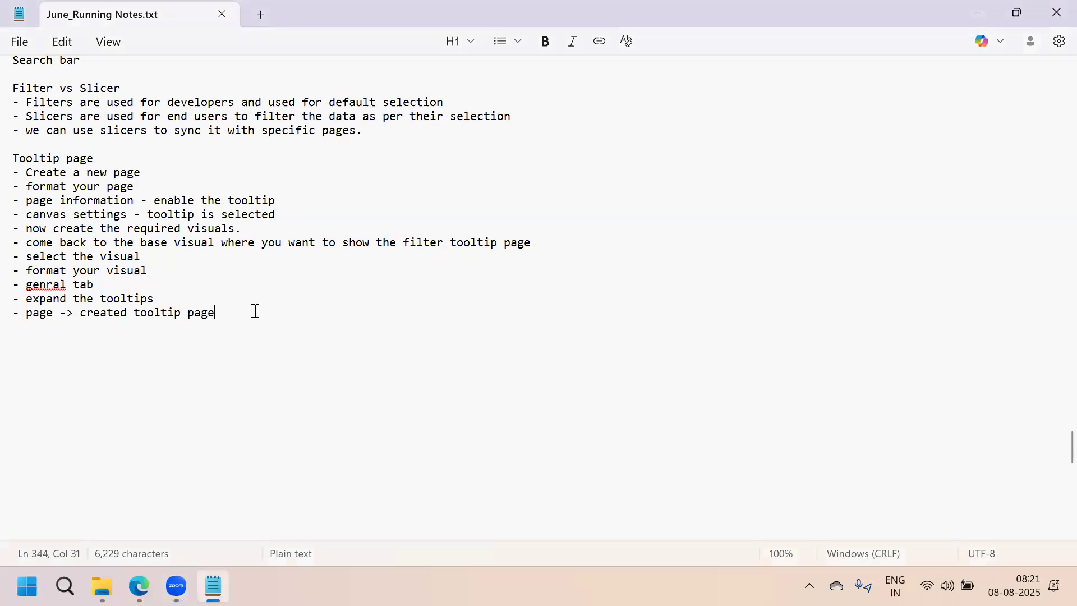
# Add the date heading 08/08/2025 below the tooltip page notes, followed by blank lines.
pyautogui.press('Return')
pyautogui.press('Return')
pyautogui.write('08/')
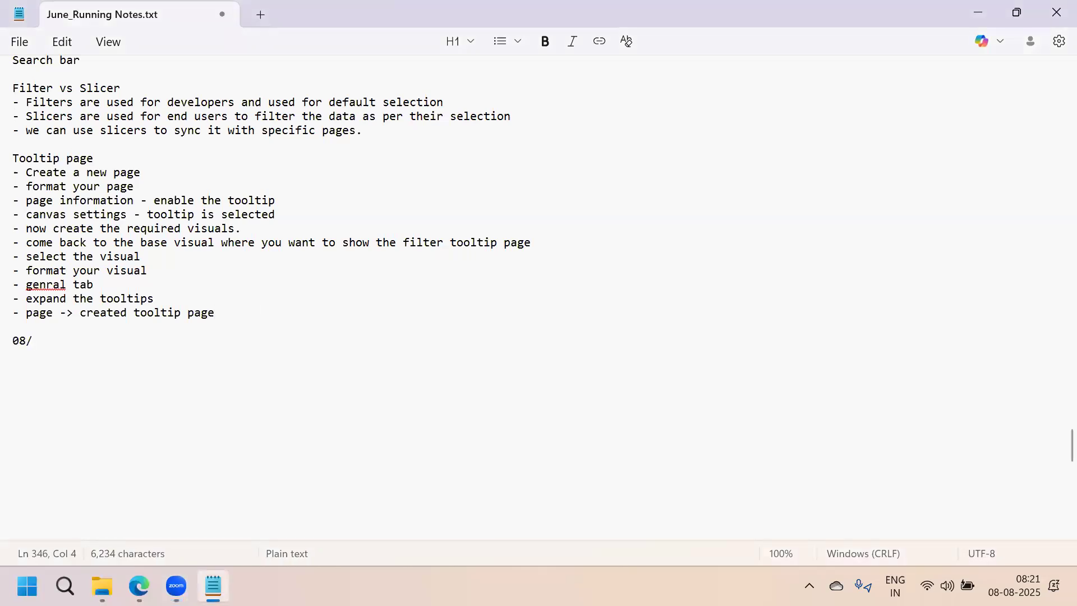
pyautogui.write('08/2025')
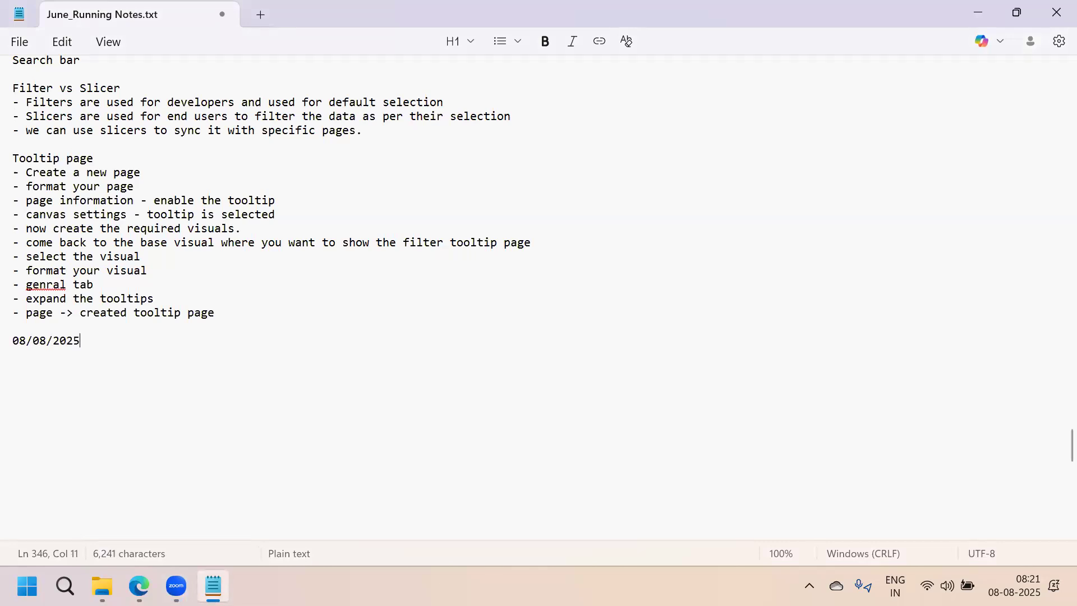
pyautogui.press('Return')
pyautogui.press('Return')
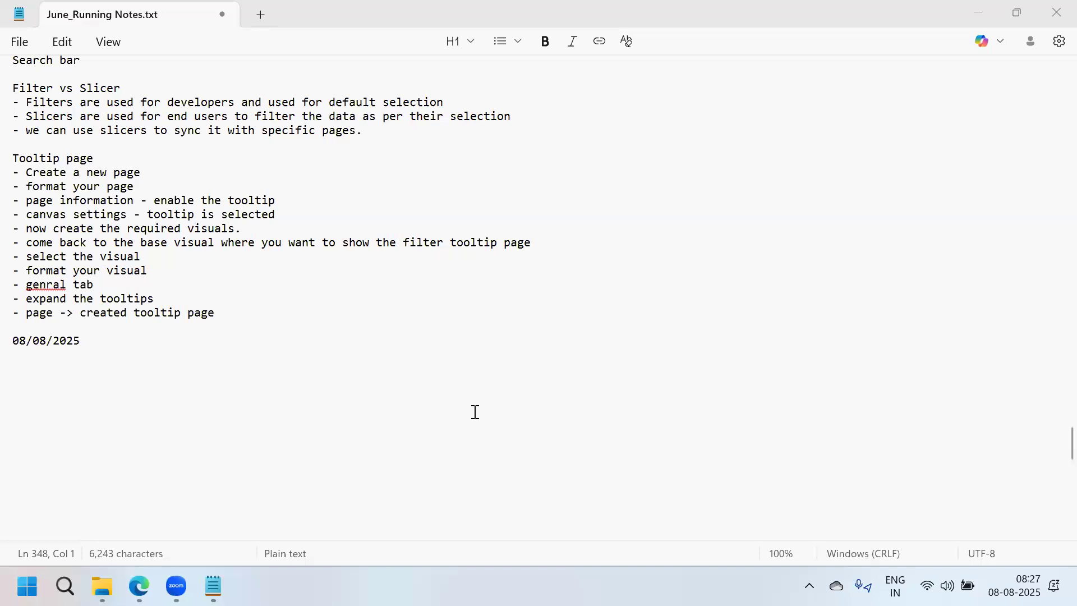
# Review the notes back from the new date to the FILTERS section, examining the basic and advanced filtering options for page level filters.
pyautogui.click(177, 362)
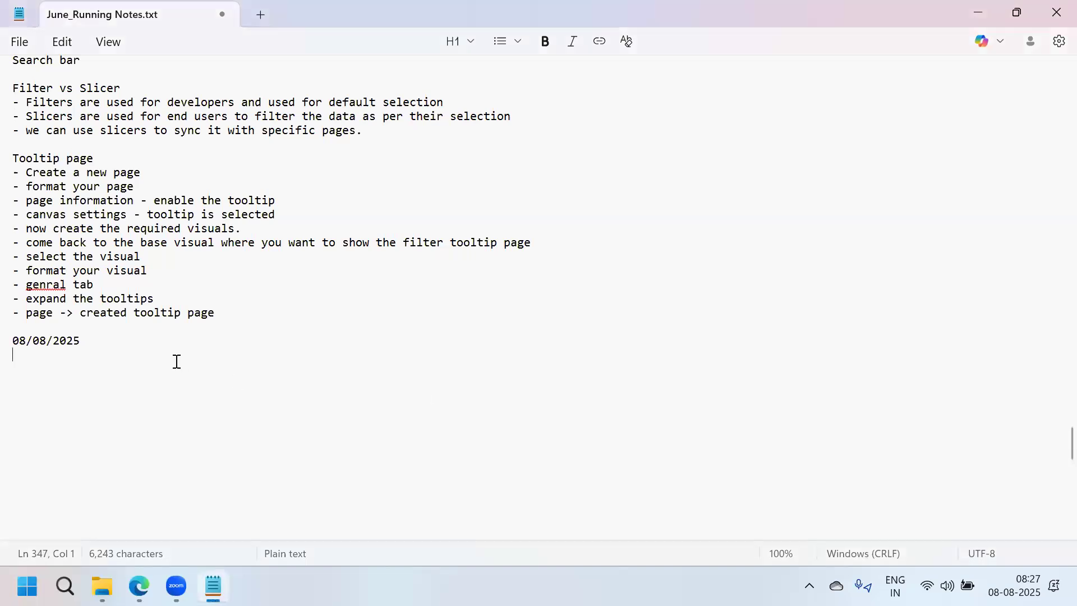
pyautogui.press('Up')
pyautogui.press('Up')
pyautogui.press('Up')
pyautogui.press('Up')
pyautogui.press('Up')
pyautogui.press('Up')
pyautogui.press('Up')
pyautogui.press('Up')
pyautogui.press('Up')
pyautogui.press('Up')
pyautogui.press('Up')
pyautogui.press('Up')
pyautogui.press('Up')
pyautogui.press('Up')
pyautogui.press('Up')
pyautogui.press('Up')
pyautogui.press('Up')
pyautogui.press('Up')
pyautogui.press('Up')
pyautogui.press('Up')
pyautogui.press('Up')
pyautogui.press('Up')
pyautogui.press('Up')
pyautogui.press('Up')
pyautogui.press('Up')
pyautogui.press('Up')
pyautogui.press('Up')
pyautogui.press('Up')
pyautogui.press('Up')
pyautogui.press('Up')
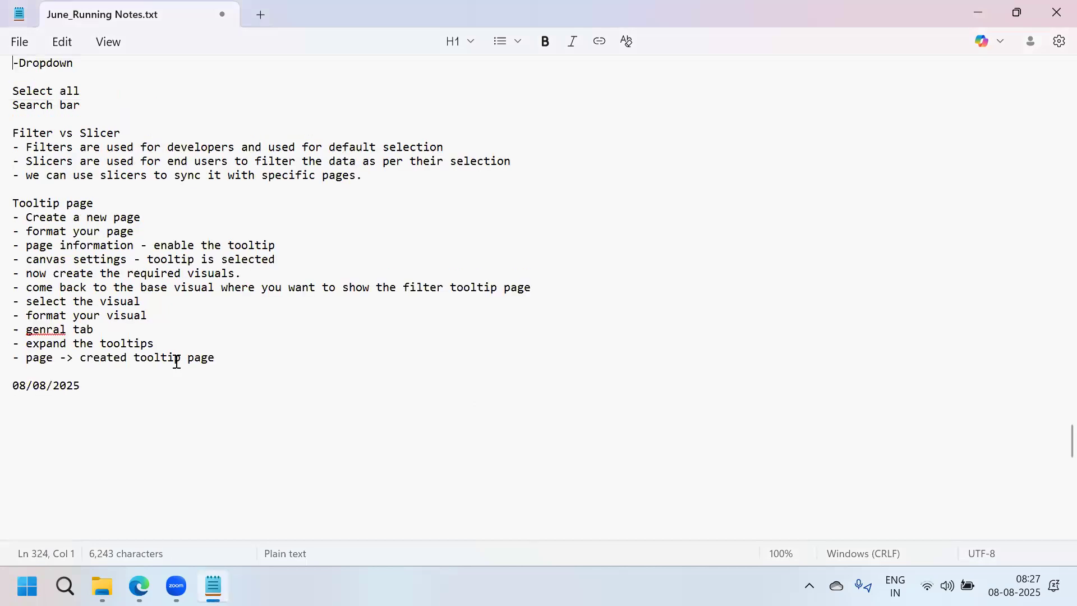
pyautogui.press('Up')
pyautogui.press('Up')
pyautogui.press('Up')
pyautogui.press('Up')
pyautogui.press('Up')
pyautogui.press('Up')
pyautogui.press('Up')
pyautogui.press('Up')
pyautogui.press('Up')
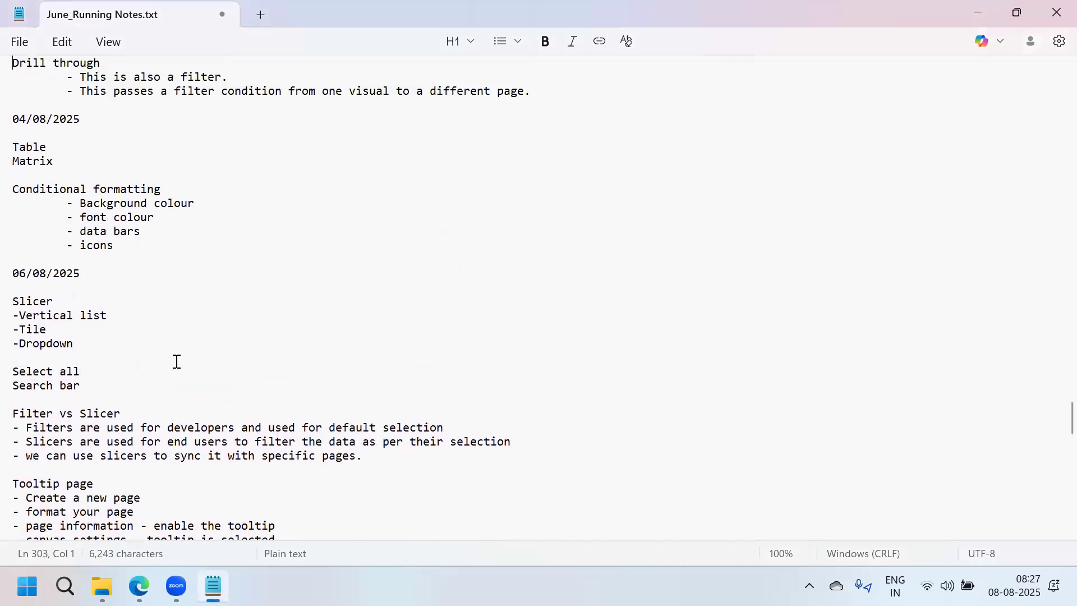
pyautogui.press('Up')
pyautogui.press('Up')
pyautogui.press('Up')
pyautogui.press('Up')
pyautogui.press('Up')
pyautogui.press('Up')
pyautogui.press('Up')
pyautogui.press('Up')
pyautogui.press('Up')
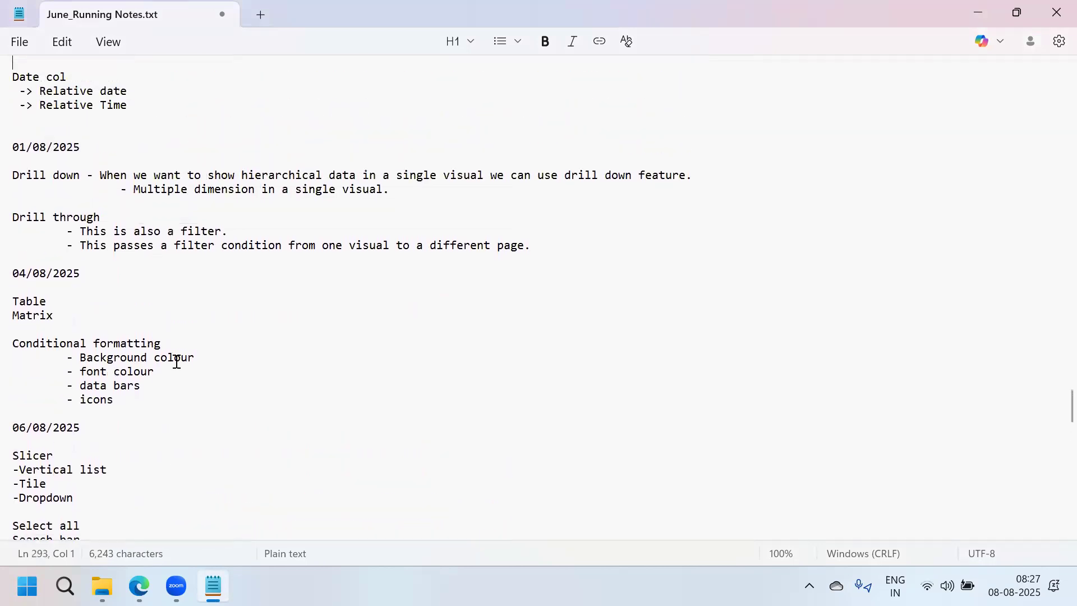
pyautogui.press('Up')
pyautogui.press('Up')
pyautogui.press('Up')
pyautogui.press('Up')
pyautogui.press('Up')
pyautogui.press('Up')
pyautogui.press('Up')
pyautogui.press('Up')
pyautogui.press('Up')
pyautogui.press('Up')
pyautogui.press('Up')
pyautogui.press('Up')
pyautogui.press('Up')
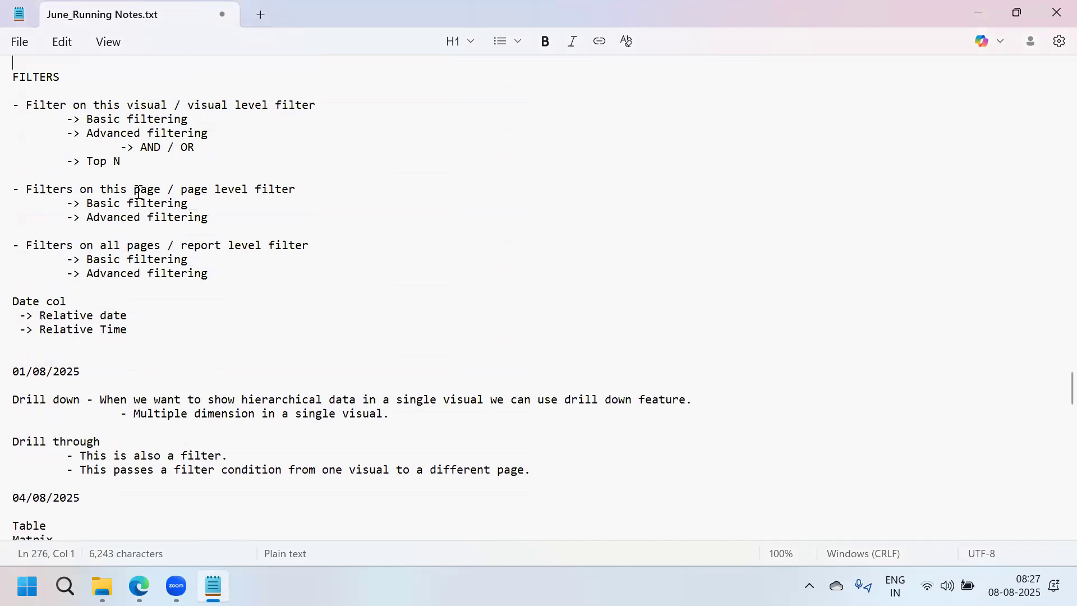
pyautogui.moveTo(216, 218); pyautogui.dragTo(46, 204)
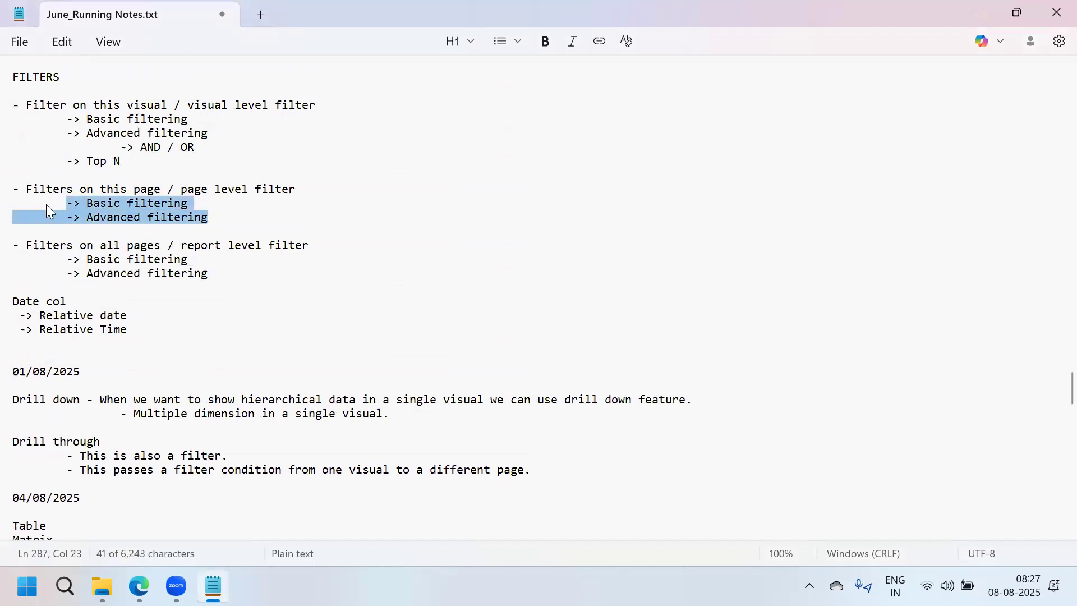
pyautogui.click(141, 217)
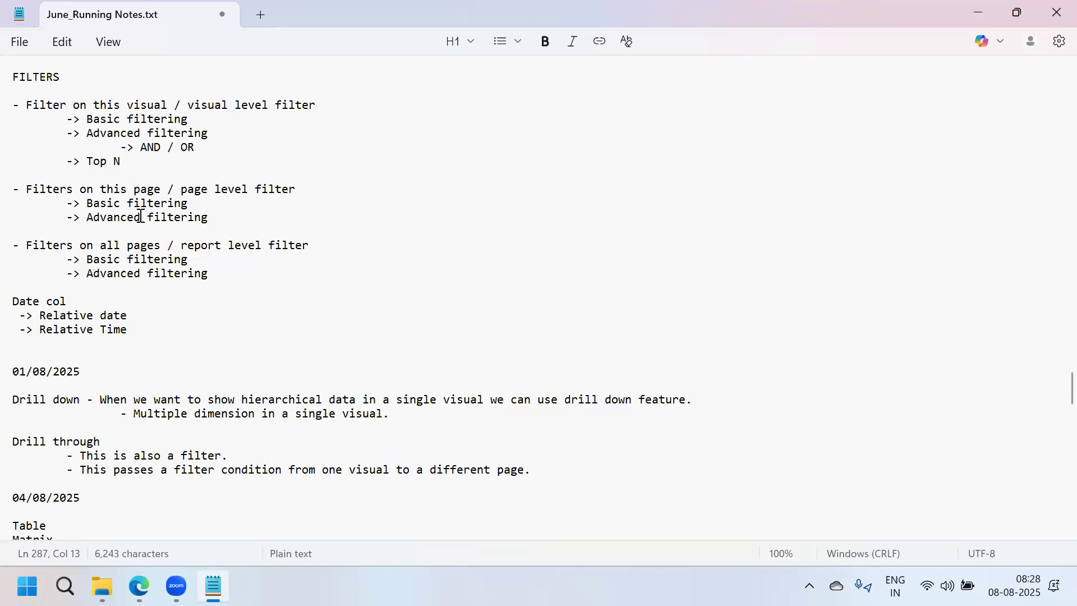
# Review the earlier notes on chart types, edit interactions, field wells, facts and dimensions, and the Power BI Desktop panes and views.
pyautogui.press('Up')
pyautogui.press('Up')
pyautogui.press('Up')
pyautogui.press('Up')
pyautogui.press('Up')
pyautogui.press('Up')
pyautogui.press('Up')
pyautogui.press('Up')
pyautogui.press('Up')
pyautogui.press('Up')
pyautogui.press('Up')
pyautogui.press('Up')
pyautogui.press('Up')
pyautogui.press('Up')
pyautogui.press('Up')
pyautogui.press('Up')
pyautogui.press('Up')
pyautogui.press('Up')
pyautogui.press('Up')
pyautogui.press('Up')
pyautogui.press('Up')
pyautogui.press('Up')
pyautogui.press('Up')
pyautogui.press('Up')
pyautogui.press('Up')
pyautogui.press('Up')
pyautogui.press('Up')
pyautogui.press('Up')
pyautogui.press('Up')
pyautogui.press('Up')
pyautogui.press('Up')
pyautogui.press('Up')
pyautogui.press('Up')
pyautogui.press('Up')
pyautogui.press('Up')
pyautogui.press('Up')
pyautogui.press('Up')
pyautogui.press('Up')
pyautogui.press('Up')
pyautogui.press('Up')
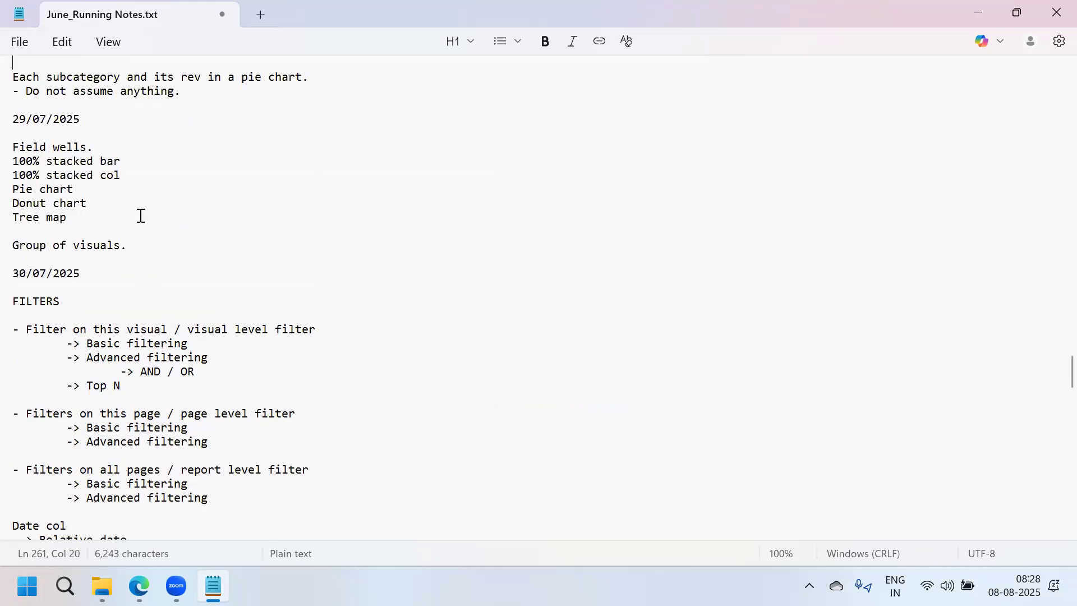
pyautogui.press('Up')
pyautogui.press('Up')
pyautogui.press('Up')
pyautogui.press('Up')
pyautogui.press('Up')
pyautogui.press('Up')
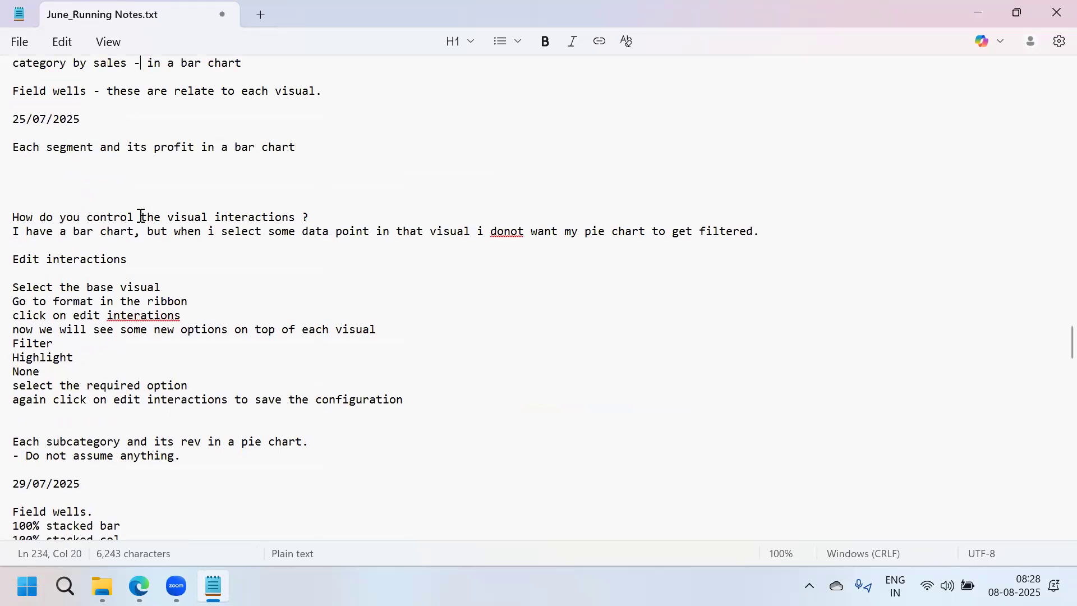
pyautogui.press('Up')
pyautogui.press('Up')
pyautogui.press('Up')
pyautogui.press('Up')
pyautogui.press('Up')
pyautogui.press('Up')
pyautogui.press('Up')
pyautogui.press('Up')
pyautogui.press('Up')
pyautogui.press('Up')
pyautogui.press('Up')
pyautogui.press('Up')
pyautogui.press('Up')
pyautogui.press('Up')
pyautogui.press('Up')
pyautogui.press('Up')
pyautogui.press('Up')
pyautogui.press('Up')
pyautogui.press('Up')
pyautogui.press('Up')
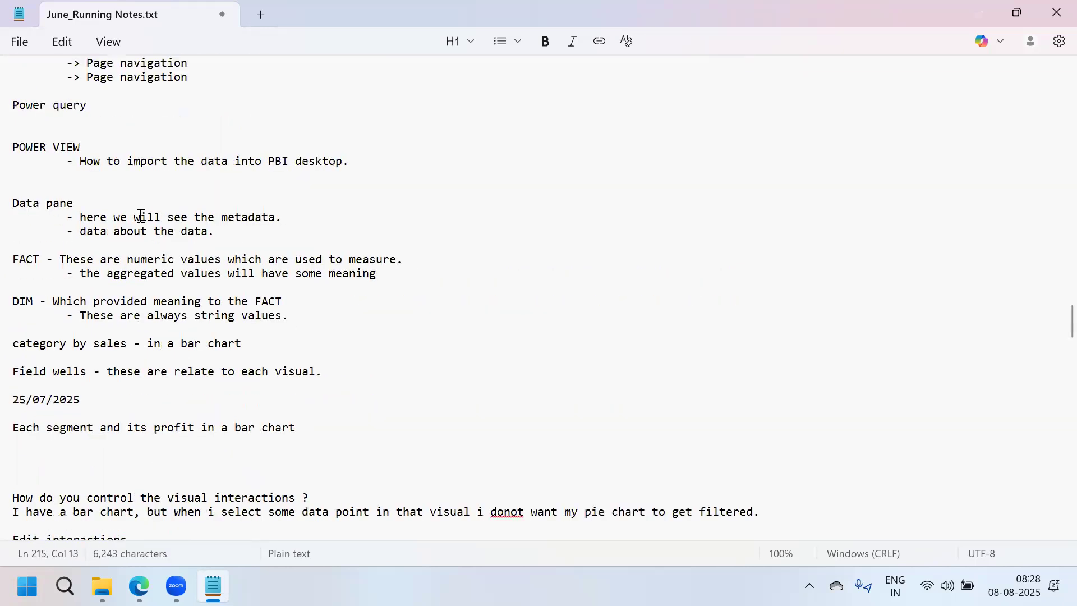
pyautogui.press('Down')
pyautogui.press('Down')
pyautogui.press('Down')
pyautogui.press('Down')
pyautogui.press('Down')
pyautogui.press('Down')
pyautogui.press('Down')
pyautogui.press('Down')
pyautogui.press('Down')
pyautogui.press('Down')
pyautogui.press('Down')
pyautogui.press('Down')
pyautogui.press('Down')
pyautogui.press('Down')
pyautogui.press('Down')
pyautogui.press('Down')
pyautogui.press('Down')
pyautogui.press('Down')
pyautogui.press('Down')
pyautogui.press('Down')
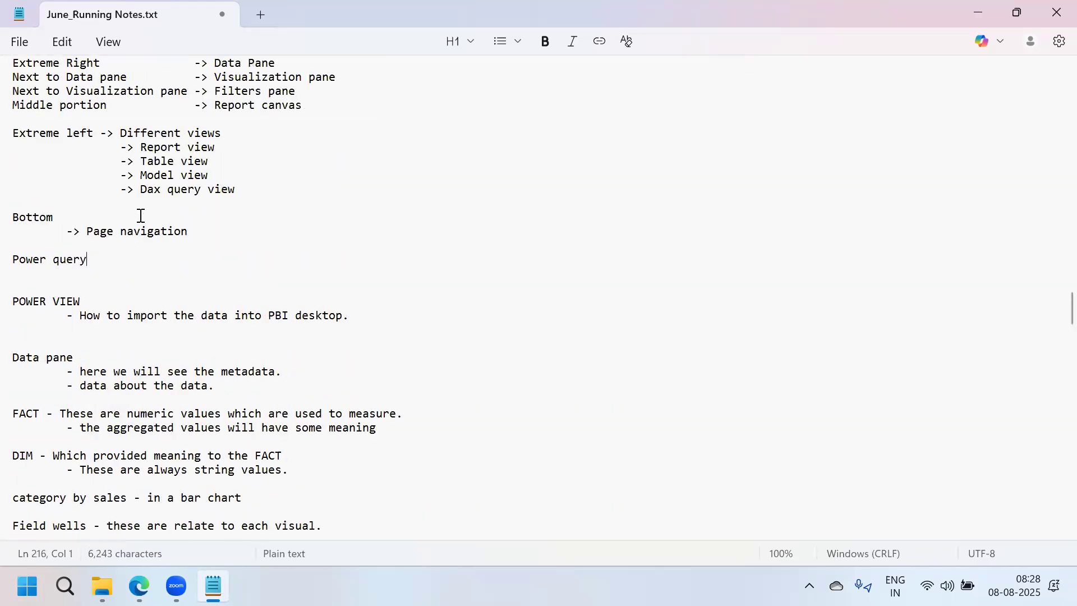
# Review the notes from the Power query section down to the 08/08/2025 entry, covering edit interactions, filters, drill down, conditional formatting, slicers and tooltip page.
pyautogui.press('Down')
pyautogui.press('Down')
pyautogui.press('Down')
pyautogui.press('Down')
pyautogui.press('Down')
pyautogui.press('Down')
pyautogui.press('Down')
pyautogui.press('Down')
pyautogui.press('Down')
pyautogui.press('Down')
pyautogui.press('Down')
pyautogui.press('Down')
pyautogui.press('Down')
pyautogui.press('Down')
pyautogui.press('Down')
pyautogui.press('Down')
pyautogui.press('Down')
pyautogui.press('Down')
pyautogui.press('Down')
pyautogui.press('Down')
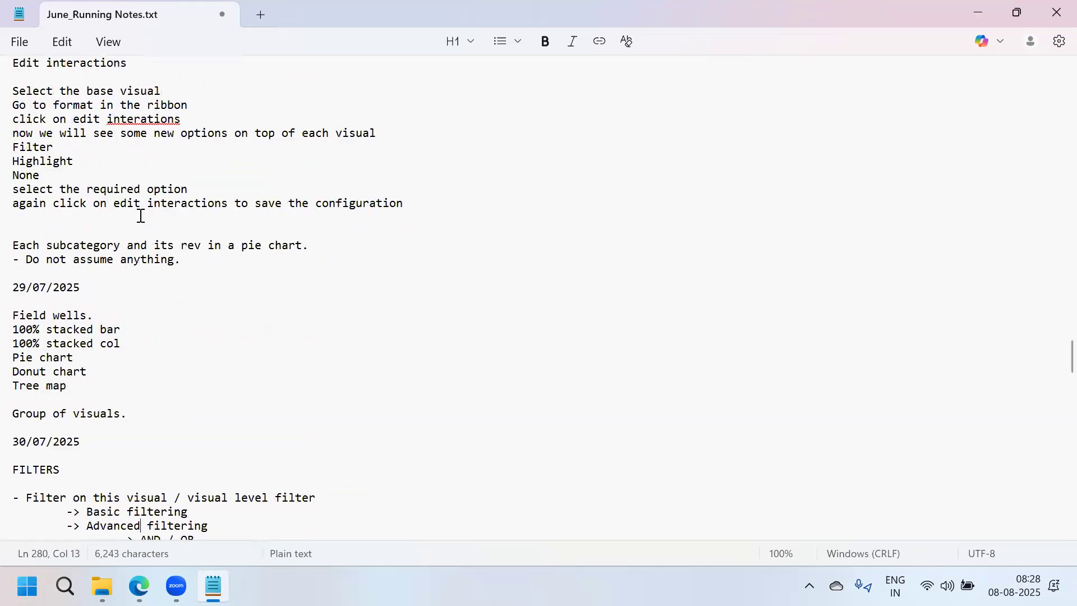
pyautogui.press('End')
pyautogui.press('Down')
pyautogui.press('Down')
pyautogui.press('Down')
pyautogui.press('Down')
pyautogui.press('Down')
pyautogui.press('Down')
pyautogui.press('Down')
pyautogui.press('Down')
pyautogui.press('Down')
pyautogui.press('Down')
pyautogui.press('Down')
pyautogui.press('Down')
pyautogui.press('Down')
pyautogui.press('Down')
pyautogui.press('Down')
pyautogui.press('Down')
pyautogui.press('Down')
pyautogui.press('Down')
pyautogui.press('Down')
pyautogui.press('Down')
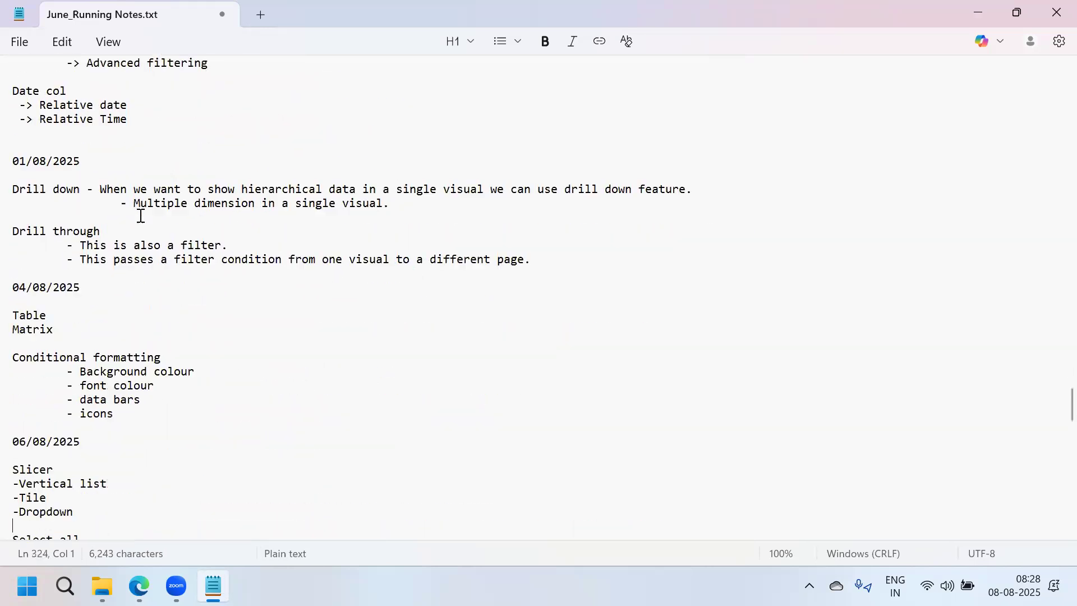
pyautogui.press('Down')
pyautogui.press('Down')
pyautogui.press('Down')
pyautogui.press('Down')
pyautogui.press('Down')
pyautogui.press('Down')
pyautogui.press('Down')
pyautogui.press('Down')
pyautogui.press('Down')
pyautogui.press('Down')
pyautogui.press('Down')
pyautogui.press('Down')
pyautogui.press('Down')
pyautogui.press('Down')
pyautogui.press('Down')
pyautogui.press('Down')
pyautogui.press('Down')
pyautogui.press('Down')
pyautogui.press('Down')
pyautogui.press('Down')
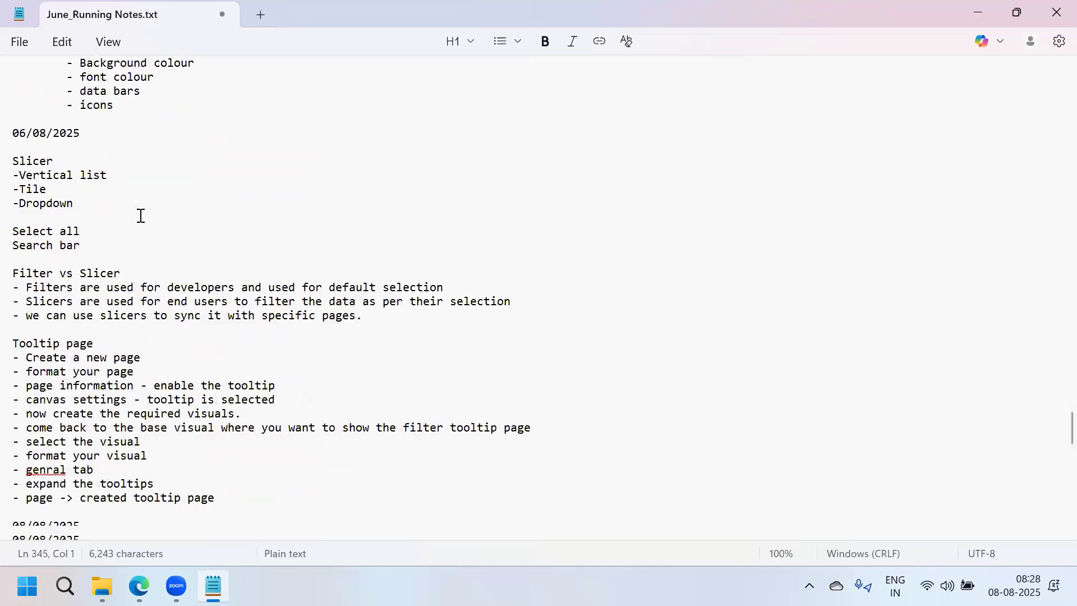
pyautogui.press('Down')
pyautogui.press('Down')
pyautogui.press('Down')
# Review the notes back up from the 08/08/2025 entry to the Power BI service, desktop installation and interface sections.
pyautogui.press('Up')
pyautogui.press('Up')
pyautogui.press('Up')
pyautogui.press('Up')
pyautogui.press('Up')
pyautogui.press('Up')
pyautogui.press('Up')
pyautogui.press('Up')
pyautogui.press('Up')
pyautogui.press('Up')
pyautogui.press('Up')
pyautogui.press('Up')
pyautogui.press('Up')
pyautogui.press('Up')
pyautogui.press('Up')
pyautogui.press('Up')
pyautogui.press('Up')
pyautogui.press('Up')
pyautogui.press('Up')
pyautogui.press('Up')
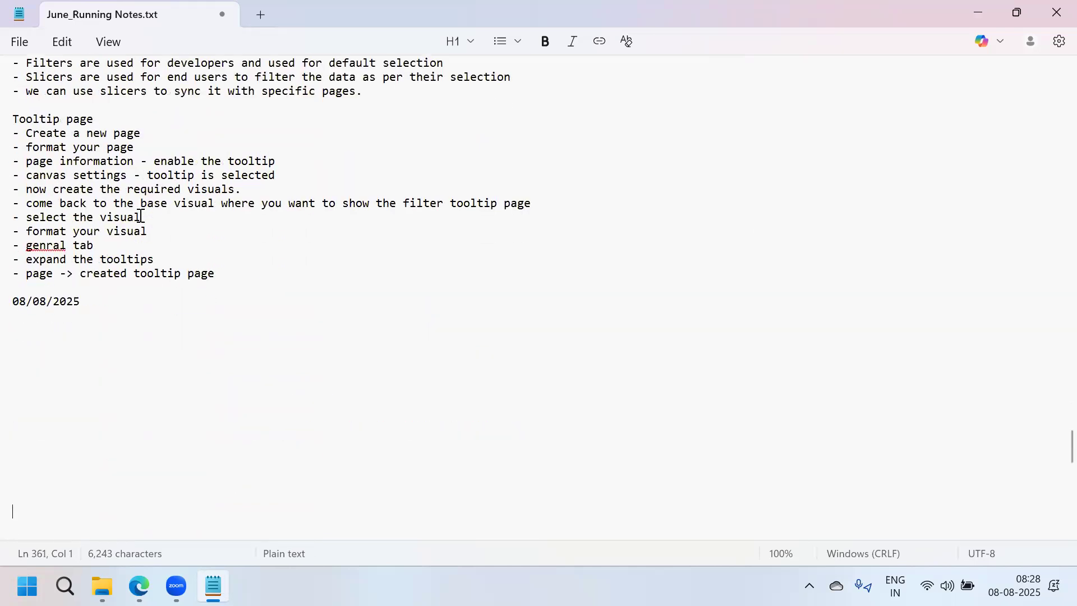
pyautogui.press('Up')
pyautogui.press('Up')
pyautogui.press('Up')
pyautogui.press('Up')
pyautogui.press('Up')
pyautogui.press('Up')
pyautogui.press('Up')
pyautogui.press('Up')
pyautogui.press('Up')
pyautogui.press('Up')
pyautogui.press('Up')
pyautogui.press('Up')
pyautogui.press('Up')
pyautogui.press('Up')
pyautogui.press('Up')
pyautogui.press('Up')
pyautogui.press('Up')
pyautogui.press('Up')
pyautogui.press('Up')
pyautogui.press('Up')
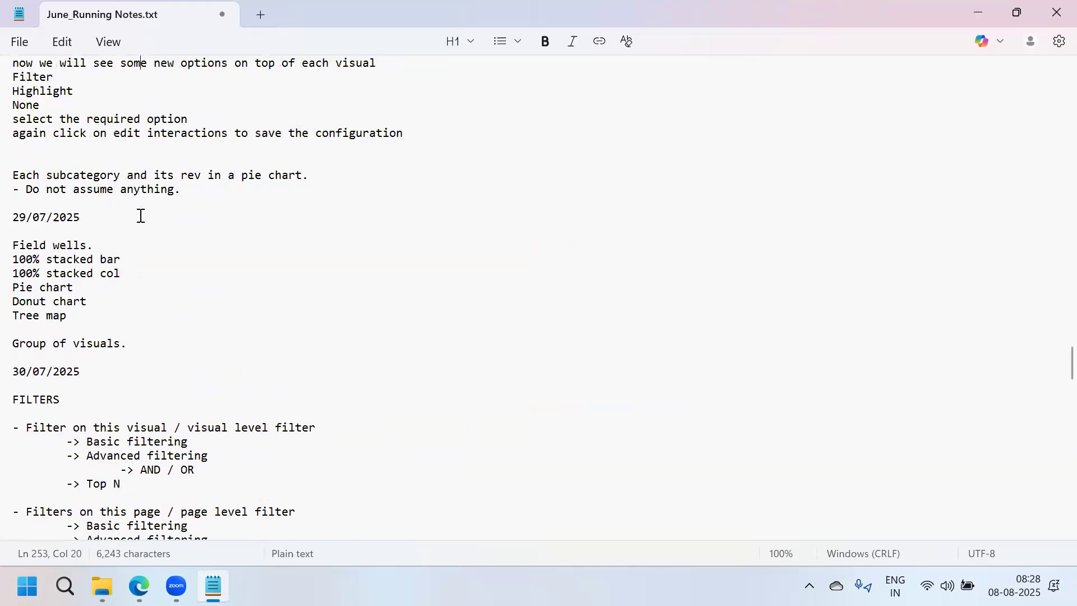
pyautogui.press('Up')
pyautogui.press('Up')
pyautogui.press('Up')
pyautogui.press('Up')
pyautogui.press('Up')
pyautogui.press('Up')
pyautogui.press('Up')
pyautogui.press('Up')
pyautogui.press('Up')
pyautogui.press('Up')
pyautogui.press('Up')
pyautogui.press('Up')
pyautogui.press('Up')
pyautogui.press('Up')
pyautogui.press('Up')
pyautogui.press('Up')
pyautogui.press('Up')
pyautogui.press('Up')
pyautogui.press('Up')
pyautogui.press('Up')
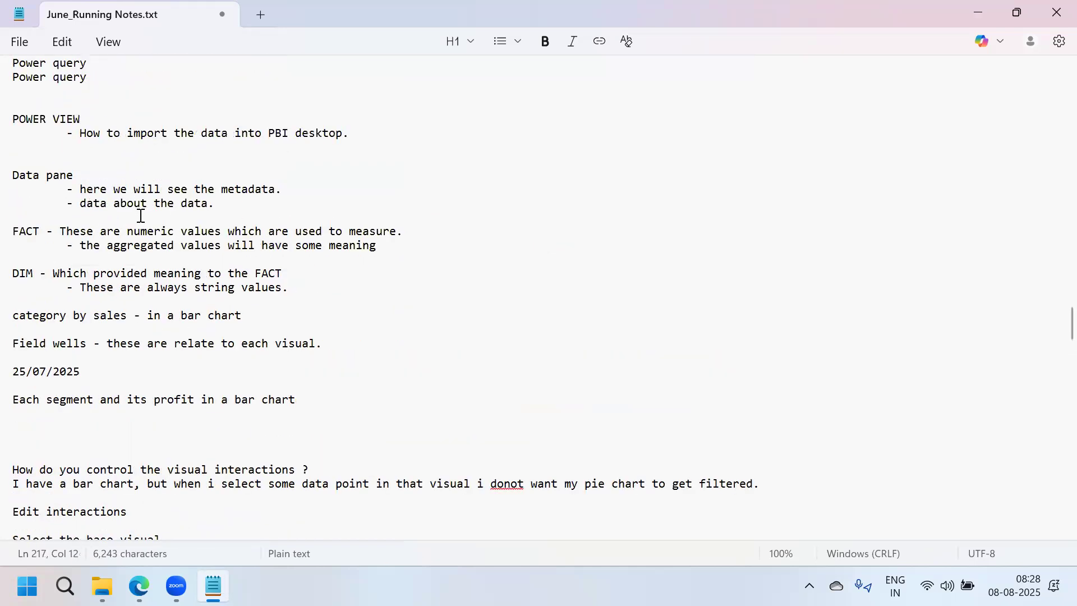
pyautogui.press('Up')
pyautogui.press('Up')
pyautogui.press('Up')
pyautogui.press('Up')
pyautogui.press('Up')
pyautogui.press('Up')
pyautogui.press('Up')
pyautogui.press('Up')
pyautogui.press('Up')
pyautogui.press('Up')
pyautogui.press('Up')
pyautogui.press('Up')
pyautogui.press('Up')
pyautogui.press('Up')
pyautogui.press('Up')
pyautogui.press('Up')
pyautogui.press('Up')
pyautogui.press('Up')
pyautogui.press('Up')
pyautogui.press('Up')
pyautogui.press('Up')
pyautogui.press('Up')
pyautogui.press('Up')
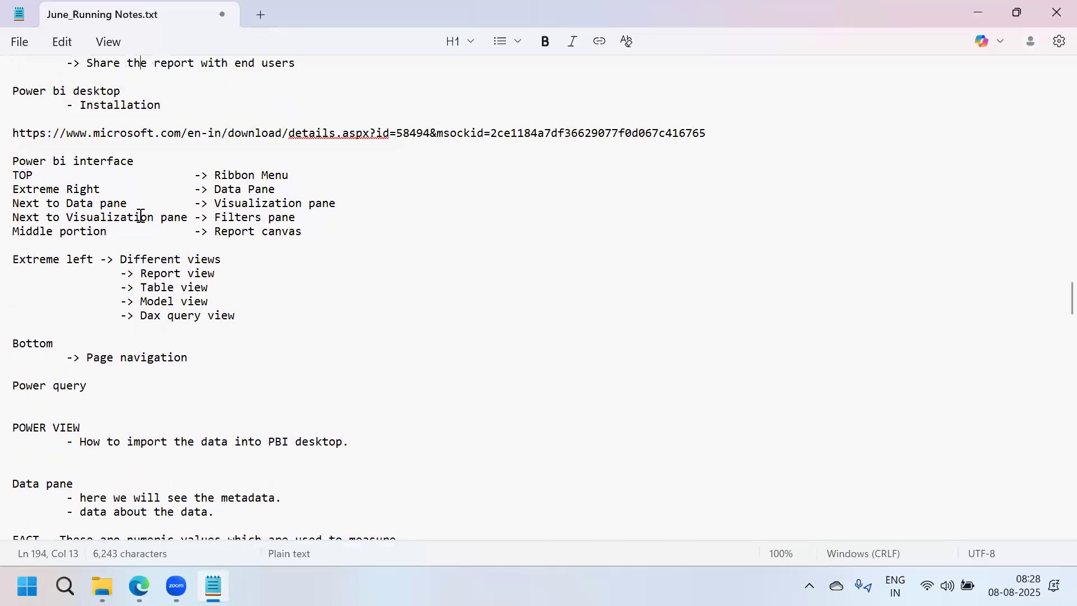
pyautogui.press('Up')
pyautogui.press('Up')
pyautogui.press('Up')
pyautogui.press('Up')
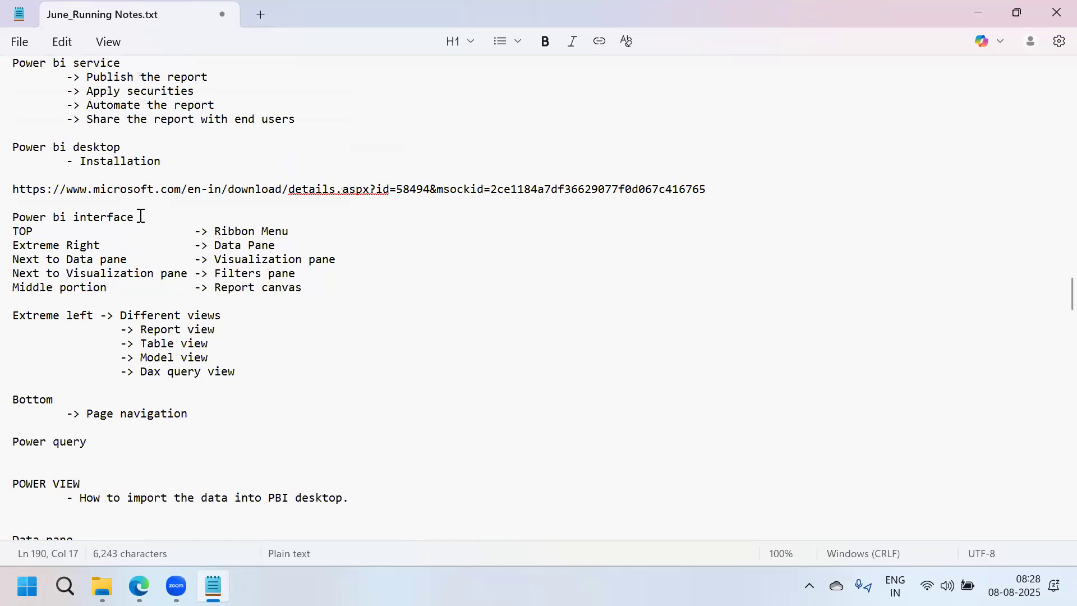
# Review the notes from the Power BI interface section through edit interactions, drill through, conditional formatting, slicers and tooltip page to the 08/08/2025 entry.
pyautogui.press('Down')
pyautogui.press('Down')
pyautogui.press('Down')
pyautogui.press('Down')
pyautogui.press('Down')
pyautogui.press('Down')
pyautogui.press('Down')
pyautogui.press('Down')
pyautogui.press('Down')
pyautogui.press('Down')
pyautogui.press('Down')
pyautogui.press('Down')
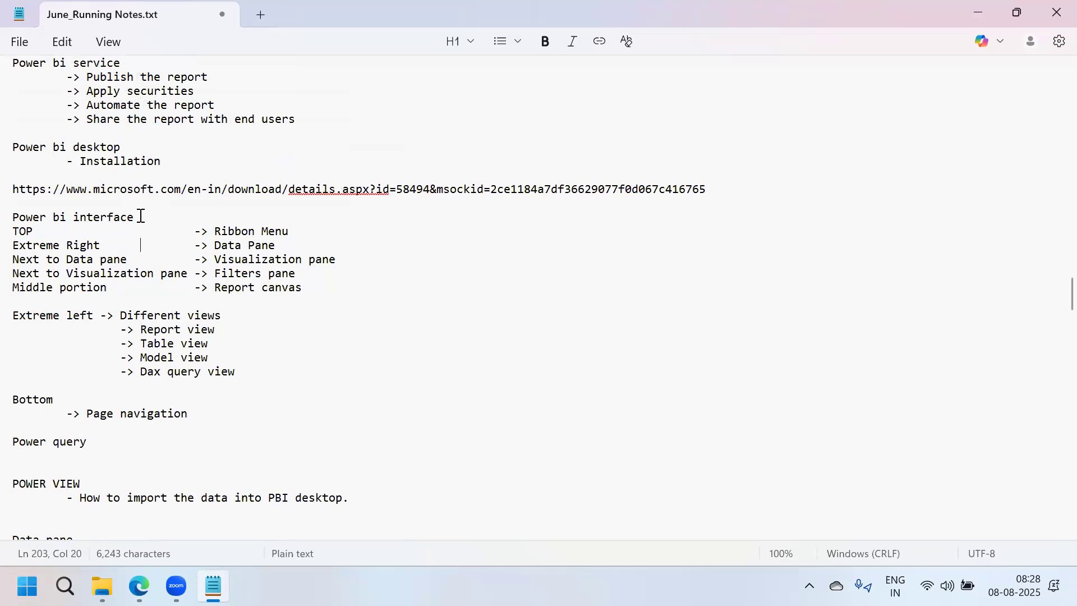
pyautogui.press('Down')
pyautogui.press('Down')
pyautogui.press('Down')
pyautogui.press('Down')
pyautogui.press('Down')
pyautogui.press('Down')
pyautogui.press('Down')
pyautogui.press('Down')
pyautogui.press('Down')
pyautogui.press('Down')
pyautogui.press('Down')
pyautogui.press('Down')
pyautogui.press('Down')
pyautogui.press('Down')
pyautogui.press('Down')
pyautogui.press('Down')
pyautogui.press('Down')
pyautogui.press('Down')
pyautogui.press('Down')
pyautogui.press('Down')
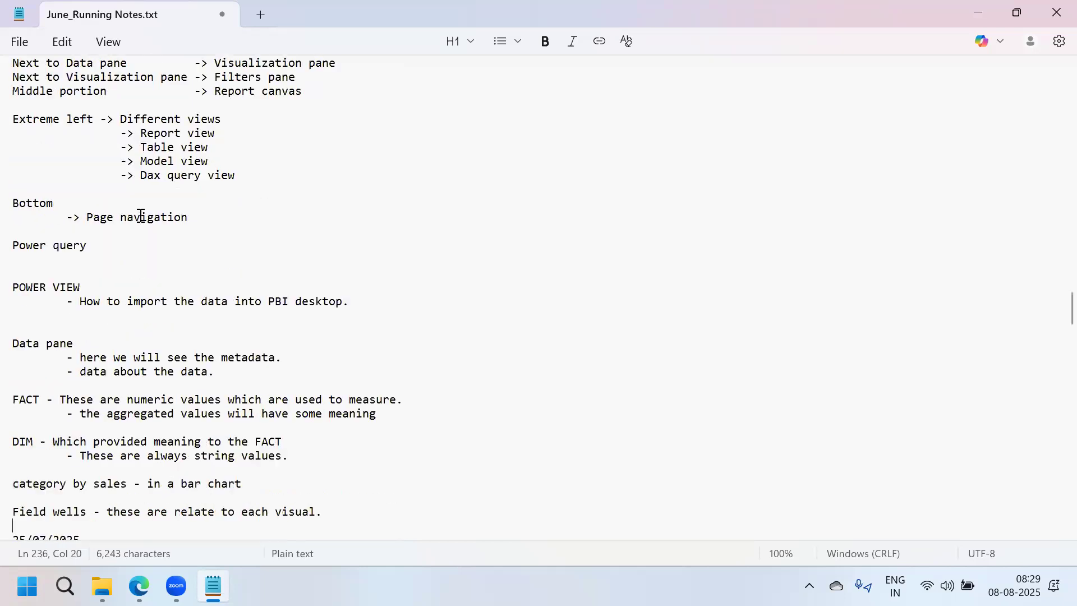
pyautogui.press('Down')
pyautogui.press('Down')
pyautogui.press('Down')
pyautogui.press('Down')
pyautogui.press('Down')
pyautogui.press('Down')
pyautogui.press('Down')
pyautogui.press('Down')
pyautogui.press('Down')
pyautogui.press('Down')
pyautogui.press('Down')
pyautogui.press('Down')
pyautogui.press('Down')
pyautogui.press('Down')
pyautogui.press('Down')
pyautogui.press('Down')
pyautogui.press('Down')
pyautogui.press('Down')
pyautogui.press('Down')
pyautogui.press('Down')
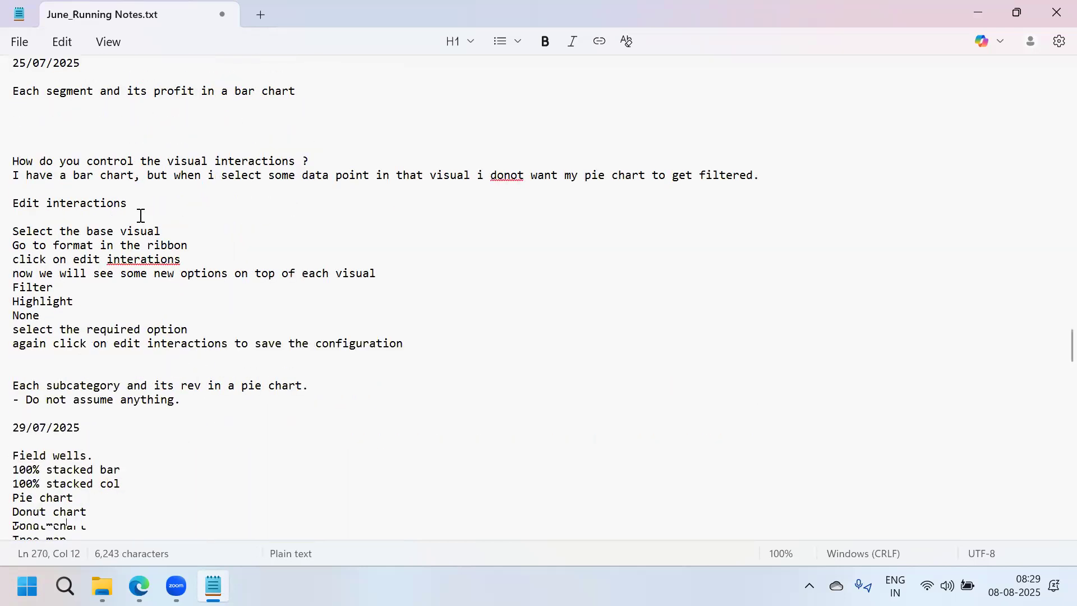
pyautogui.press('Down')
pyautogui.press('Down')
pyautogui.press('Down')
pyautogui.press('Down')
pyautogui.press('Down')
pyautogui.press('Down')
pyautogui.press('Down')
pyautogui.press('Down')
pyautogui.press('Down')
pyautogui.press('Down')
pyautogui.press('Down')
pyautogui.press('Down')
pyautogui.press('Down')
pyautogui.press('Down')
pyautogui.press('Down')
pyautogui.press('Down')
pyautogui.press('Down')
pyautogui.press('Down')
pyautogui.press('Down')
pyautogui.press('Down')
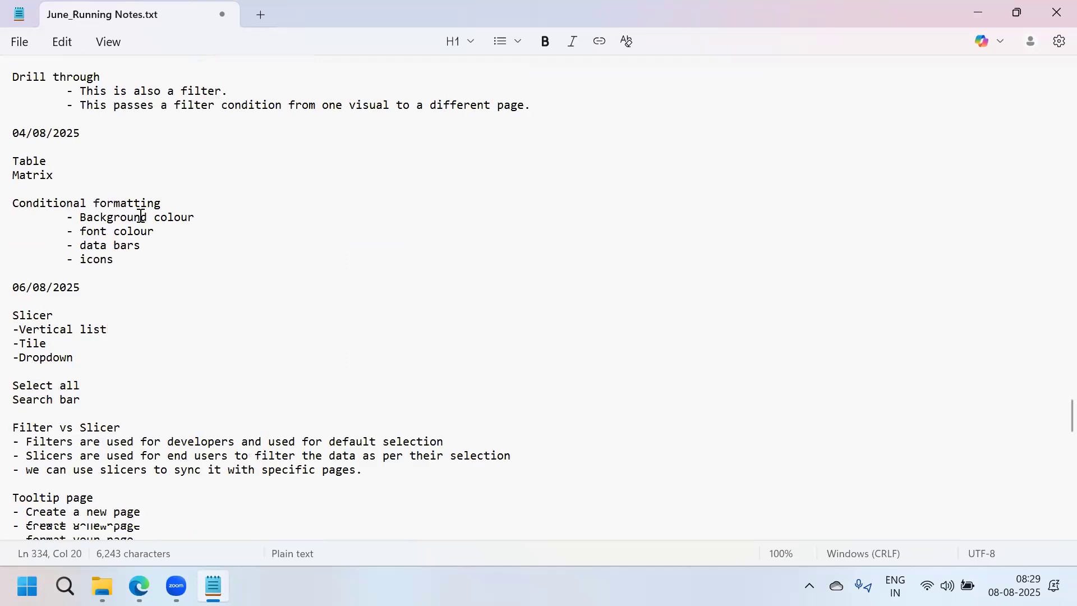
pyautogui.press('Down')
pyautogui.press('Down')
pyautogui.press('Down')
pyautogui.press('Down')
pyautogui.press('Down')
pyautogui.press('Down')
pyautogui.press('Down')
pyautogui.press('Down')
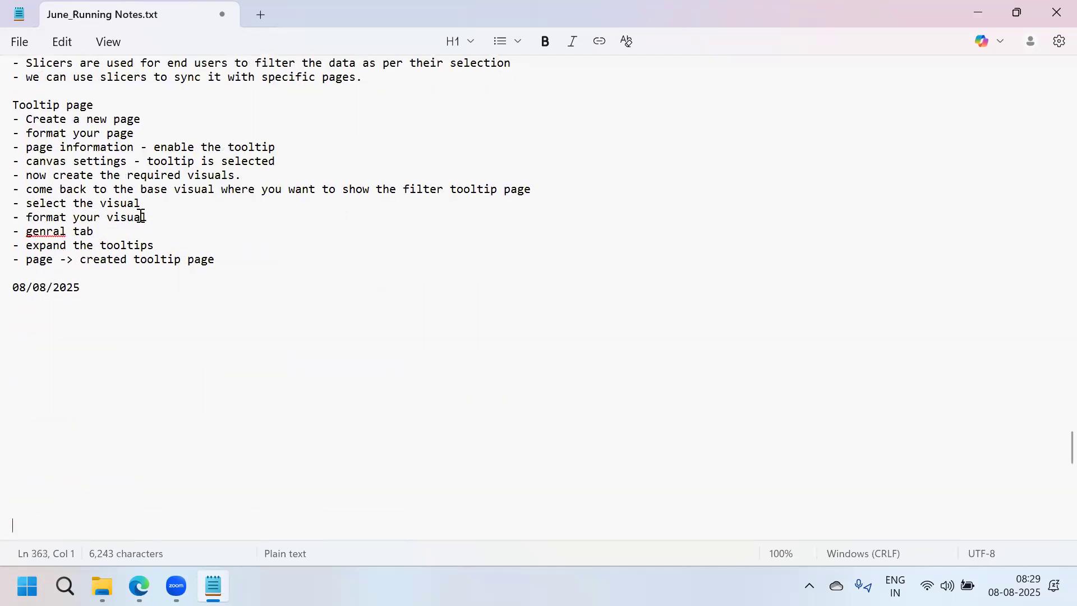
# Add the topic line "Bookmarks & Selection" beneath the 08/08/2025 date in the running notes.
pyautogui.click(40, 315)
pyautogui.write('Bookmarks')
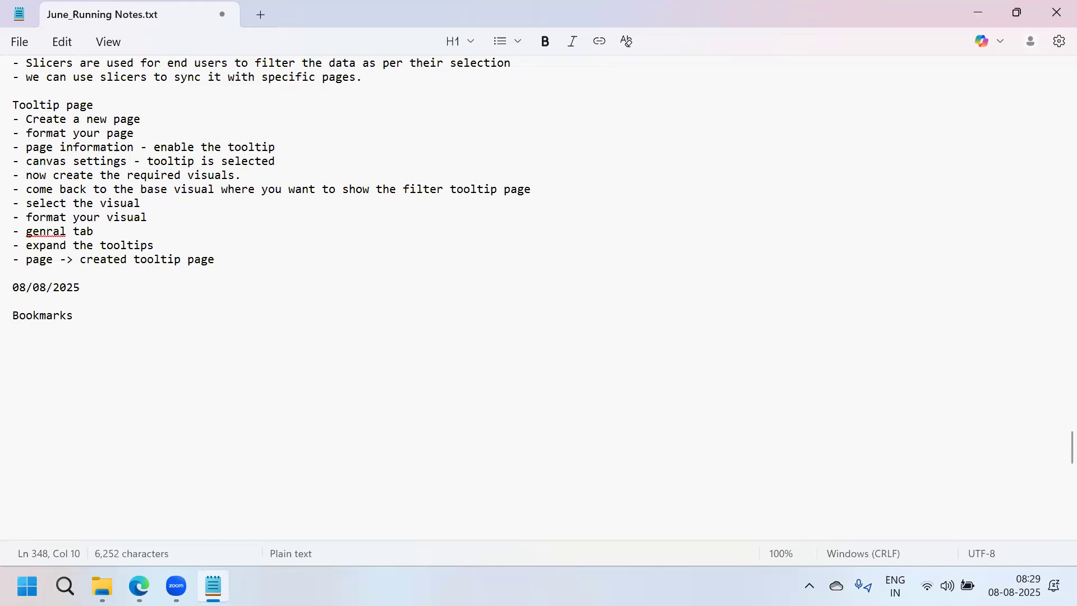
pyautogui.write('& Selection')
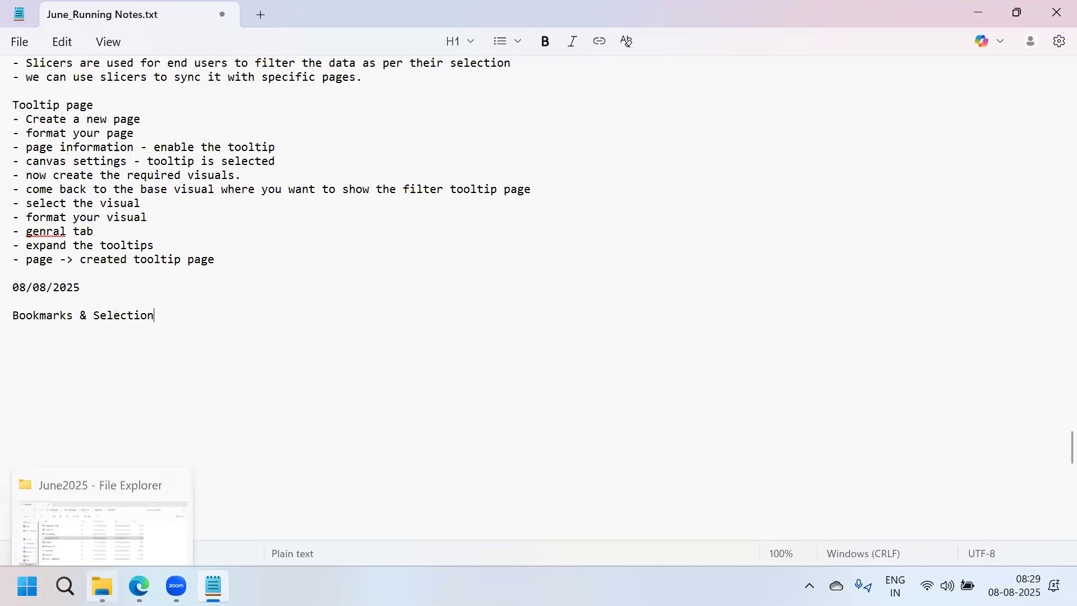
# Open the Power view report from the June2025 folder in Power BI Desktop and collapse the Visualizations and Data panes.
pyautogui.click(102, 586)
pyautogui.doubleClick(187, 314)
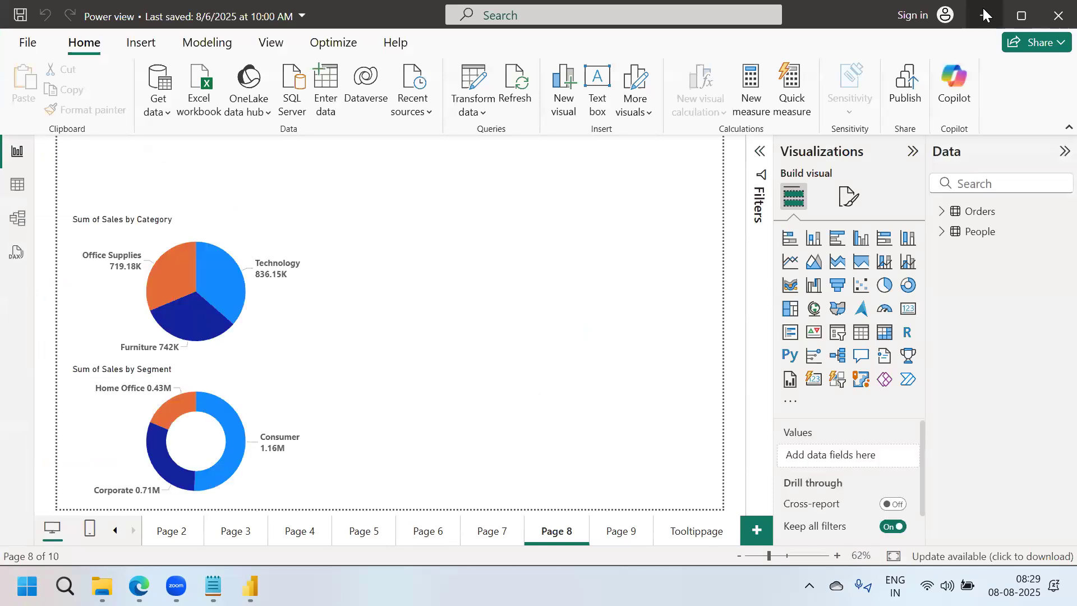
pyautogui.click(914, 151)
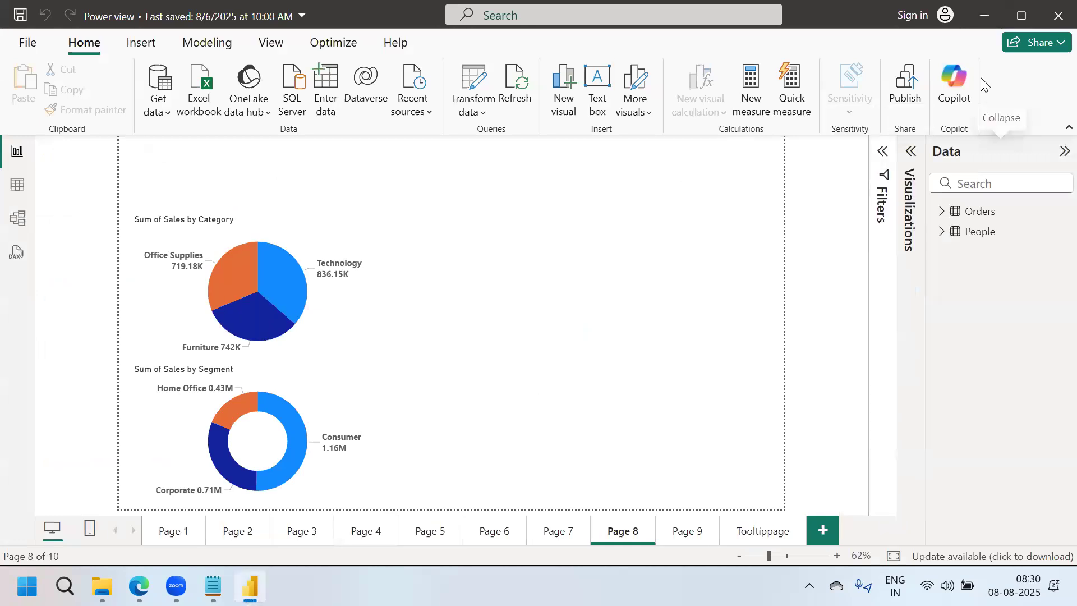
pyautogui.click(1065, 151)
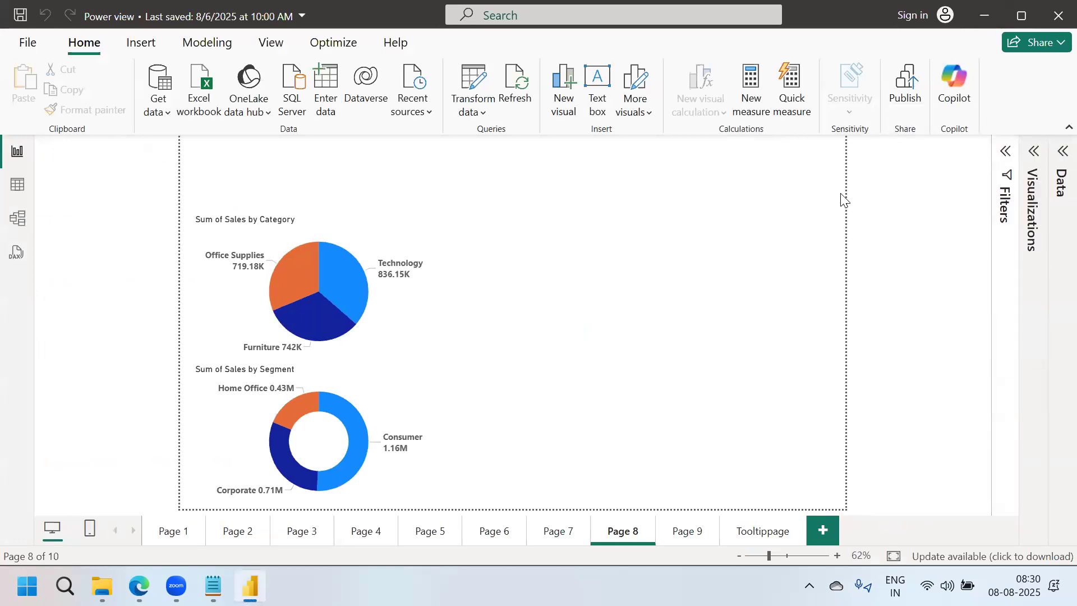
# Minimize the Power BI report, the June2025 folder and the running notes to bring up the Edge browser window.
pyautogui.click(833, 72)
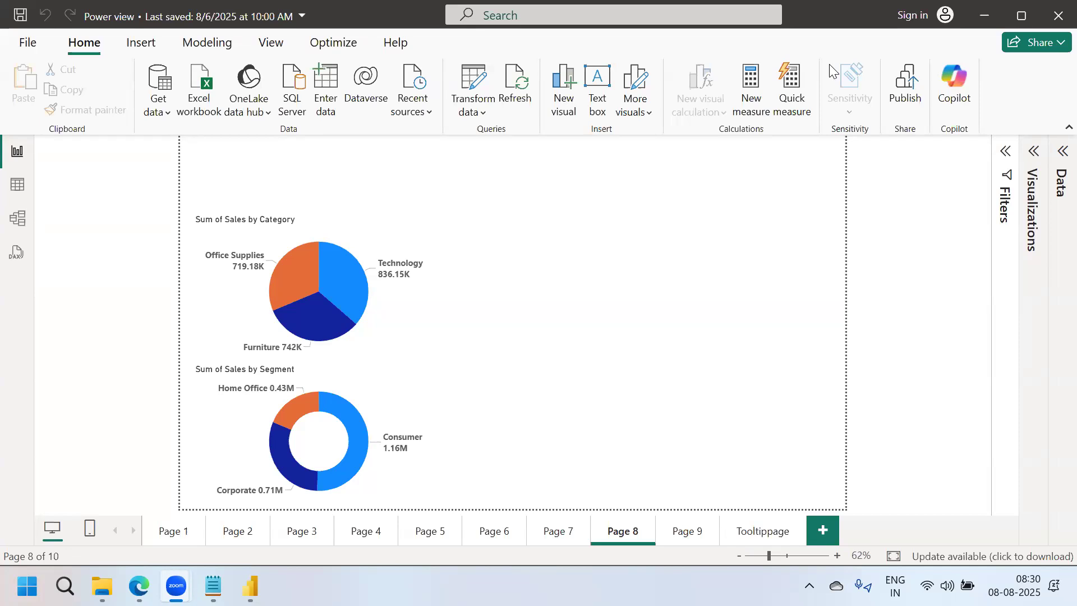
pyautogui.click(976, 20)
pyautogui.click(976, 20)
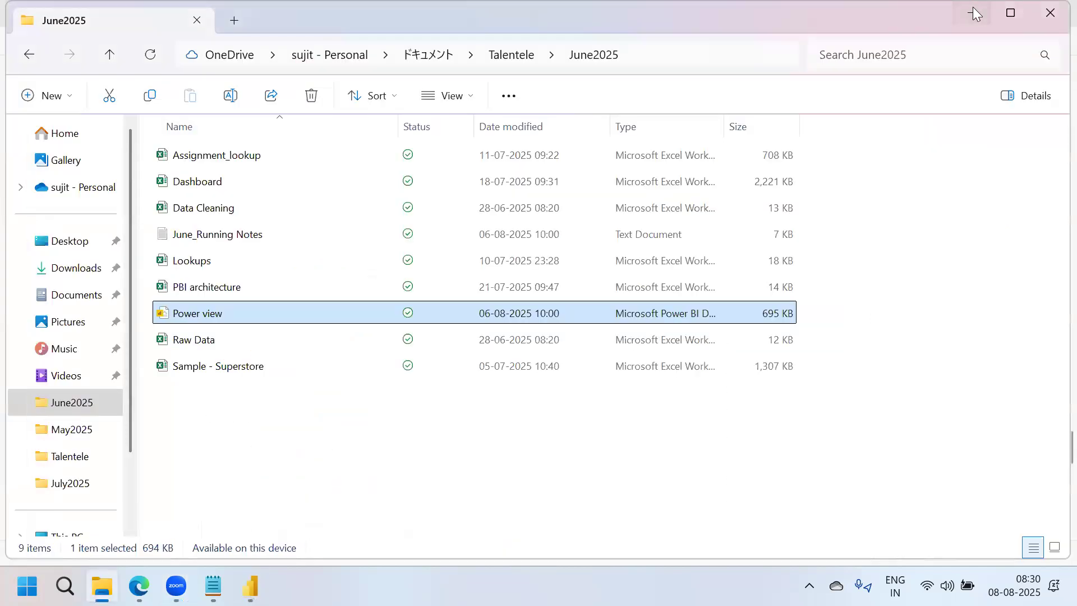
pyautogui.click(975, 13)
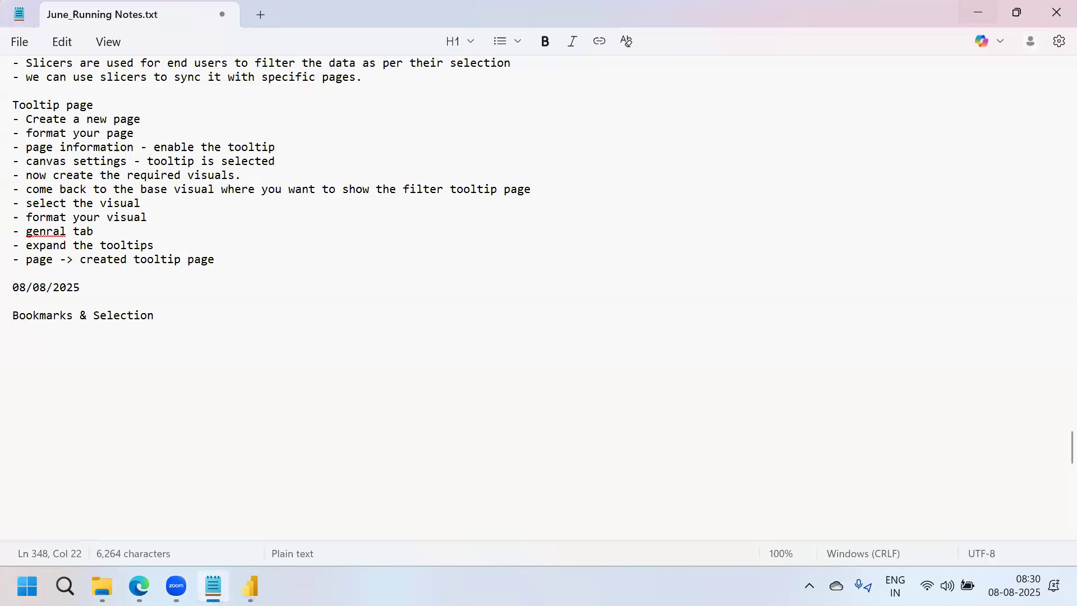
pyautogui.click(977, 13)
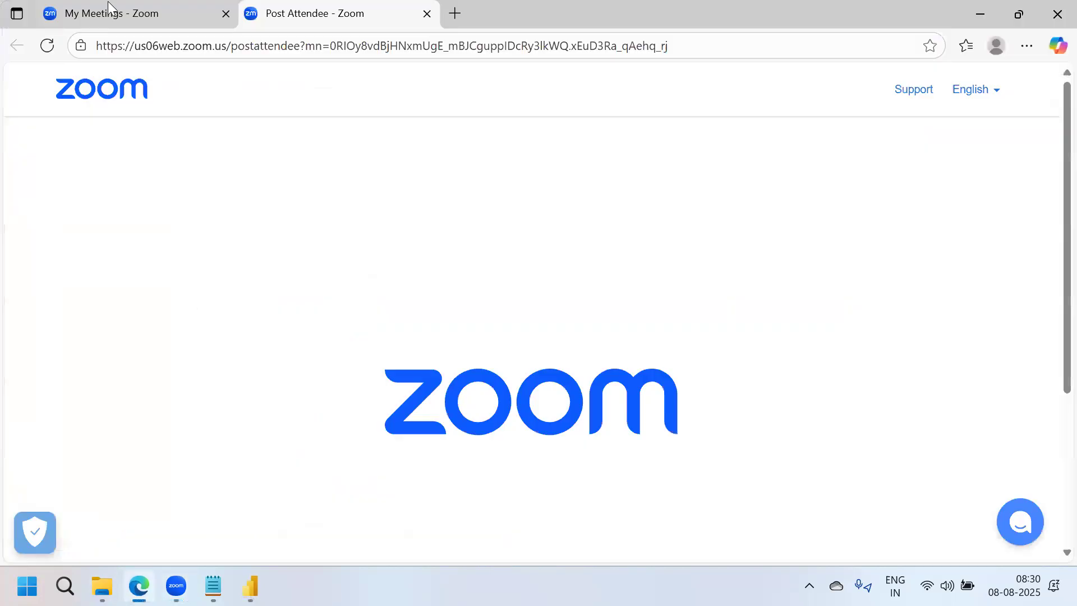
# Navigate the Zoom web portal through Home and Meetings to the list of previous meetings.
pyautogui.click(108, 11)
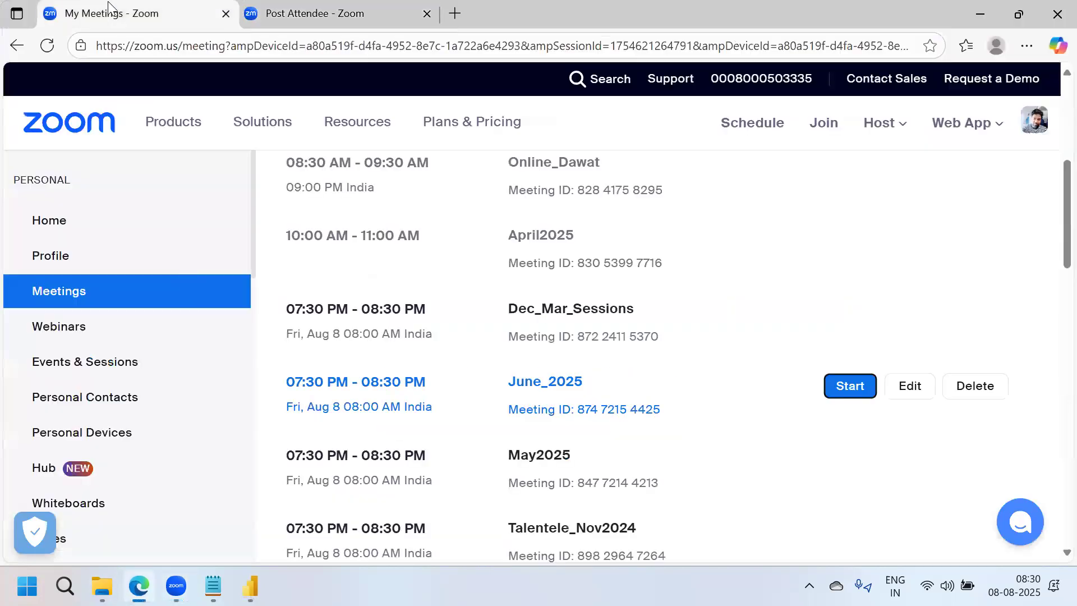
pyautogui.click(68, 226)
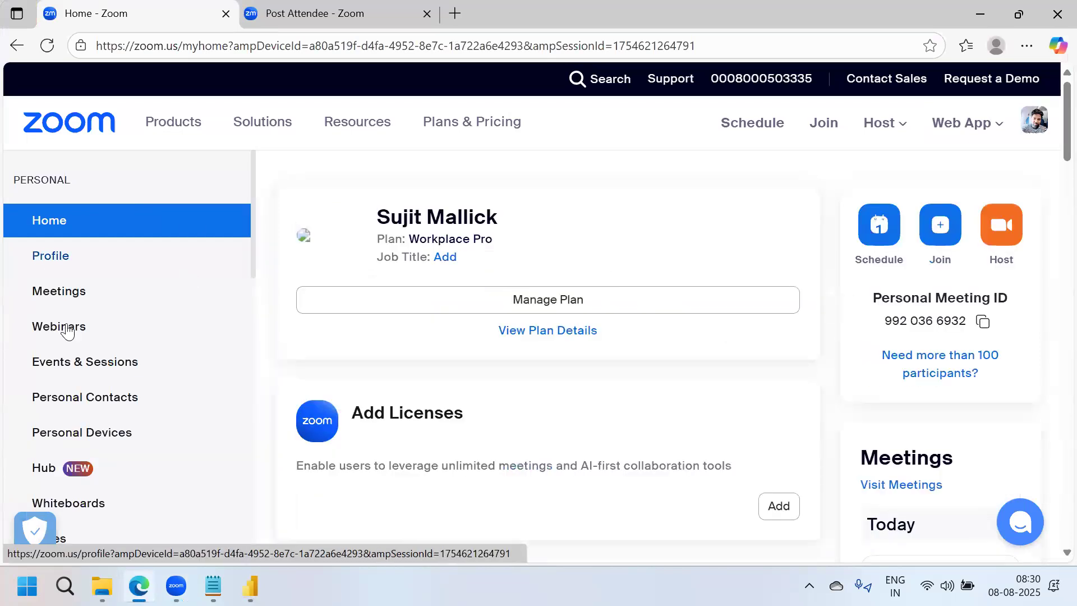
pyautogui.click(61, 298)
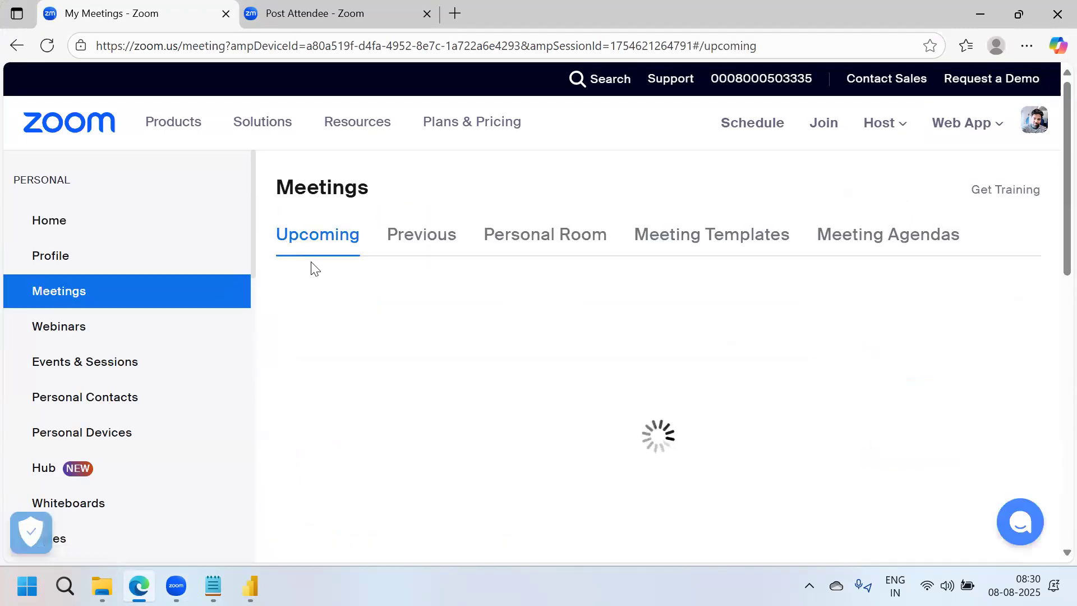
pyautogui.click(420, 240)
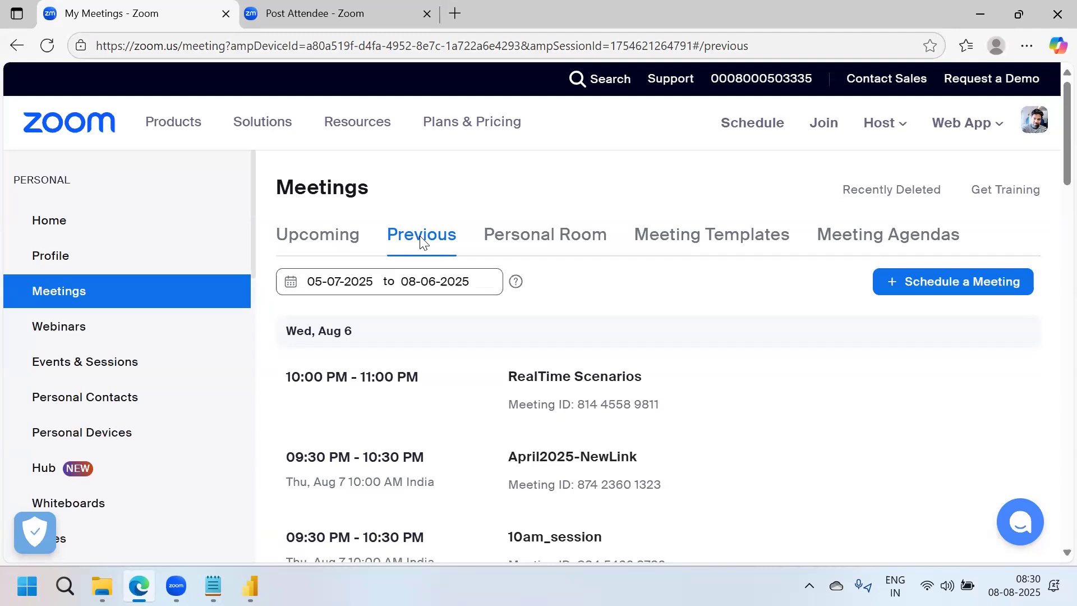
# Save the previous meetings page as a browser favorite named "My Meetings - Zoom1234" in New folder.
pyautogui.click(930, 46)
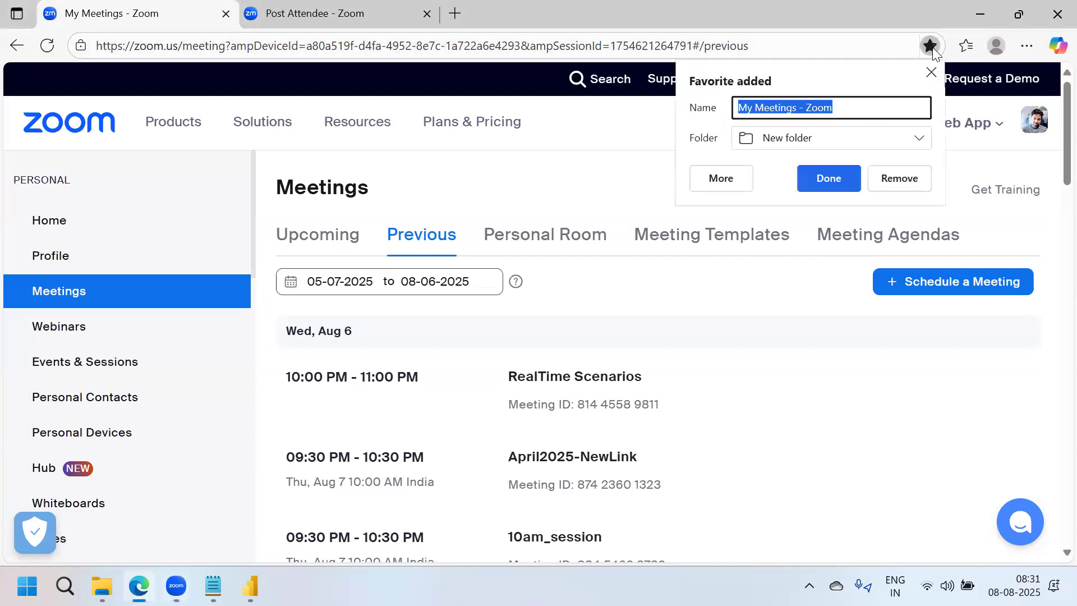
pyautogui.click(844, 110)
pyautogui.write('234')
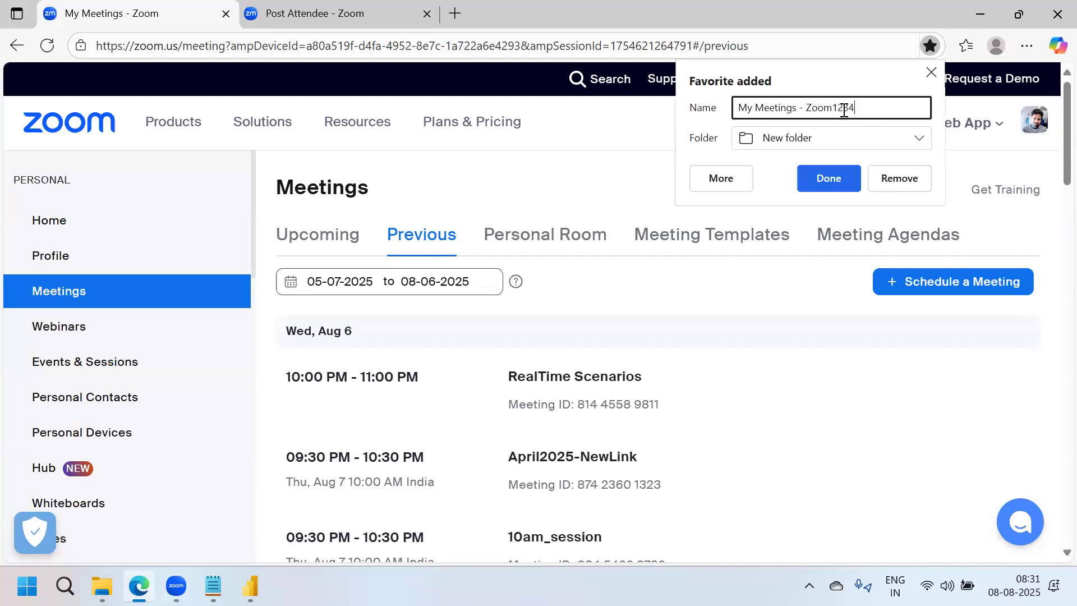
pyautogui.click(827, 179)
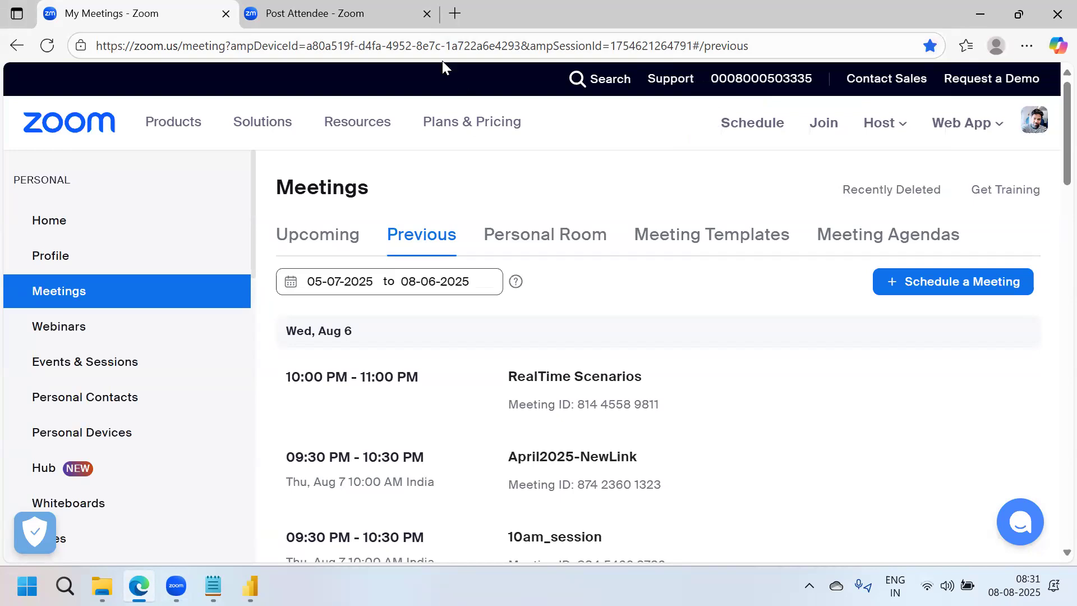
# Open the "My Meetings - Zoom1234" favorite from New folder in a new browser tab to check it, and close that tab.
pyautogui.click(454, 16)
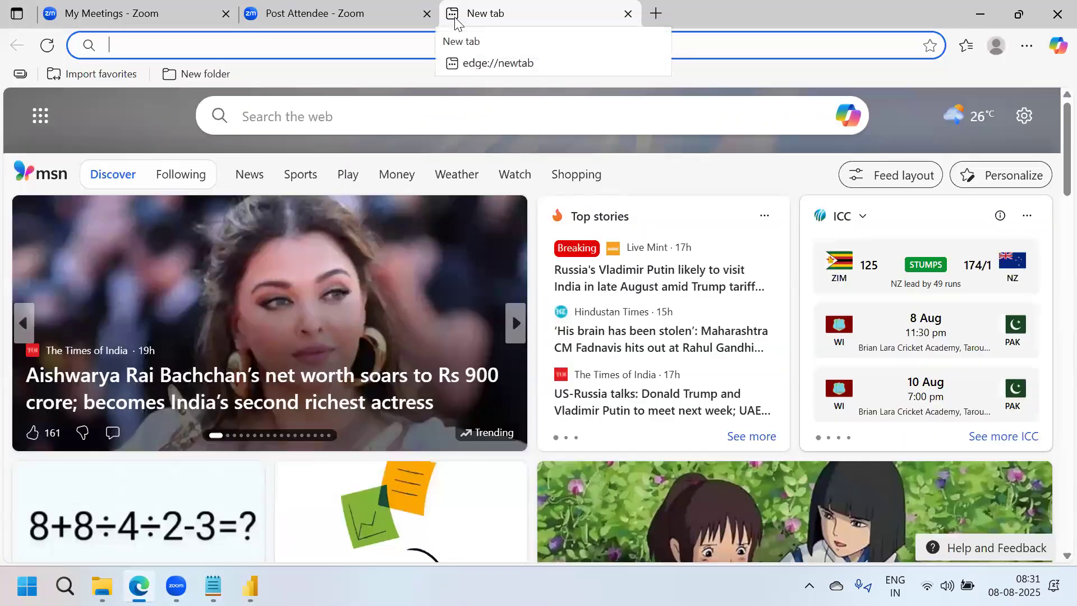
pyautogui.click(184, 82)
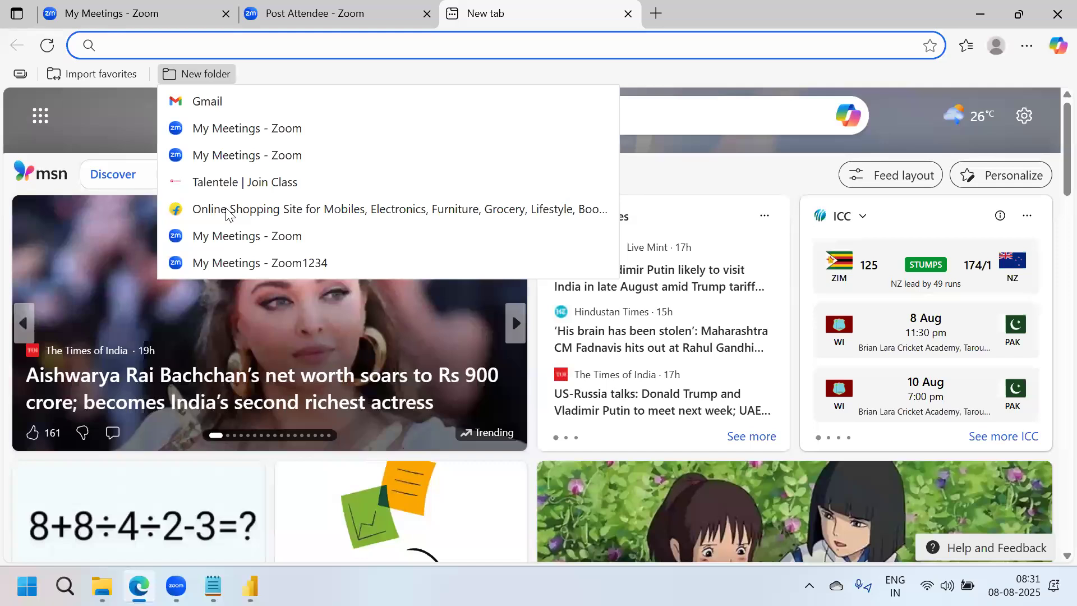
pyautogui.click(279, 264)
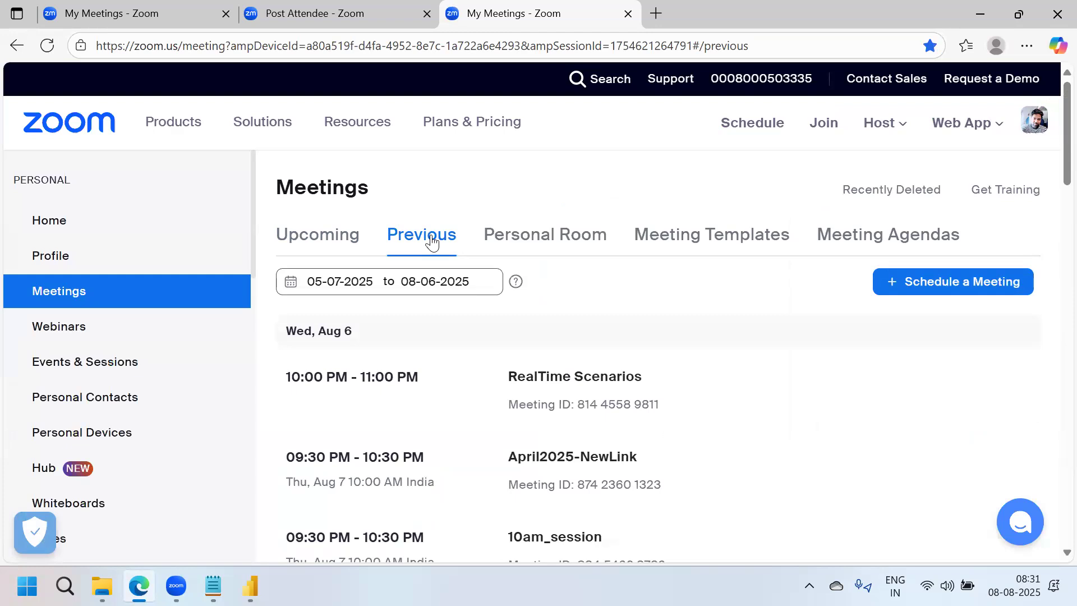
pyautogui.click(629, 13)
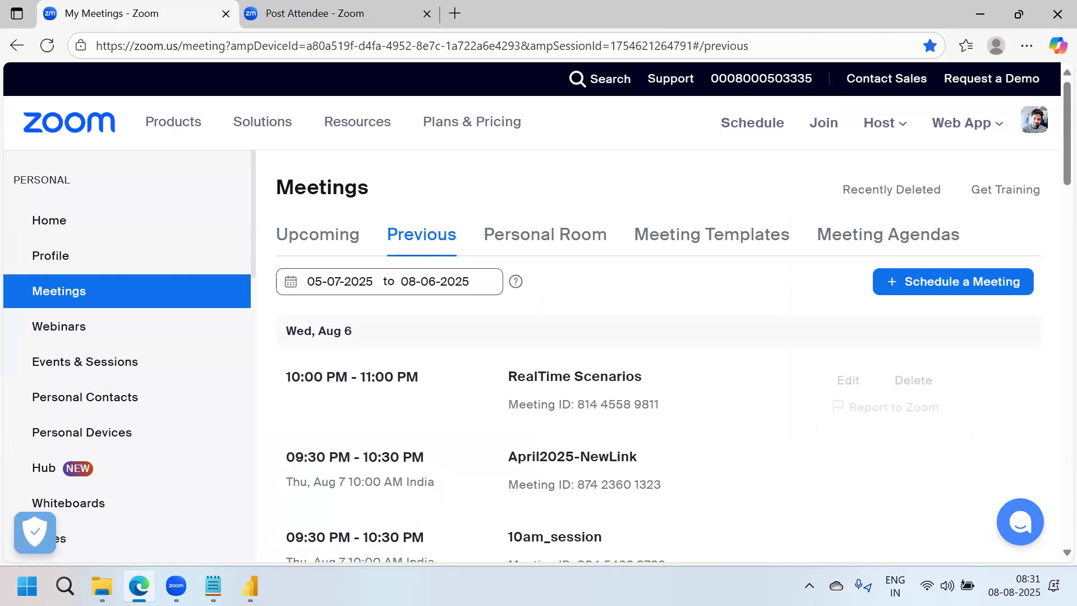
# Switch back to the Power BI report and move the Sum of Sales by Category pie chart to the right edge of Page 8.
pyautogui.click(250, 586)
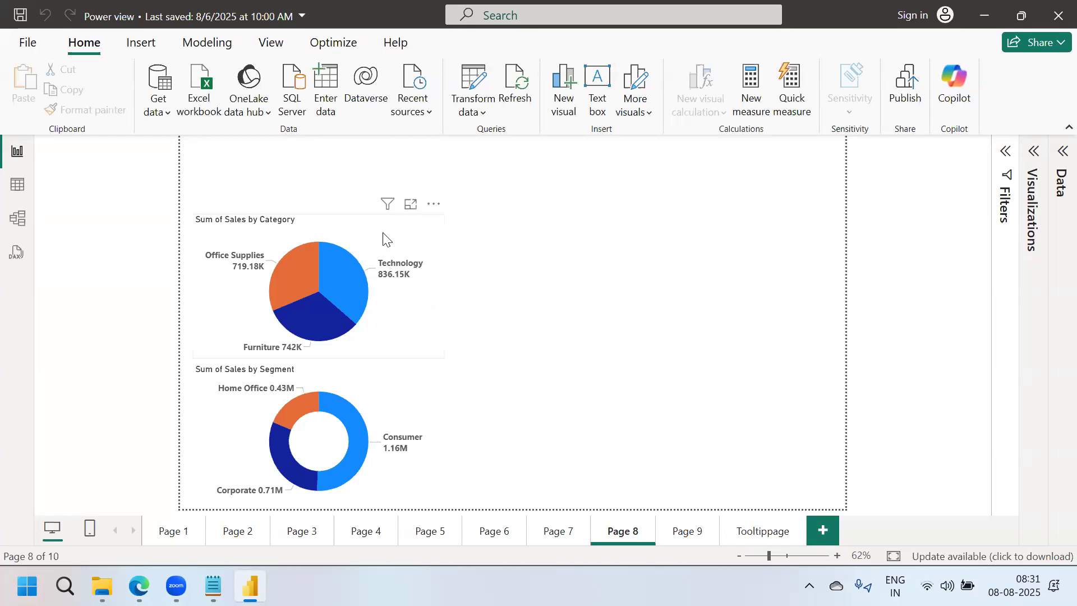
pyautogui.moveTo(394, 241); pyautogui.dragTo(786, 240)
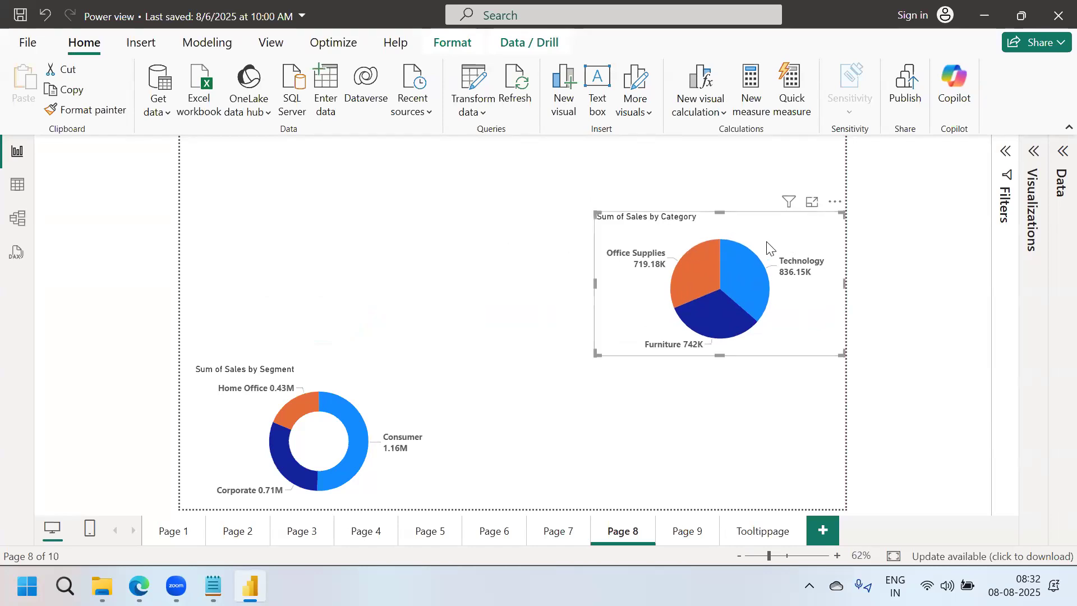
pyautogui.moveTo(775, 239); pyautogui.dragTo(780, 248)
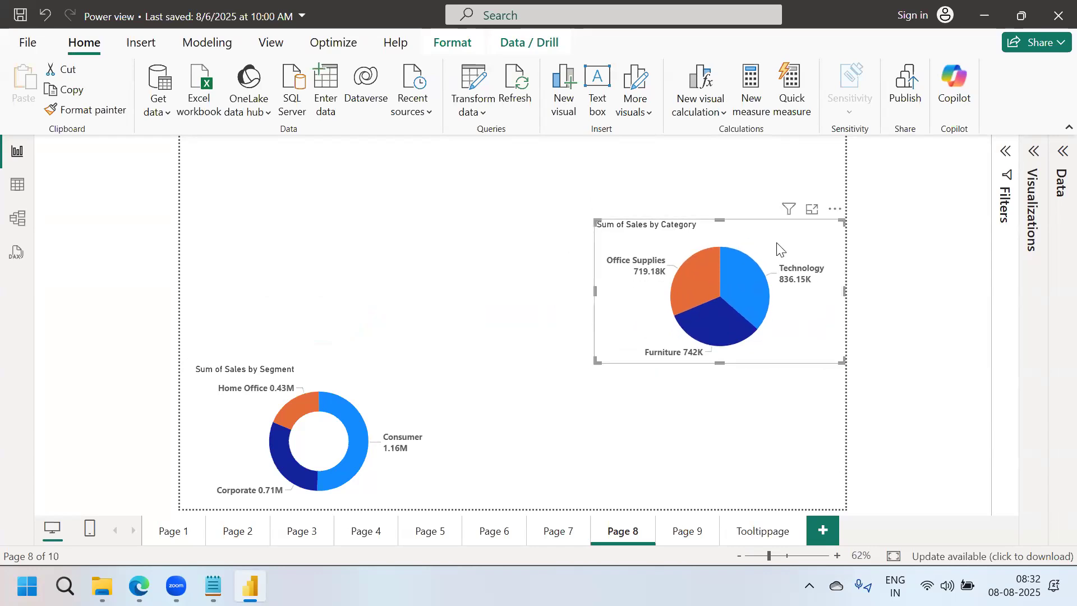
# Replace Category with the Sub-Category field from Orders in the pie chart's legend.
pyautogui.click(1059, 160)
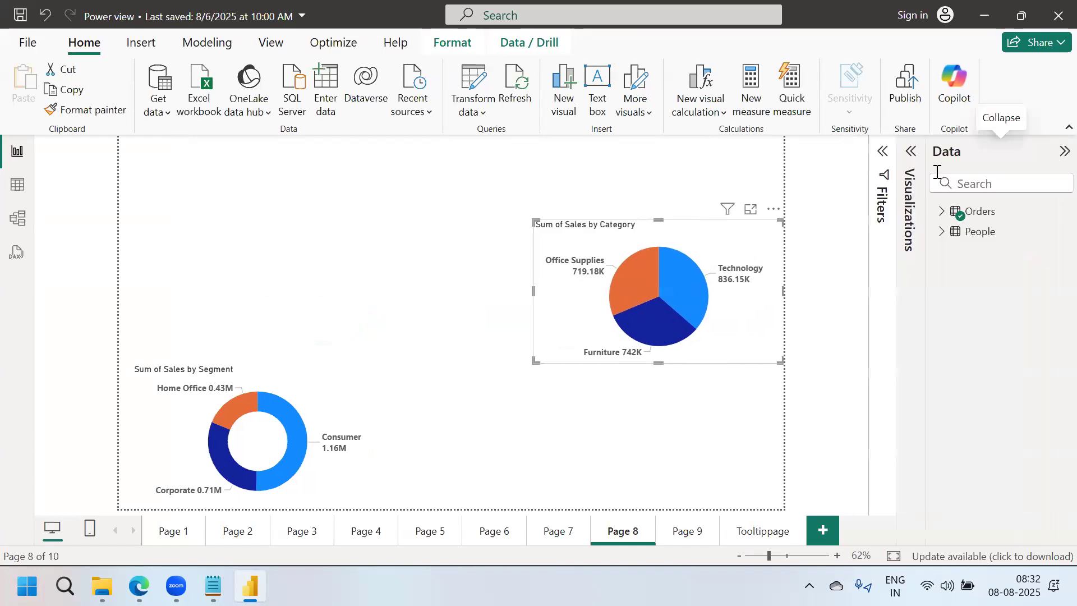
pyautogui.click(911, 155)
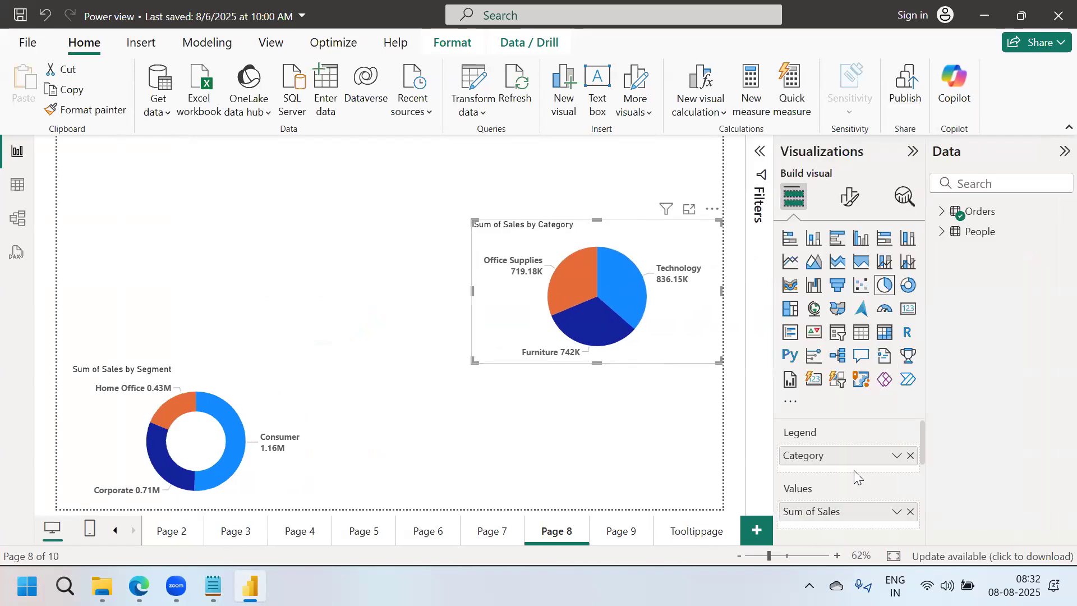
pyautogui.click(910, 456)
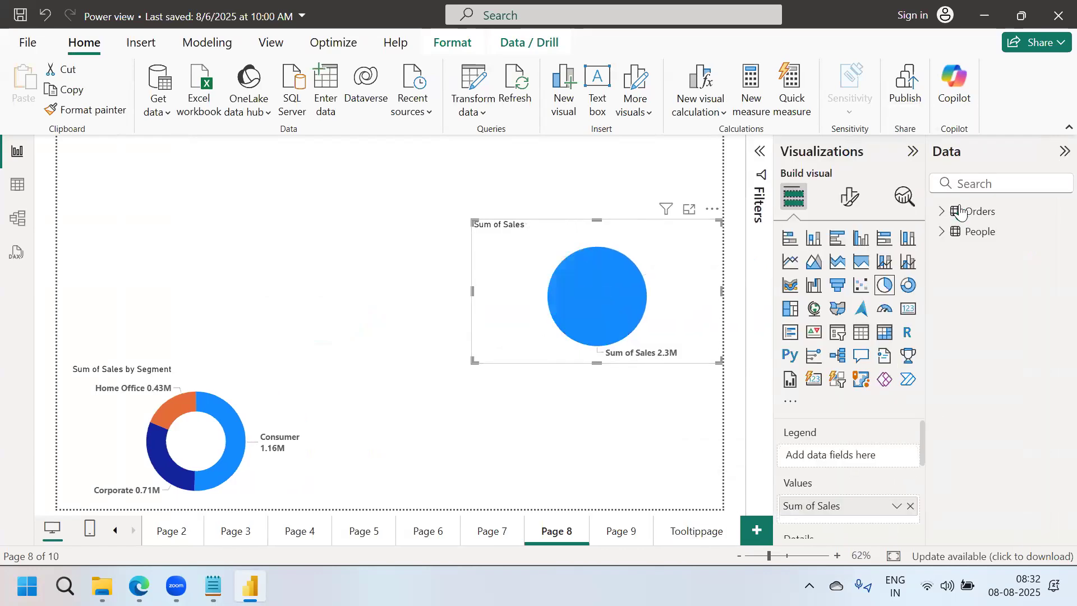
pyautogui.click(963, 184)
pyautogui.write('sub')
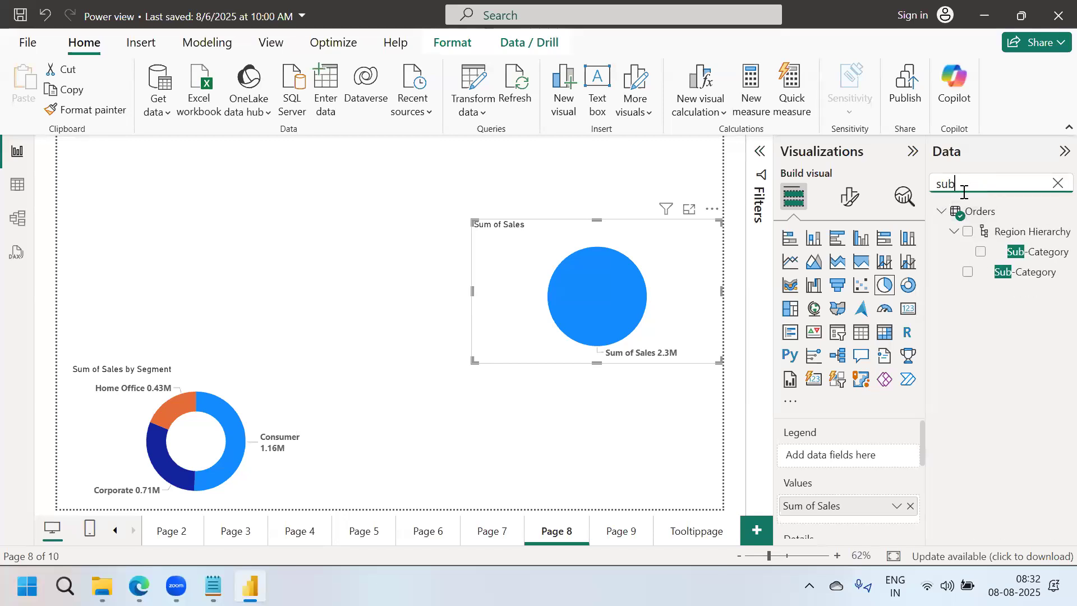
pyautogui.moveTo(1027, 272); pyautogui.dragTo(842, 455)
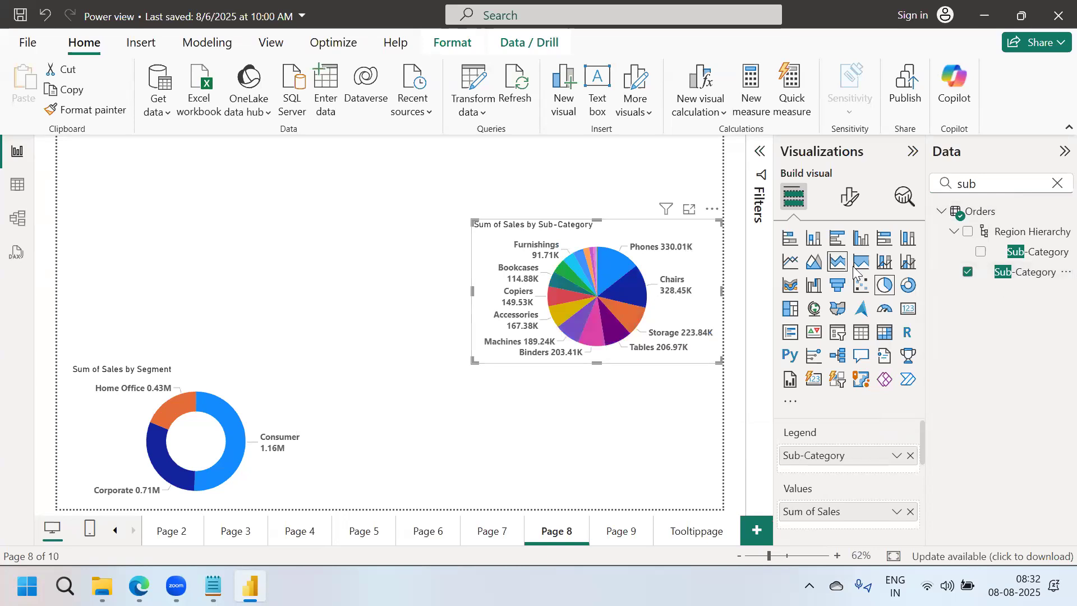
# Convert the sub-category pie chart to a clustered bar chart and stretch it down to the page's lower edge.
pyautogui.click(836, 247)
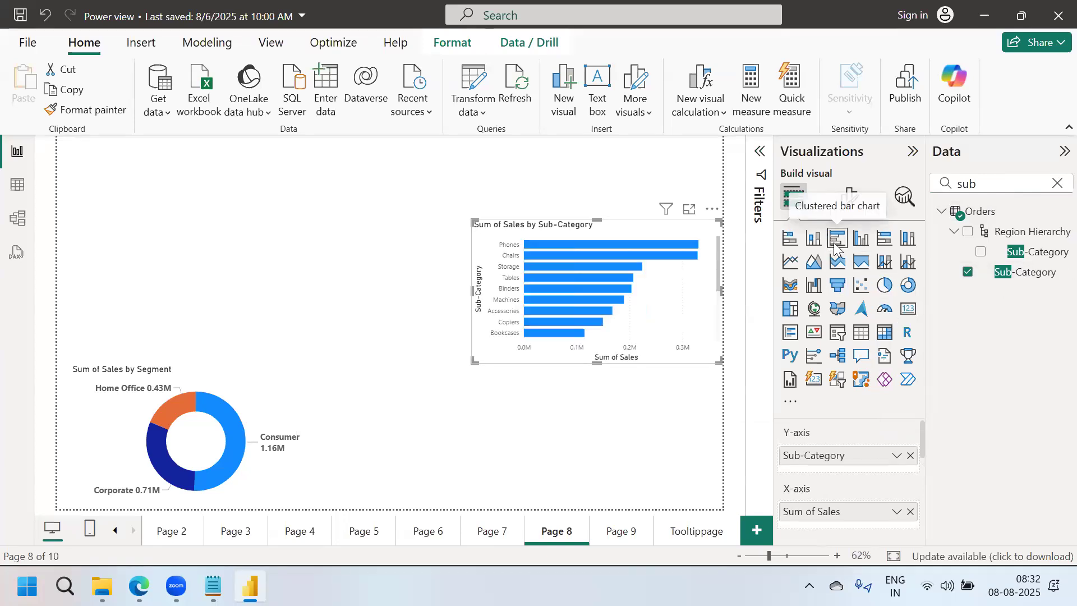
pyautogui.moveTo(597, 364); pyautogui.dragTo(596, 507)
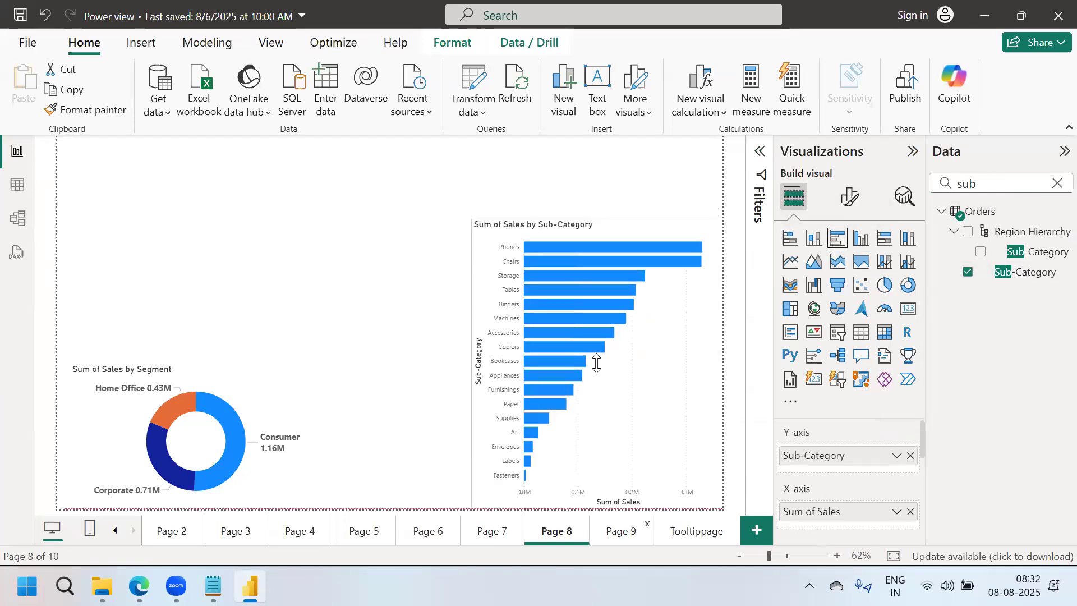
# Turn on data labels for the Sum of Sales by Sub-Category bar chart.
pyautogui.click(850, 197)
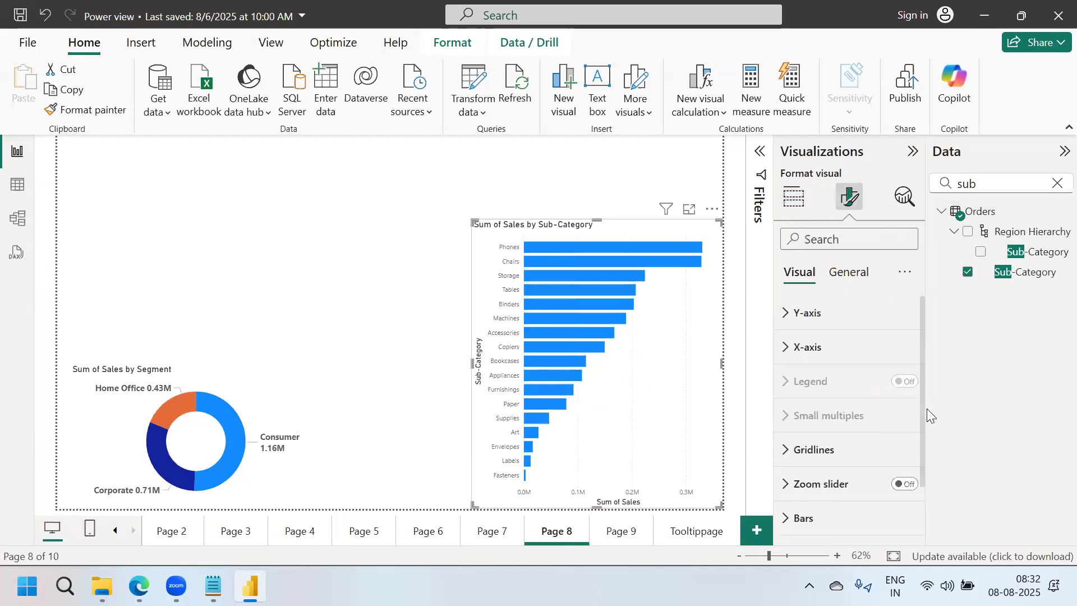
pyautogui.scroll(-2, 918, 471)
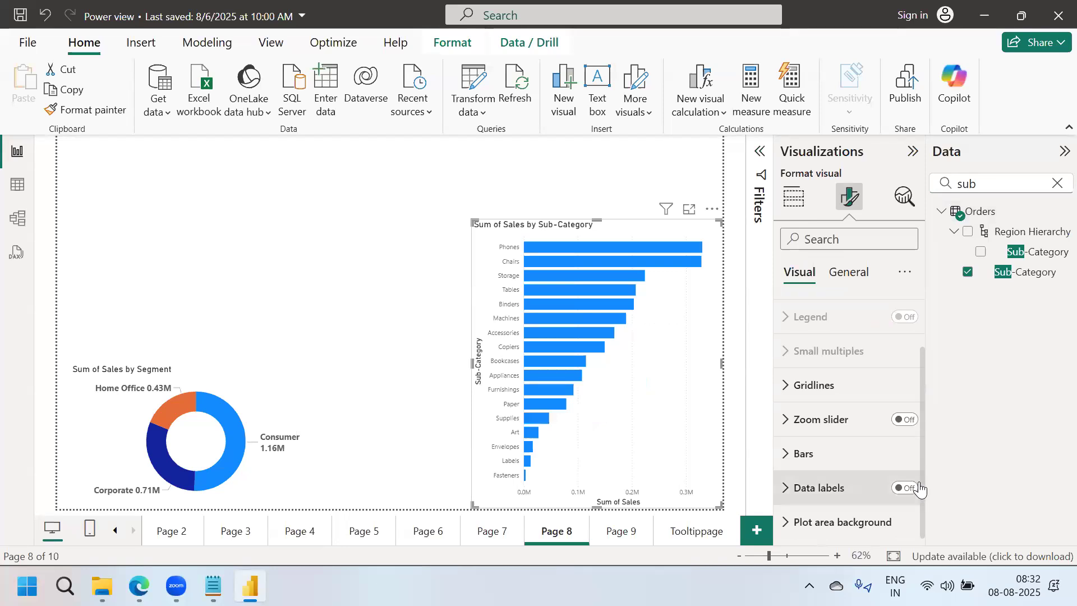
pyautogui.click(905, 488)
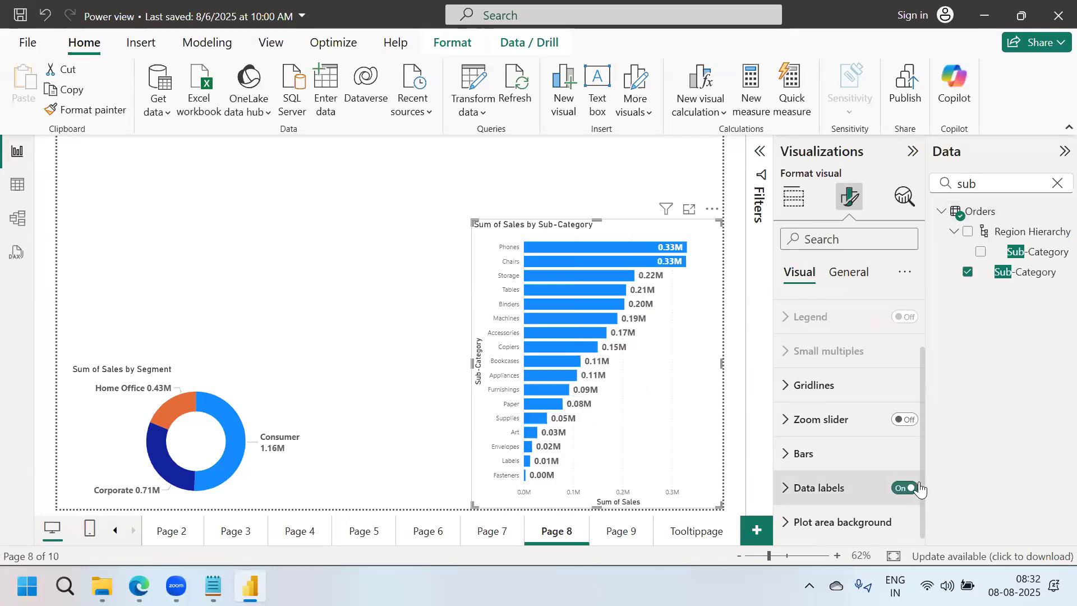
pyautogui.click(434, 240)
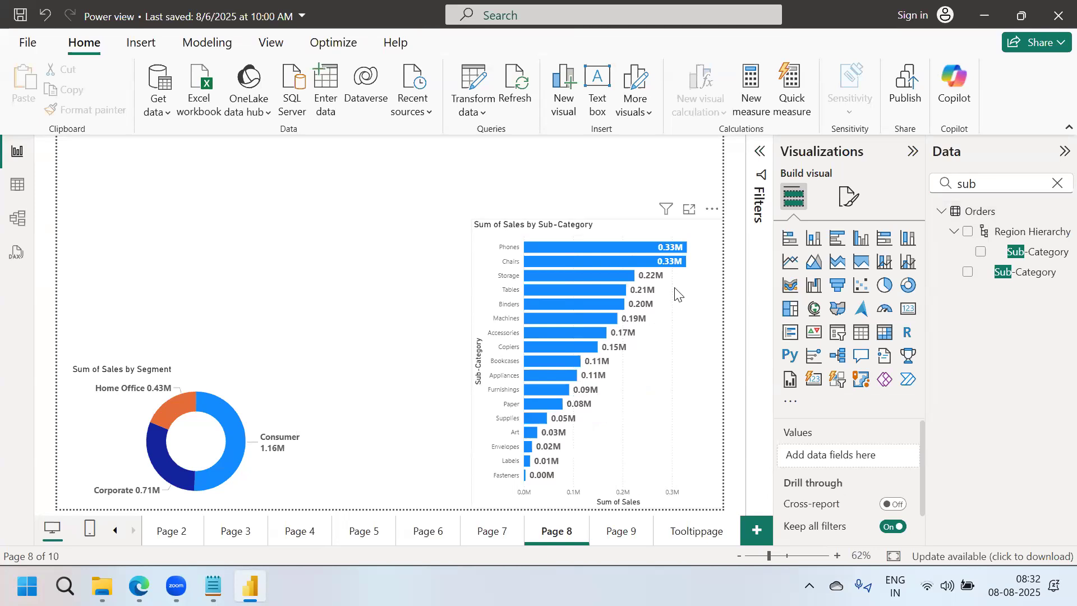
# Duplicate the sub-category bar chart, convert the copy to a table, and place it directly beside the original chart.
pyautogui.click(695, 366)
pyautogui.hotkey('ctrl', 'c')
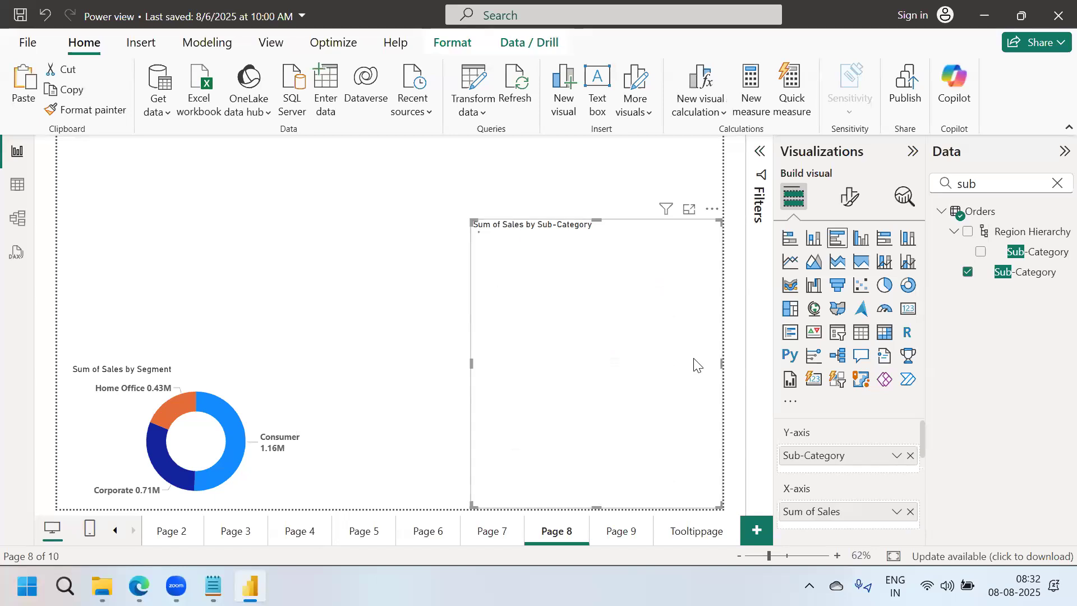
pyautogui.hotkey('ctrl', 'v')
pyautogui.click(861, 332)
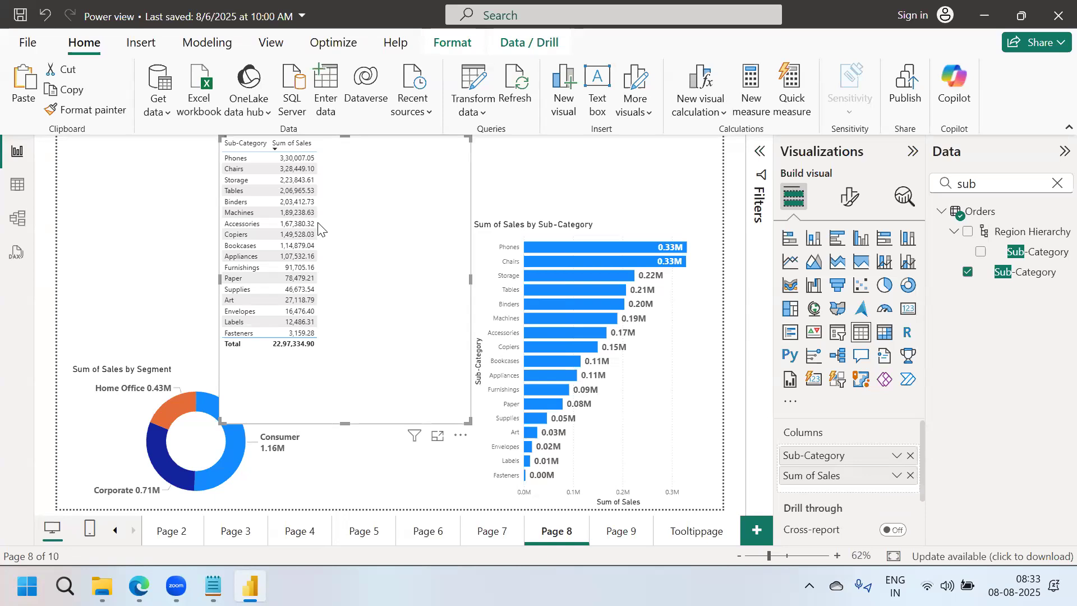
pyautogui.moveTo(402, 233); pyautogui.dragTo(392, 370)
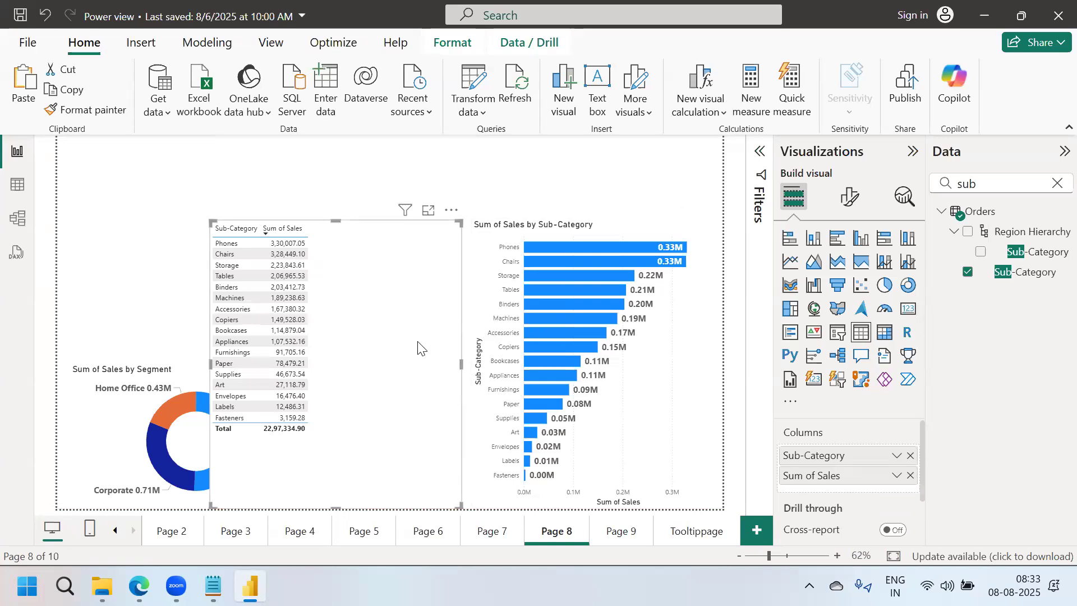
pyautogui.click(681, 405)
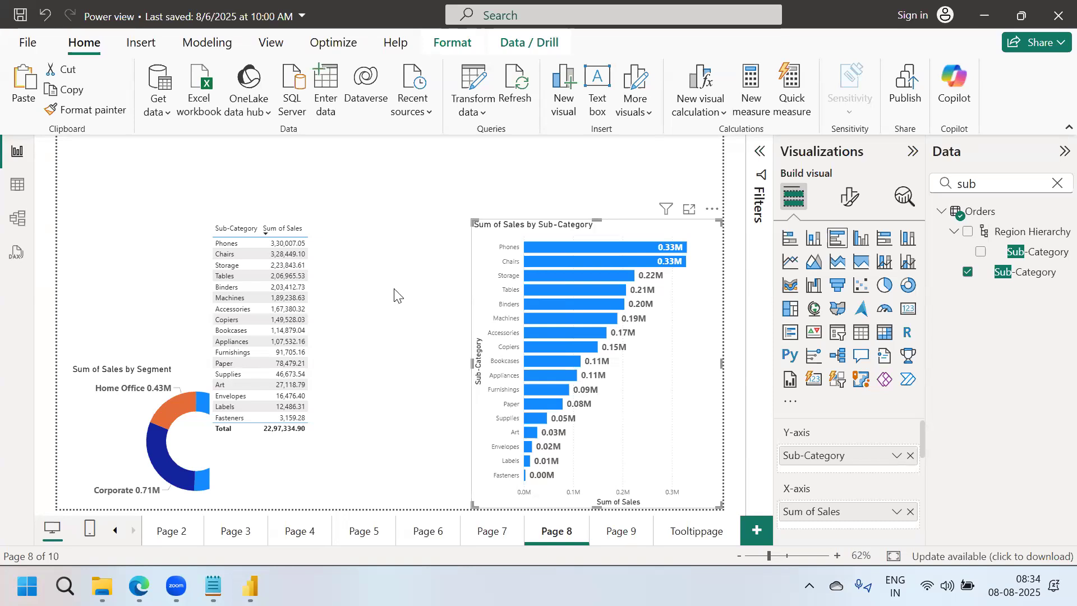
pyautogui.click(489, 196)
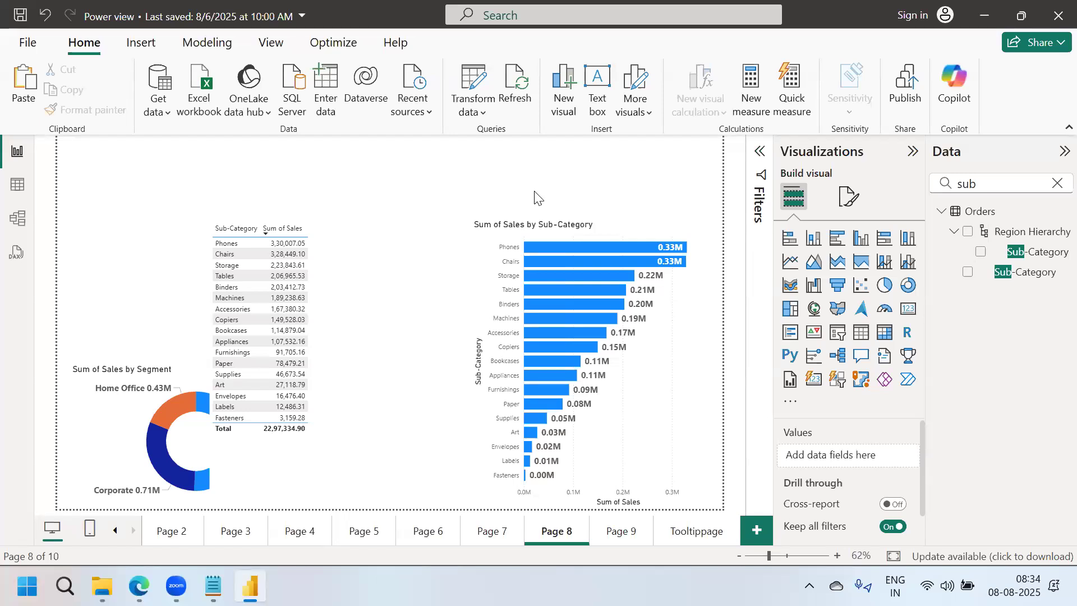
pyautogui.click(659, 350)
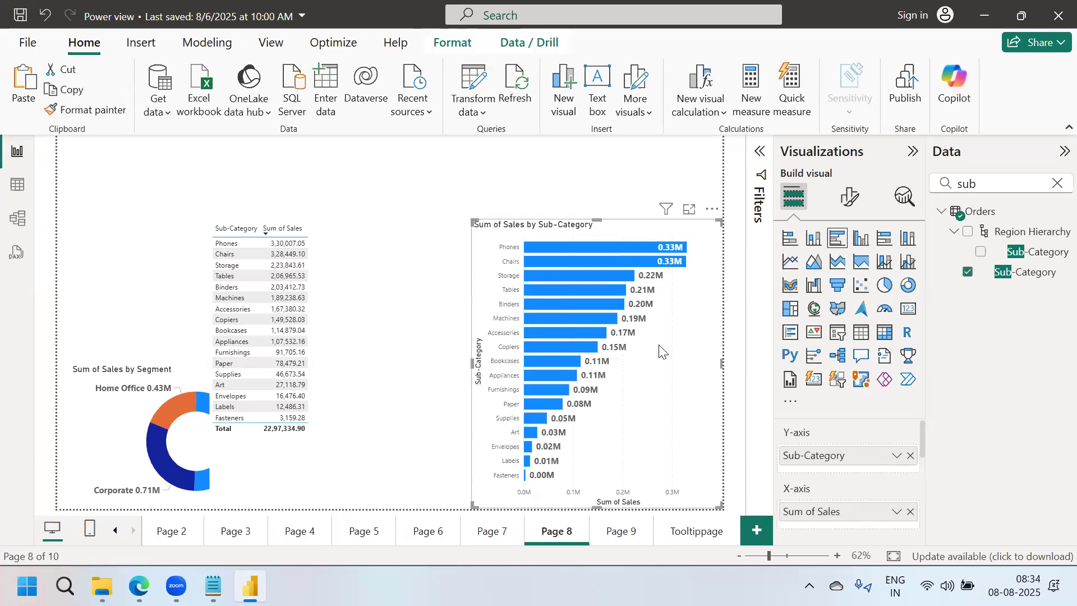
pyautogui.click(377, 327)
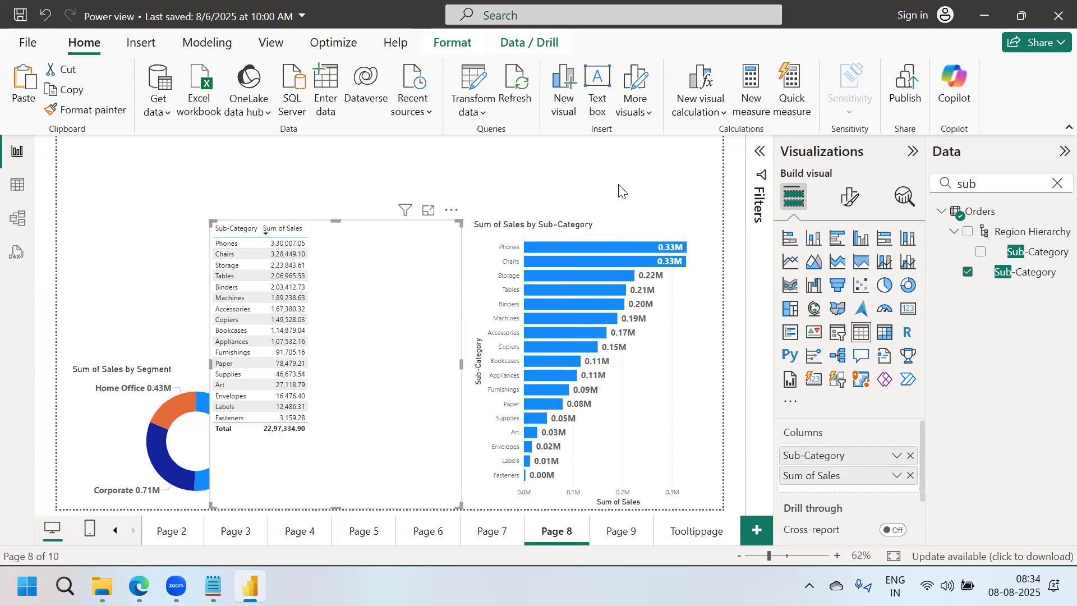
pyautogui.click(658, 185)
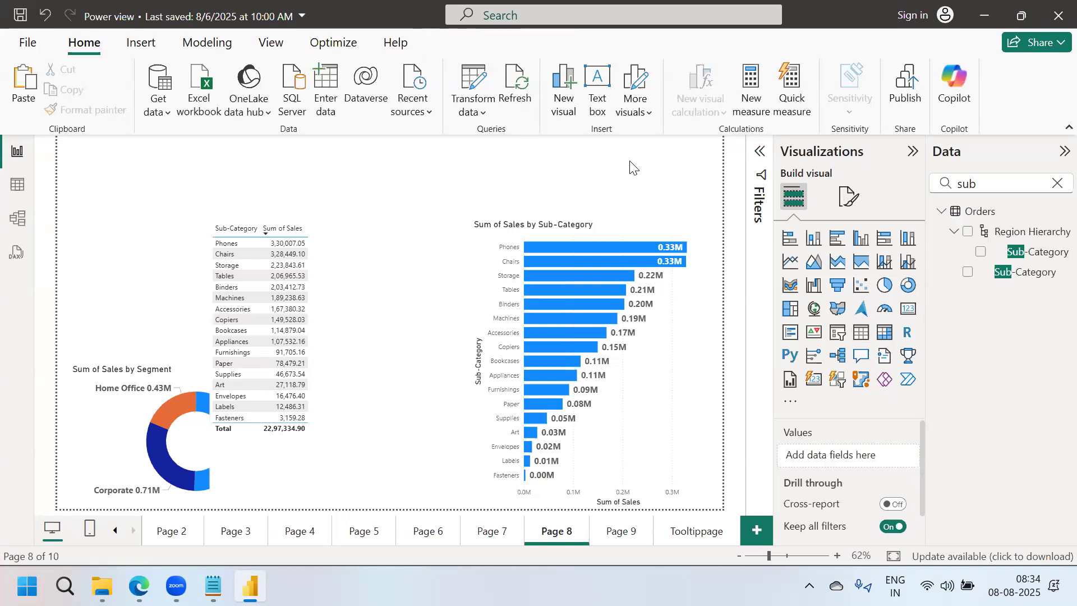
# Insert a rounded rectangle shape on Page 8 and shrink it to a small button size.
pyautogui.click(151, 47)
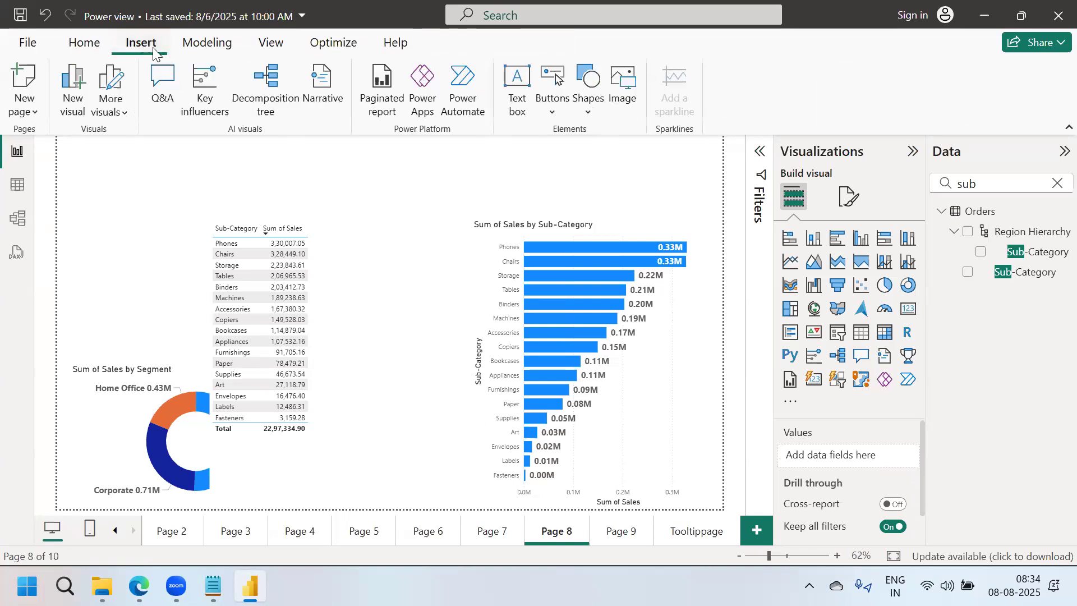
pyautogui.click(553, 111)
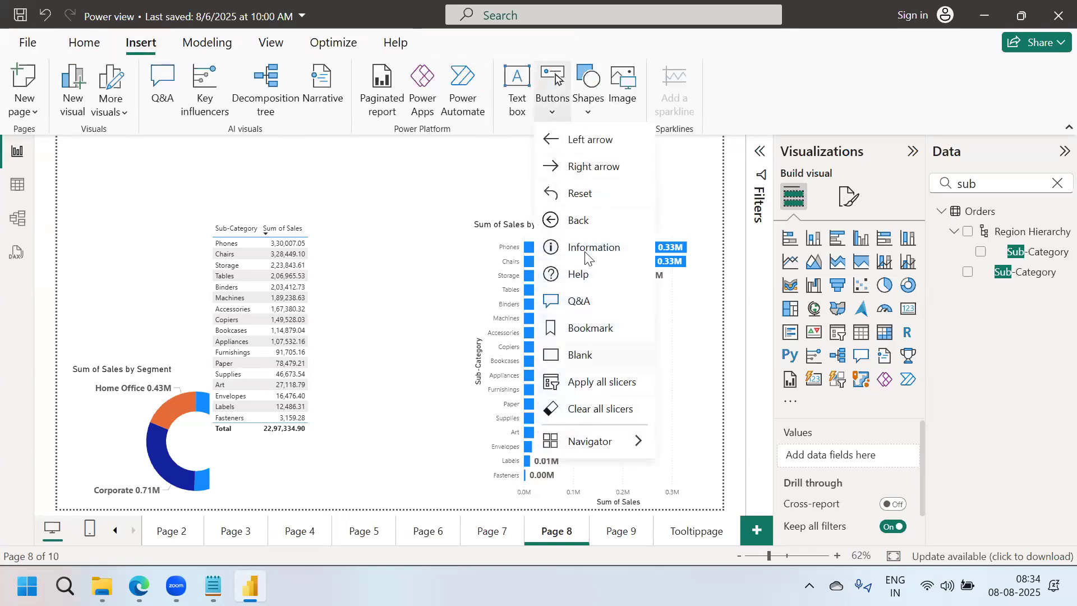
pyautogui.click(587, 115)
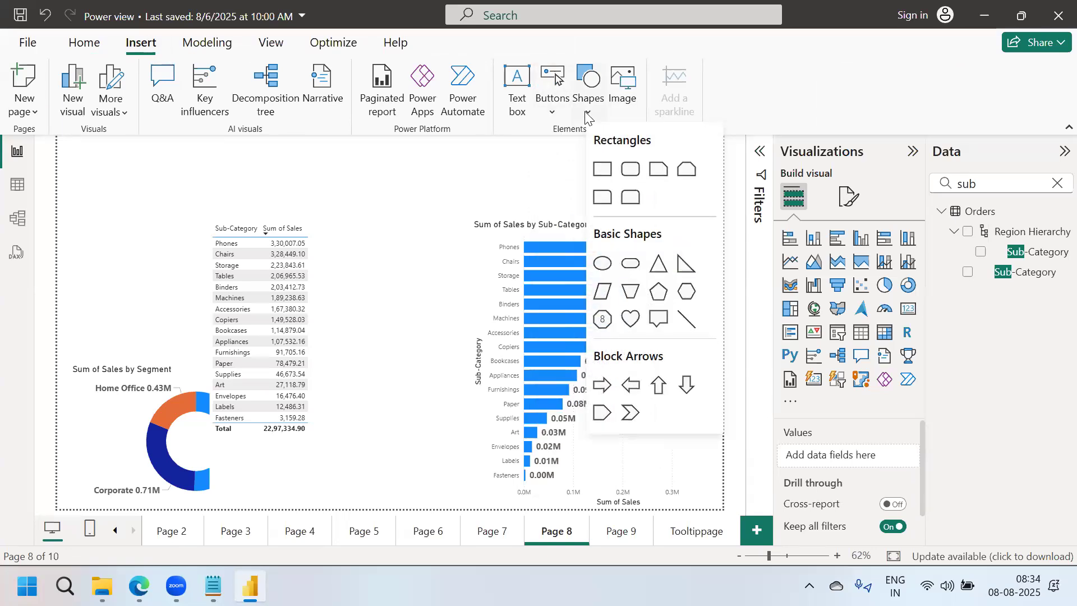
pyautogui.click(631, 170)
pyautogui.moveTo(320, 253); pyautogui.dragTo(129, 155)
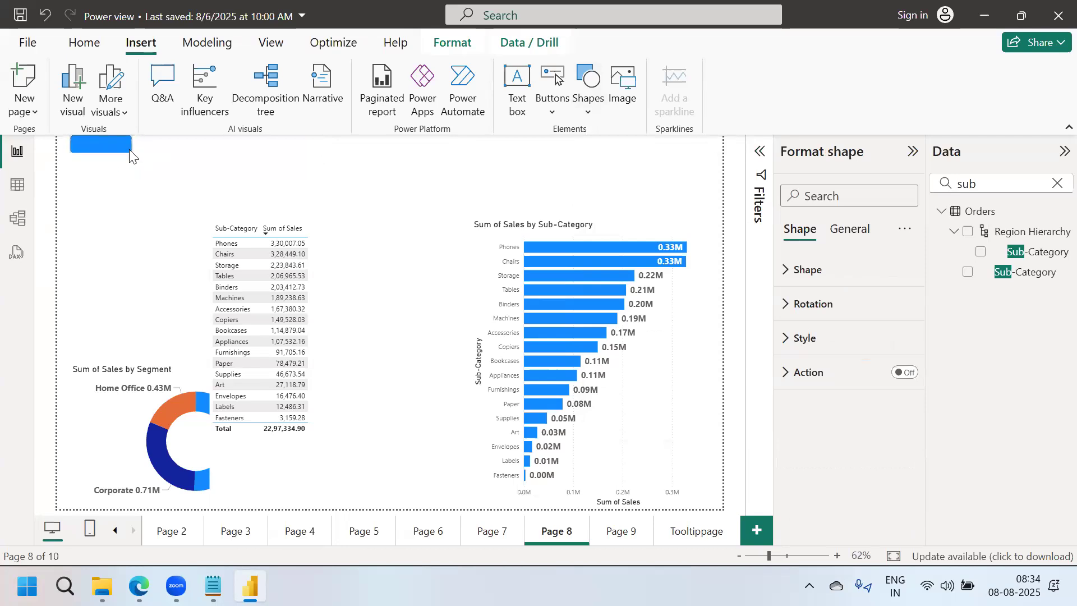
# Move the small rounded rectangle above the bar chart, duplicate it, and place the copy beside it on the right.
pyautogui.moveTo(120, 174); pyautogui.dragTo(633, 211)
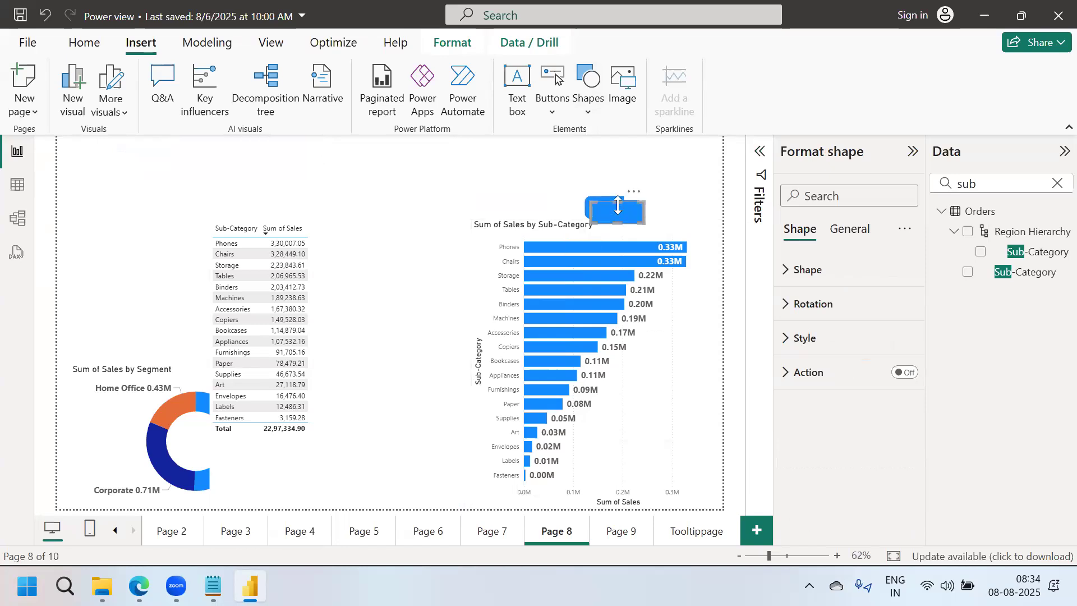
pyautogui.moveTo(620, 215); pyautogui.dragTo(677, 209)
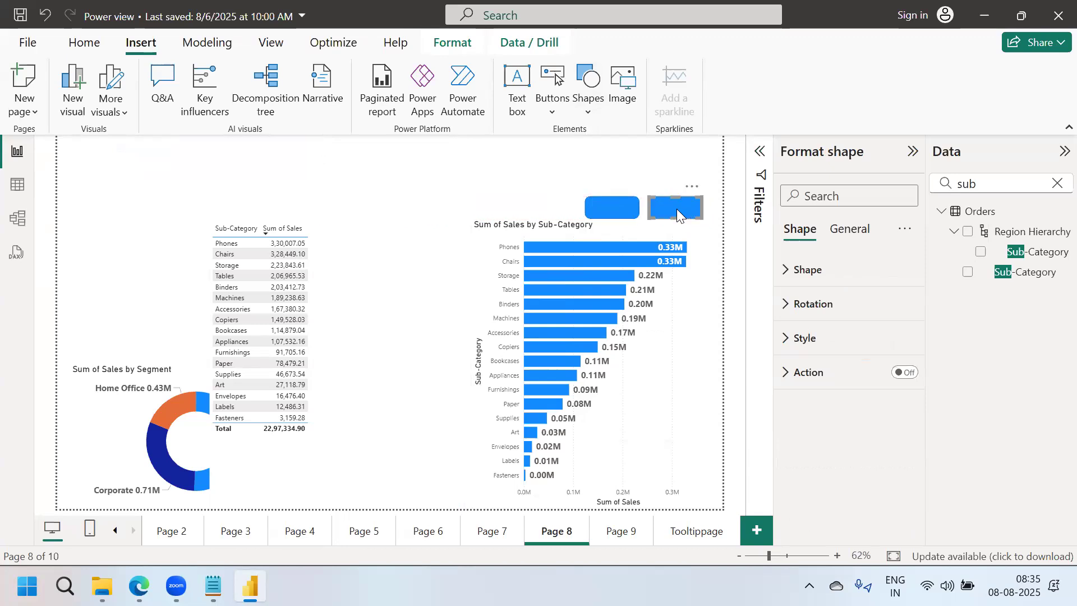
pyautogui.click(600, 211)
pyautogui.click(671, 208)
pyautogui.click(611, 207)
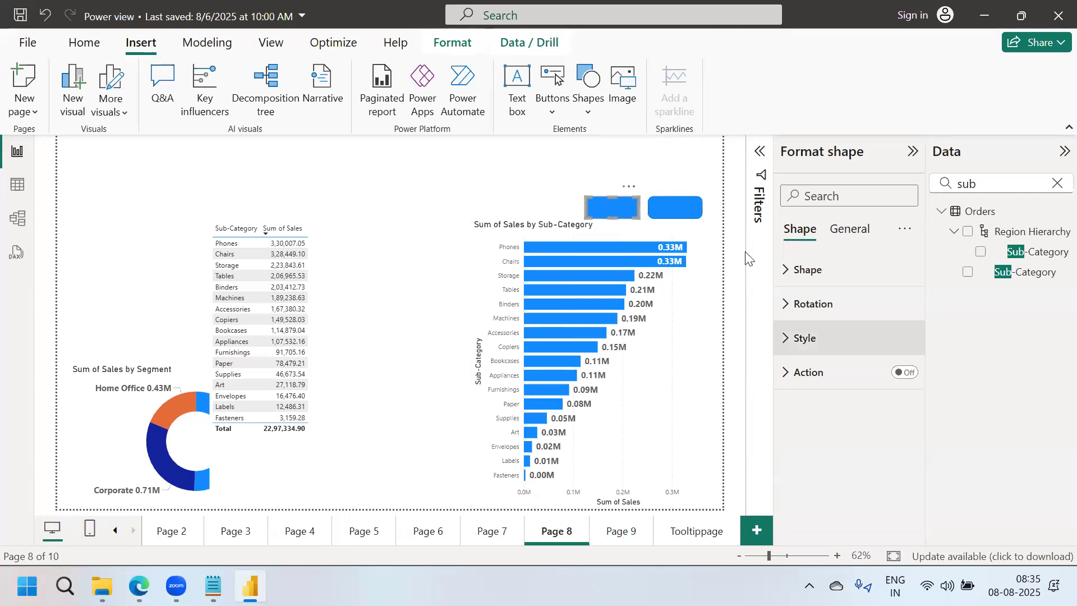
pyautogui.click(595, 174)
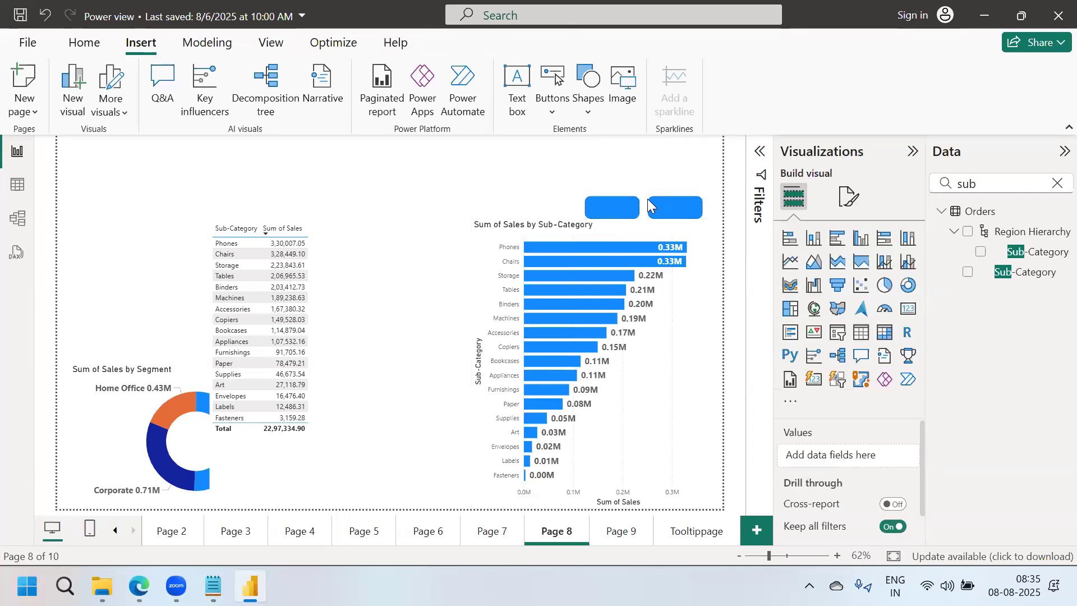
# Turn on text for the left rounded rectangle, label it Table, and set the font to Segoe UI Bold.
pyautogui.click(612, 208)
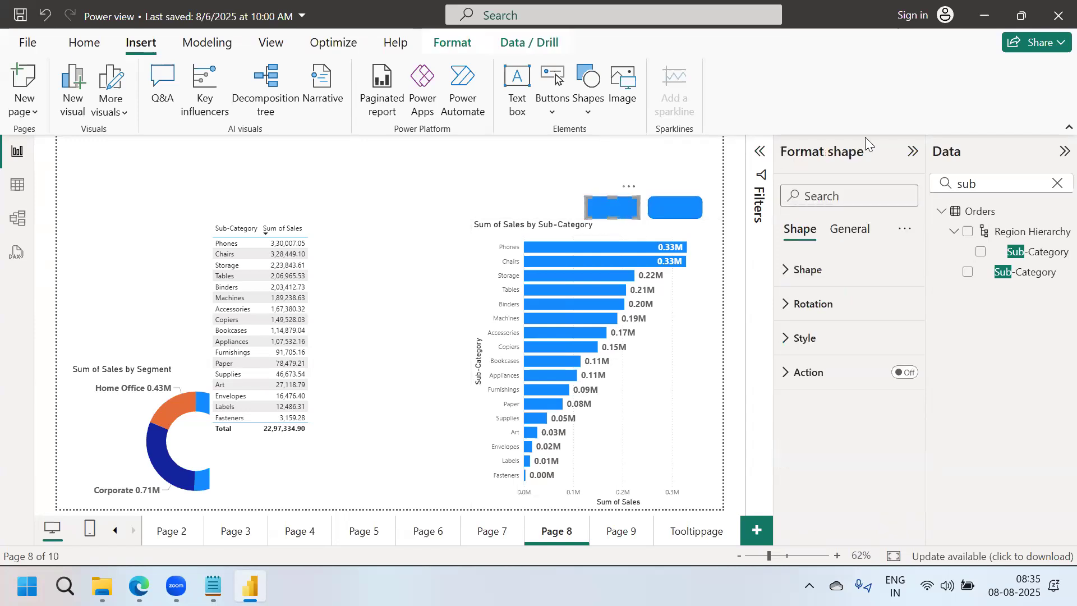
pyautogui.click(793, 346)
pyautogui.scroll(-2, 923, 339)
pyautogui.scroll(-2, 928, 412)
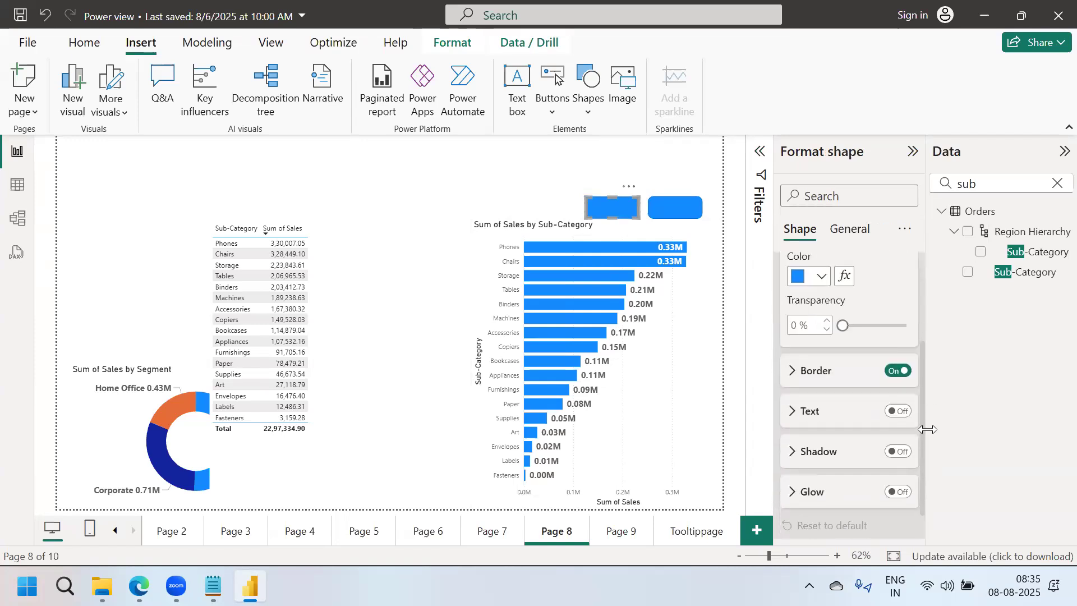
pyautogui.click(898, 407)
pyautogui.click(810, 408)
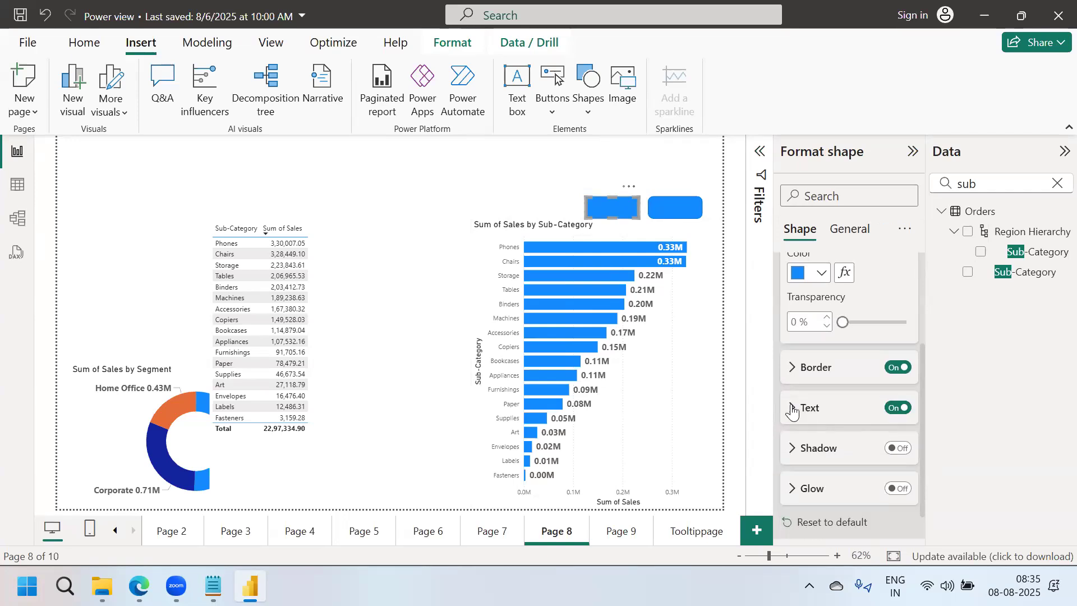
pyautogui.click(819, 446)
pyautogui.write('Ta')
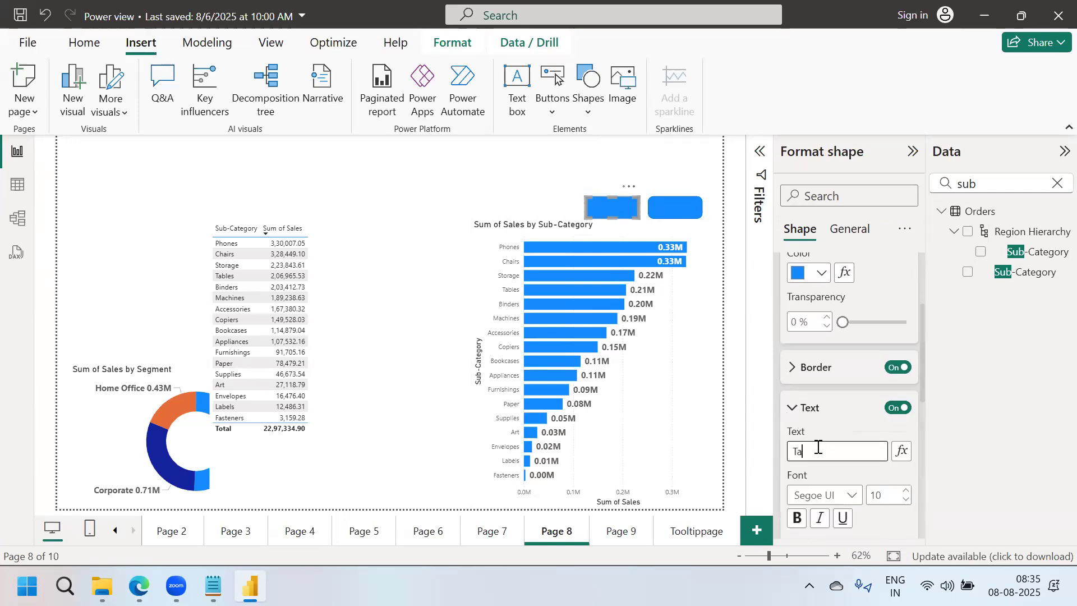
pyautogui.write('ble')
pyautogui.click(823, 495)
pyautogui.click(851, 410)
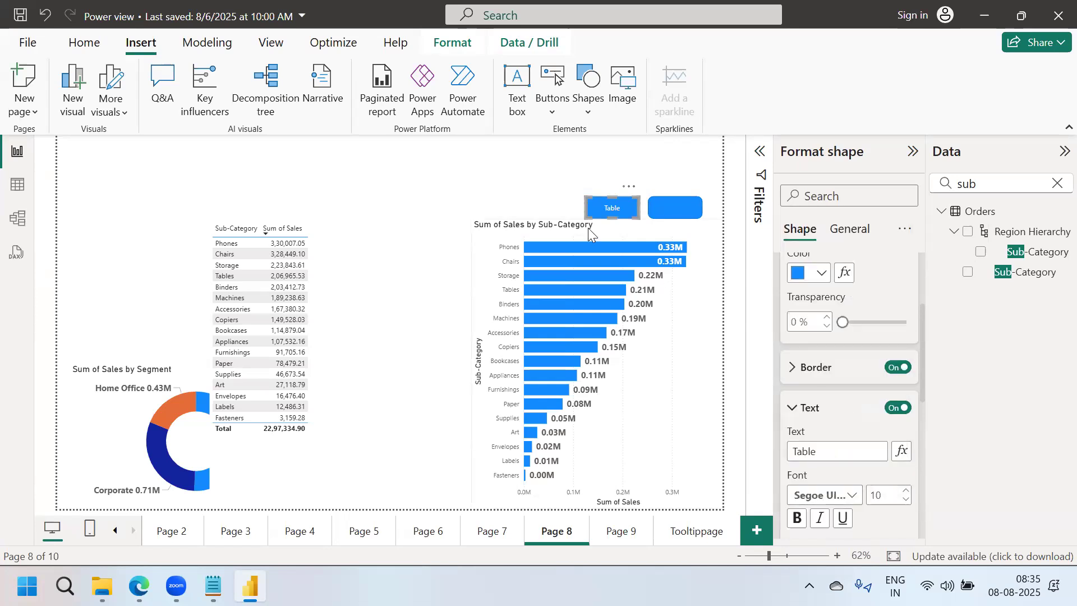
pyautogui.click(485, 182)
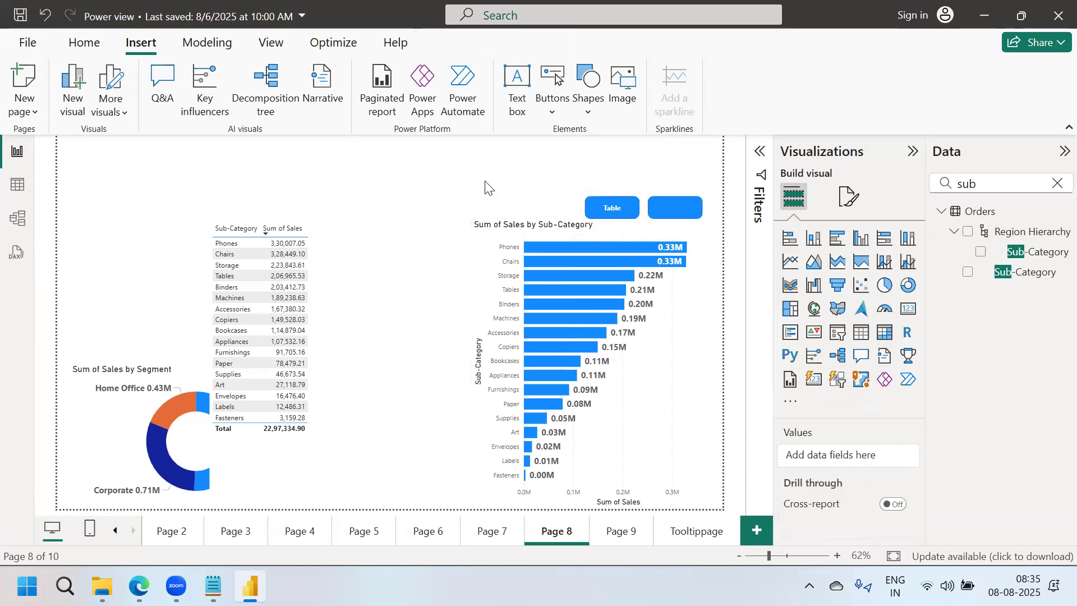
# Turn on text for the right rounded rectangle, label it Bar, and set the font to Segoe UI Bold.
pyautogui.click(674, 205)
pyautogui.click(787, 341)
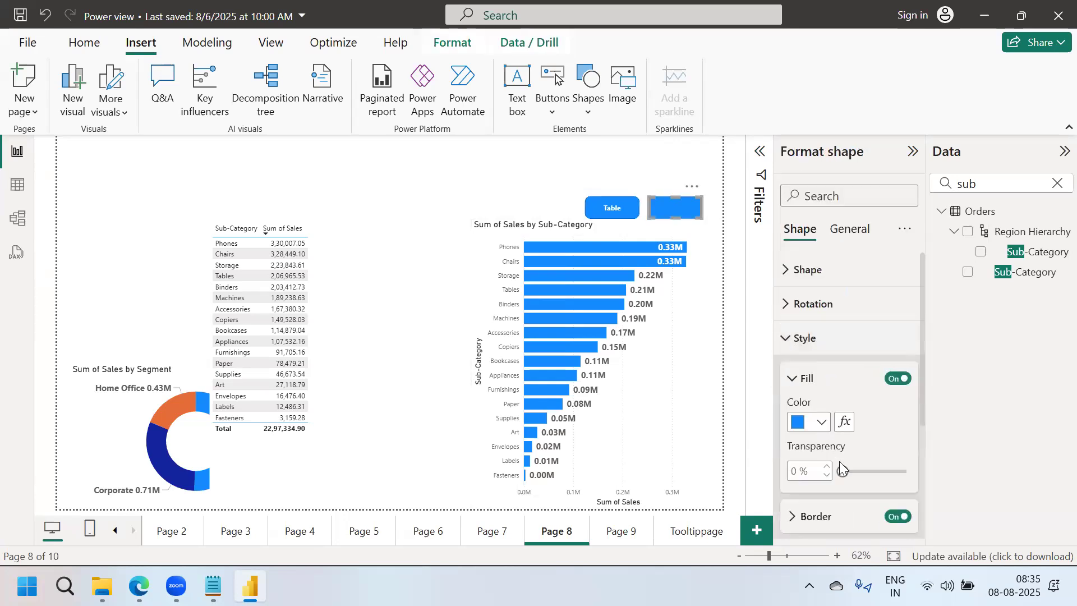
pyautogui.scroll(-3, 923, 423)
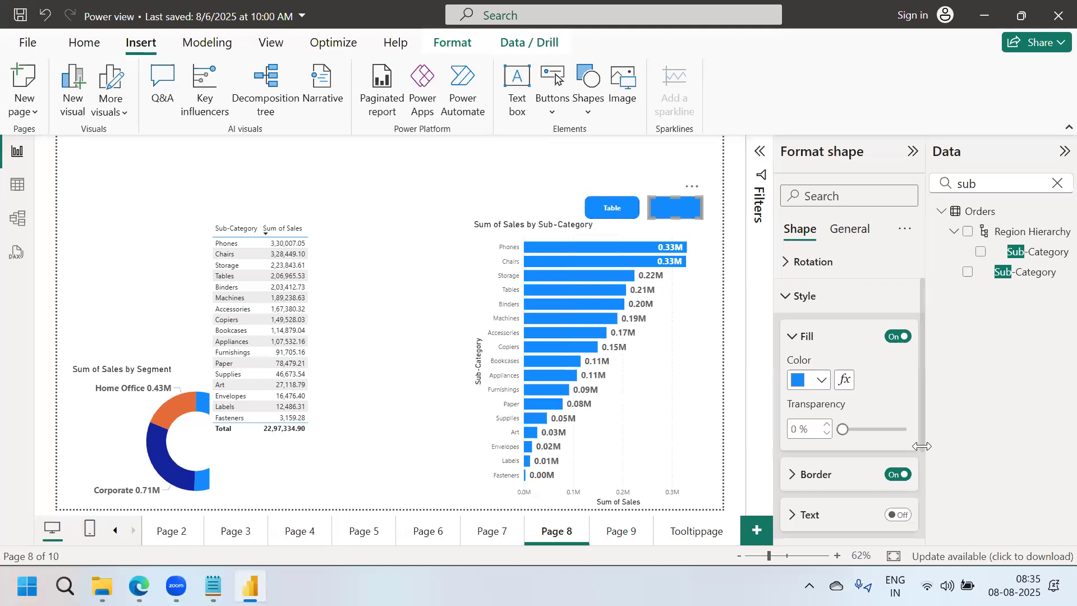
pyautogui.click(796, 431)
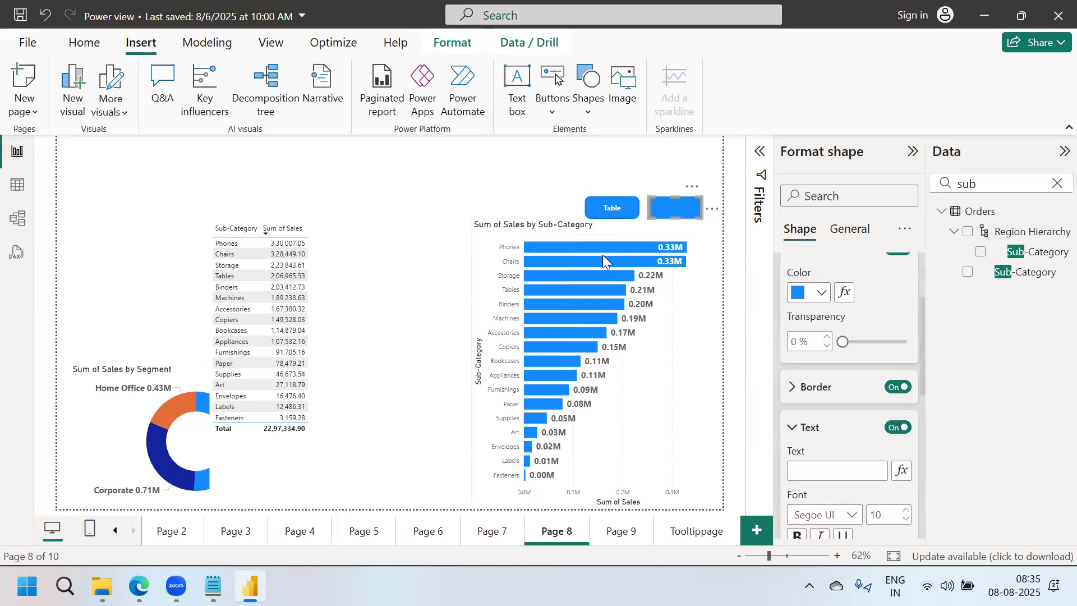
pyautogui.click(810, 469)
pyautogui.write('Bar')
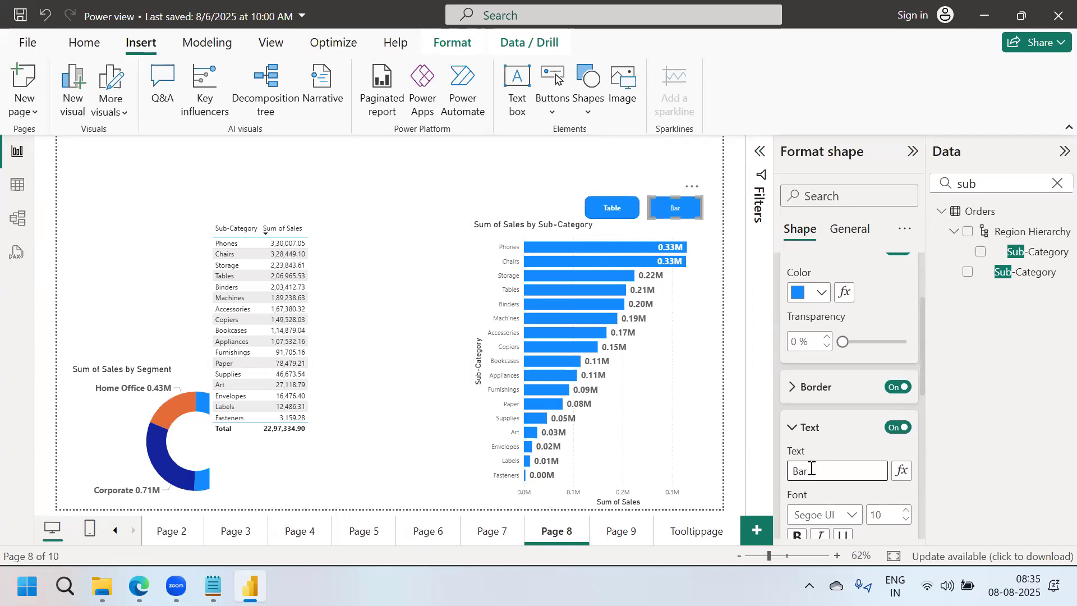
pyautogui.click(823, 514)
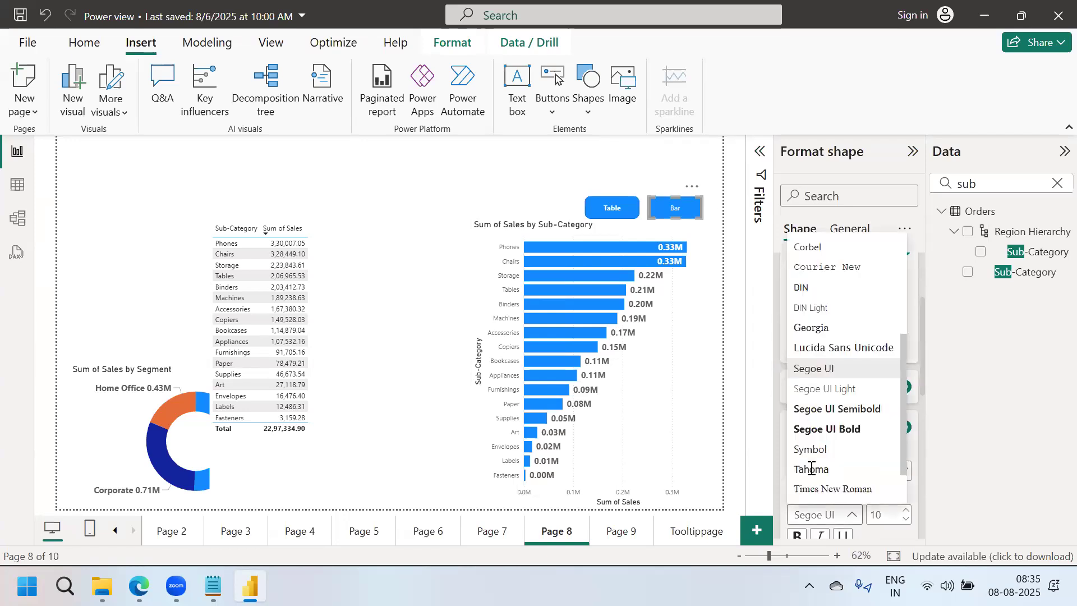
pyautogui.click(833, 436)
pyautogui.click(468, 175)
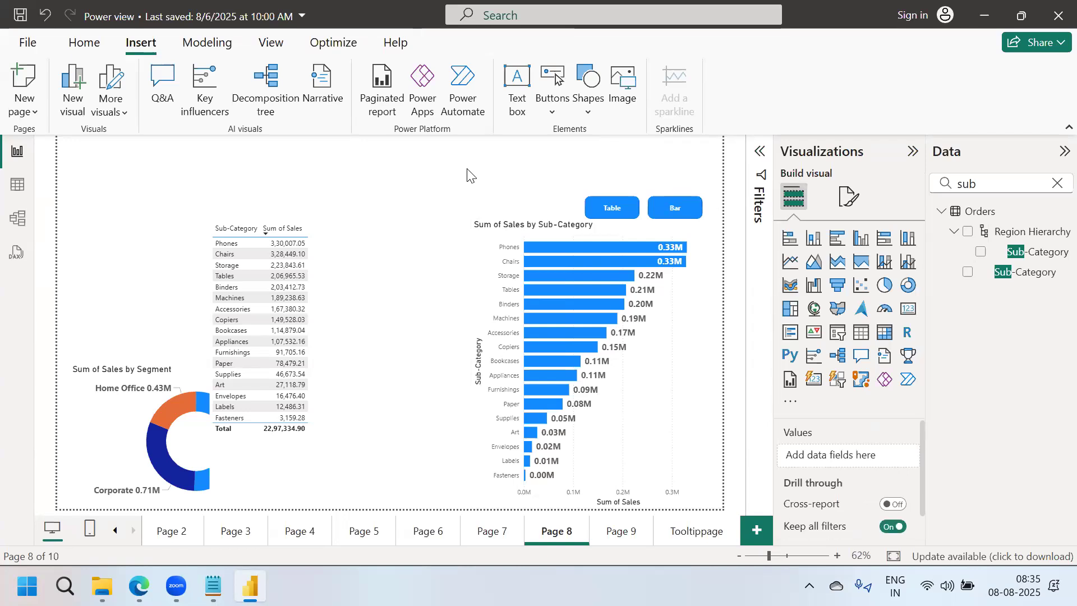
# Widen the Sub-Category column of the table and set the column header font to Segoe UI Bold in a larger size.
pyautogui.click(270, 250)
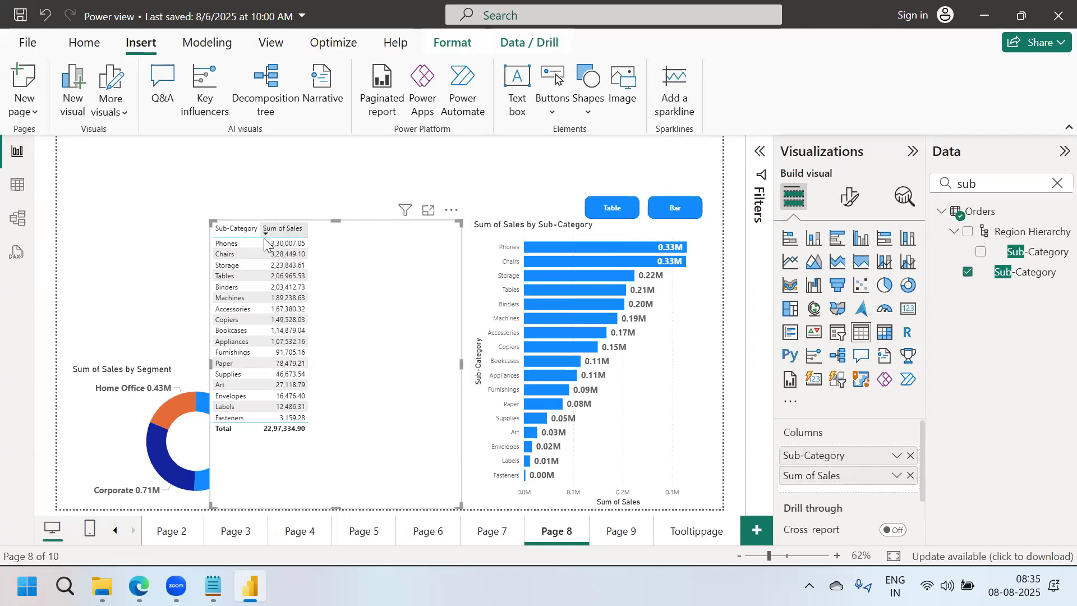
pyautogui.moveTo(258, 230); pyautogui.dragTo(328, 245)
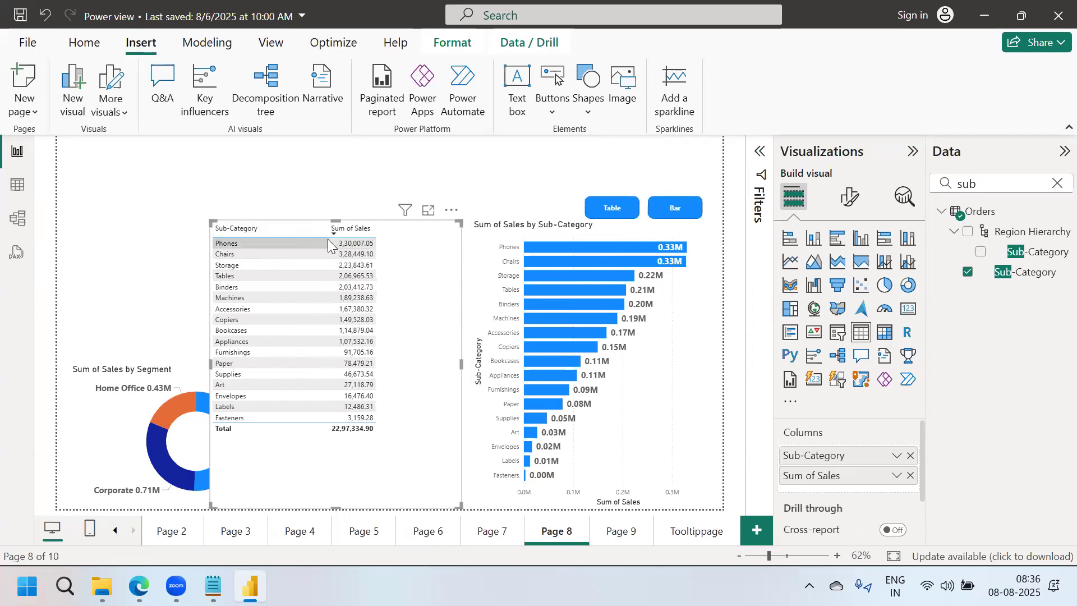
pyautogui.click(851, 203)
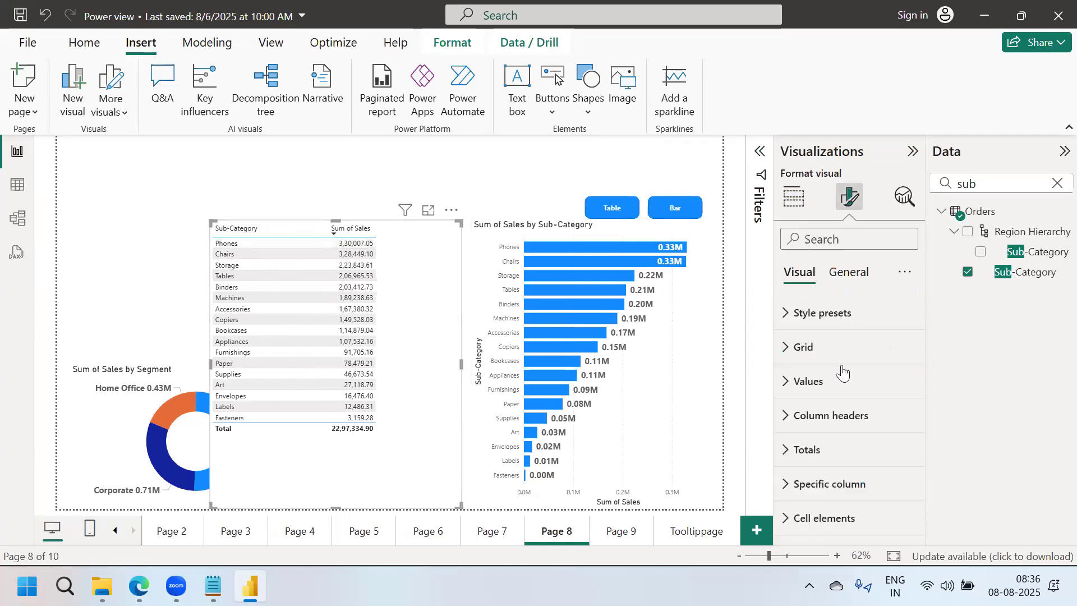
pyautogui.click(837, 415)
pyautogui.click(830, 499)
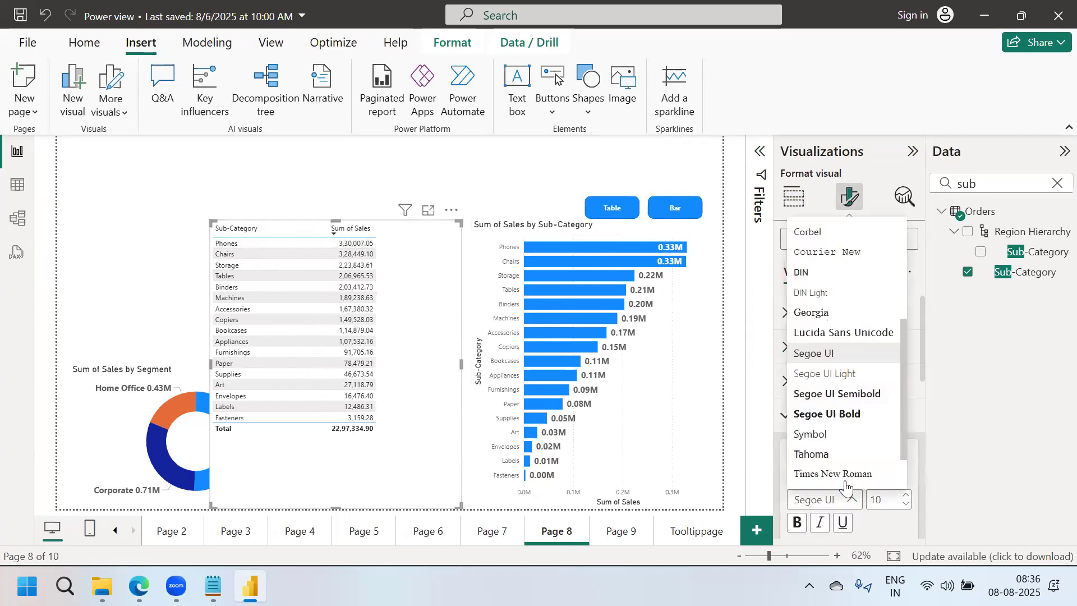
pyautogui.click(836, 413)
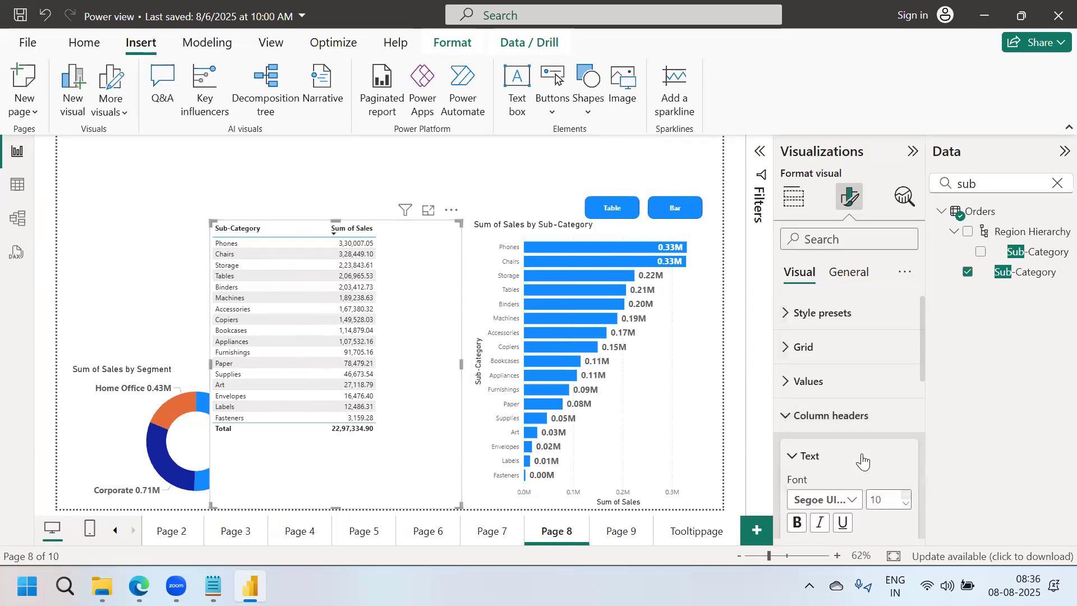
pyautogui.click(788, 417)
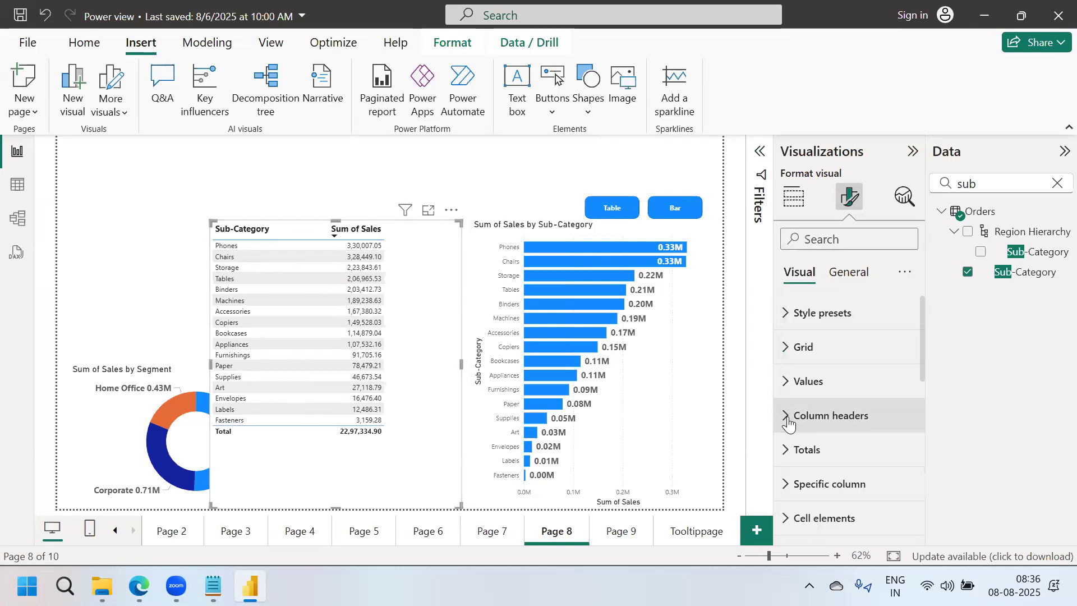
# Set the font size of the table's values to 12.
pyautogui.click(788, 381)
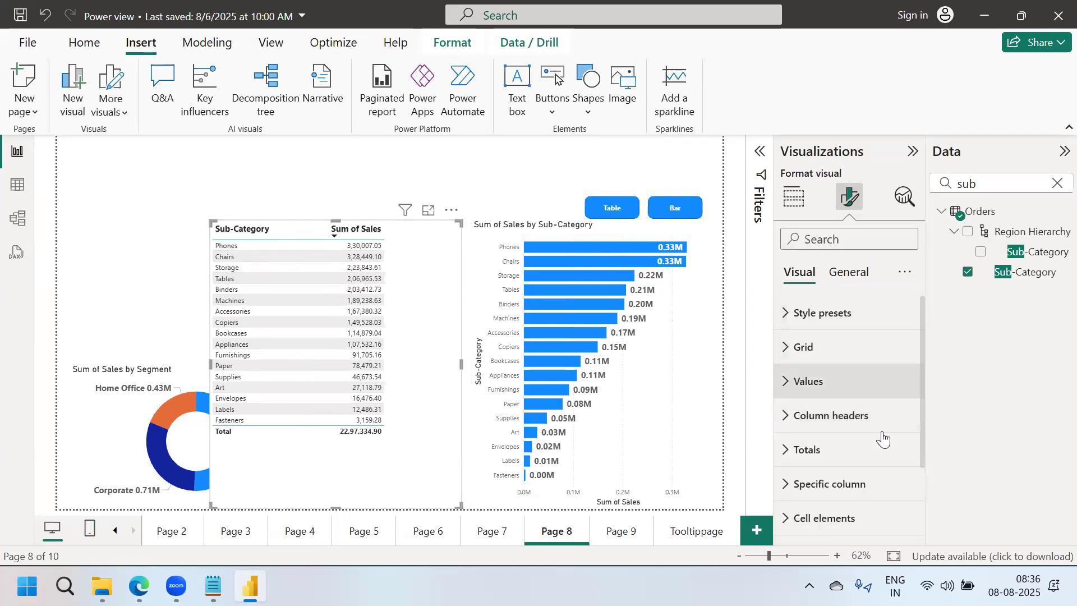
pyautogui.click(906, 461)
pyautogui.click(905, 461)
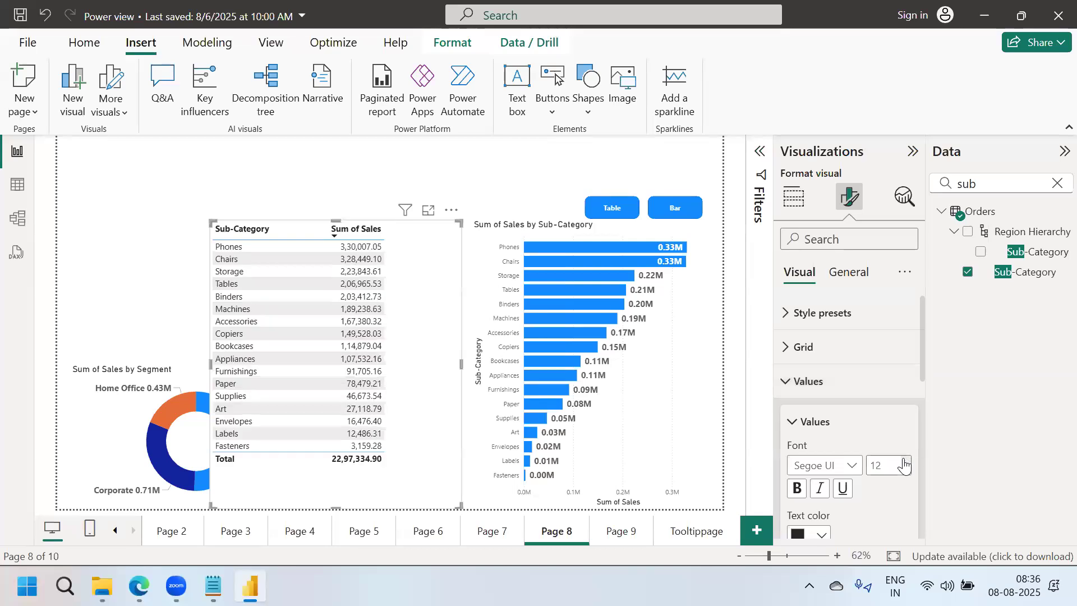
pyautogui.click(322, 168)
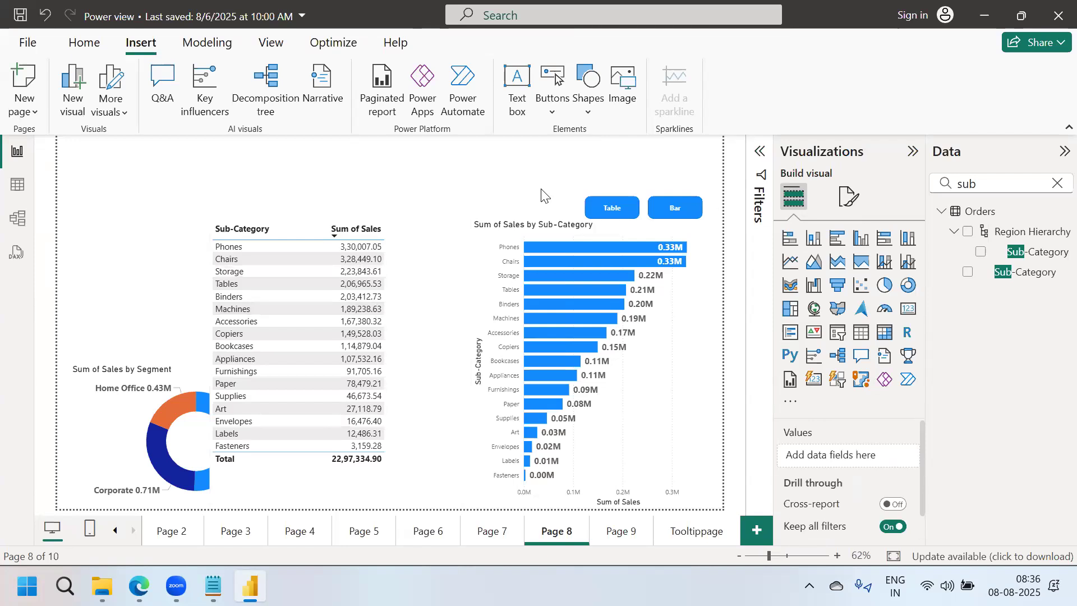
pyautogui.click(620, 209)
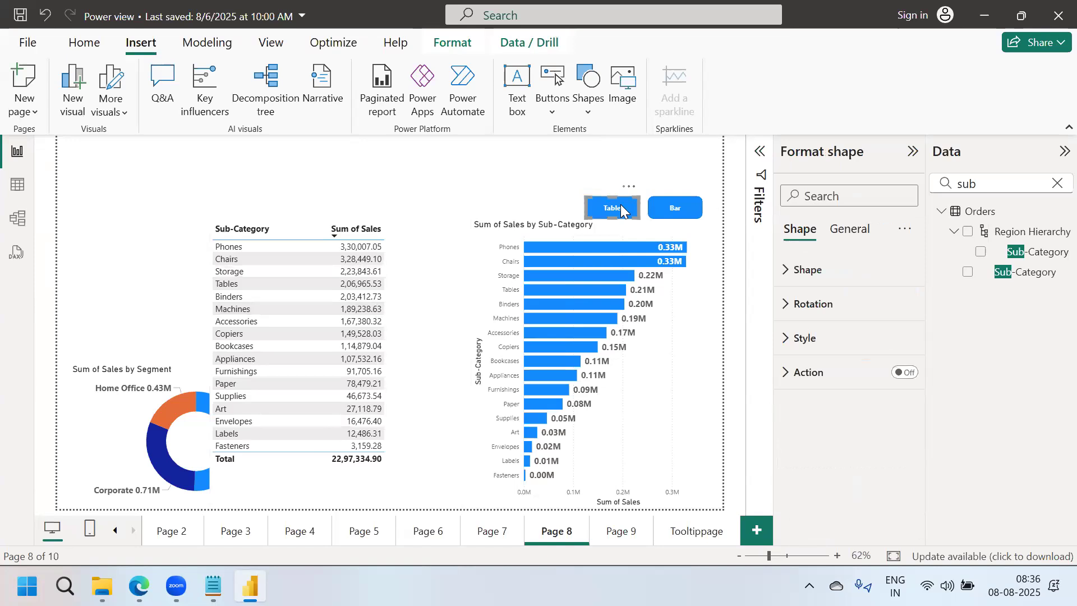
pyautogui.click(663, 345)
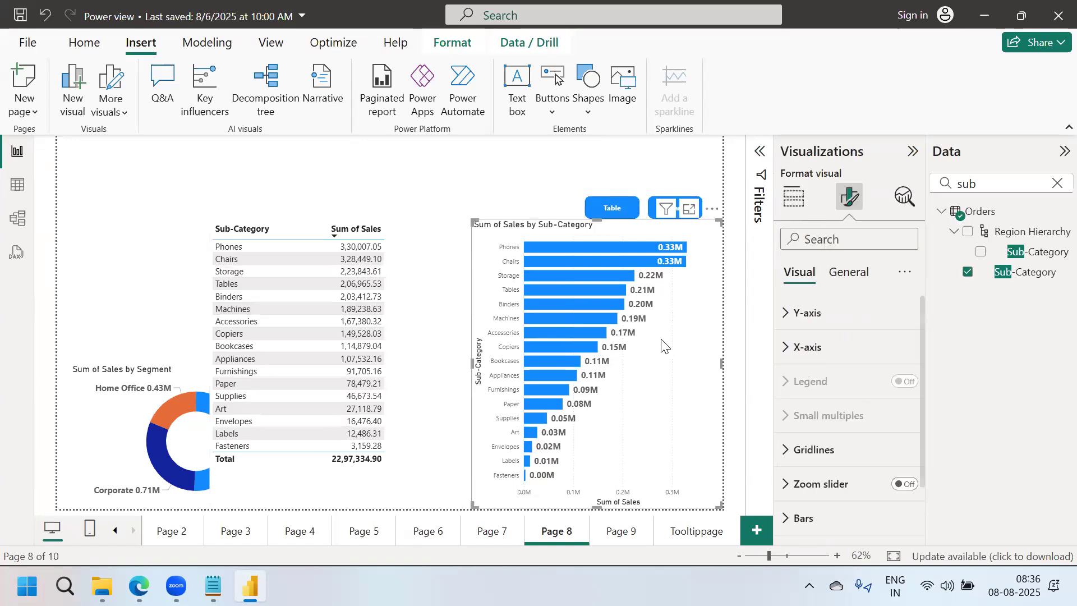
pyautogui.click(410, 289)
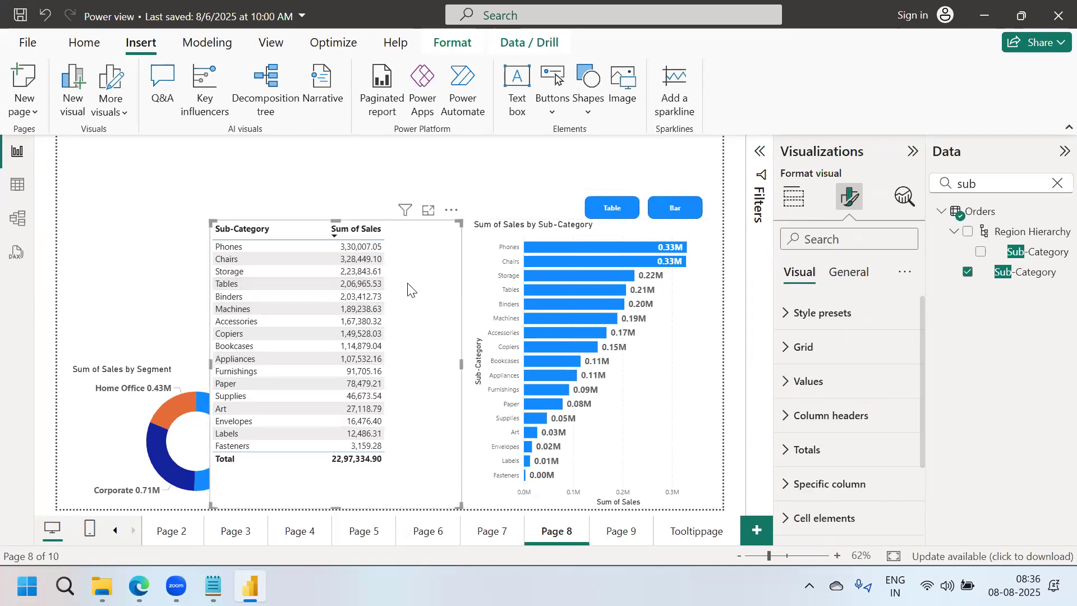
pyautogui.click(674, 213)
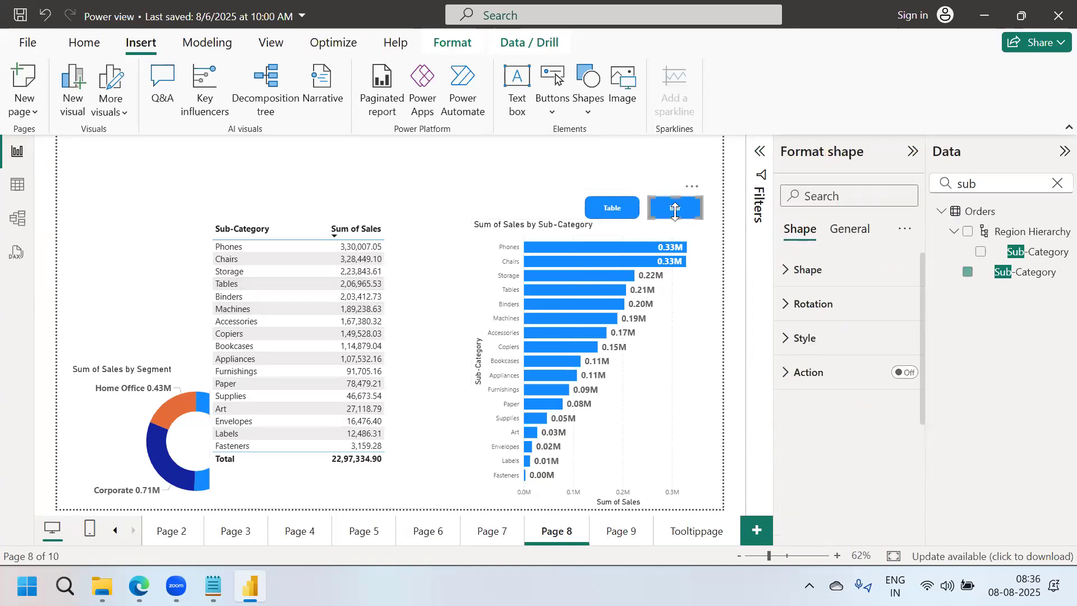
pyautogui.click(406, 302)
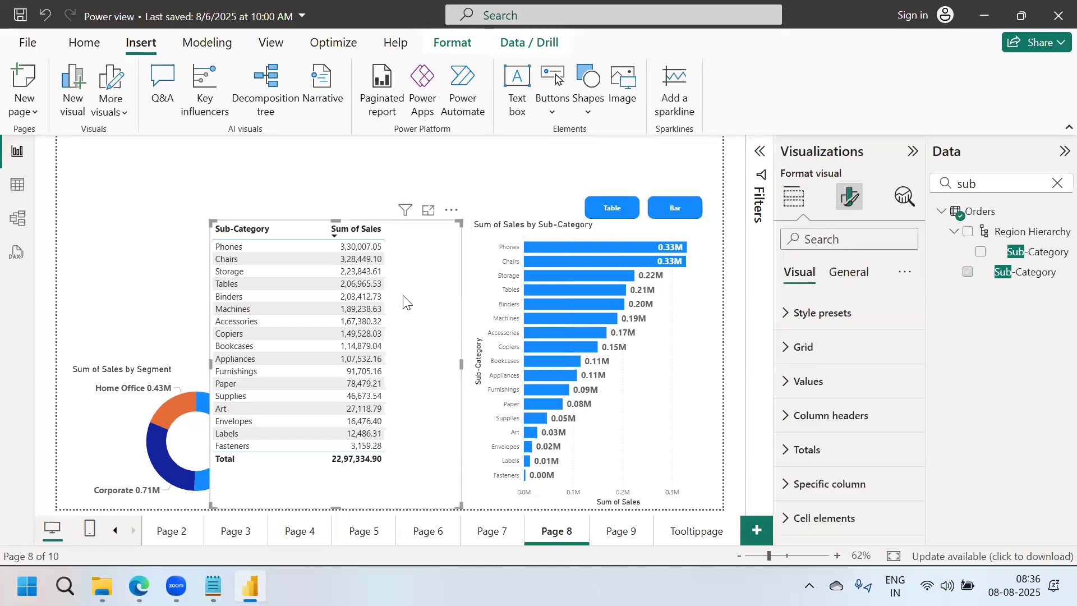
pyautogui.click(641, 375)
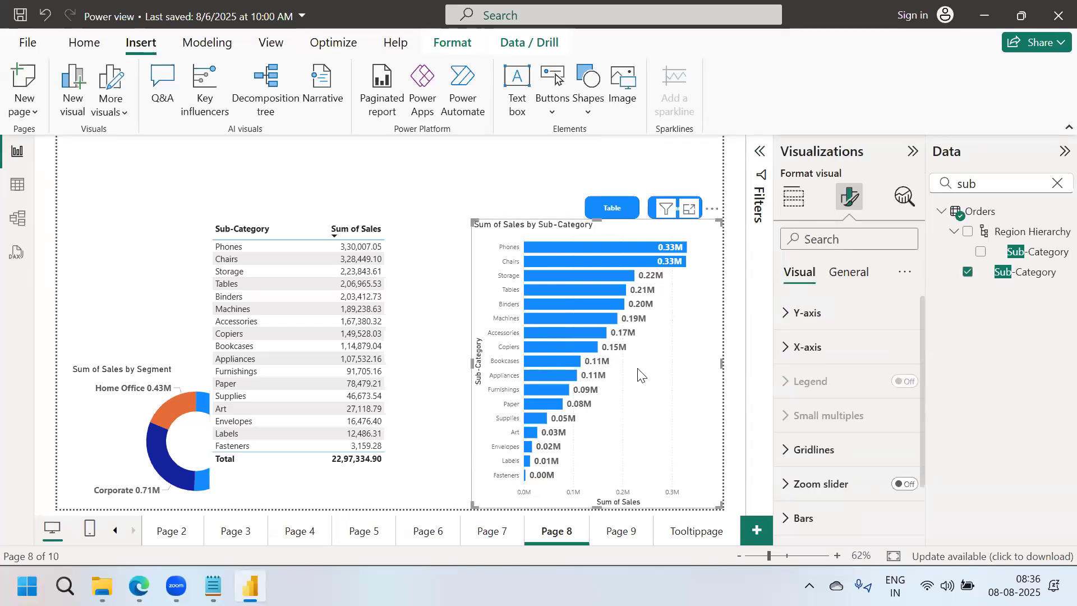
pyautogui.click(470, 200)
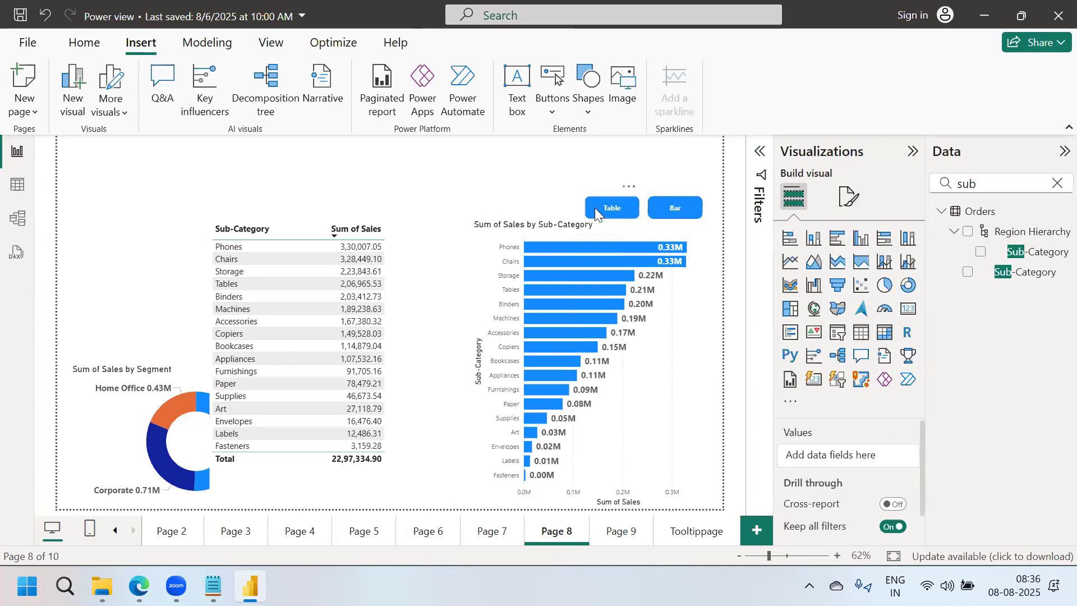
# Display the Selection pane and check which object on Page 8 each layer entry refers to.
pyautogui.click(271, 44)
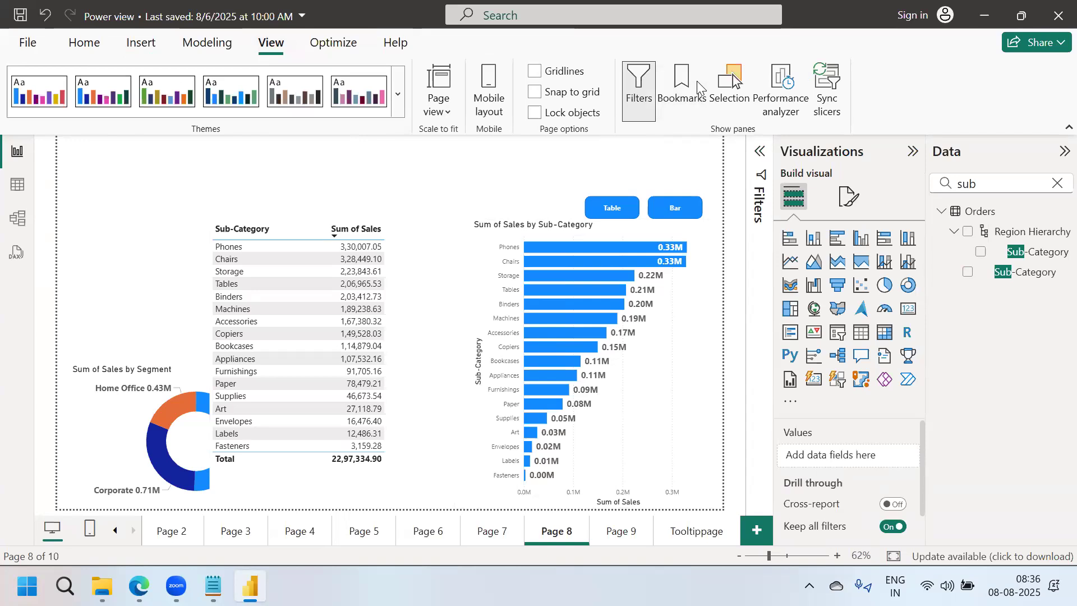
pyautogui.click(728, 99)
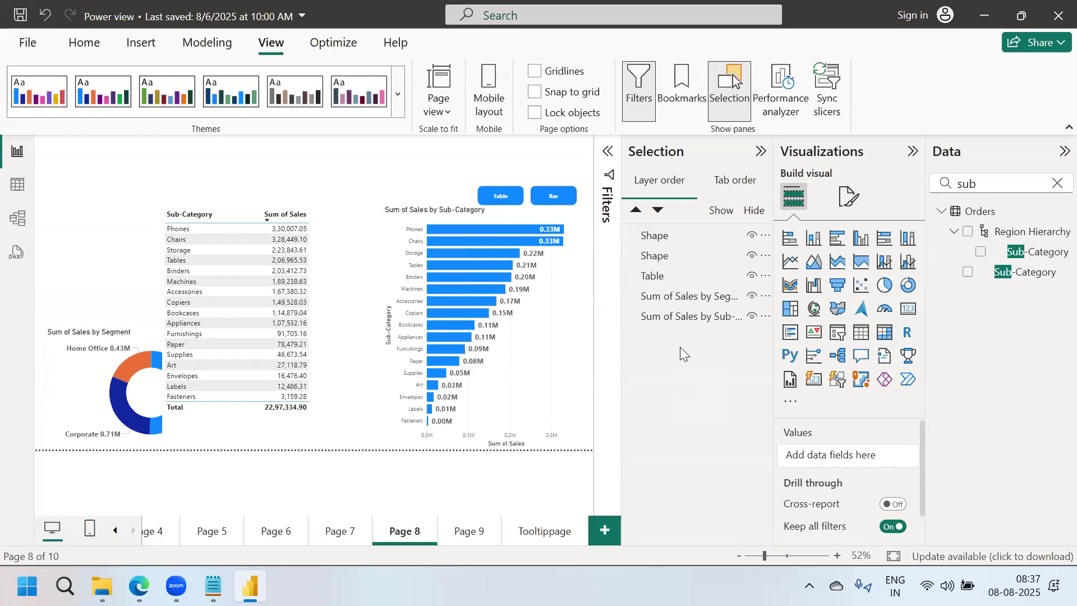
pyautogui.click(675, 320)
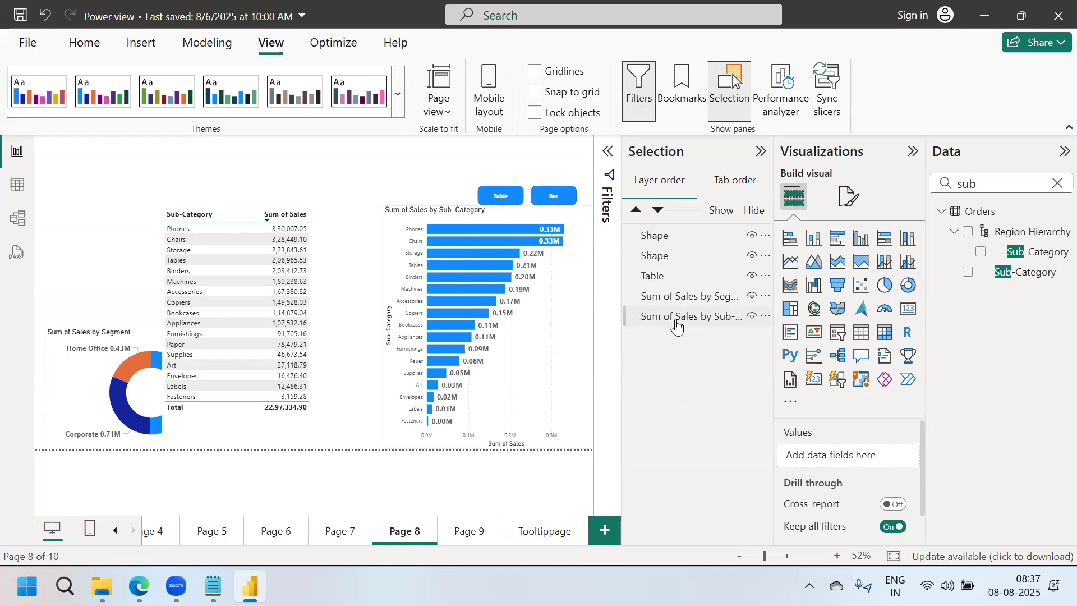
pyautogui.click(643, 237)
pyautogui.click(651, 257)
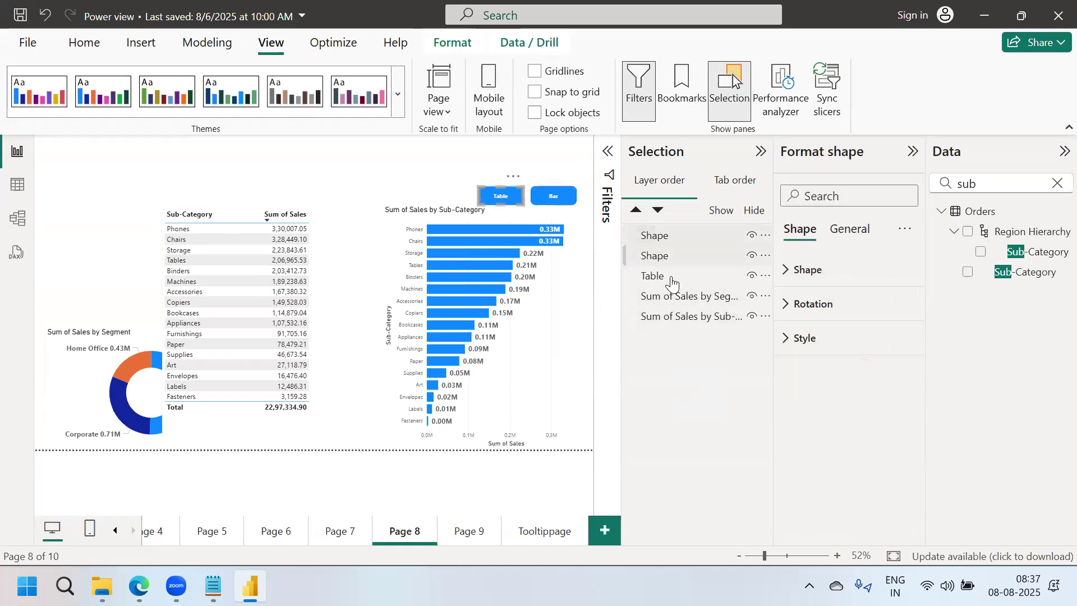
pyautogui.click(661, 279)
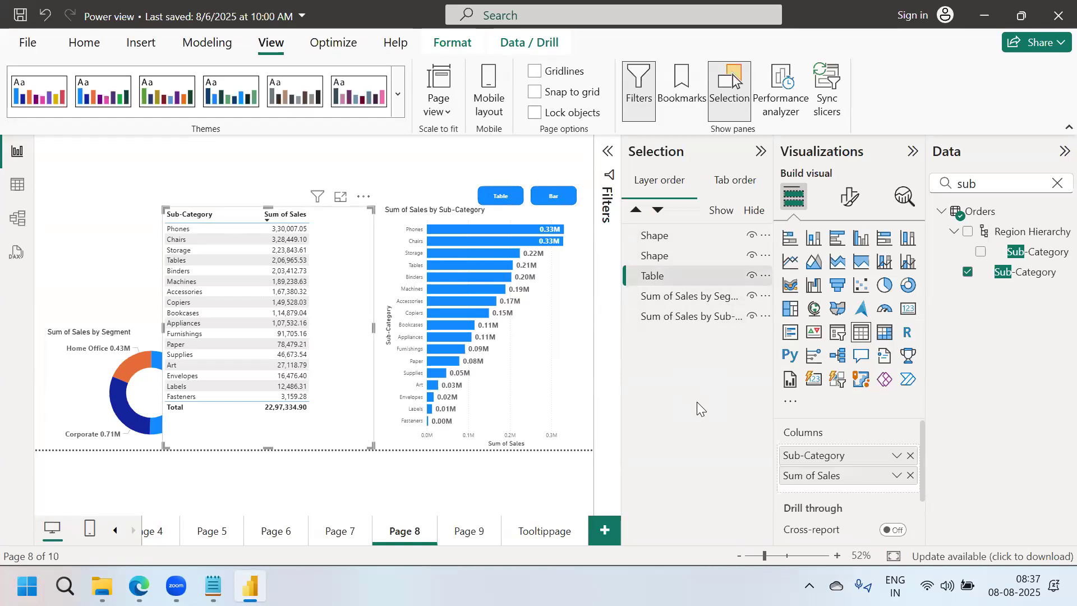
pyautogui.click(446, 174)
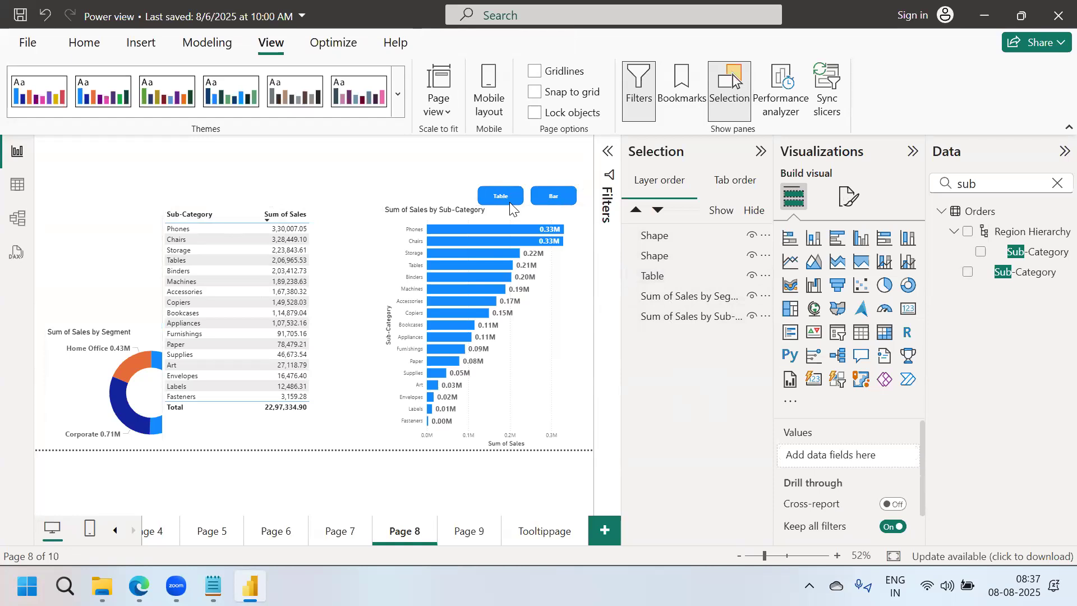
# Hide the sub-category bar chart and move the table into its place below the Table and Bar buttons.
pyautogui.click(550, 328)
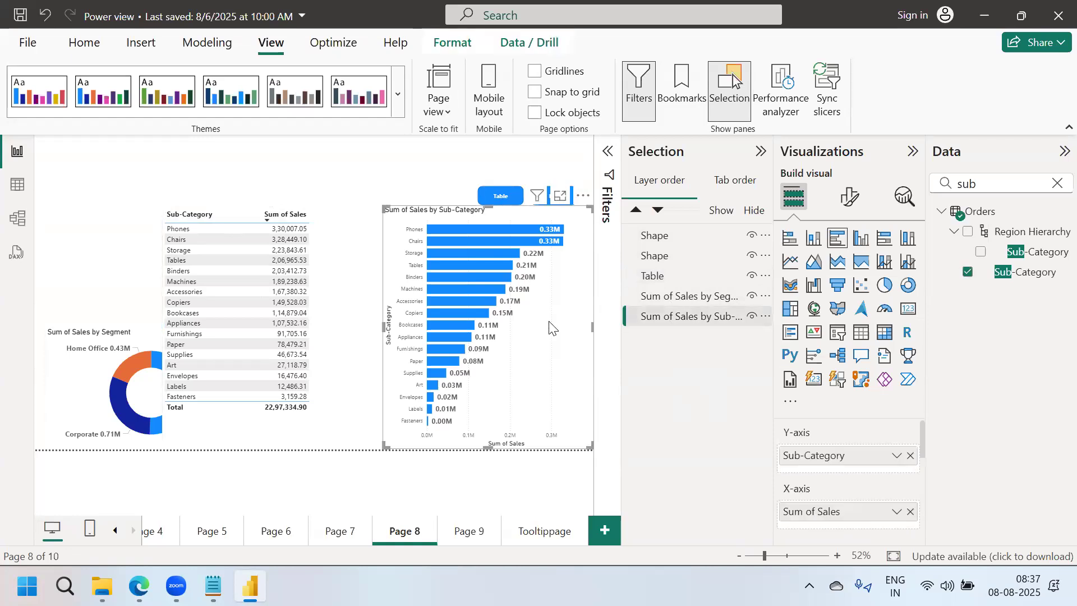
pyautogui.click(752, 317)
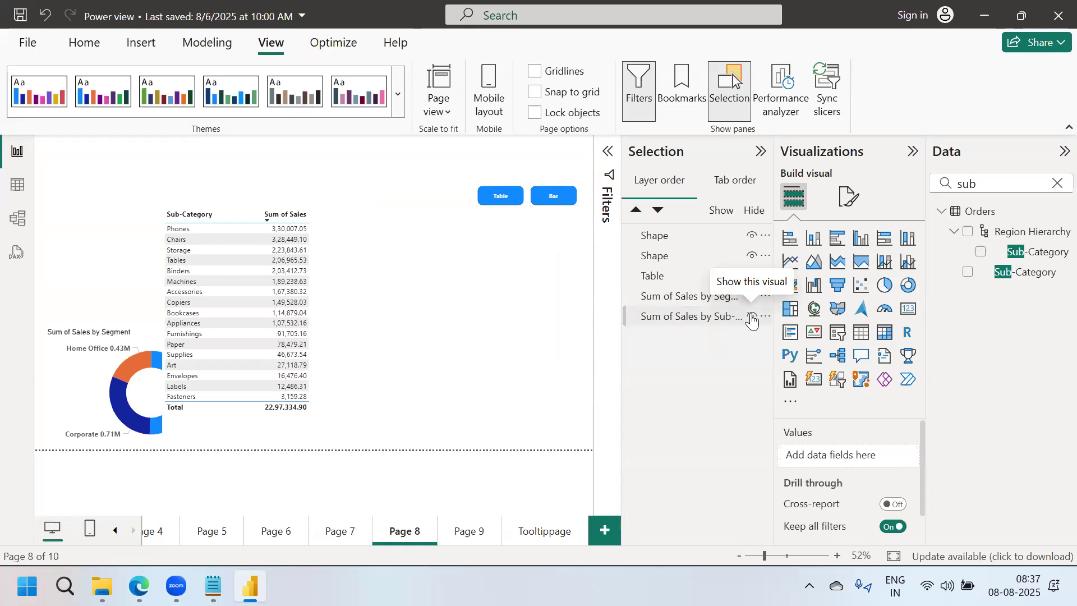
pyautogui.moveTo(363, 292); pyautogui.dragTo(583, 324)
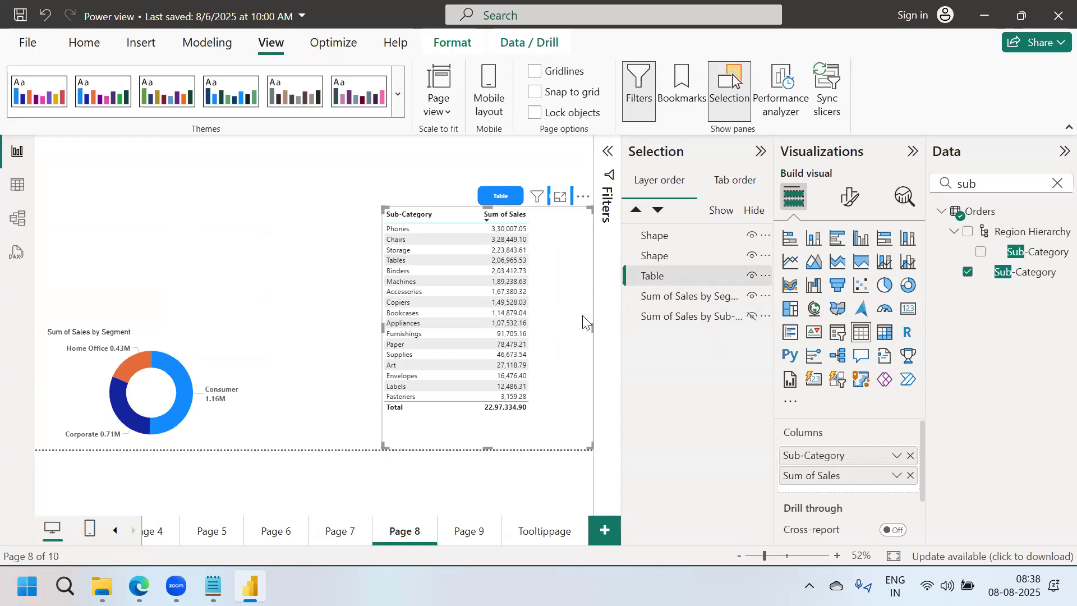
pyautogui.click(279, 236)
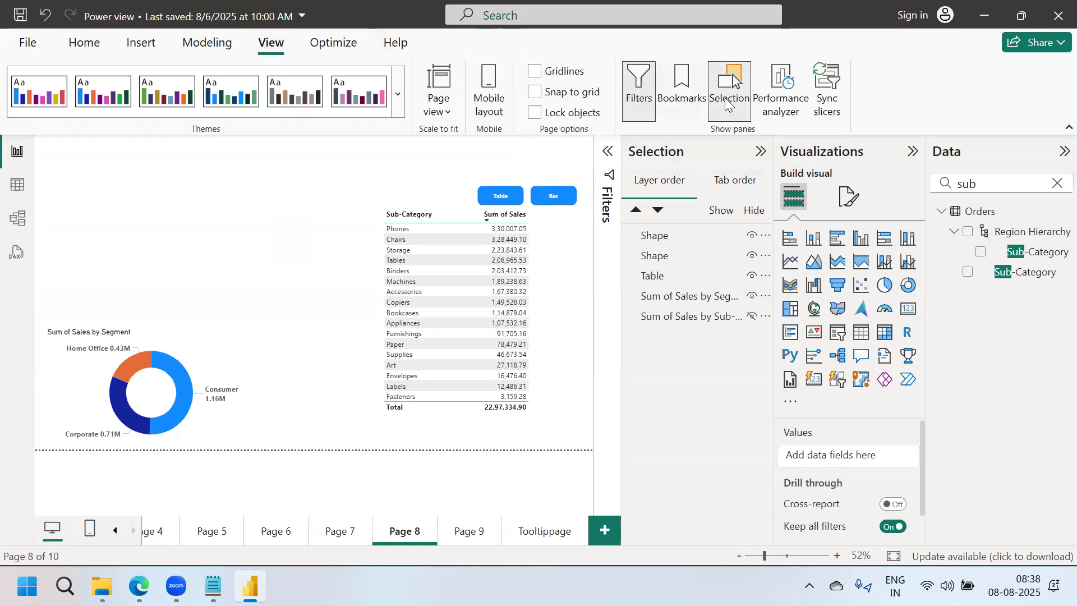
# Display the Bookmarks pane, add a bookmark of the current table view, and name it Table.
pyautogui.click(683, 101)
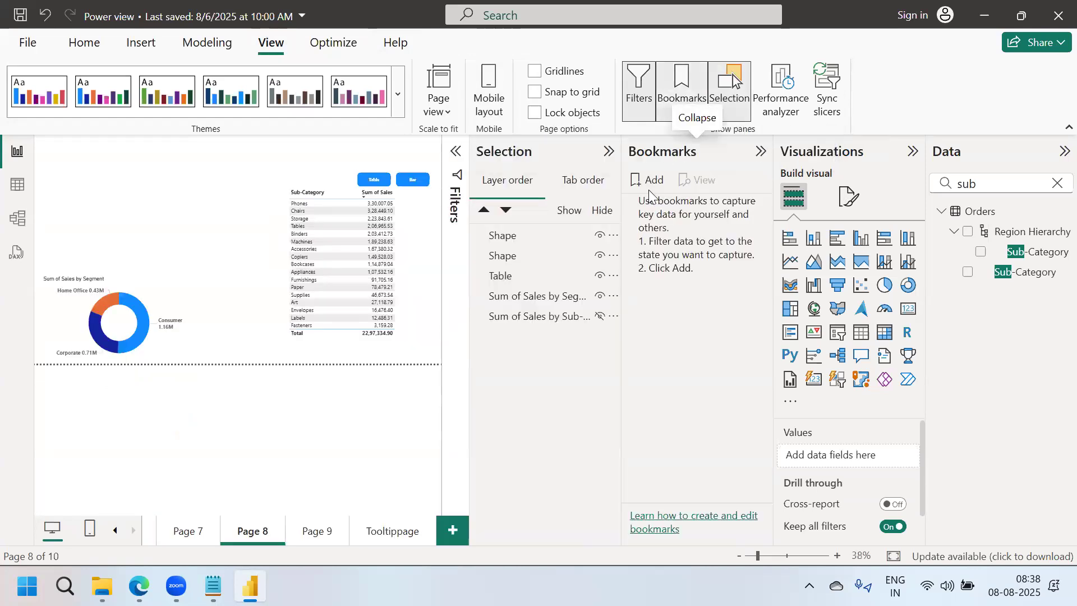
pyautogui.click(650, 180)
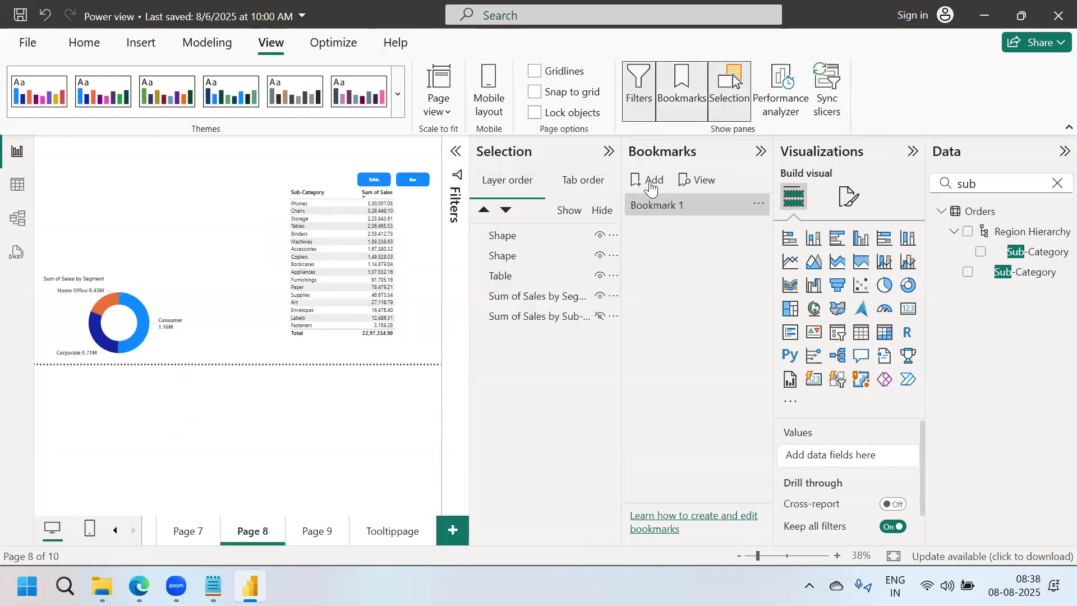
pyautogui.doubleClick(671, 205)
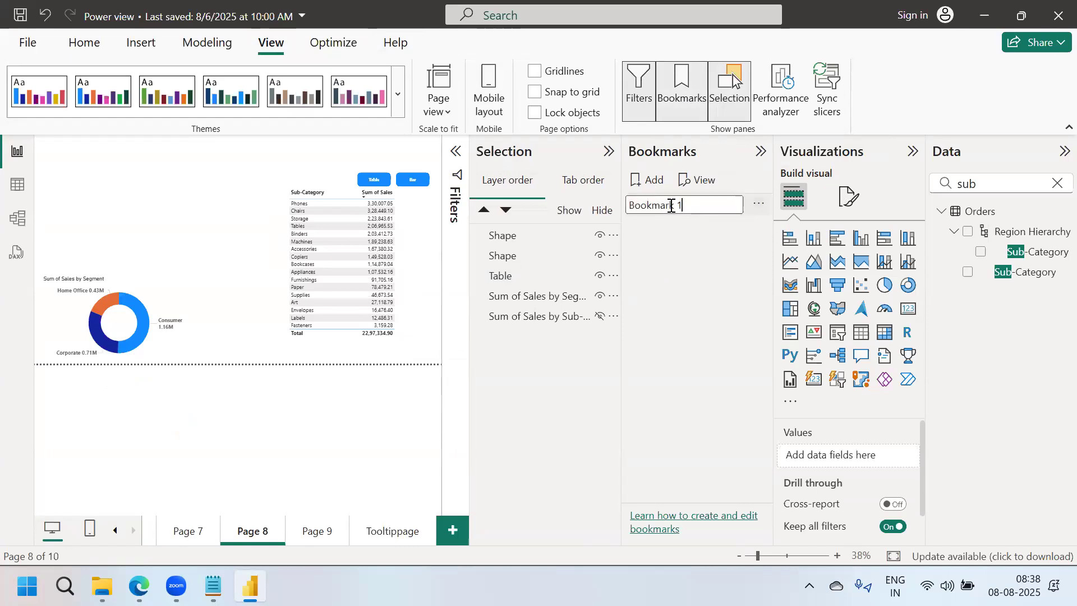
pyautogui.press('BackSpace')
pyautogui.press('BackSpace')
pyautogui.press('BackSpace')
pyautogui.press('BackSpace')
pyautogui.press('BackSpace')
pyautogui.press('BackSpace')
pyautogui.press('BackSpace')
pyautogui.press('BackSpace')
pyautogui.press('BackSpace')
pyautogui.press('BackSpace')
pyautogui.write('Table')
pyautogui.press('Return')
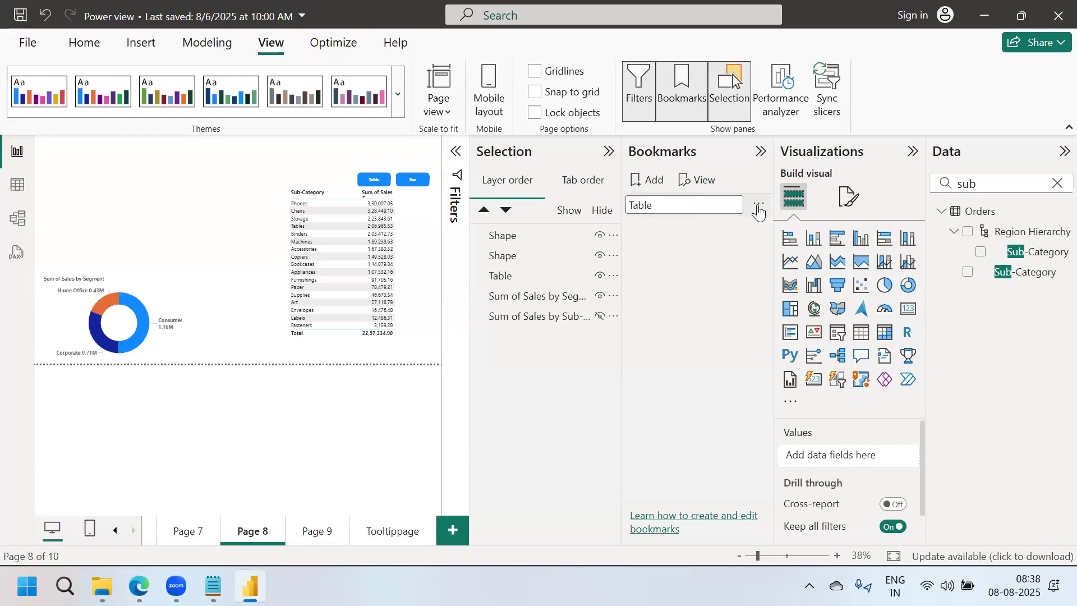
pyautogui.click(759, 211)
pyautogui.click(779, 217)
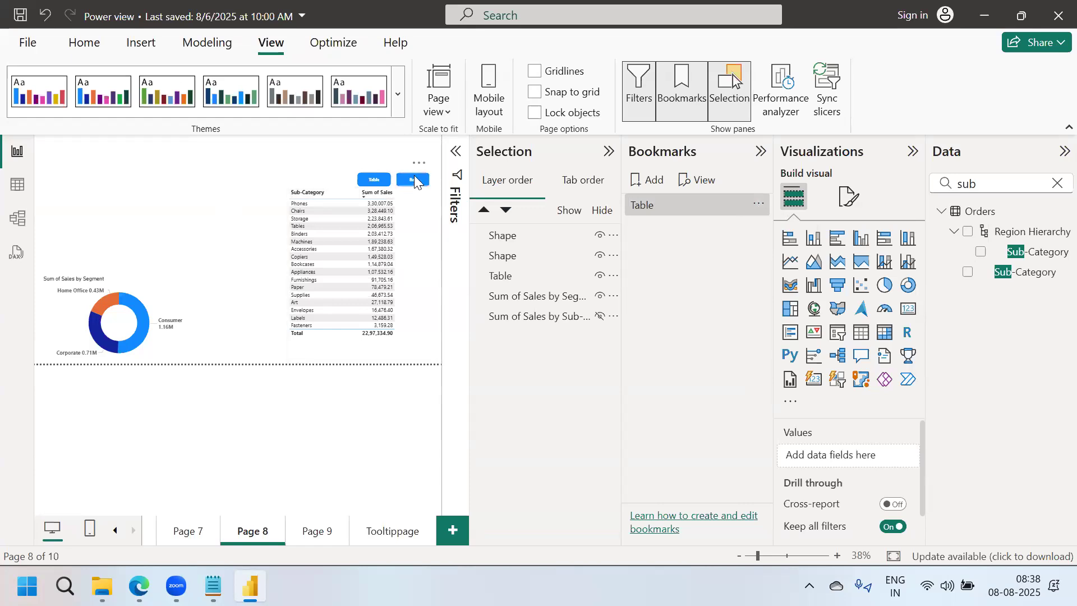
# Hide the sub-category table and show the Sum of Sales by Sub-Category bar chart again.
pyautogui.click(417, 252)
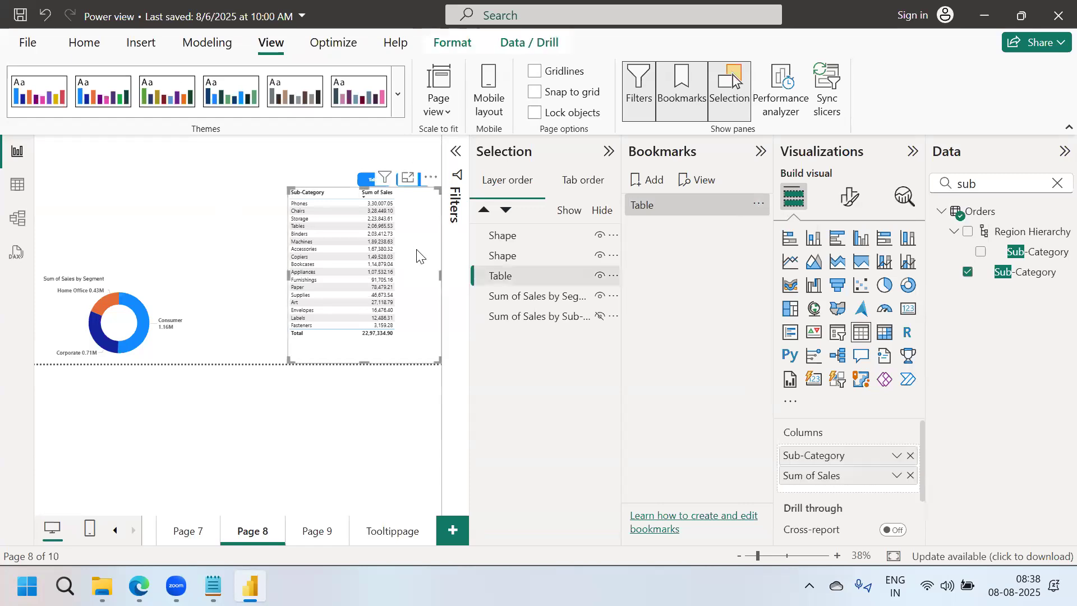
pyautogui.click(599, 277)
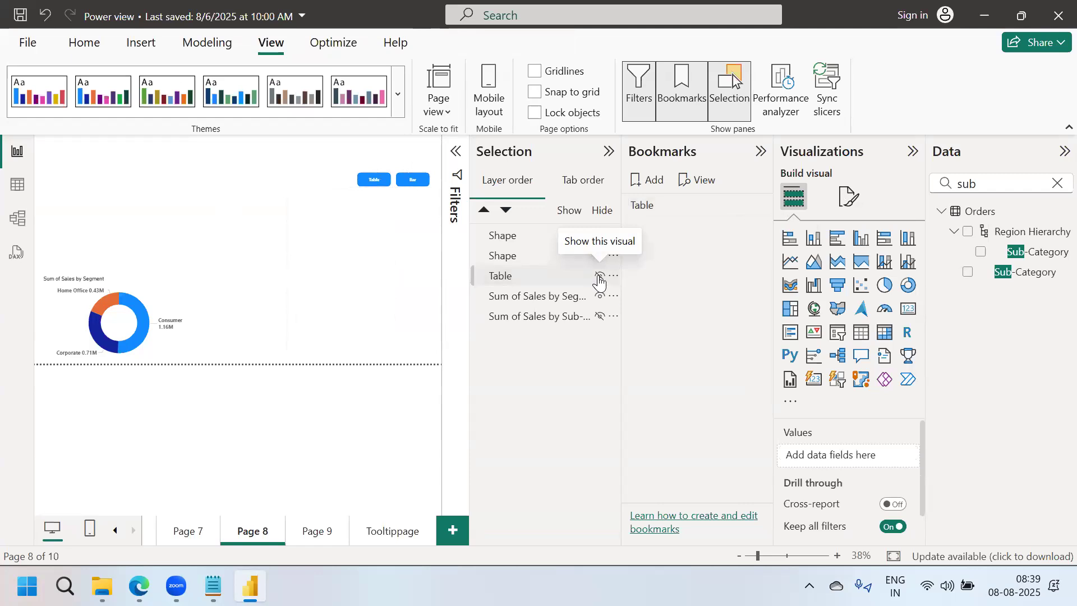
pyautogui.click(599, 317)
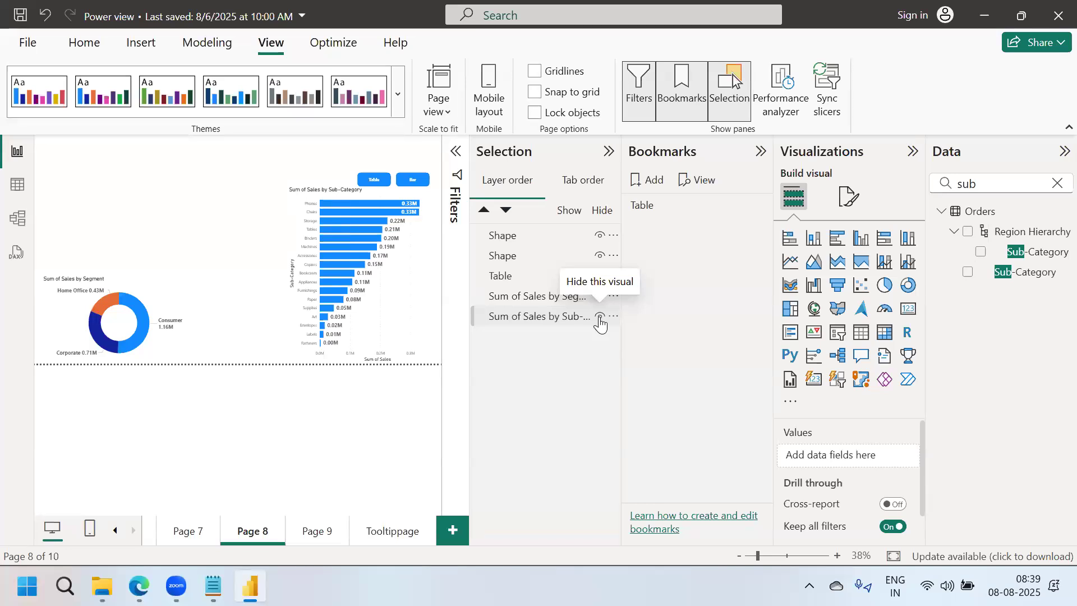
# Add a bookmark of the current bar chart view, name it Bar, and update it to the current state.
pyautogui.click(648, 185)
pyautogui.doubleClick(665, 226)
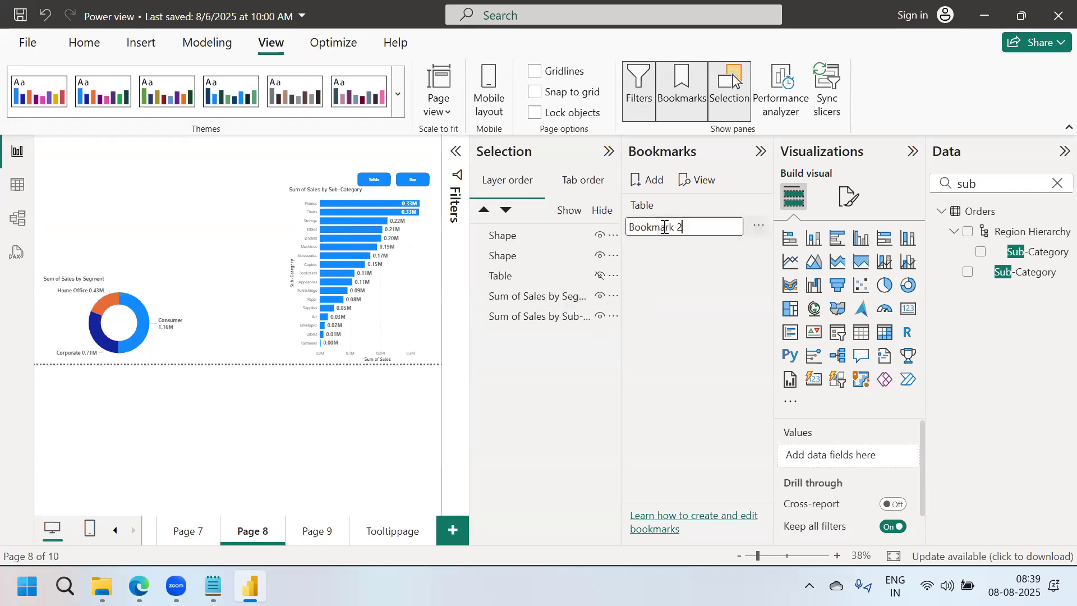
pyautogui.press('BackSpace')
pyautogui.press('BackSpace')
pyautogui.press('BackSpace')
pyautogui.press('BackSpace')
pyautogui.press('BackSpace')
pyautogui.press('BackSpace')
pyautogui.press('BackSpace')
pyautogui.press('BackSpace')
pyautogui.press('BackSpace')
pyautogui.press('BackSpace')
pyautogui.write('Bar')
pyautogui.press('Return')
pyautogui.click(758, 226)
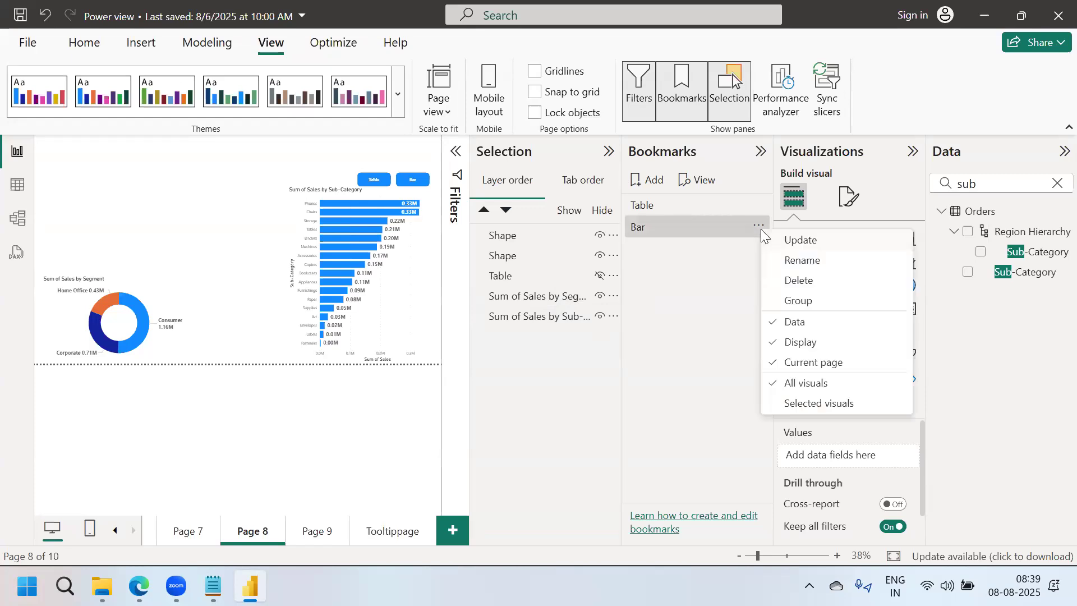
pyautogui.click(784, 243)
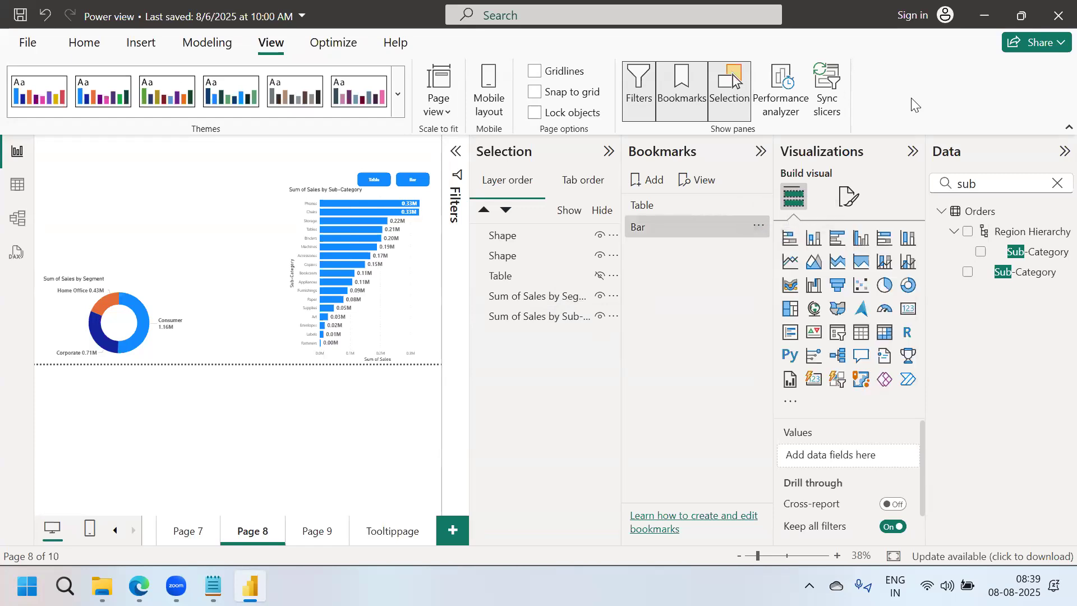
# Close the Selection pane and collapse the Visualizations and Data panes to enlarge the canvas.
pyautogui.click(729, 96)
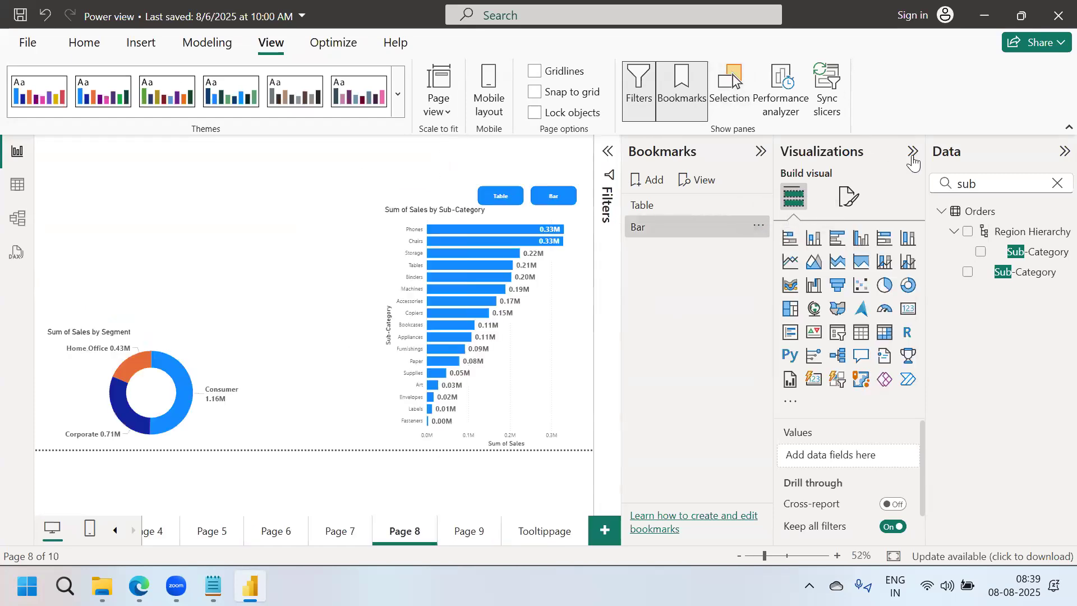
pyautogui.click(913, 151)
pyautogui.click(1064, 151)
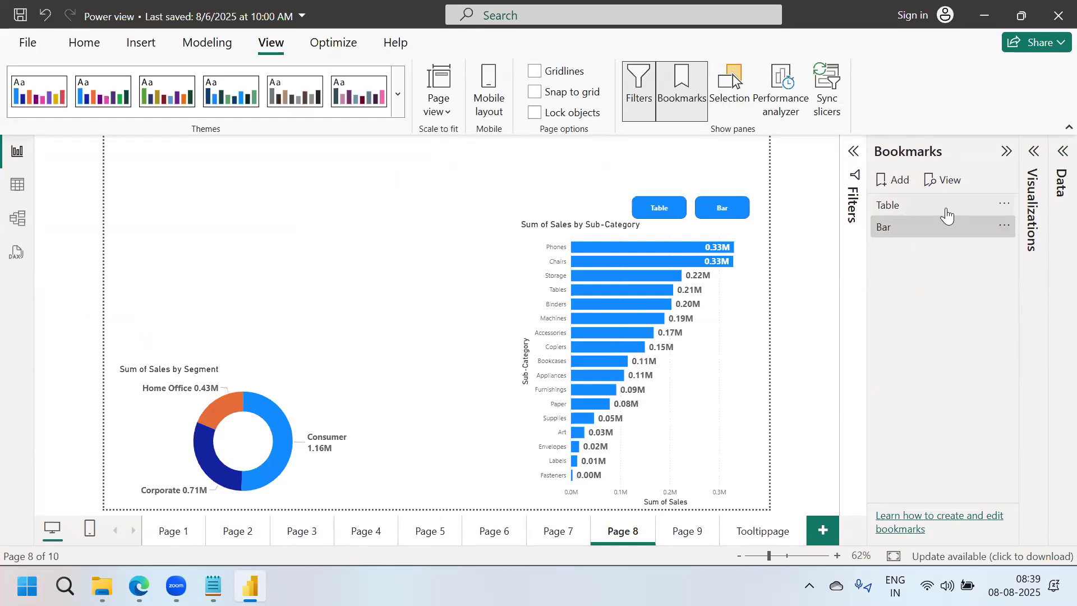
# Apply the Table and Bar bookmarks in turn to check which sub-category visual each one shows on Page 8.
pyautogui.click(907, 232)
pyautogui.click(901, 230)
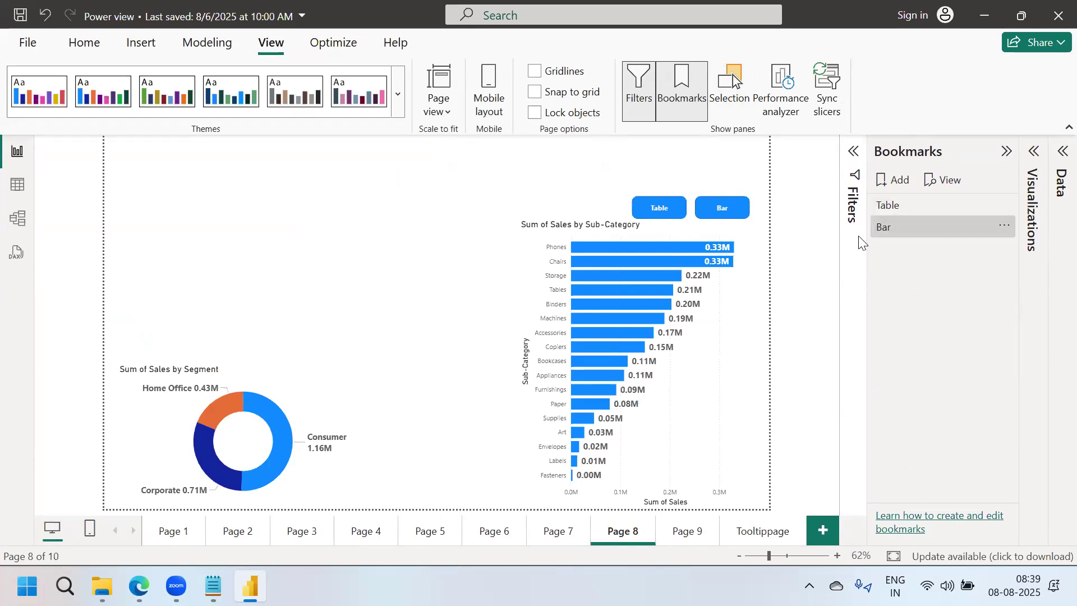
pyautogui.click(894, 222)
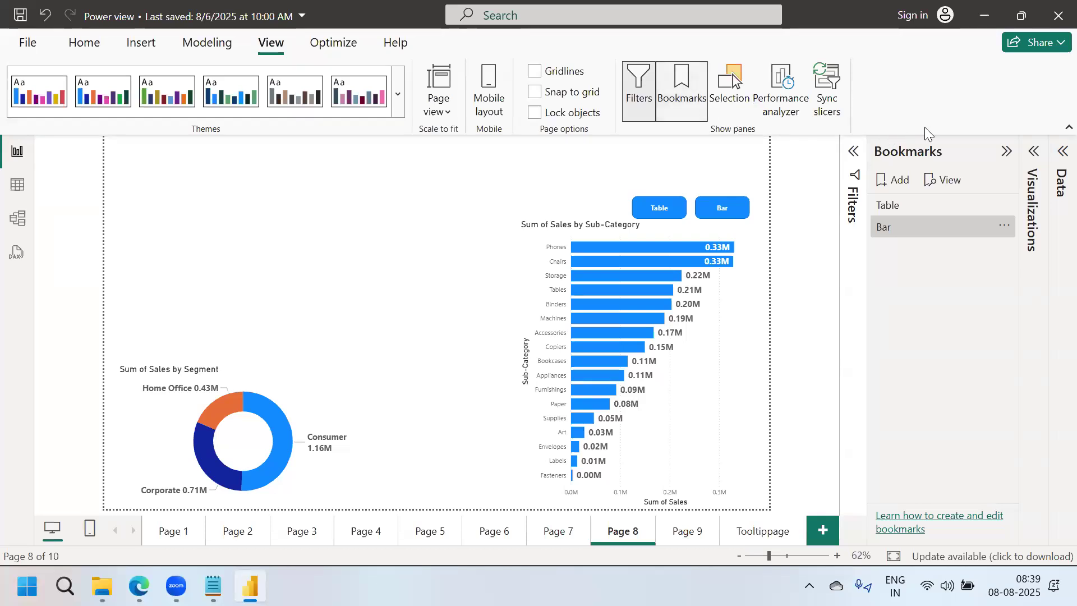
pyautogui.click(698, 90)
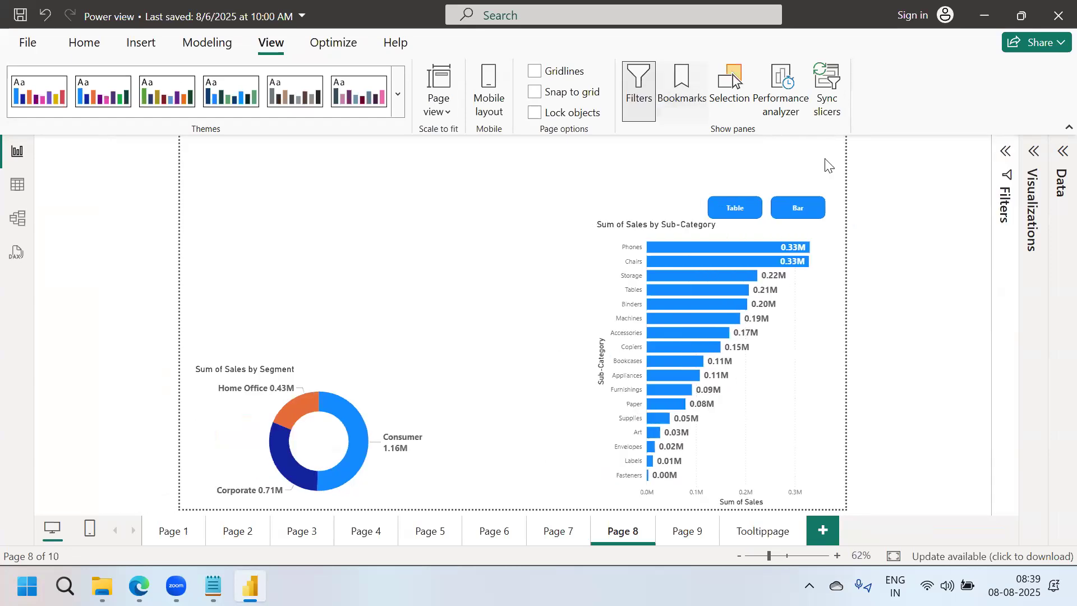
pyautogui.click(684, 96)
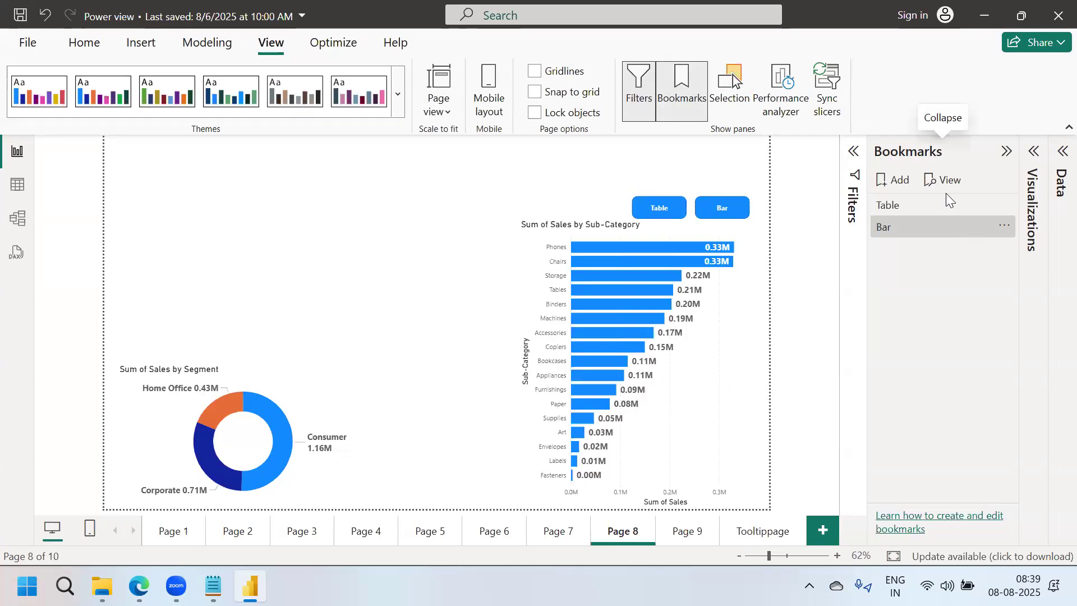
pyautogui.click(900, 239)
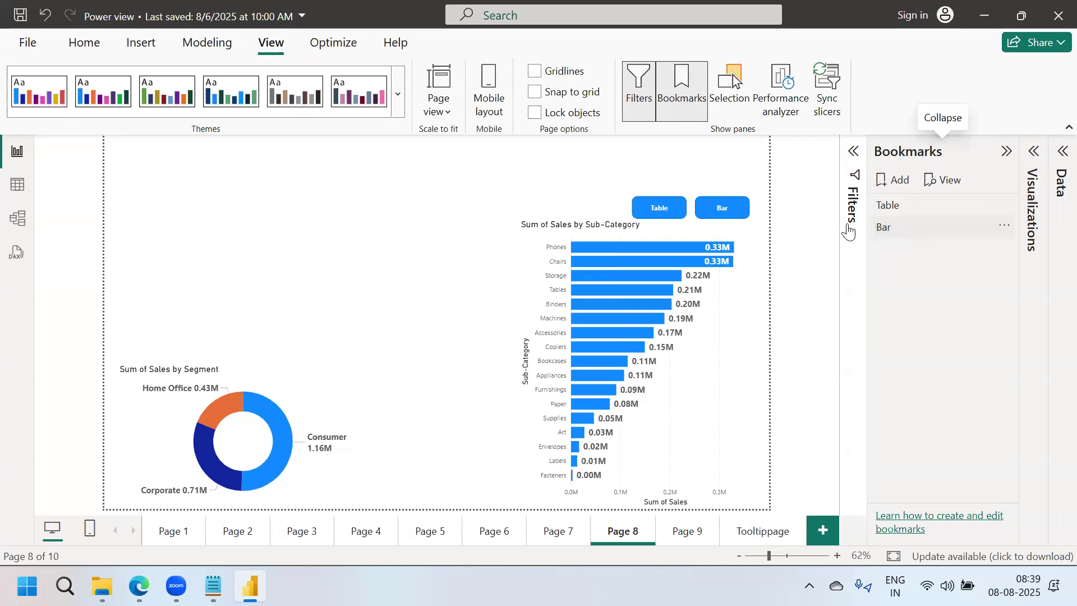
pyautogui.click(893, 207)
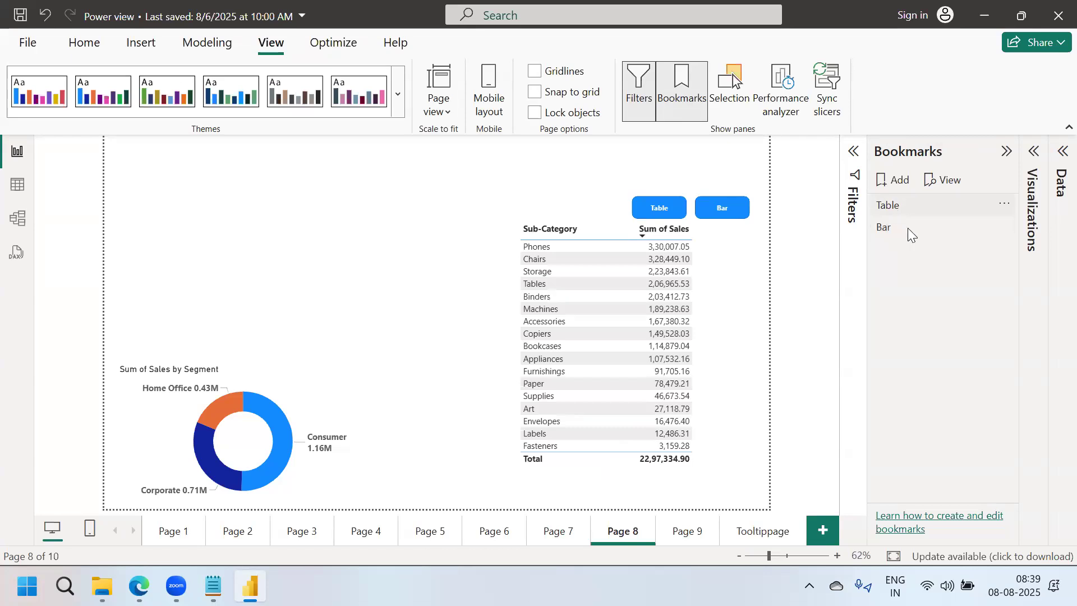
pyautogui.click(908, 230)
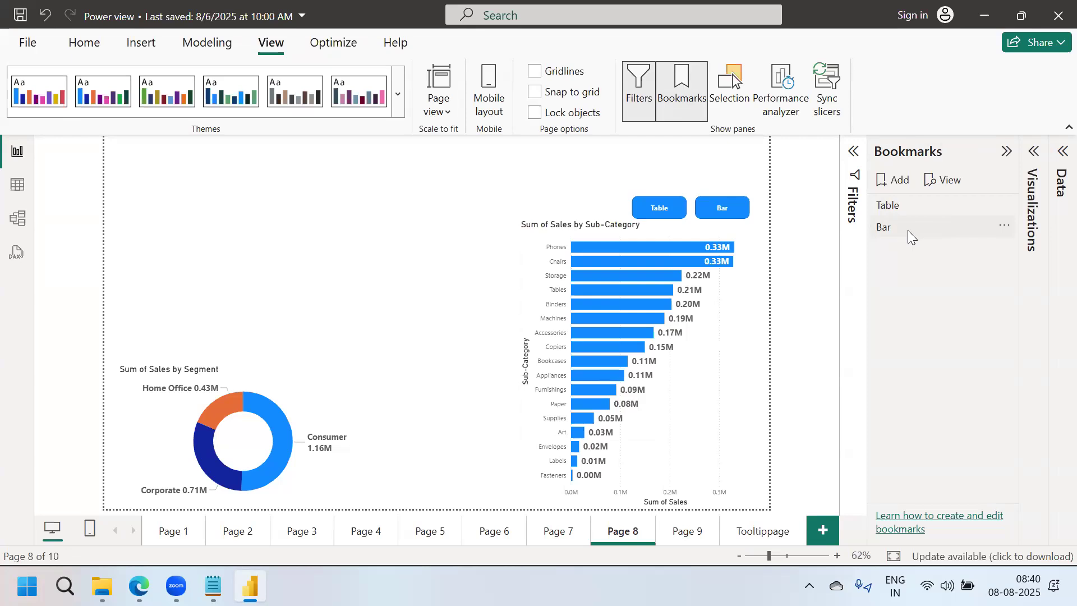
pyautogui.click(908, 230)
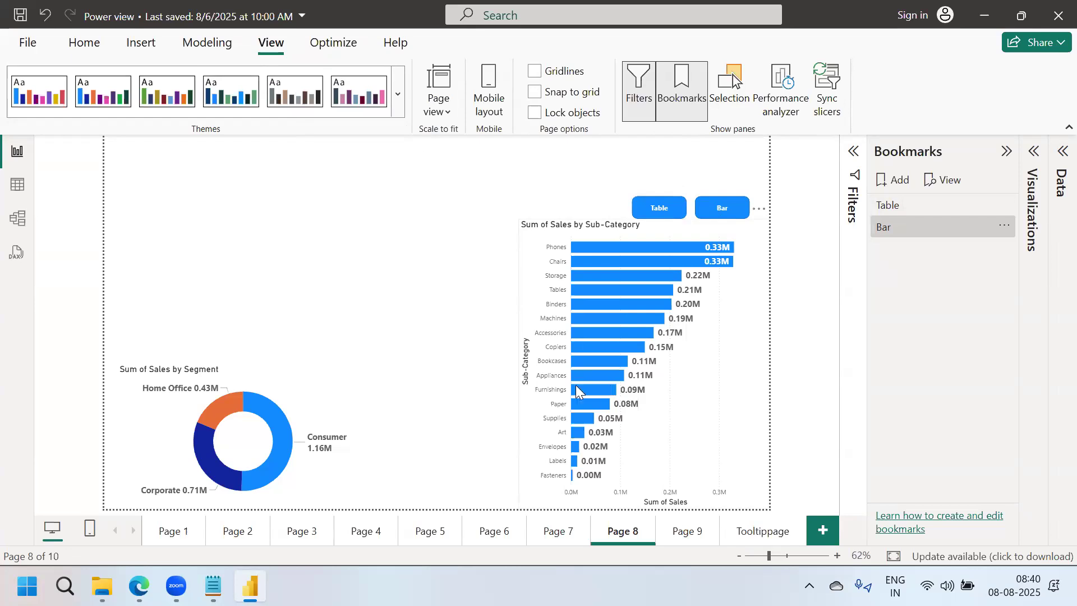
pyautogui.moveTo(585, 337)
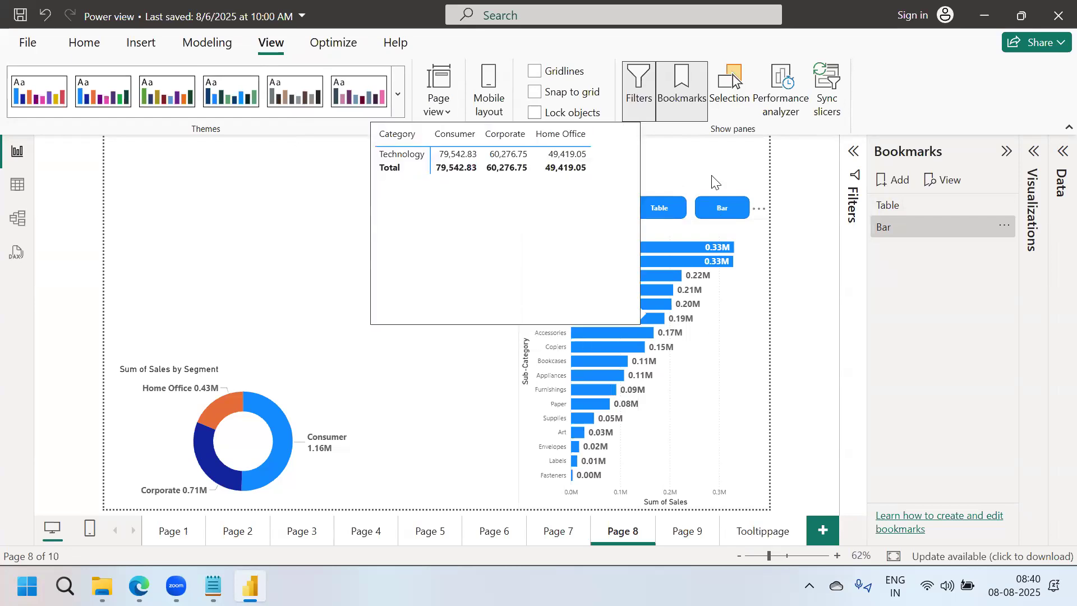
# Enable the action on the Table button, with type Bookmark and the Table bookmark as its target.
pyautogui.click(657, 209)
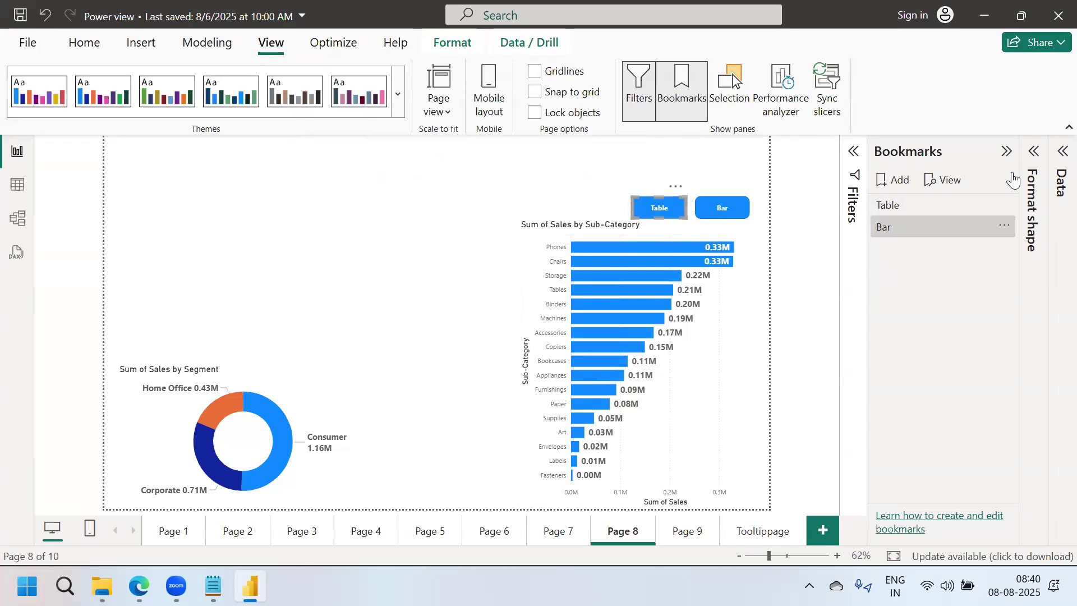
pyautogui.click(1035, 164)
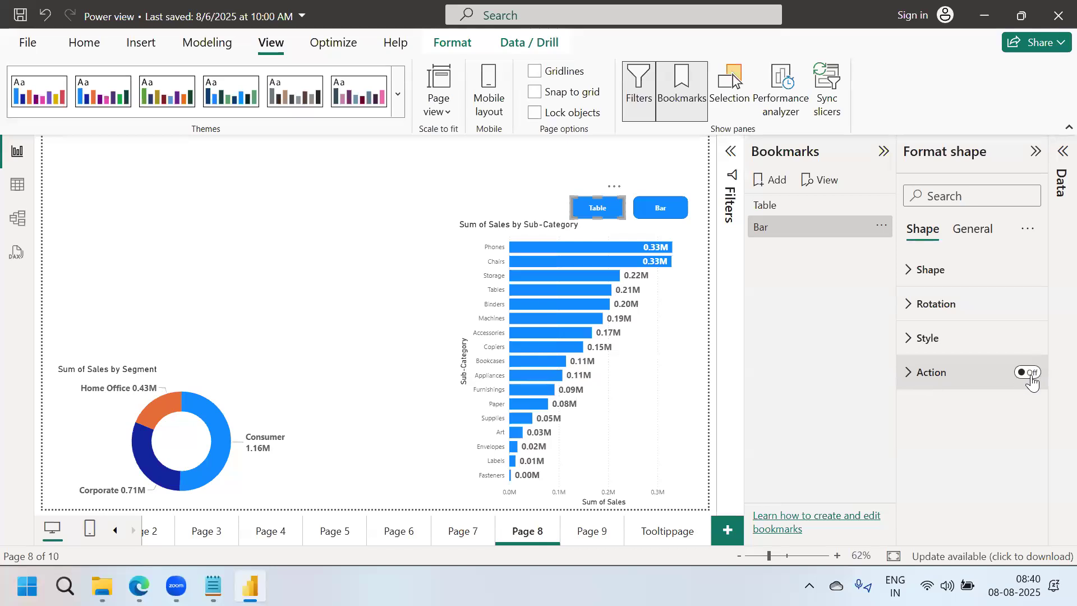
pyautogui.click(1032, 382)
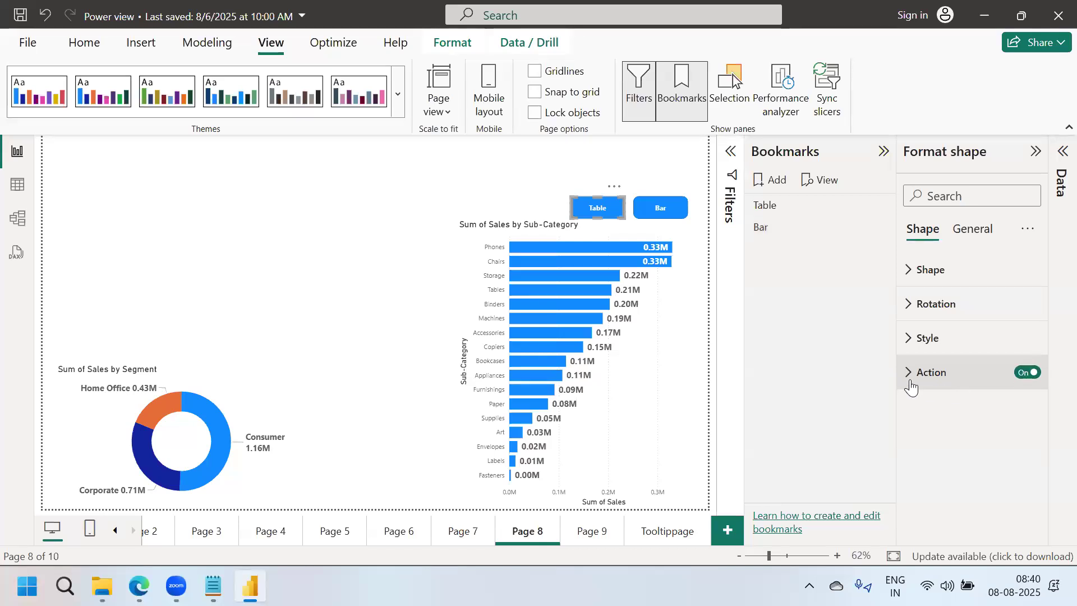
pyautogui.click(911, 386)
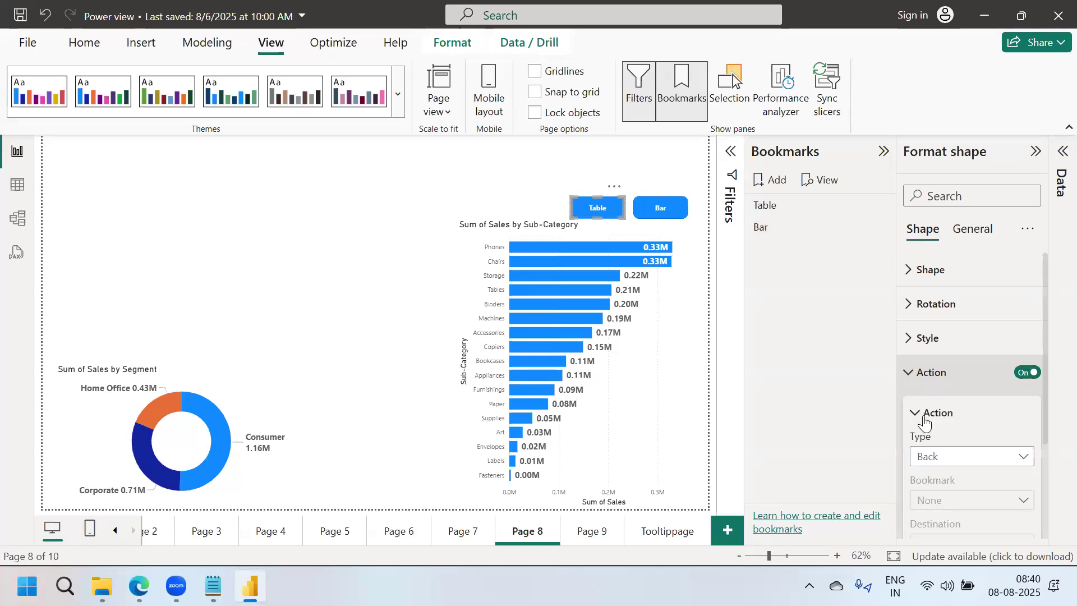
pyautogui.click(1019, 457)
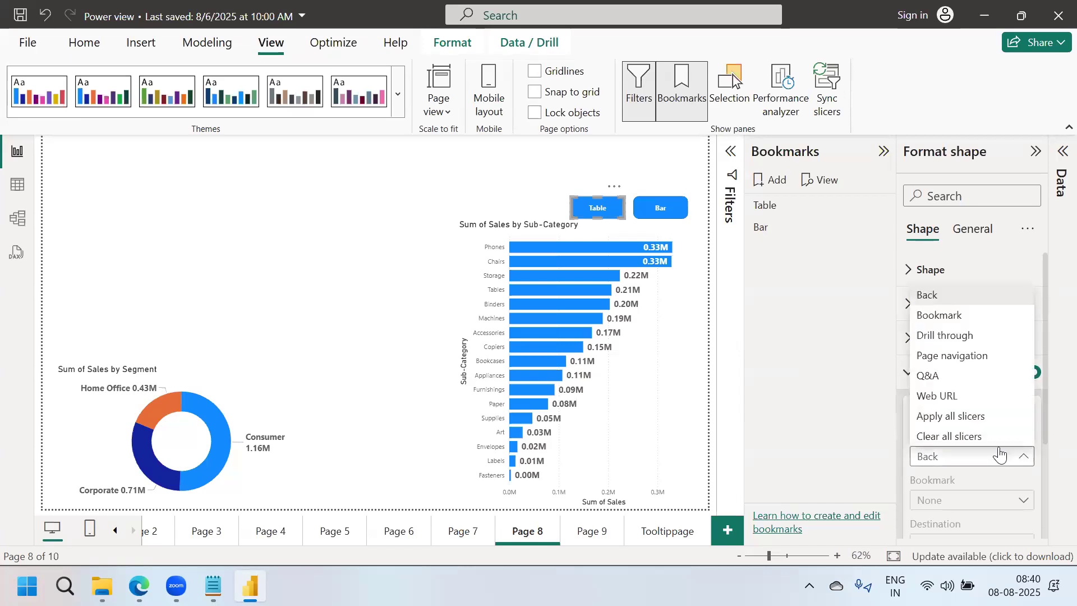
pyautogui.click(932, 321)
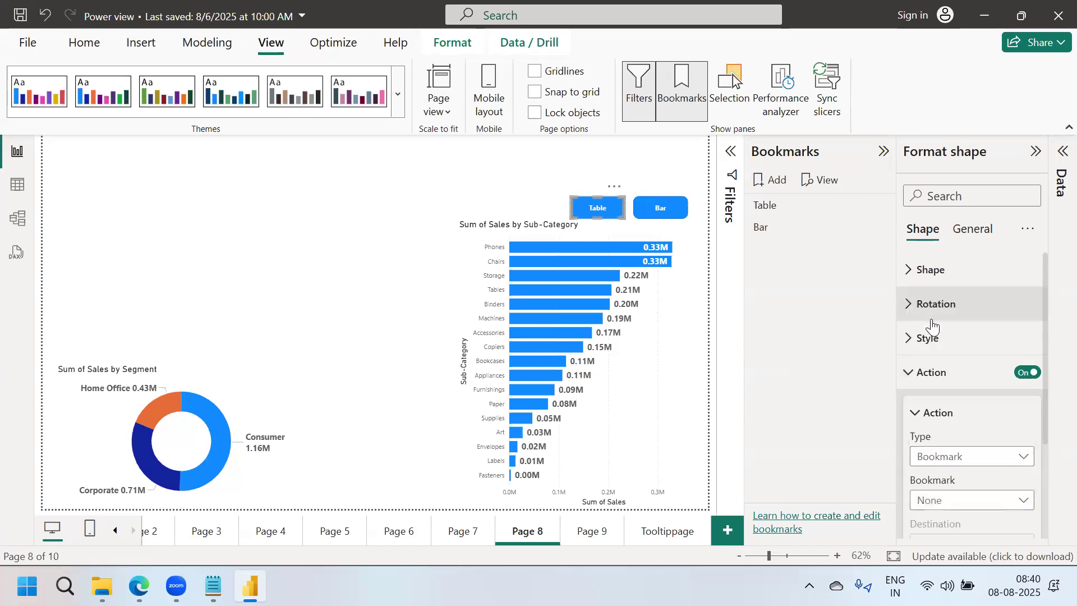
pyautogui.click(1000, 481)
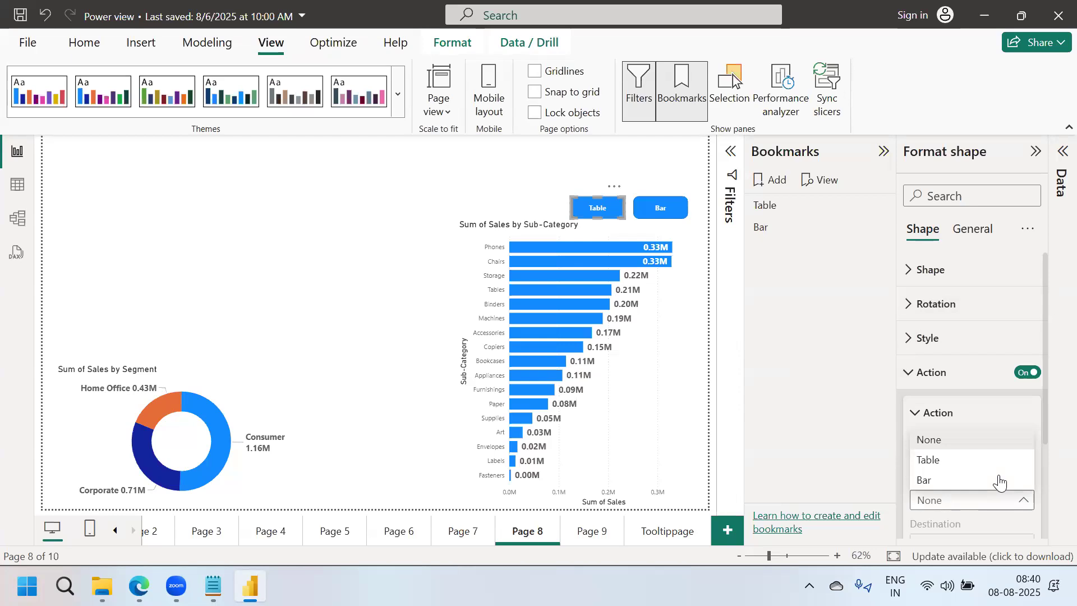
pyautogui.click(942, 465)
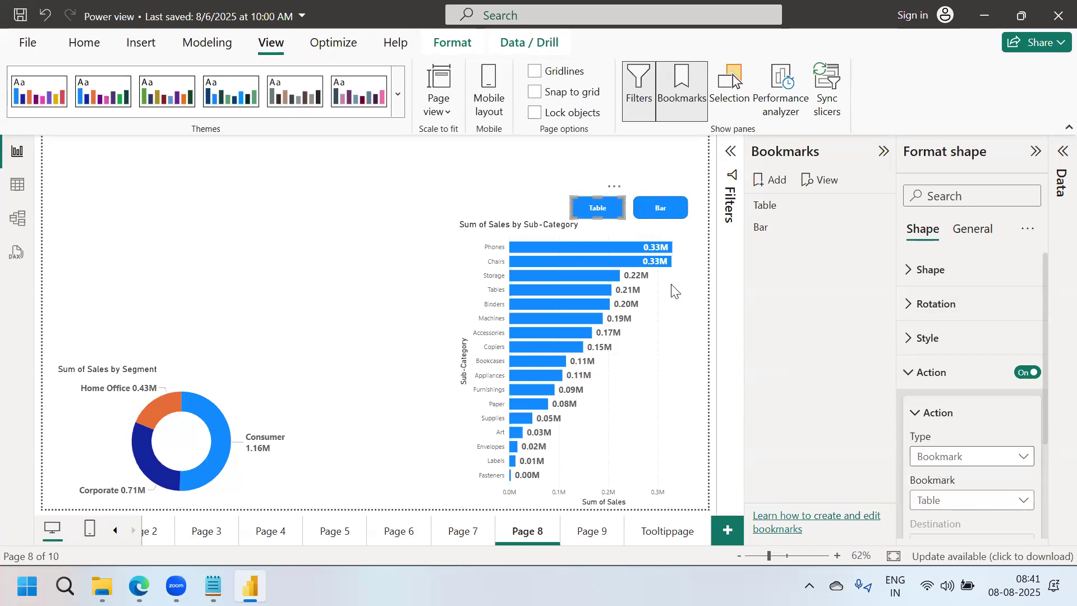
# Enable the action on the Bar button, with type Bookmark and the Bar bookmark as its target.
pyautogui.click(663, 208)
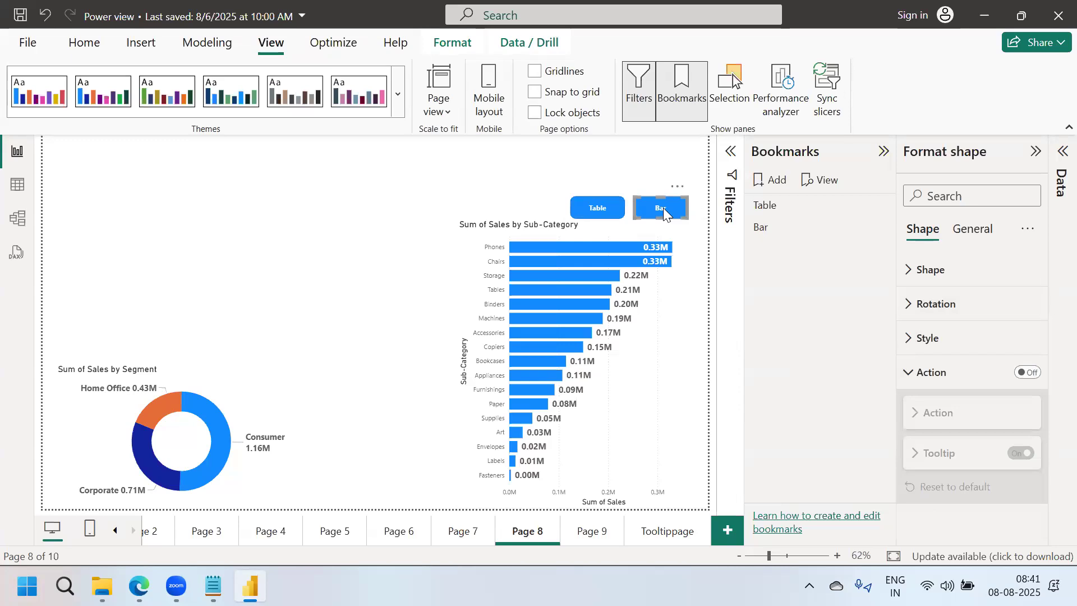
pyautogui.click(1030, 373)
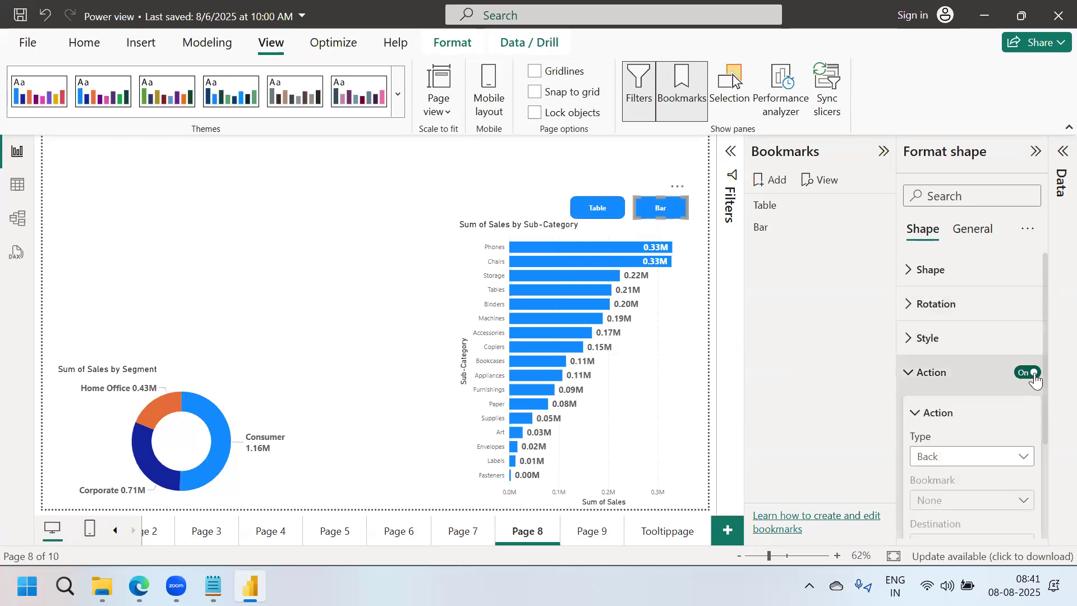
pyautogui.click(1009, 463)
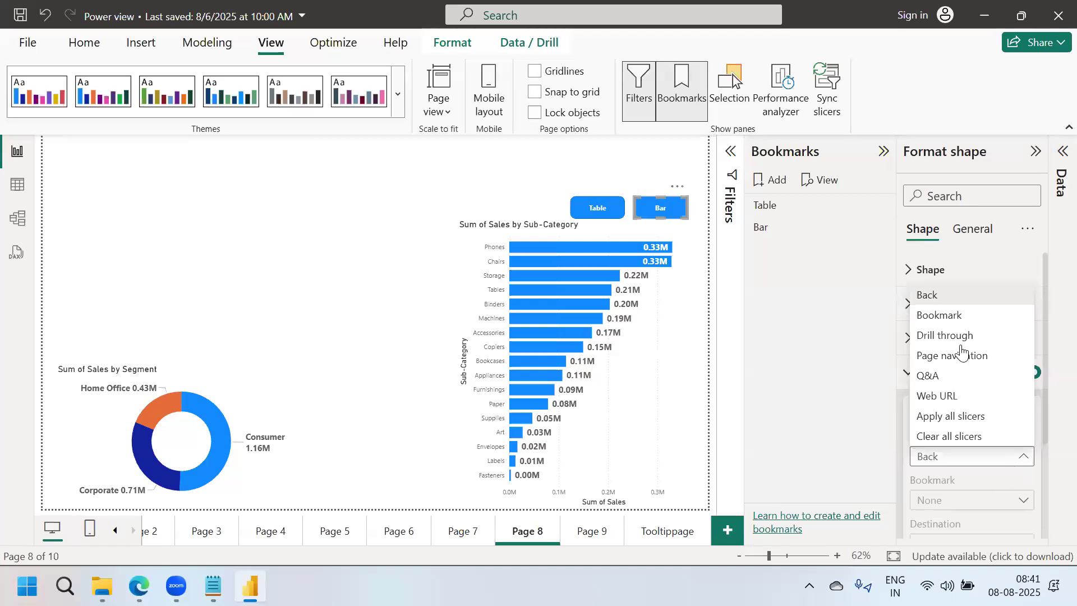
pyautogui.click(944, 315)
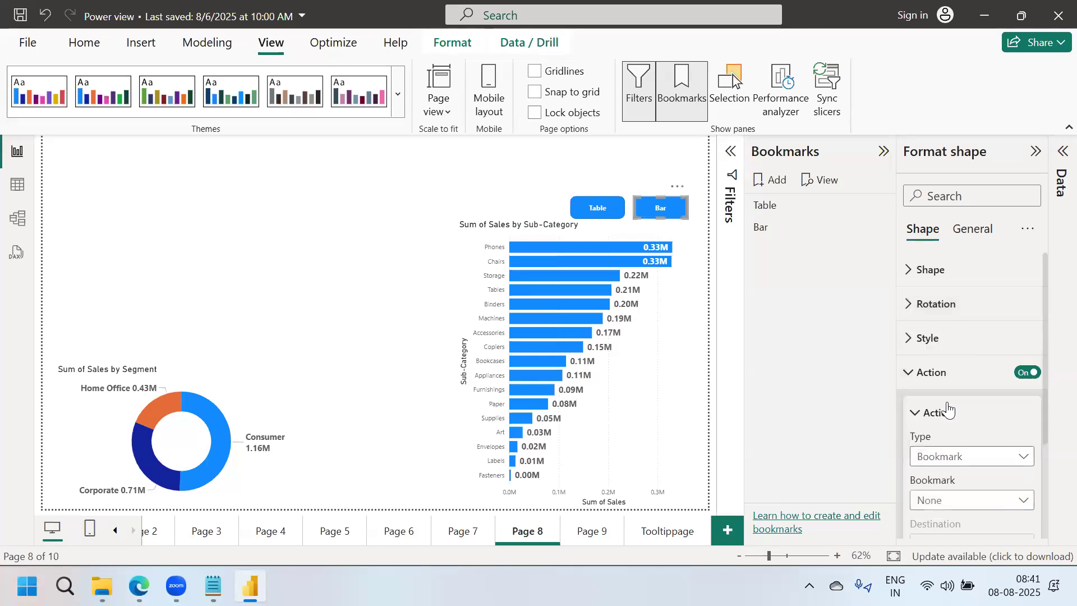
pyautogui.press('Return')
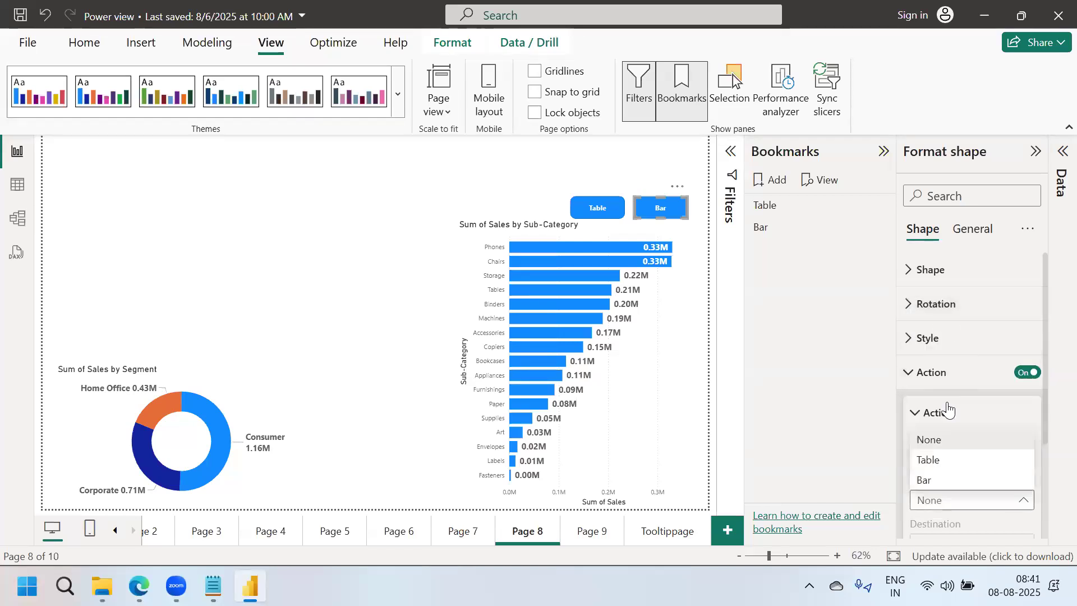
pyautogui.click(941, 481)
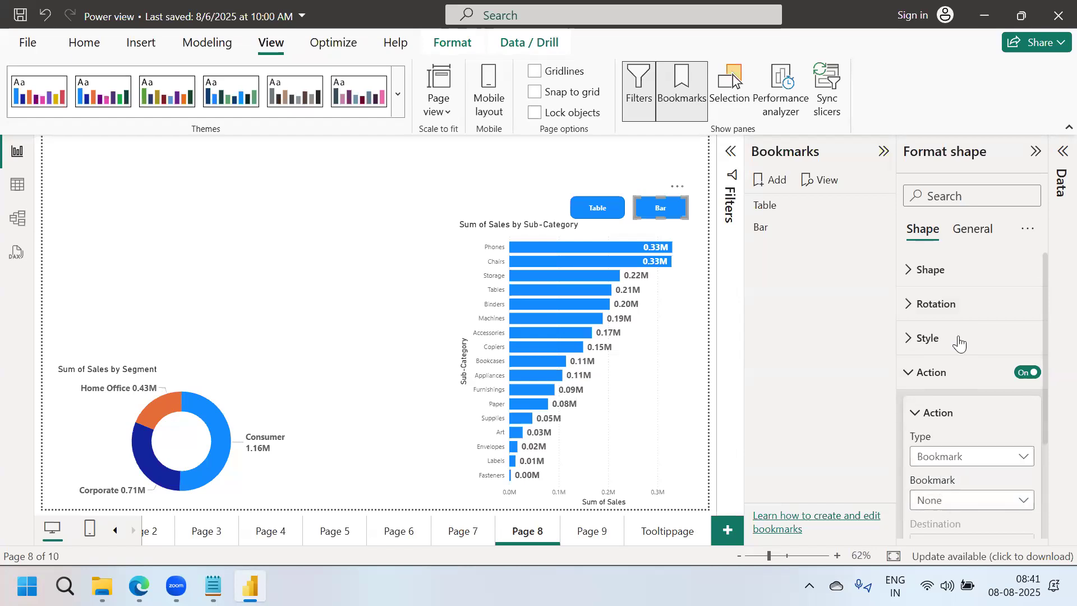
# Collapse the Format shape pane, close the Bookmarks pane, and deselect the Bar button.
pyautogui.click(1037, 157)
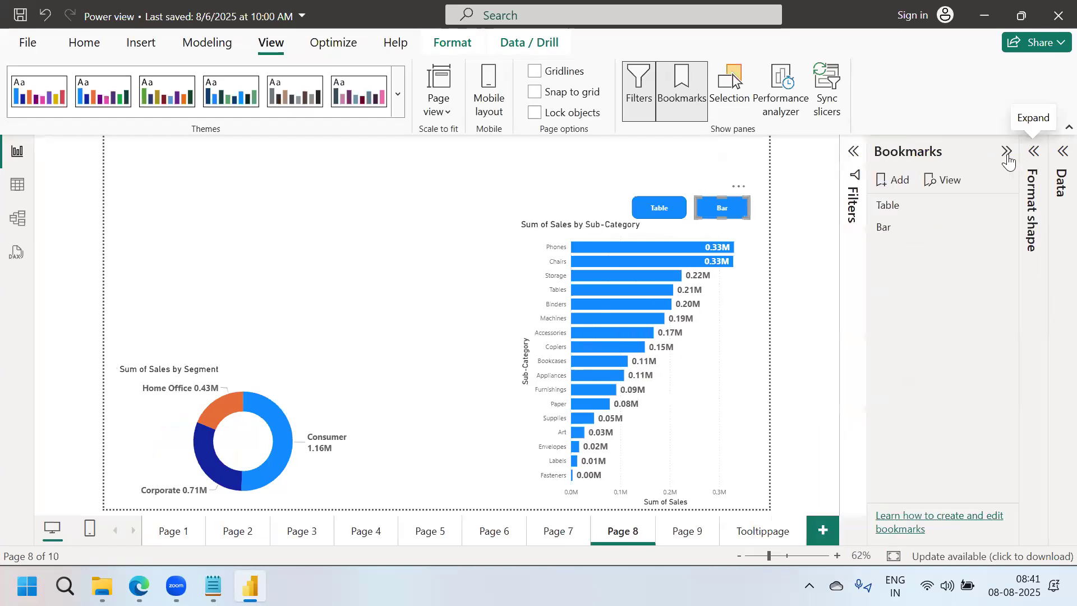
pyautogui.click(945, 151)
pyautogui.click(682, 84)
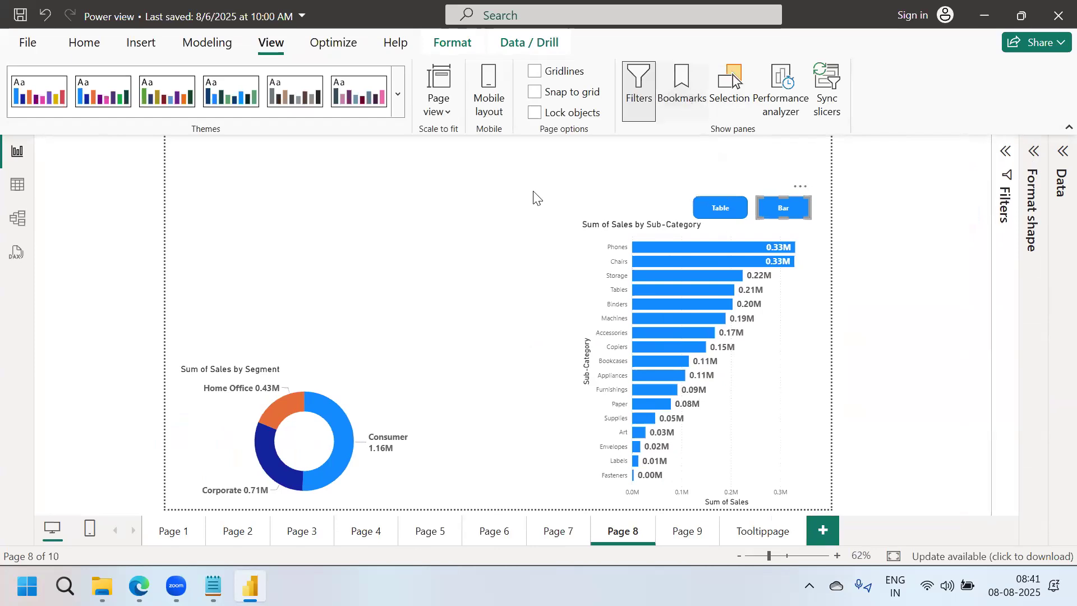
pyautogui.click(471, 219)
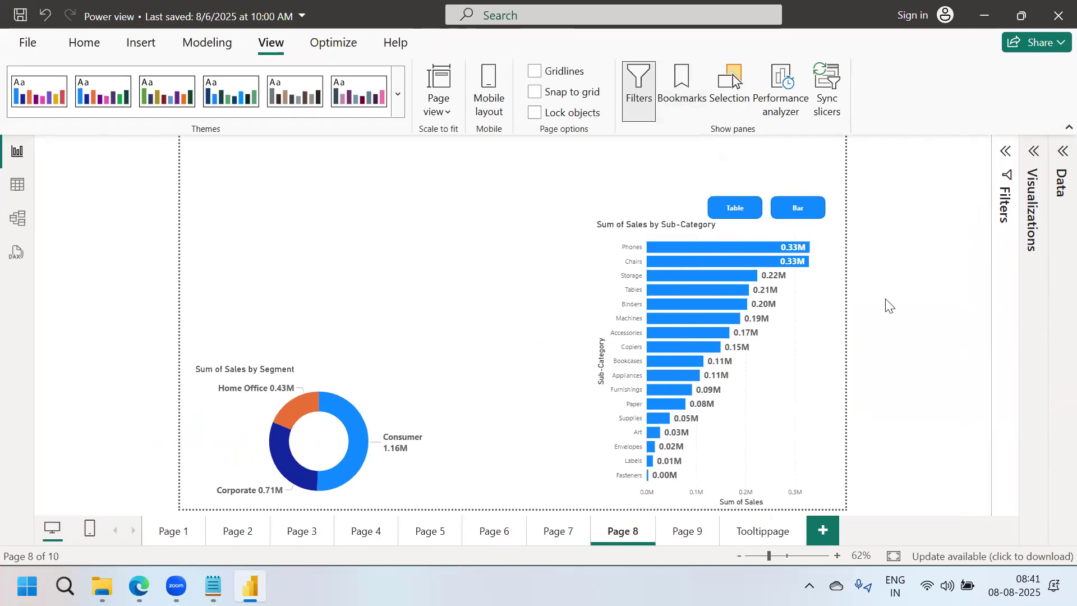
# Test the bookmark links of the Table and Bar buttons by switching to the table and back to the bar chart.
pyautogui.click(735, 212)
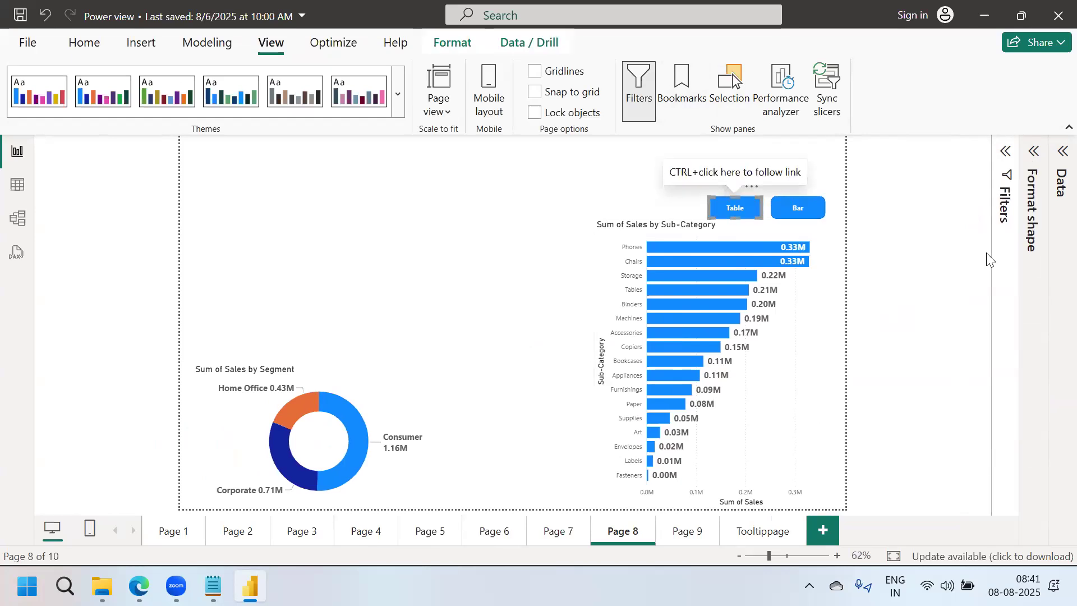
pyautogui.click(930, 295)
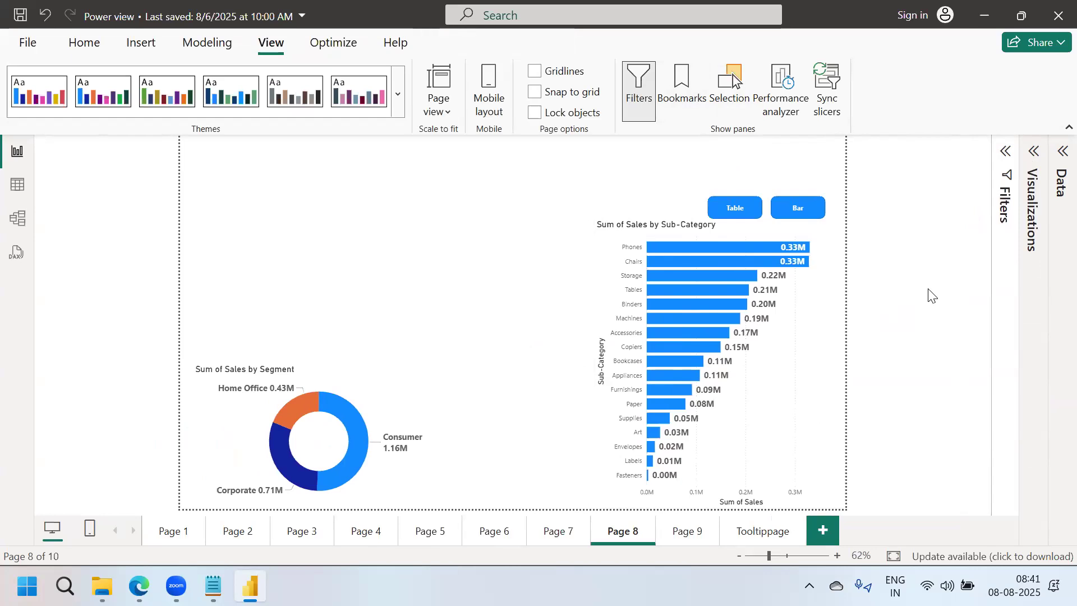
pyautogui.keyDown('ctrl'); pyautogui.click(733, 213); pyautogui.keyUp('ctrl')
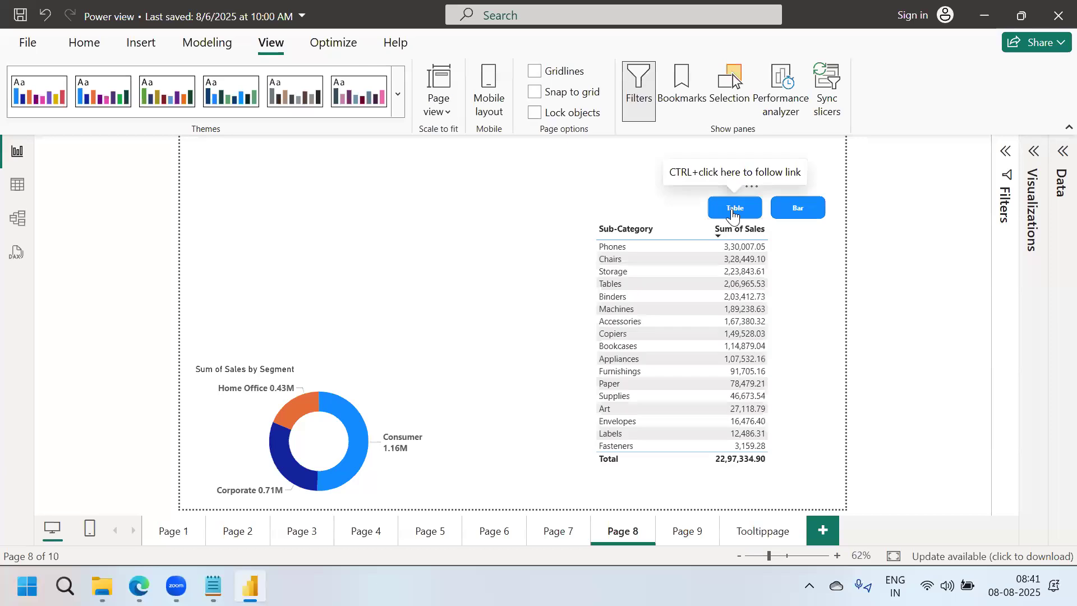
pyautogui.keyDown('ctrl'); pyautogui.click(795, 219); pyautogui.keyUp('ctrl')
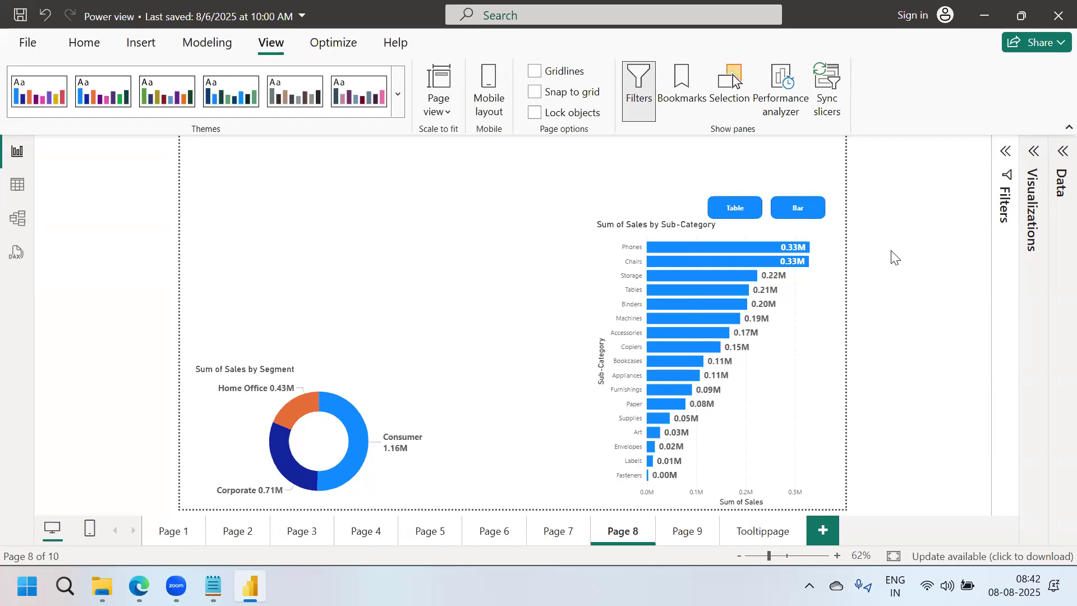
# Use the Table and Bar buttons once more to show the sub-category table and return to the bar chart.
pyautogui.keyDown('ctrl'); pyautogui.click(738, 215); pyautogui.keyUp('ctrl')
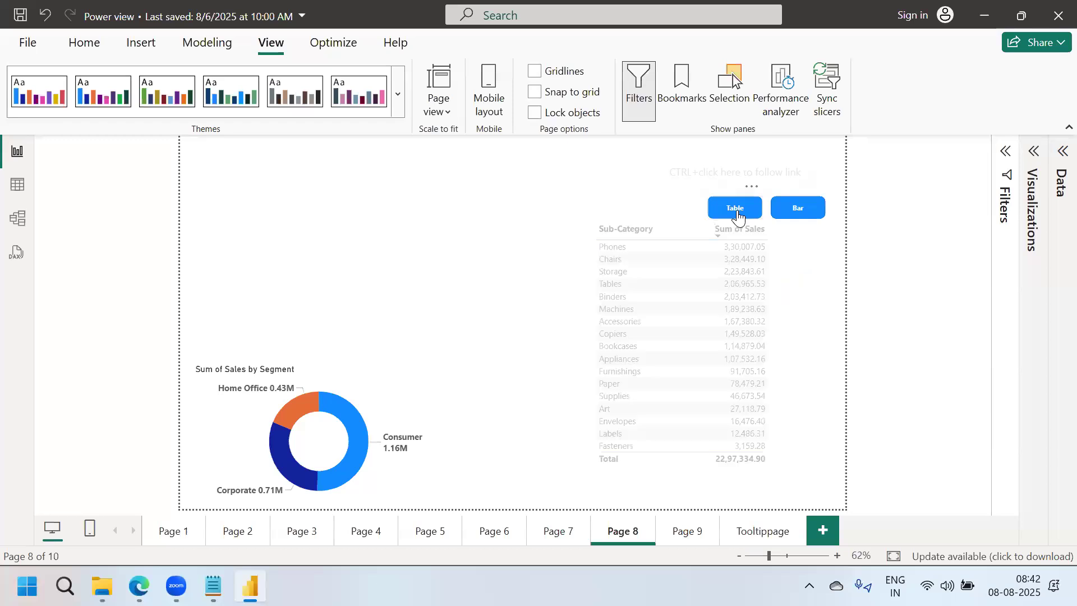
pyautogui.keyDown('ctrl'); pyautogui.click(800, 218); pyautogui.keyUp('ctrl')
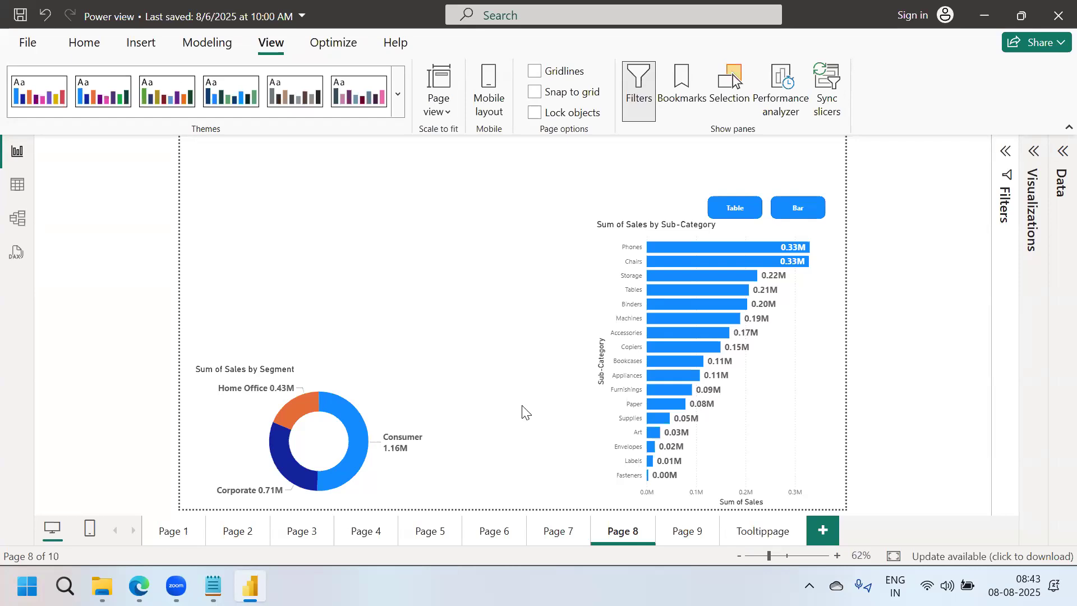
# Switch to File Explorer and open the Project Requirement PDF from Talentele's Institute-20250115T111818Z-001 > Institute > Covid folder.
pyautogui.click(101, 494)
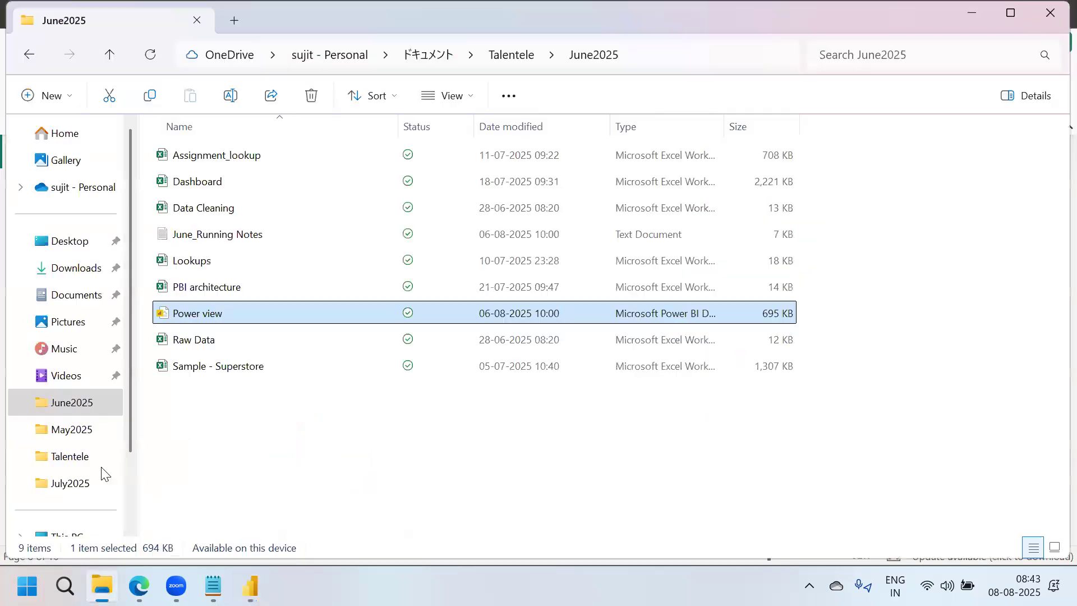
pyautogui.click(110, 56)
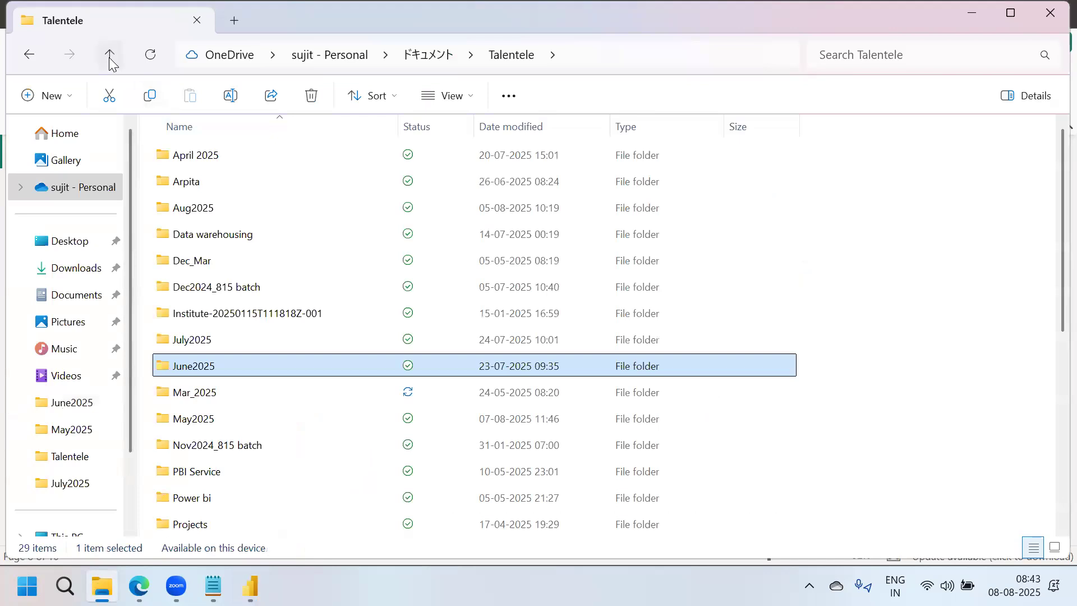
pyautogui.doubleClick(181, 318)
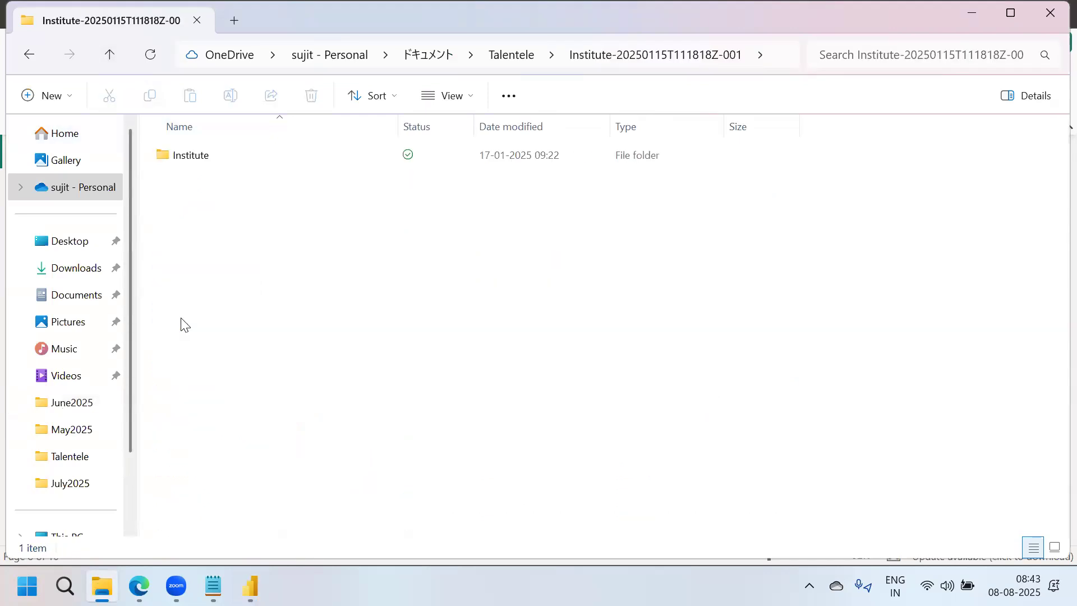
pyautogui.doubleClick(180, 161)
pyautogui.click(186, 163)
pyautogui.doubleClick(186, 163)
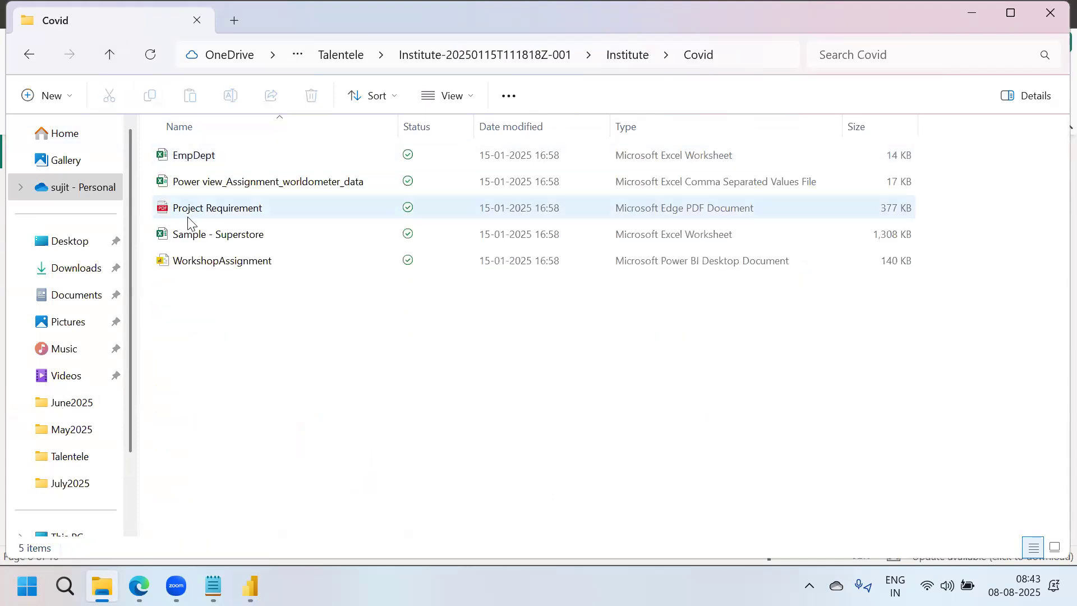
pyautogui.doubleClick(198, 209)
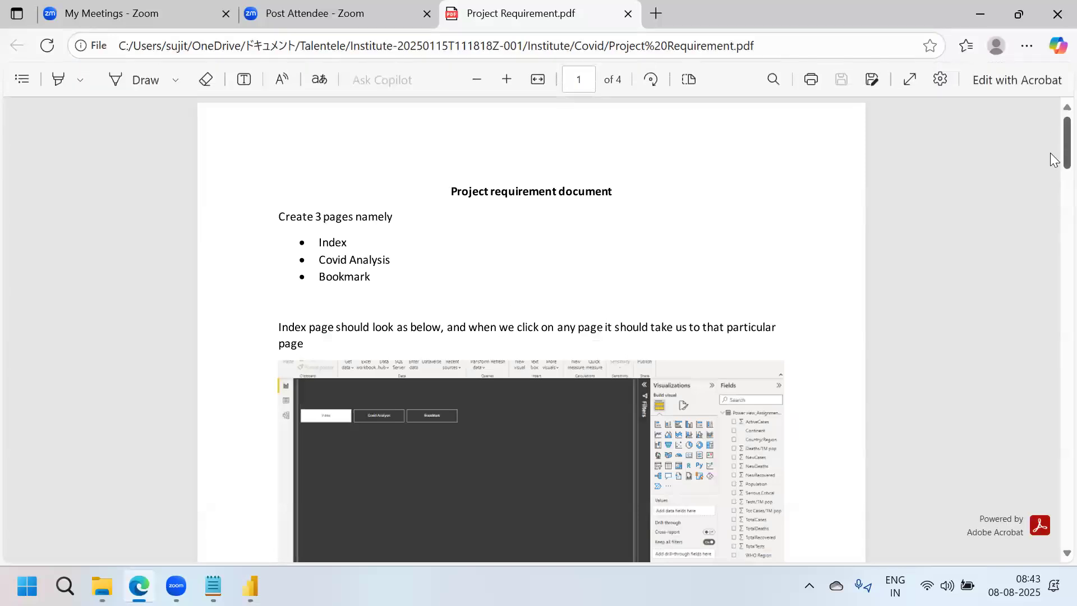
# Examine the document's bookmark requirement for a toggle button turning bar chart data labels on and off, and return to Power BI.
pyautogui.scroll(-20, 1053, 437)
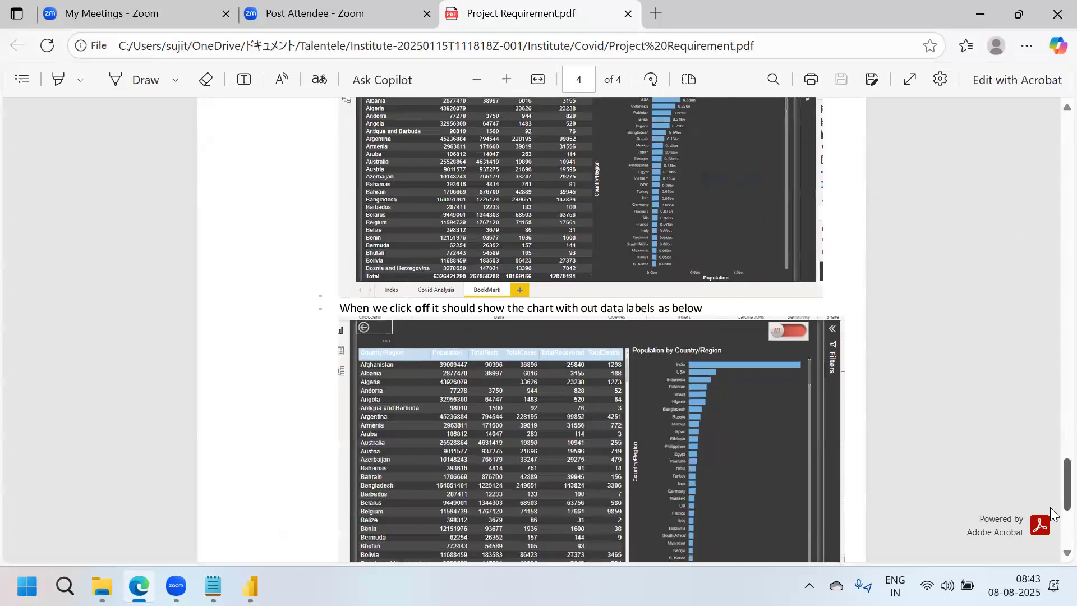
pyautogui.scroll(3, 1053, 494)
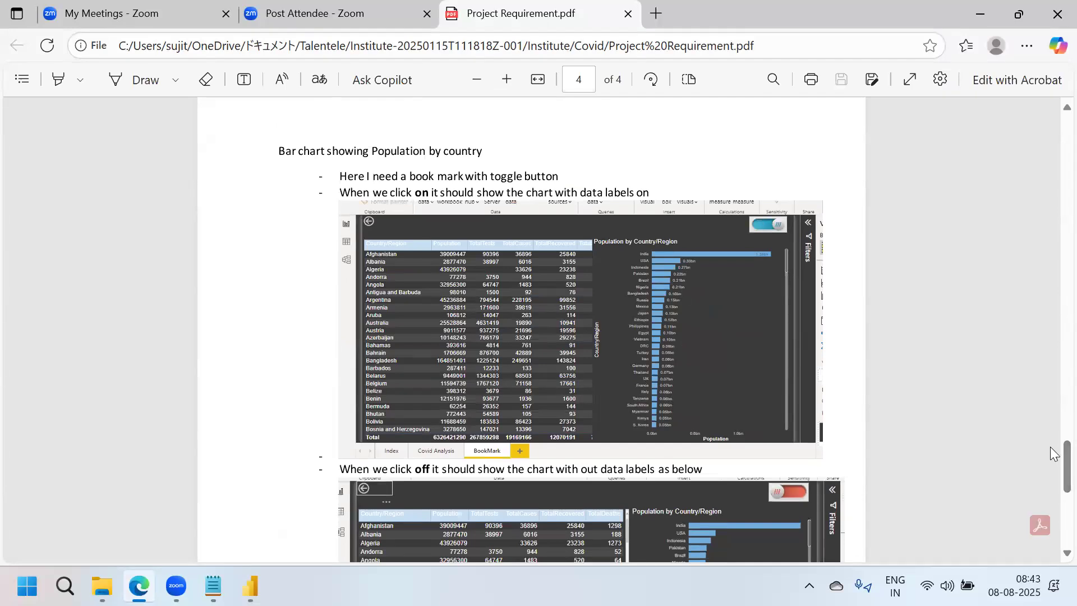
pyautogui.scroll(-5, 805, 338)
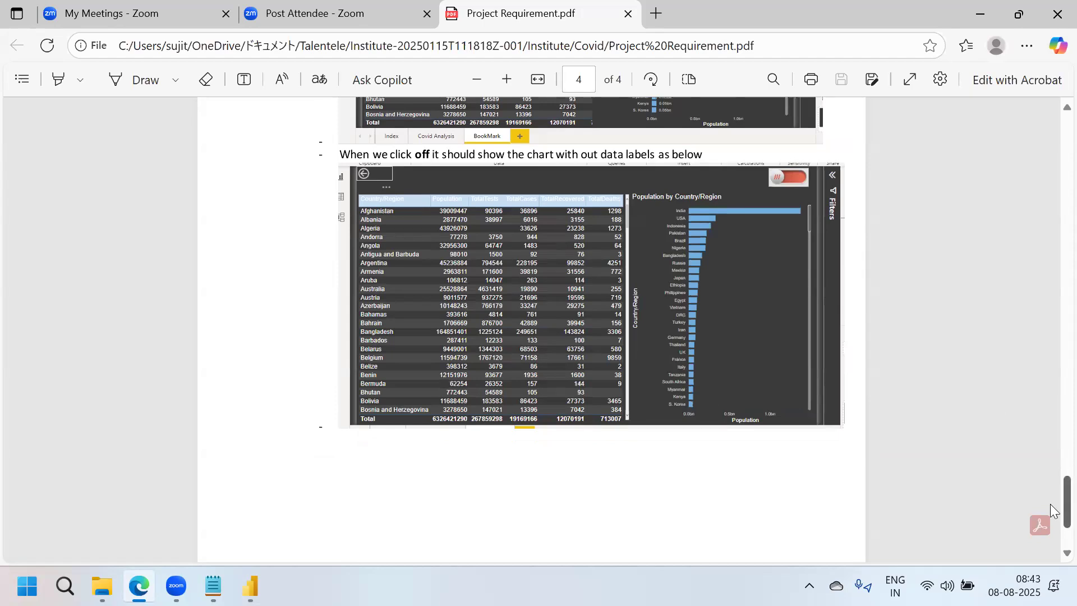
pyautogui.scroll(1, 1050, 504)
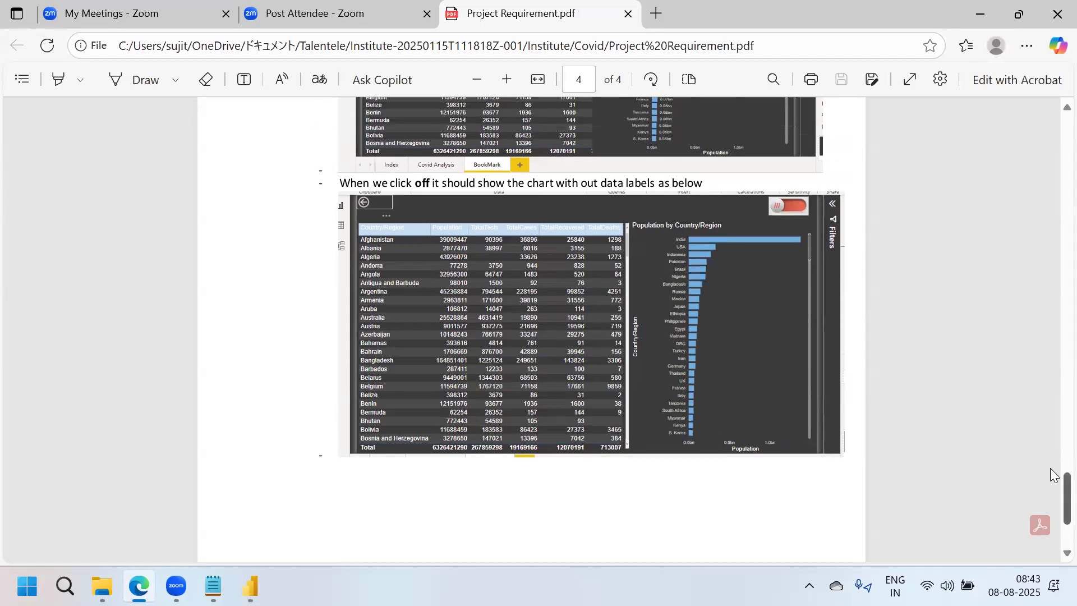
pyautogui.scroll(5, 708, 479)
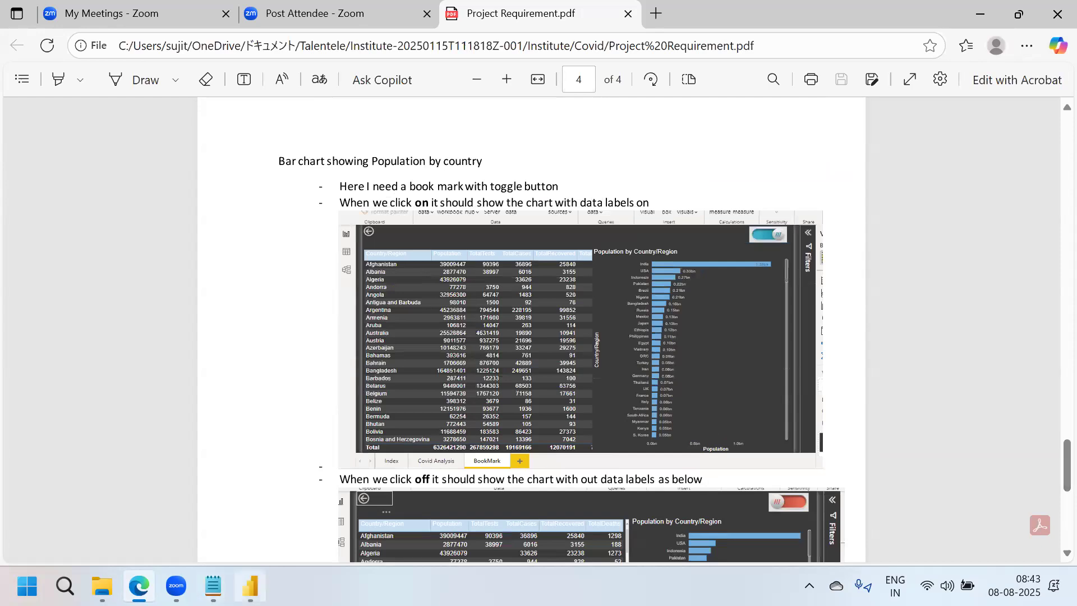
pyautogui.click(250, 586)
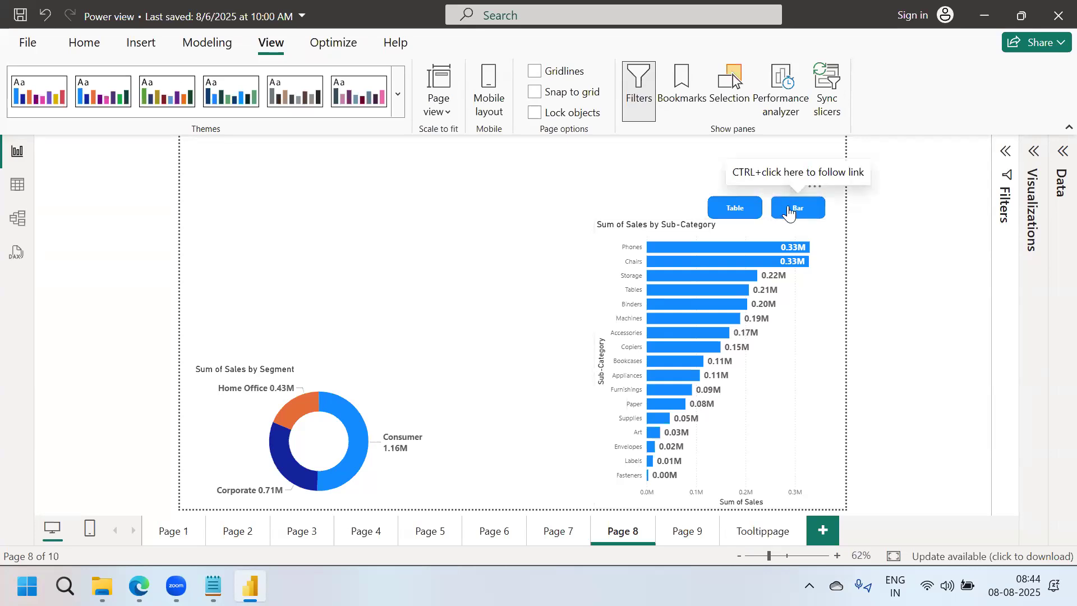
pyautogui.click(816, 191)
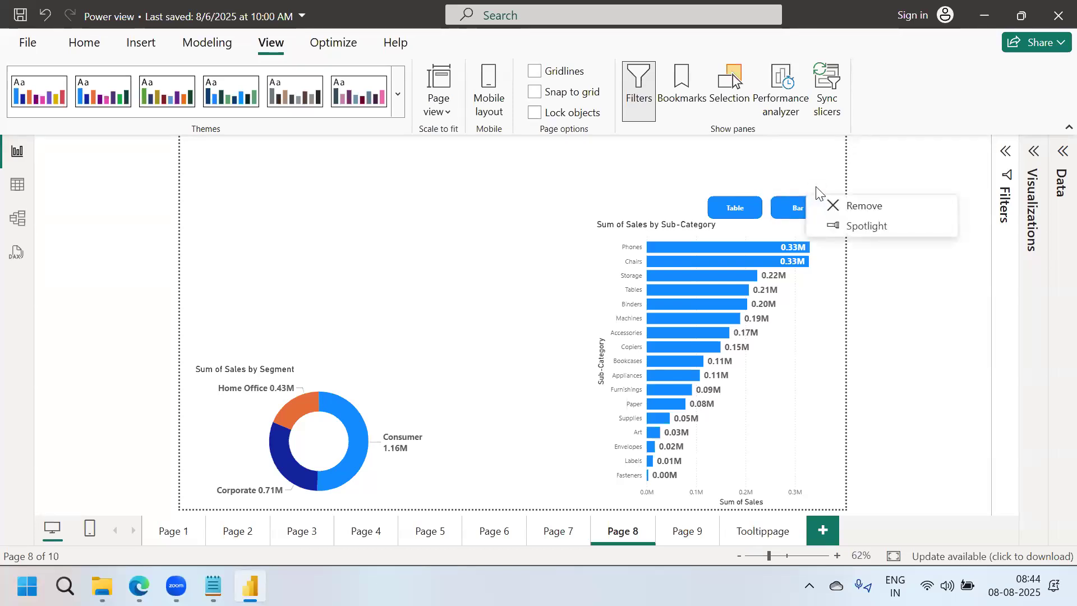
pyautogui.click(894, 163)
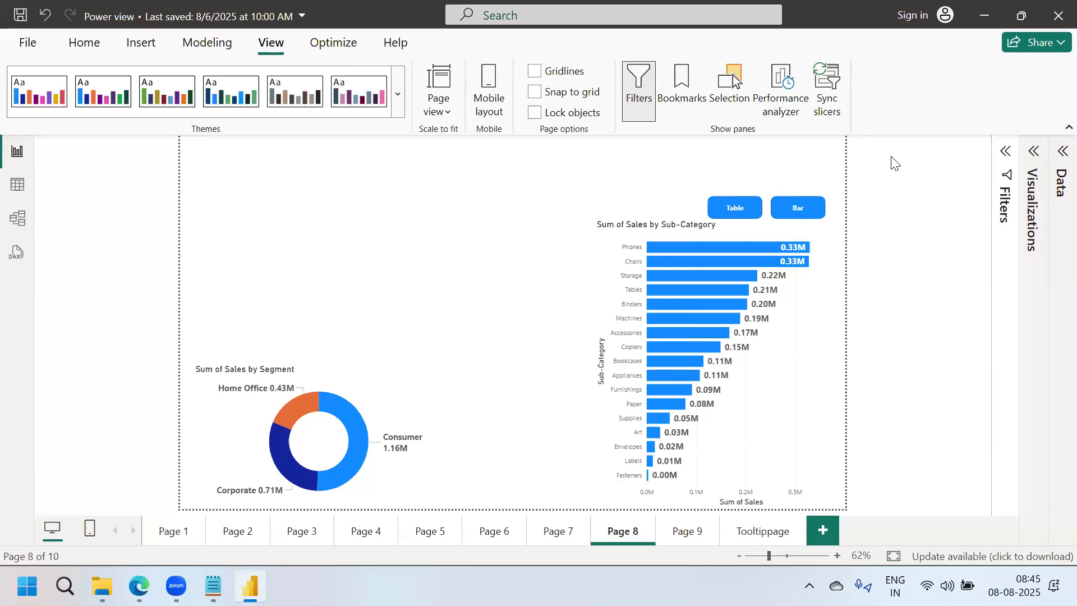
# Review the Bookmarks list and the page formatting options for Page 8, and put both panes away again.
pyautogui.click(682, 112)
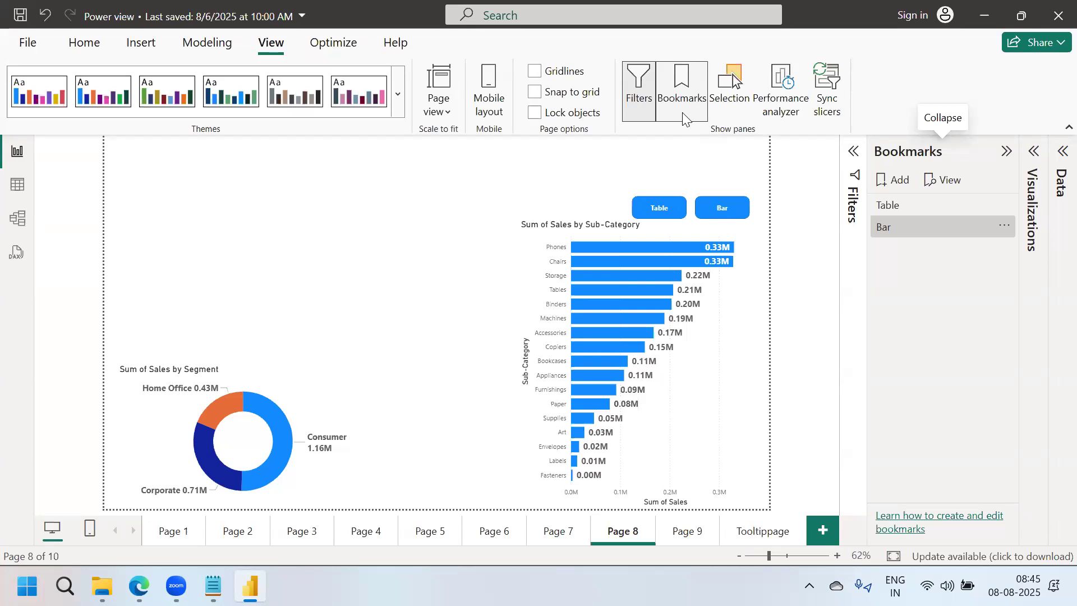
pyautogui.click(1034, 151)
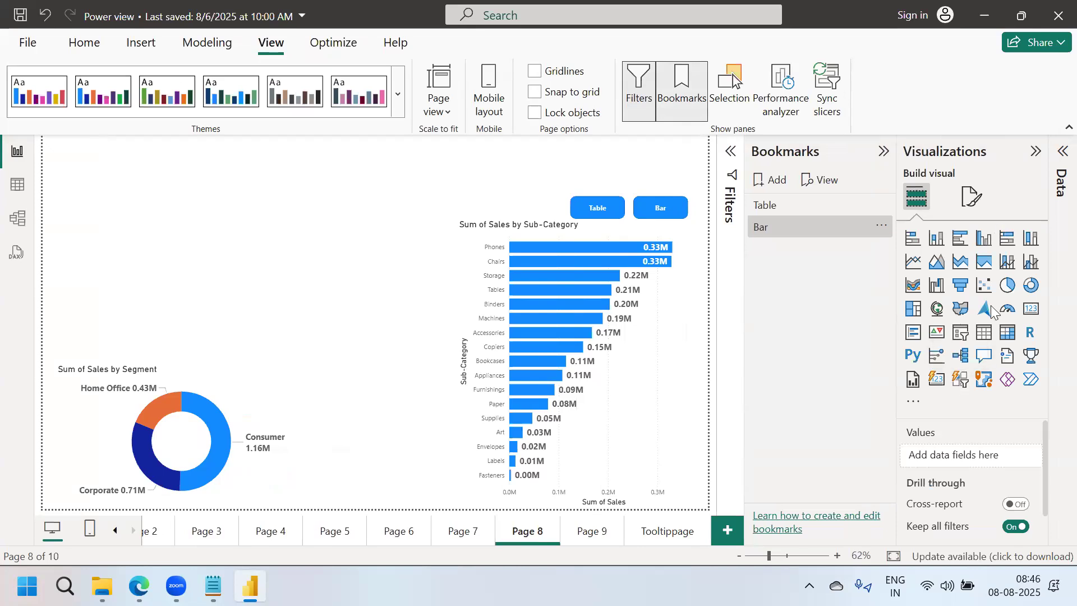
pyautogui.click(970, 197)
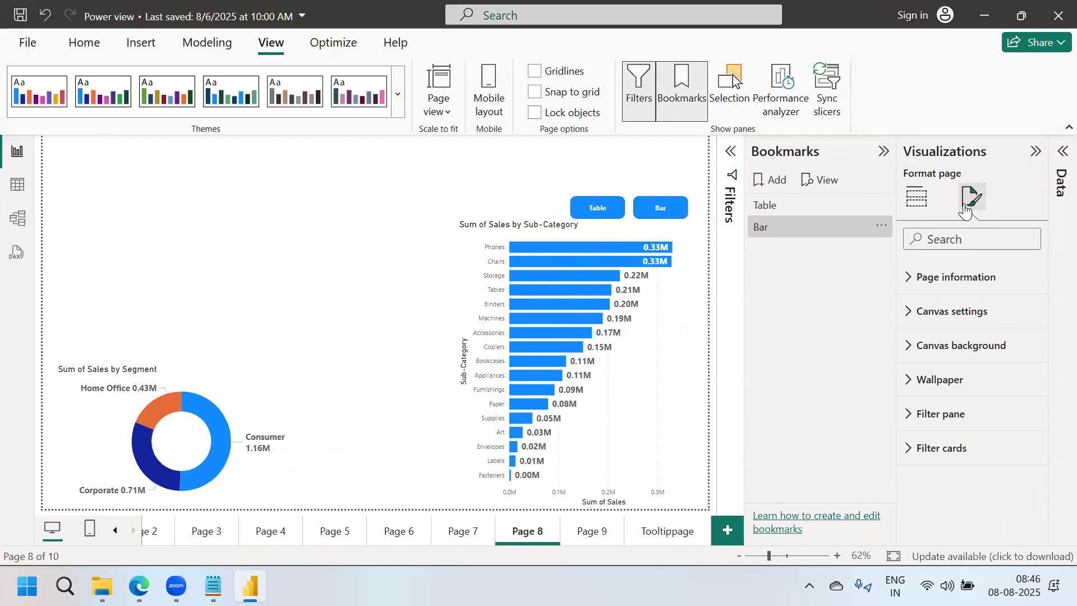
pyautogui.click(884, 151)
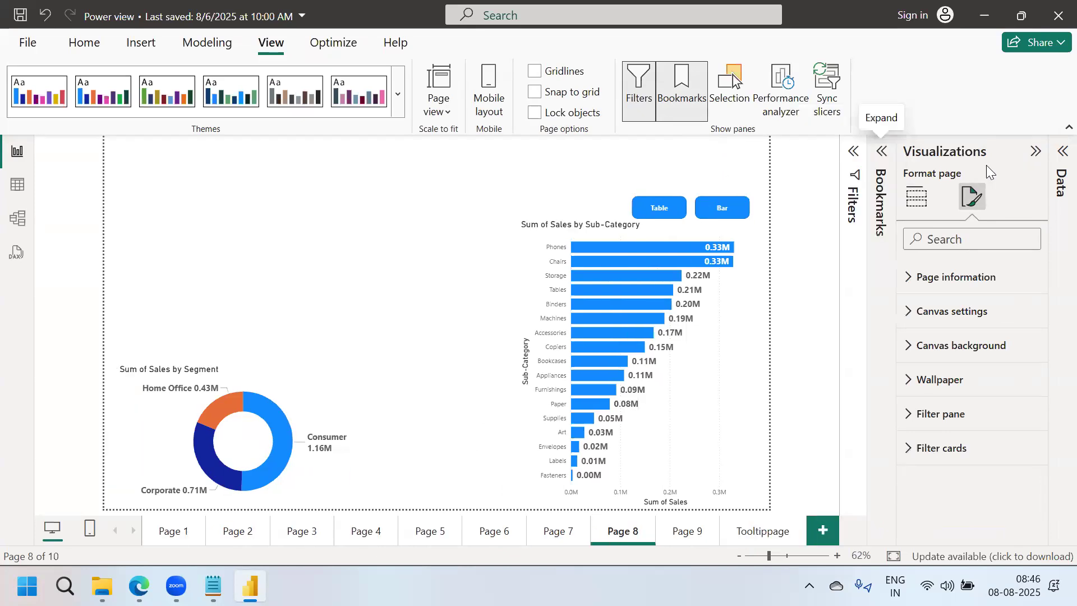
pyautogui.click(1036, 151)
pyautogui.click(684, 102)
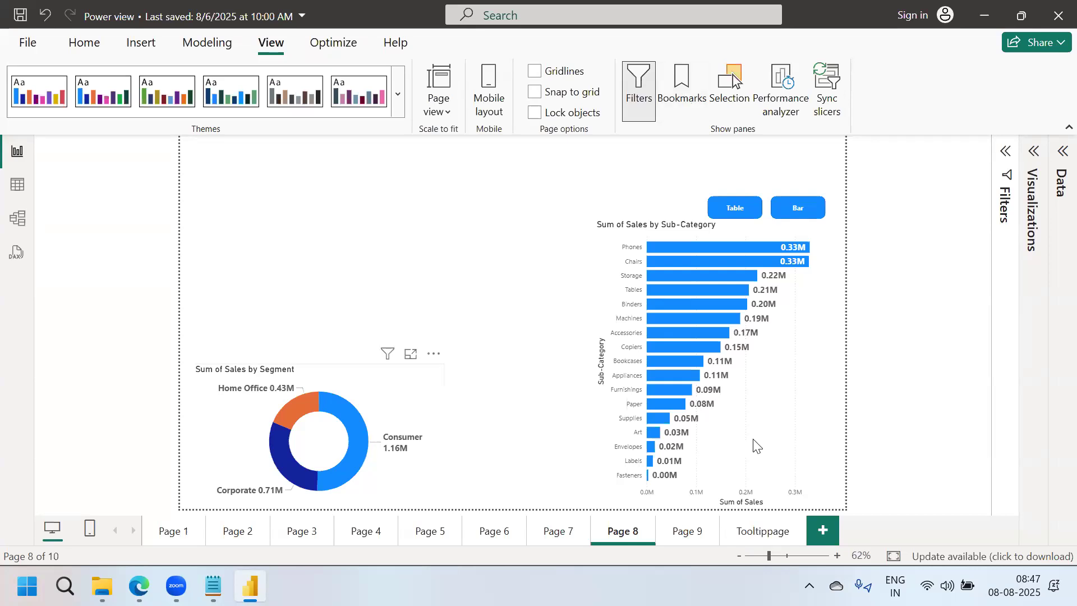
# Add a new report page and insert a rounded rectangle shape on it.
pyautogui.click(823, 530)
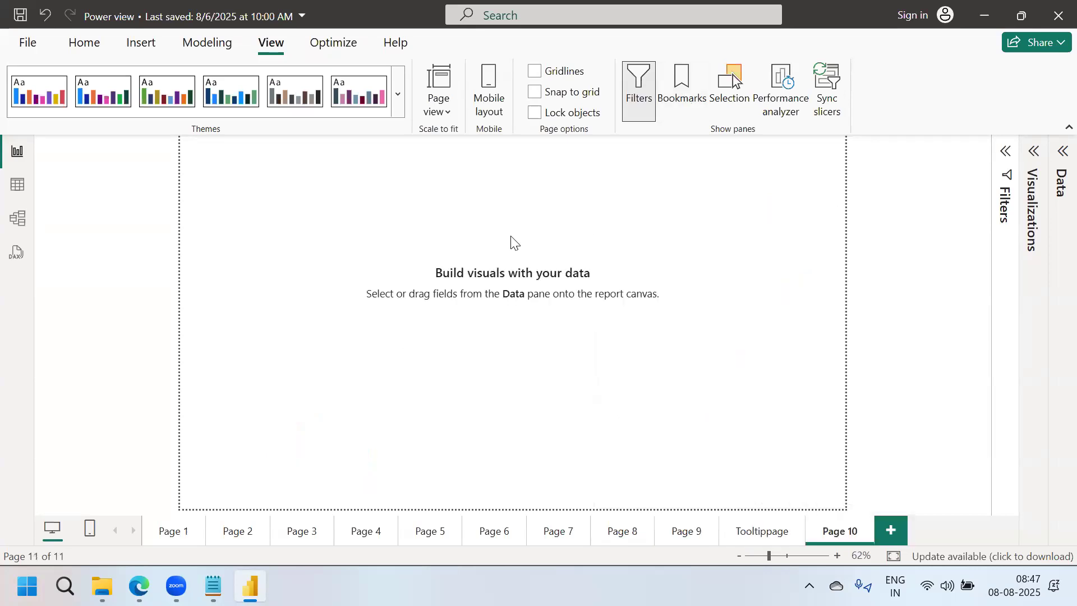
pyautogui.click(139, 52)
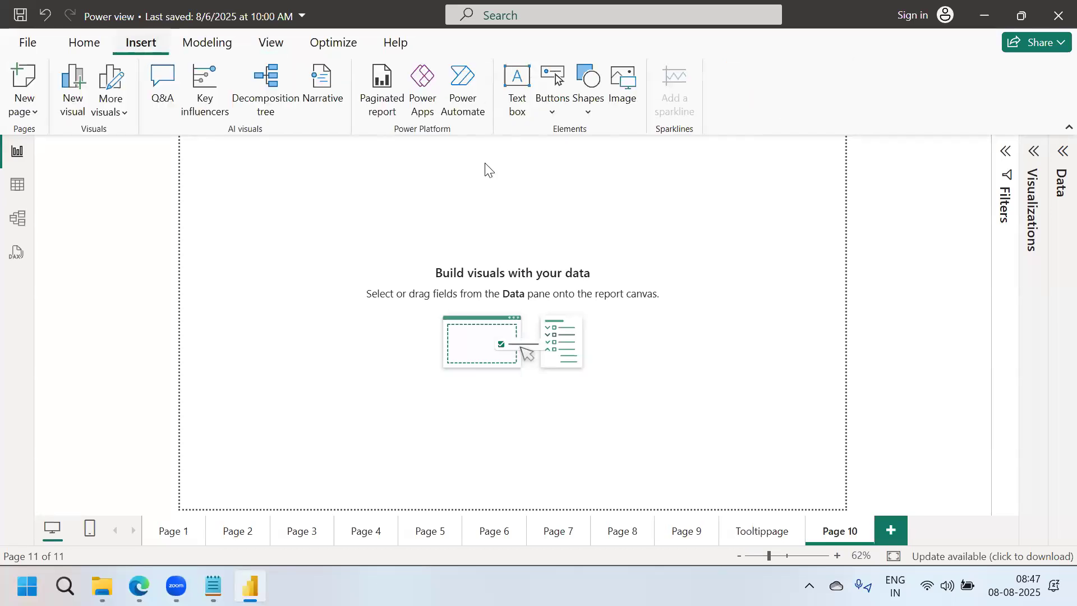
pyautogui.click(585, 117)
pyautogui.click(631, 168)
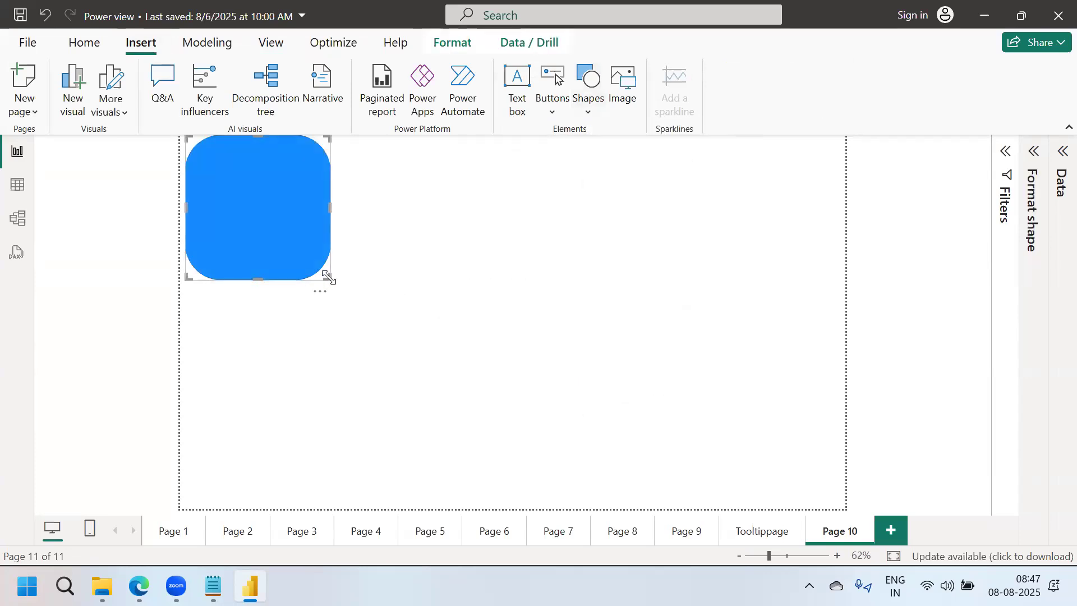
# Shrink the rounded rectangle to button size and place a copy of it directly beside the original.
pyautogui.moveTo(326, 277); pyautogui.dragTo(303, 174)
pyautogui.hotkey('ctrl', 'c')
pyautogui.hotkey('ctrl', 'v')
# Turn on text for the left rounded rectangle and label it "Table".
pyautogui.click(218, 174)
pyautogui.click(1037, 154)
pyautogui.click(931, 343)
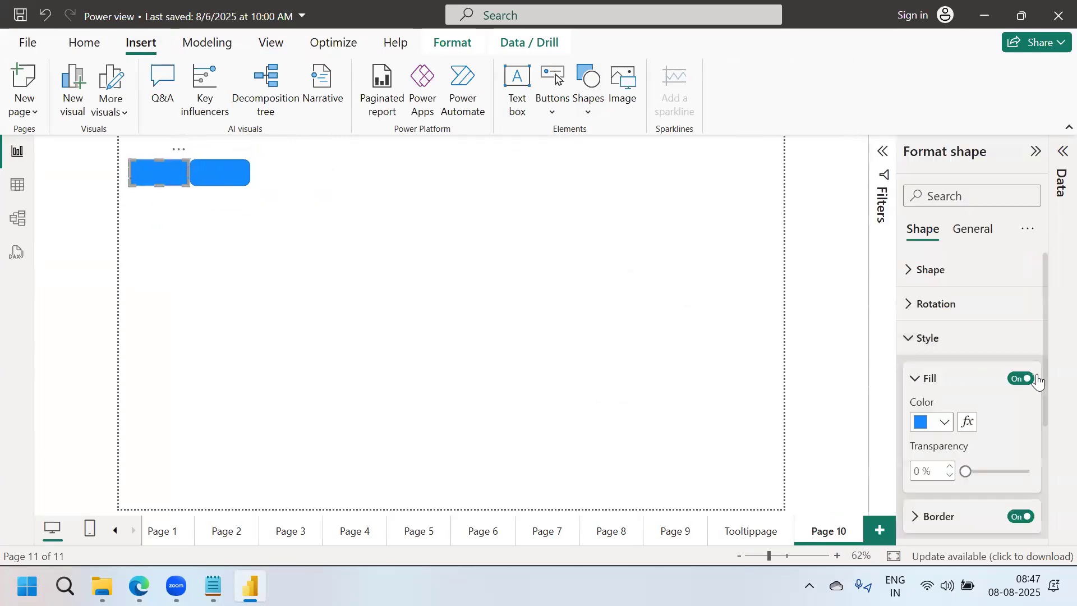
pyautogui.scroll(-3, 1045, 426)
pyautogui.click(1025, 416)
pyautogui.click(933, 418)
pyautogui.click(940, 460)
pyautogui.write('Table')
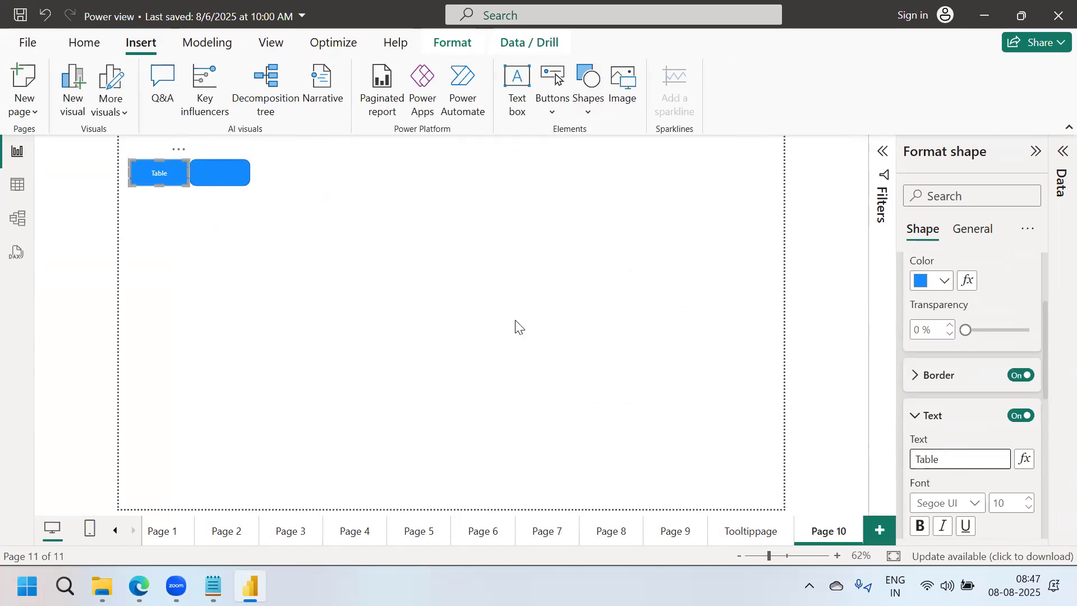
# Set the fill color of the right rounded rectangle to white.
pyautogui.click(280, 233)
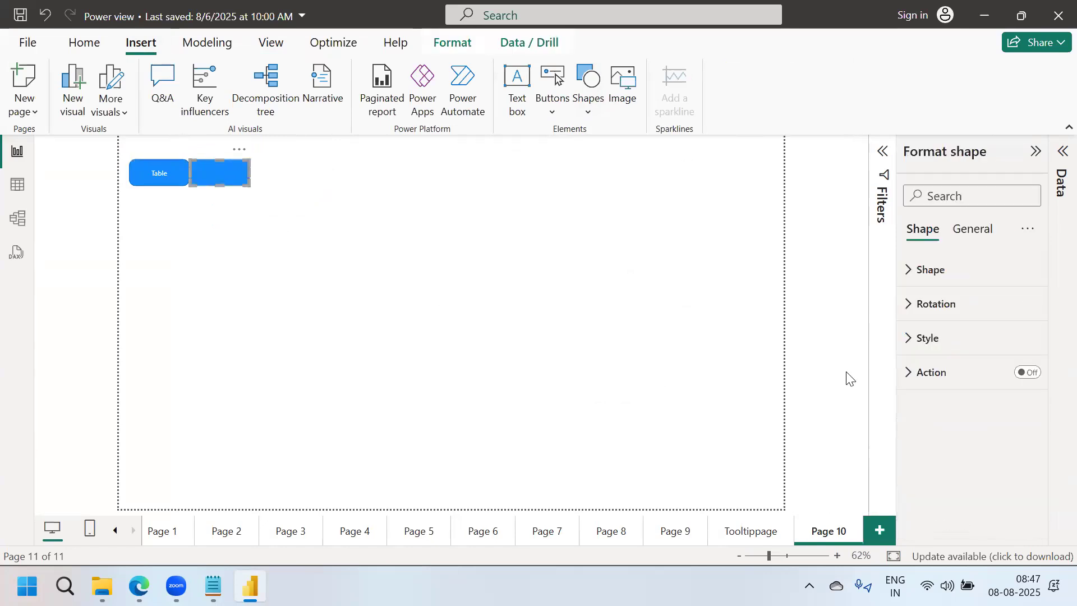
pyautogui.click(918, 339)
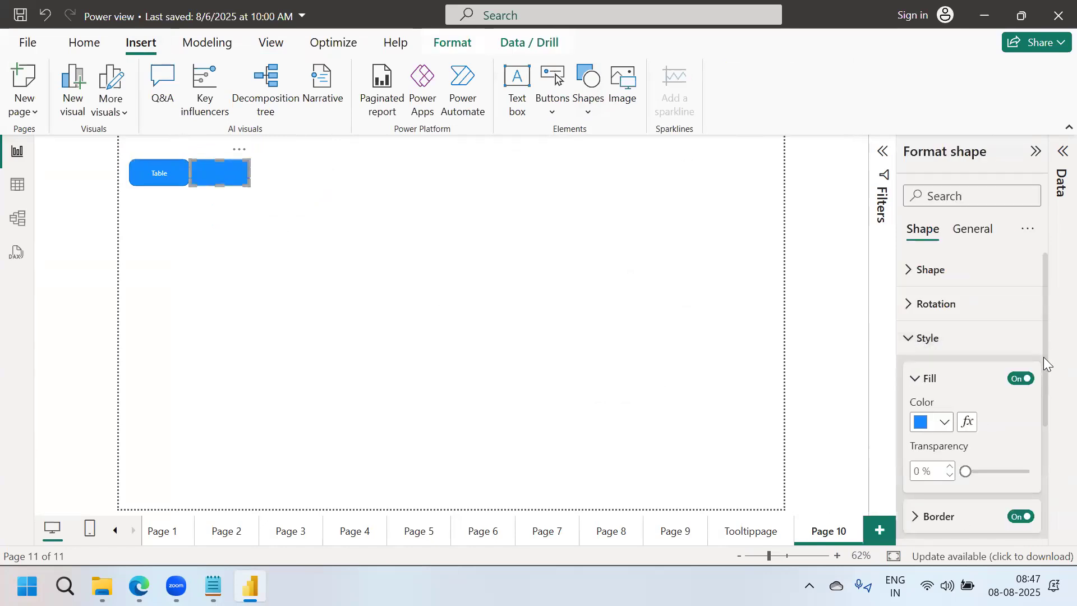
pyautogui.scroll(-3, 1047, 407)
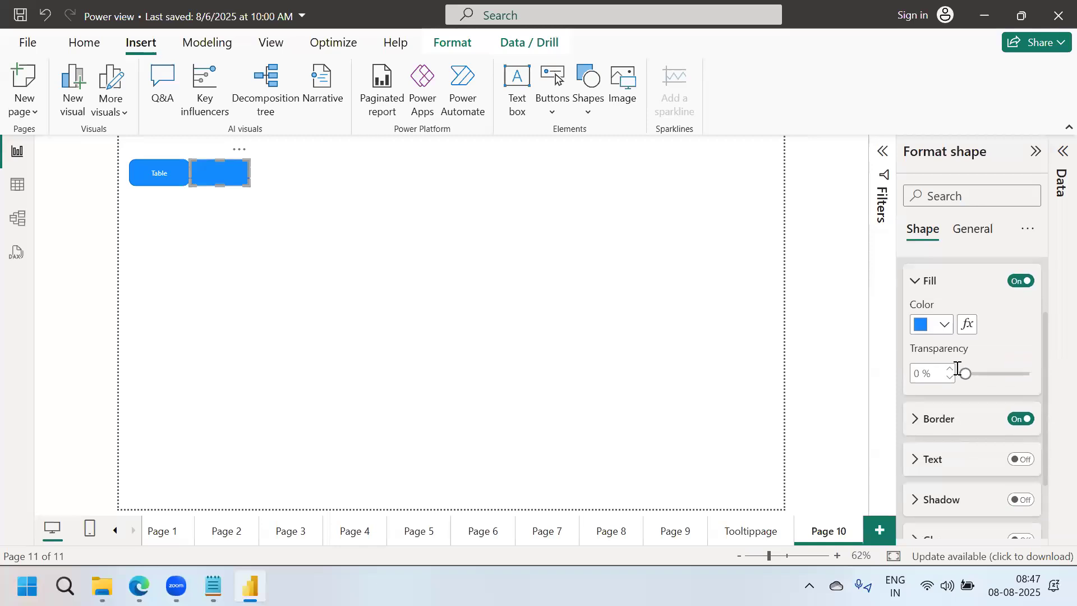
pyautogui.click(920, 336)
pyautogui.click(825, 252)
# Turn on text for the white rounded rectangle, label it "Bar" with a black font color, and deselect it.
pyautogui.click(1020, 457)
pyautogui.click(920, 457)
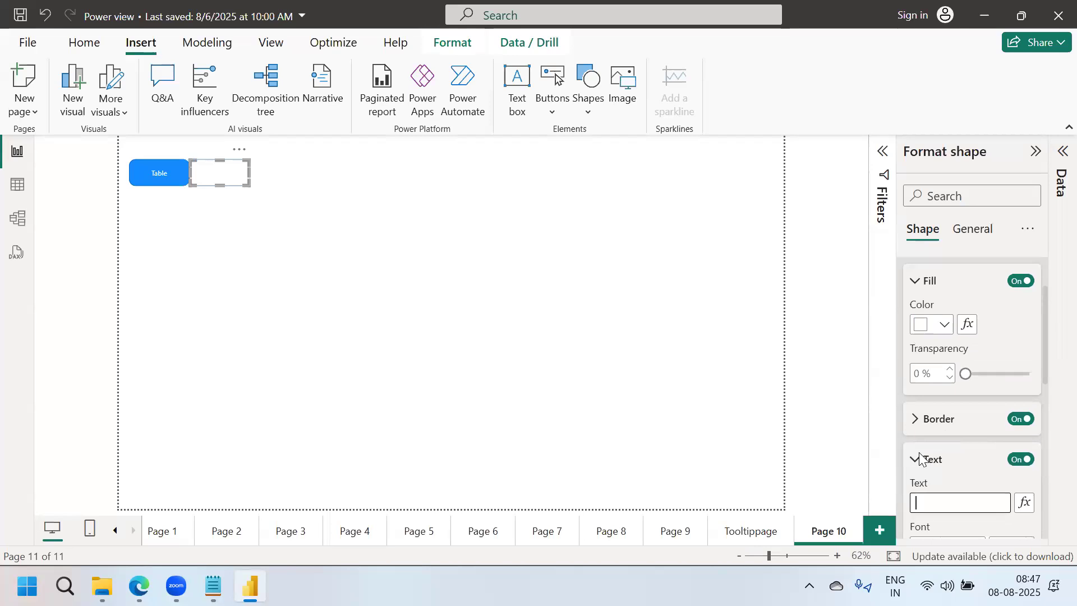
pyautogui.write('Bar')
pyautogui.moveTo(1046, 359); pyautogui.dragTo(1047, 411)
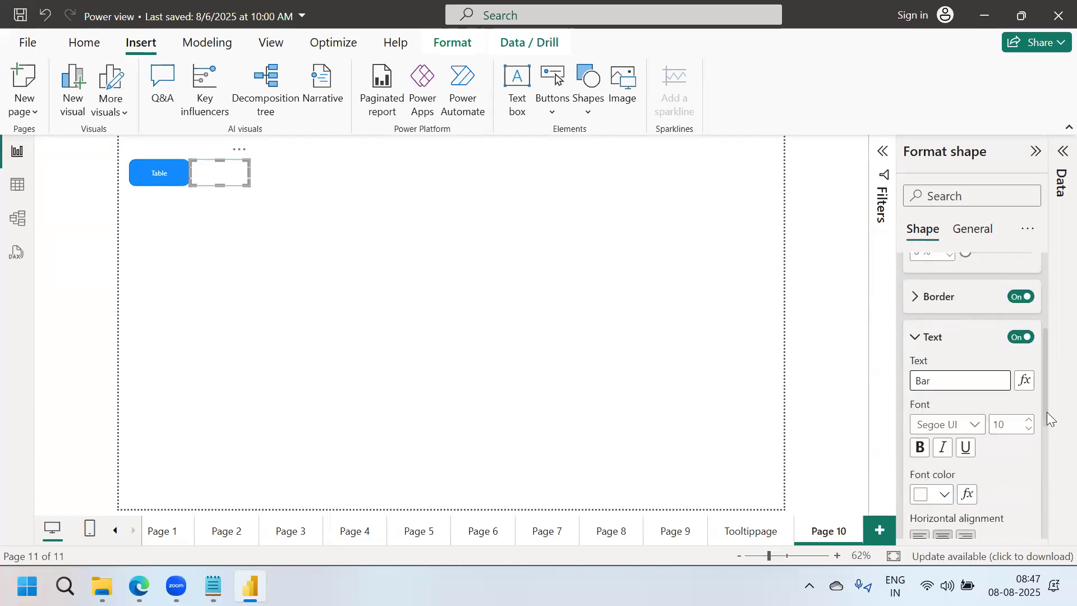
pyautogui.click(929, 461)
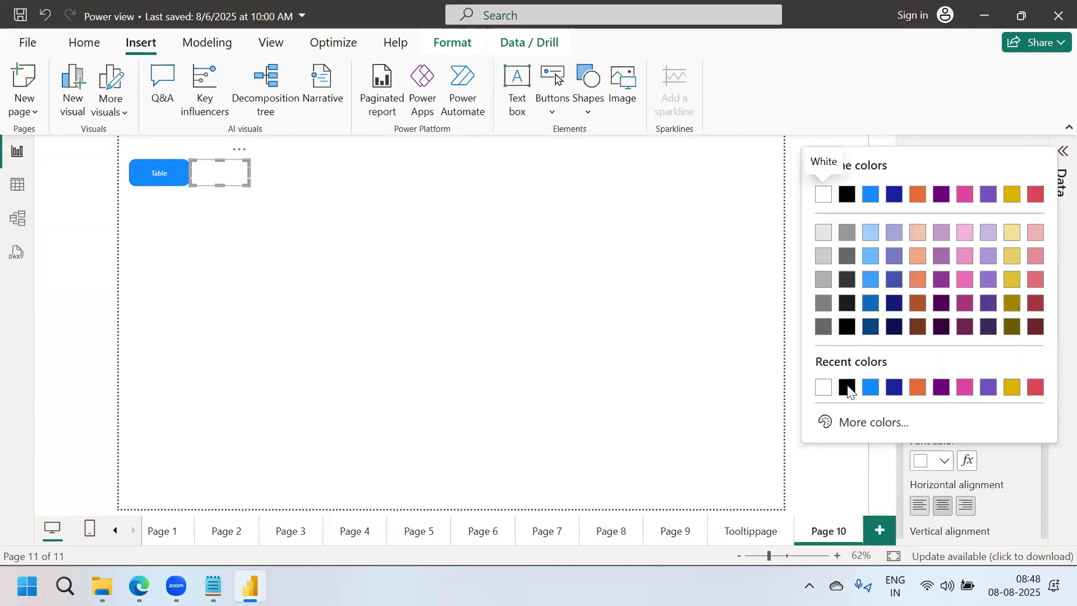
pyautogui.click(846, 386)
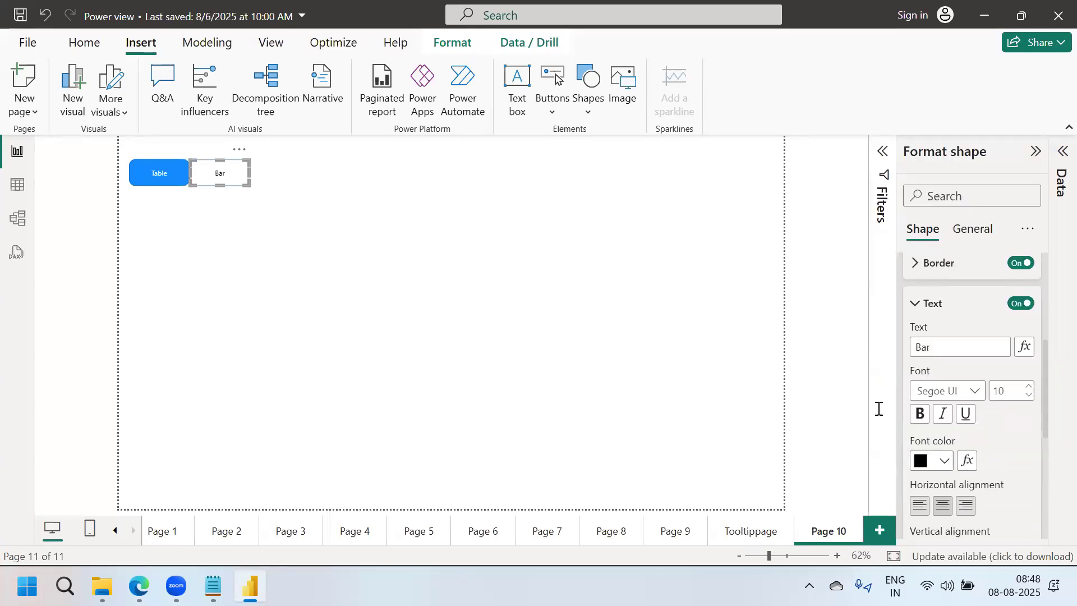
pyautogui.click(706, 393)
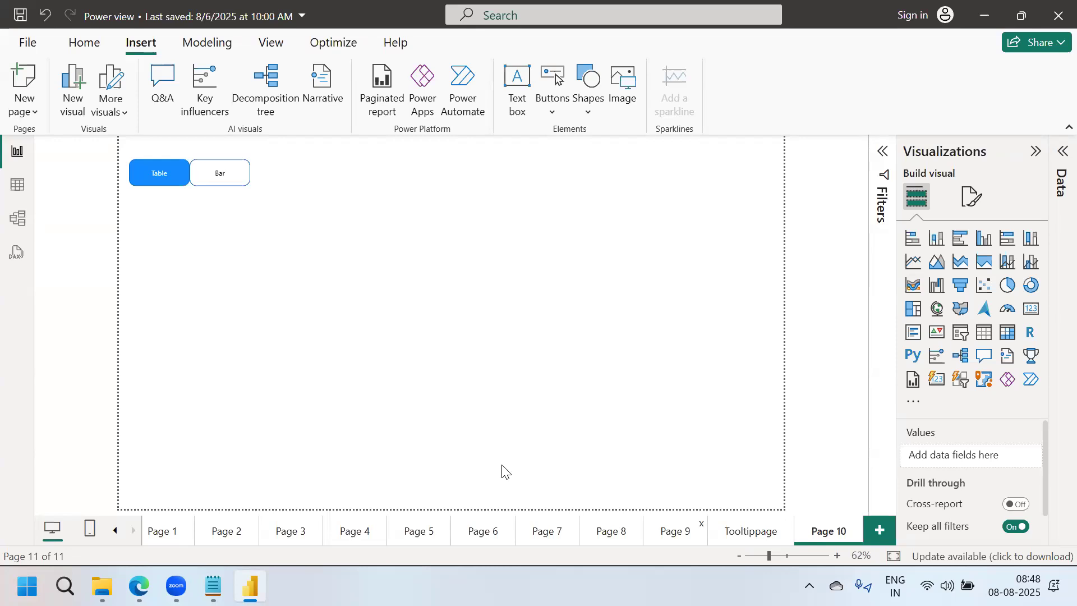
# Look through Page 9 and Tooltippage and return to Page 8 with the bookmark buttons.
pyautogui.click(675, 532)
pyautogui.click(752, 531)
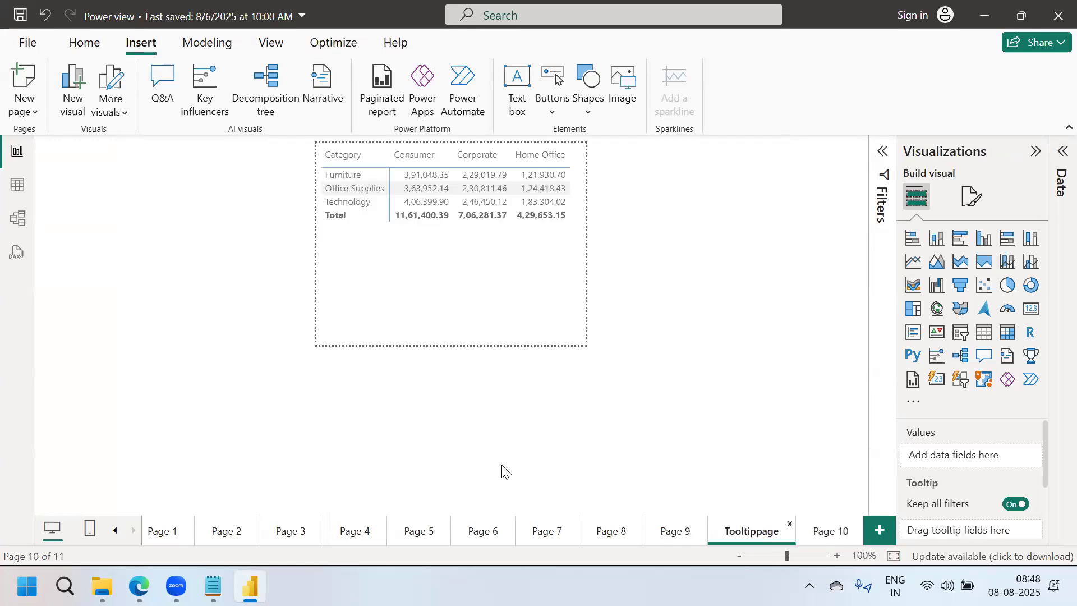
pyautogui.click(612, 531)
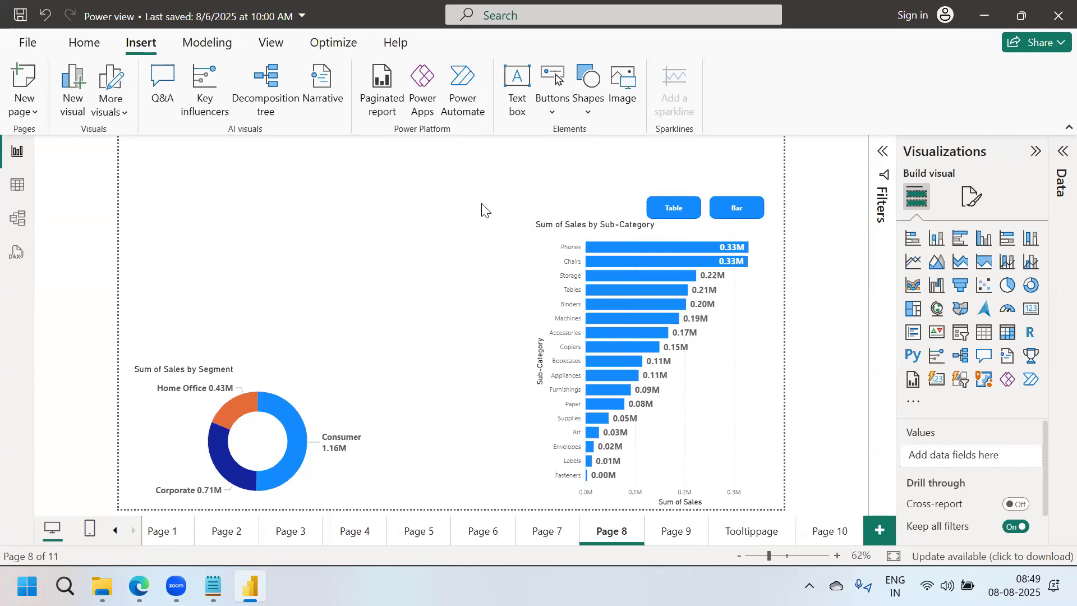
# Switch Page 8 to the table view with its Table button and check the list of bookmarks.
pyautogui.keyDown('ctrl'); pyautogui.click(690, 214); pyautogui.keyUp('ctrl')
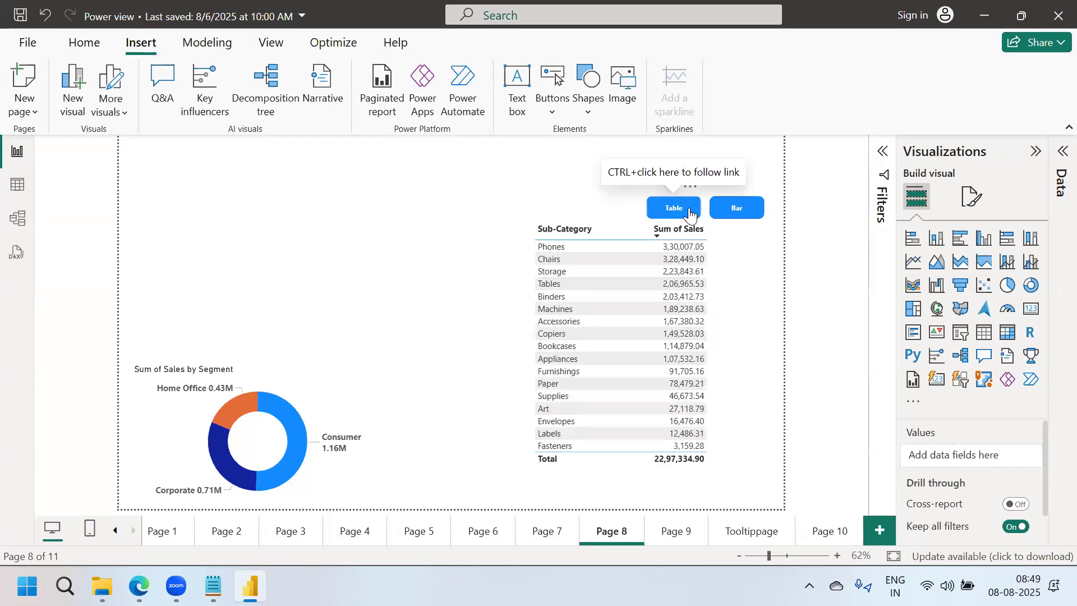
pyautogui.click(268, 39)
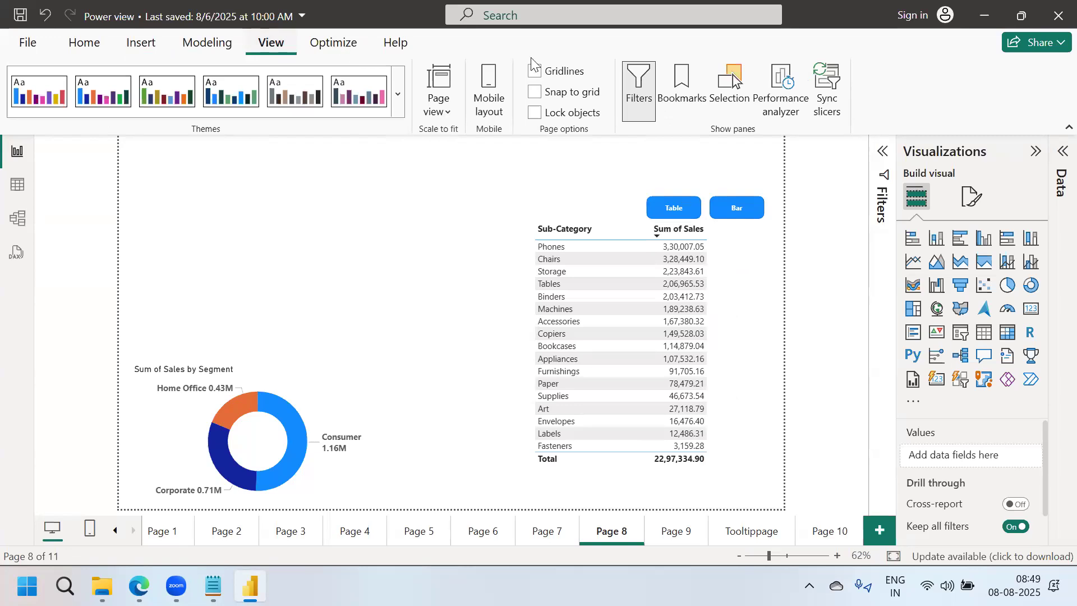
pyautogui.click(690, 101)
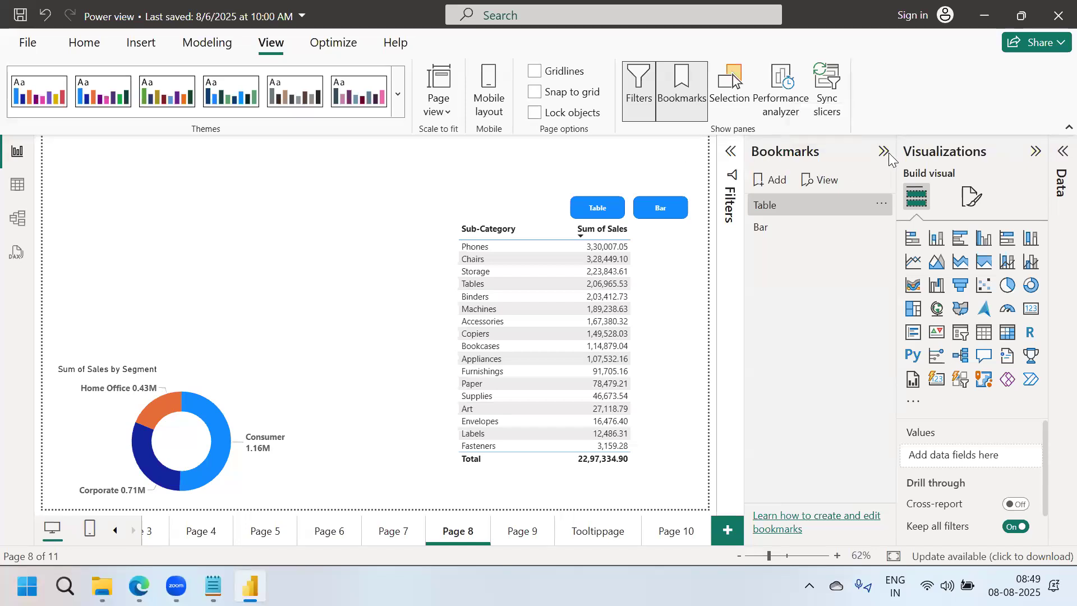
pyautogui.click(678, 102)
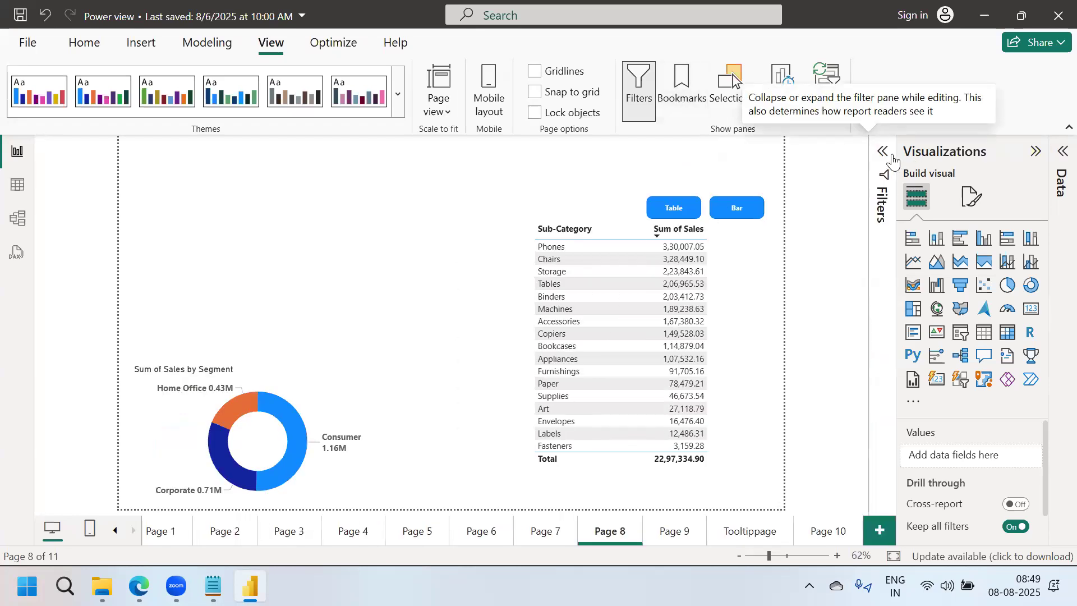
# Review the Table and Bar toggle mock-up on Page 10 and return to Page 8.
pyautogui.click(829, 531)
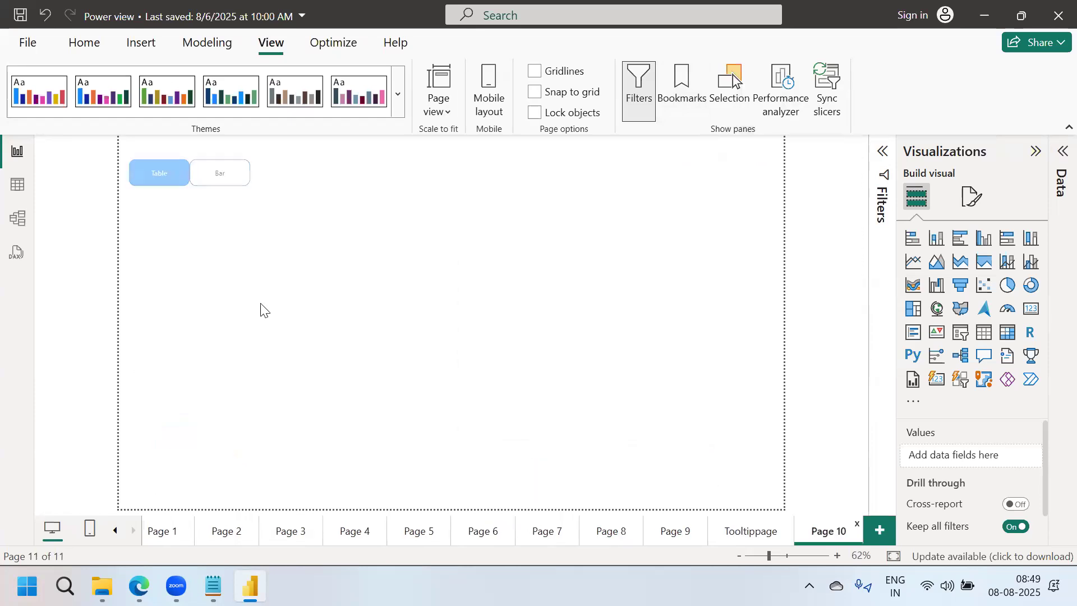
pyautogui.click(238, 177)
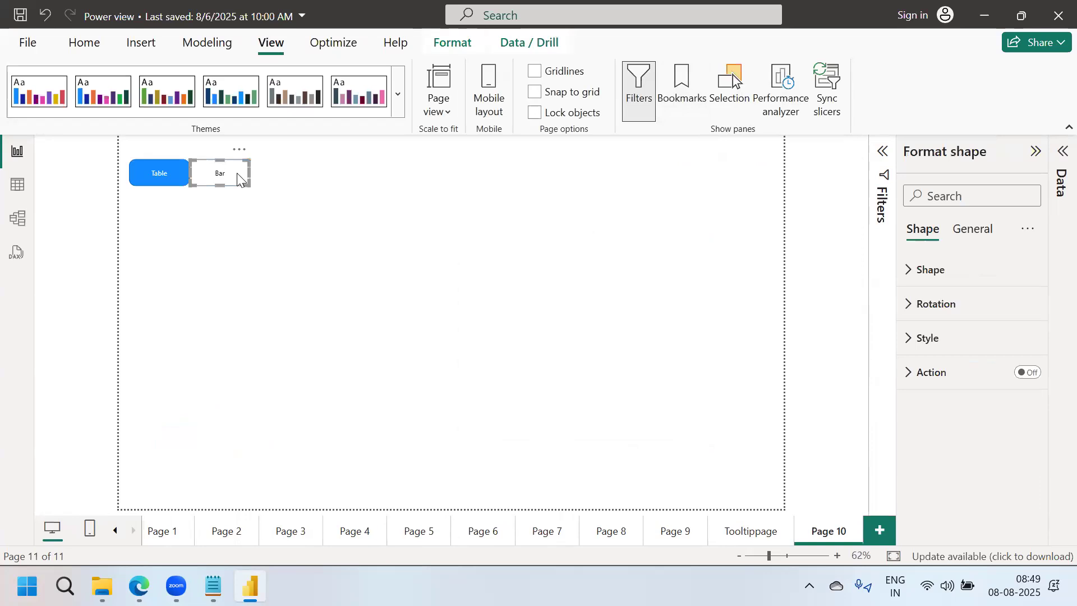
pyautogui.click(611, 531)
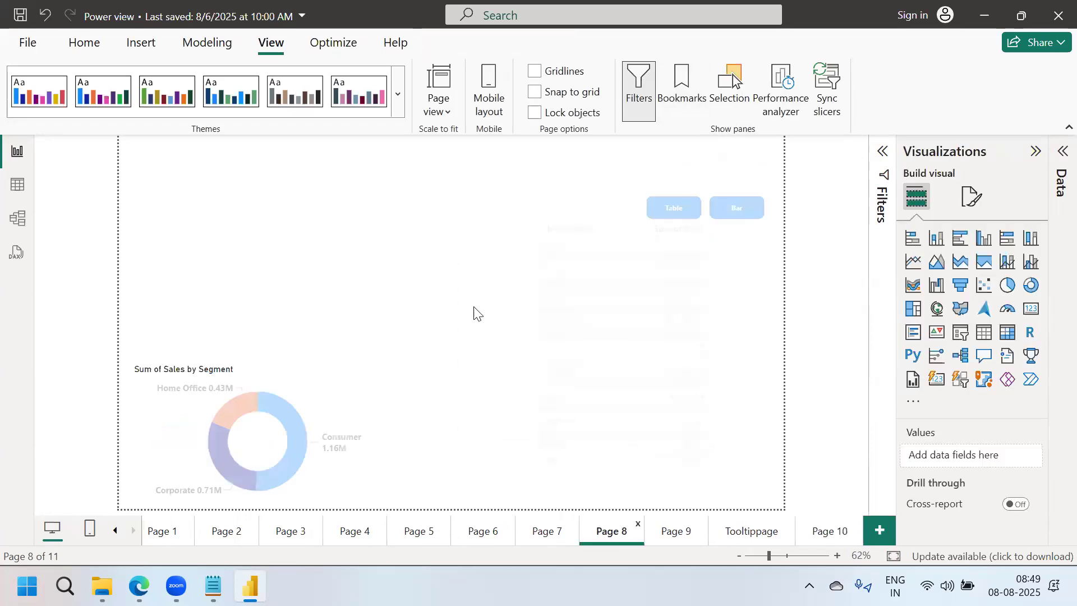
# Insert a rounded rectangle about 129 wide and 79 high in the empty upper-left area of Page 8.
pyautogui.click(151, 52)
pyautogui.click(583, 115)
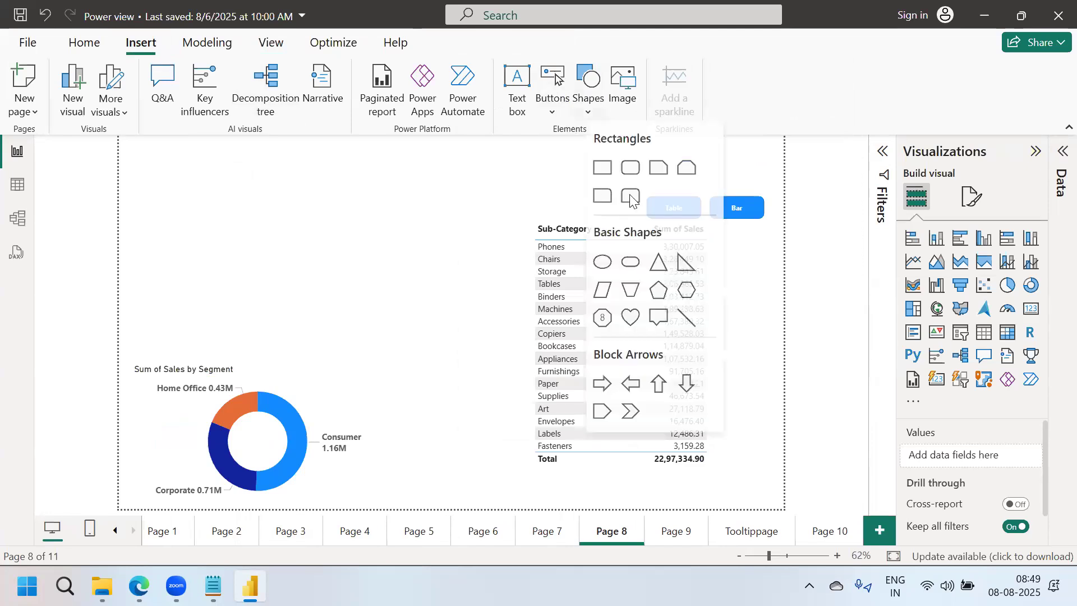
pyautogui.click(632, 166)
pyautogui.moveTo(379, 278); pyautogui.dragTo(198, 175)
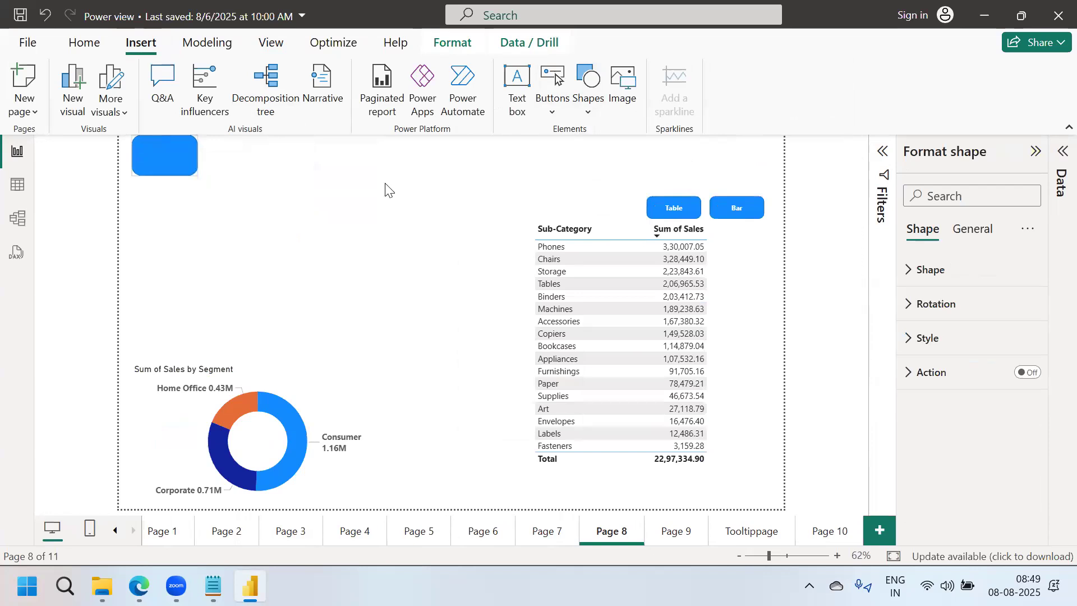
# Match the new rounded rectangle to the blue Table button's size, with height 43 and width 105.
pyautogui.click(687, 211)
pyautogui.click(973, 229)
pyautogui.click(940, 270)
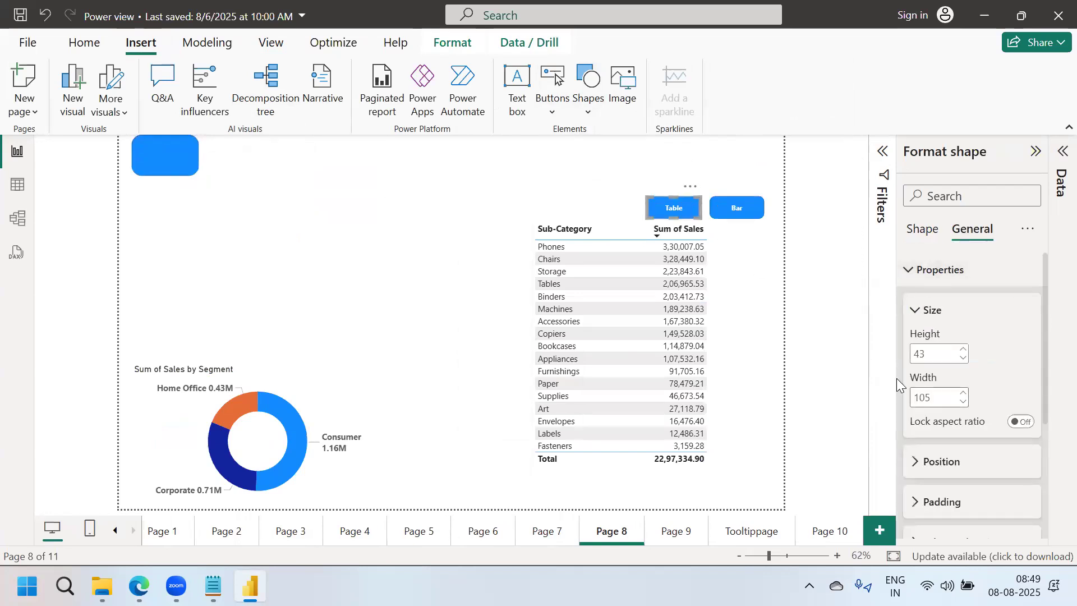
pyautogui.click(165, 147)
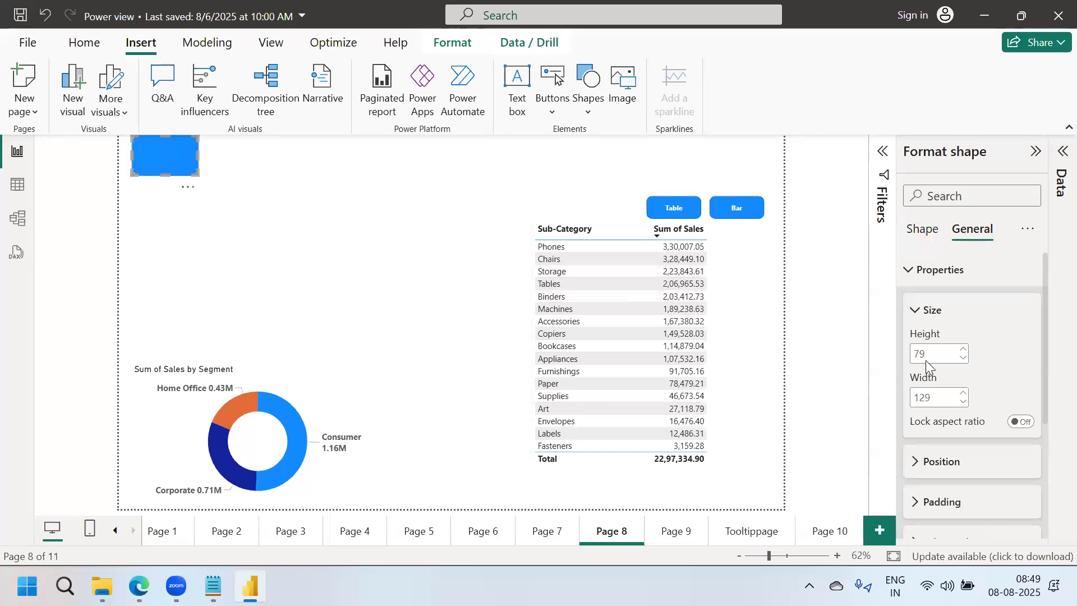
pyautogui.doubleClick(927, 359)
pyautogui.write('43')
pyautogui.doubleClick(934, 397)
pyautogui.write('105')
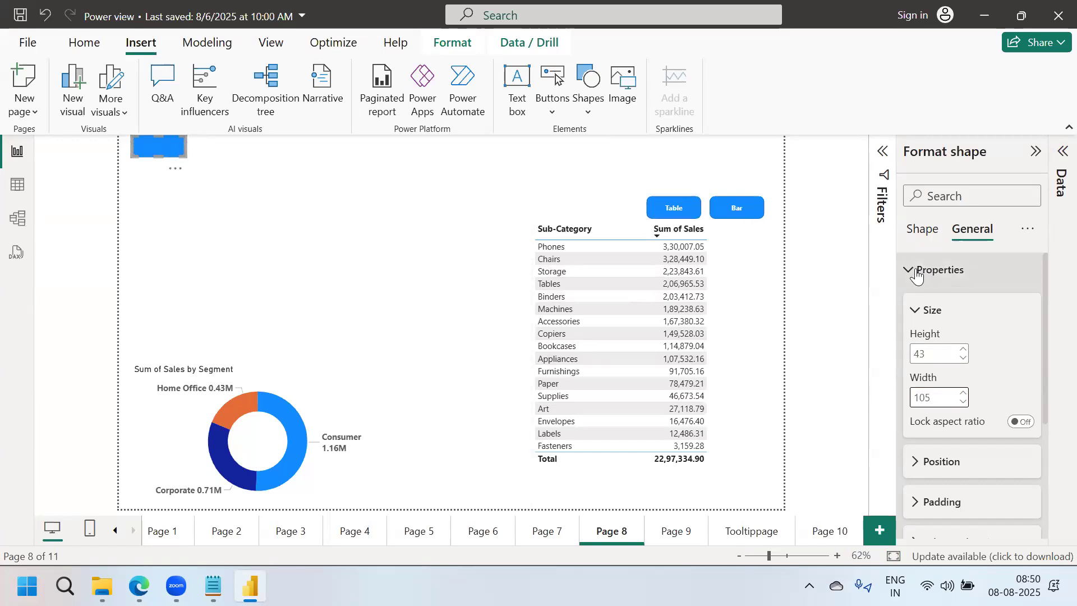
pyautogui.click(939, 272)
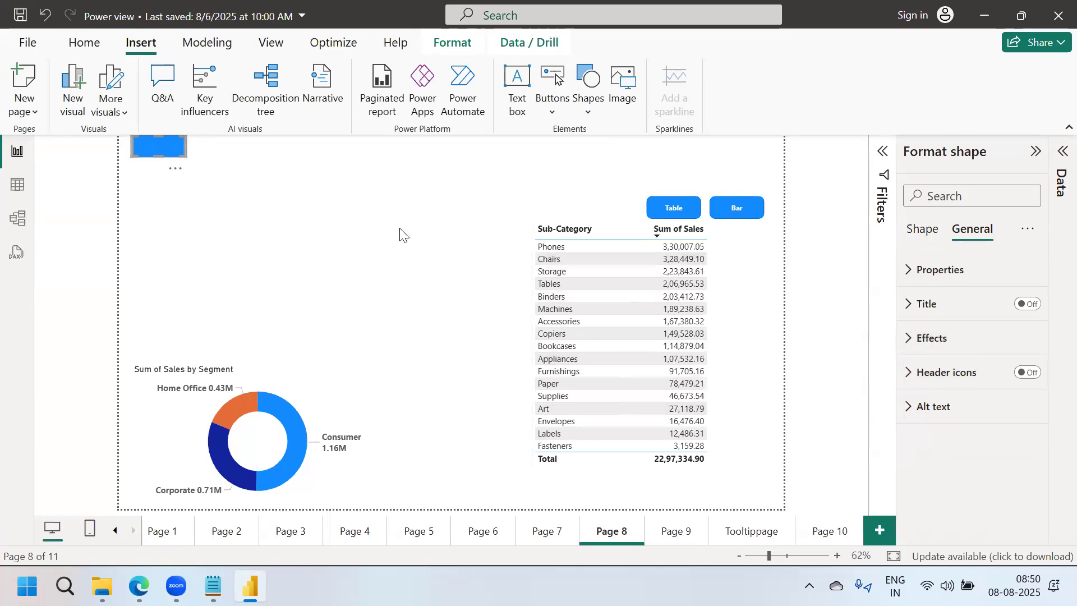
# Set the fill color of the new rounded rectangle to white.
pyautogui.click(922, 229)
pyautogui.click(911, 341)
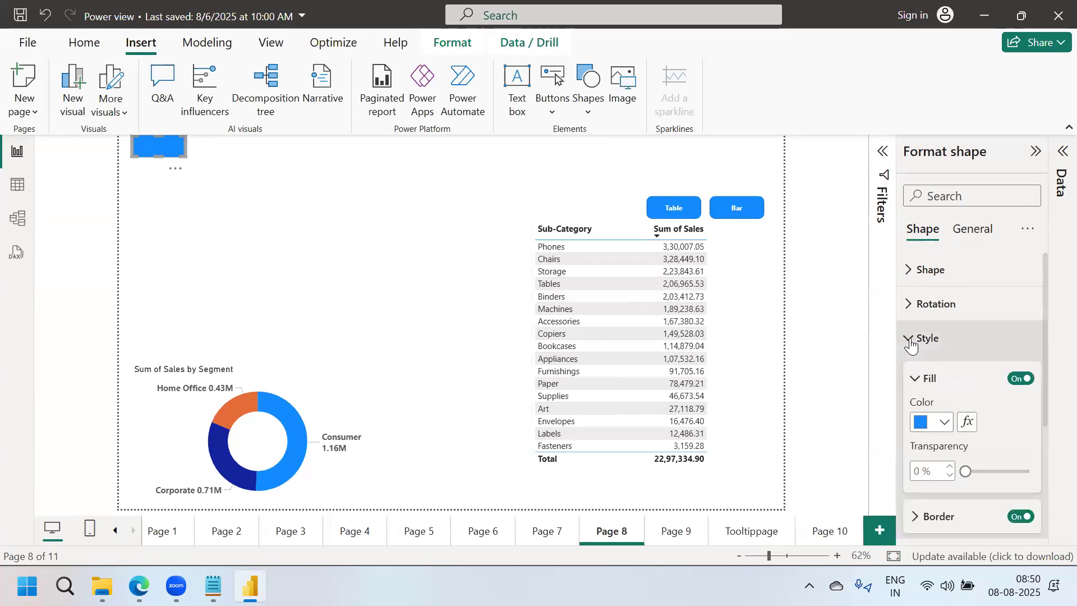
pyautogui.click(924, 422)
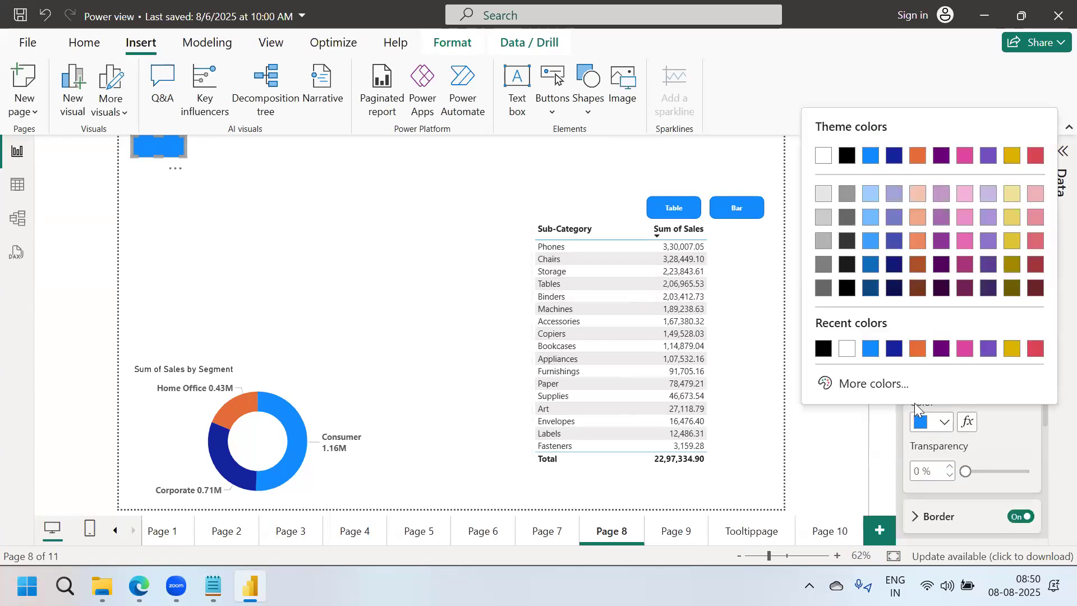
pyautogui.click(847, 348)
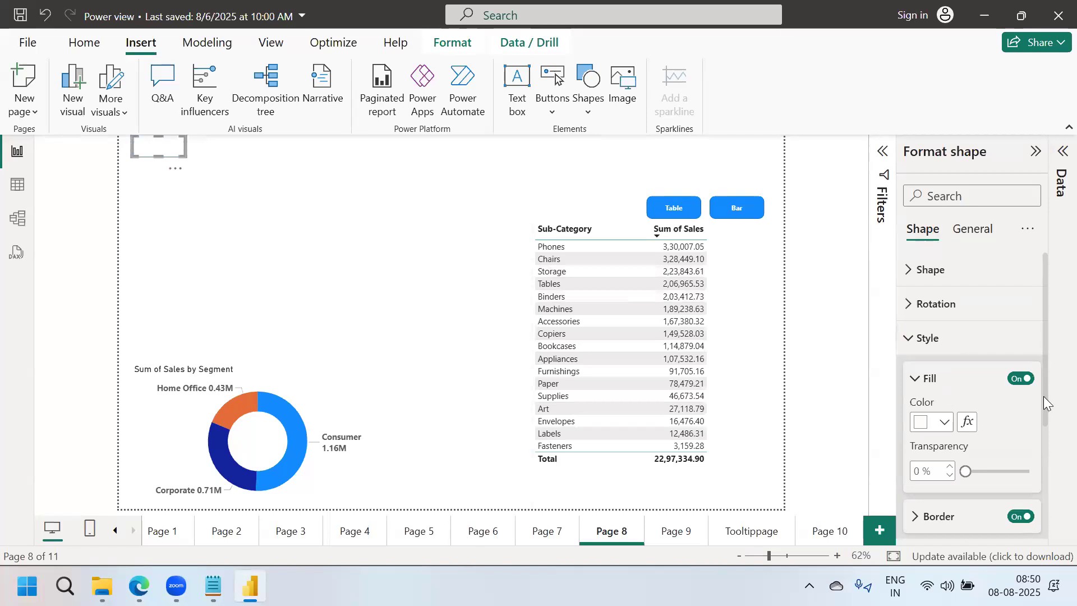
# Turn on text for the white rounded rectangle and label it "Table".
pyautogui.scroll(-1, 1047, 432)
pyautogui.scroll(-1, 1047, 432)
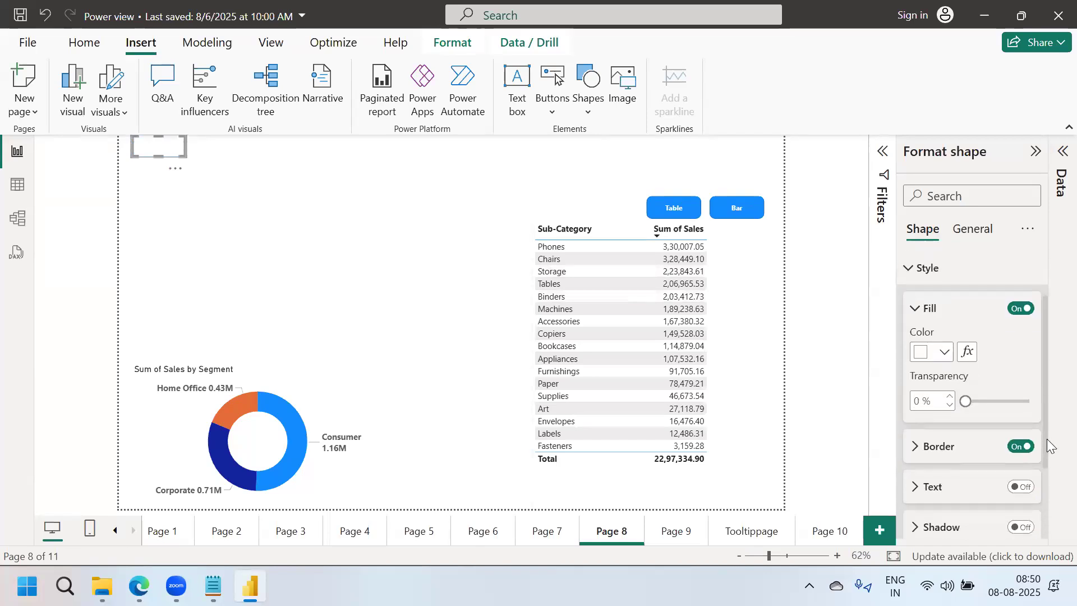
pyautogui.click(1022, 487)
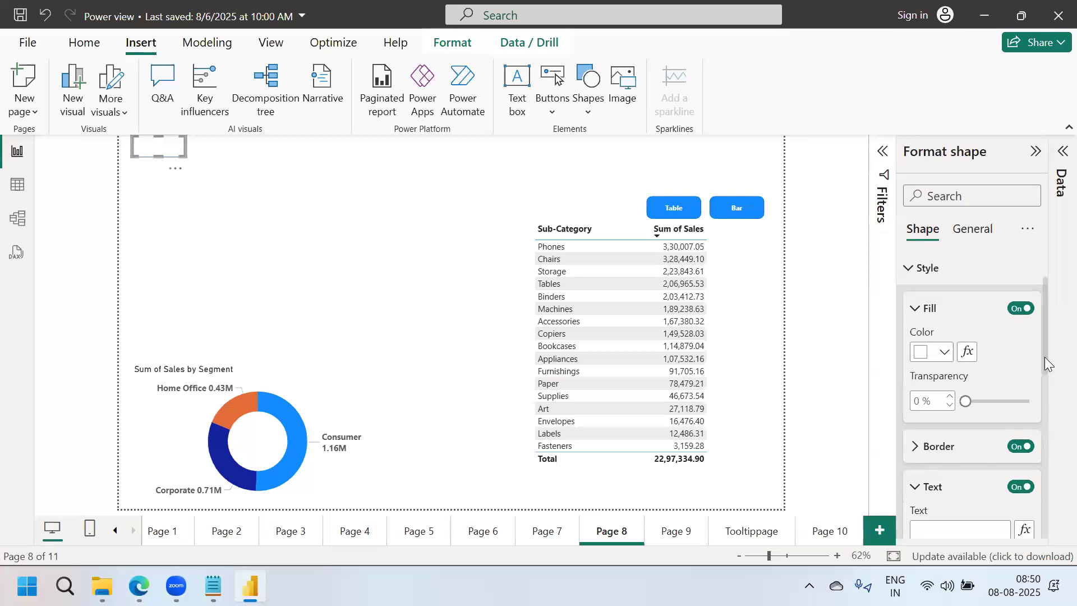
pyautogui.scroll(-2, 1053, 393)
pyautogui.click(938, 391)
pyautogui.write('Table')
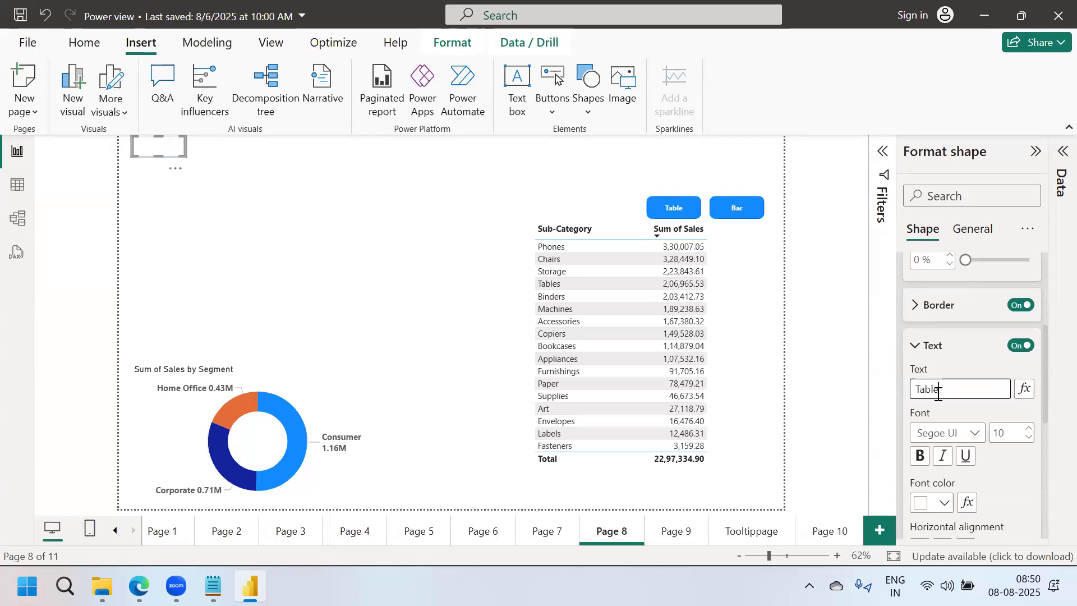
# Format the white button's "Table" label in Segoe UI Bold with a black font color.
pyautogui.click(973, 430)
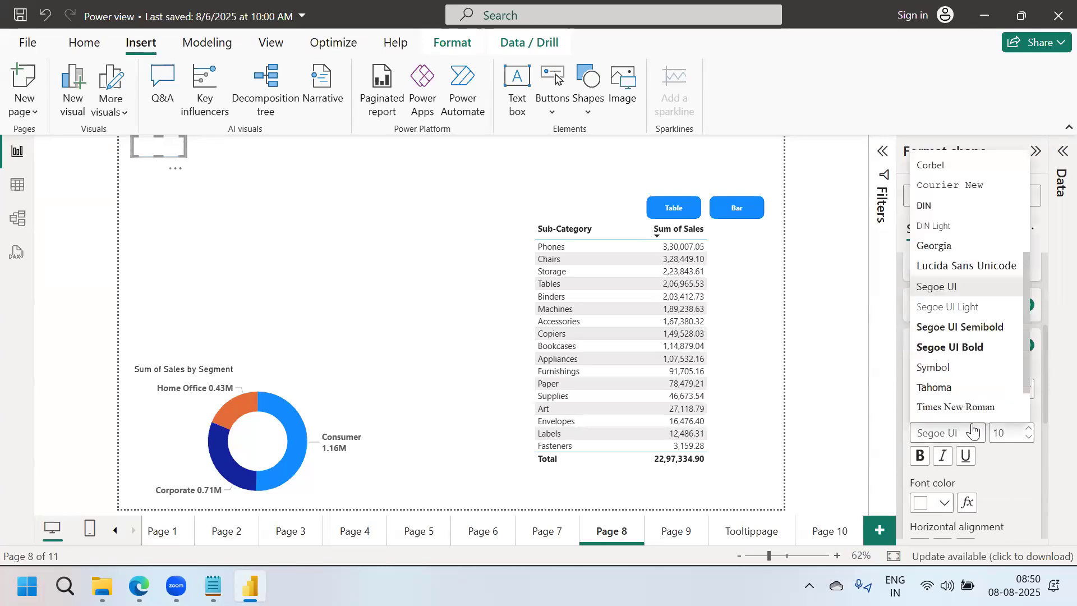
pyautogui.click(953, 347)
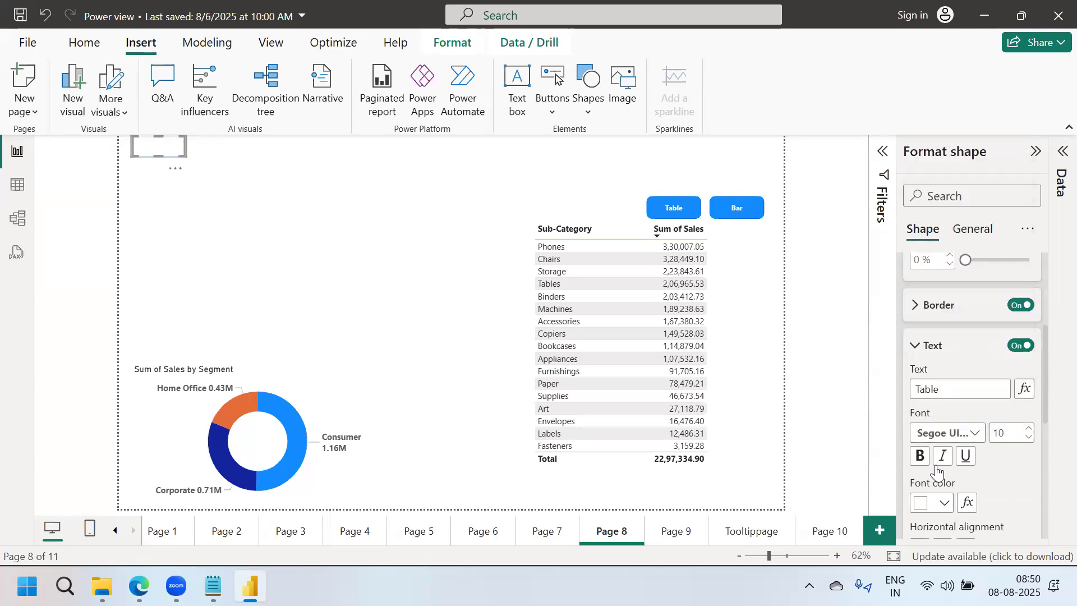
pyautogui.click(931, 503)
pyautogui.click(849, 439)
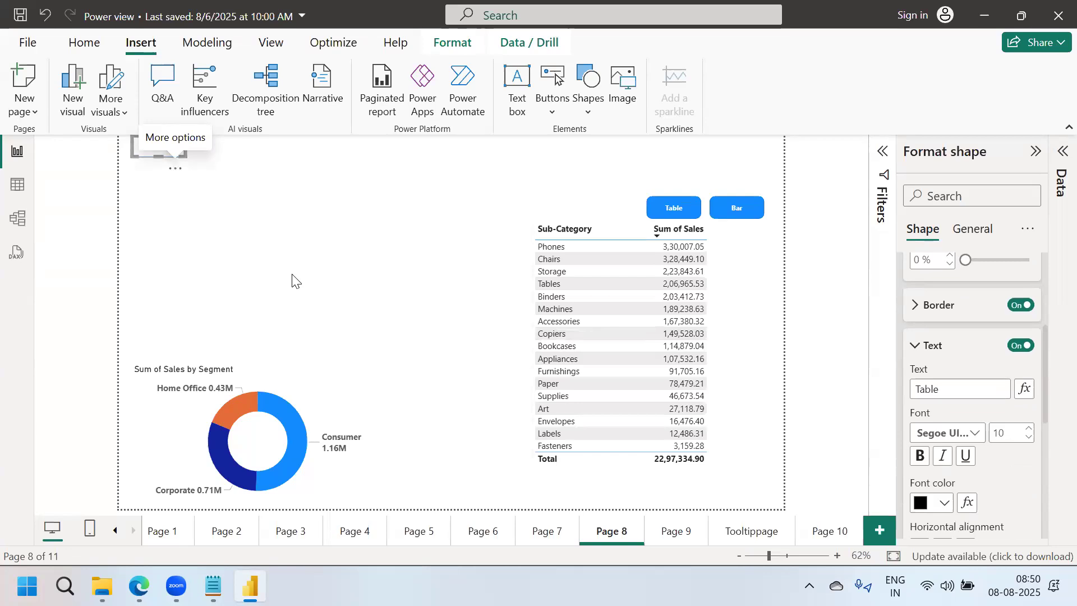
# Duplicate the white Table button, place the copy just to its right, and change the copy's label to "Bar".
pyautogui.hotkey('ctrl', 'v')
pyautogui.moveTo(181, 177); pyautogui.dragTo(239, 166)
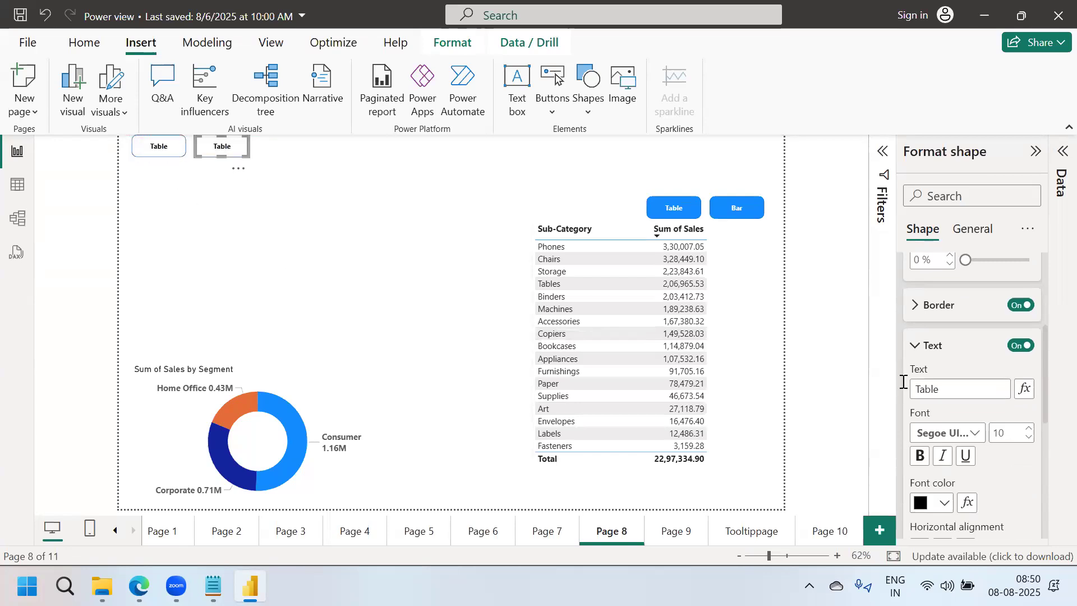
pyautogui.moveTo(946, 389); pyautogui.dragTo(854, 397)
pyautogui.write('Bar')
pyautogui.click(328, 229)
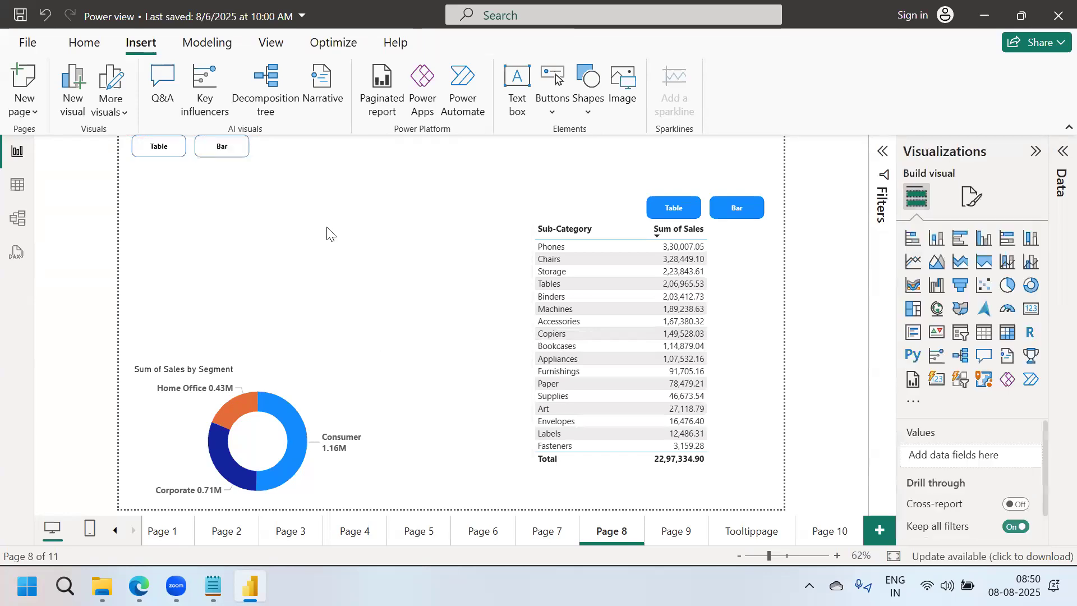
# Move the white Table and Bar buttons together so they sit directly above the matching blue buttons.
pyautogui.click(166, 160)
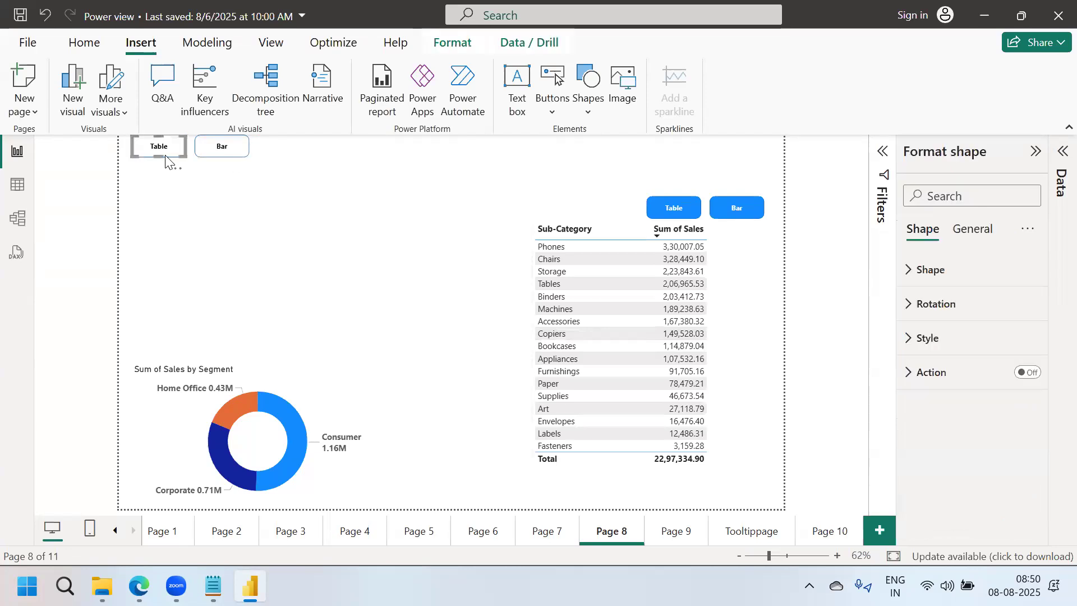
pyautogui.keyDown('ctrl'); pyautogui.click(233, 151); pyautogui.keyUp('ctrl')
pyautogui.moveTo(233, 147); pyautogui.dragTo(753, 187)
pyautogui.click(584, 189)
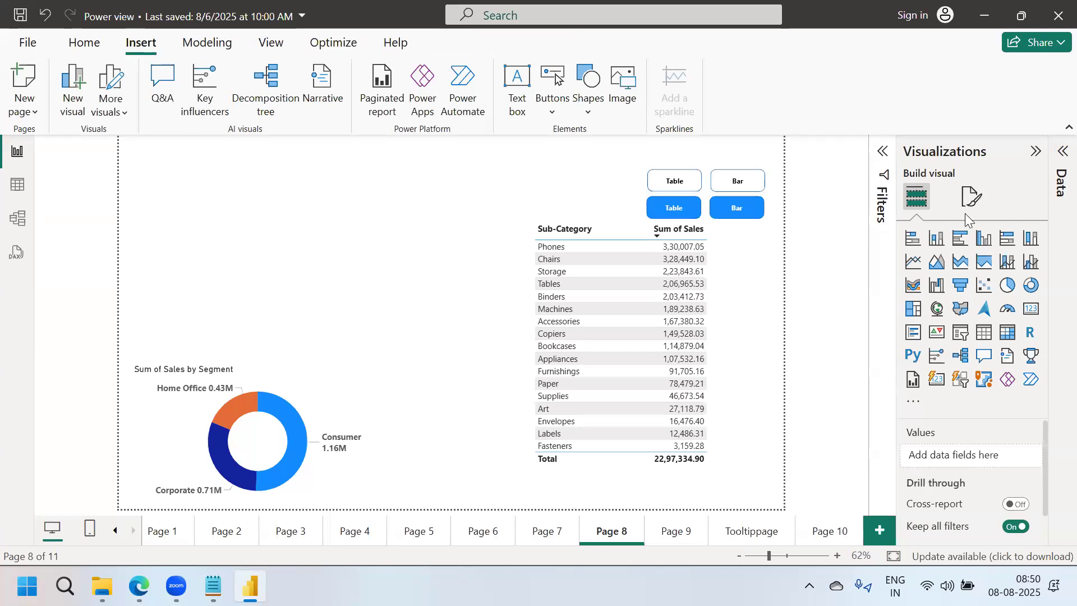
# Bring up the bookmark list and the page's layer order, and hide the blue Bar button.
pyautogui.click(270, 42)
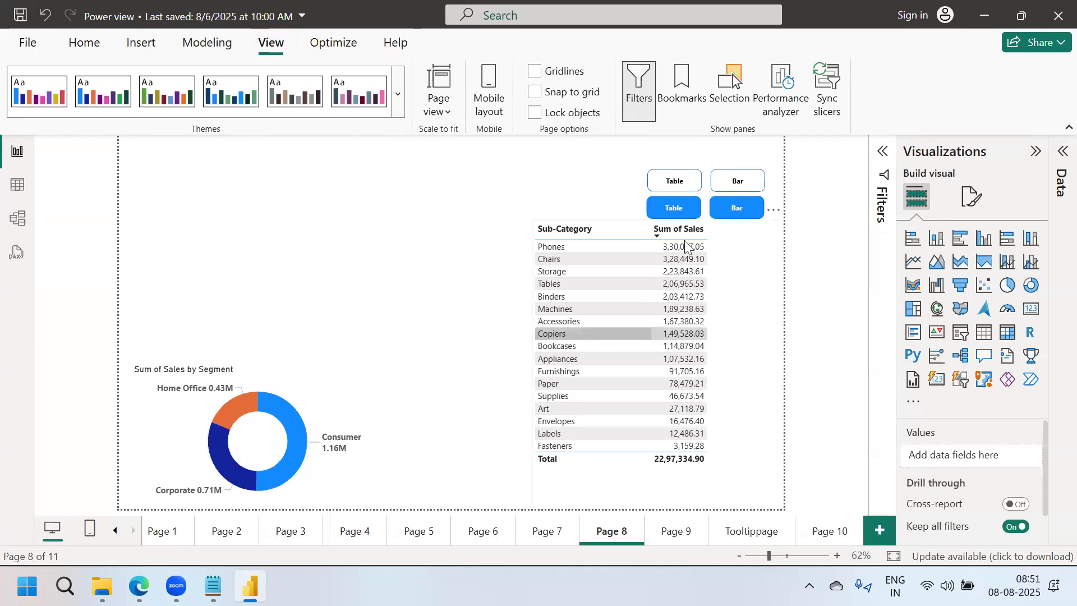
pyautogui.click(683, 95)
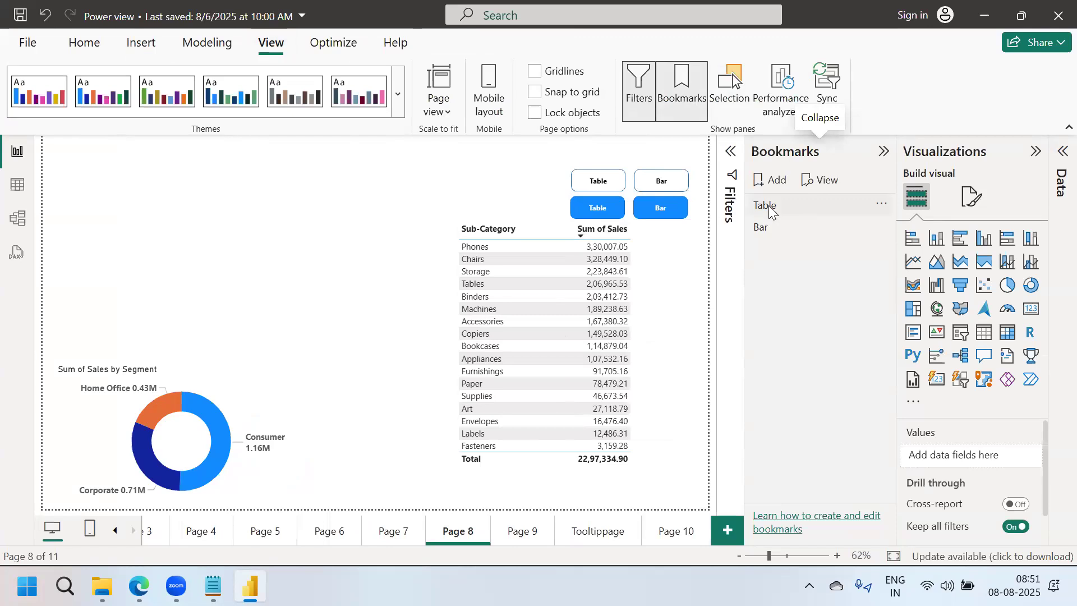
pyautogui.click(722, 95)
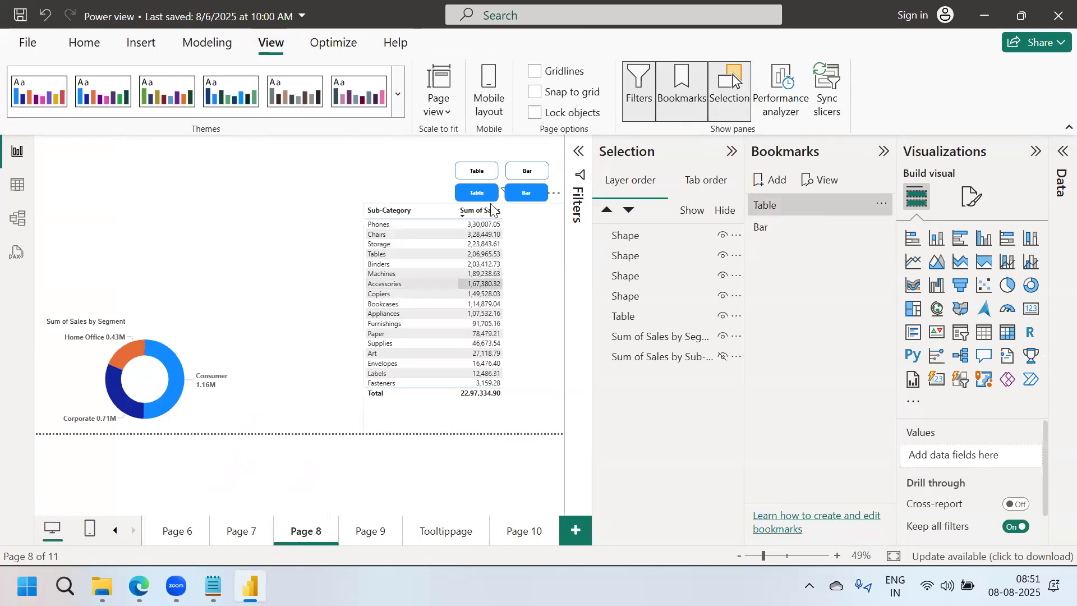
pyautogui.click(528, 195)
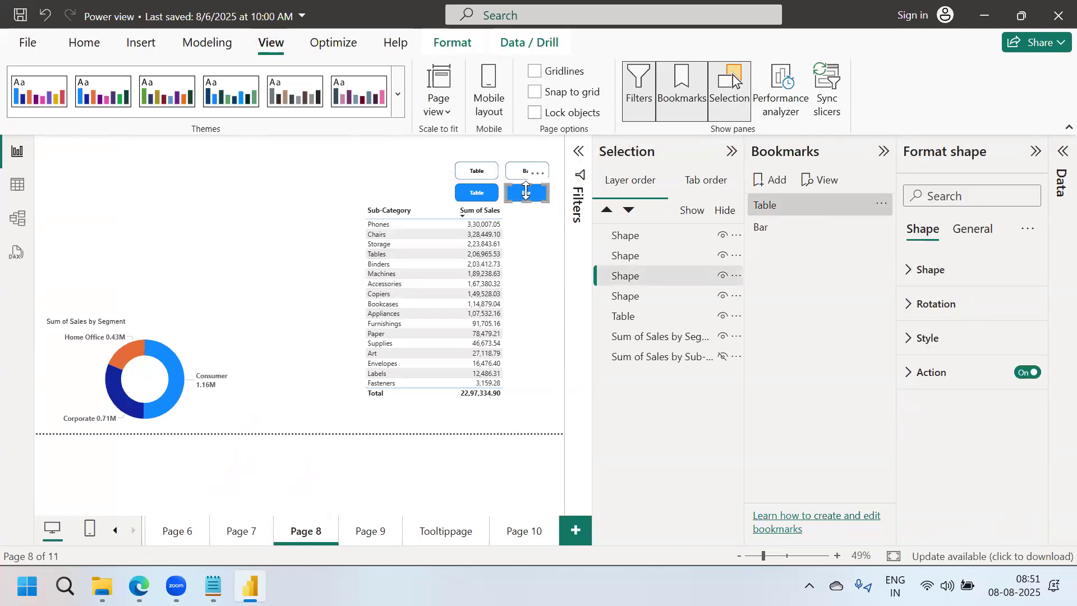
pyautogui.click(723, 276)
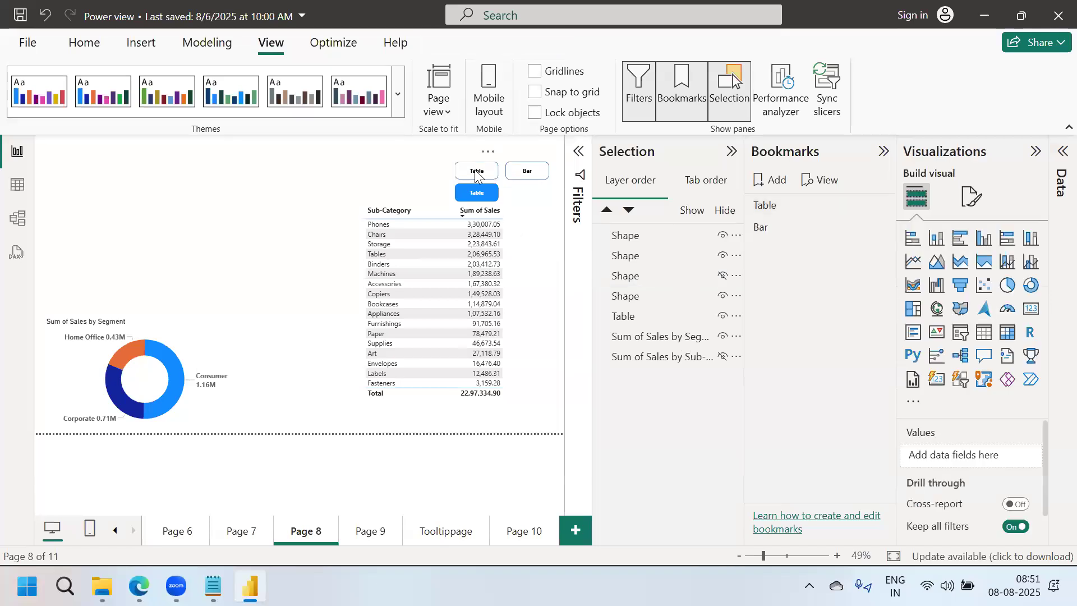
# Hide the white Table button and update the Table bookmark with the current visibility.
pyautogui.click(476, 175)
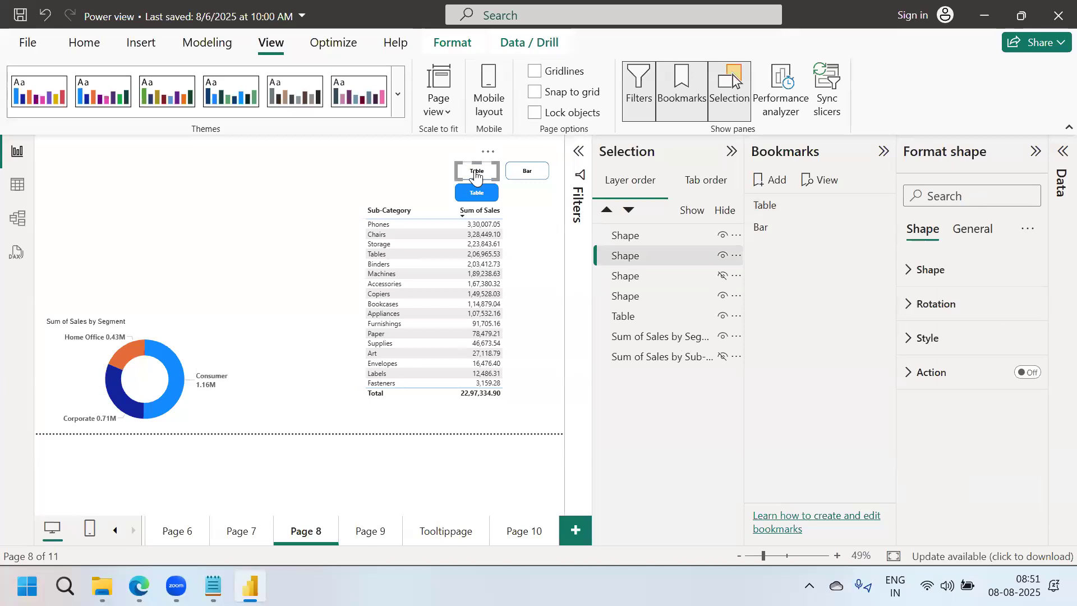
pyautogui.click(723, 257)
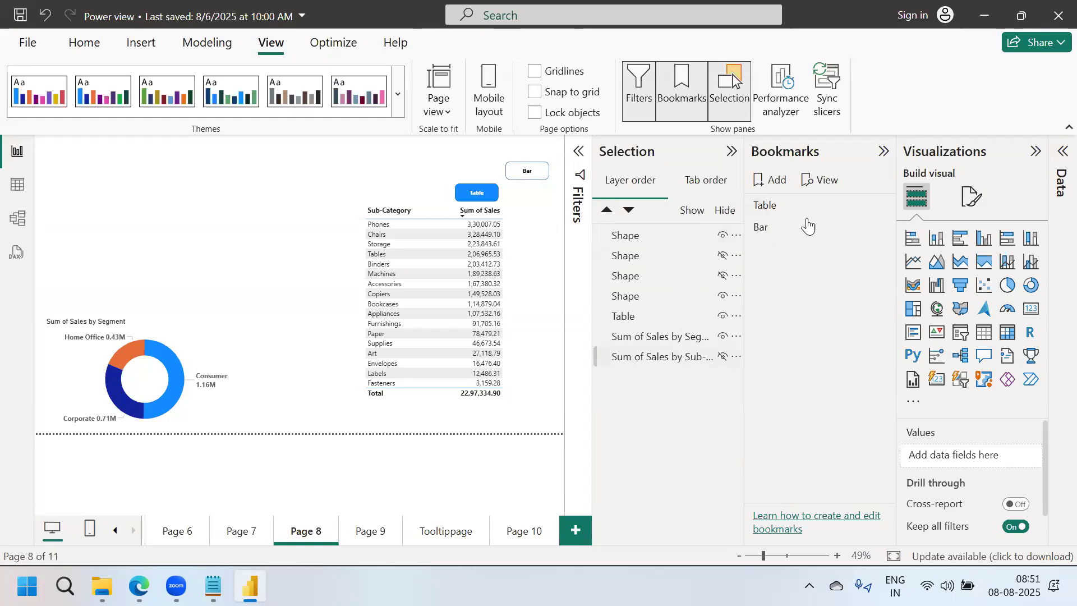
pyautogui.click(882, 204)
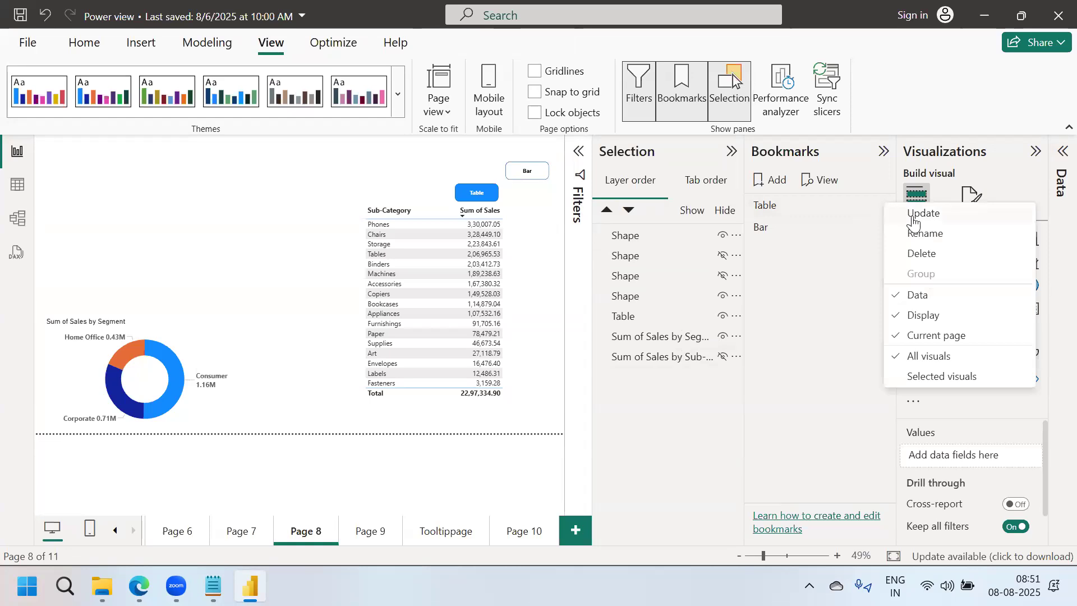
pyautogui.click(913, 216)
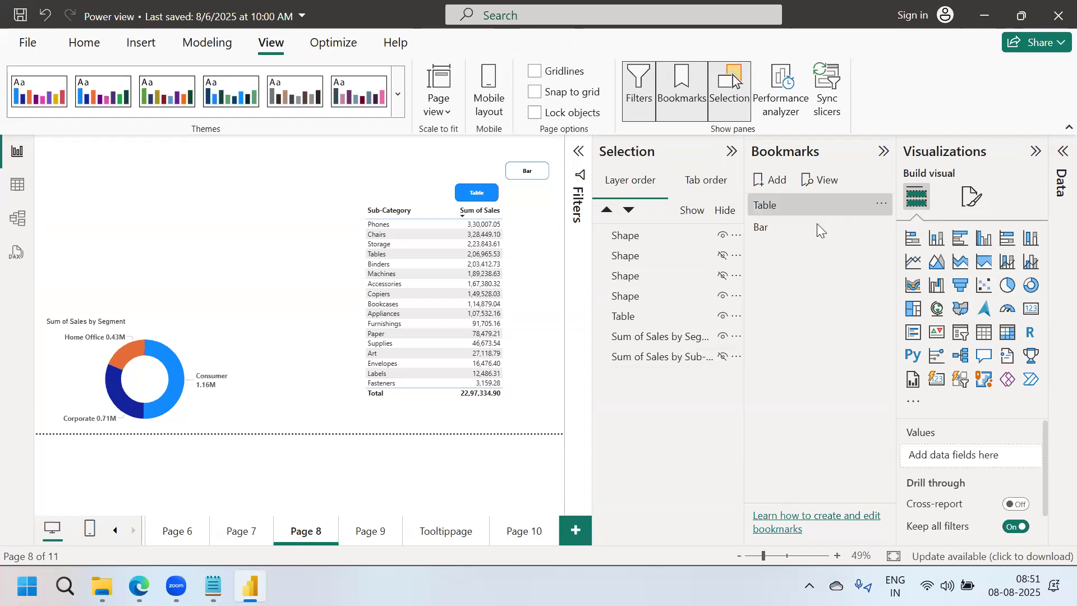
# Apply the Bar bookmark and hide the blue Table button.
pyautogui.click(794, 207)
pyautogui.click(769, 229)
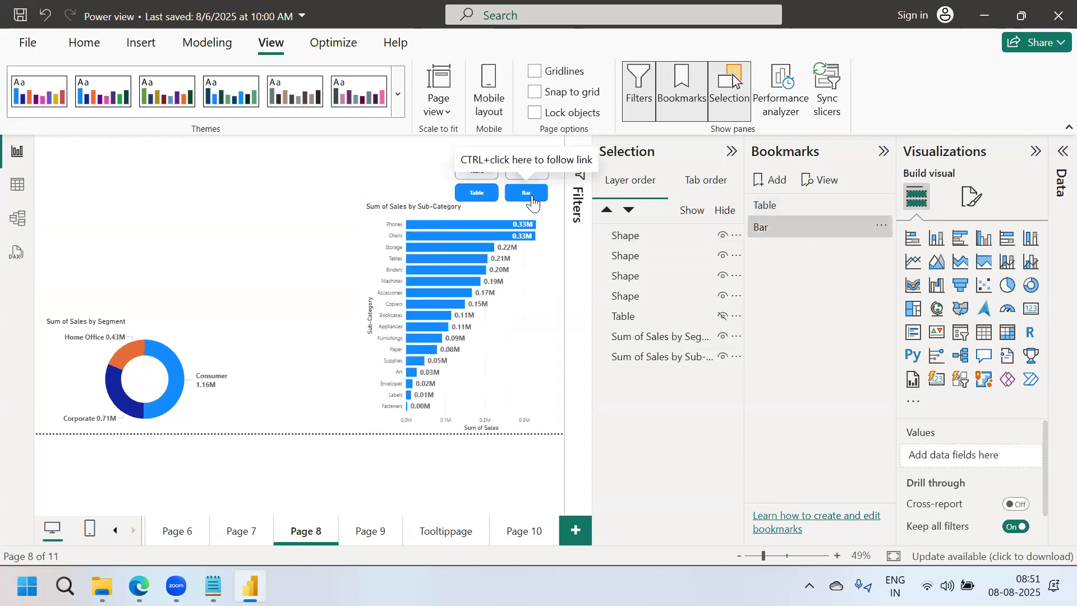
pyautogui.click(704, 296)
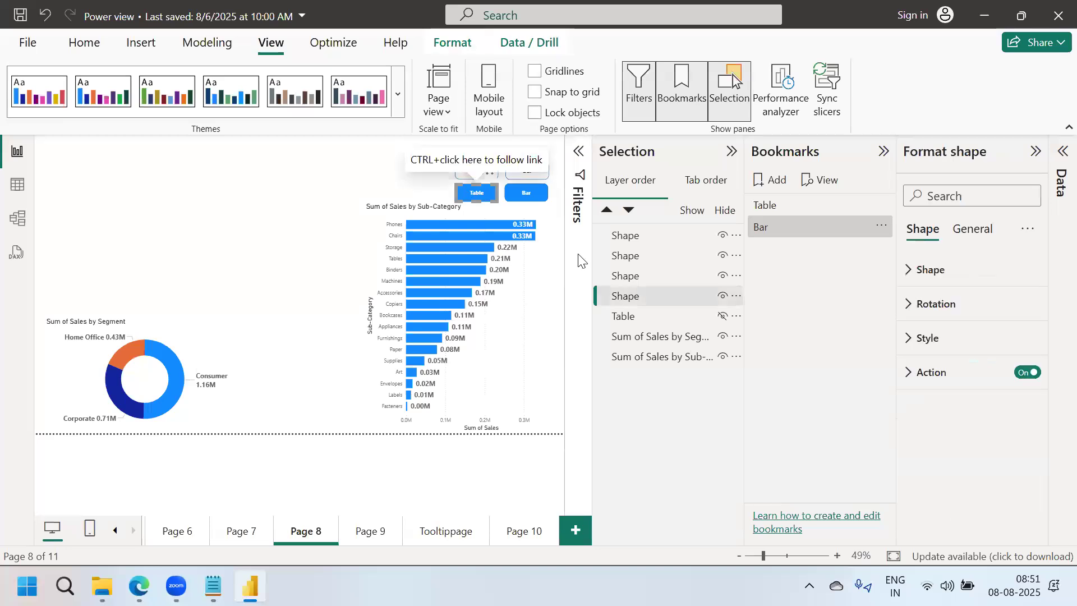
pyautogui.click(720, 299)
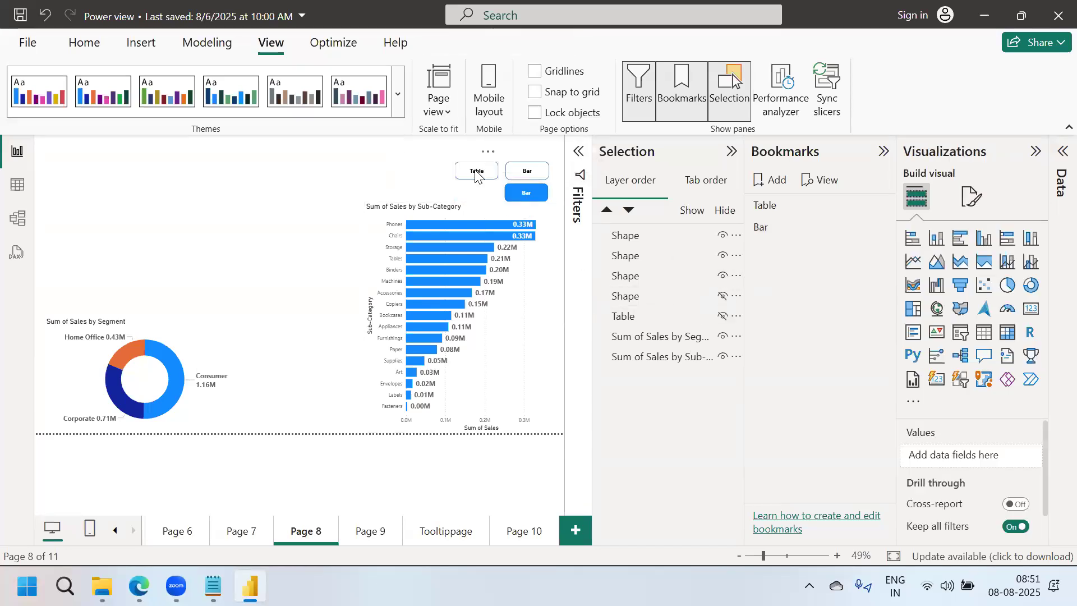
# Hide the white Bar button and update the Bar bookmark with the current visibility.
pyautogui.click(527, 174)
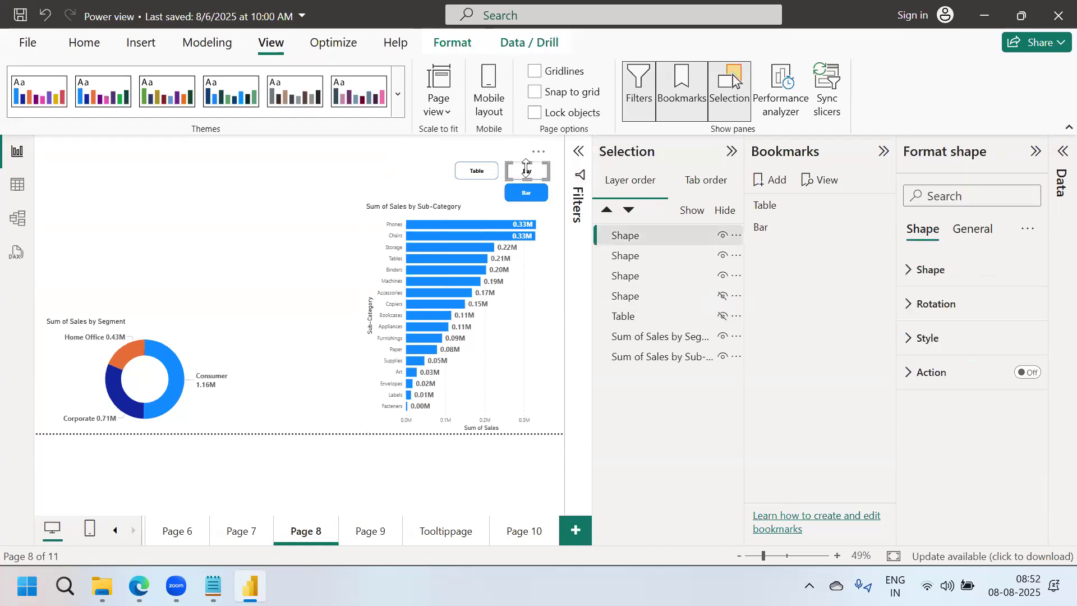
pyautogui.click(723, 236)
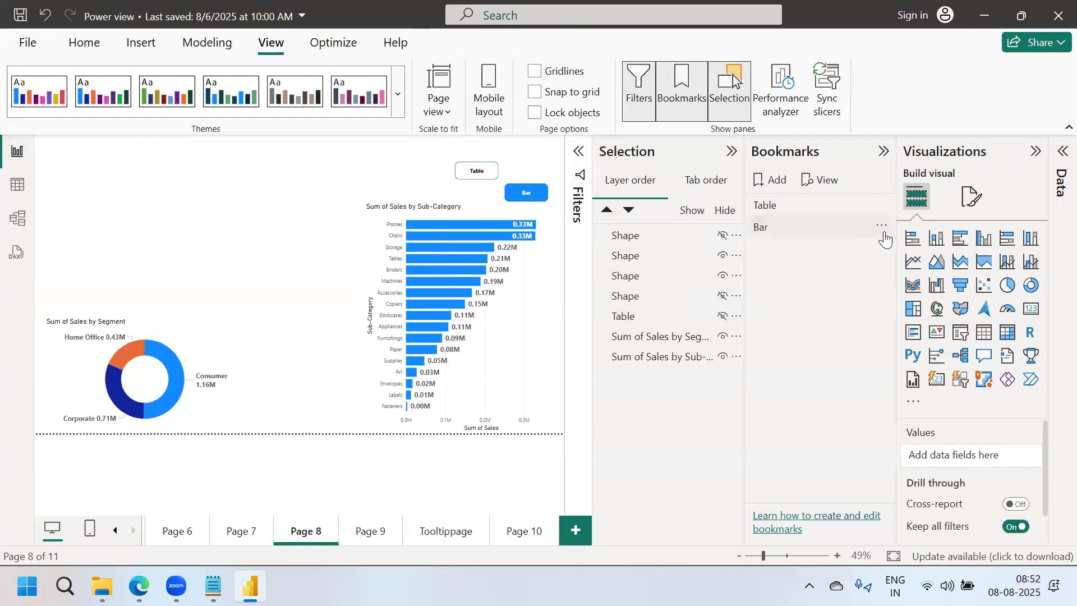
pyautogui.click(883, 226)
pyautogui.click(921, 243)
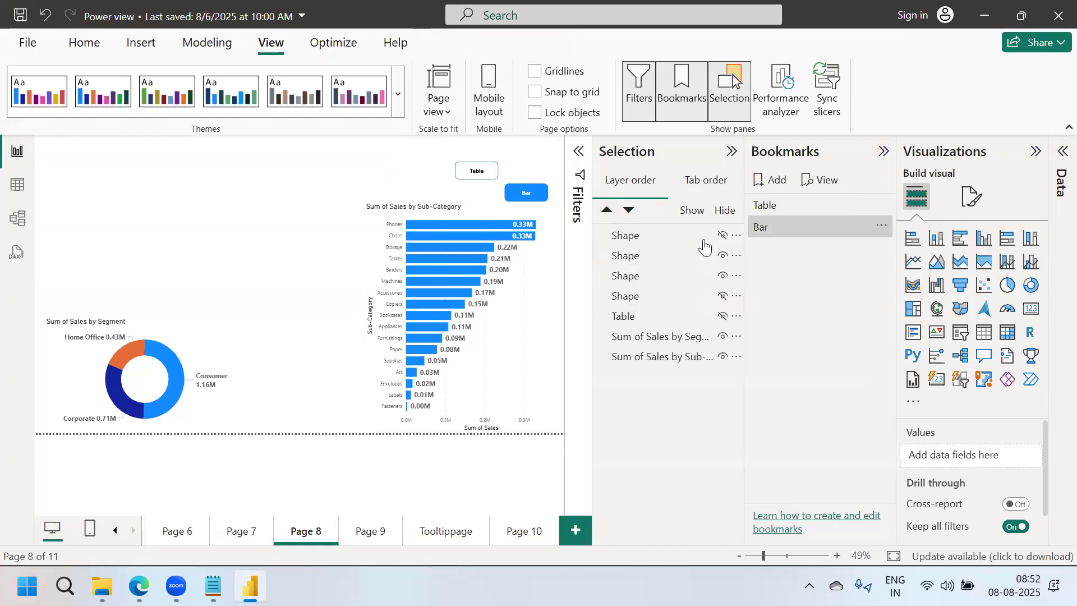
# Show the white Bar and blue Table buttons again, and move both white buttons exactly over their matching blue ones.
pyautogui.click(723, 236)
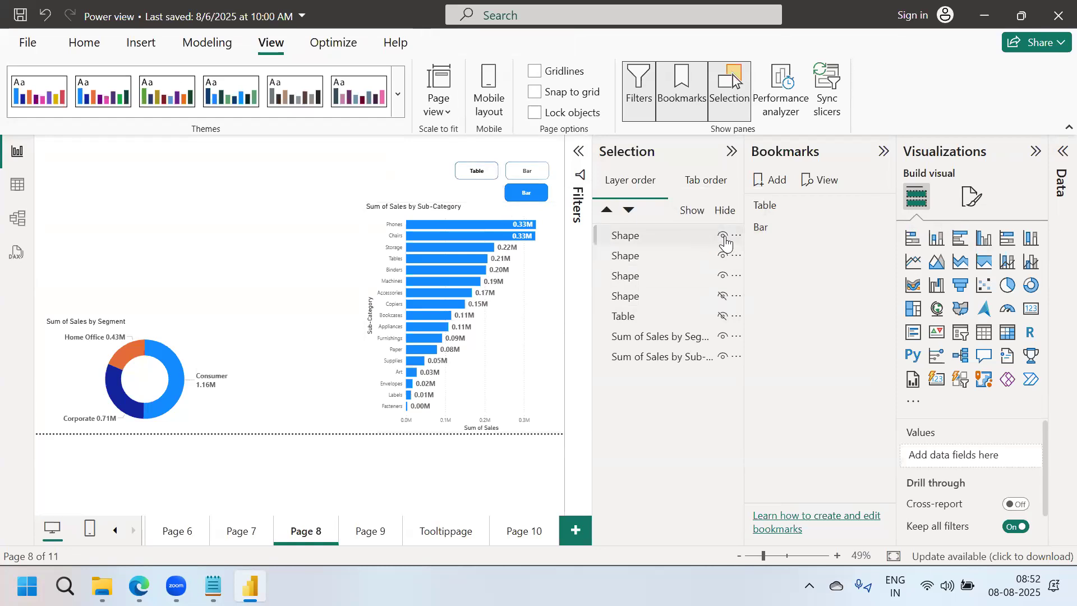
pyautogui.click(724, 297)
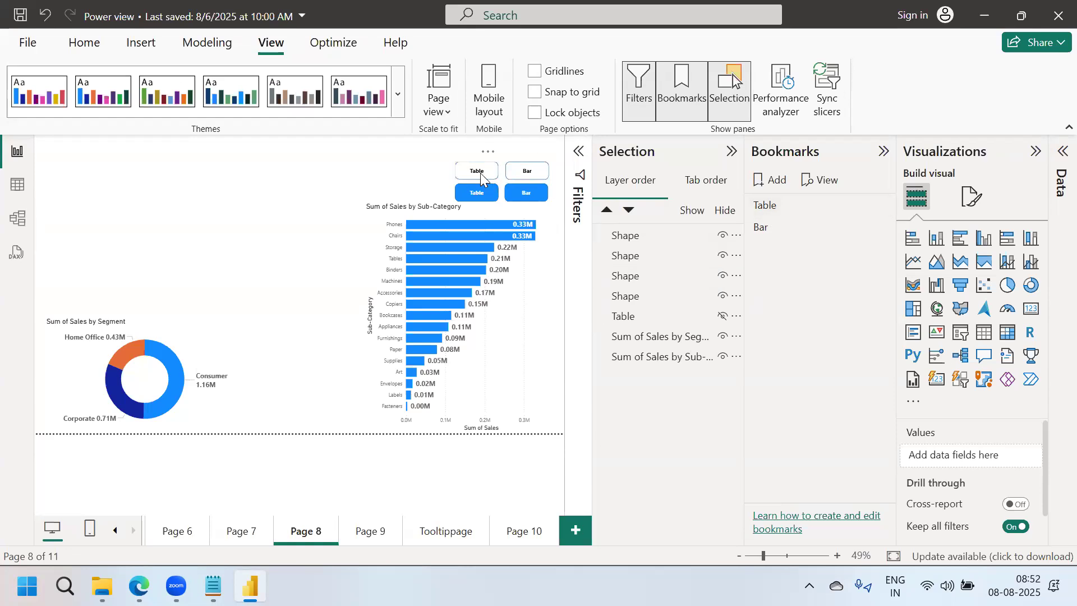
pyautogui.moveTo(481, 178); pyautogui.dragTo(484, 202)
pyautogui.moveTo(542, 175); pyautogui.dragTo(542, 198)
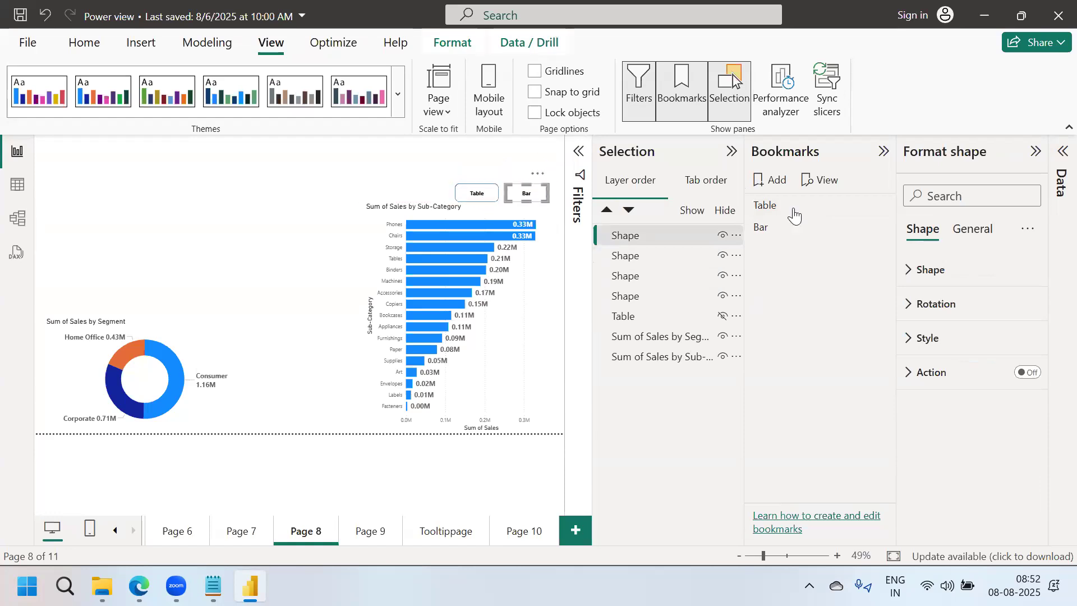
# Apply the Table bookmark and the Bar bookmark in turn to check the overlaid buttons.
pyautogui.click(773, 210)
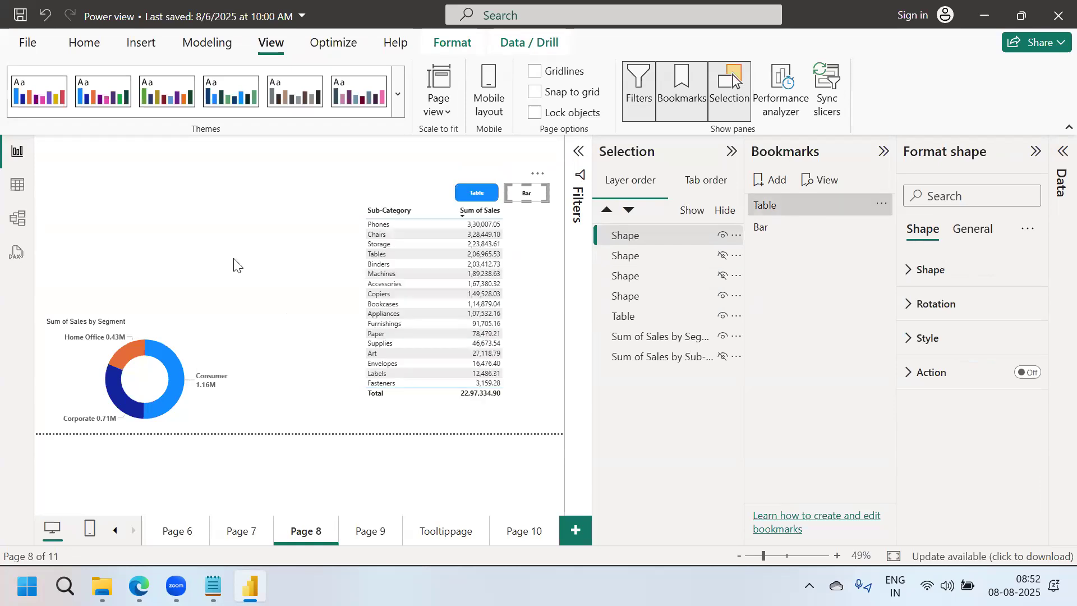
pyautogui.click(223, 243)
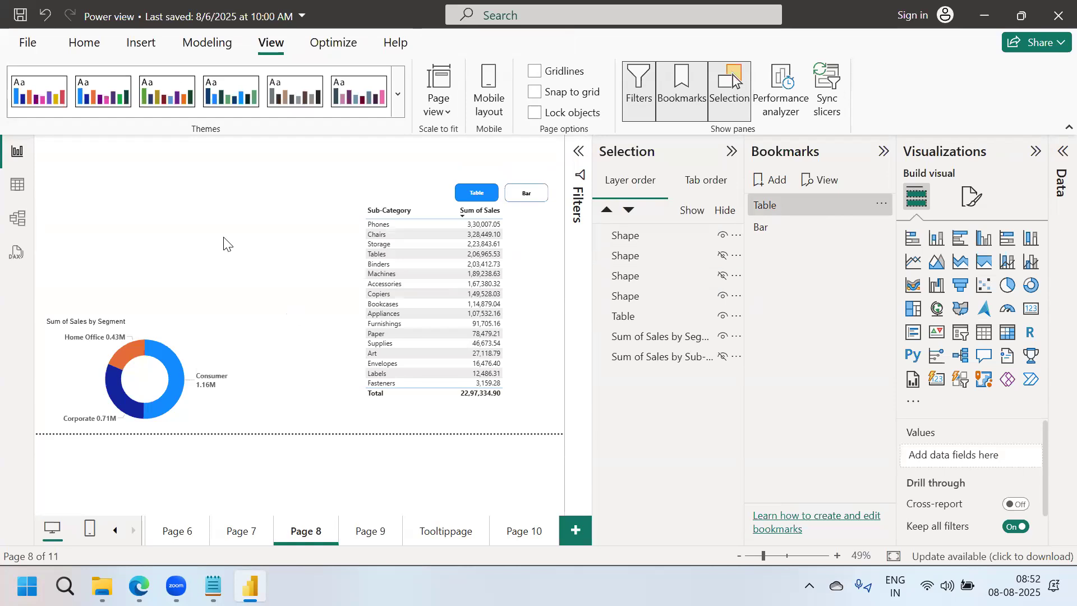
pyautogui.click(762, 228)
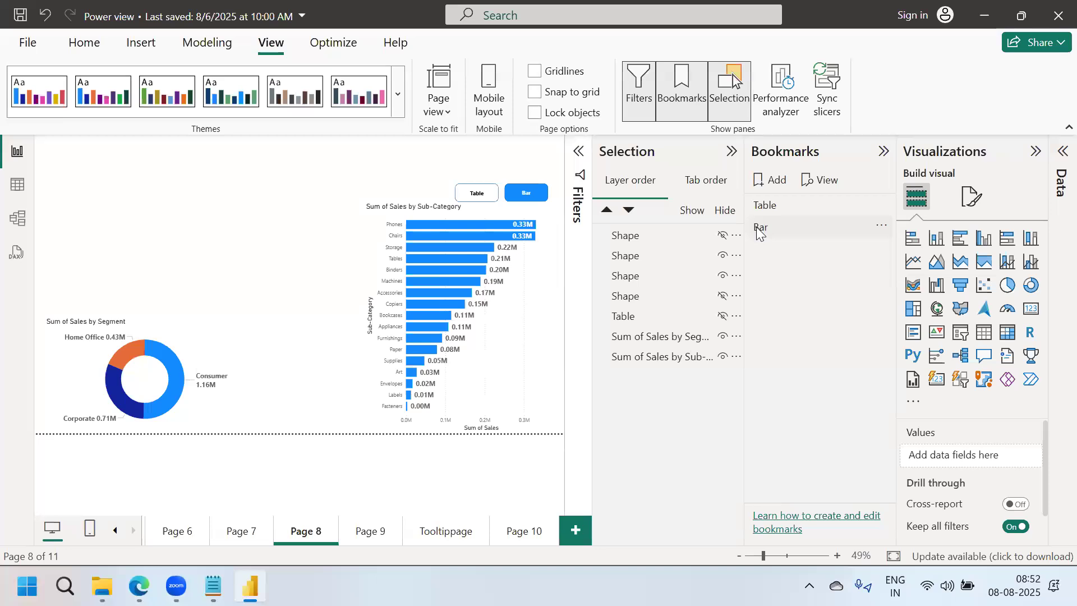
pyautogui.click(763, 230)
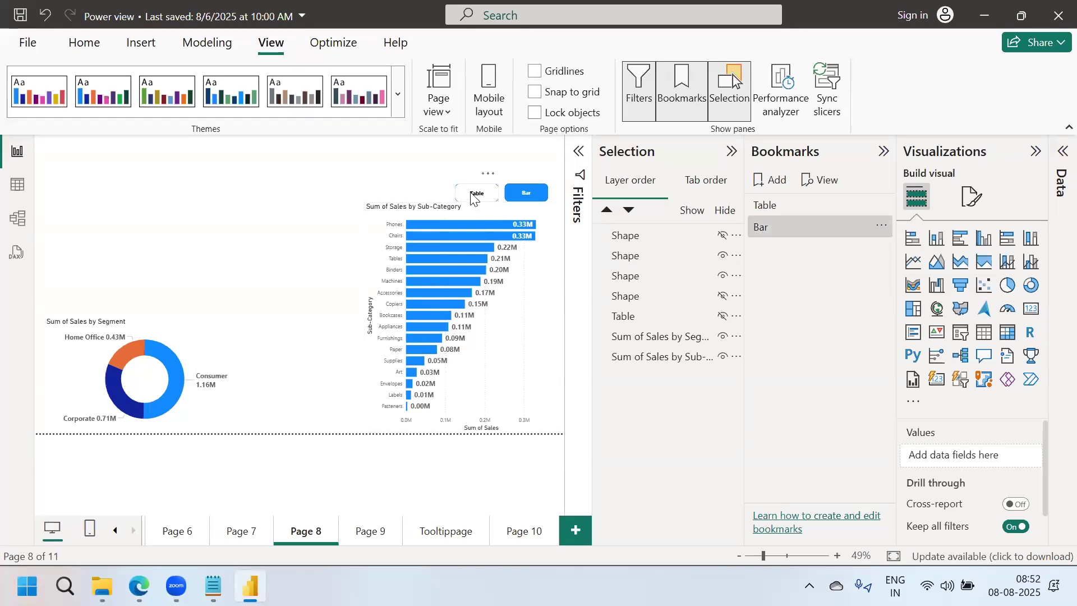
# Give the white Table button a Bookmark action that targets the Table bookmark, and test the button.
pyautogui.click(472, 198)
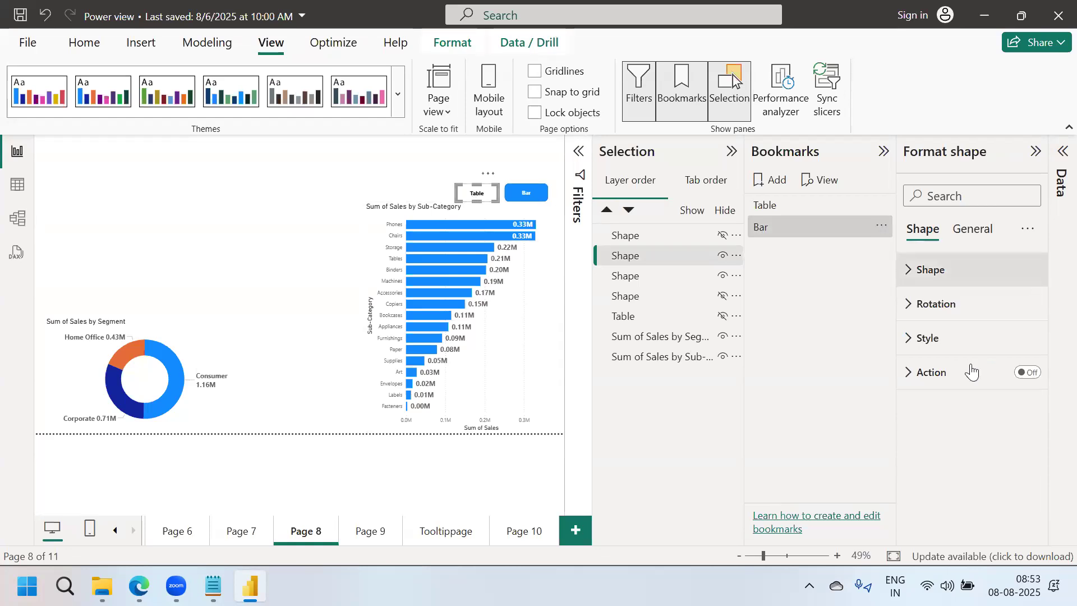
pyautogui.click(1031, 374)
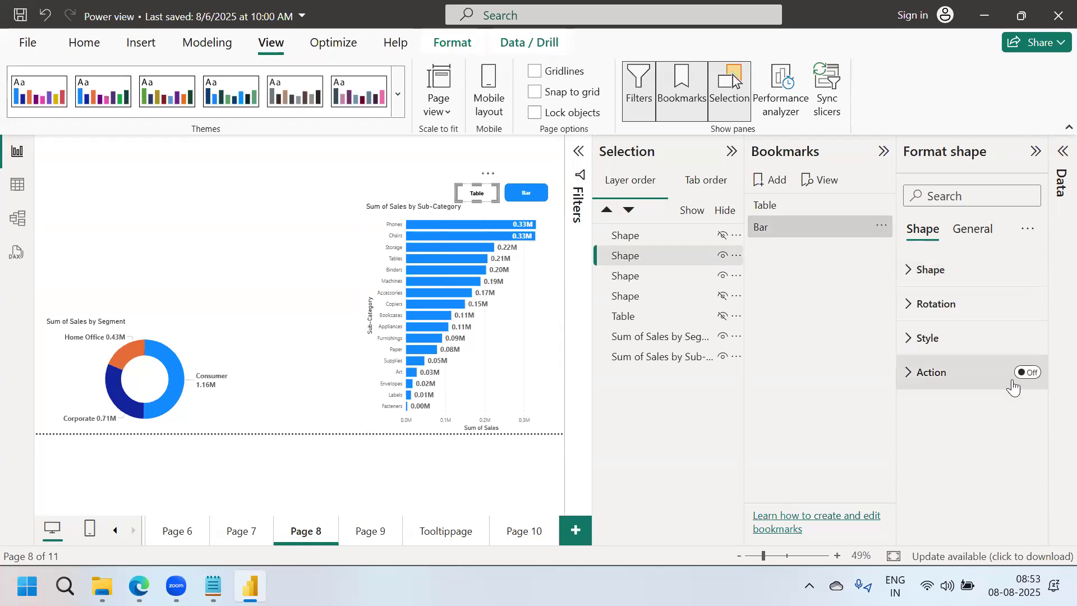
pyautogui.click(913, 377)
pyautogui.click(1008, 464)
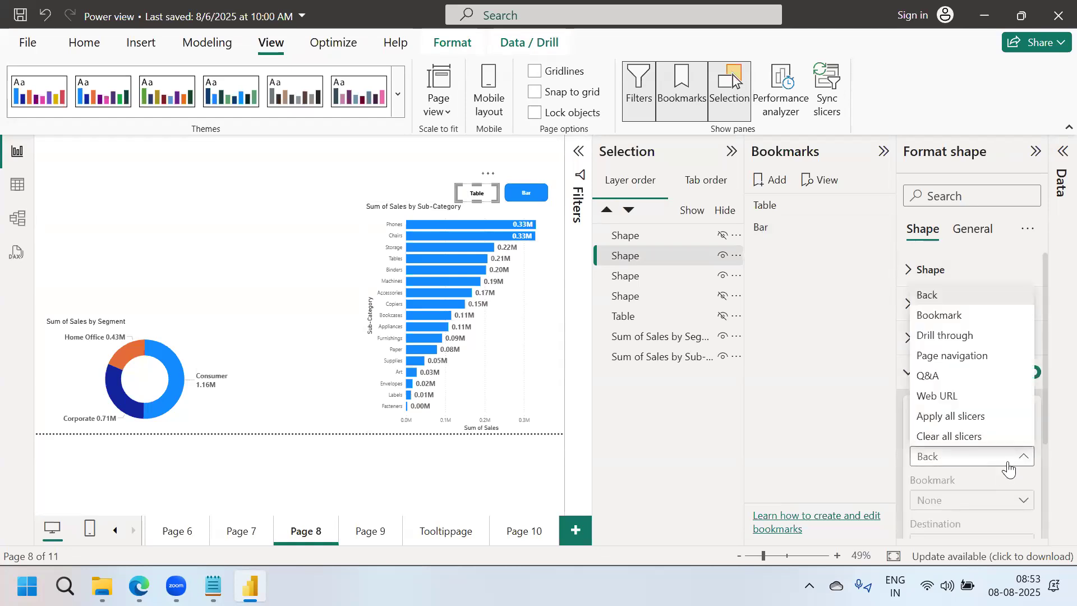
pyautogui.click(938, 317)
pyautogui.click(972, 500)
pyautogui.click(935, 461)
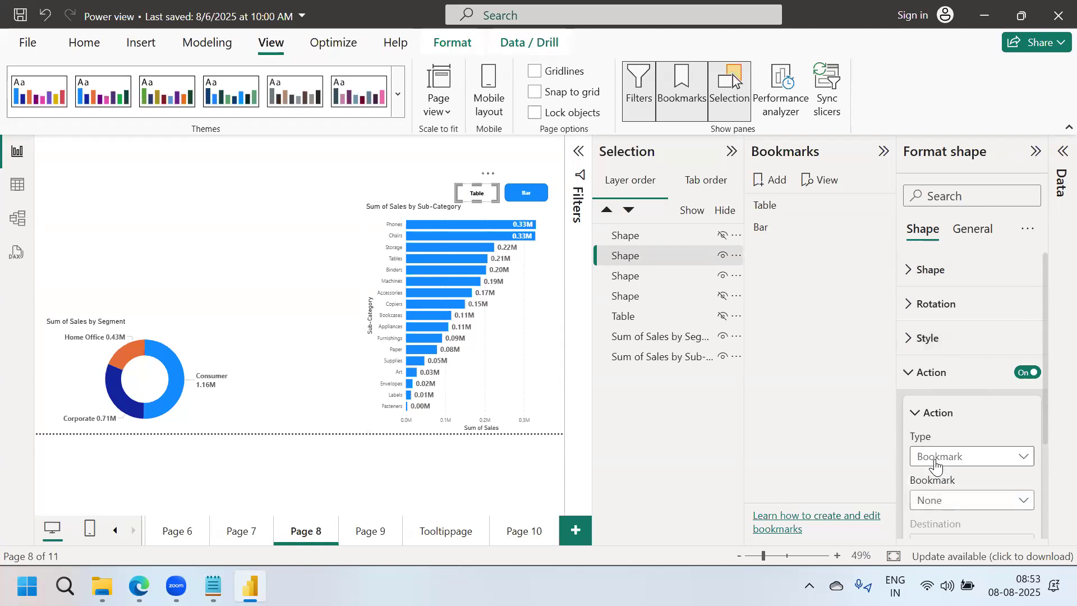
pyautogui.click(307, 214)
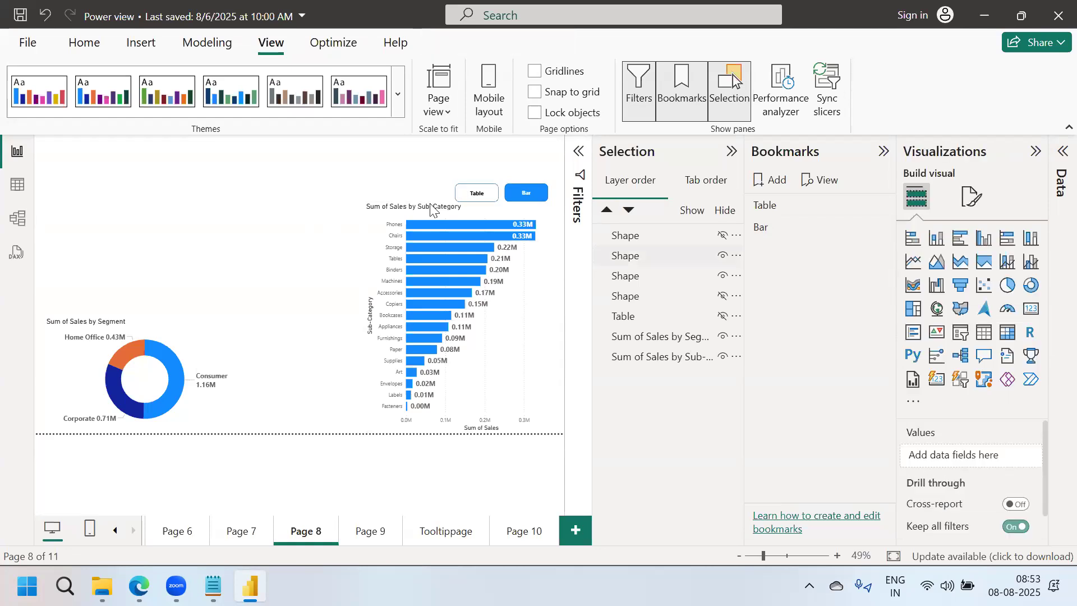
pyautogui.keyDown('ctrl'); pyautogui.click(477, 196); pyautogui.keyUp('ctrl')
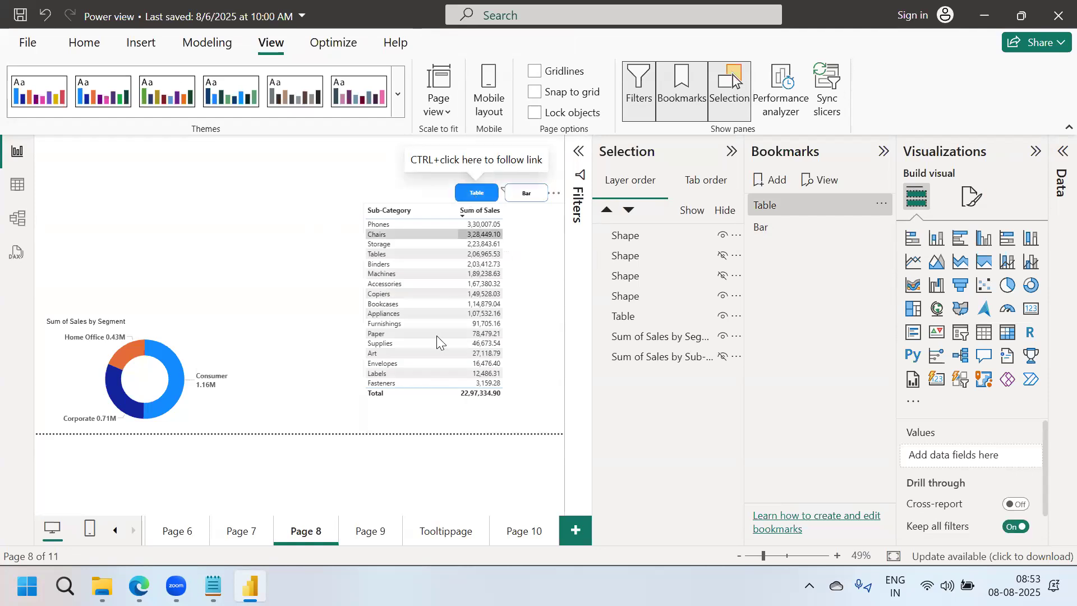
# Give the white Bar button a Bookmark action that targets the Bar bookmark.
pyautogui.click(533, 198)
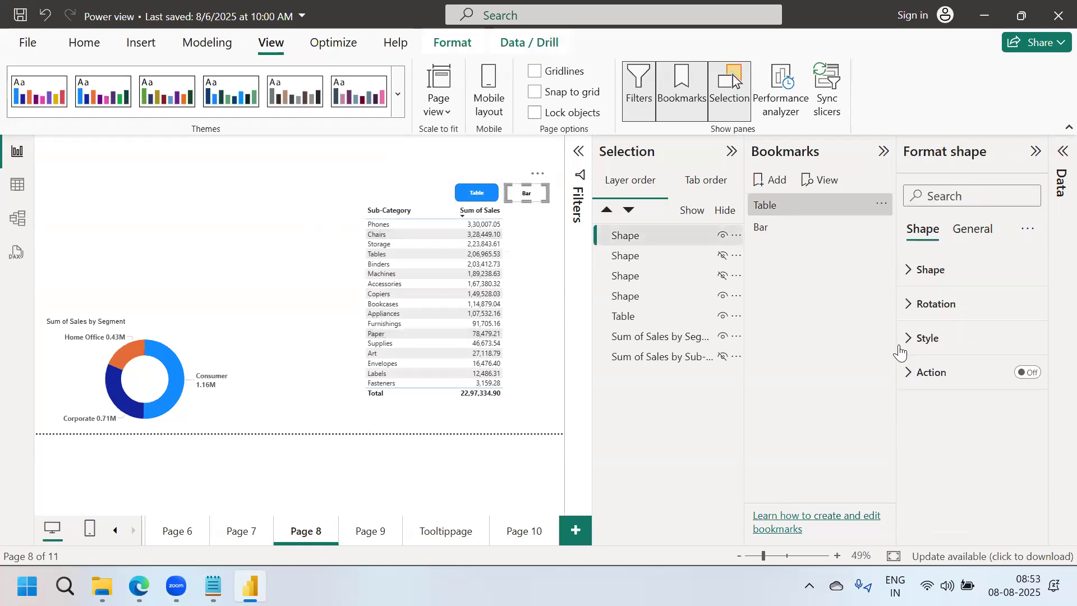
pyautogui.click(1030, 373)
pyautogui.click(929, 376)
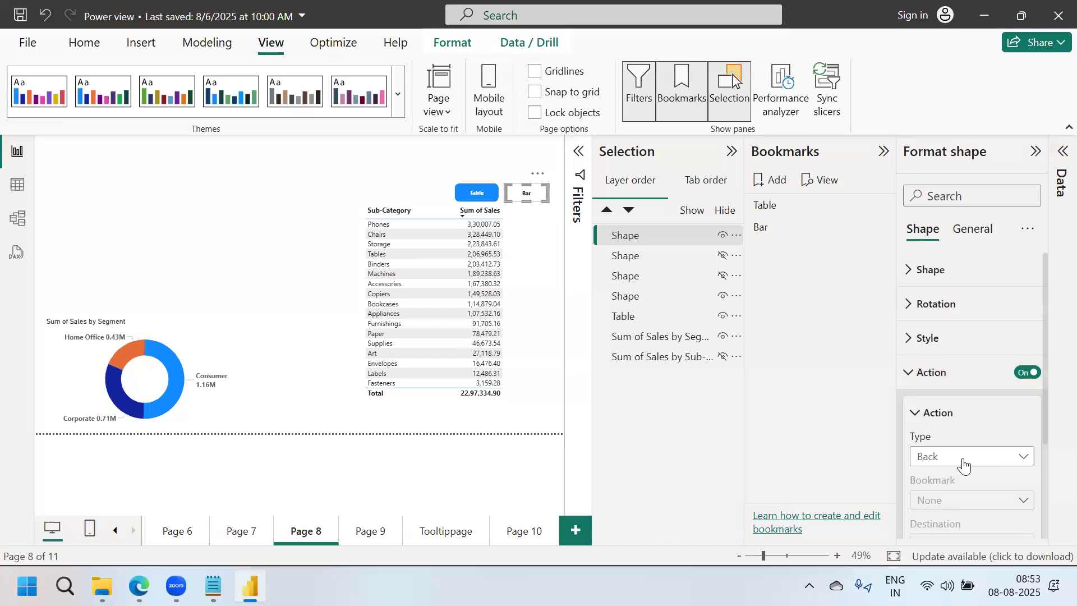
pyautogui.click(959, 456)
pyautogui.click(933, 318)
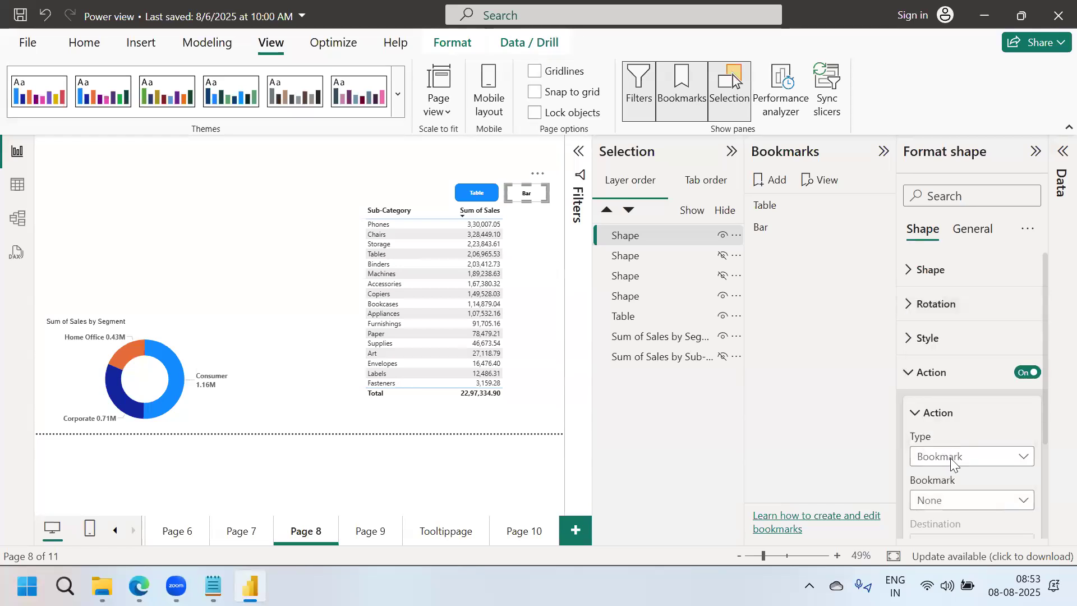
pyautogui.click(954, 500)
pyautogui.click(954, 478)
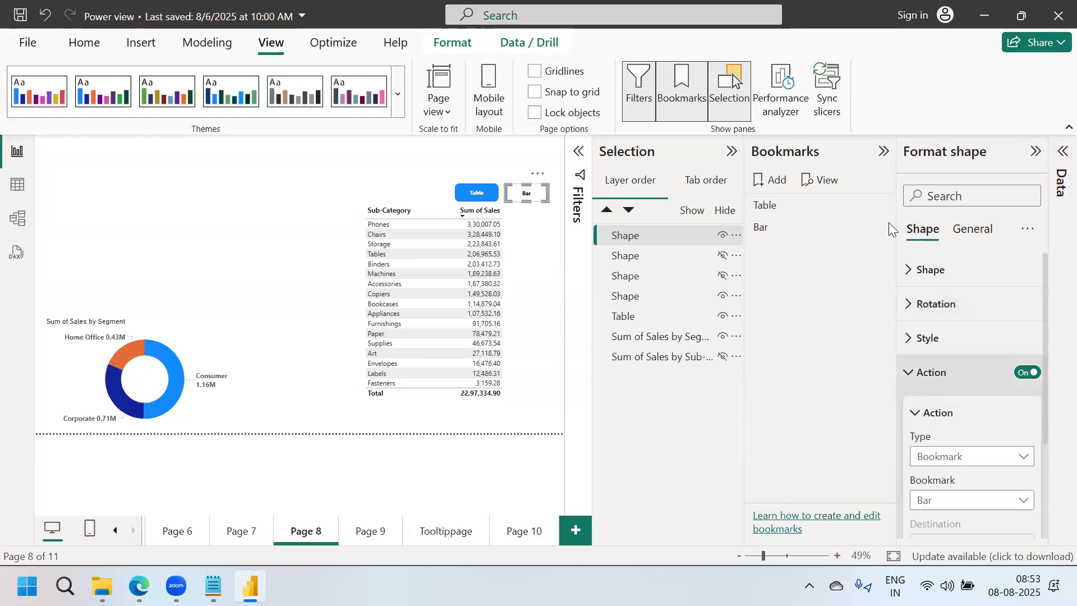
# Close the selection, bookmark and formatting panes, and test switching the visual with the Bar and Table buttons.
pyautogui.click(739, 108)
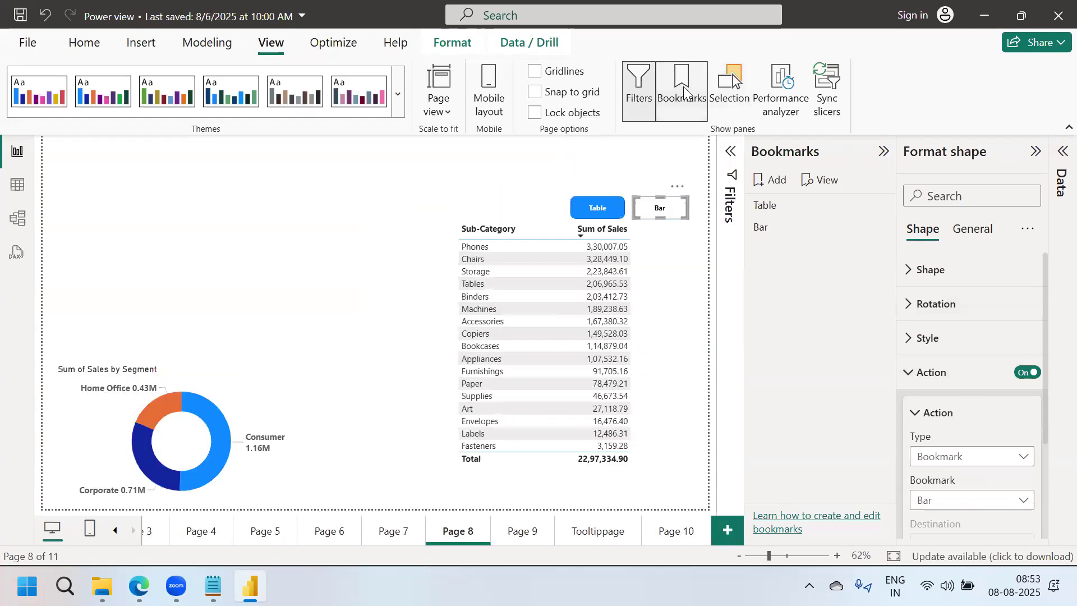
pyautogui.click(682, 89)
pyautogui.click(1036, 151)
pyautogui.click(896, 221)
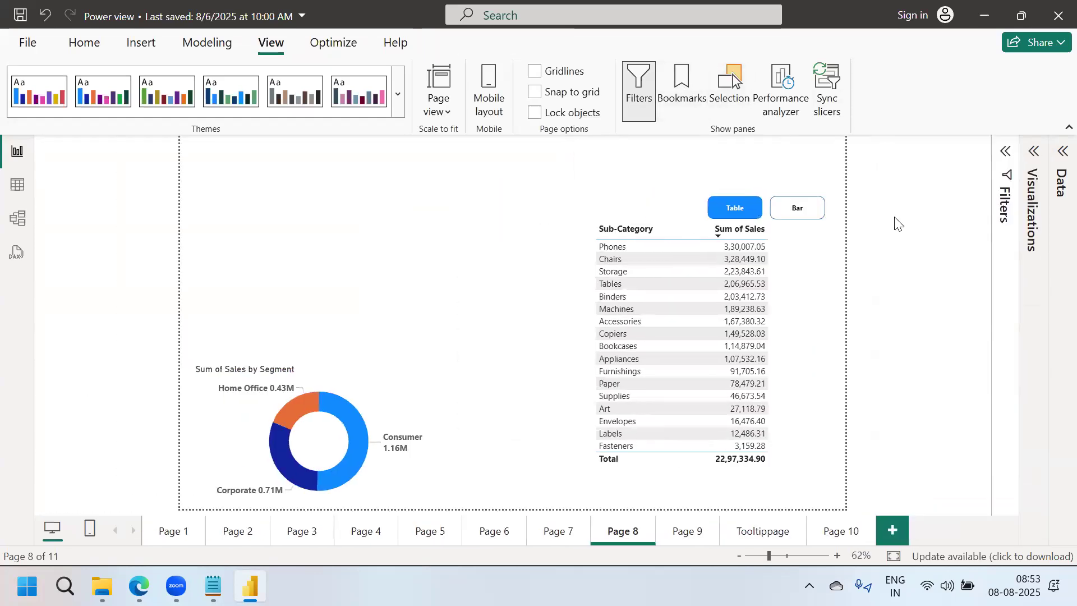
pyautogui.keyDown('ctrl'); pyautogui.click(809, 215); pyautogui.keyUp('ctrl')
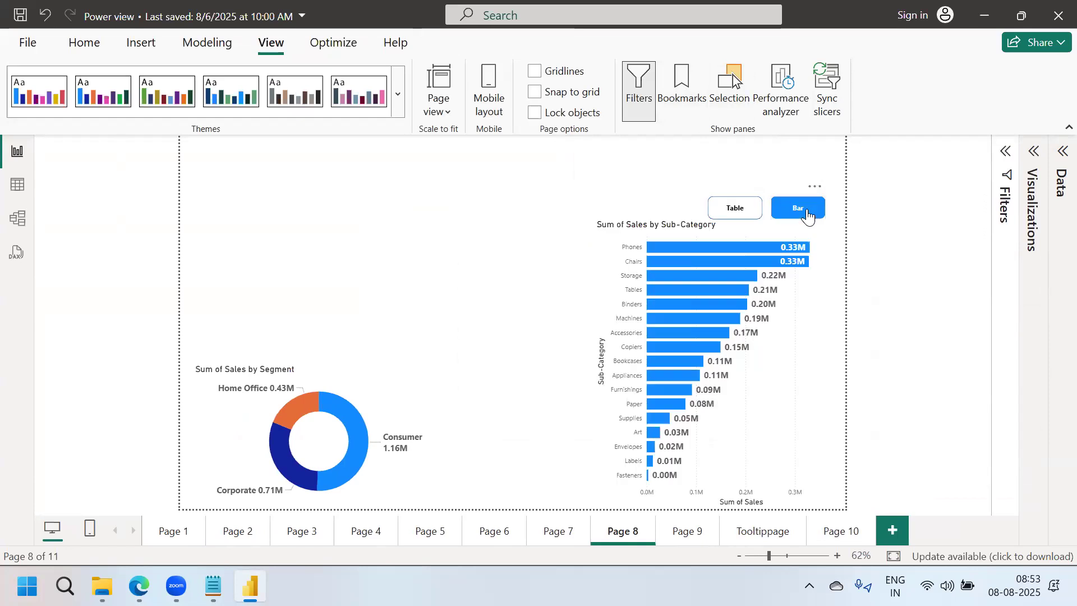
pyautogui.keyDown('ctrl'); pyautogui.click(735, 208); pyautogui.keyUp('ctrl')
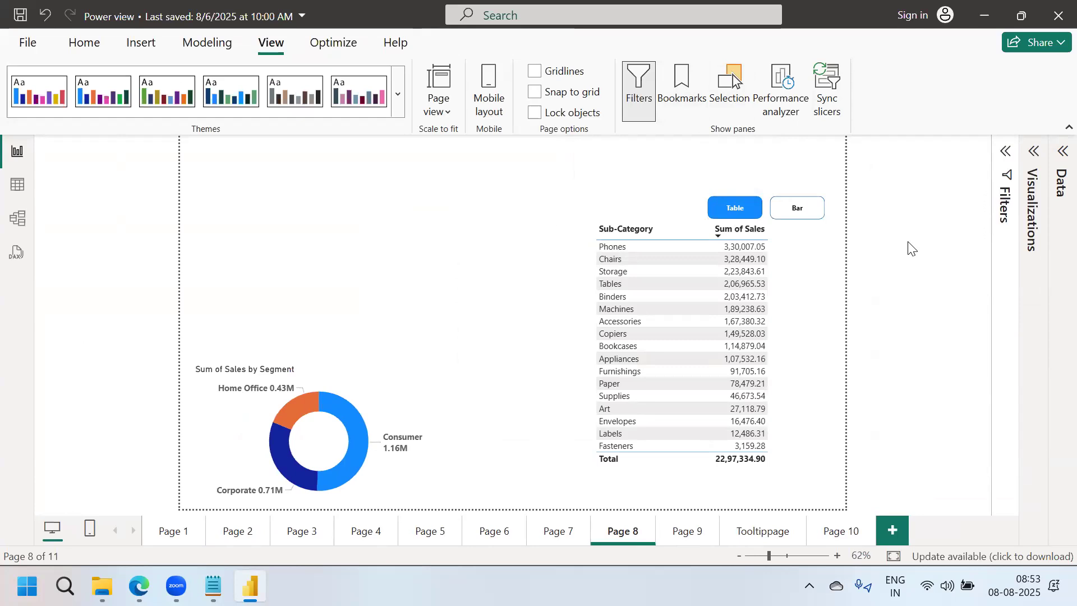
# Bring up the page's layer order and rename the white Bar button's layer as "Bar off".
pyautogui.click(724, 85)
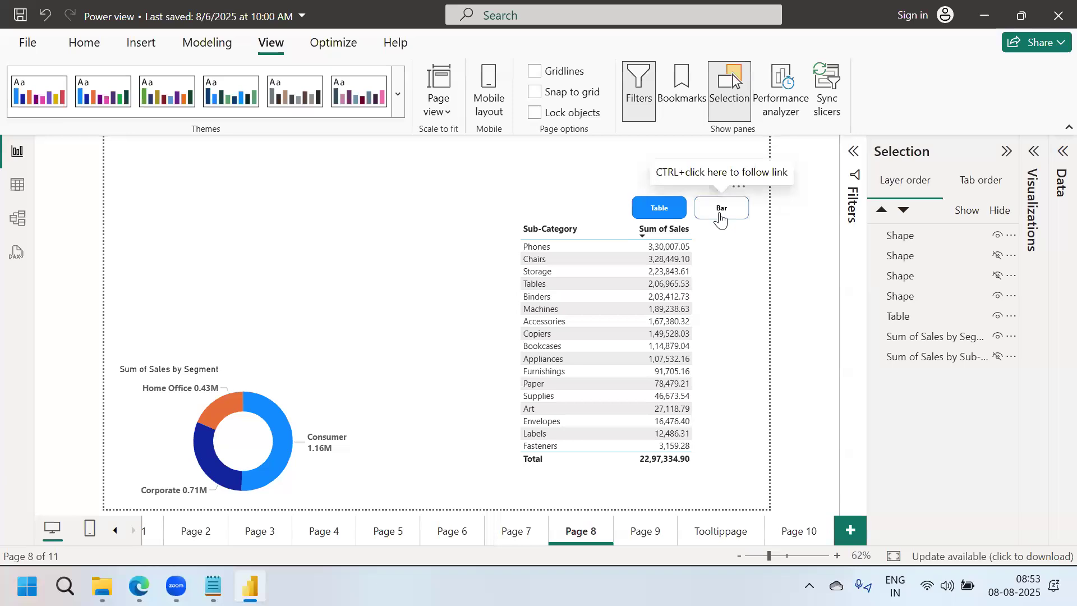
pyautogui.click(721, 219)
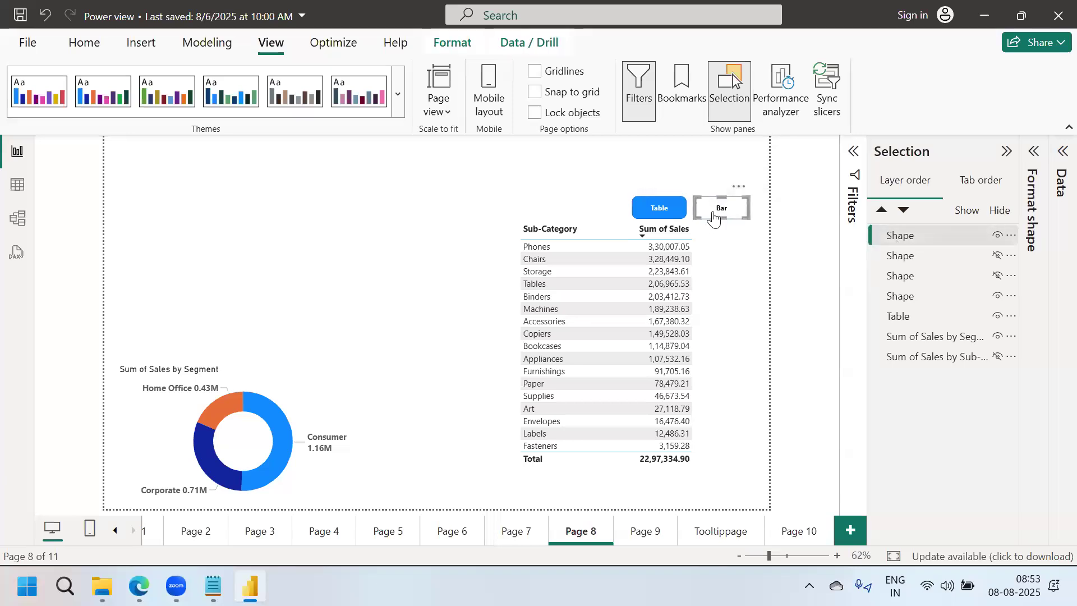
pyautogui.click(916, 241)
pyautogui.doubleClick(915, 240)
pyautogui.write('Bar off')
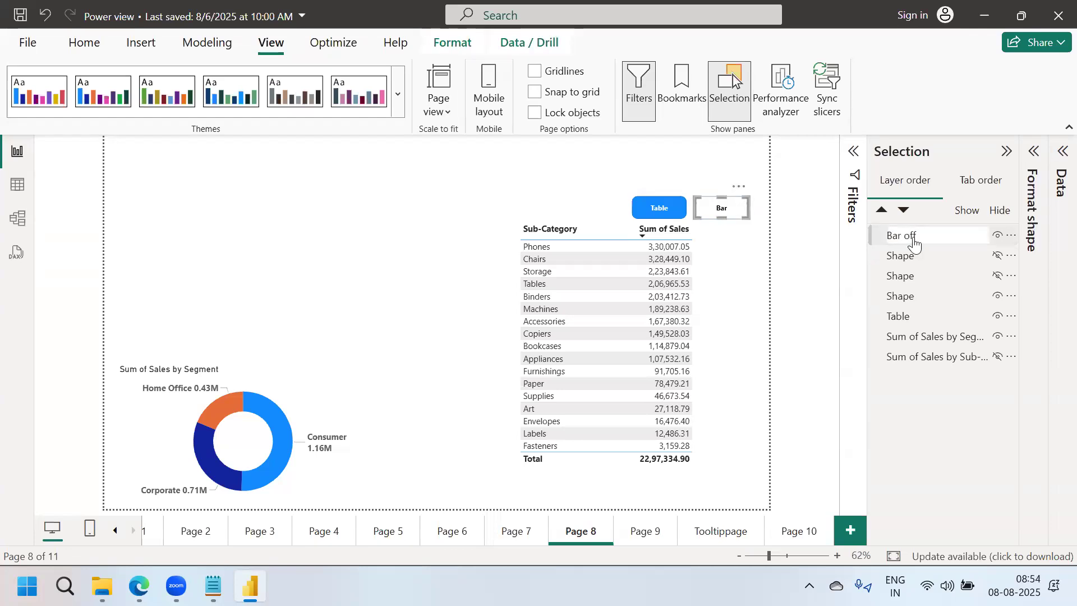
pyautogui.press('Return')
pyautogui.click(915, 240)
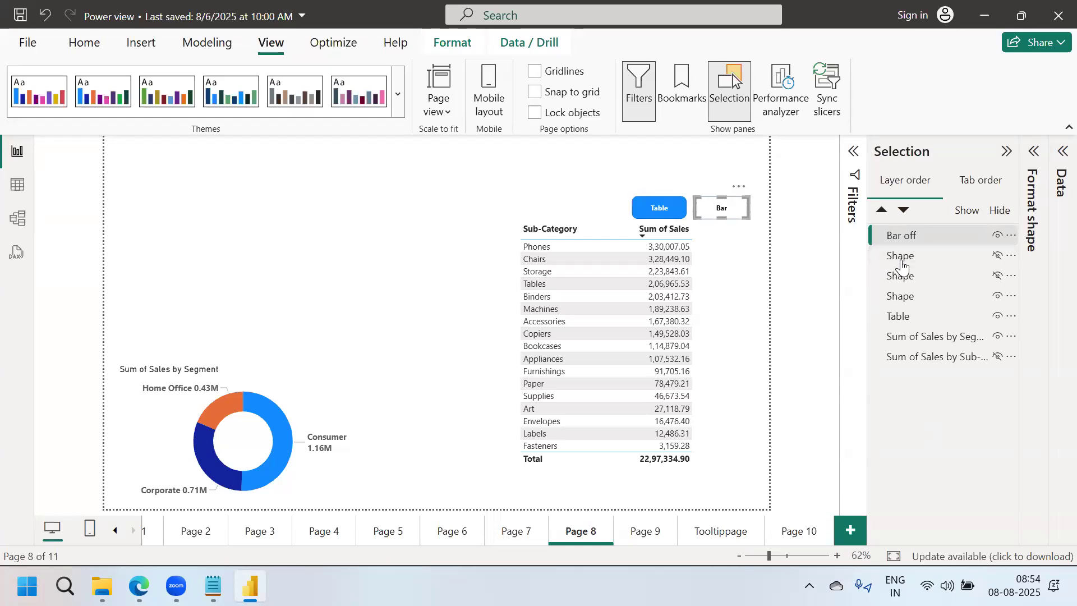
# Identify the blue Table button's layer, and switch to the bar chart and back to the table with the buttons.
pyautogui.click(655, 211)
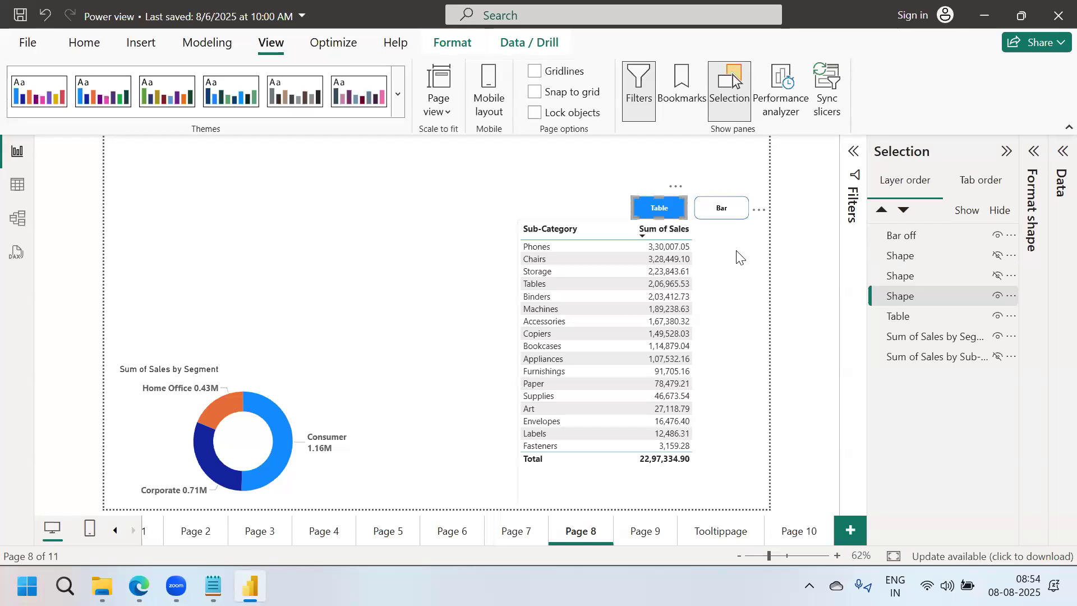
pyautogui.click(359, 240)
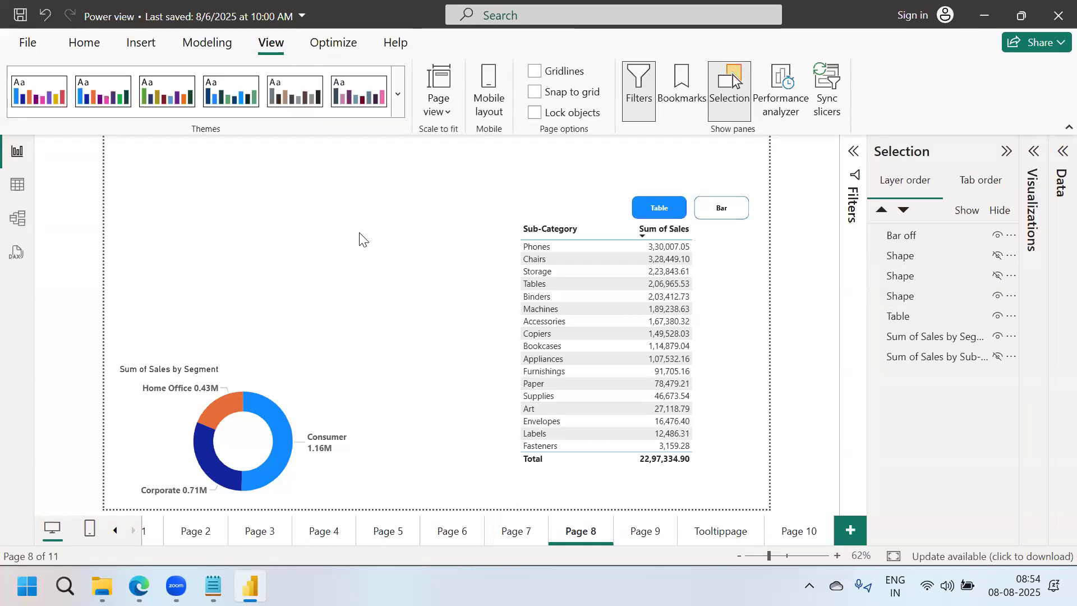
pyautogui.keyDown('ctrl'); pyautogui.click(713, 214); pyautogui.keyUp('ctrl')
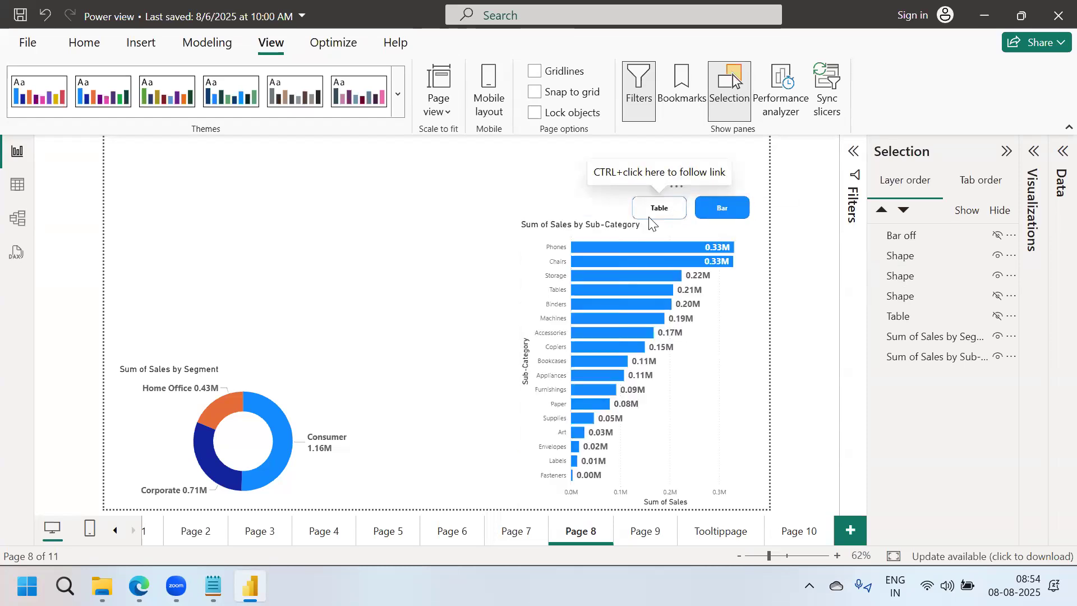
pyautogui.keyDown('ctrl'); pyautogui.click(660, 208); pyautogui.keyUp('ctrl')
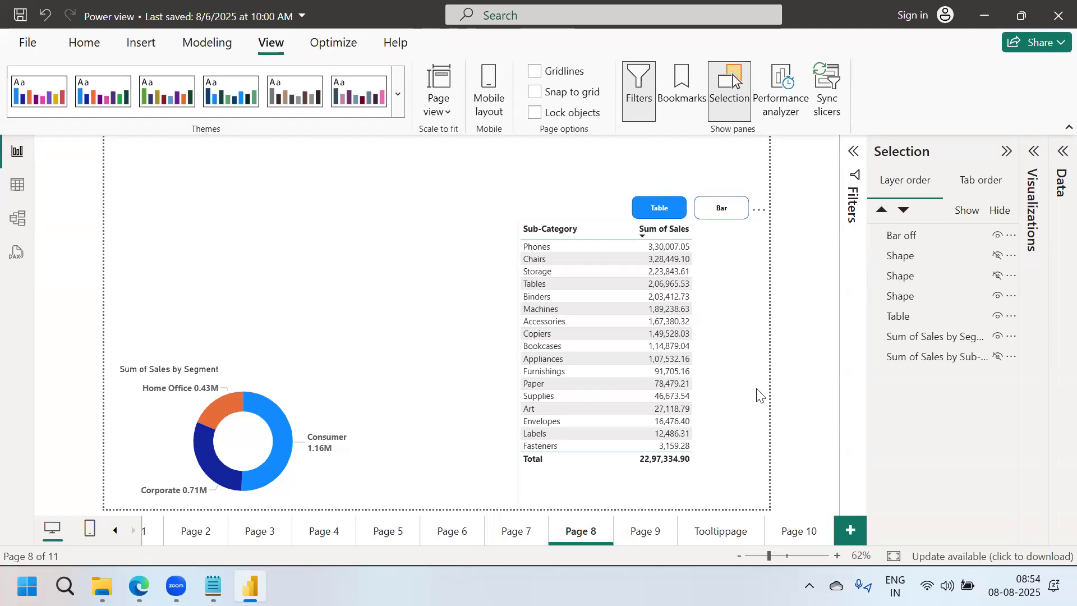
# Add a new report page and place a small empty card visual near the page's upper-left corner.
pyautogui.click(851, 530)
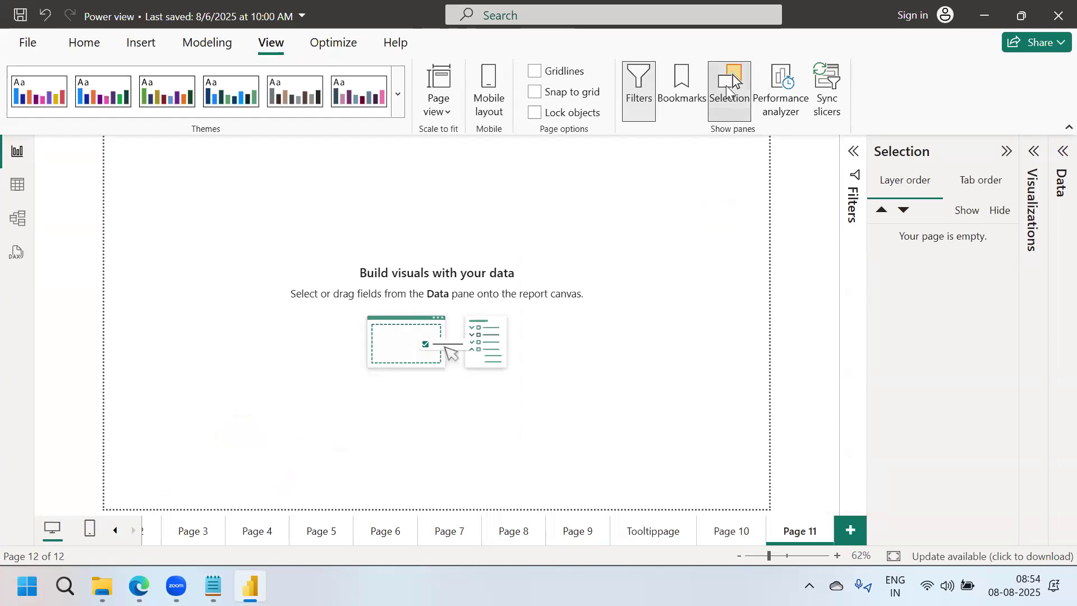
pyautogui.click(727, 89)
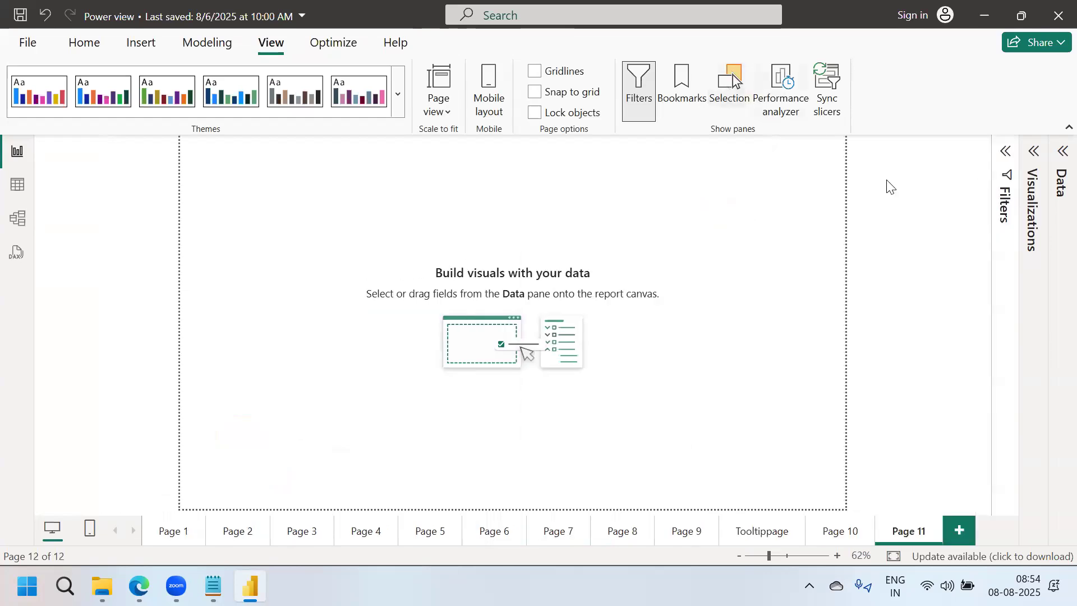
pyautogui.click(1023, 156)
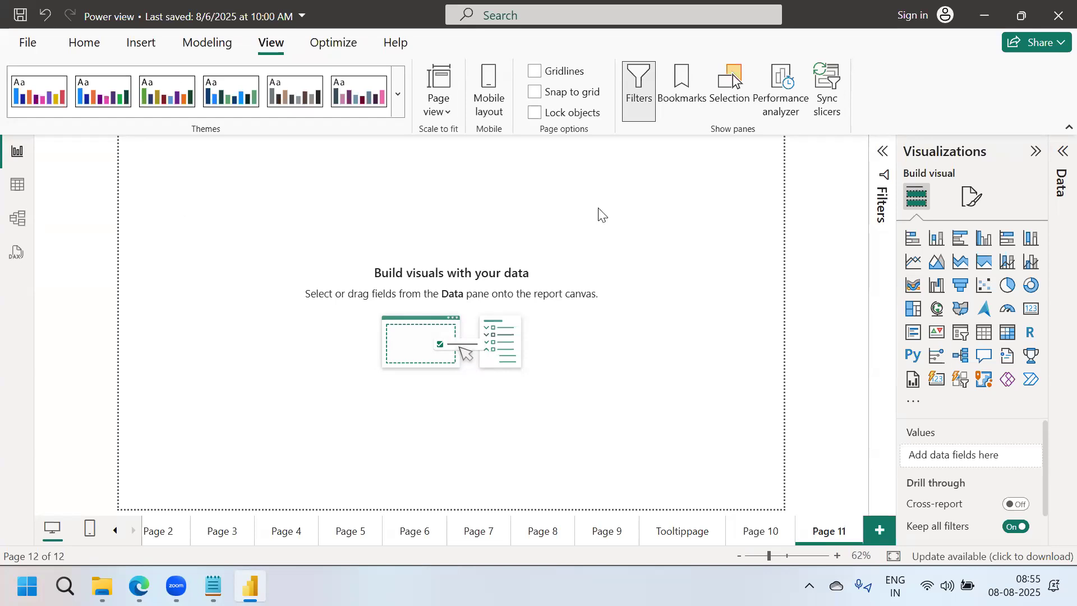
pyautogui.click(1031, 309)
pyautogui.moveTo(268, 278); pyautogui.dragTo(199, 226)
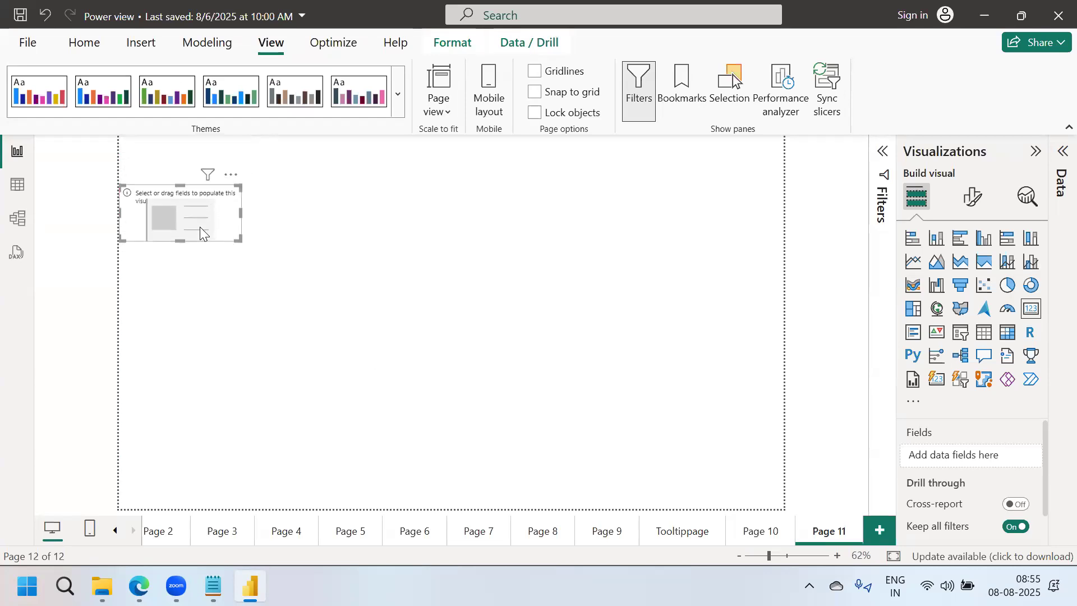
pyautogui.click(332, 294)
# Add an empty pie chart directly below the card and enlarge it to about twice the card's width.
pyautogui.click(1012, 289)
pyautogui.moveTo(190, 330); pyautogui.dragTo(188, 312)
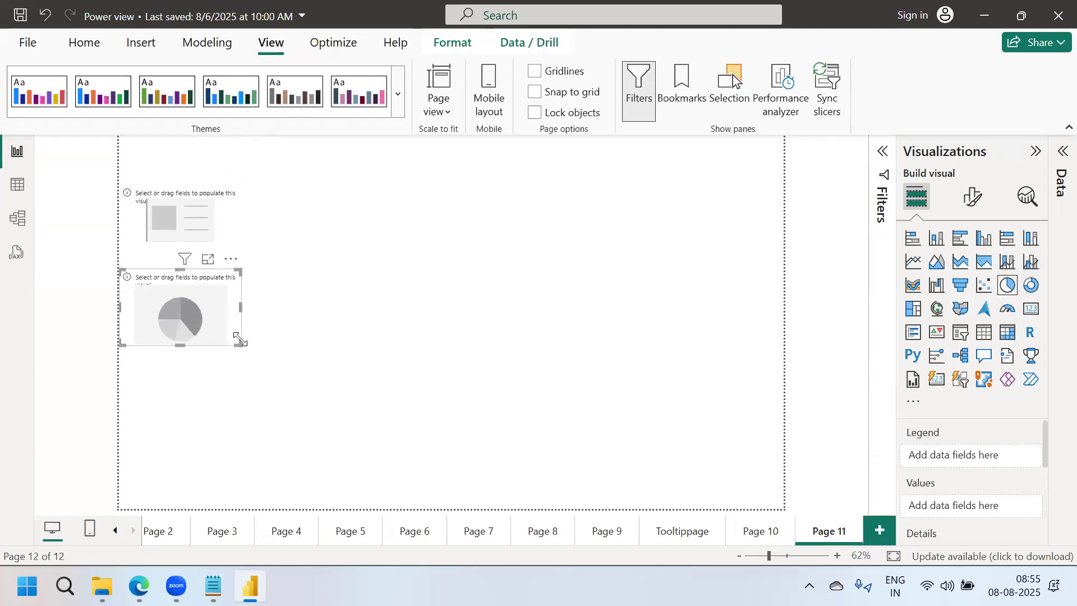
pyautogui.moveTo(240, 344); pyautogui.dragTo(353, 389)
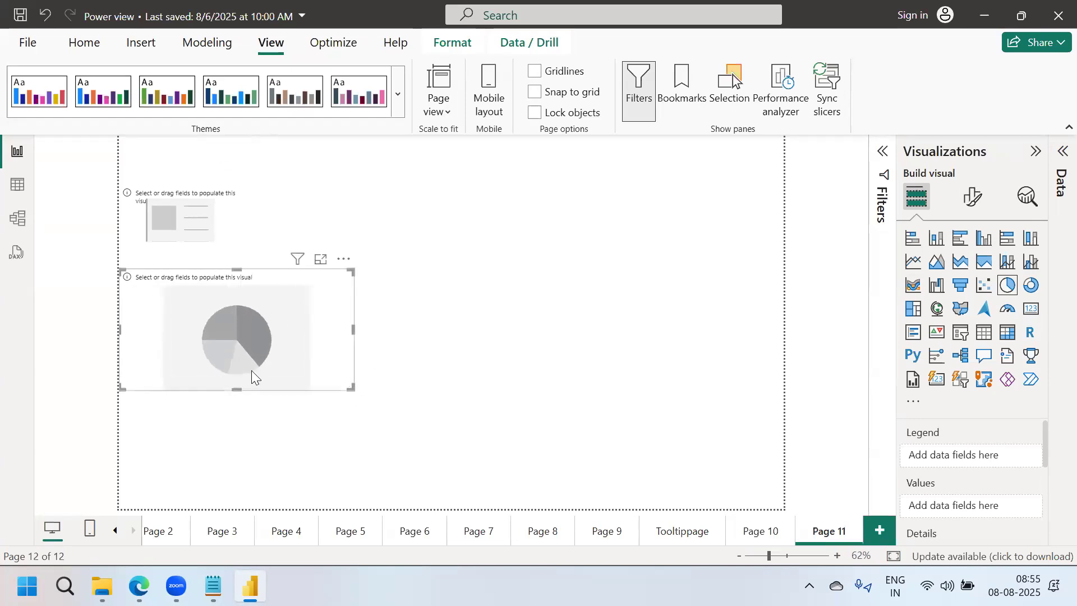
# Duplicate the pie chart, stack the copy beneath the original, and convert the lower chart to a donut chart.
pyautogui.hotkey('ctrl', 'c')
pyautogui.hotkey('ctrl', 'v')
pyautogui.moveTo(260, 367); pyautogui.dragTo(223, 516)
pyautogui.moveTo(270, 359); pyautogui.dragTo(271, 349)
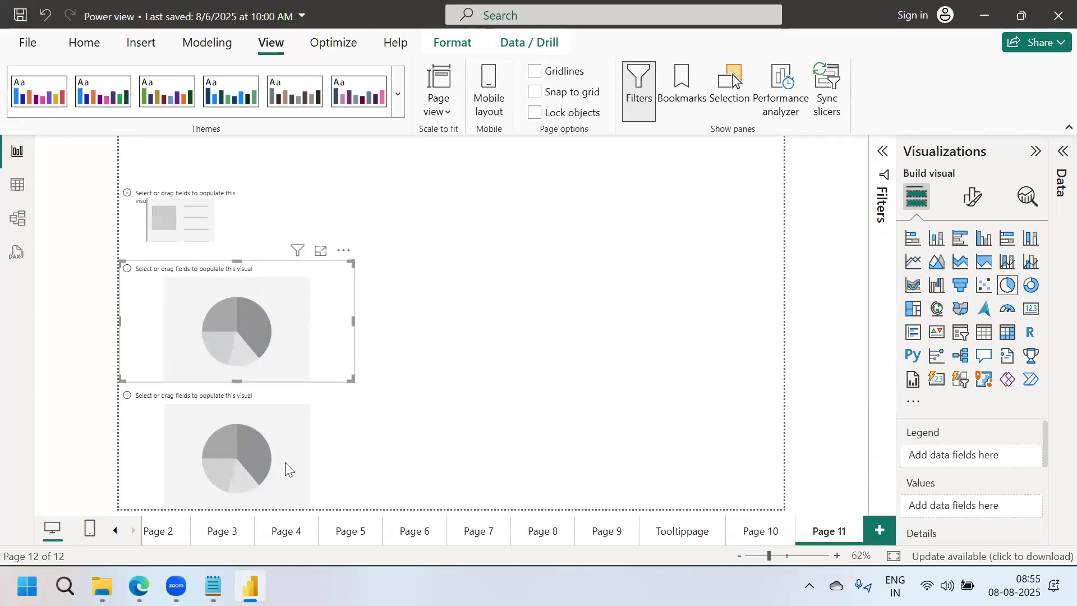
pyautogui.click(1031, 285)
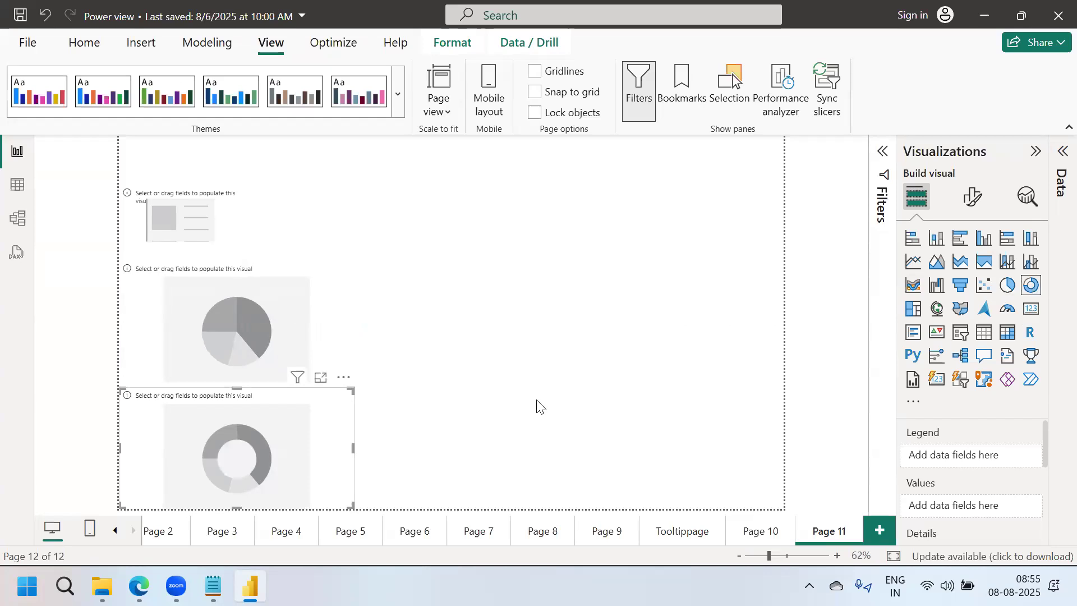
pyautogui.click(487, 379)
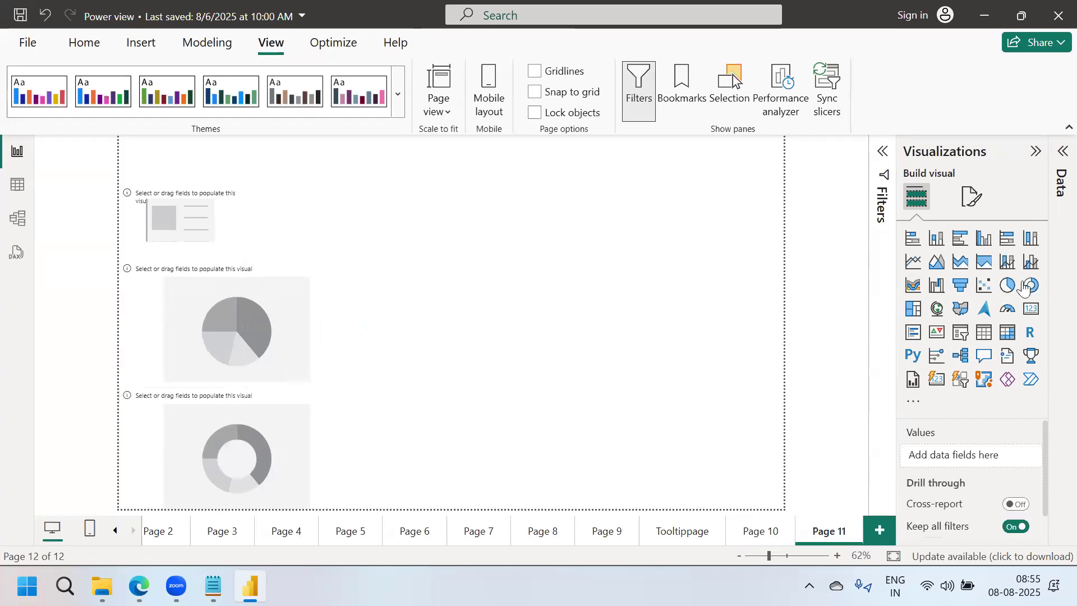
# Add an empty clustered bar chart beside the pie and donut charts and enlarge it to span both their heights.
pyautogui.click(961, 238)
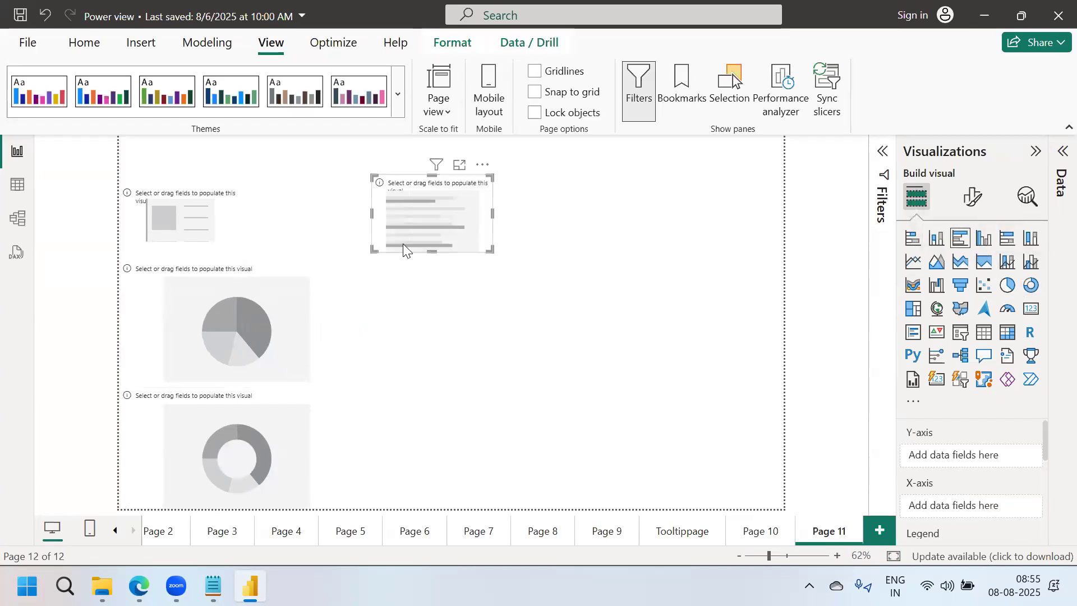
pyautogui.moveTo(423, 217); pyautogui.dragTo(410, 300)
pyautogui.moveTo(474, 339); pyautogui.dragTo(537, 487)
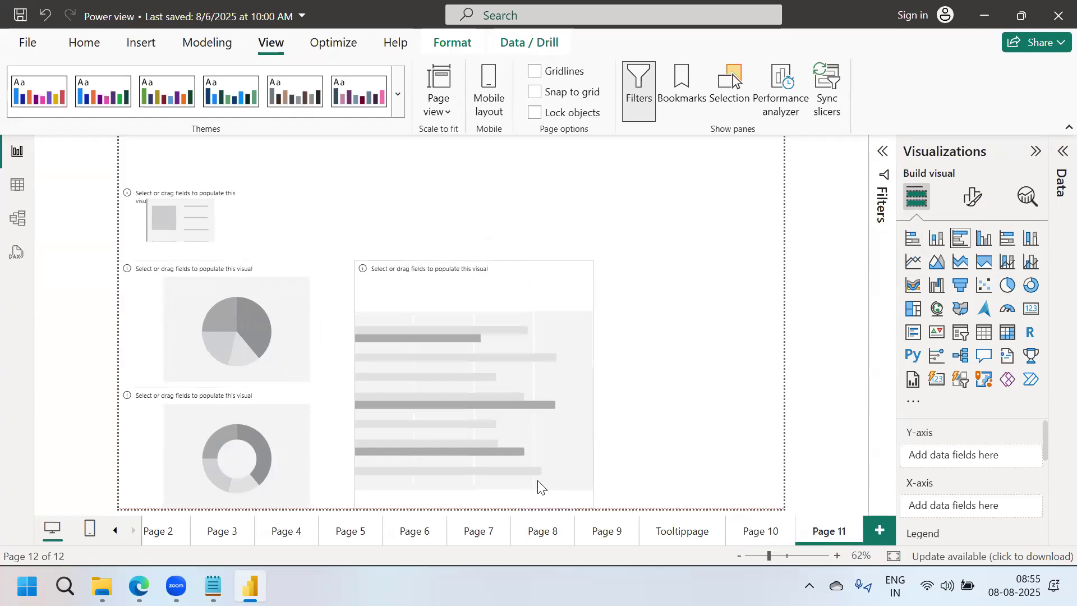
pyautogui.click(718, 343)
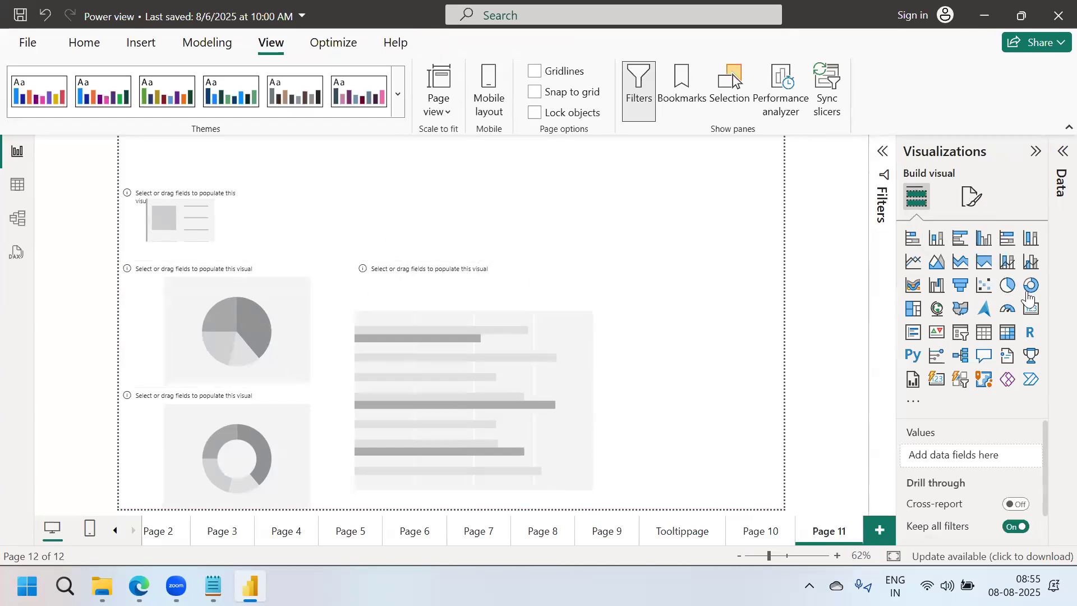
# Add an empty slicer beside the bar chart, enlarge it slightly, and place a duplicate of it directly below.
pyautogui.click(962, 334)
pyautogui.moveTo(683, 208); pyautogui.dragTo(689, 274)
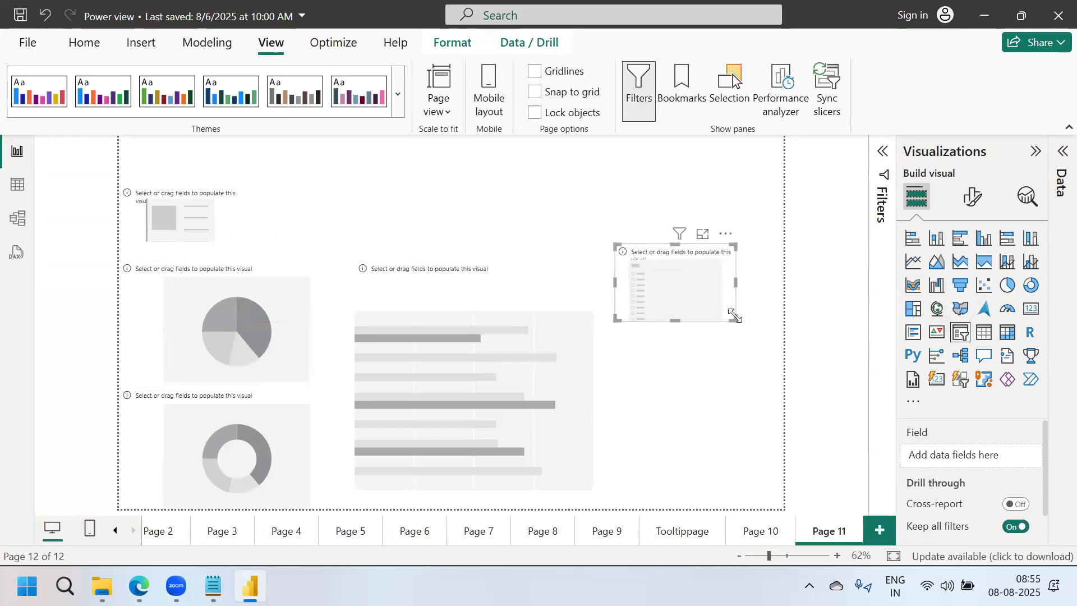
pyautogui.moveTo(735, 317); pyautogui.dragTo(776, 348)
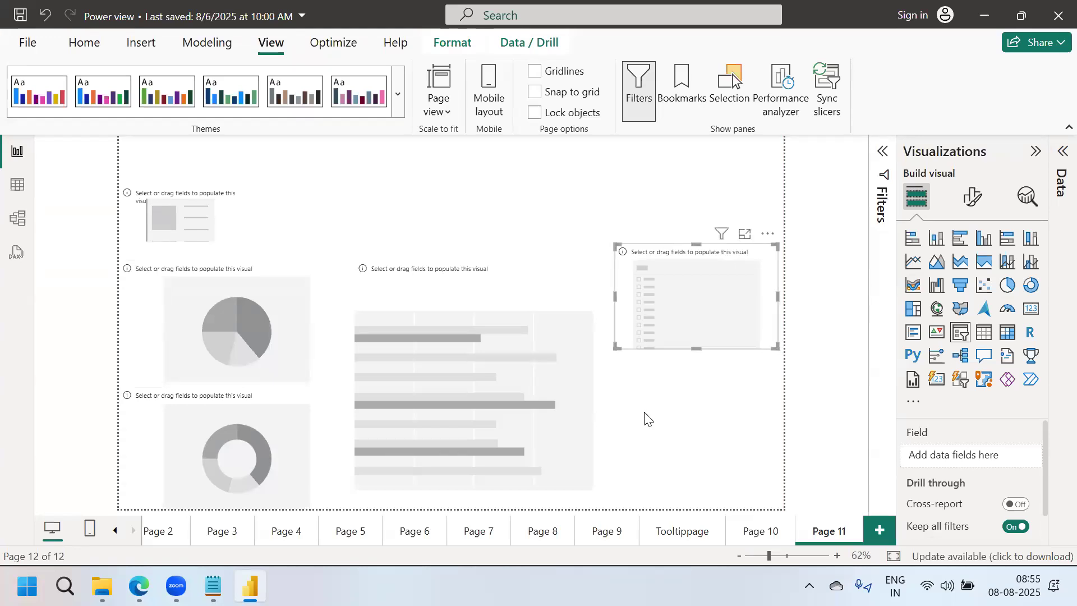
pyautogui.hotkey('ctrl', 'v')
pyautogui.moveTo(699, 312); pyautogui.dragTo(698, 442)
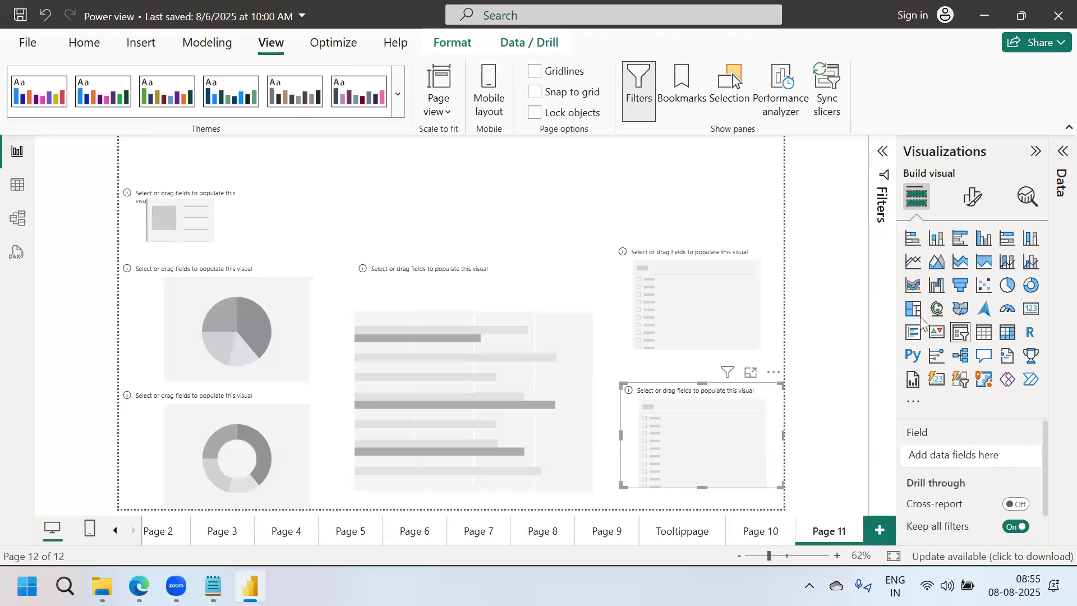
pyautogui.click(602, 168)
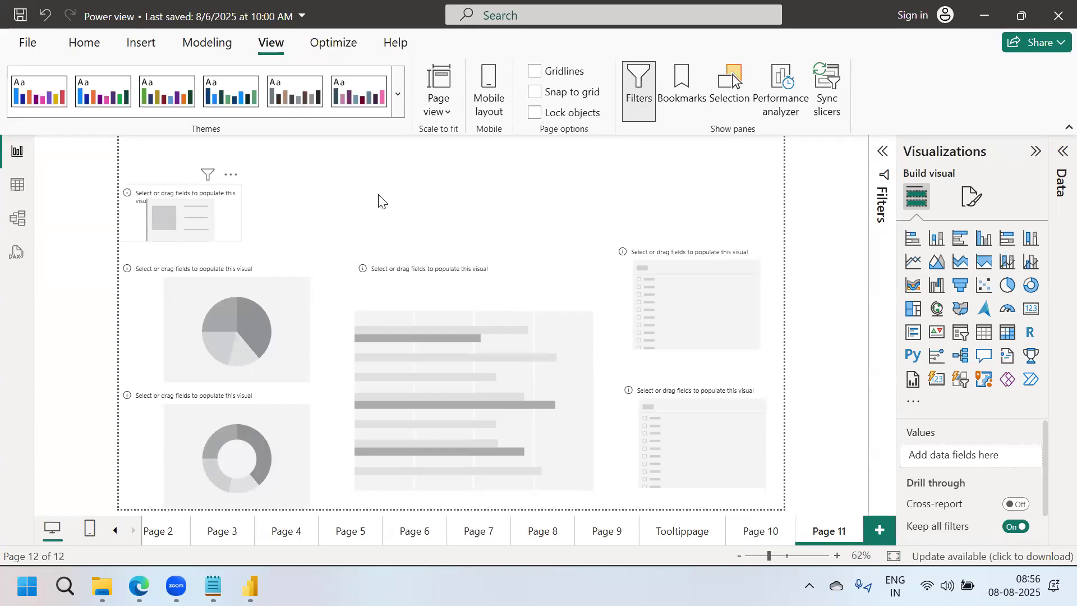
# Insert a small rounded rectangle above the slicers and place a duplicate of it directly alongside.
pyautogui.click(291, 32)
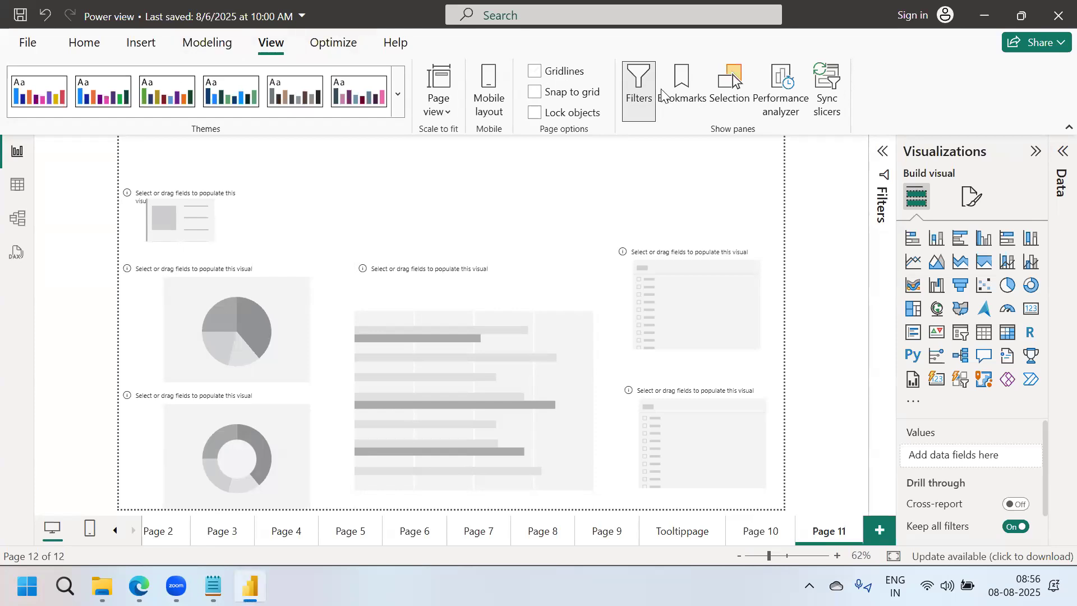
pyautogui.click(138, 45)
pyautogui.click(588, 115)
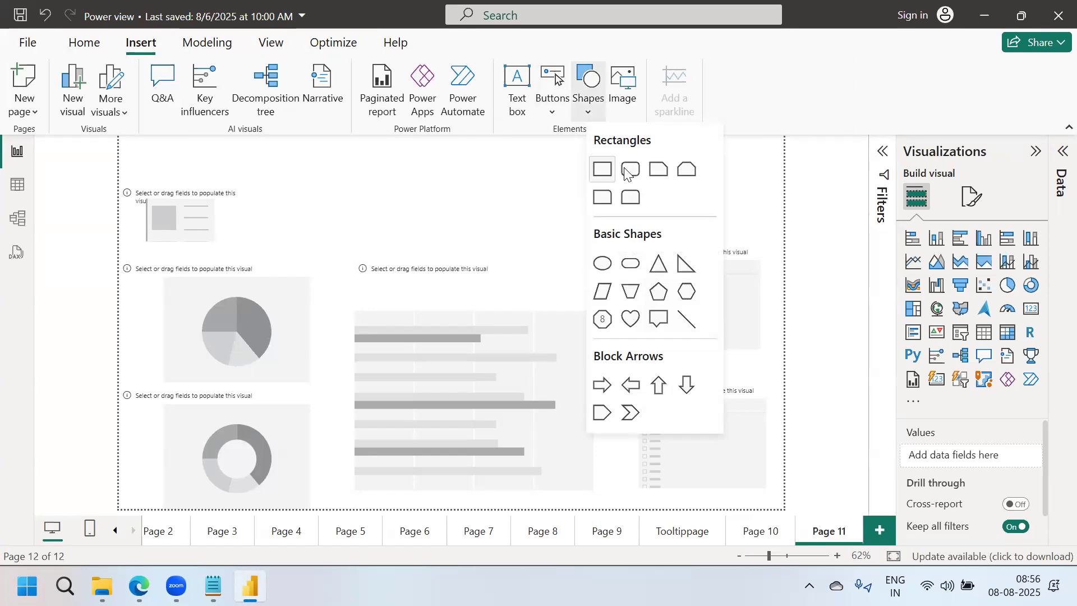
pyautogui.click(628, 168)
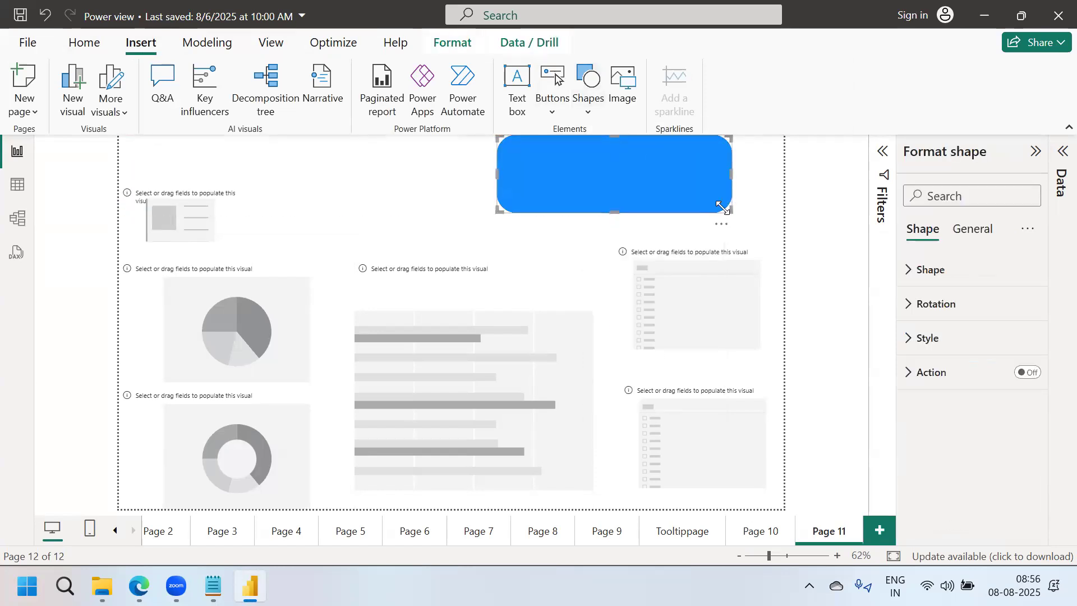
pyautogui.moveTo(730, 213); pyautogui.dragTo(692, 147)
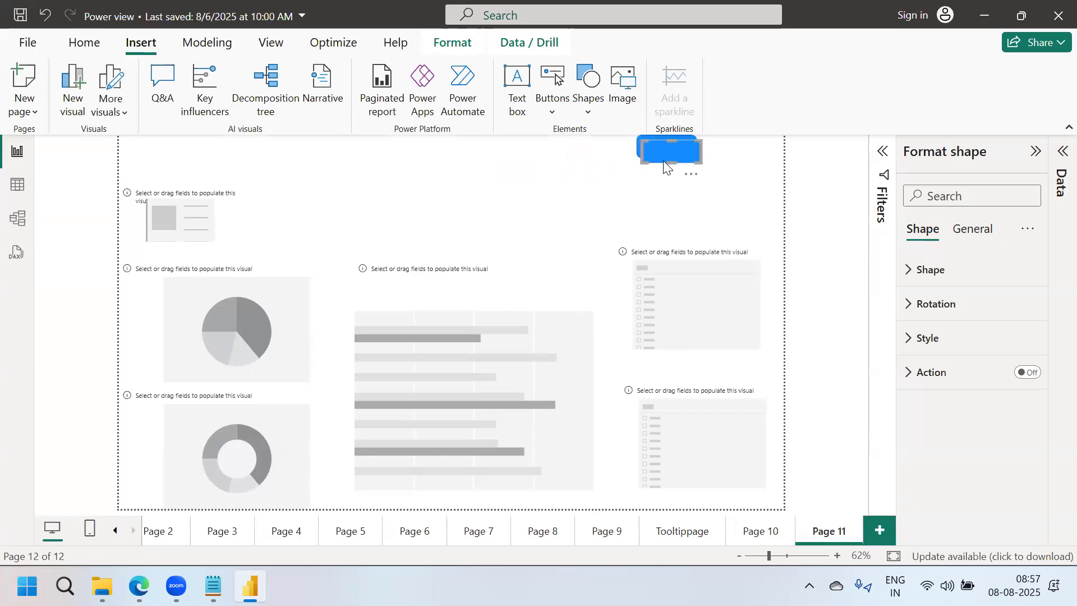
pyautogui.moveTo(680, 150); pyautogui.dragTo(723, 161)
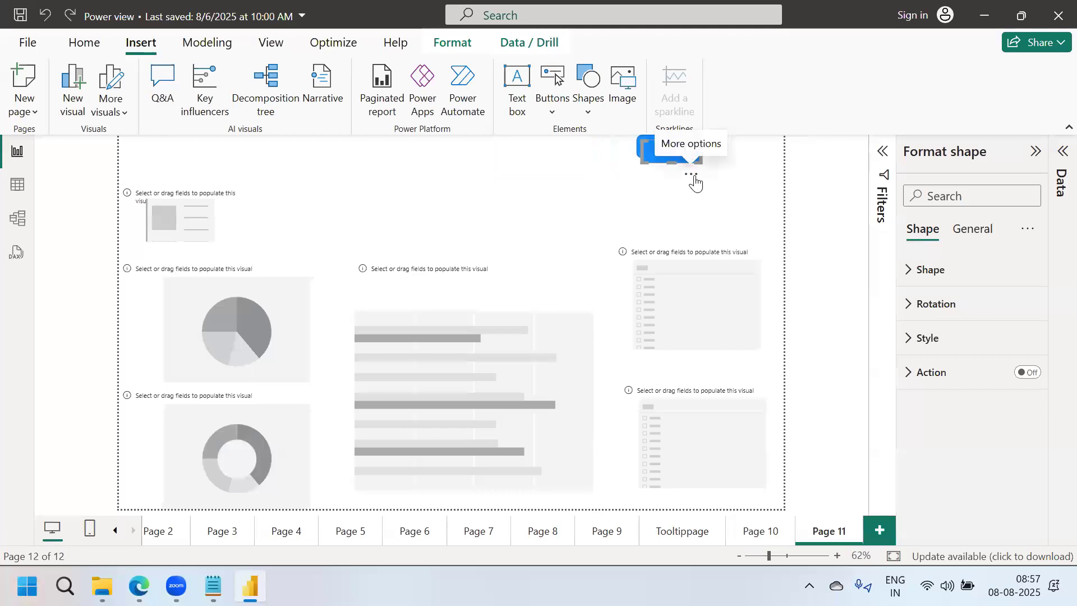
pyautogui.moveTo(694, 175); pyautogui.dragTo(748, 169)
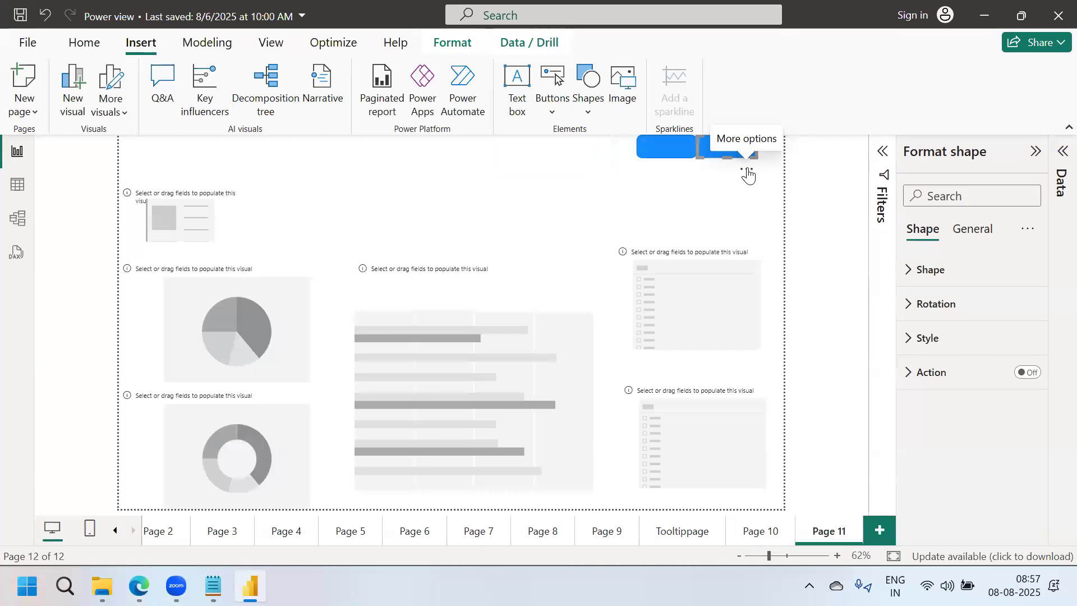
pyautogui.click(816, 196)
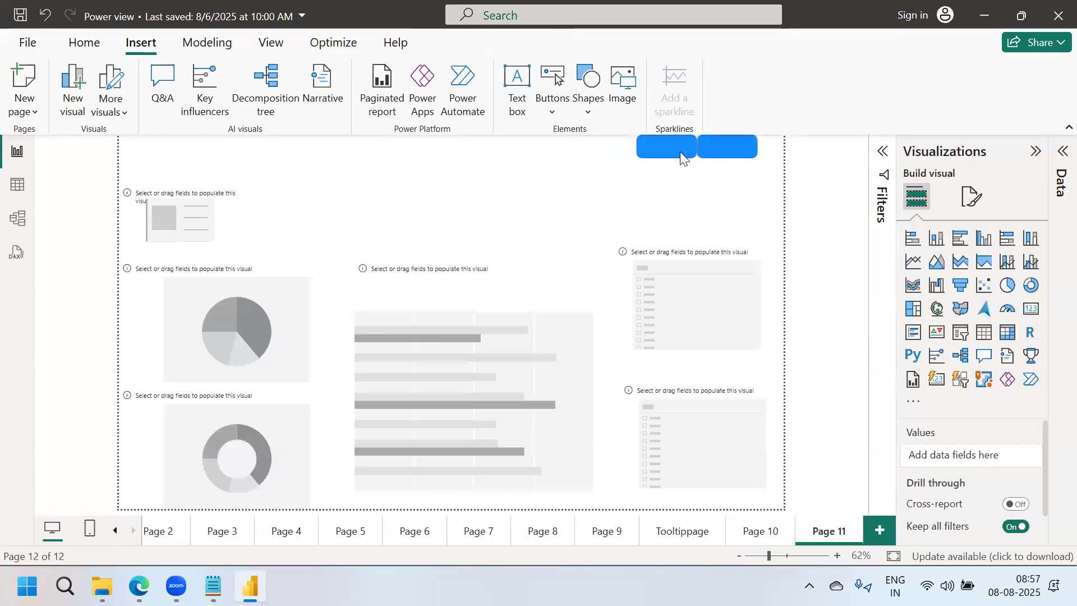
# Turn on text for the first rounded rectangle and label it "Sales" in Segoe UI Bold.
pyautogui.click(675, 153)
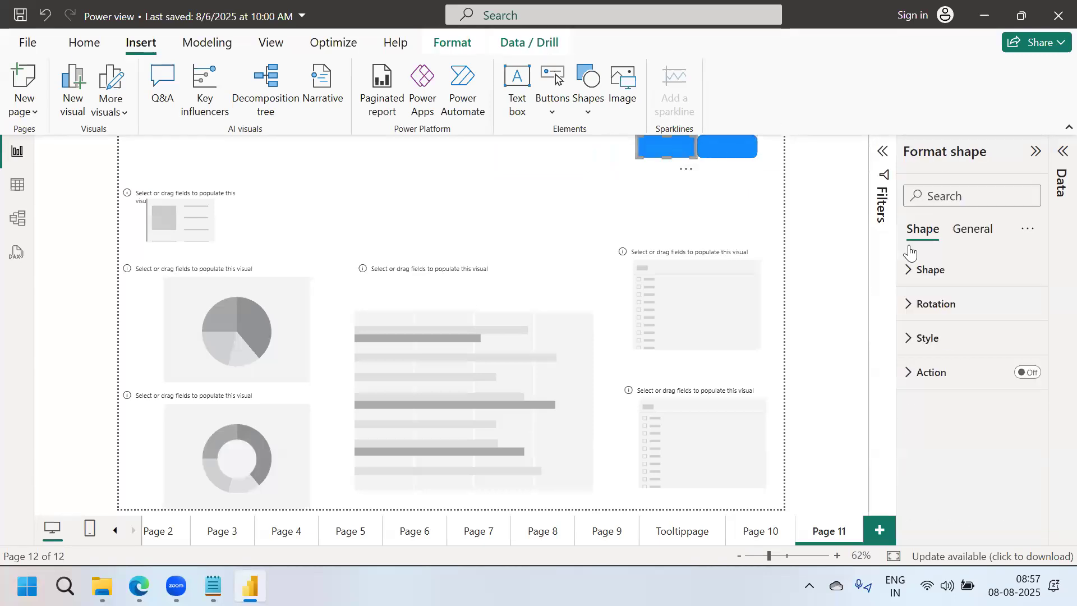
pyautogui.click(925, 341)
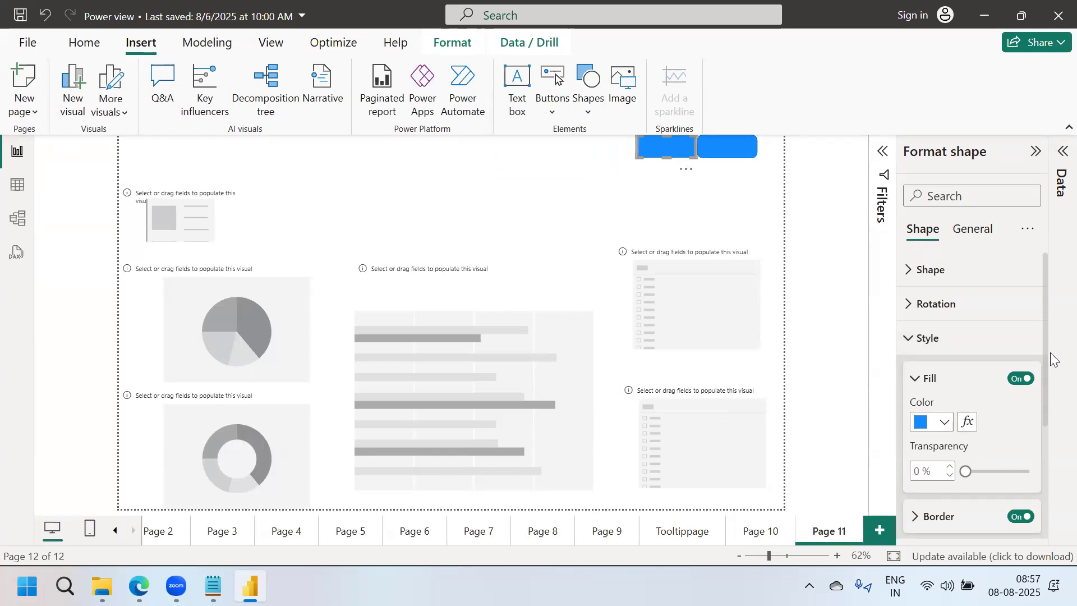
pyautogui.scroll(-3, 1046, 365)
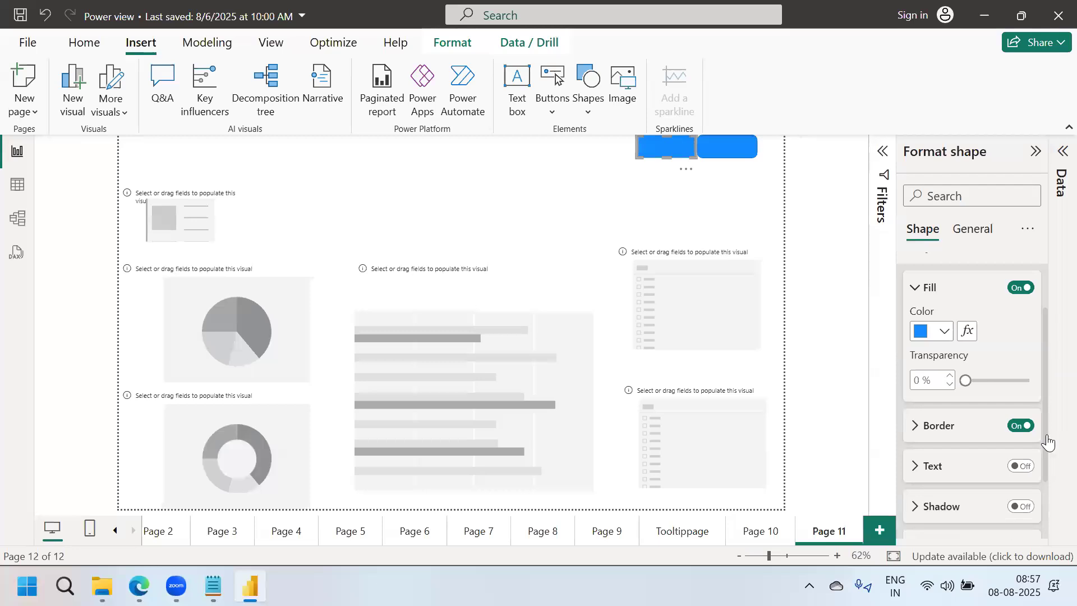
pyautogui.click(1022, 445)
pyautogui.click(920, 448)
pyautogui.click(929, 479)
pyautogui.write('Sales')
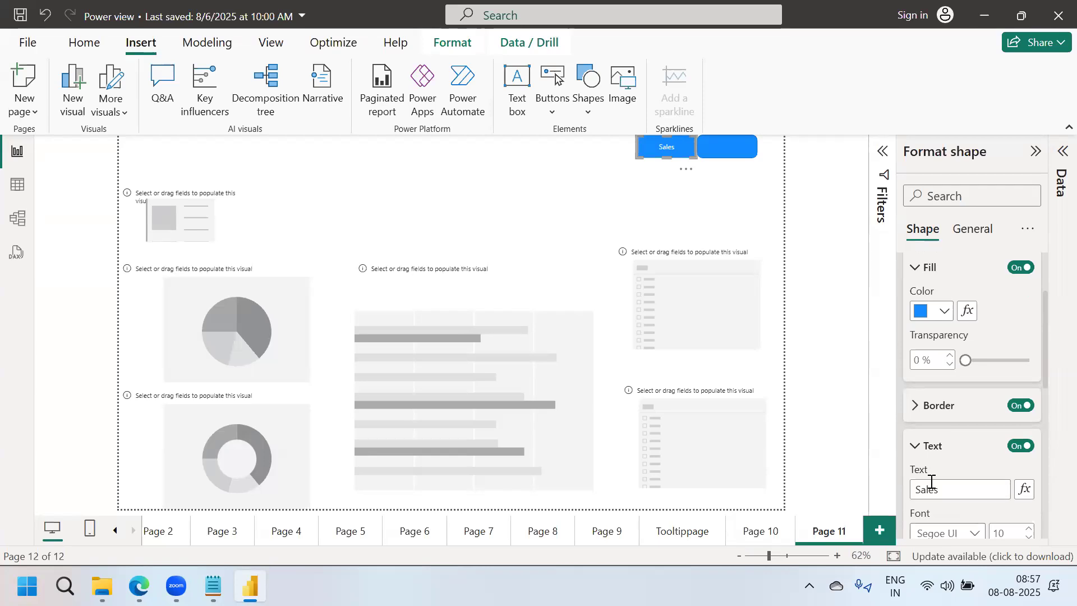
pyautogui.click(948, 533)
pyautogui.click(935, 445)
# Turn on text for the second rounded rectangle and label it "Profit" in Segoe UI Bold.
pyautogui.click(724, 149)
pyautogui.click(1021, 445)
pyautogui.click(973, 474)
pyautogui.write('Profit')
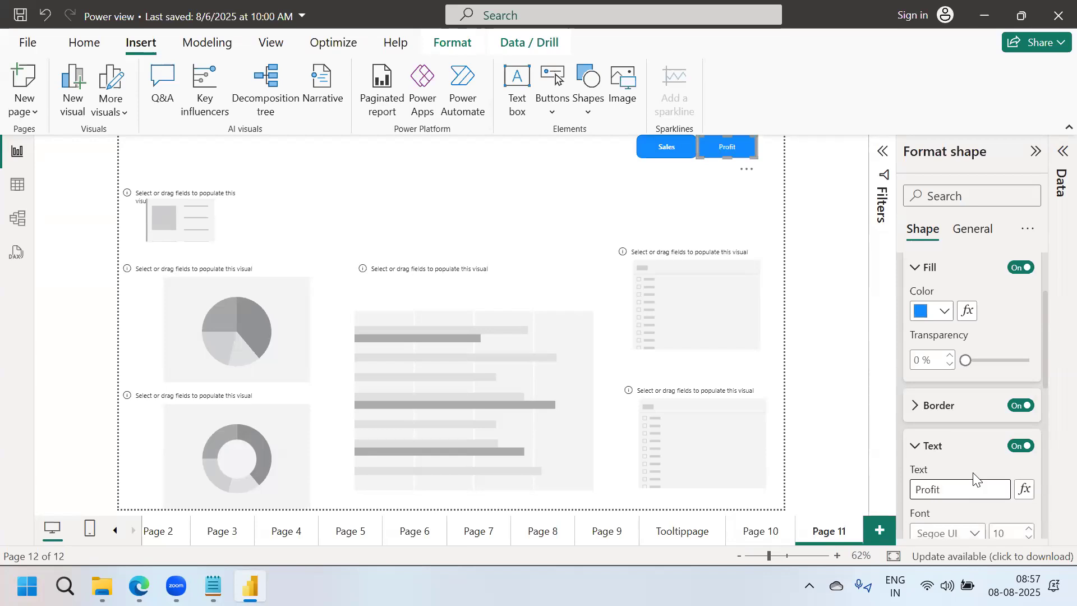
pyautogui.click(949, 532)
pyautogui.click(955, 446)
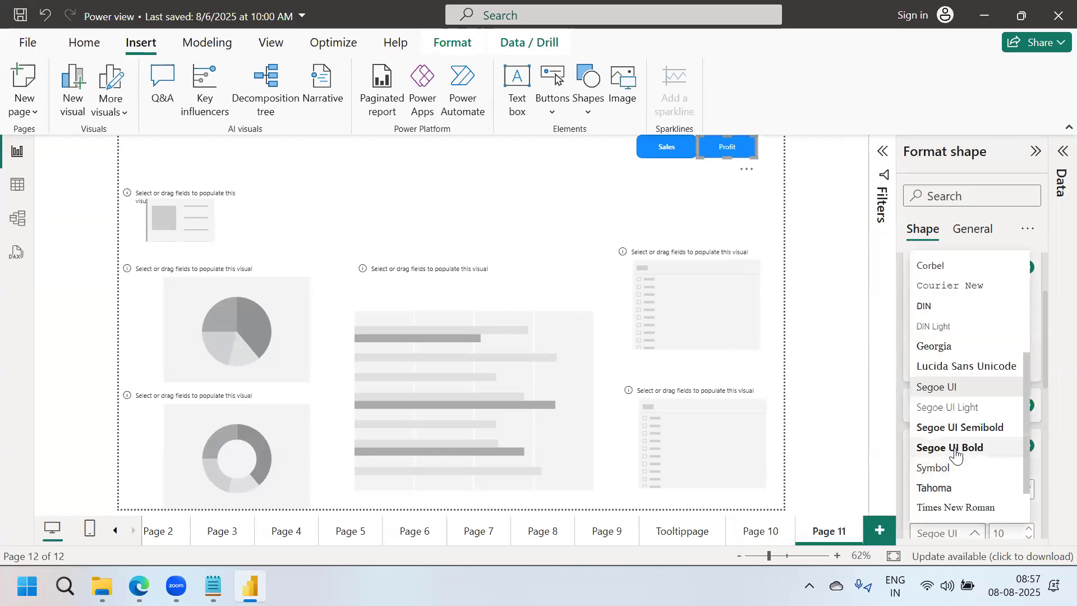
pyautogui.click(850, 339)
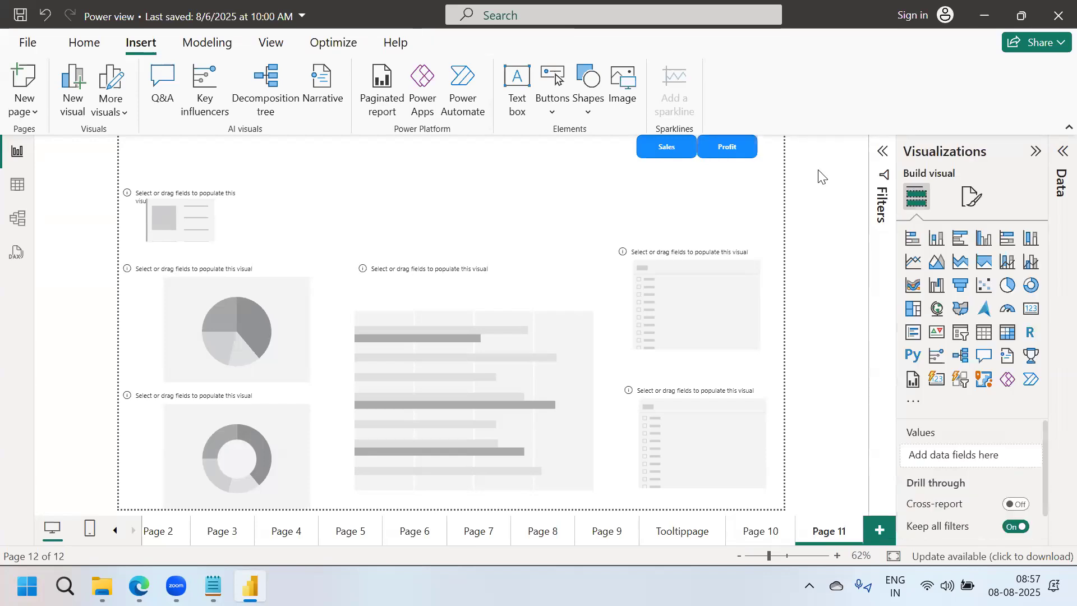
# Collapse the Visualizations pane and go through the Sales button, the card and the pie chart on the page.
pyautogui.click(1035, 156)
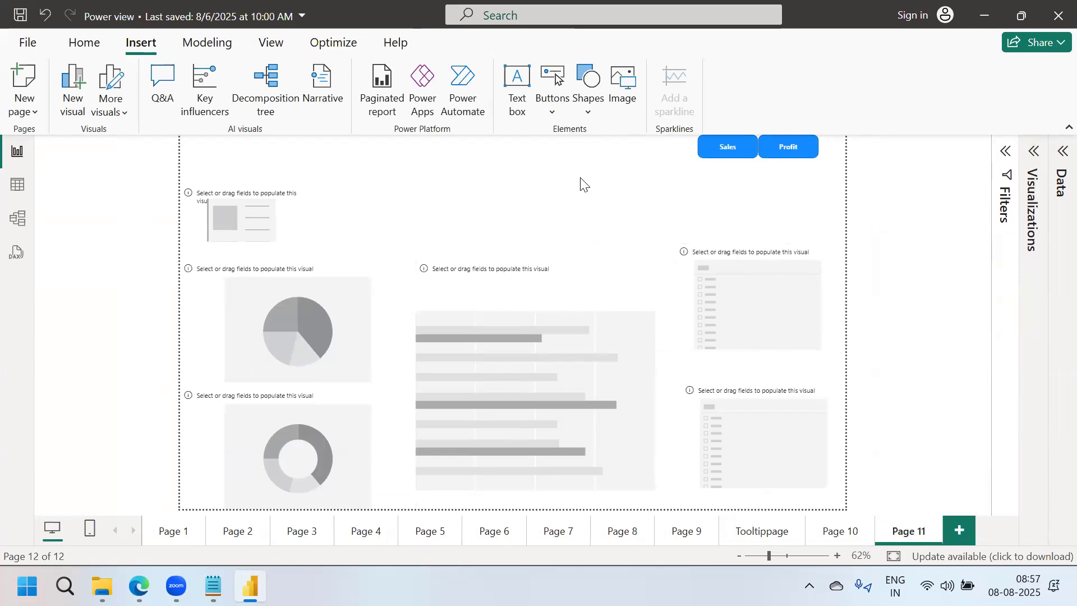
pyautogui.click(730, 151)
pyautogui.click(234, 204)
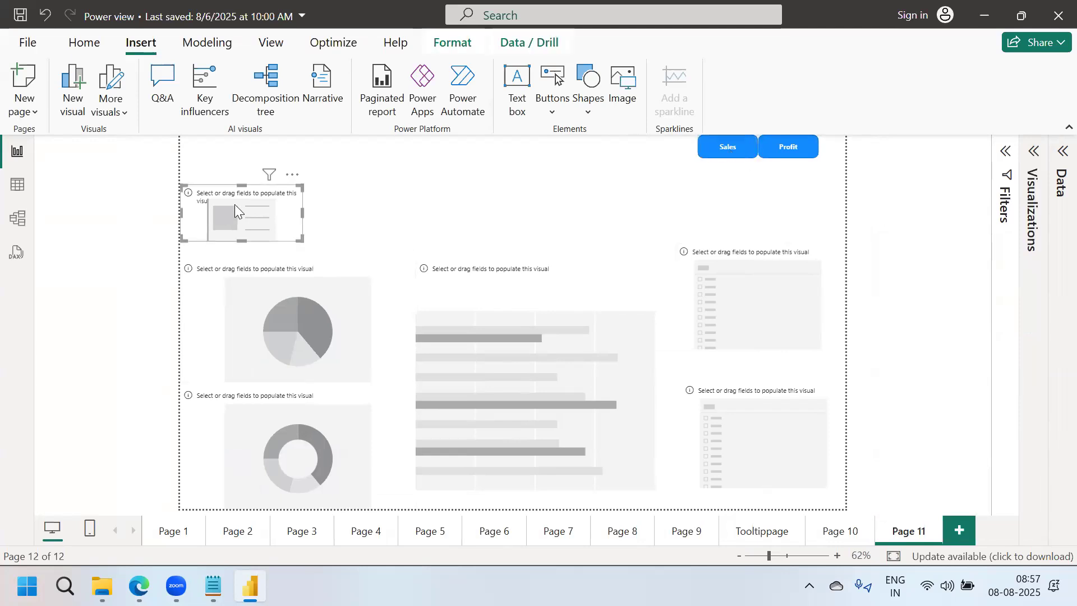
pyautogui.click(269, 319)
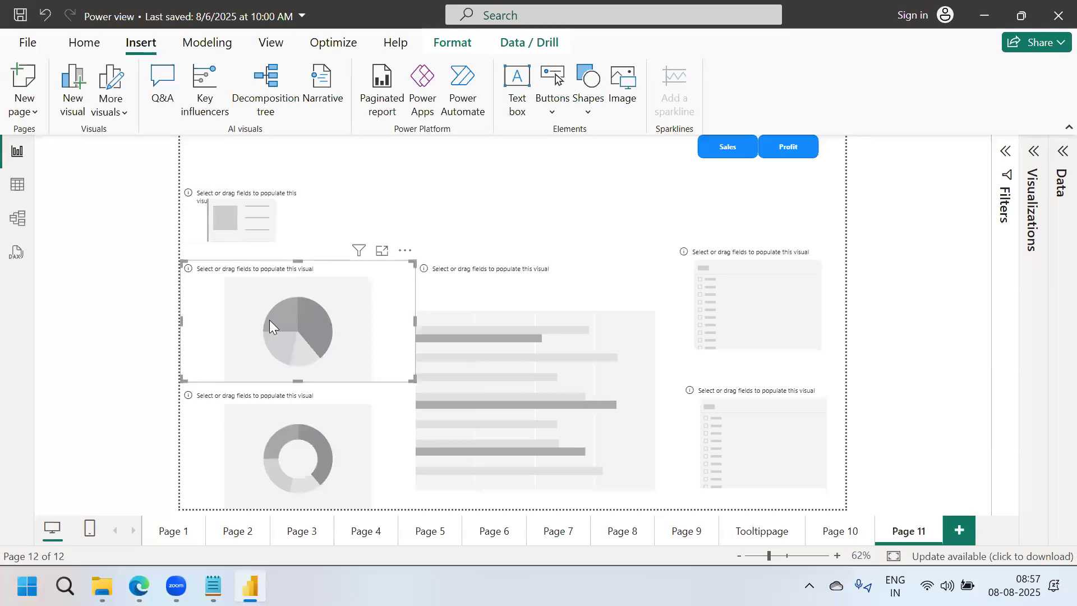
# Go through the empty pie, donut, bar chart, slicer and card placeholders on Page 11 to review the layout.
pyautogui.click(305, 448)
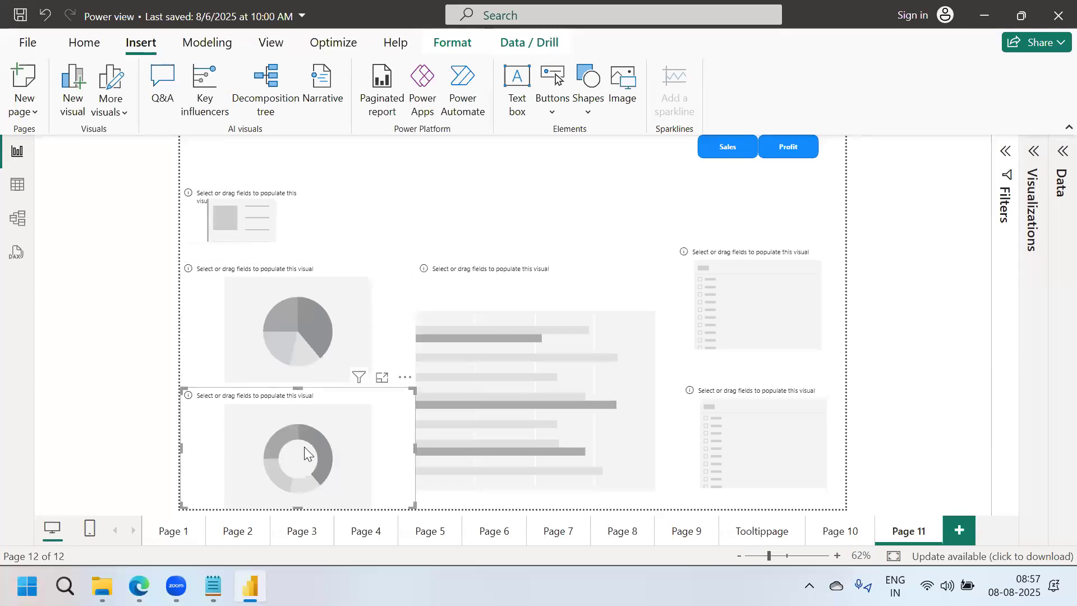
pyautogui.click(580, 360)
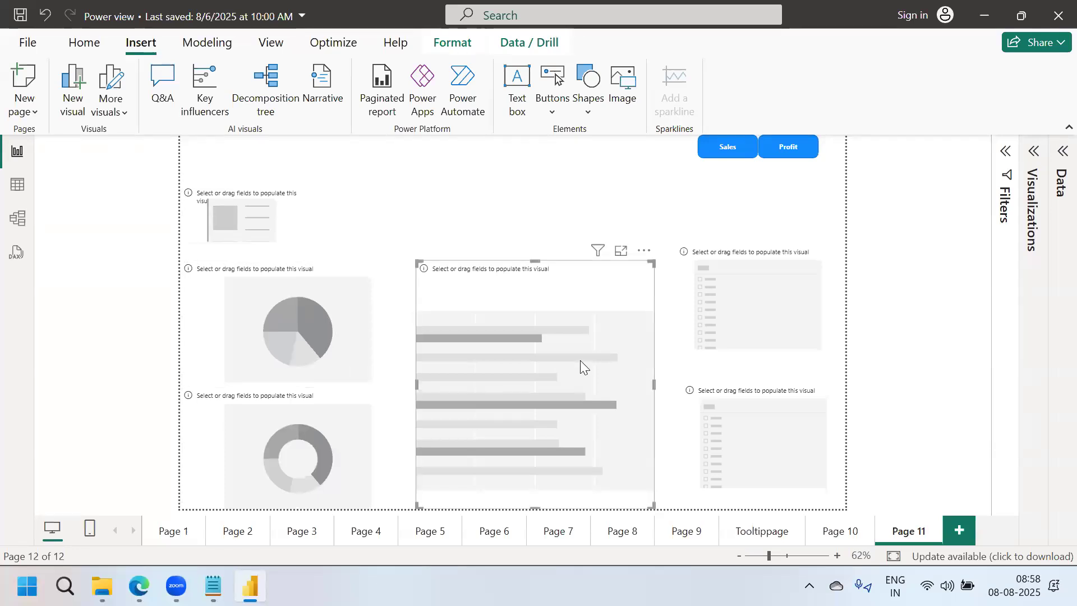
pyautogui.click(763, 273)
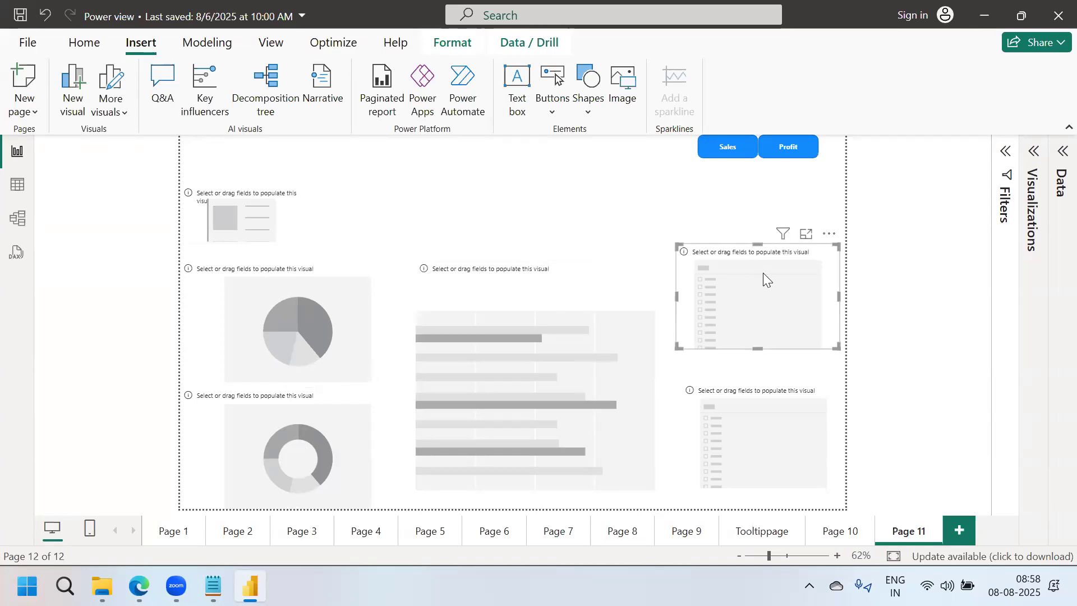
pyautogui.click(768, 425)
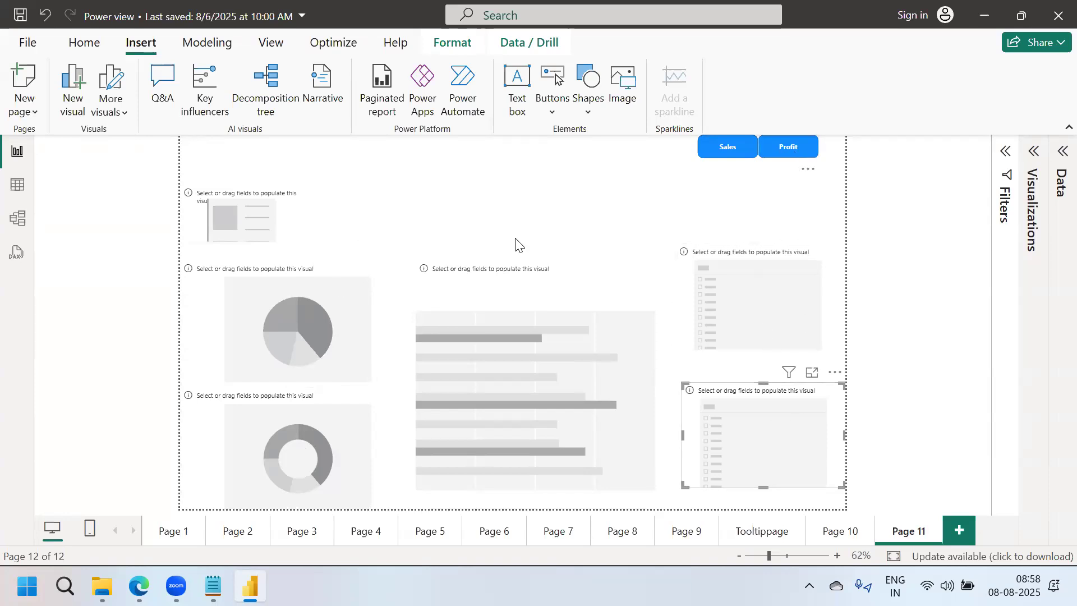
pyautogui.click(245, 220)
pyautogui.click(276, 319)
pyautogui.click(290, 465)
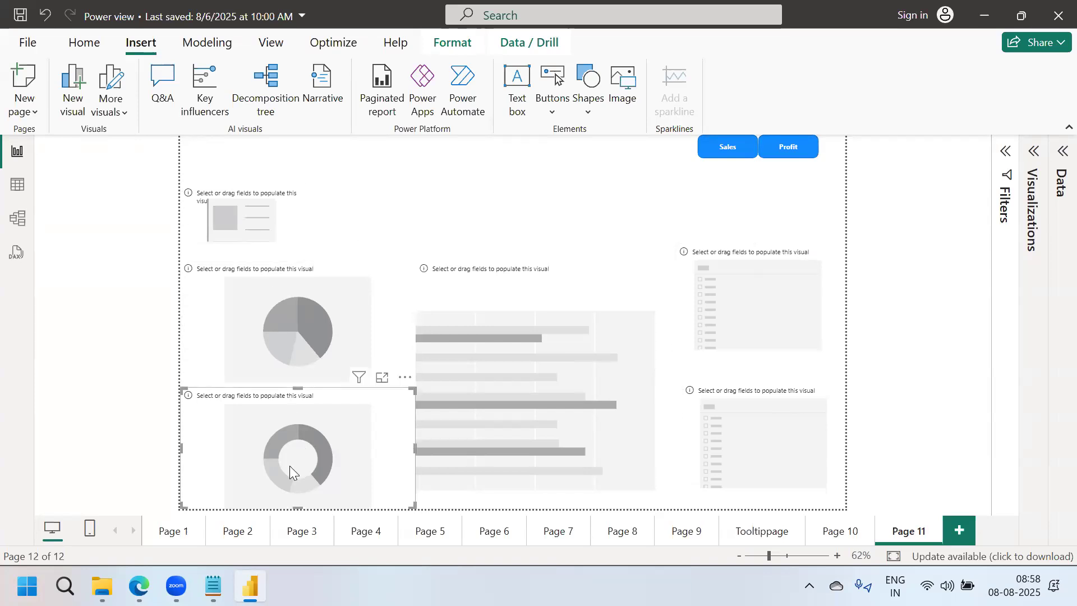
pyautogui.click(564, 332)
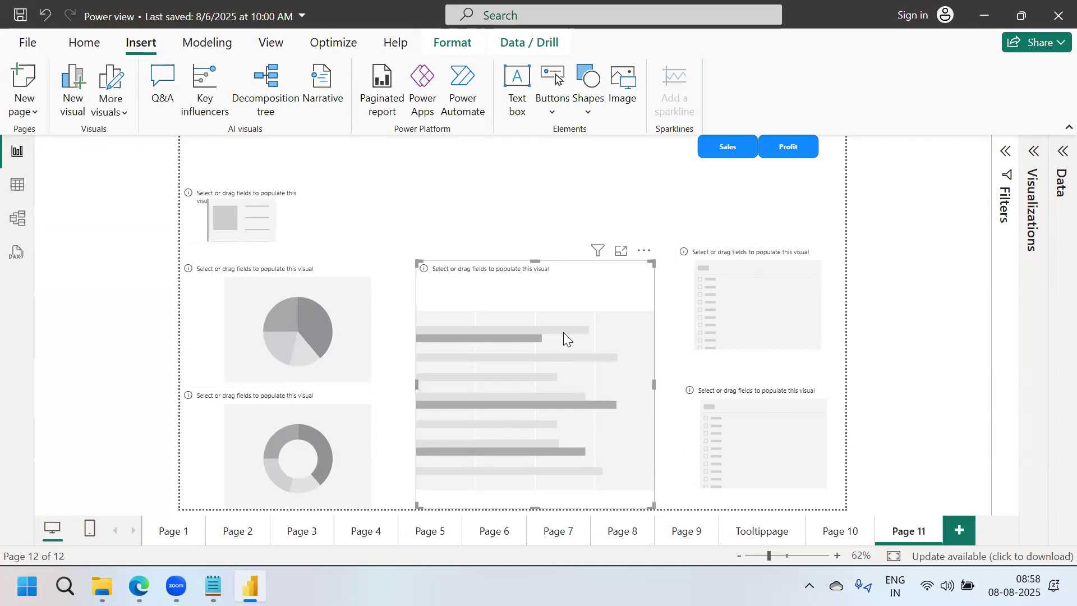
pyautogui.click(762, 276)
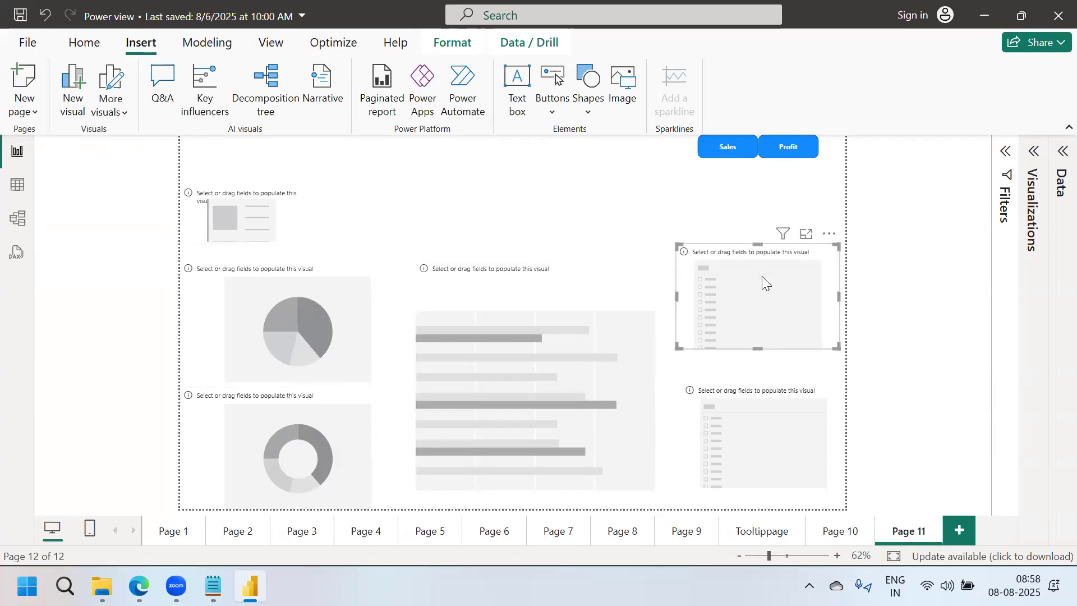
pyautogui.click(761, 443)
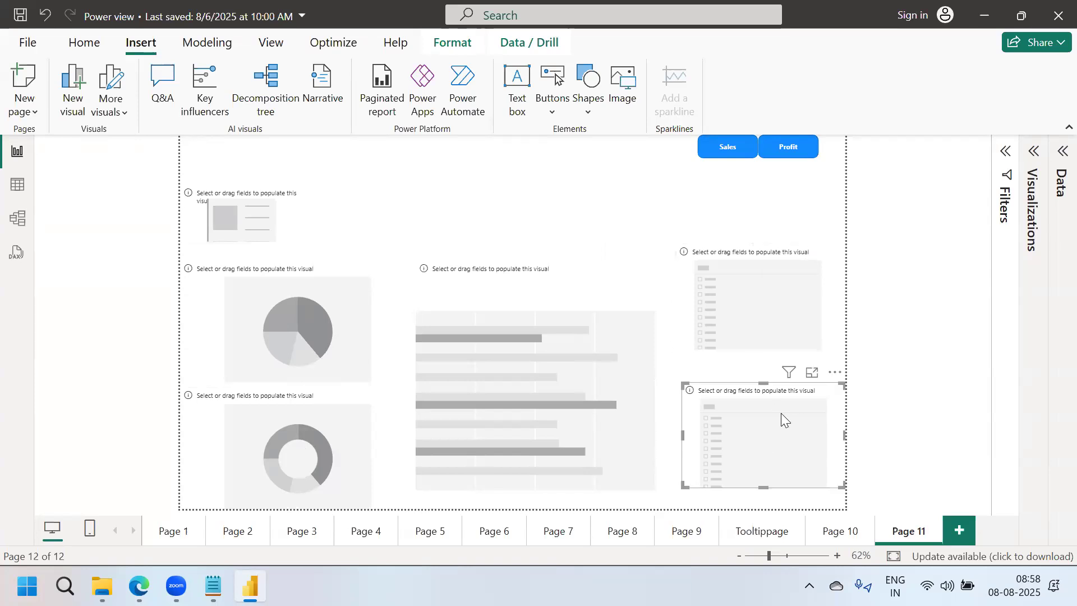
pyautogui.click(911, 287)
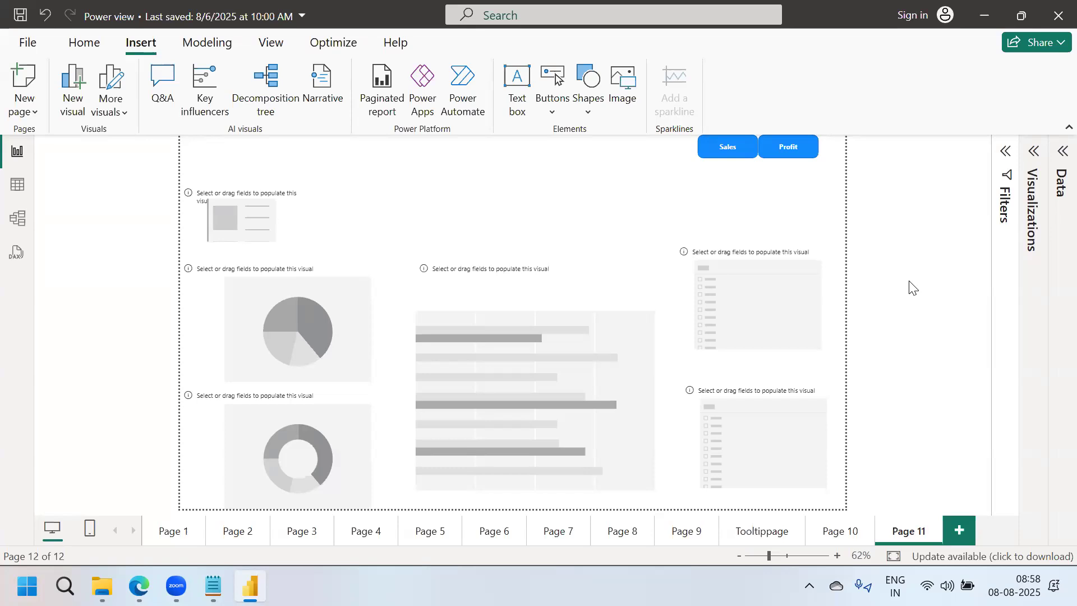
# Find the Sales field in the Orders table and add it to the empty card visual.
pyautogui.click(275, 226)
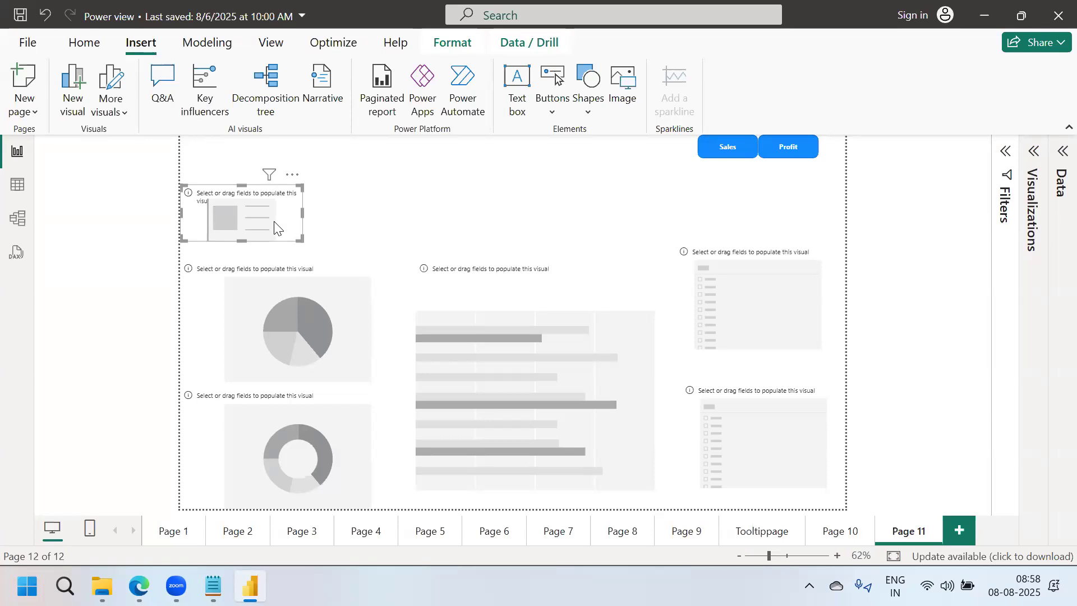
pyautogui.click(1058, 159)
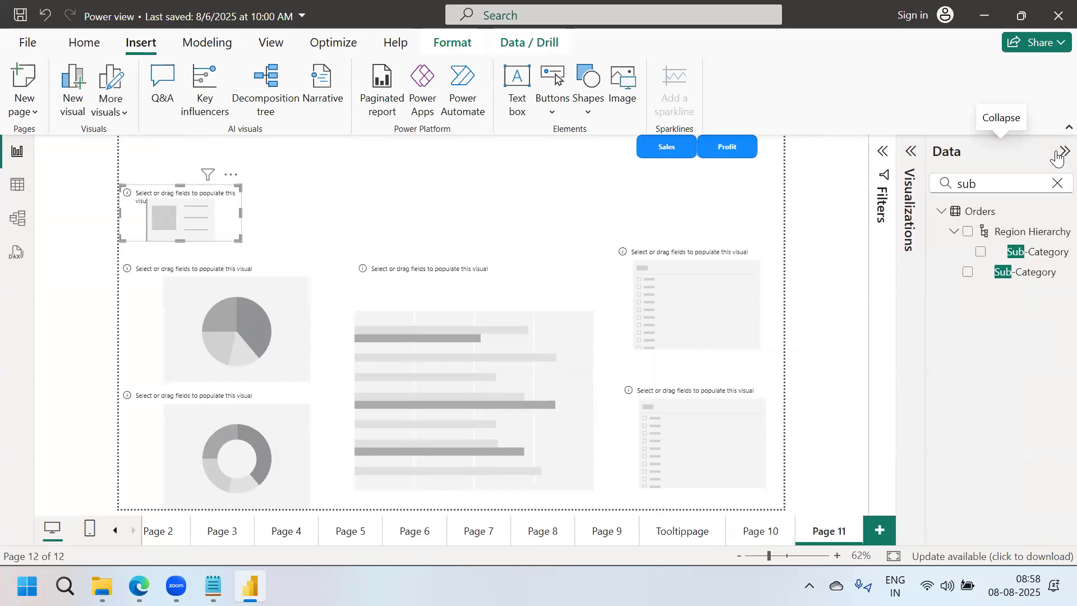
pyautogui.click(943, 183)
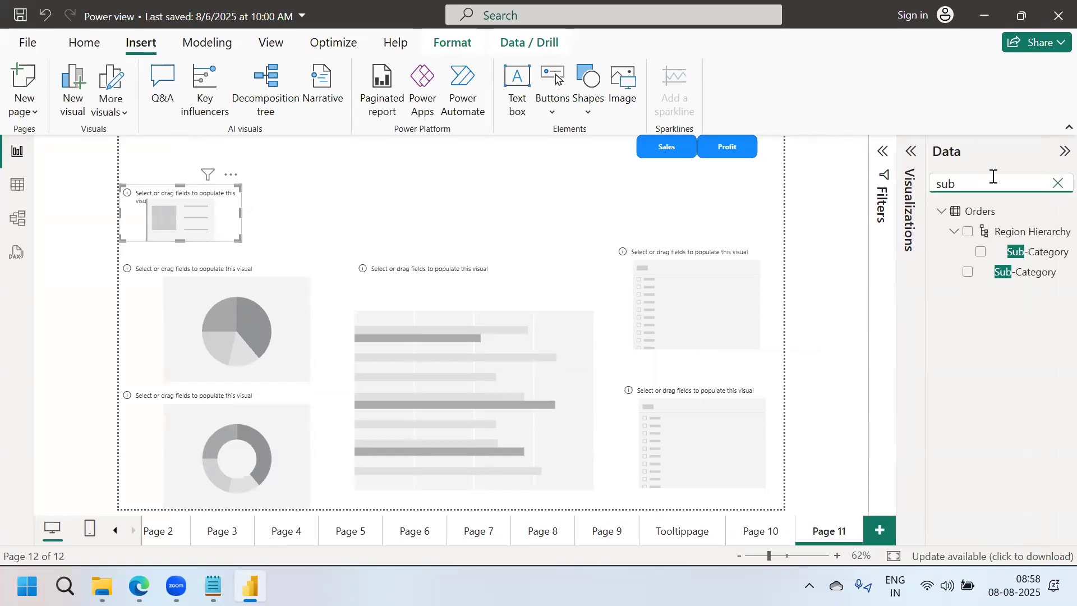
pyautogui.press('BackSpace')
pyautogui.press('BackSpace')
pyautogui.press('BackSpace')
pyautogui.write('sal')
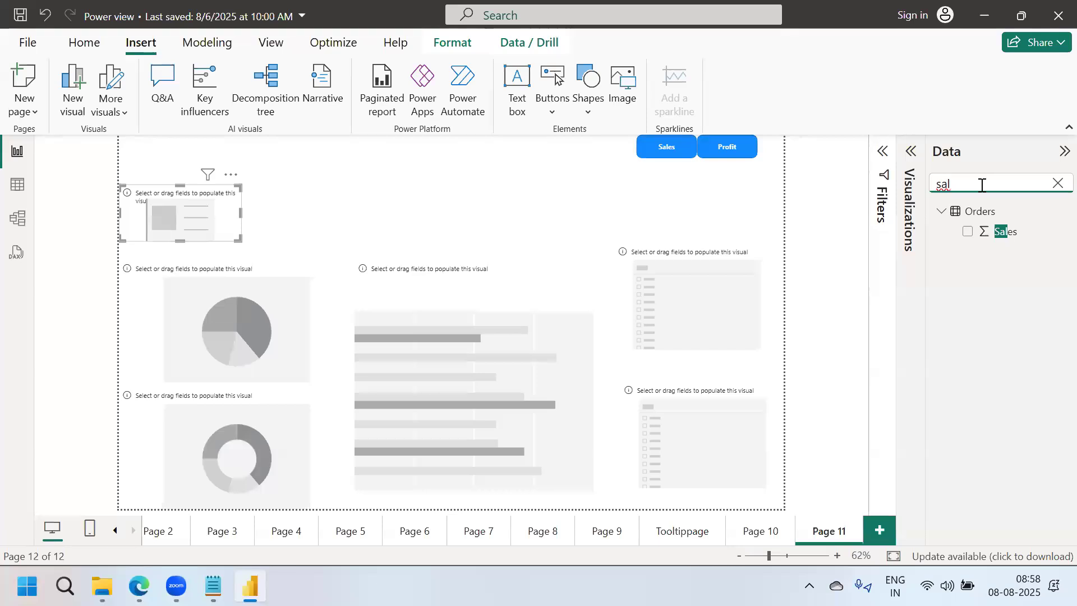
pyautogui.click(968, 232)
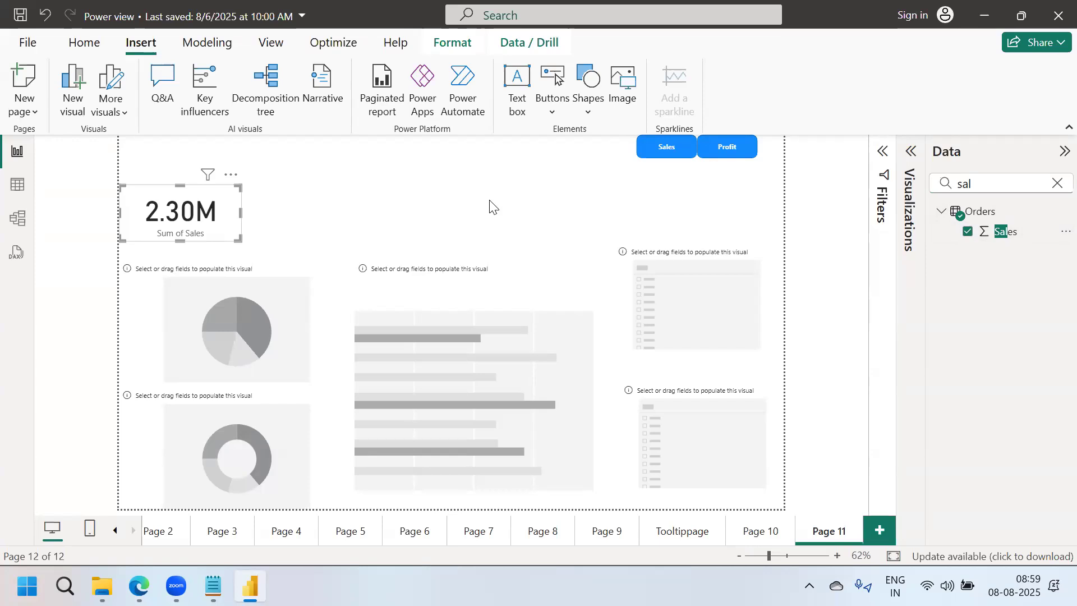
# Populate the empty pie chart with the Category and Sales fields from the Orders table.
pyautogui.click(190, 340)
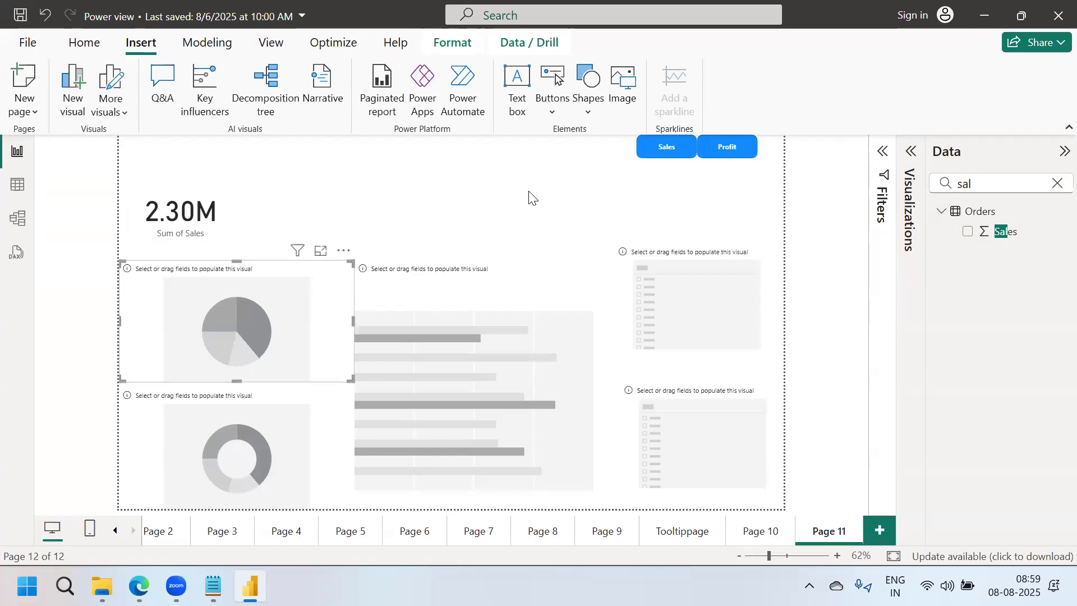
pyautogui.click(1058, 183)
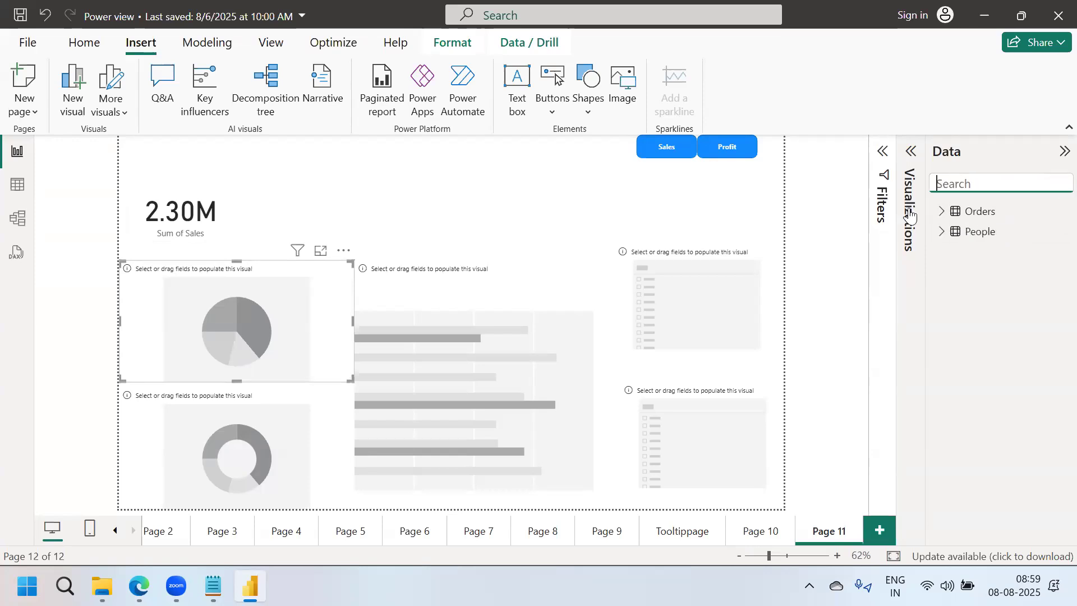
pyautogui.write('cate')
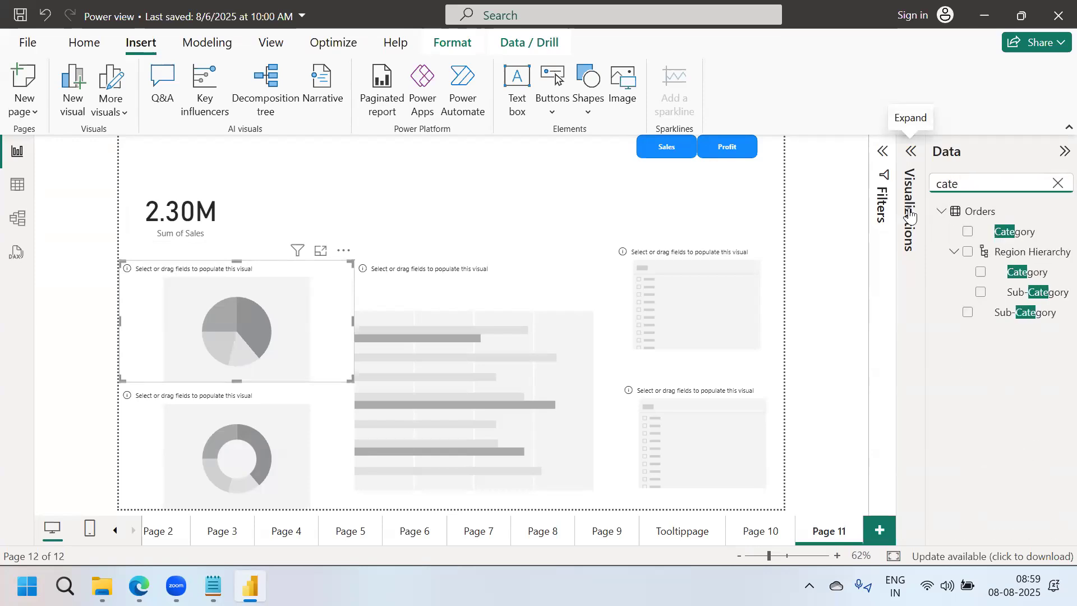
pyautogui.click(970, 235)
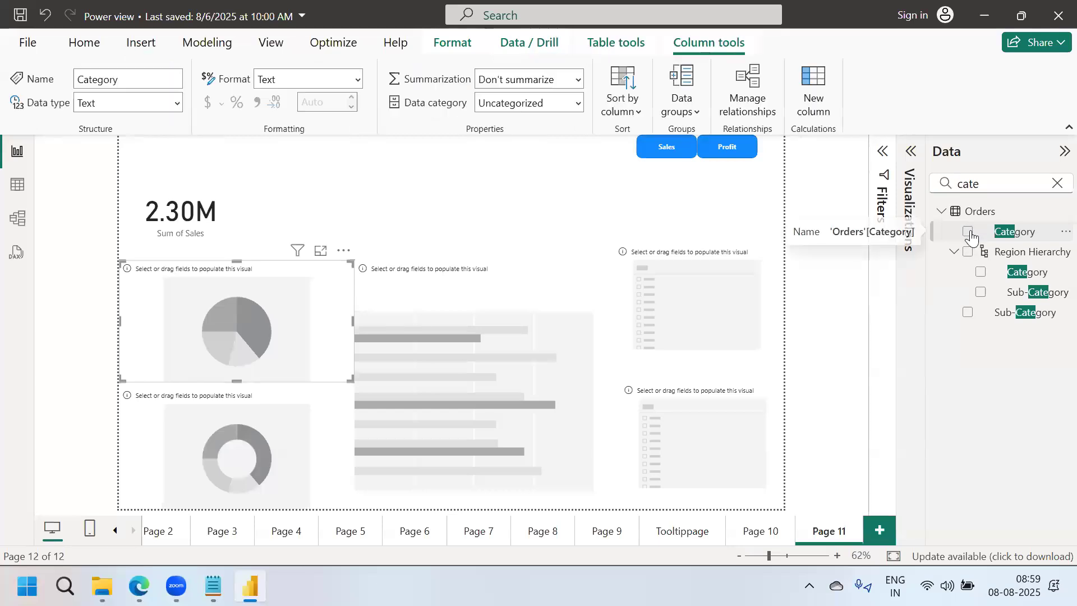
pyautogui.click(969, 231)
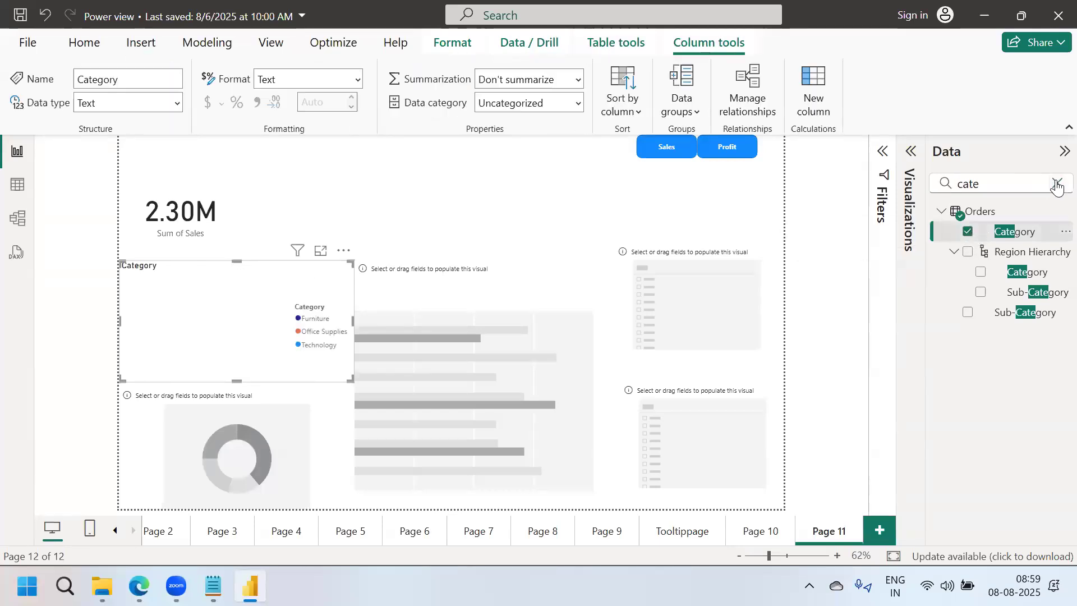
pyautogui.click(1057, 184)
pyautogui.write('sales')
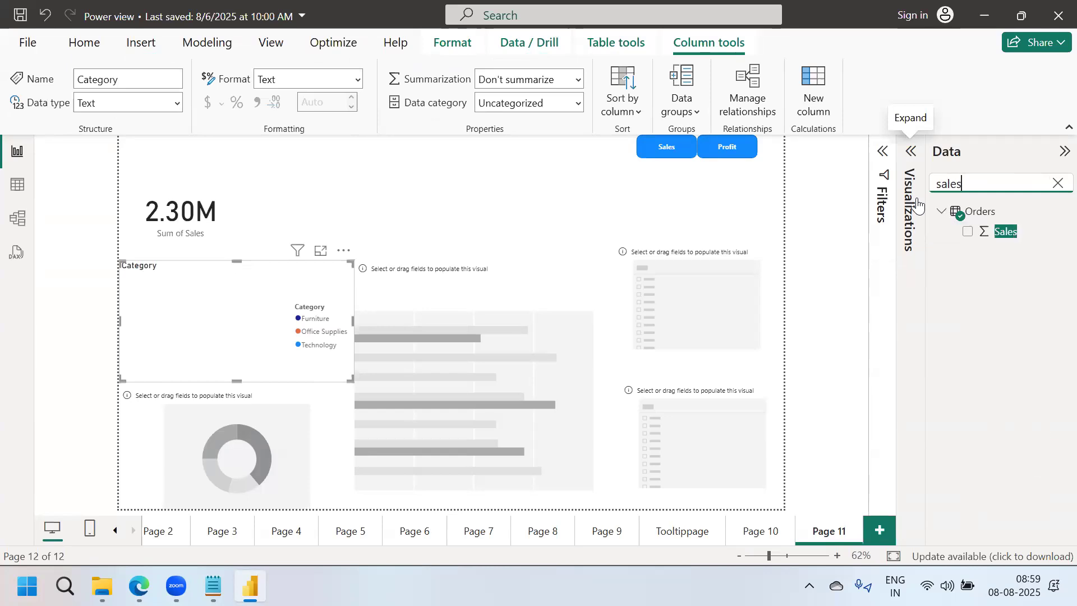
pyautogui.click(965, 232)
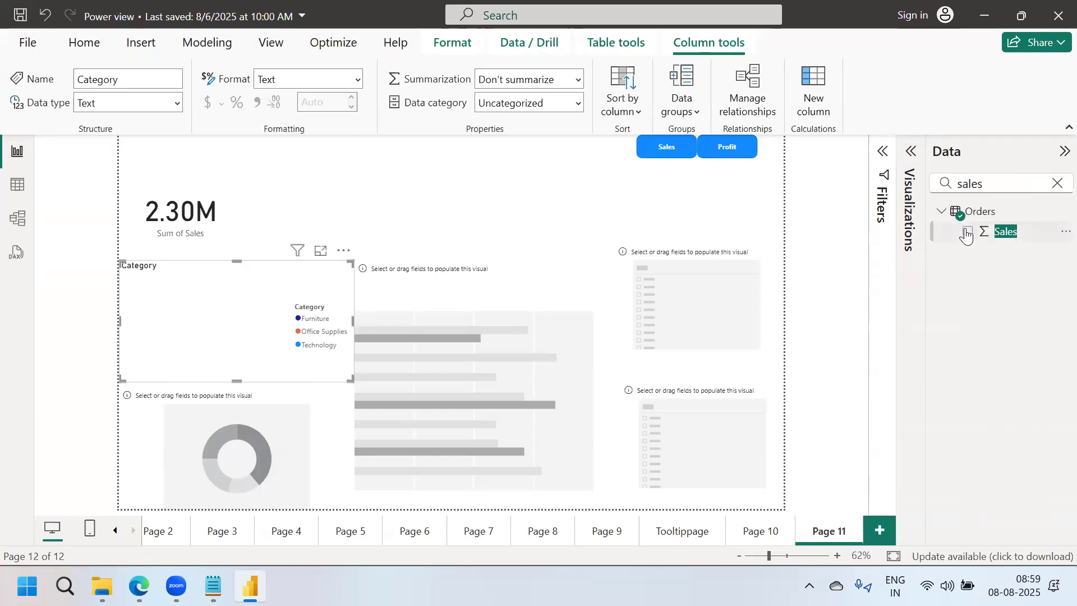
# Set the pie chart's detail label contents to Category, data value.
pyautogui.click(911, 151)
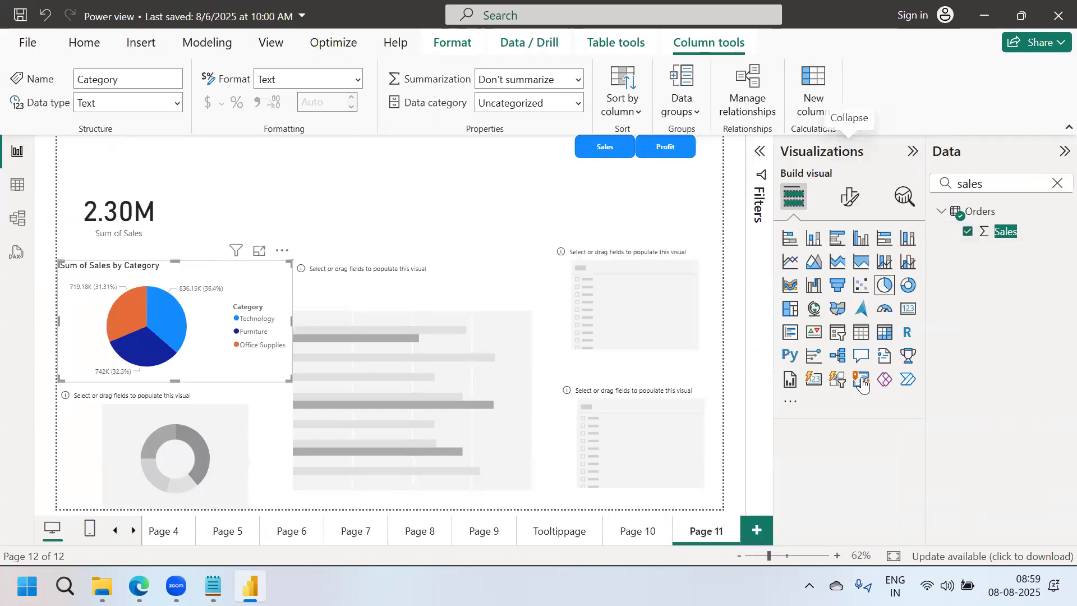
pyautogui.click(850, 196)
pyautogui.click(825, 390)
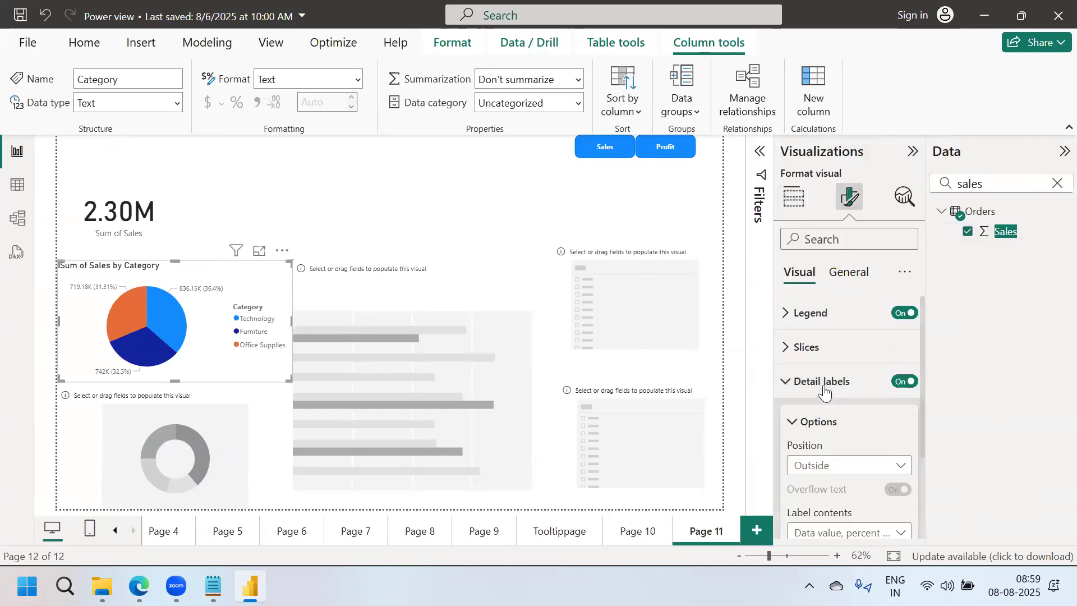
pyautogui.click(840, 532)
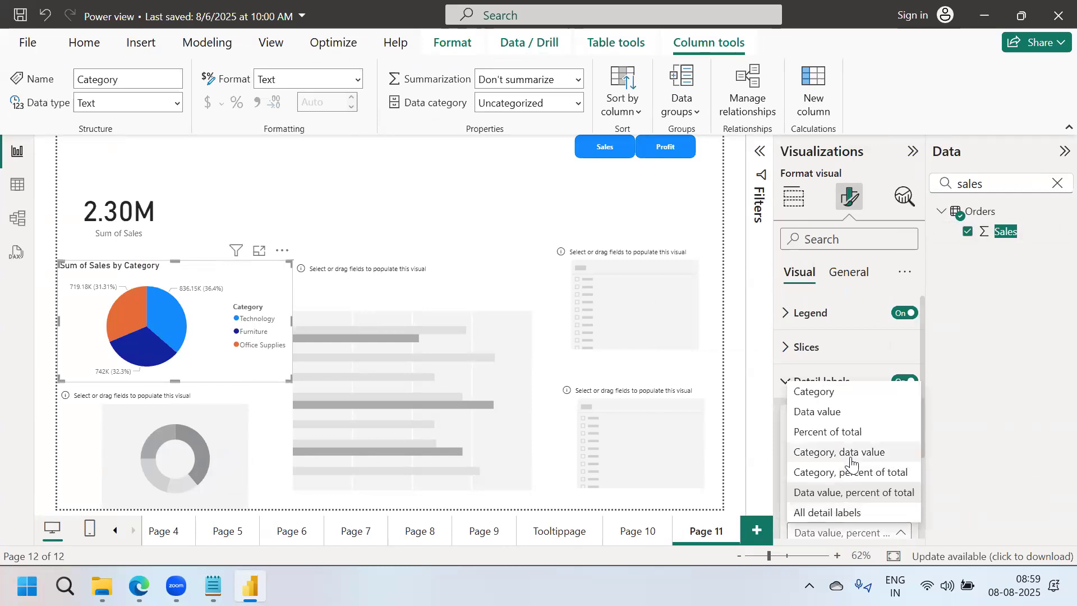
pyautogui.click(847, 453)
# Set the pie chart's detail label values to a bold Segoe UI font at size 11 and turn off the legend.
pyautogui.scroll(-3, 925, 462)
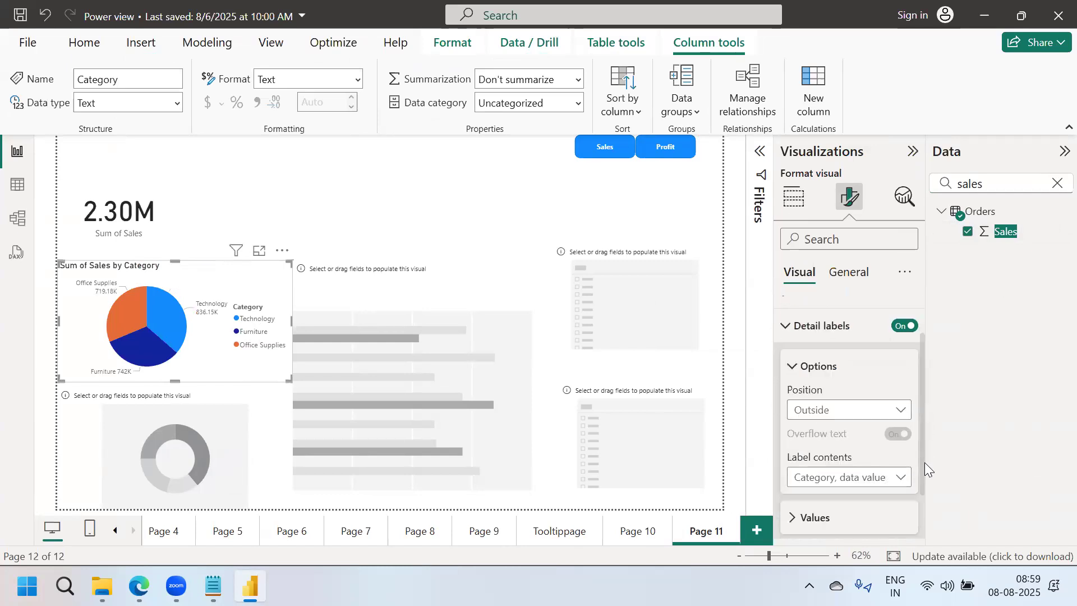
pyautogui.click(793, 468)
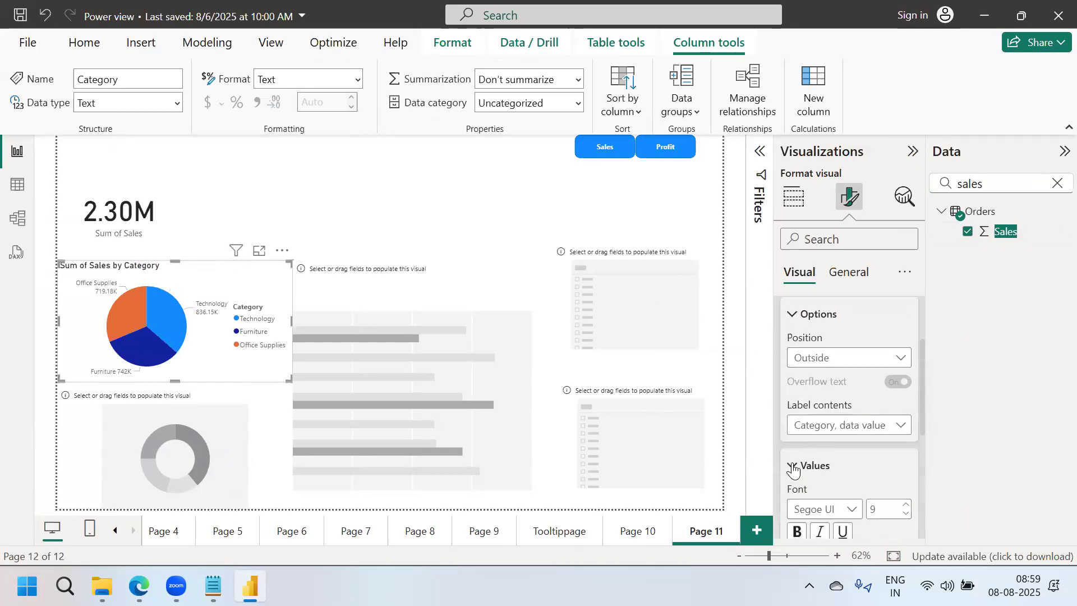
pyautogui.click(824, 509)
pyautogui.click(825, 423)
pyautogui.doubleClick(906, 505)
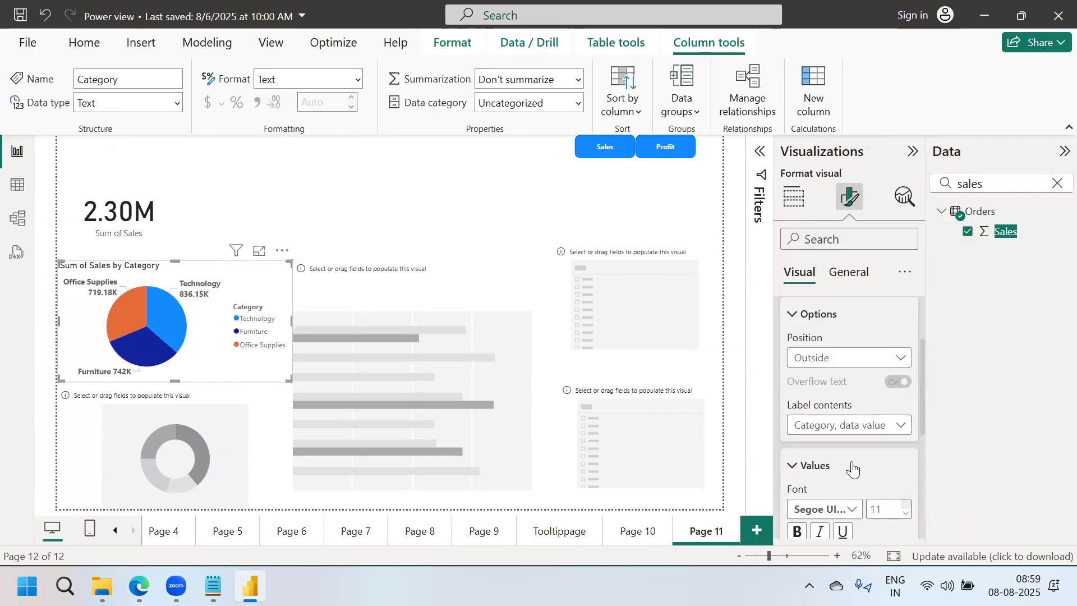
pyautogui.scroll(2, 909, 328)
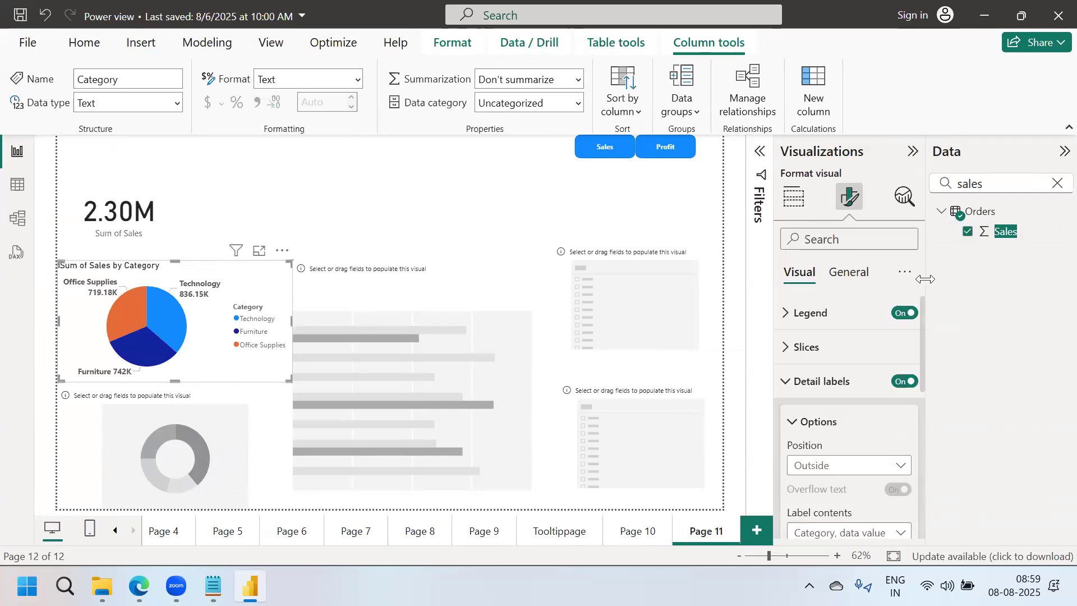
pyautogui.click(904, 312)
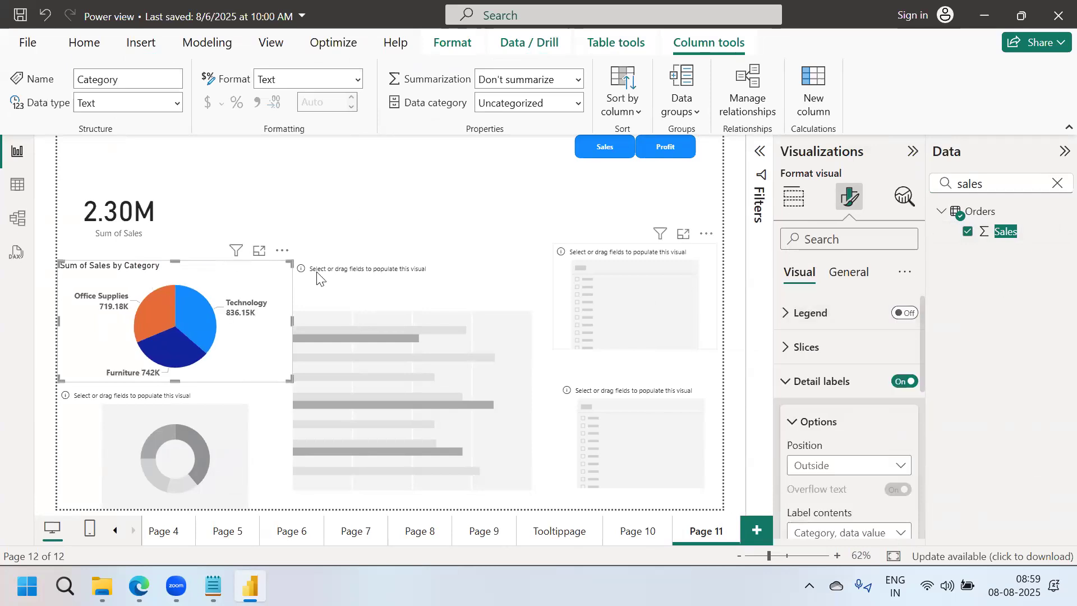
# Populate the empty donut chart with the Sales and Segment fields from the Orders table.
pyautogui.click(253, 422)
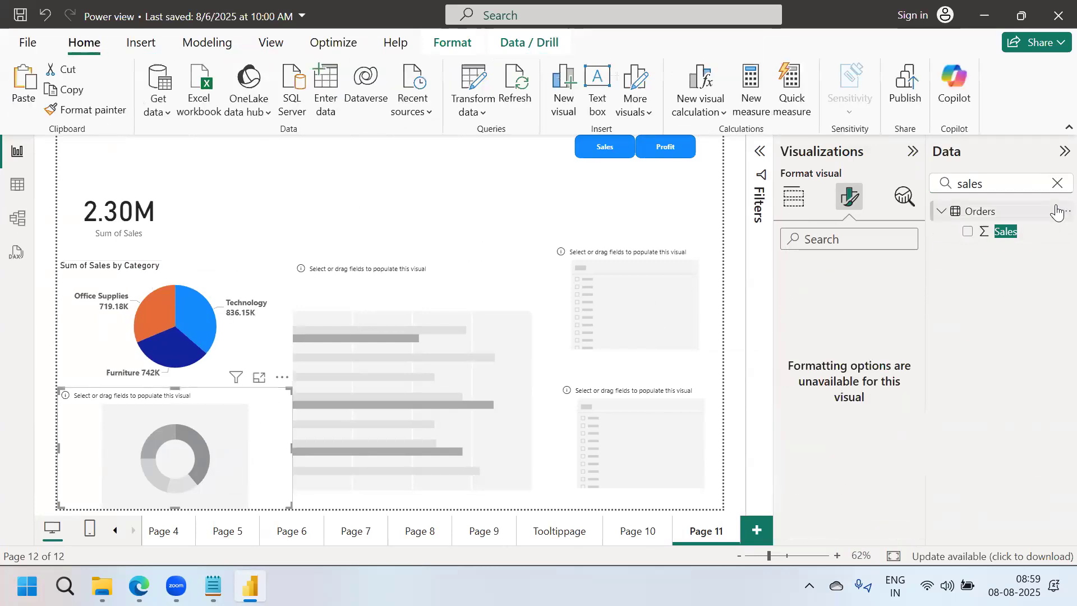
pyautogui.click(968, 231)
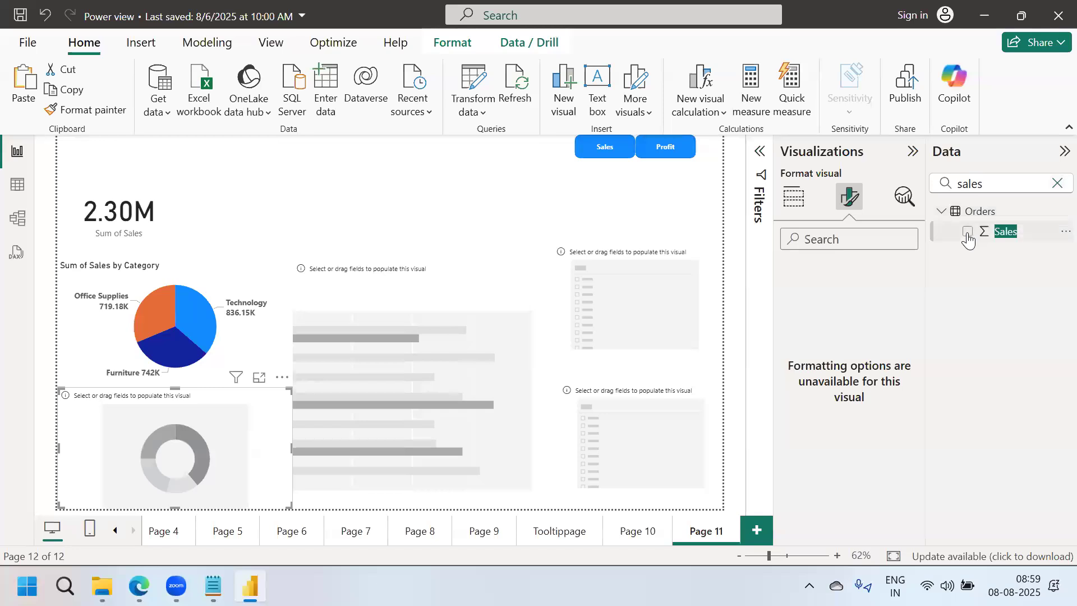
pyautogui.click(1057, 184)
pyautogui.write('seg')
pyautogui.click(968, 231)
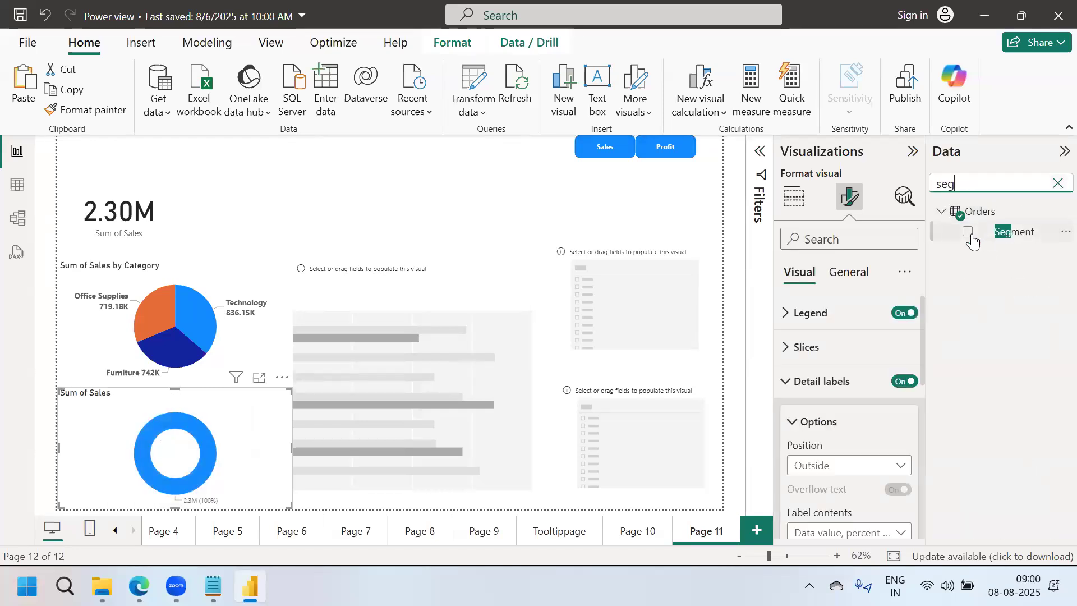
# Copy the pie chart's formatting onto the donut chart with the Format painter.
pyautogui.click(242, 342)
pyautogui.click(98, 115)
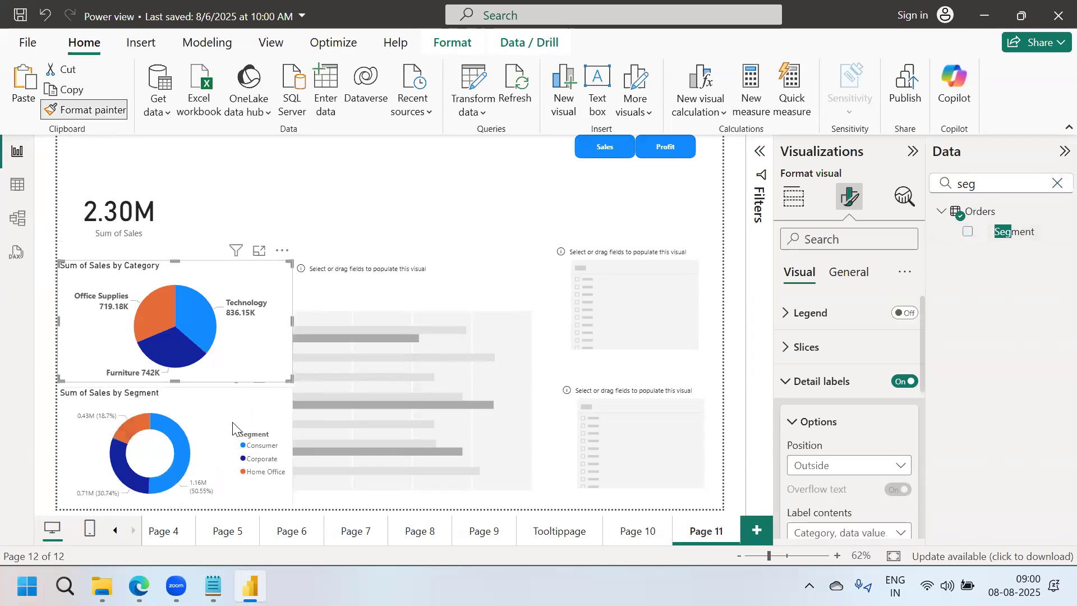
pyautogui.click(236, 429)
# Populate the empty bar chart with the Sub-Category and Sales fields from the Orders table and turn on its data labels.
pyautogui.click(461, 342)
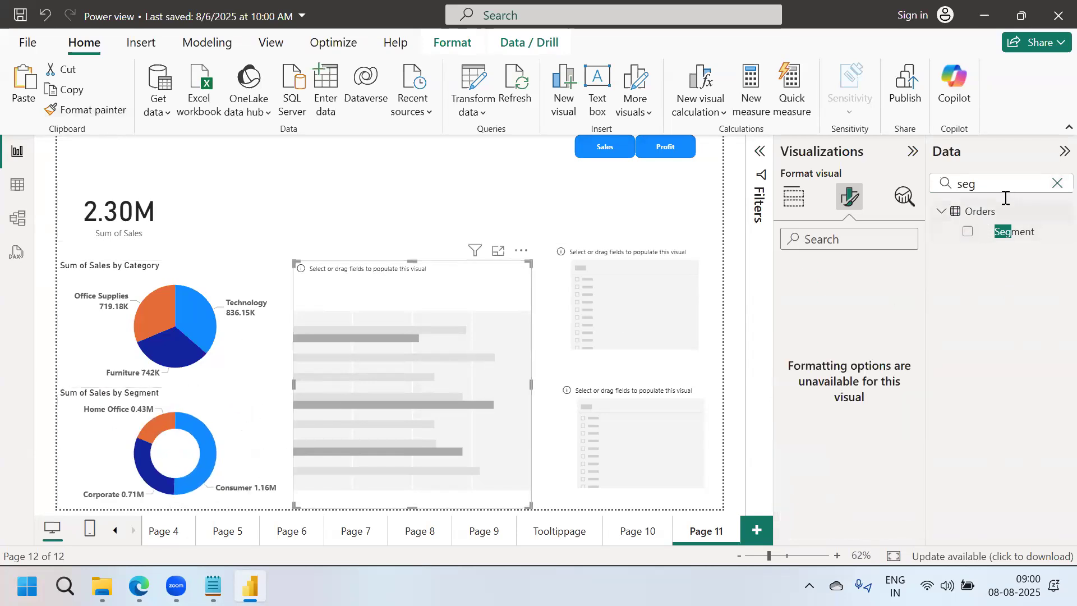
pyautogui.click(1057, 184)
pyautogui.write('s')
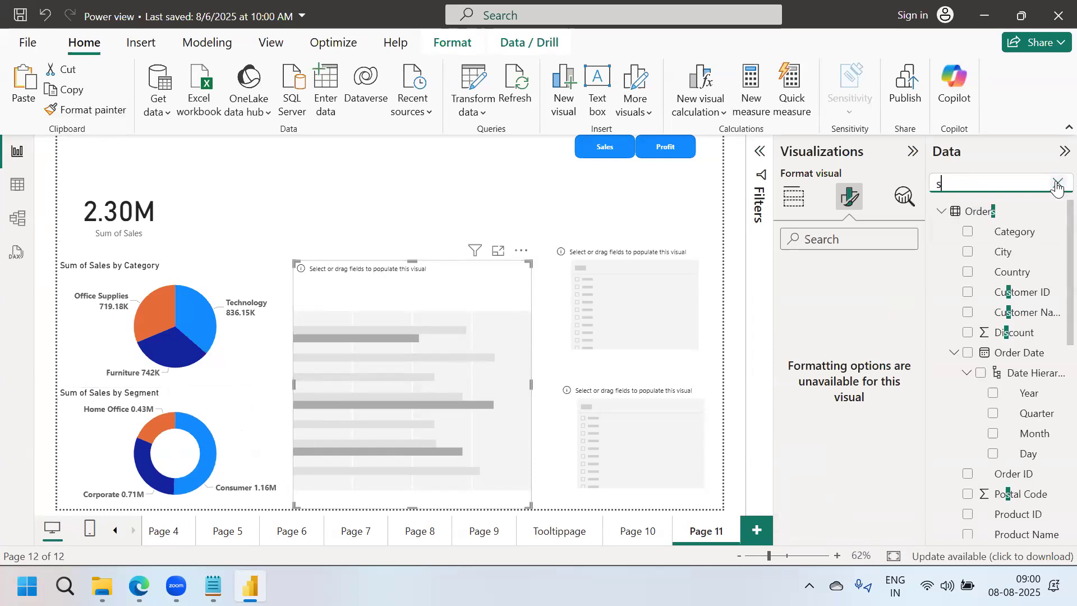
pyautogui.write('ub')
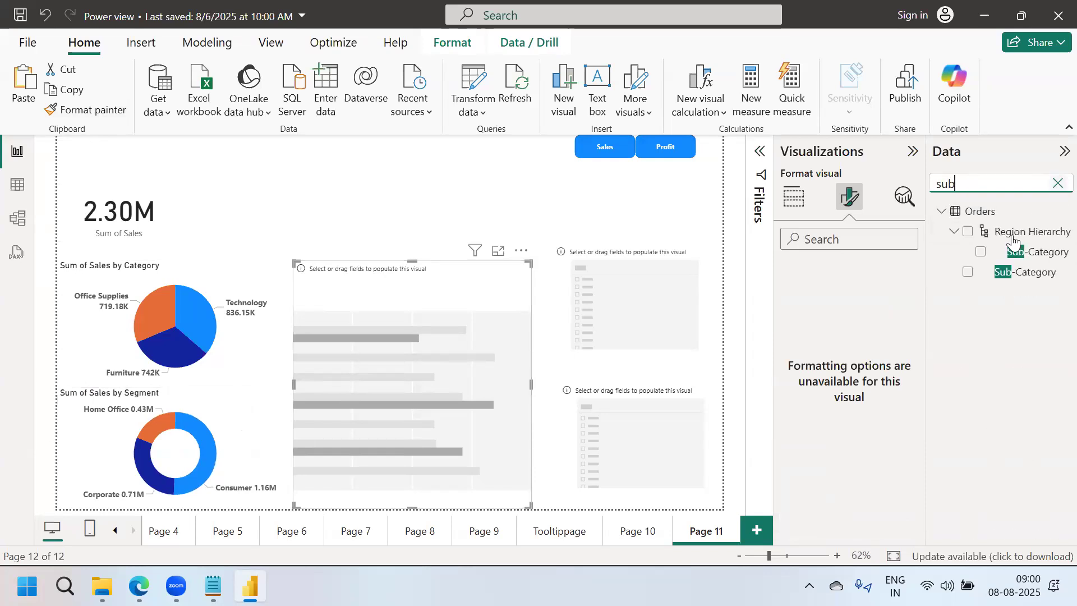
pyautogui.click(968, 273)
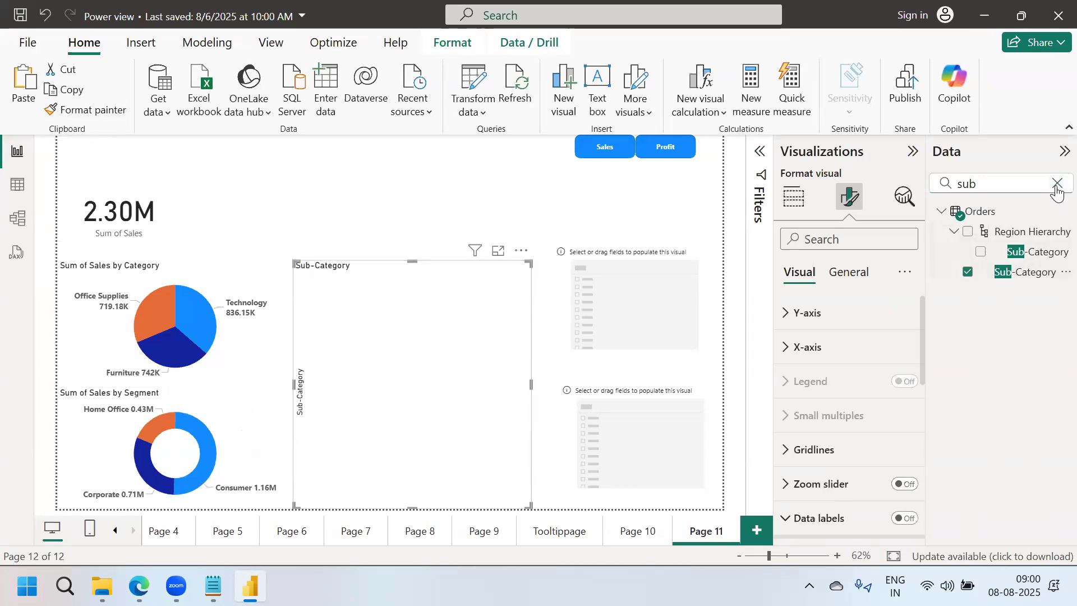
pyautogui.click(1058, 183)
pyautogui.write('sales')
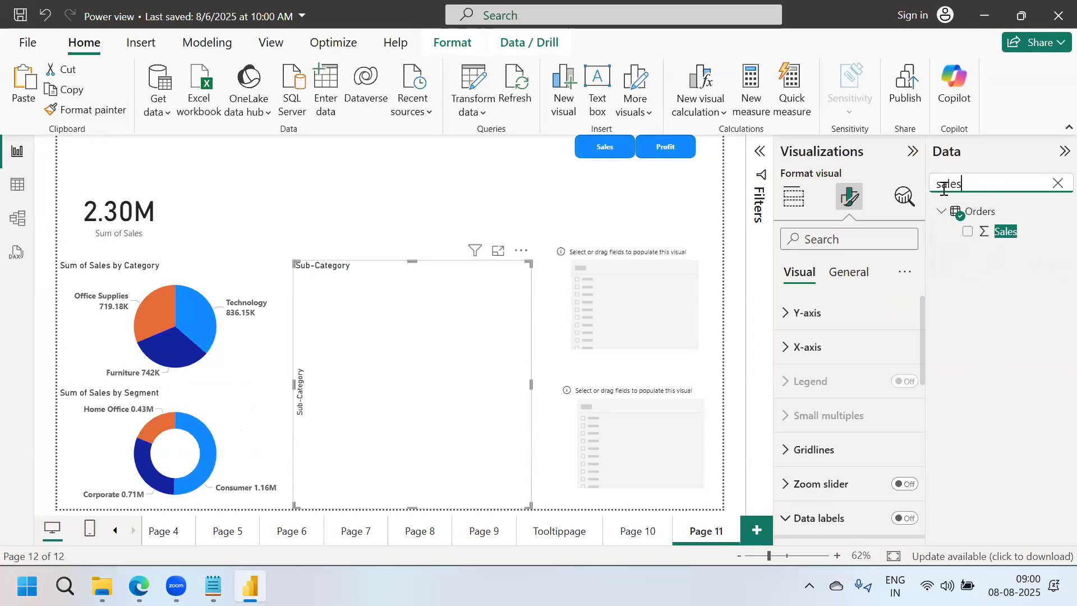
pyautogui.click(968, 234)
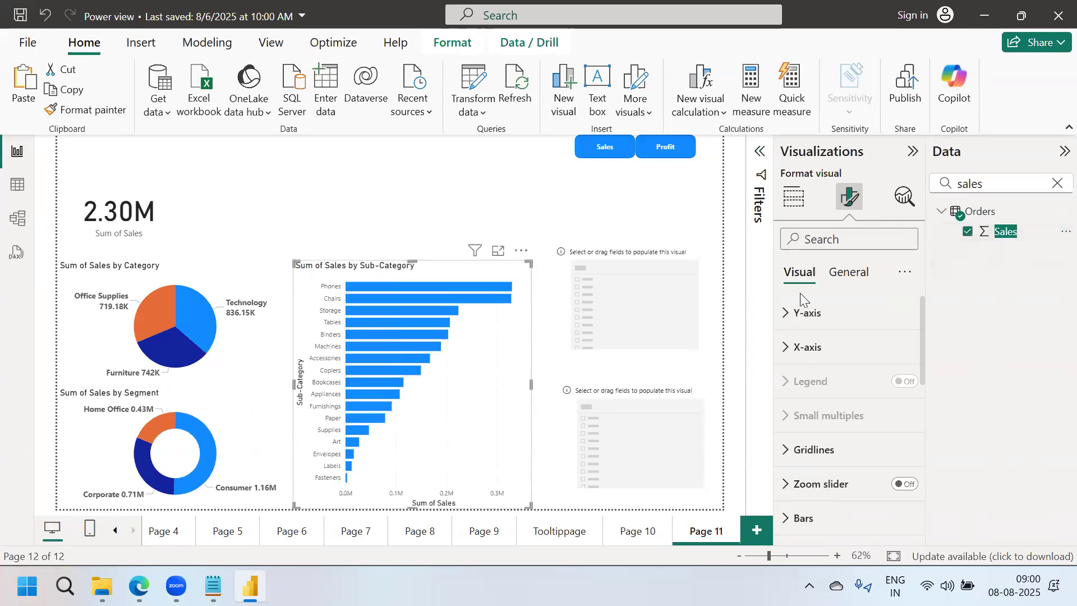
pyautogui.moveTo(923, 332); pyautogui.dragTo(924, 414)
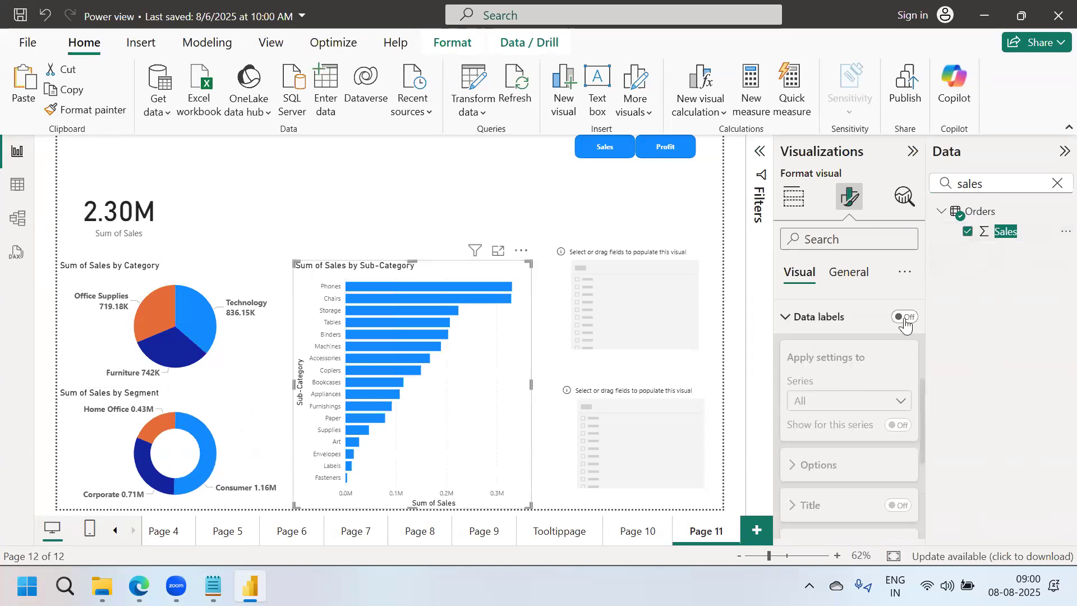
pyautogui.click(905, 317)
# Populate the upper empty slicer with the Region field from the Orders table.
pyautogui.click(653, 307)
pyautogui.click(1057, 184)
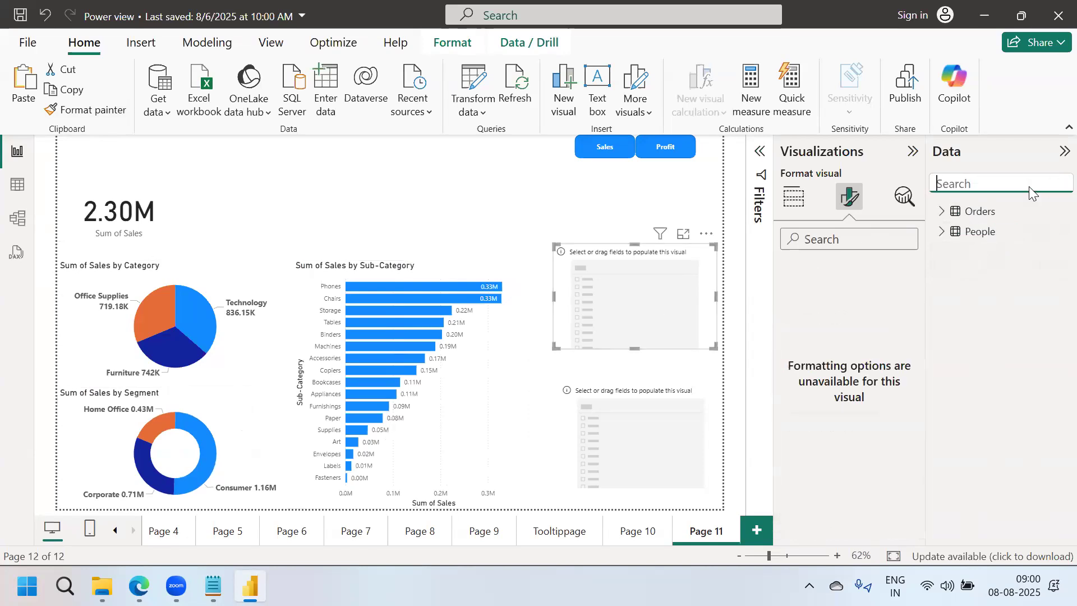
pyautogui.write('reg')
pyautogui.click(969, 232)
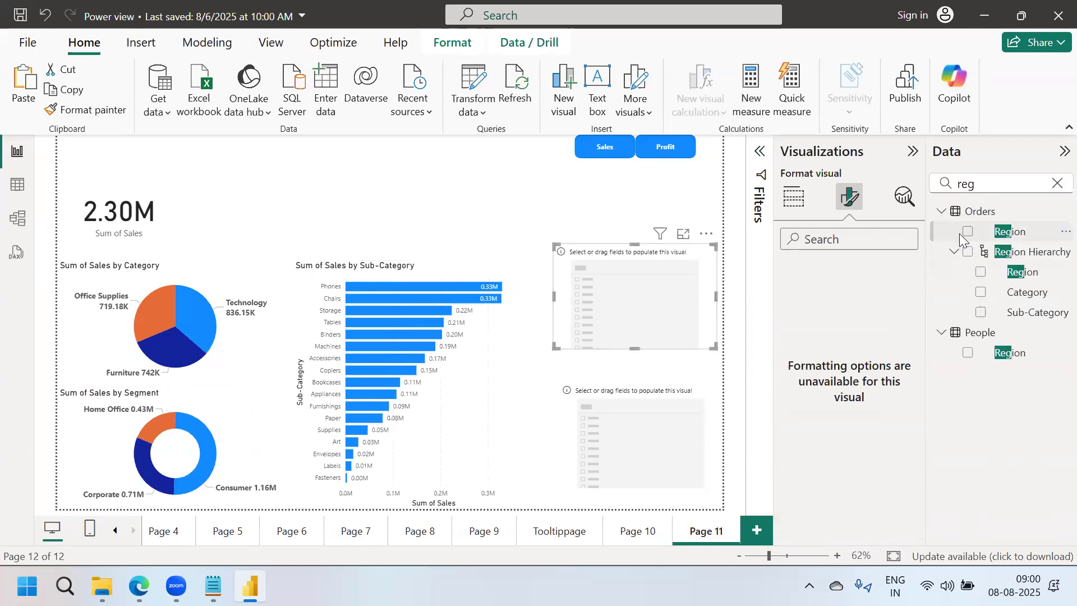
# Populate the lower empty slicer with the Ship Mode field from the Orders table.
pyautogui.click(669, 414)
pyautogui.click(1055, 185)
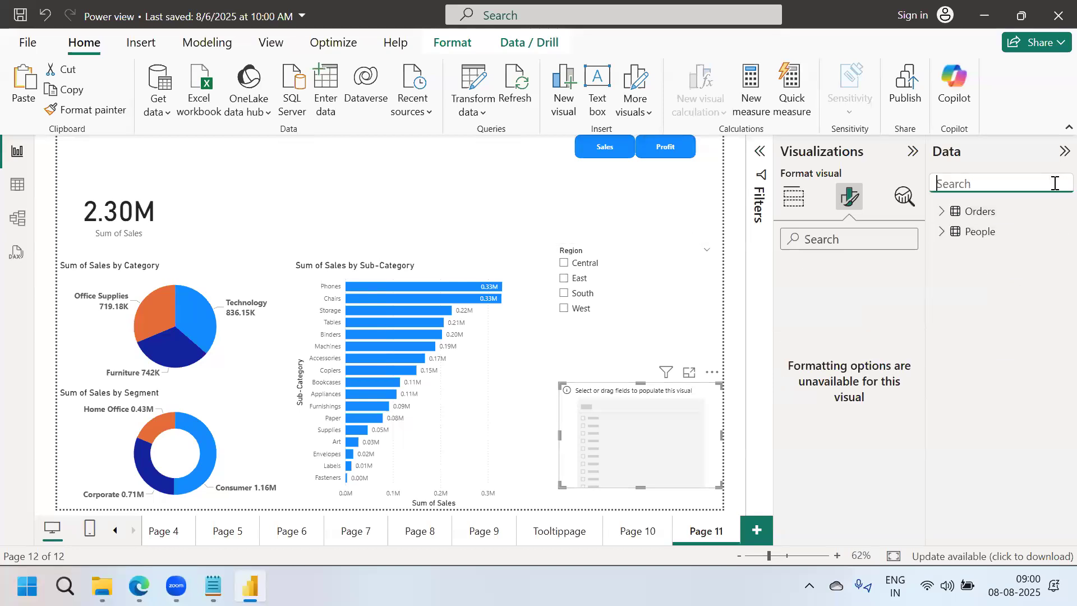
pyautogui.write('ship')
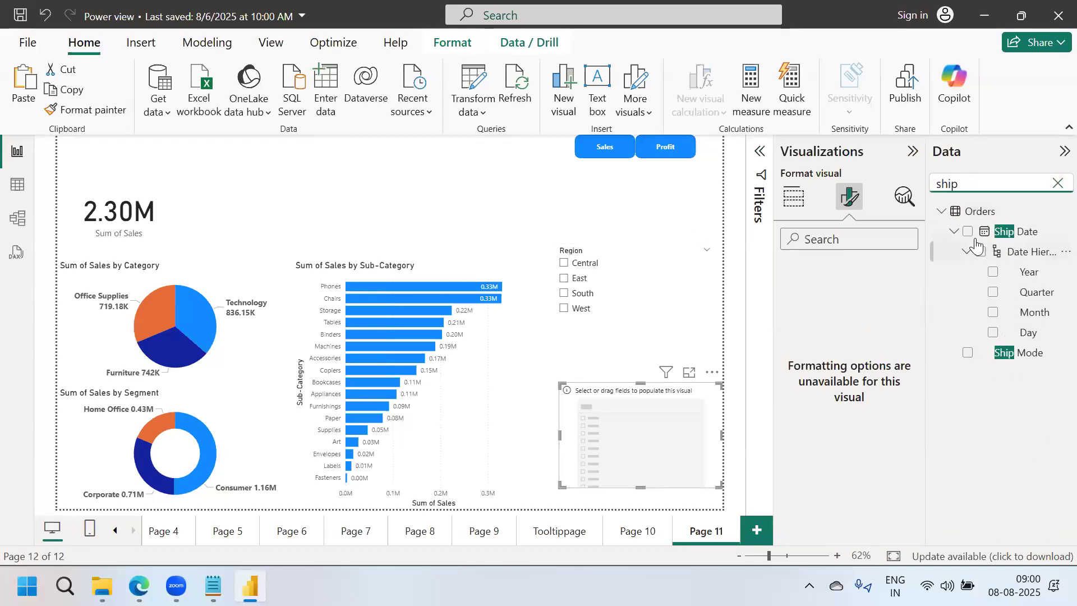
pyautogui.click(968, 352)
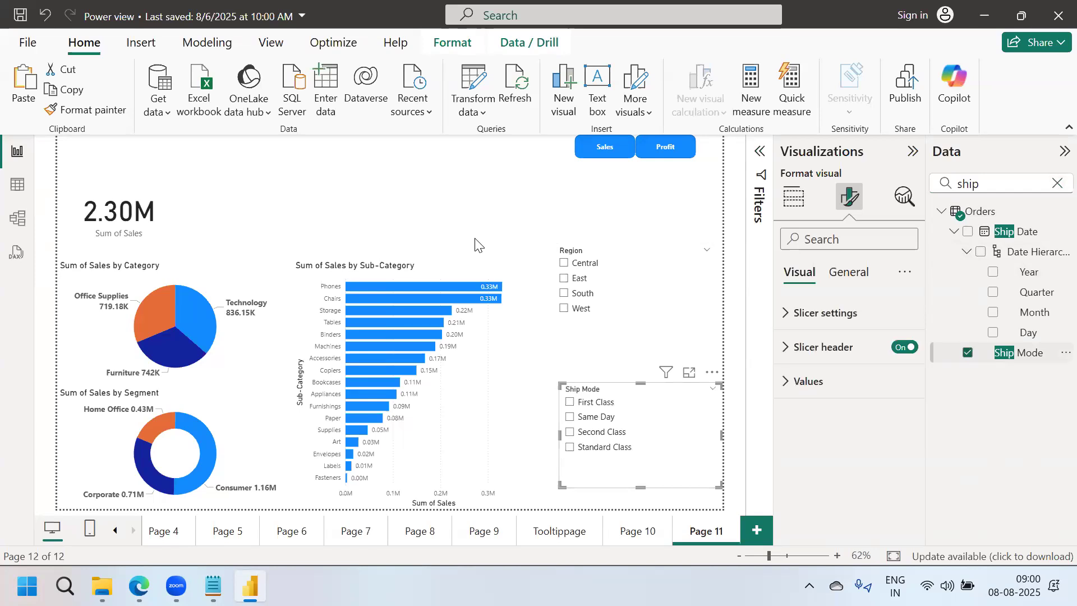
pyautogui.click(469, 187)
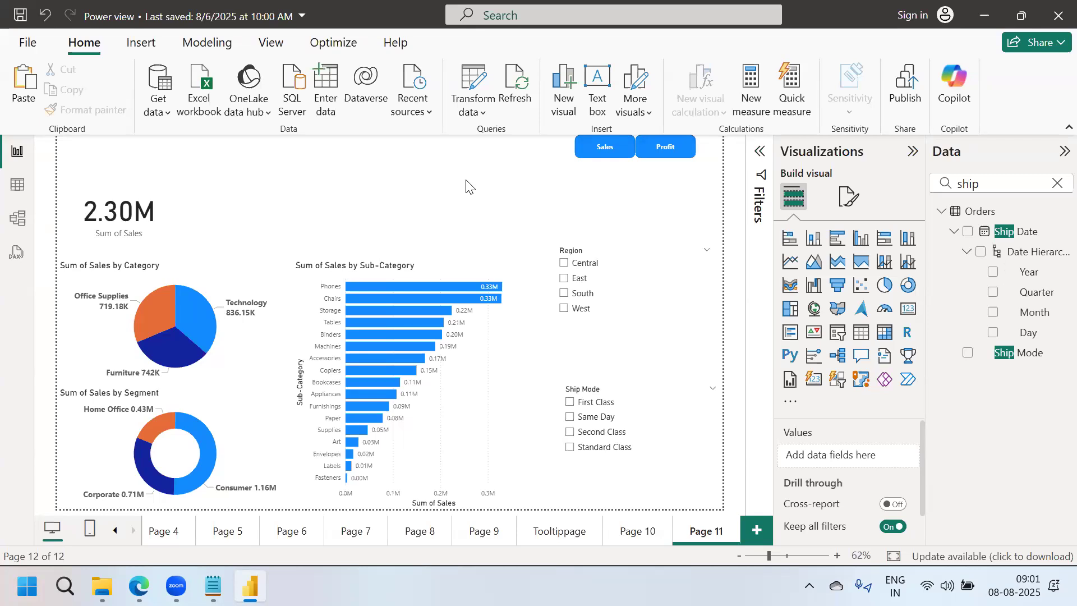
# Duplicate the Sum of Sales card and place the copy beside the original above the charts.
pyautogui.click(137, 210)
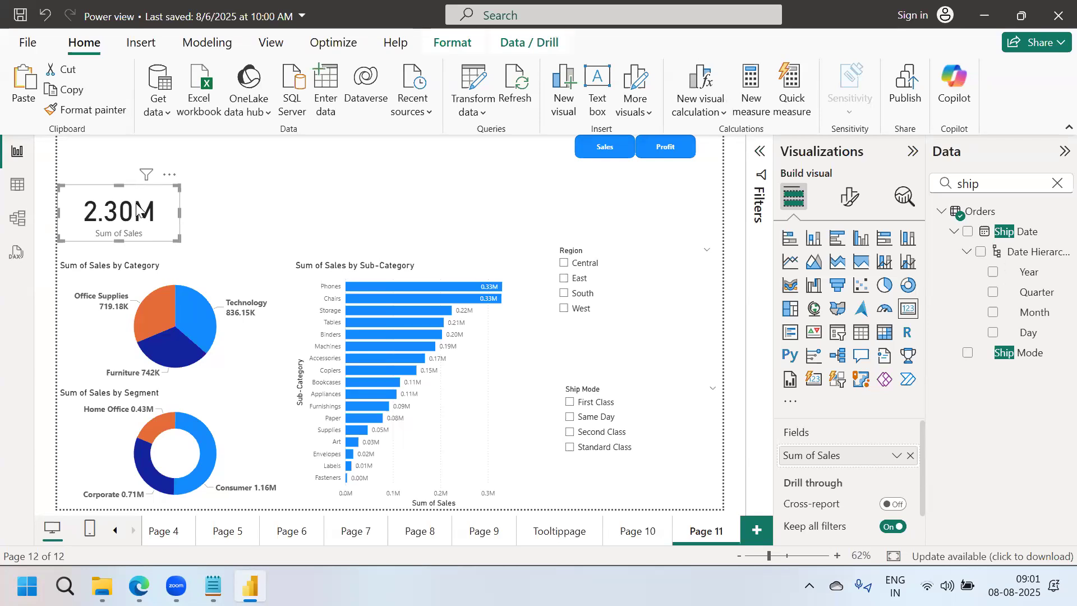
pyautogui.click(235, 224)
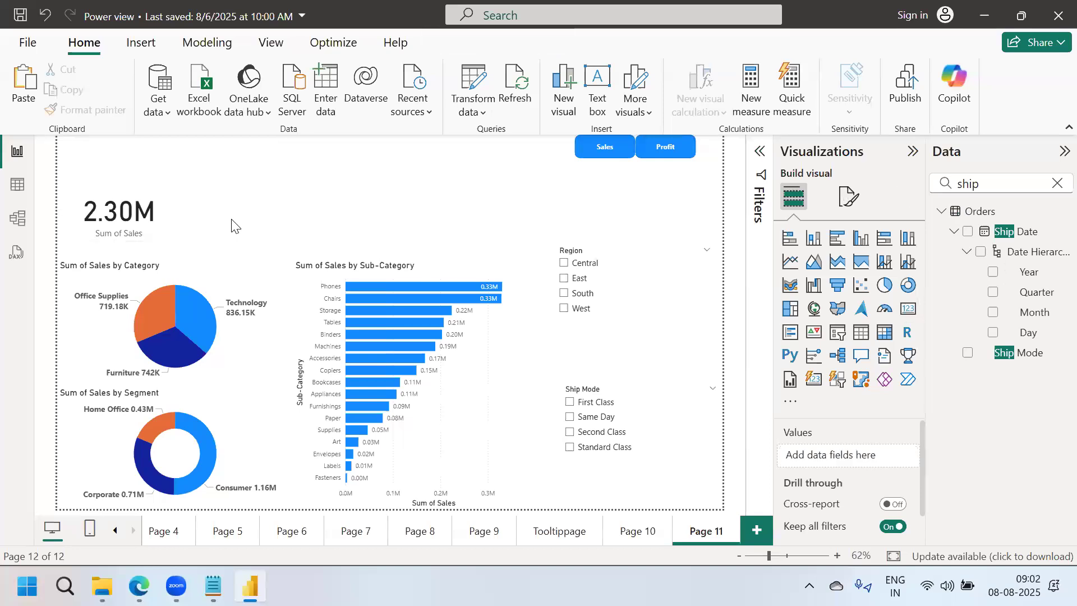
pyautogui.click(215, 226)
pyautogui.hotkey('ctrl', 'c')
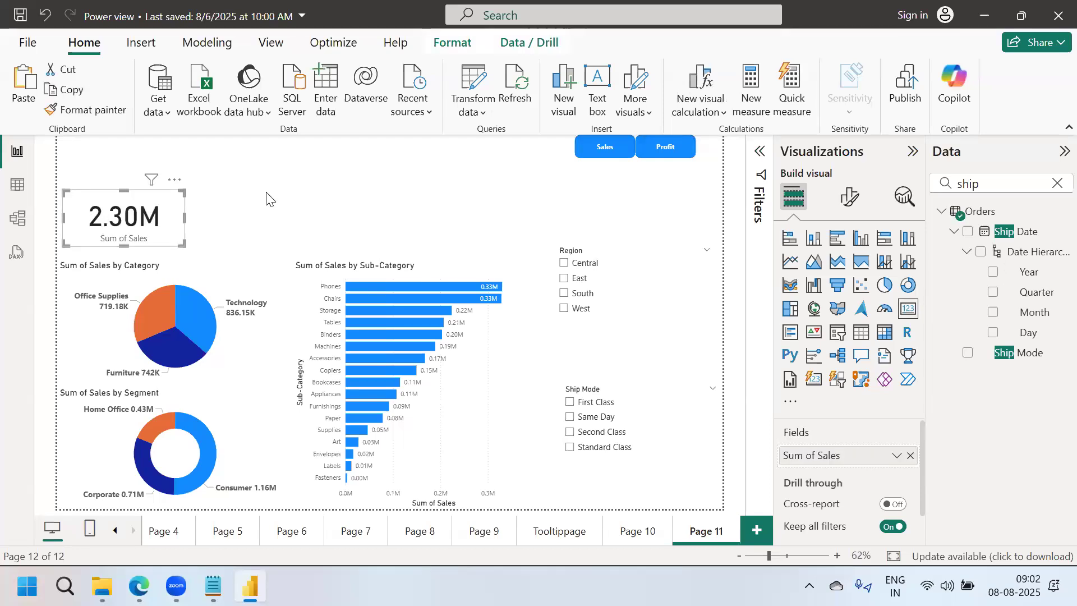
pyautogui.hotkey('ctrl', 'v')
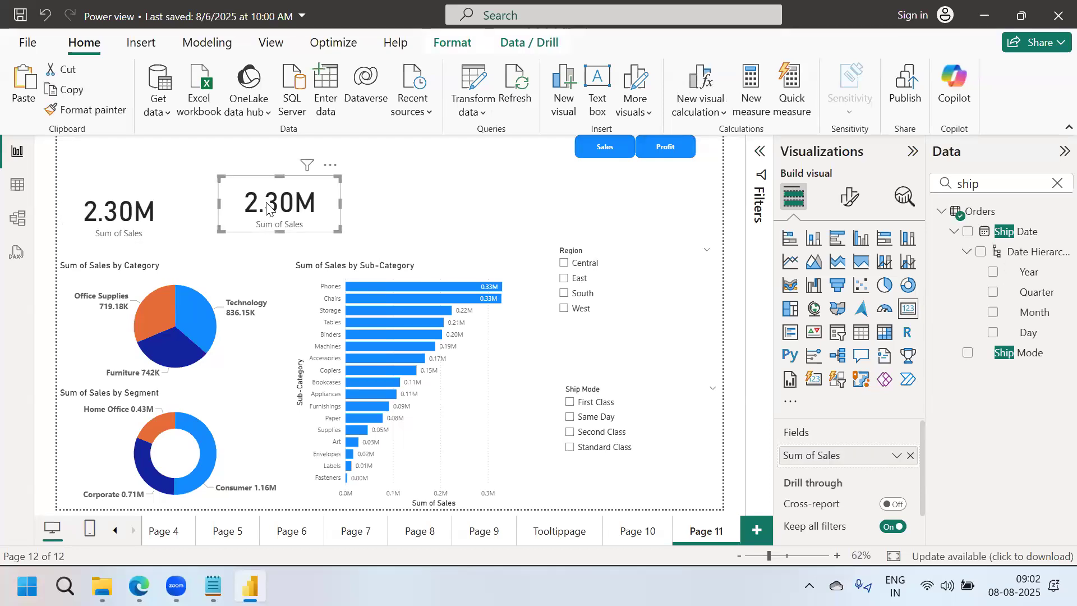
# Replace the duplicated card's Sales field with the Profit field from the Orders table.
pyautogui.click(1057, 183)
pyautogui.click(999, 193)
pyautogui.write('prof')
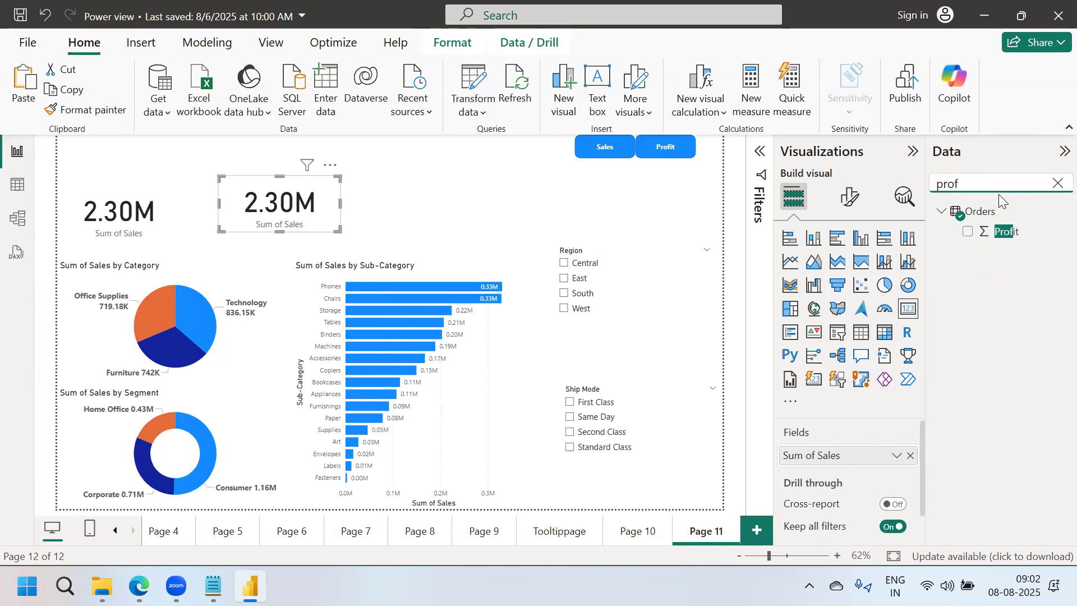
pyautogui.click(969, 232)
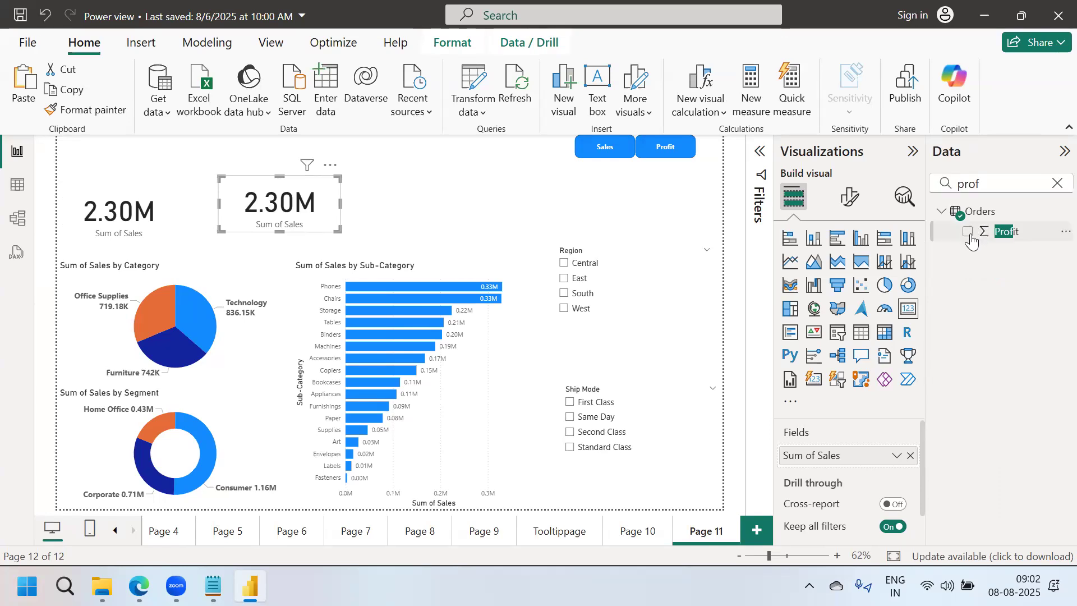
pyautogui.click(911, 456)
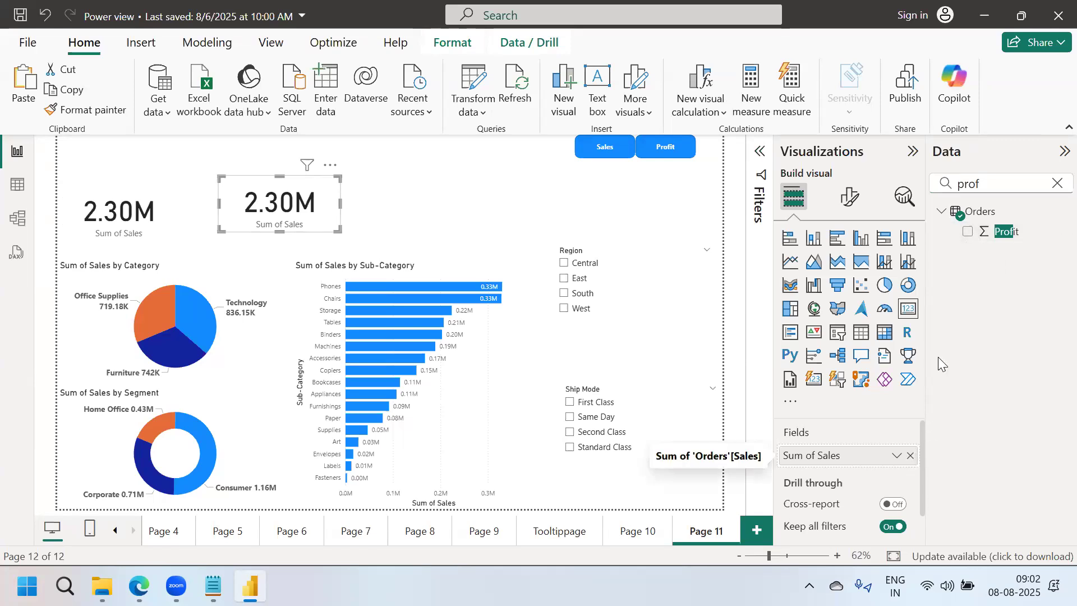
pyautogui.click(968, 232)
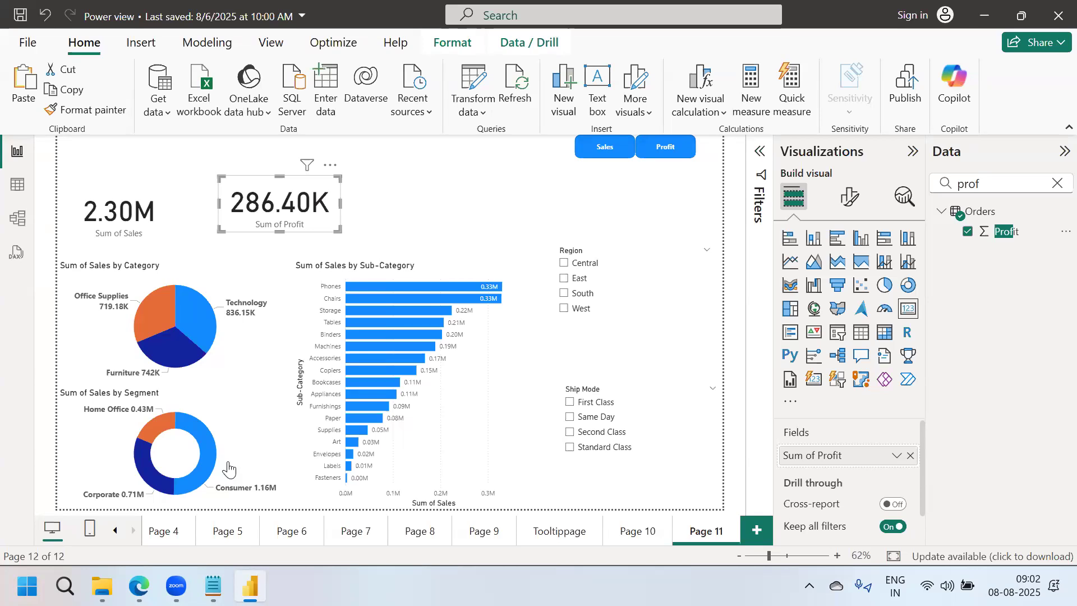
# Delete the Sum of Profit card beside the Sum of Sales card.
pyautogui.click(204, 287)
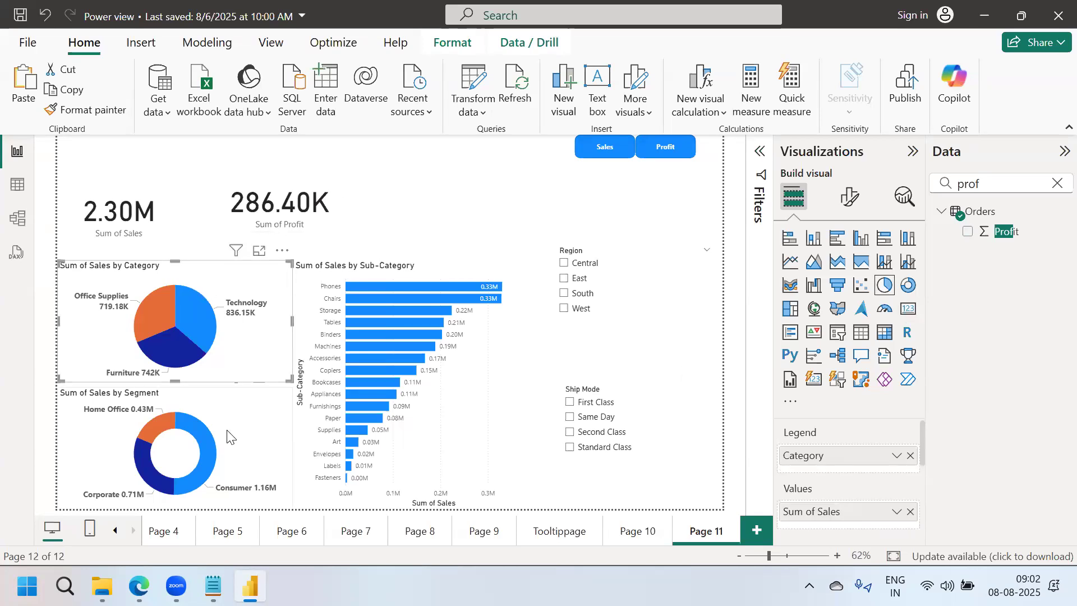
pyautogui.click(229, 435)
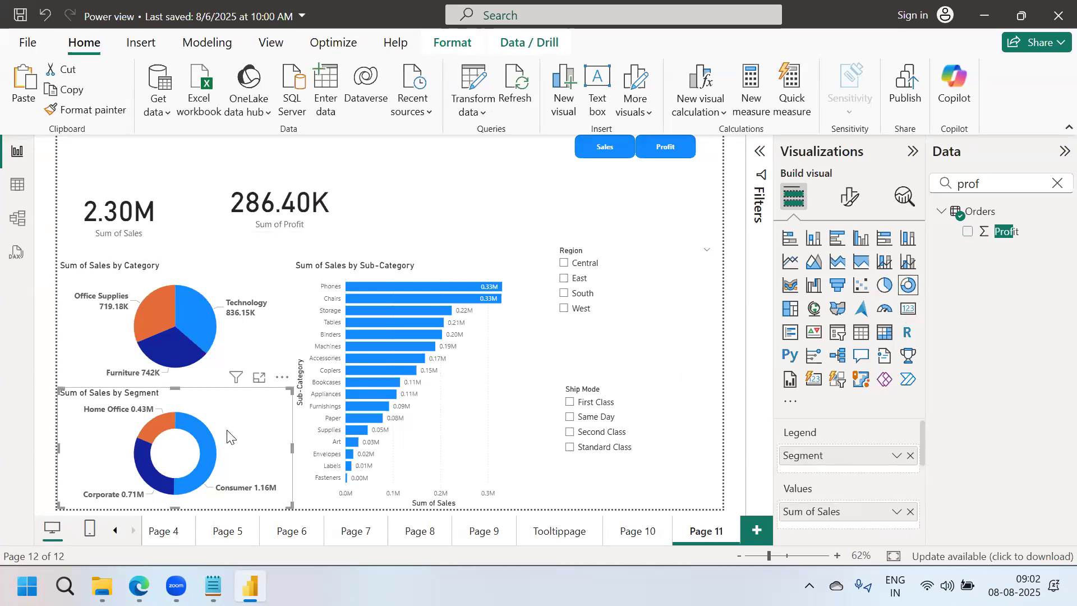
pyautogui.click(430, 269)
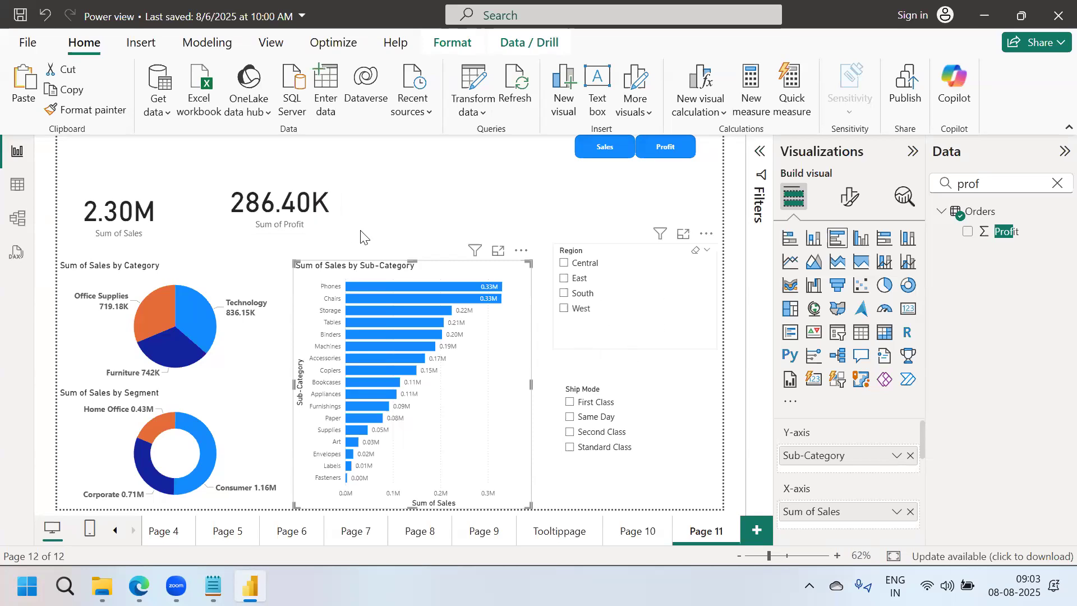
pyautogui.click(303, 219)
pyautogui.press('Delete')
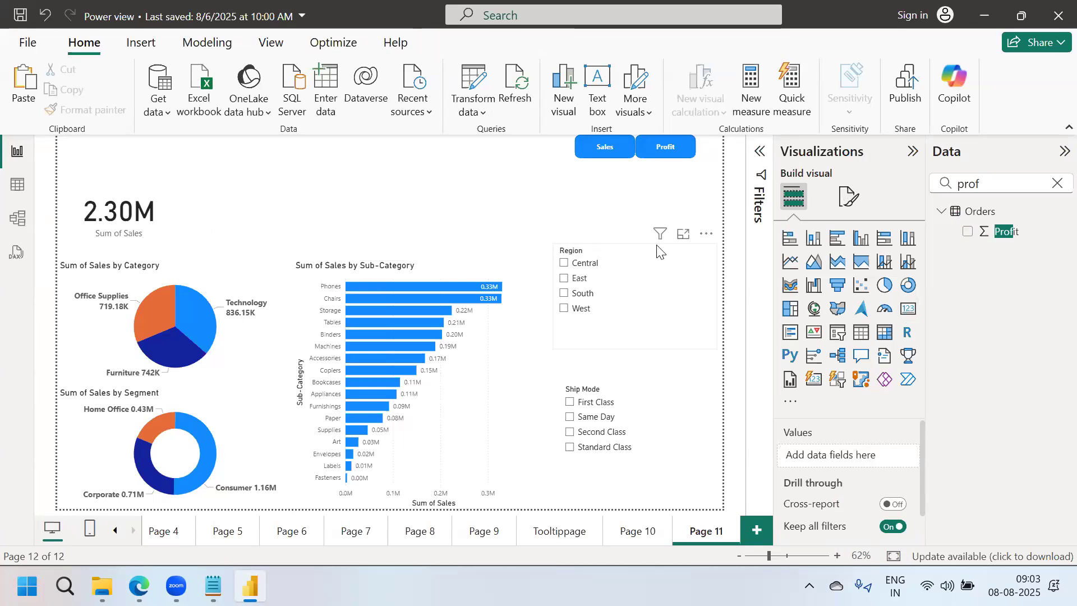
# Duplicate the Sum of Sales card, pie chart, donut chart and bar chart together on the same page.
pyautogui.click(149, 213)
pyautogui.keyDown('ctrl'); pyautogui.click(231, 334); pyautogui.keyUp('ctrl')
pyautogui.keyDown('ctrl'); pyautogui.click(258, 450); pyautogui.keyUp('ctrl')
pyautogui.keyDown('ctrl'); pyautogui.click(509, 467); pyautogui.keyUp('ctrl')
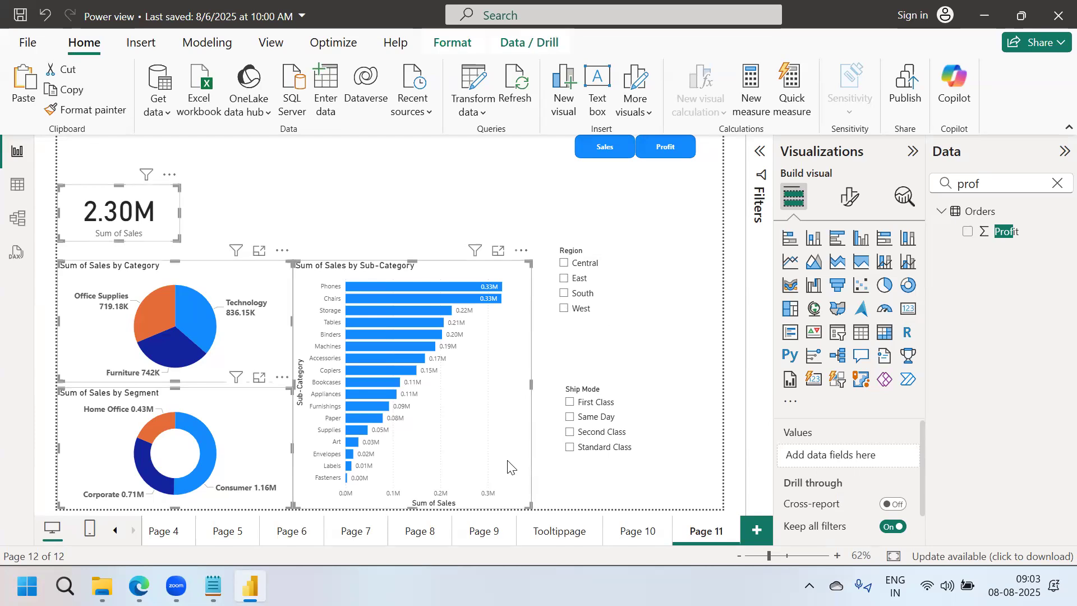
pyautogui.hotkey('ctrl', 'v')
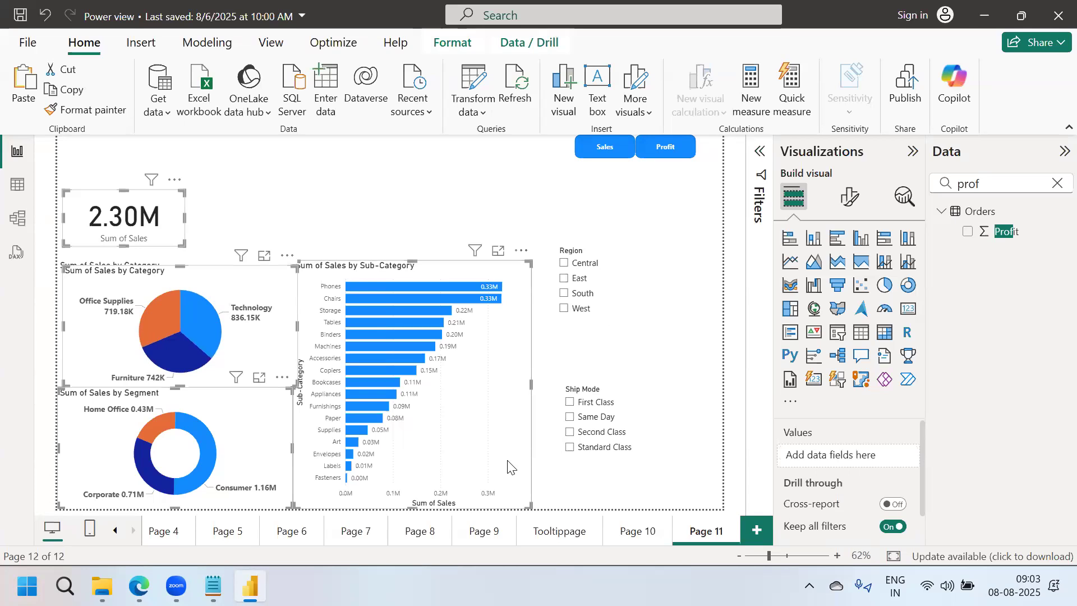
pyautogui.click(373, 189)
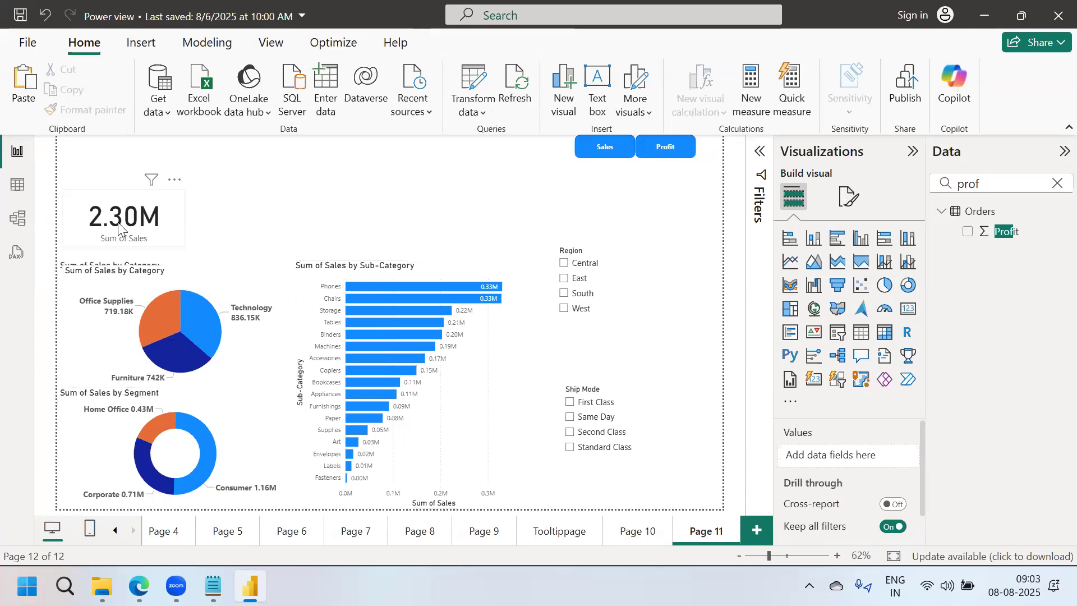
# Nudge the duplicated card slightly down and align the duplicated pie chart over the original pie chart.
pyautogui.moveTo(110, 222)
pyautogui.mouseDown()
pyautogui.moveTo(140, 226)
pyautogui.moveTo(119, 227)
pyautogui.mouseUp()
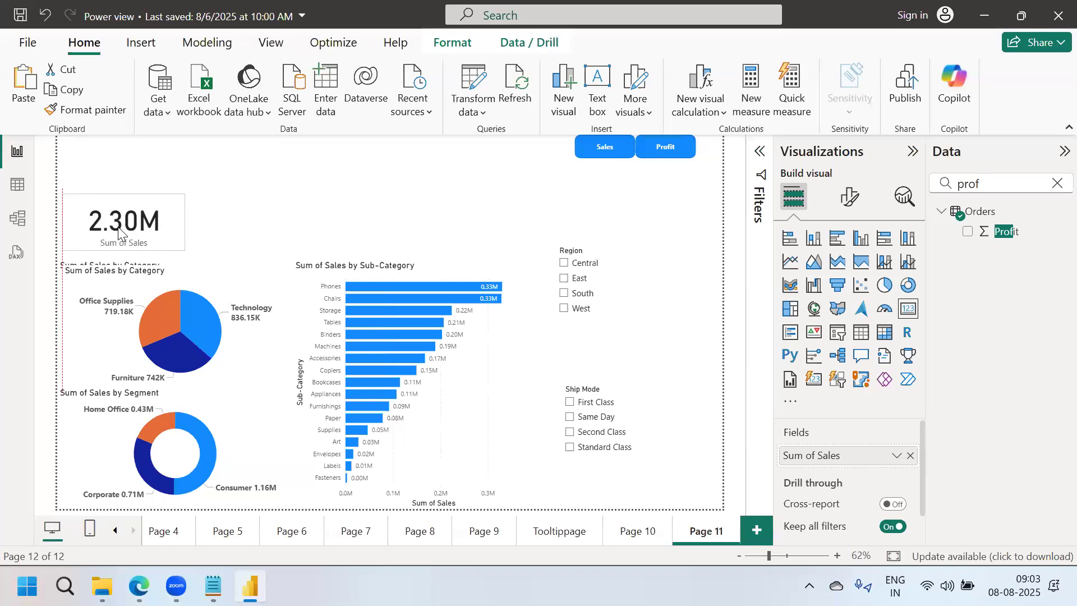
pyautogui.moveTo(235, 282)
pyautogui.mouseDown()
pyautogui.moveTo(320, 267)
pyautogui.moveTo(227, 285)
pyautogui.mouseUp()
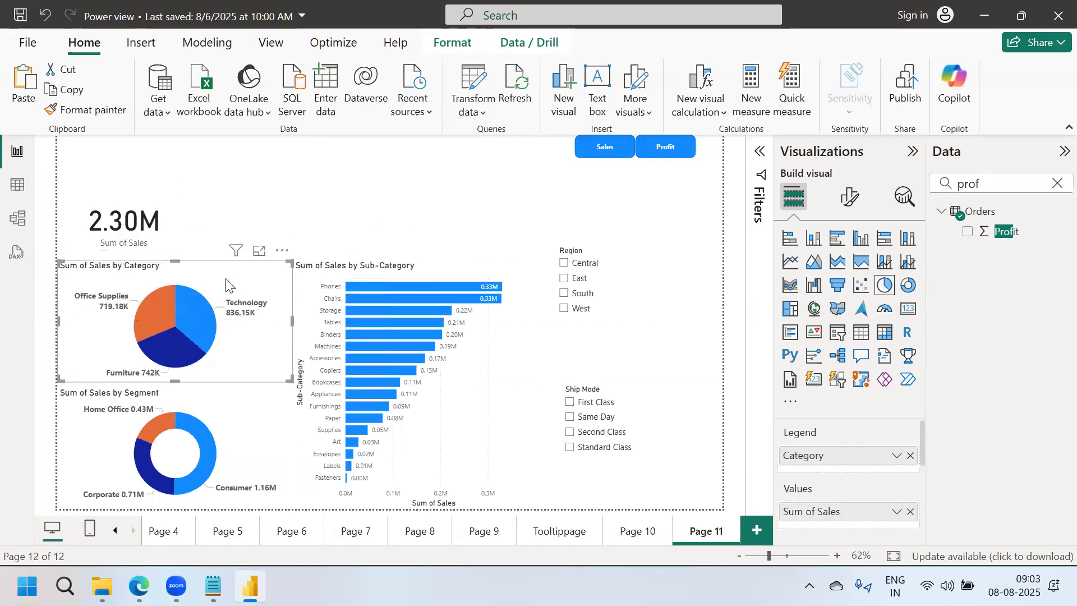
pyautogui.click(372, 140)
# Replace the Sales field in the duplicated card with the Profit field.
pyautogui.click(138, 231)
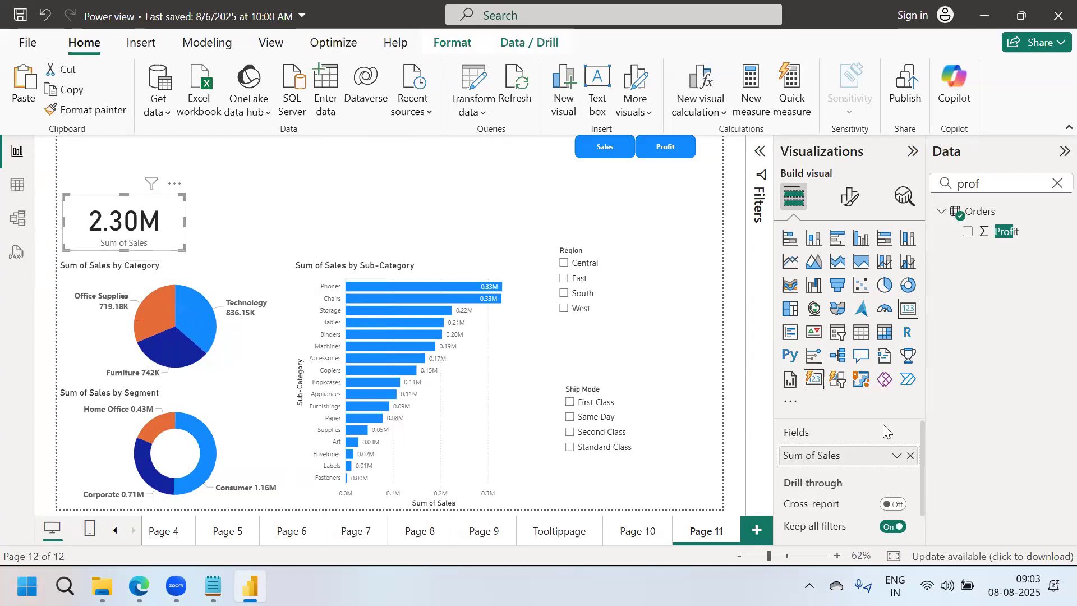
pyautogui.click(912, 456)
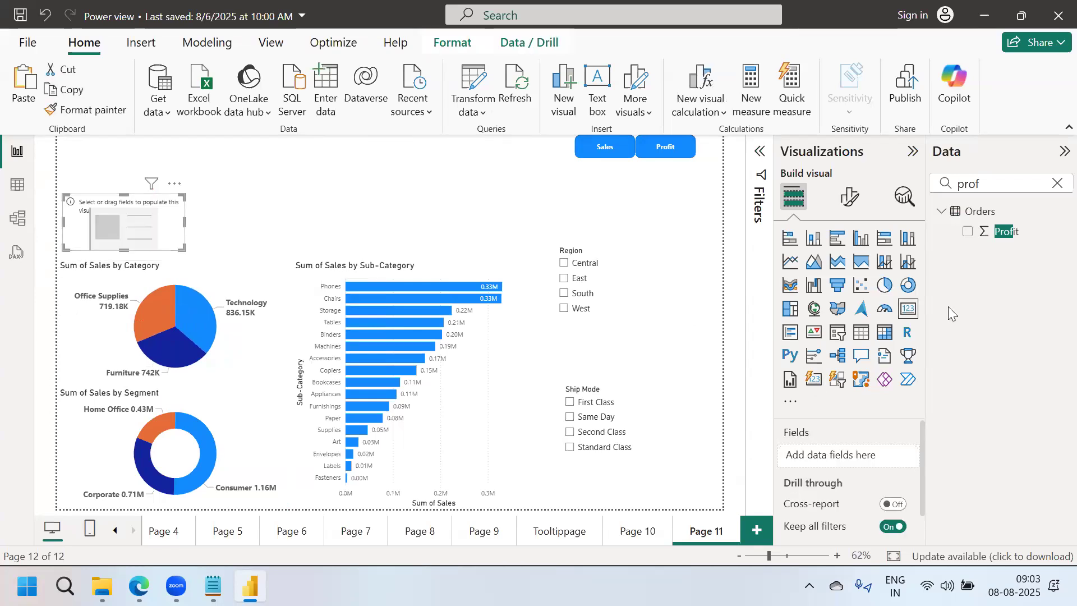
pyautogui.click(968, 233)
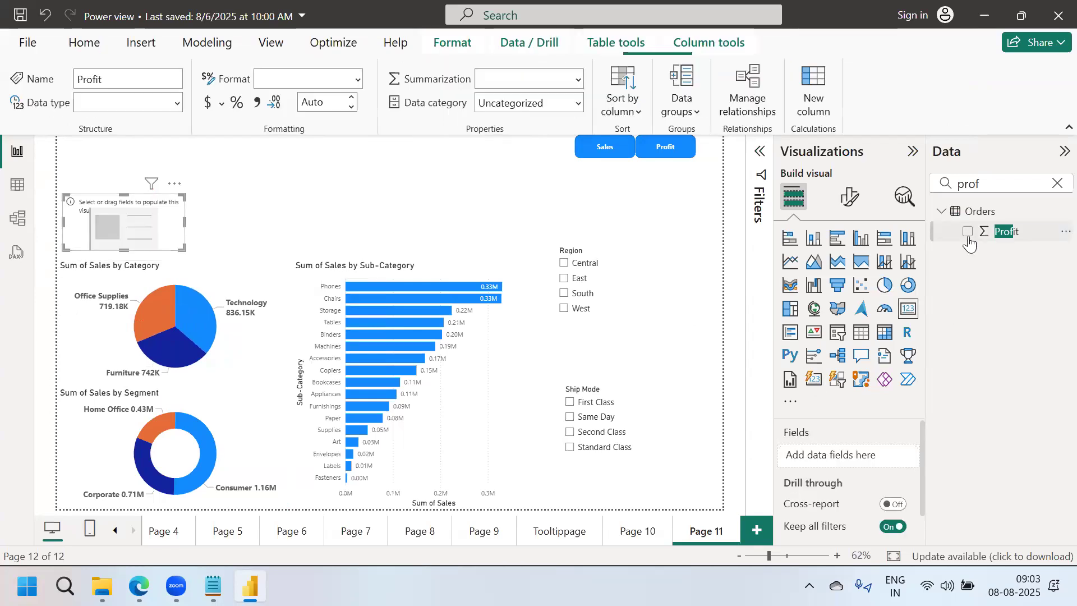
# Replace the Sales field in the duplicated pie chart's values with the Profit field.
pyautogui.click(243, 351)
pyautogui.click(911, 511)
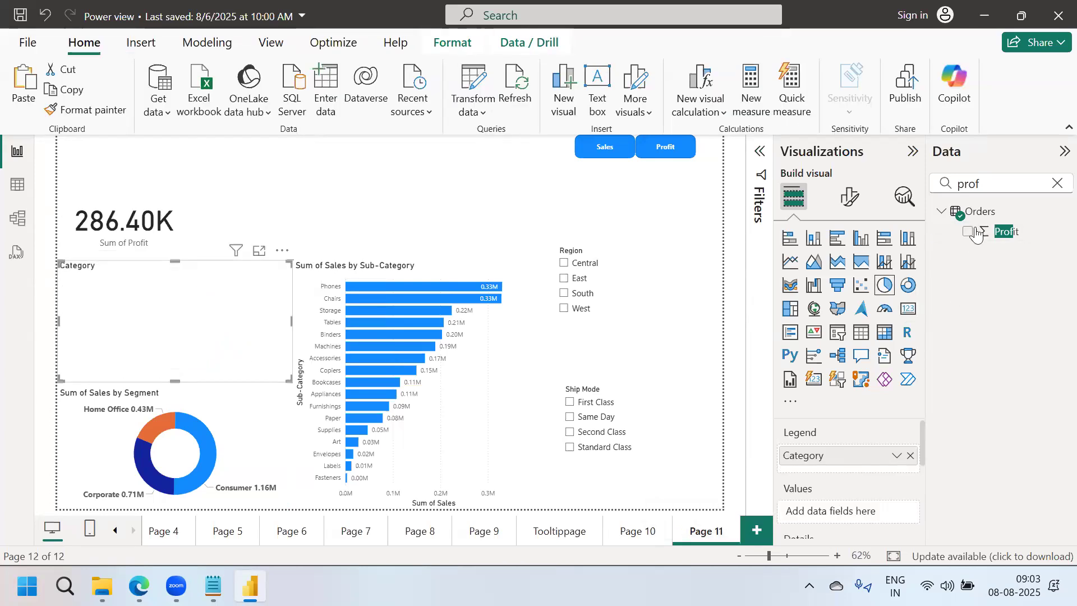
pyautogui.click(968, 231)
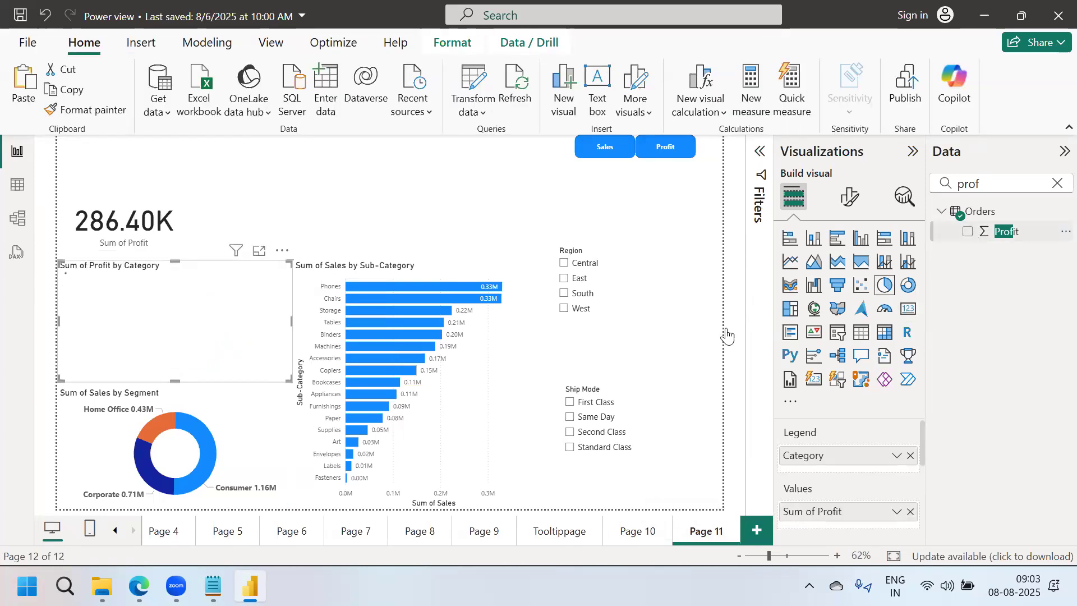
# Replace the Sales field in the duplicated donut chart's values with the Profit field.
pyautogui.click(273, 452)
pyautogui.click(910, 512)
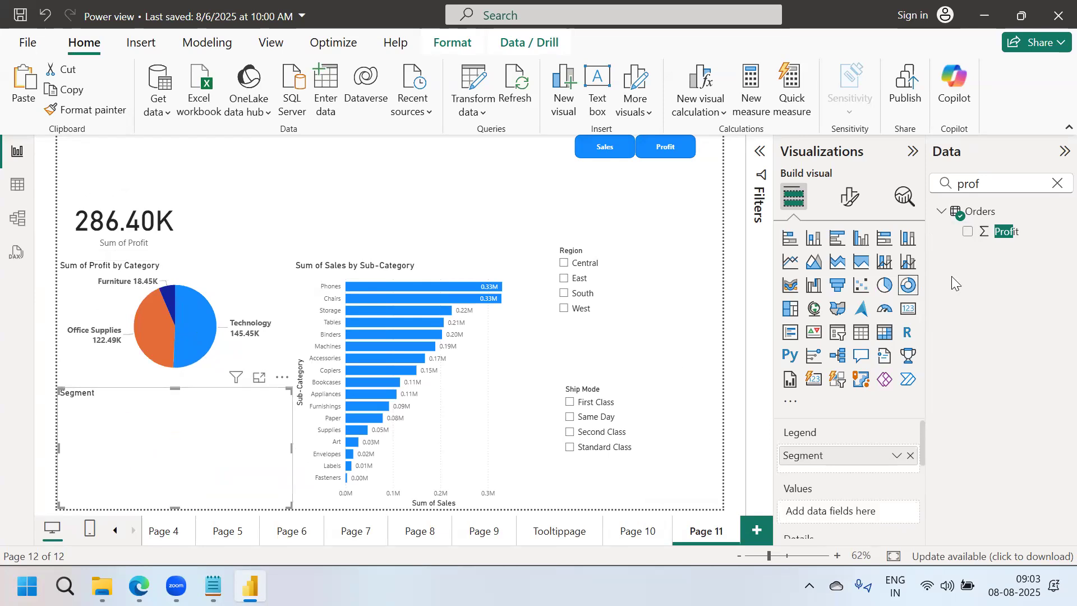
pyautogui.click(968, 231)
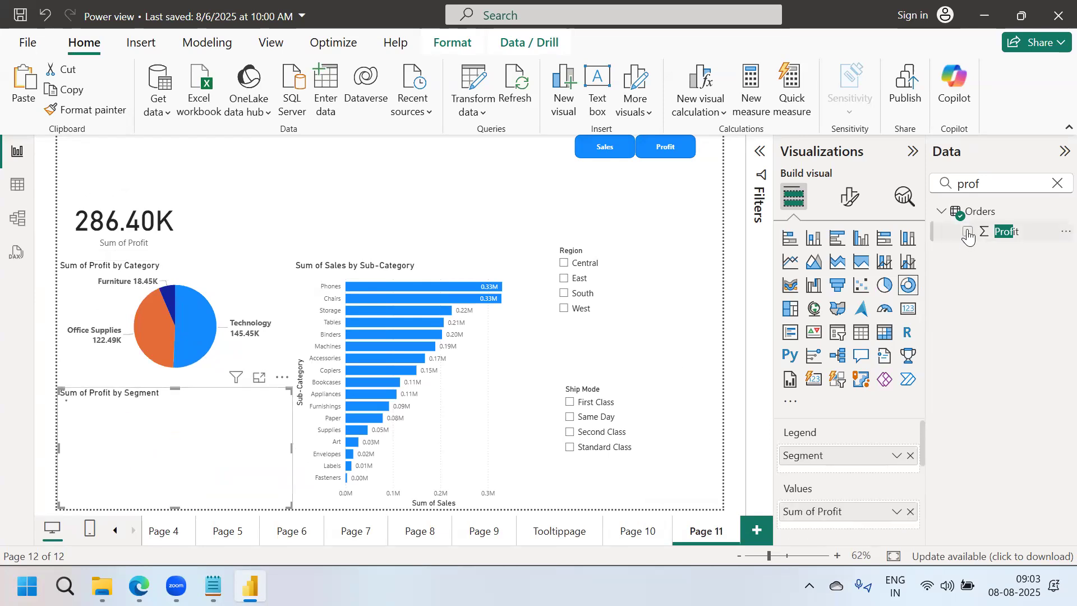
# Replace the Sales field on the duplicated bar chart's X-axis with the Profit field and deselect the chart.
pyautogui.click(477, 446)
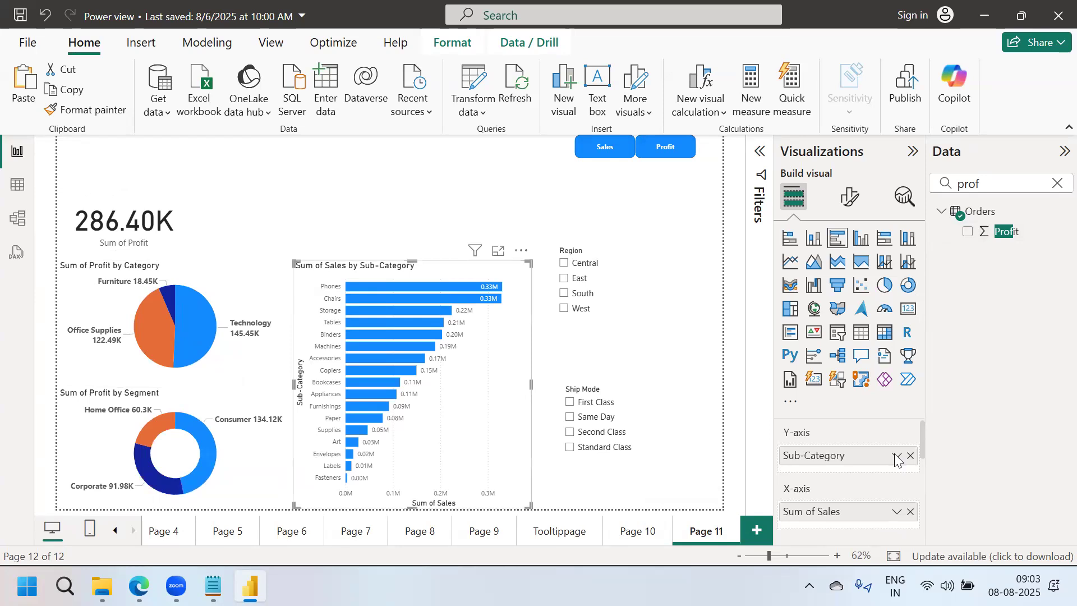
pyautogui.click(911, 511)
pyautogui.click(968, 231)
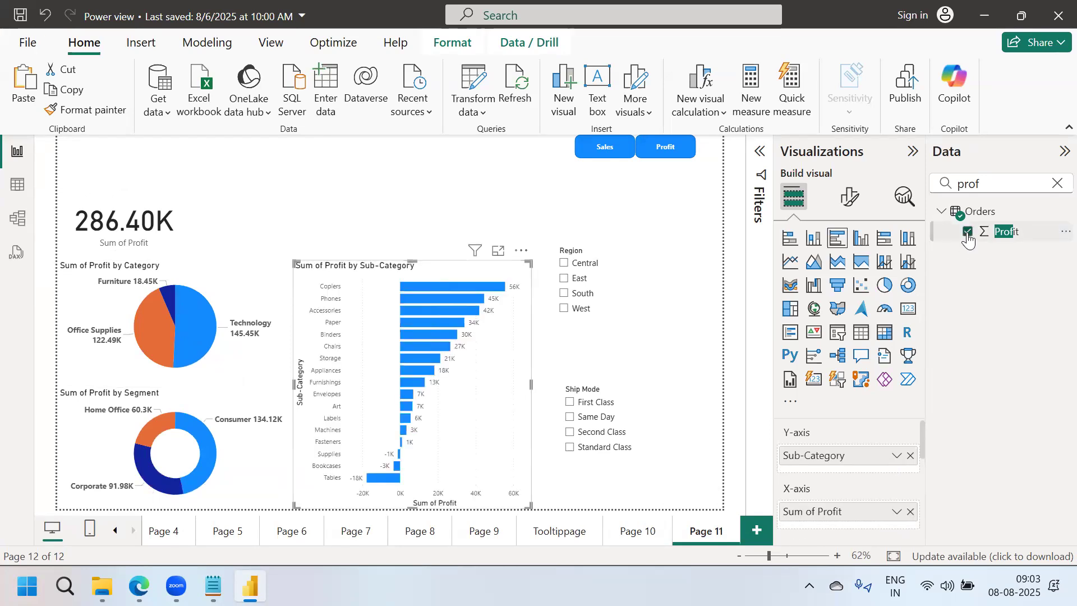
pyautogui.click(454, 204)
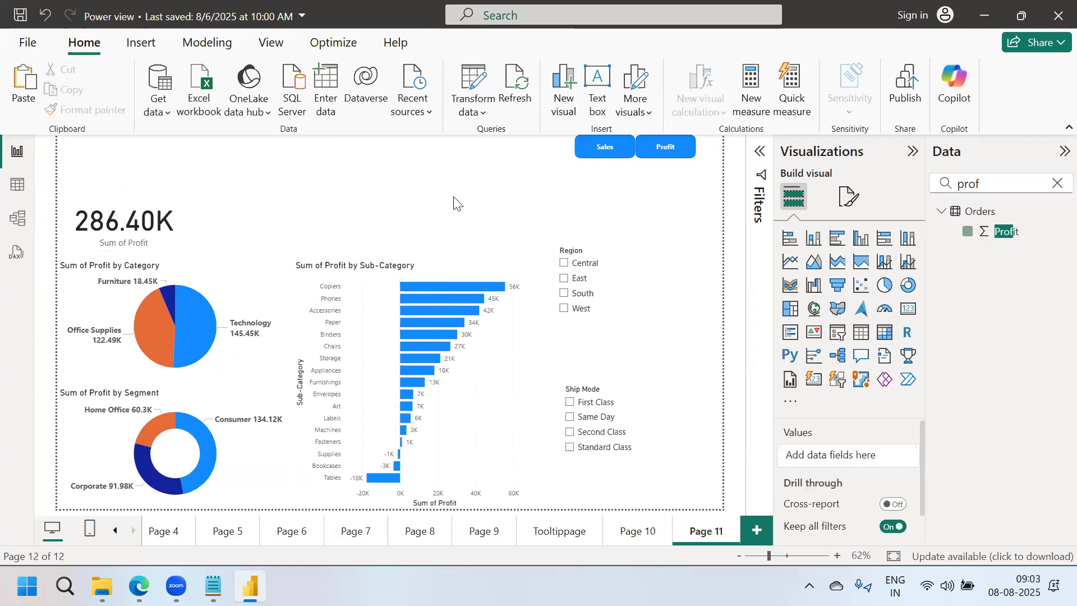
# Clear the field search, collapse the Data pane and display the Selection pane listing the page's objects.
pyautogui.click(1058, 183)
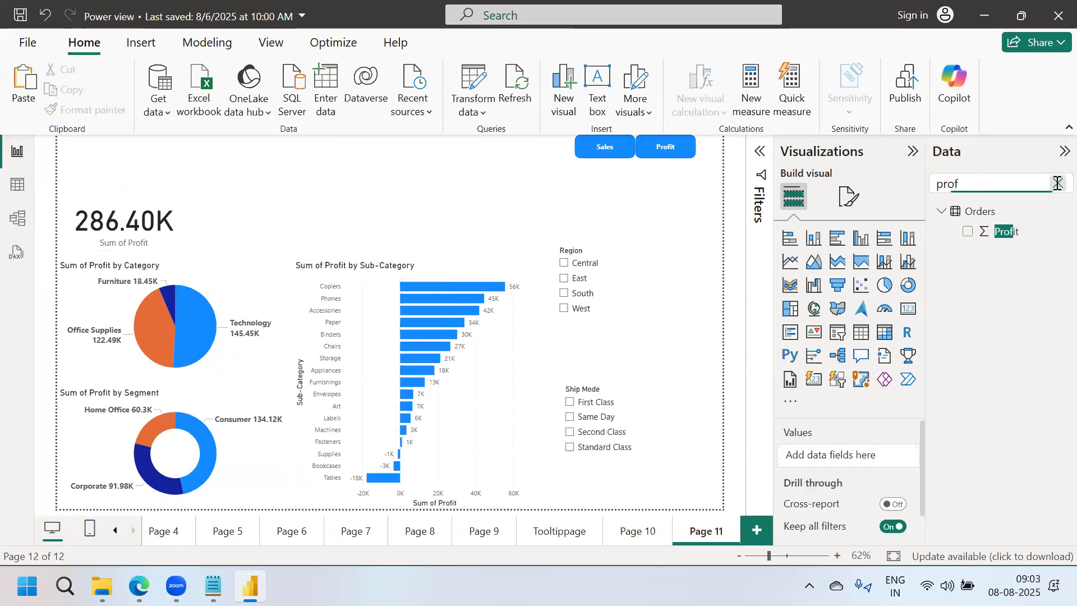
pyautogui.click(911, 154)
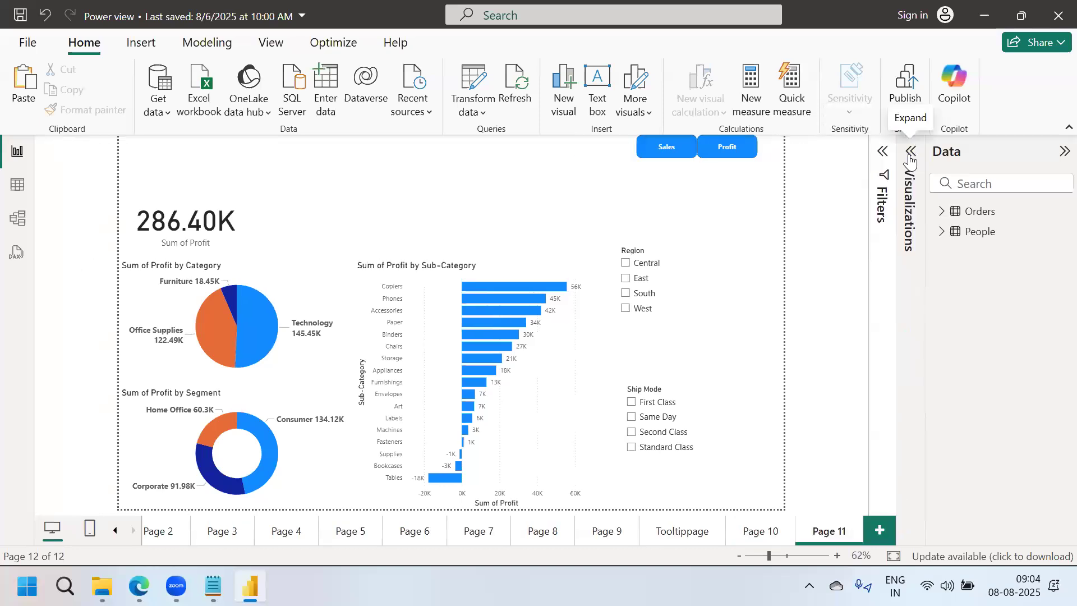
pyautogui.click(1058, 159)
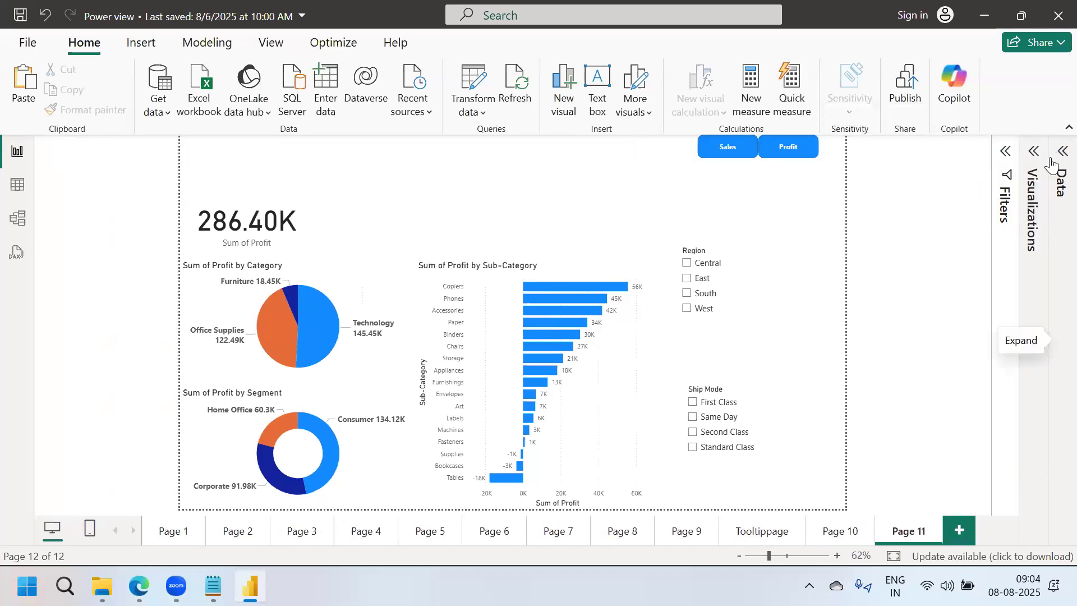
pyautogui.click(1022, 151)
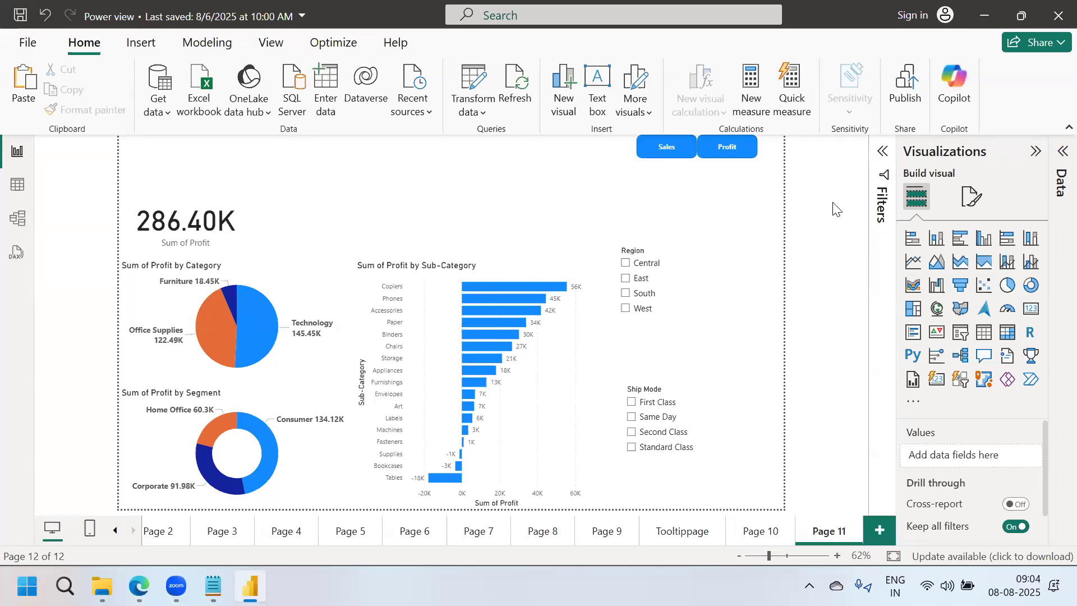
pyautogui.click(665, 144)
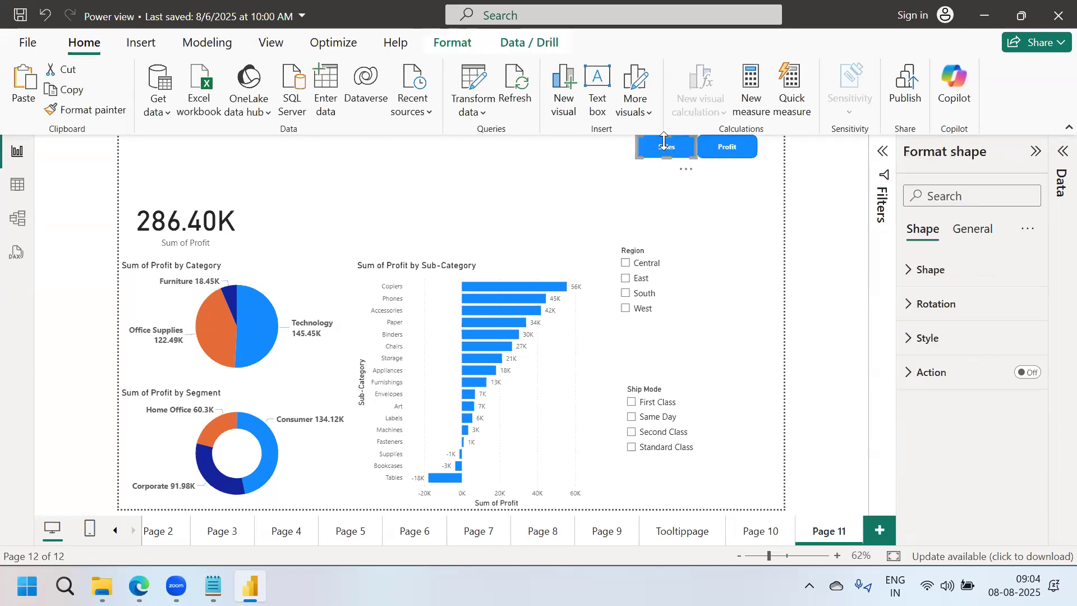
pyautogui.click(263, 44)
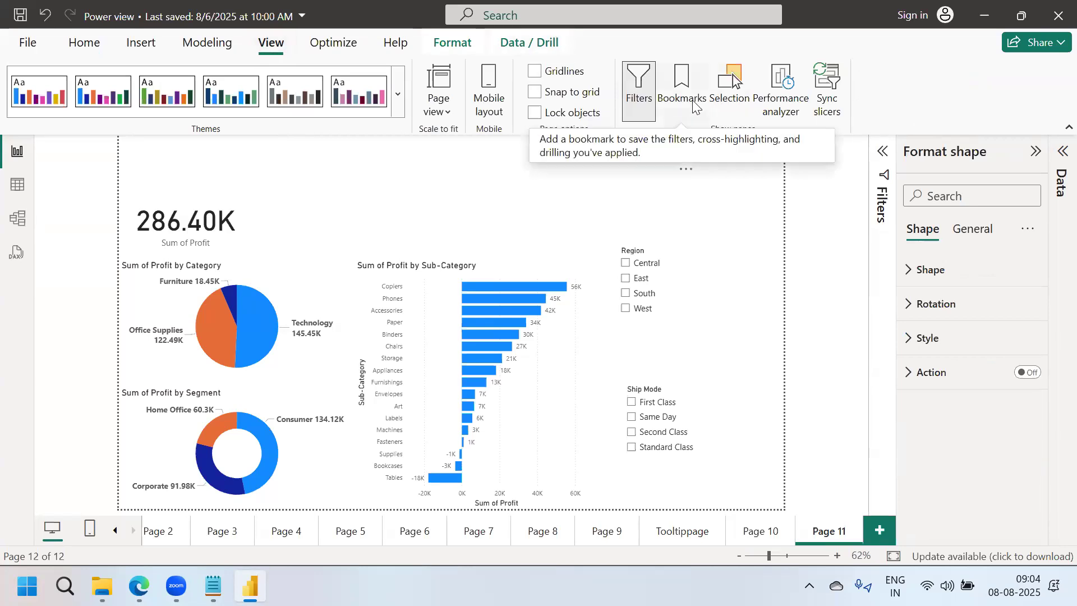
pyautogui.click(730, 101)
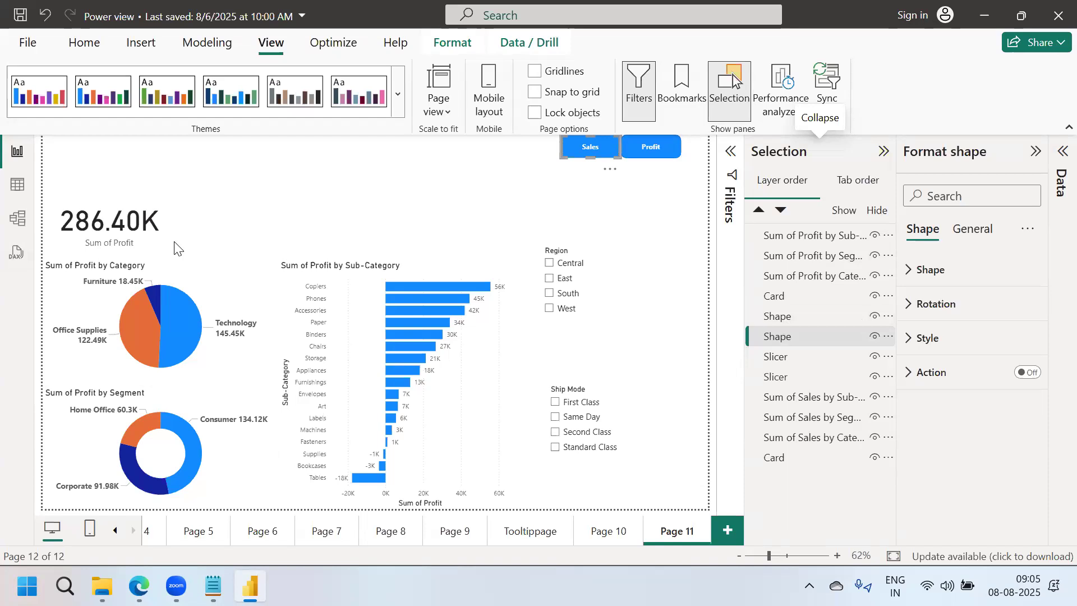
# Hide the Sum of Profit card and the Profit pie, donut and bar charts so the Sales visuals show.
pyautogui.click(130, 218)
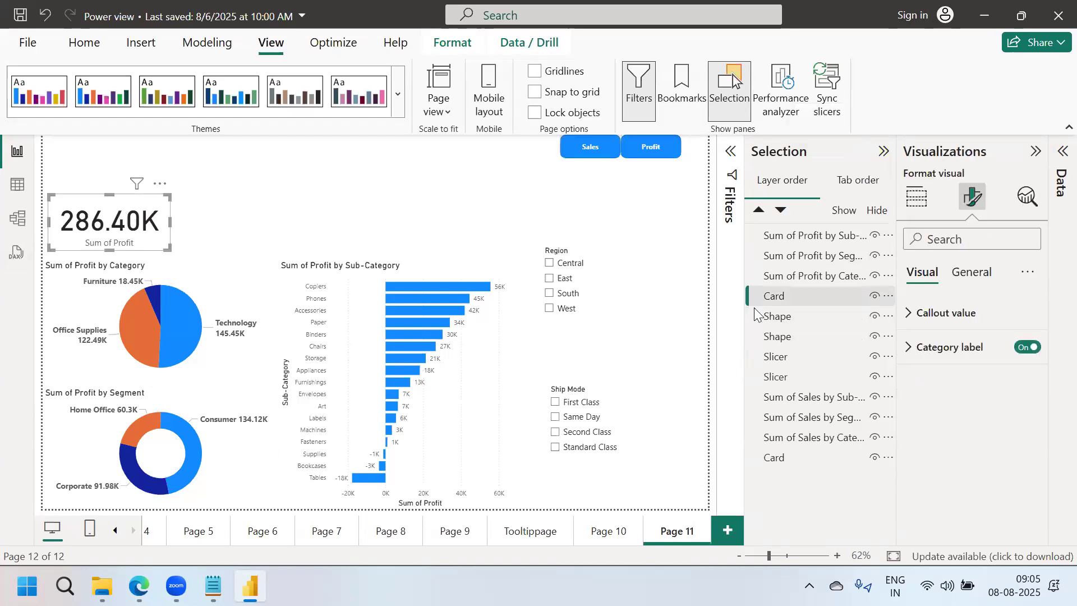
pyautogui.click(875, 296)
pyautogui.click(88, 313)
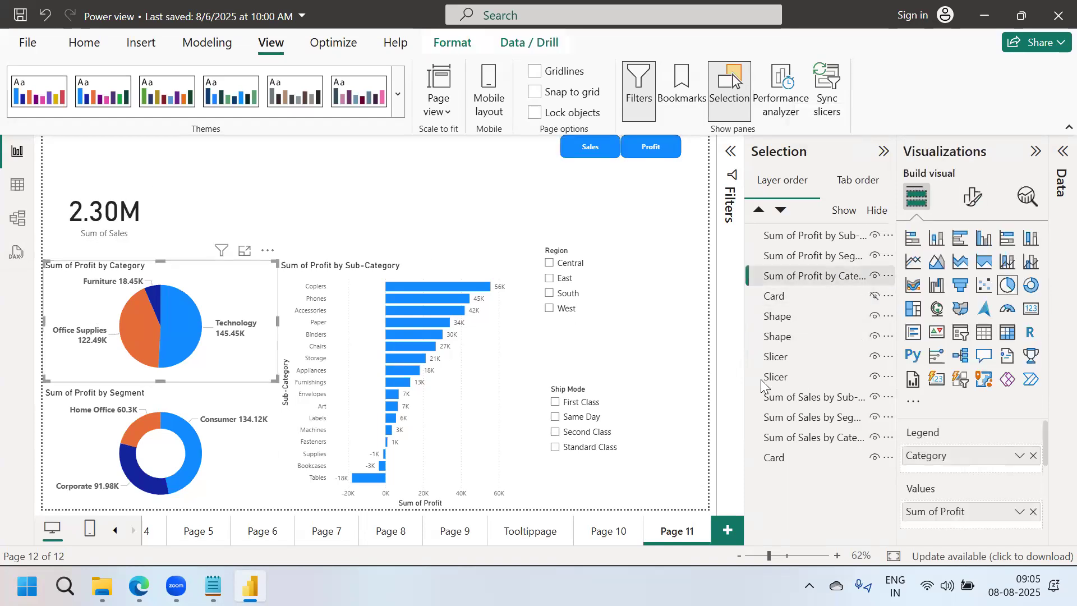
pyautogui.click(875, 275)
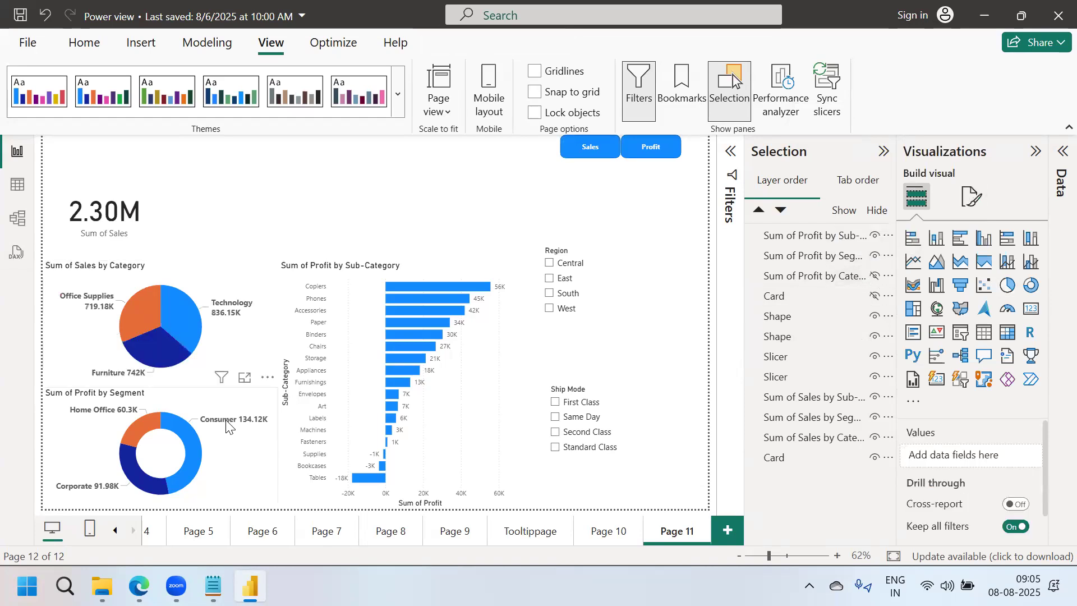
pyautogui.click(230, 414)
pyautogui.click(875, 256)
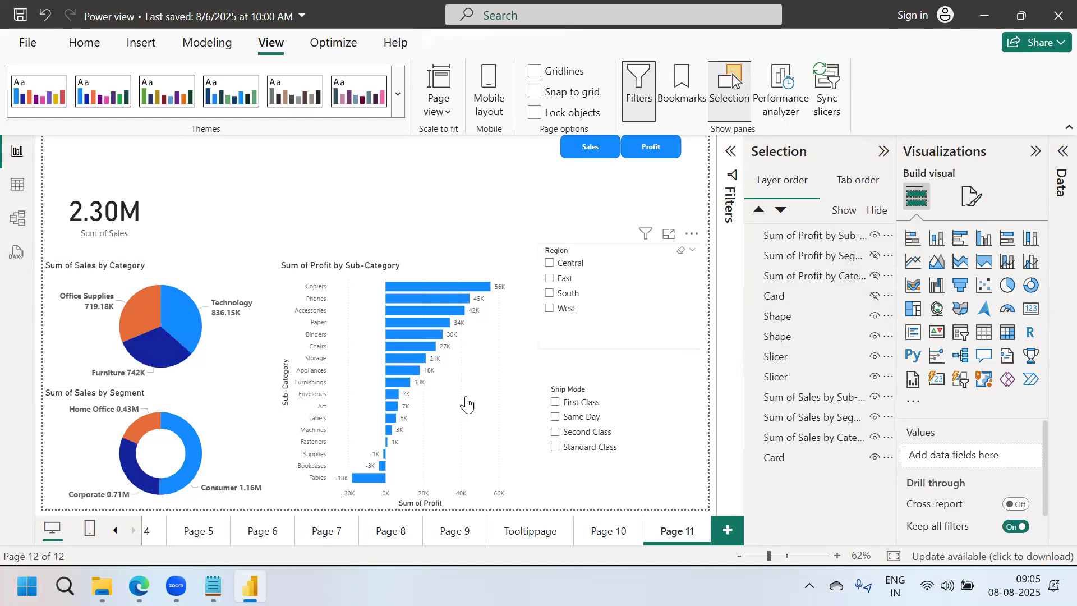
pyautogui.click(871, 236)
pyautogui.click(874, 236)
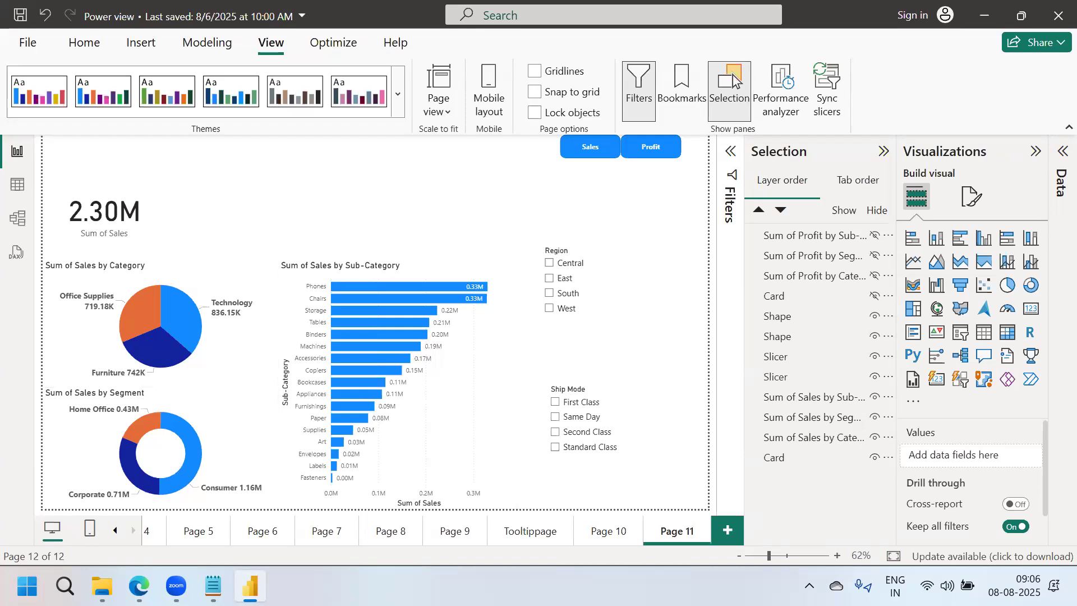
# Switch to the Edge browser and search the web for gmail in a new tab.
pyautogui.moveTo(138, 587)
pyautogui.click(147, 551)
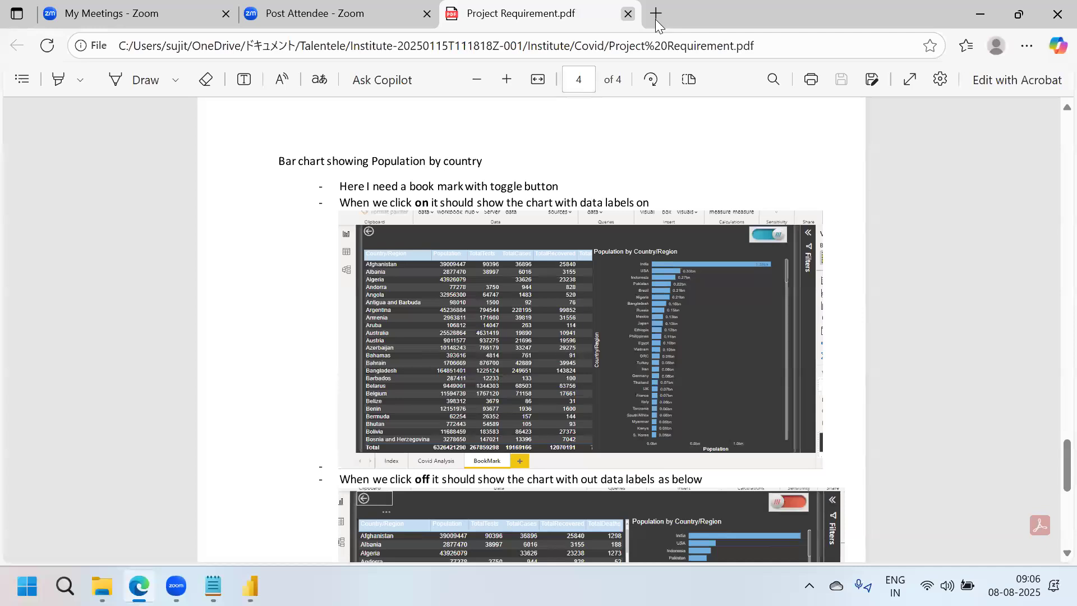
pyautogui.click(655, 15)
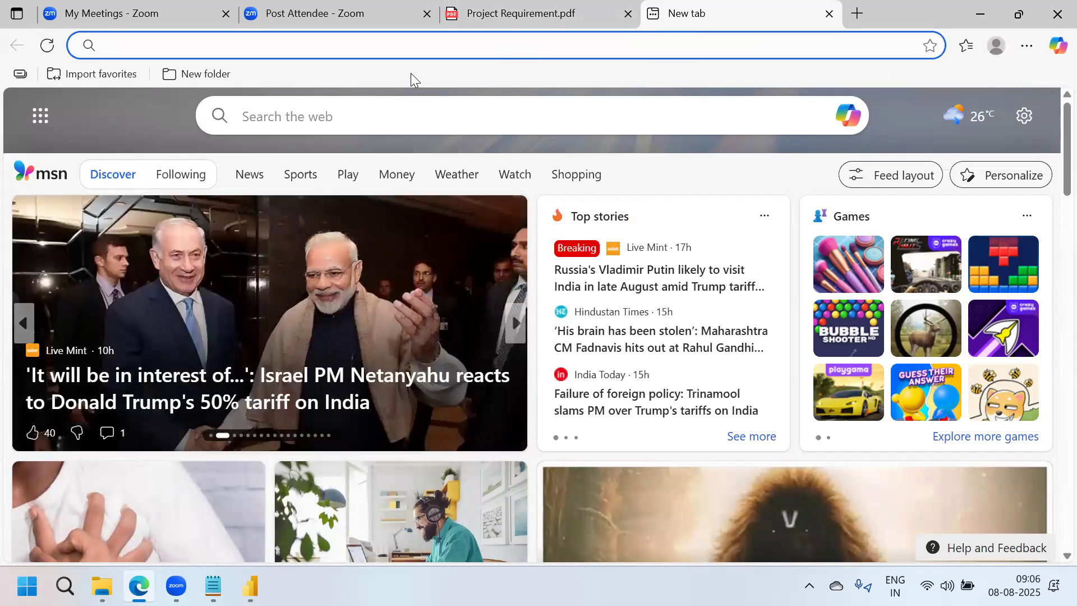
pyautogui.write('gmail')
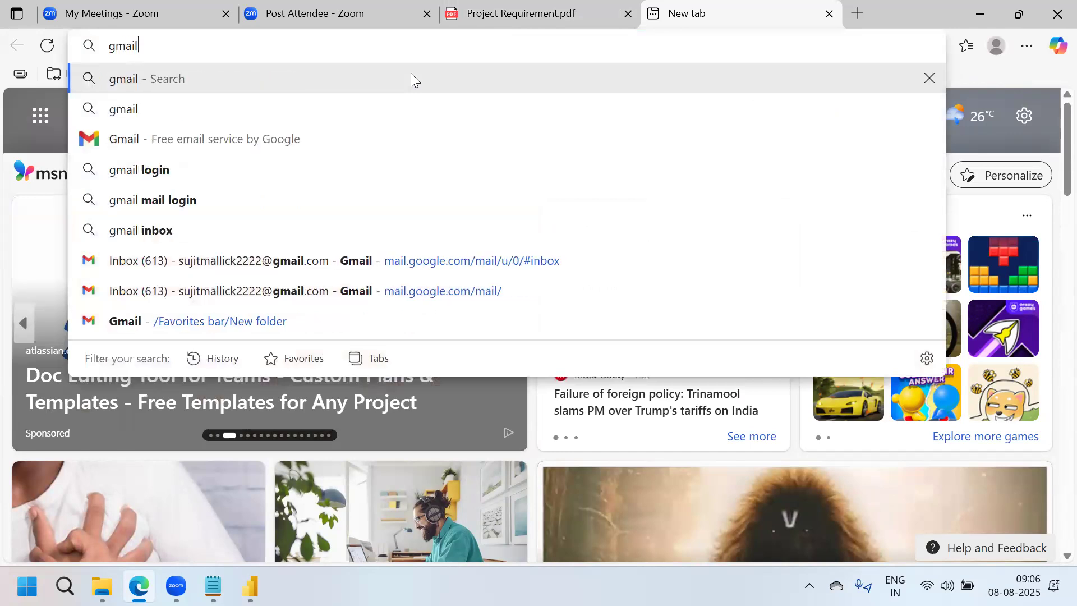
pyautogui.press('Return')
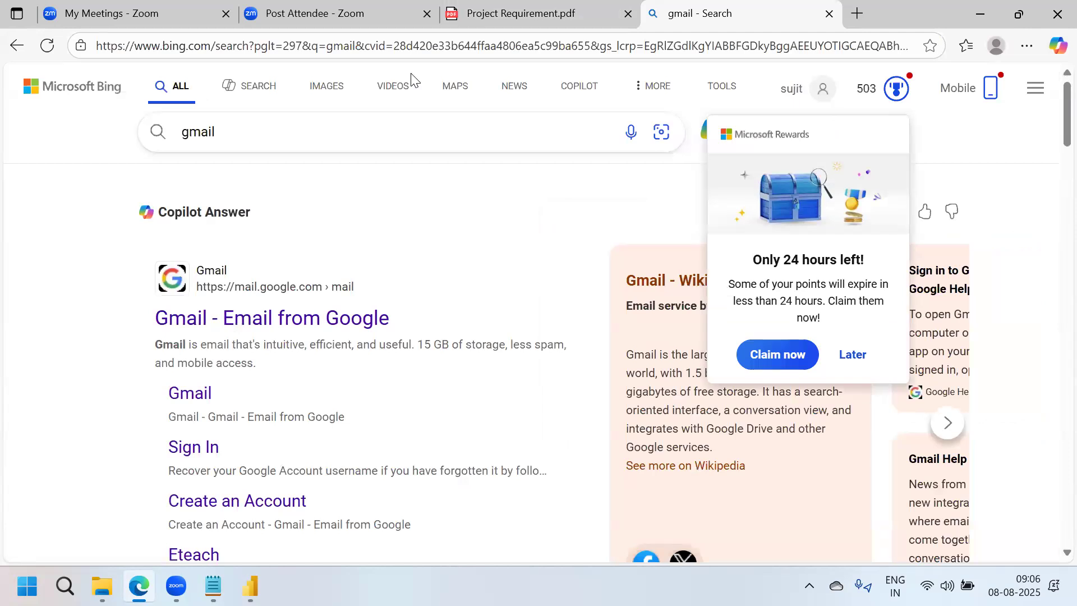
# Search the web for espncricinfo and switch back to the Power BI report.
pyautogui.click(350, 50)
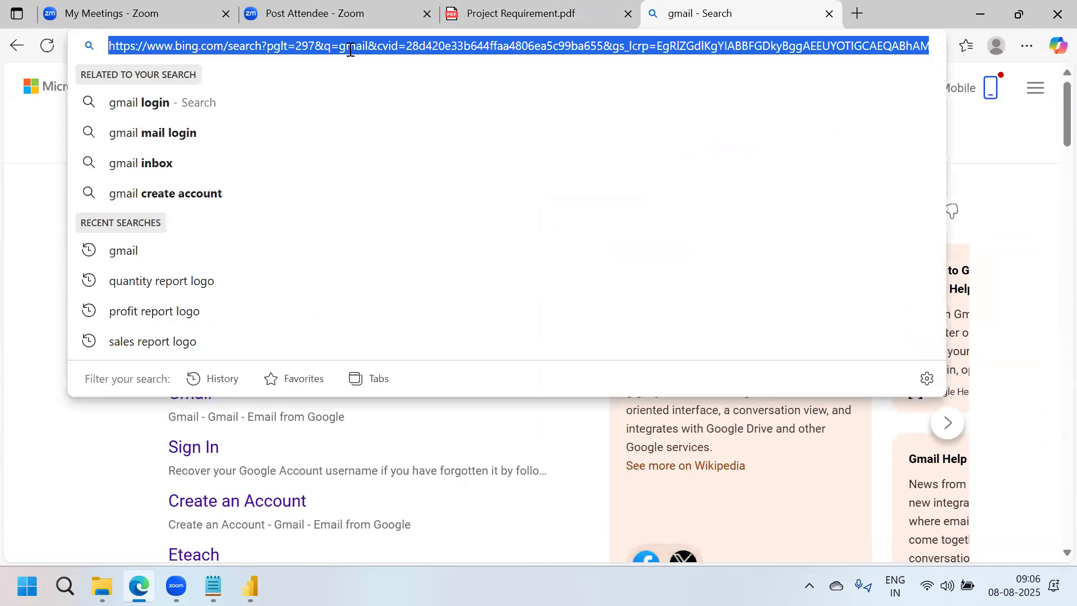
pyautogui.write('espn')
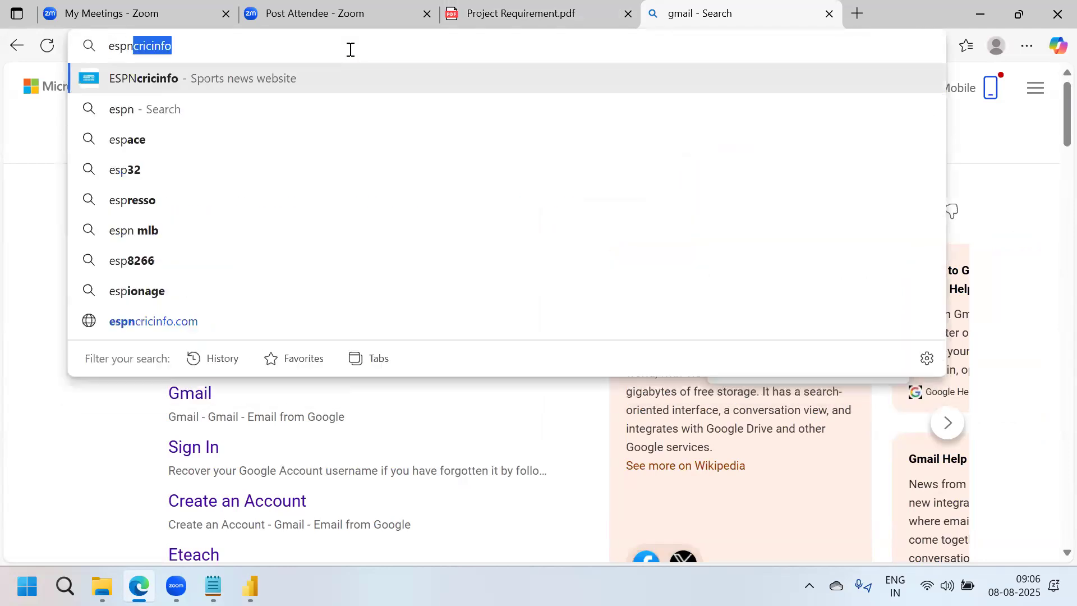
pyautogui.press('Return')
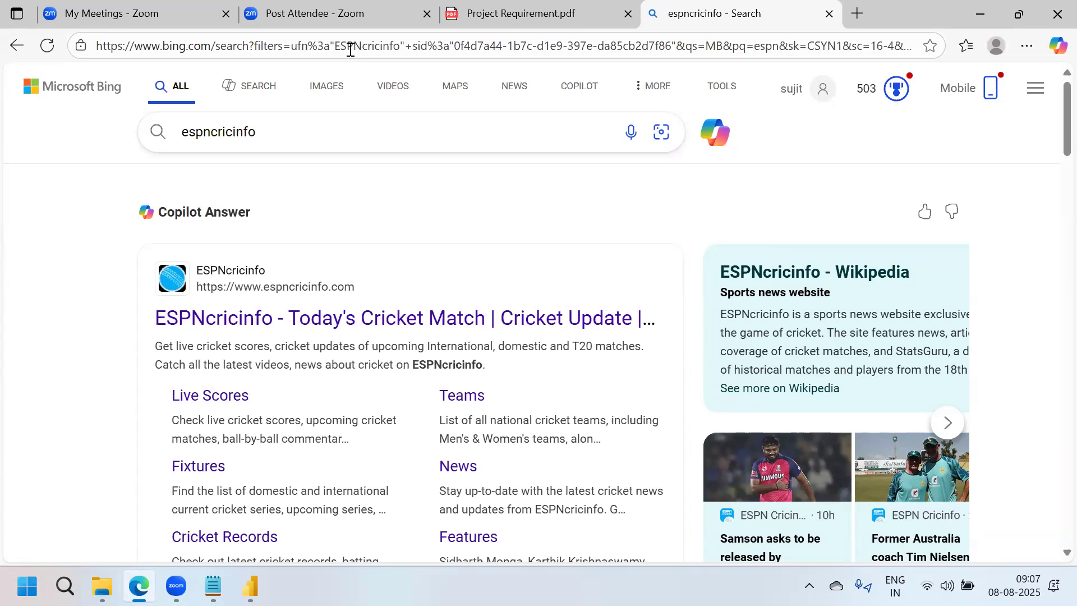
pyautogui.click(250, 587)
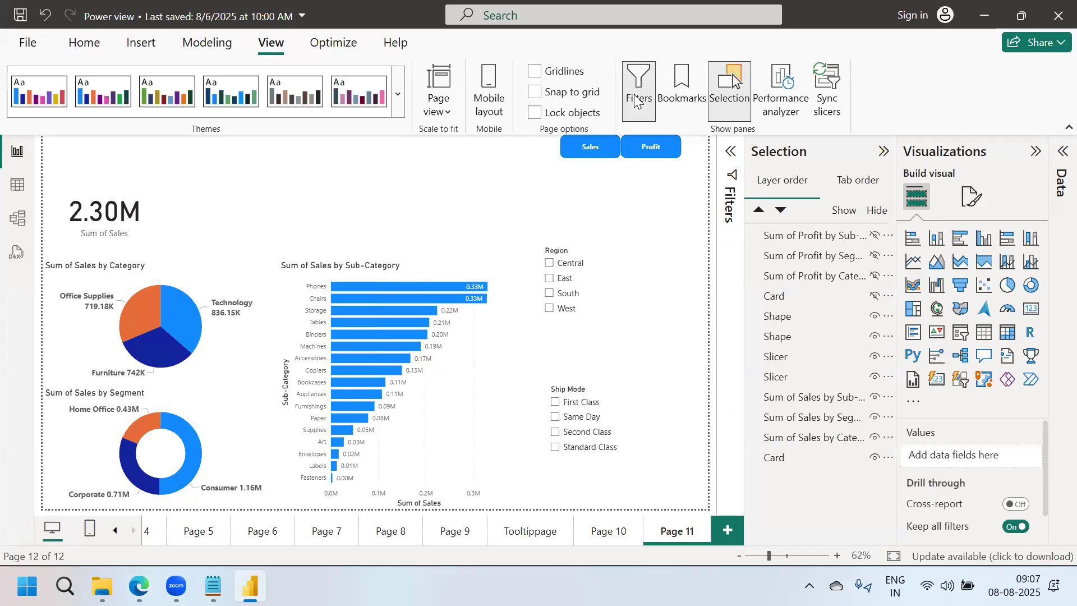
# Add a bookmark of the Sales view, name it Sales and update it with the current page state.
pyautogui.click(677, 92)
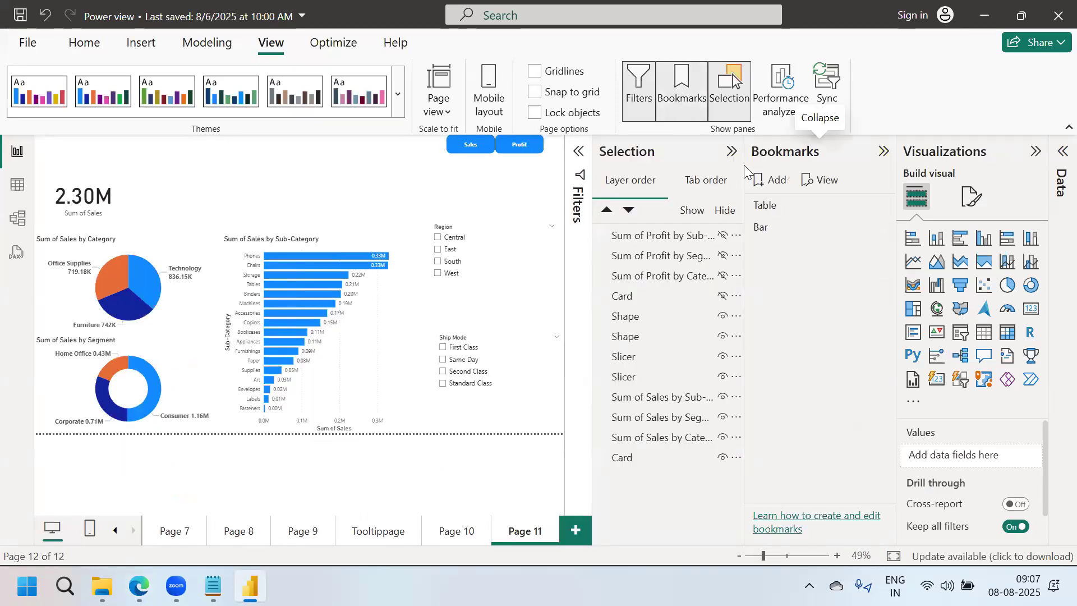
pyautogui.click(772, 180)
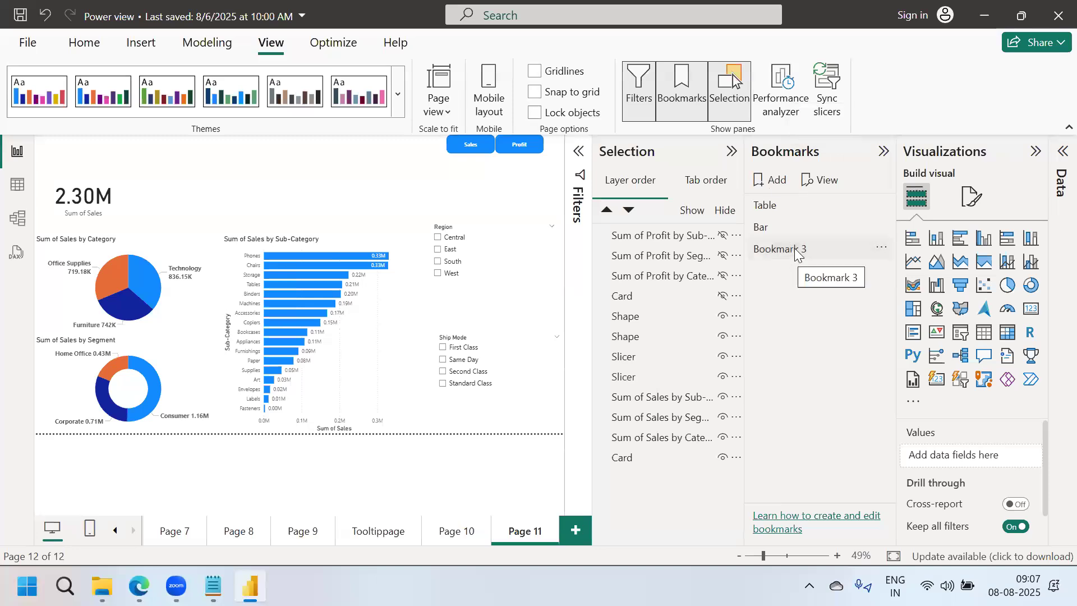
pyautogui.doubleClick(795, 250)
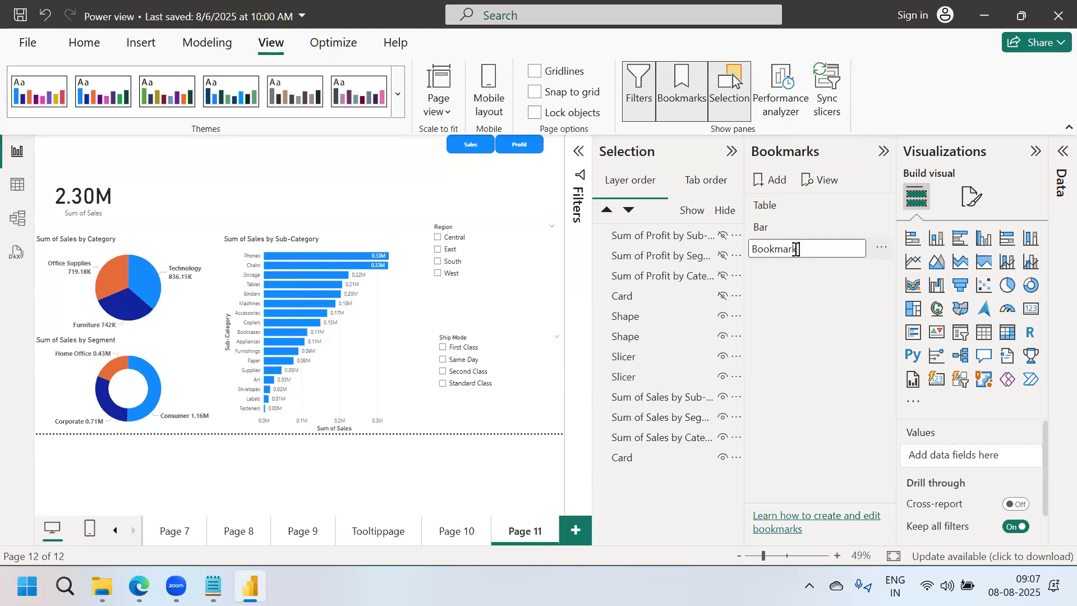
pyautogui.hotkey('ctrl', 'a')
pyautogui.press('BackSpace')
pyautogui.write('Sales')
pyautogui.click(882, 249)
pyautogui.click(913, 257)
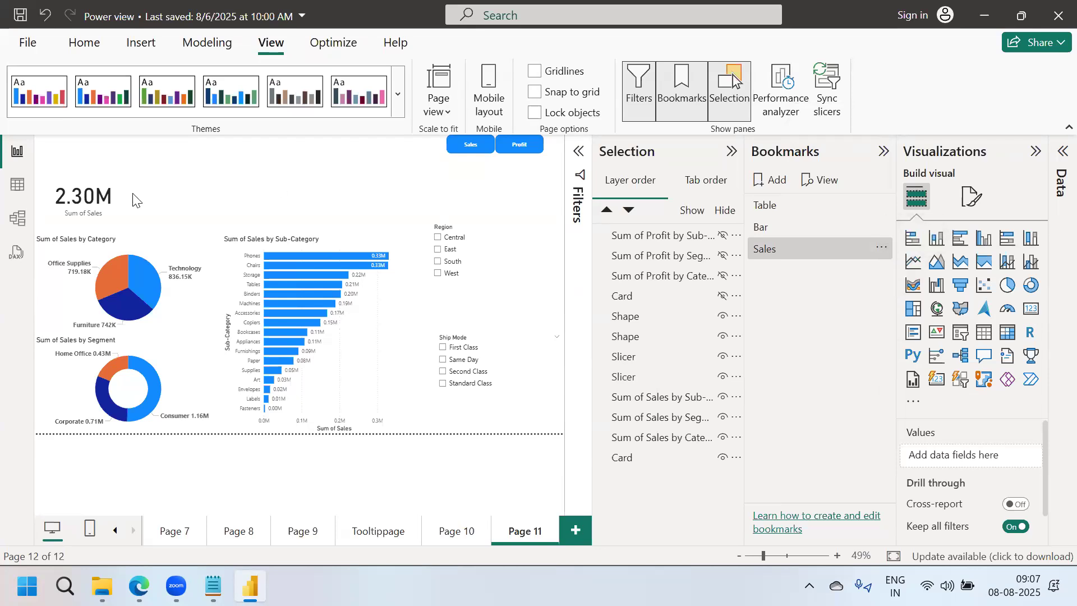
# Hide the Sum of Sales card and the Sales pie, donut and bar charts.
pyautogui.click(112, 203)
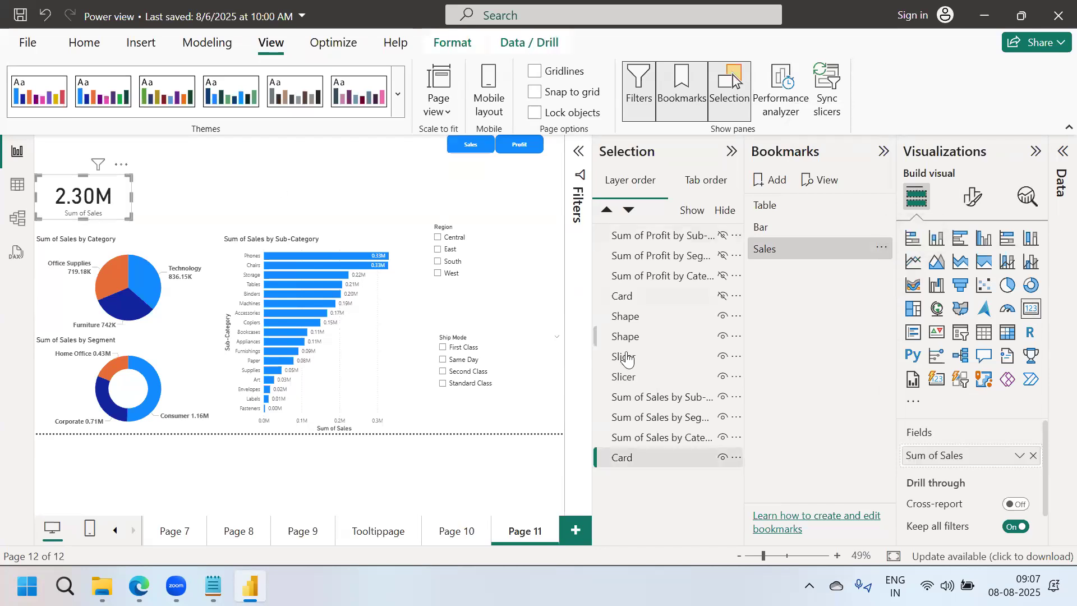
pyautogui.click(722, 459)
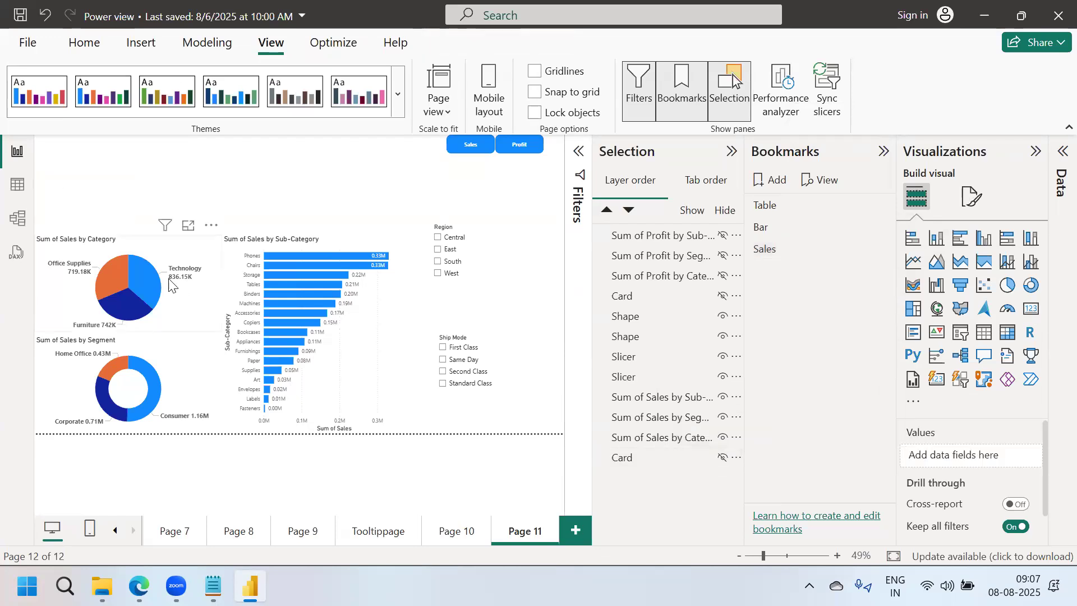
pyautogui.click(723, 441)
pyautogui.click(723, 439)
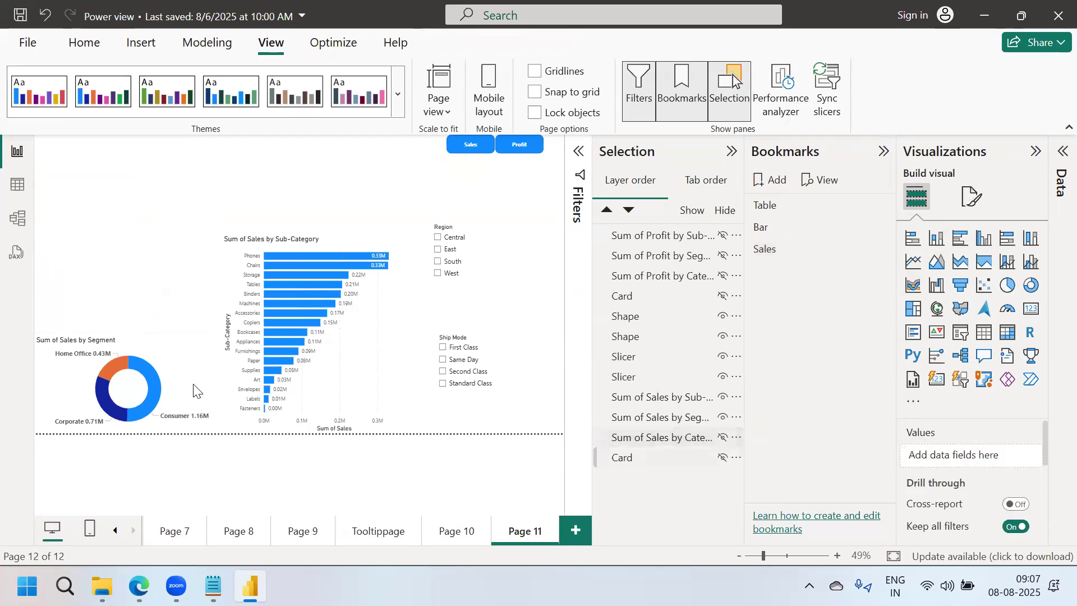
pyautogui.click(726, 419)
pyautogui.click(723, 419)
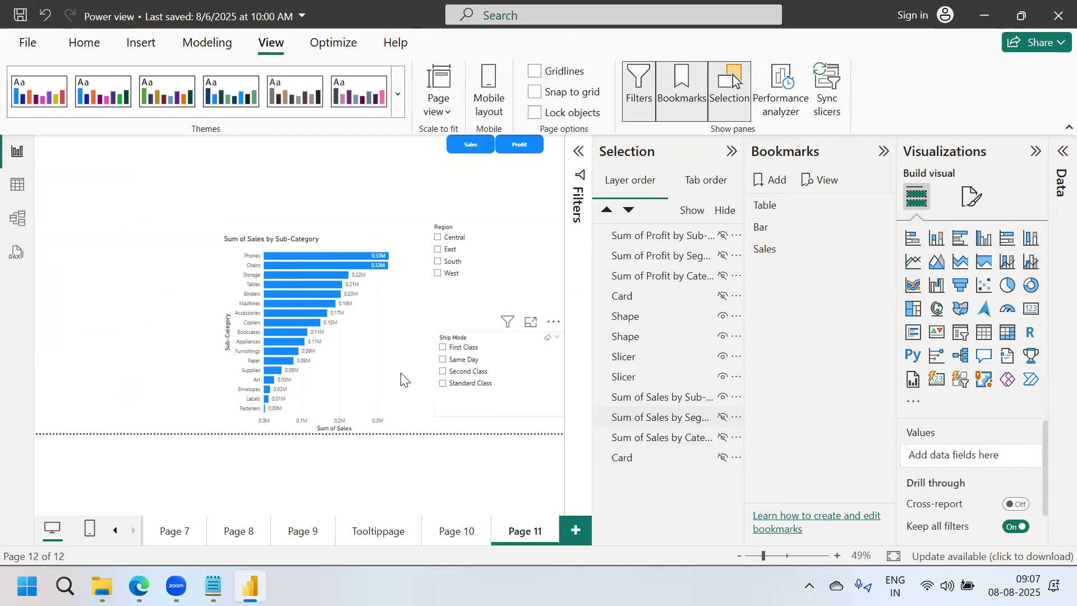
pyautogui.click(368, 365)
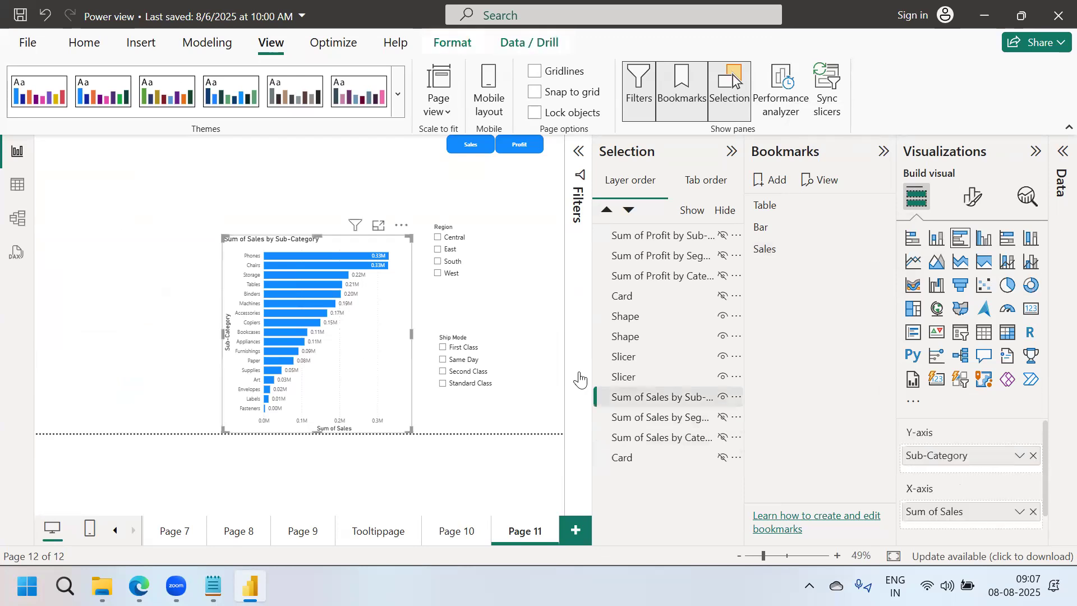
pyautogui.click(722, 399)
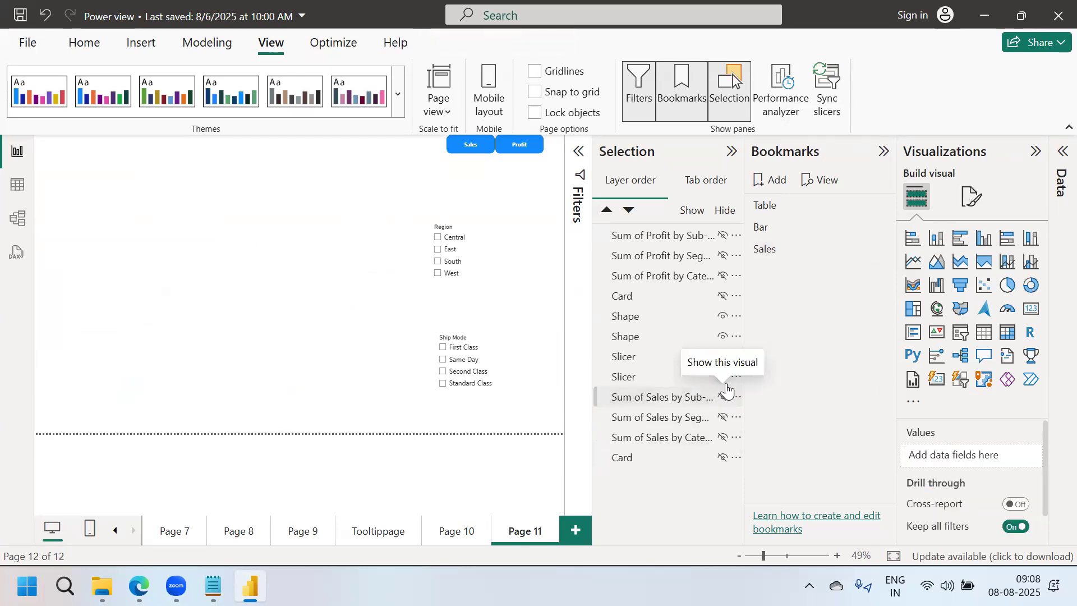
# Show the Sum of Profit card and the Profit pie, donut and bar charts.
pyautogui.click(723, 236)
pyautogui.click(723, 256)
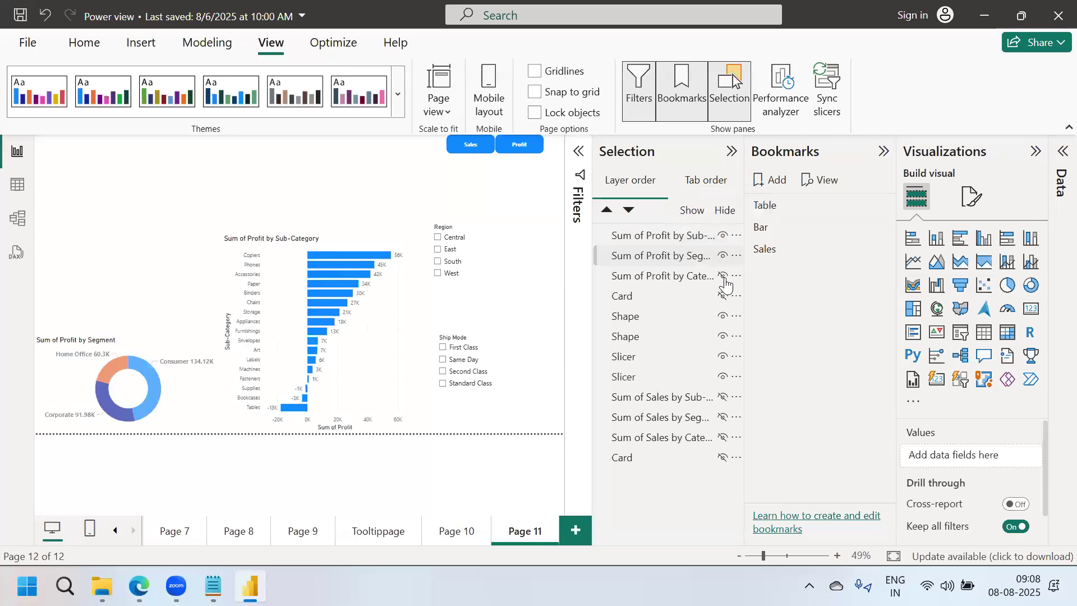
pyautogui.click(724, 276)
pyautogui.click(723, 296)
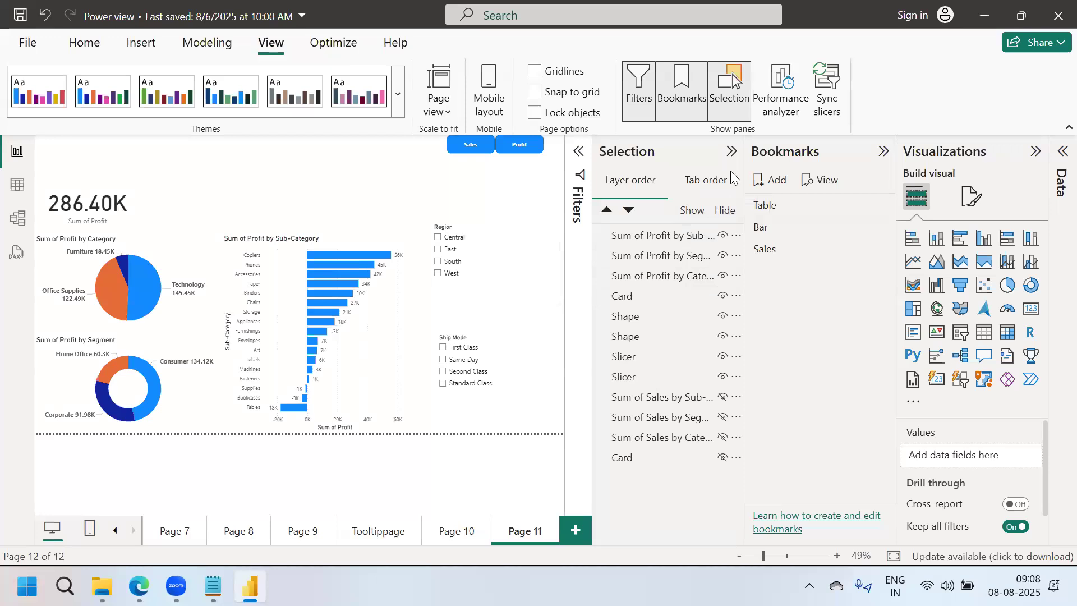
# Add a bookmark of the Profit view, name it Profit and update it with the current page state.
pyautogui.click(777, 180)
pyautogui.doubleClick(789, 271)
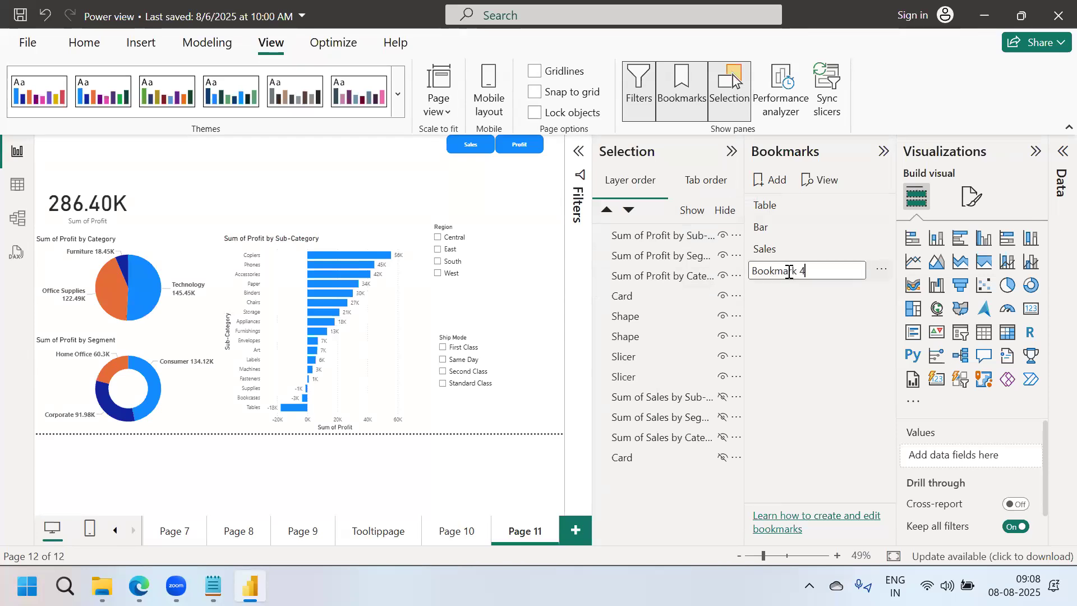
pyautogui.press('BackSpace')
pyautogui.press('BackSpace')
pyautogui.press('BackSpace')
pyautogui.press('BackSpace')
pyautogui.press('BackSpace')
pyautogui.press('BackSpace')
pyautogui.press('BackSpace')
pyautogui.press('BackSpace')
pyautogui.write('Profit')
pyautogui.click(882, 270)
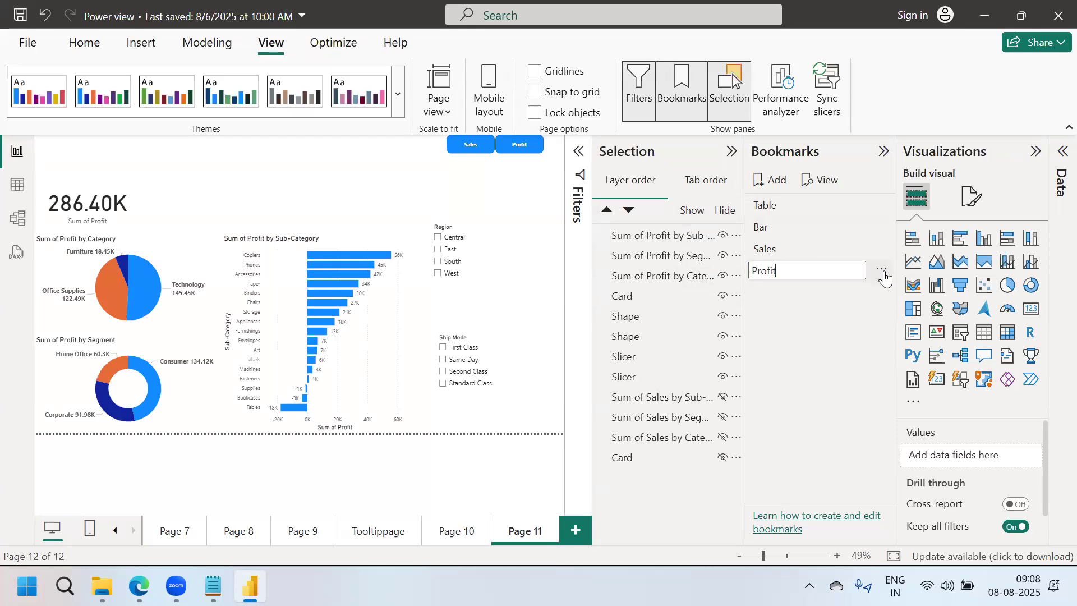
pyautogui.click(897, 282)
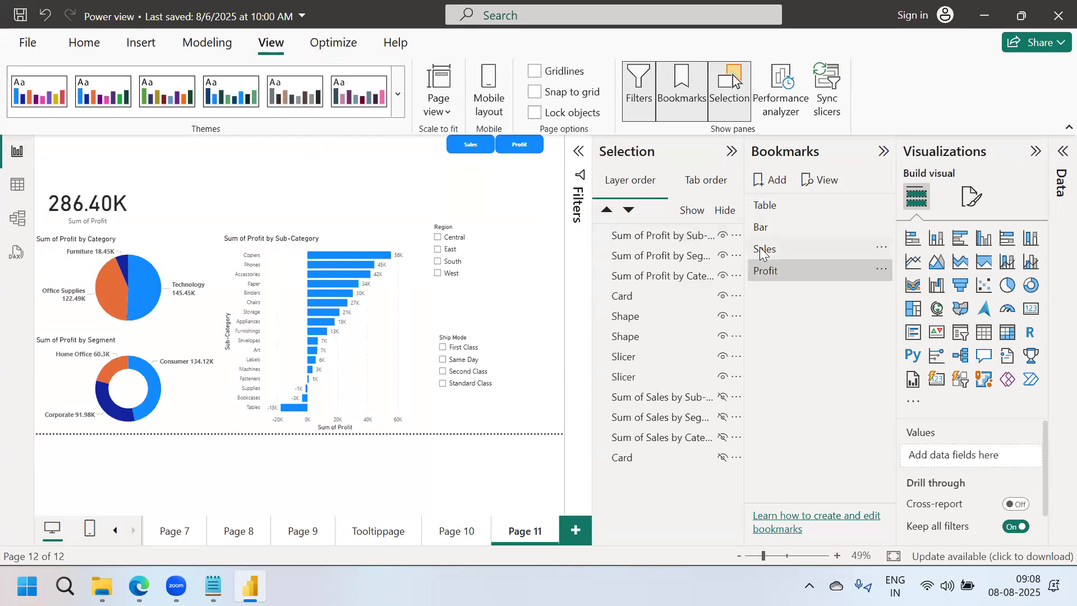
# Close the Selection pane and preview the Sales and Profit bookmarks on the widened page.
pyautogui.click(725, 105)
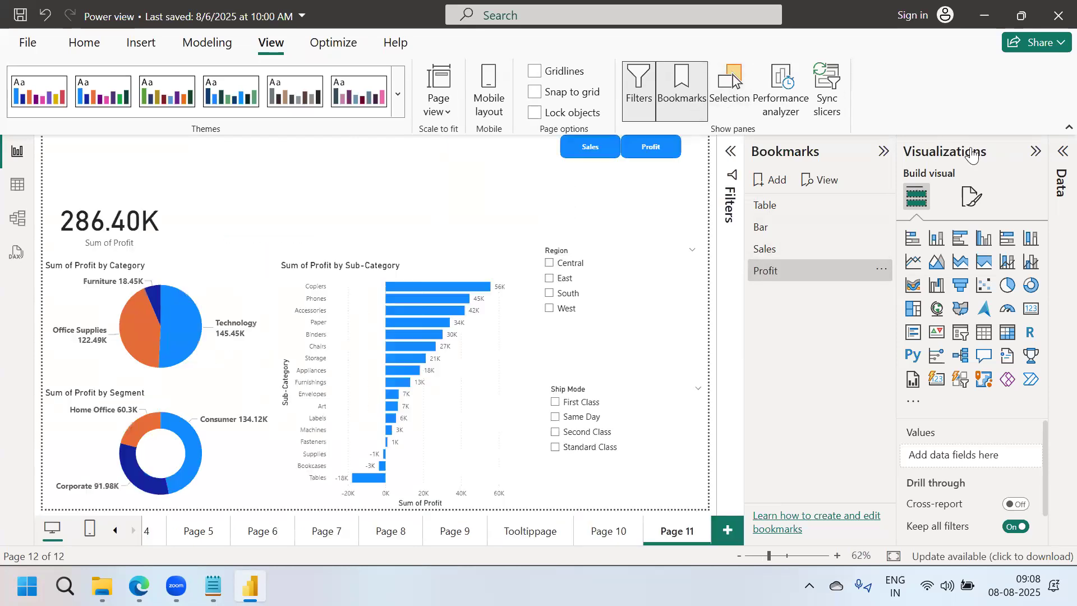
pyautogui.click(1035, 151)
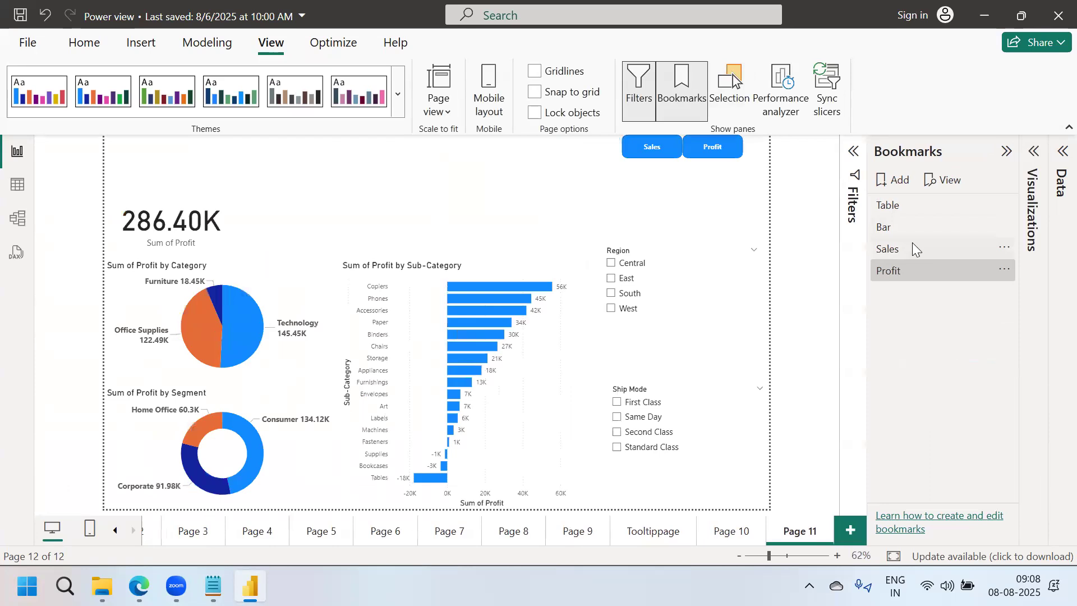
pyautogui.click(913, 246)
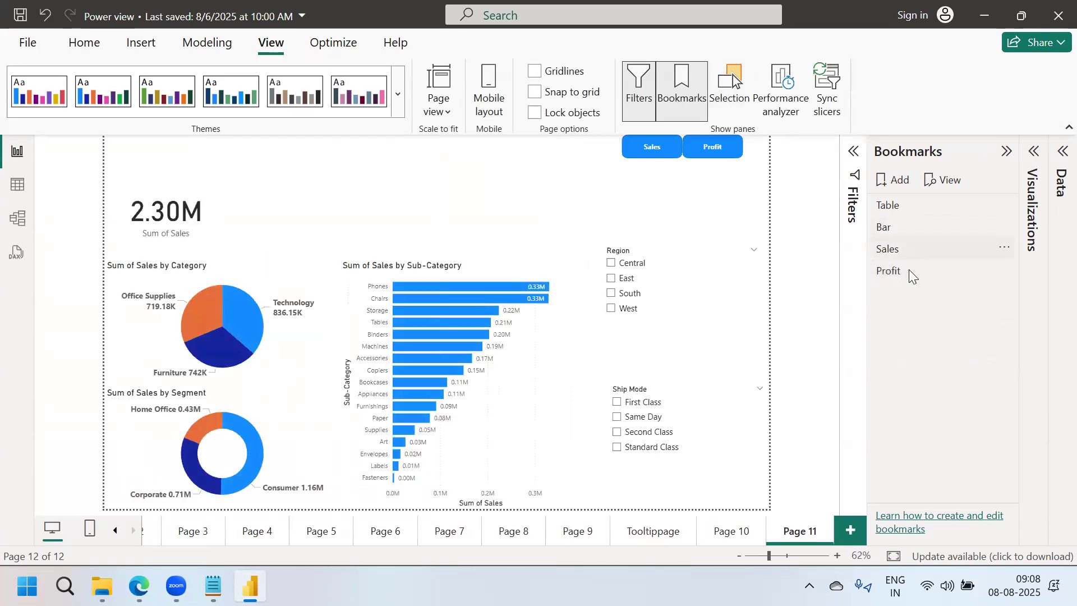
pyautogui.click(908, 270)
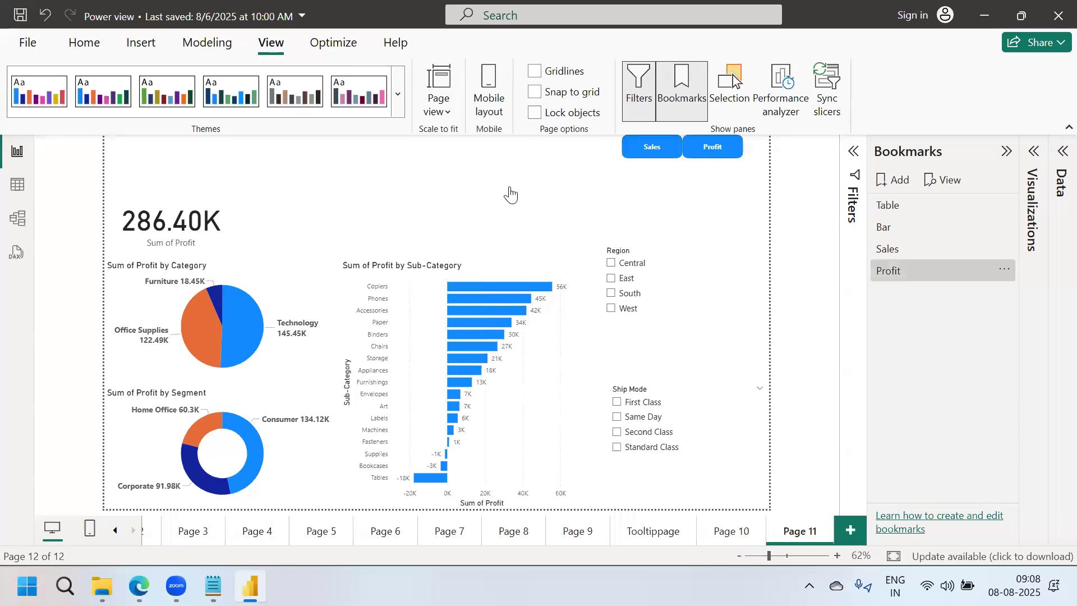
pyautogui.click(1007, 152)
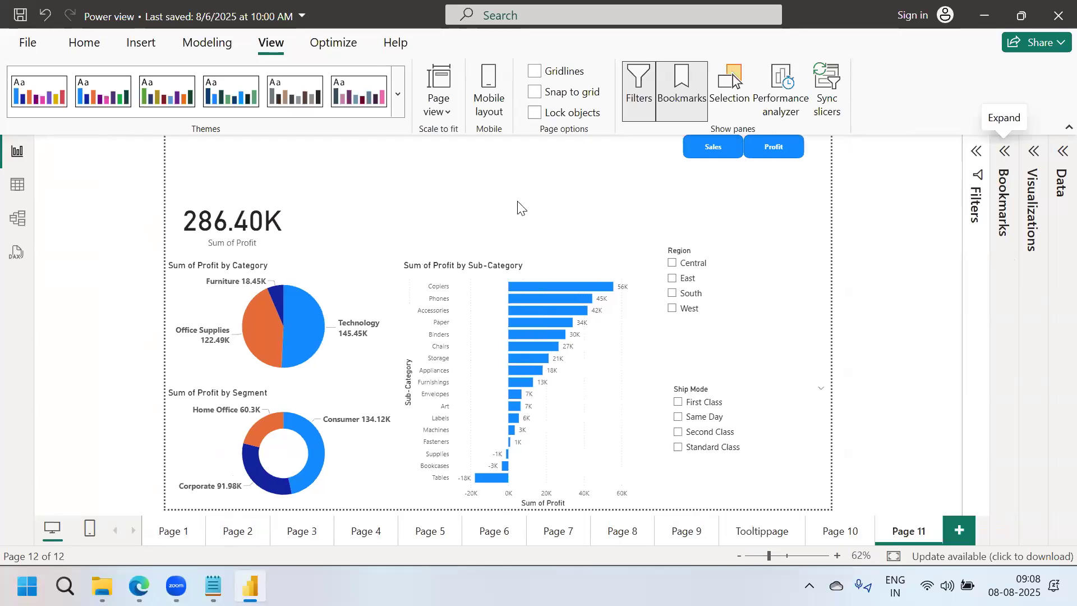
# Turn on the Sales button's action and set it to the Bookmark type with the Sales bookmark.
pyautogui.click(714, 149)
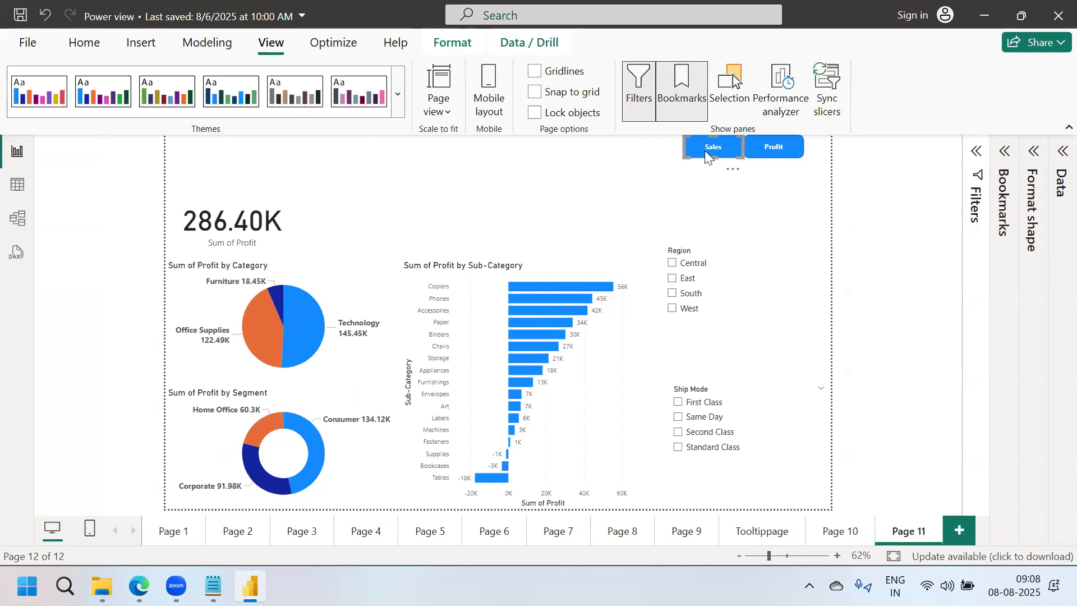
pyautogui.click(1033, 151)
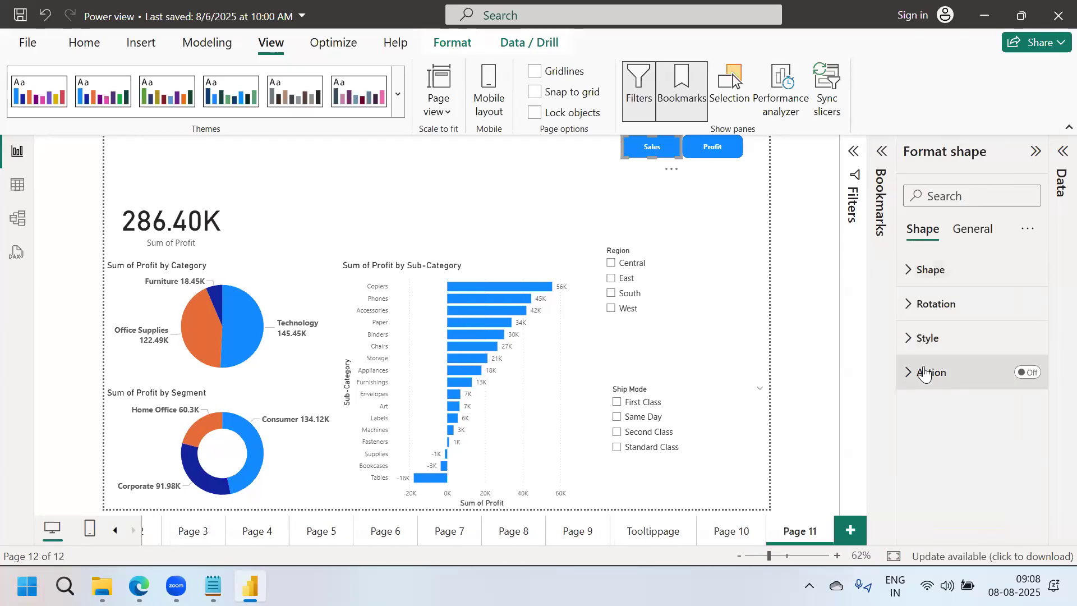
pyautogui.click(1028, 373)
pyautogui.click(909, 377)
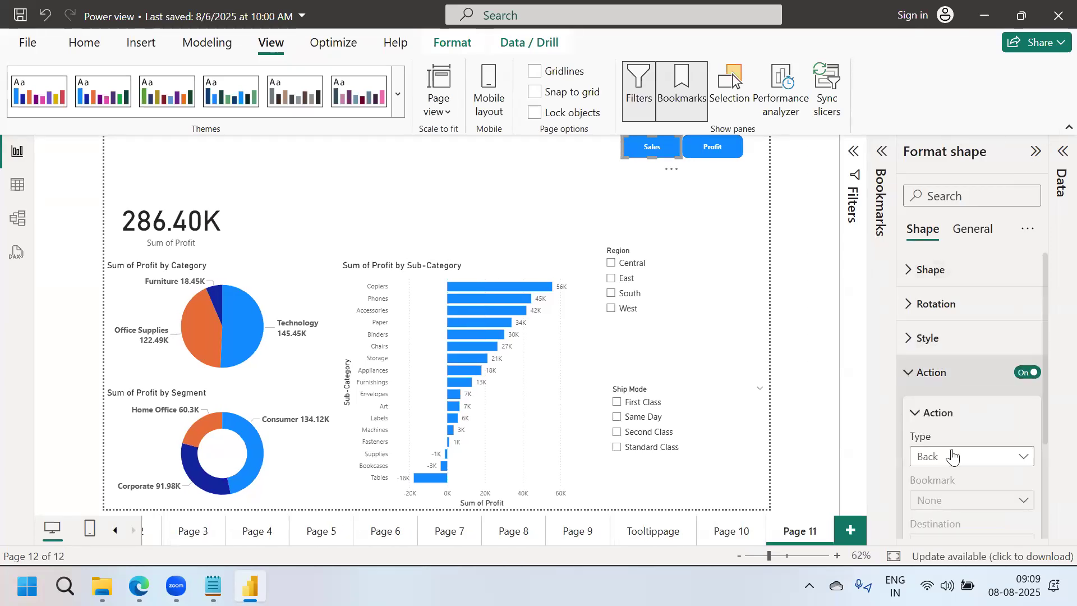
pyautogui.click(1020, 466)
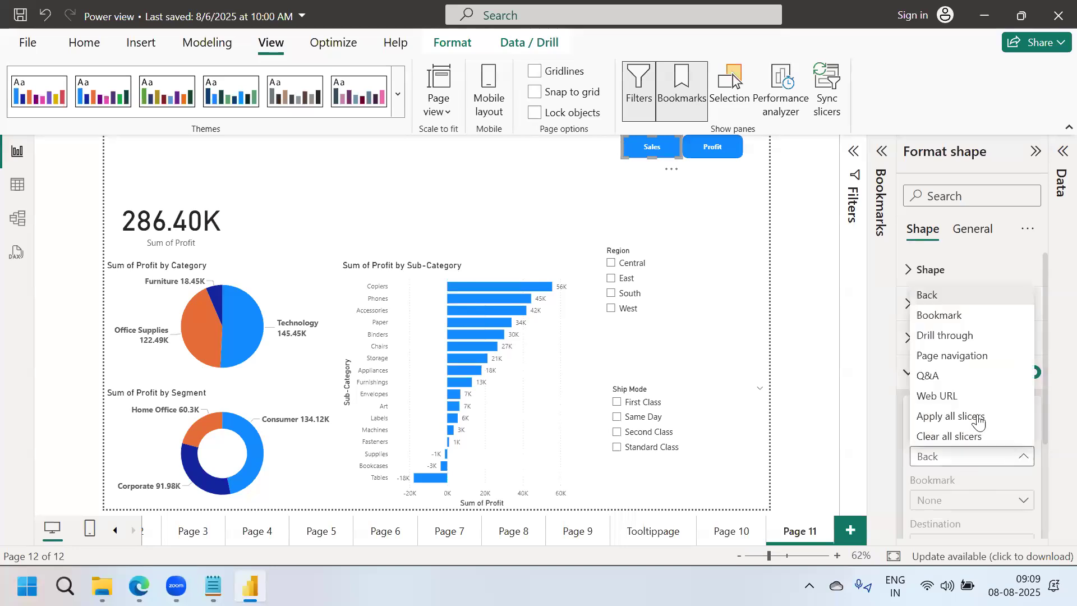
pyautogui.click(939, 316)
pyautogui.moveTo(1044, 418); pyautogui.dragTo(1049, 459)
pyautogui.click(1010, 449)
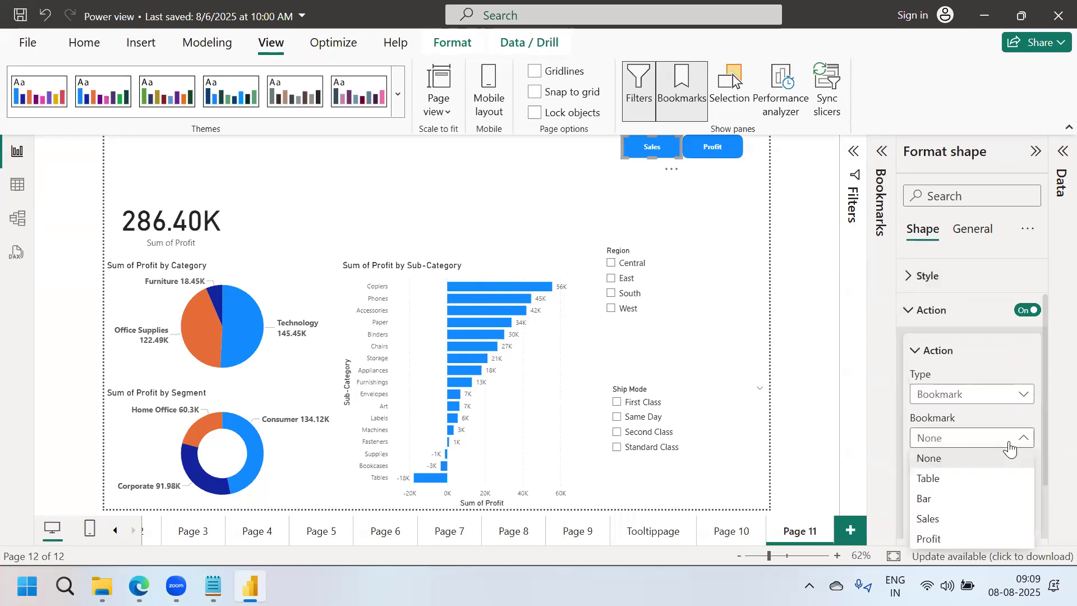
pyautogui.click(954, 519)
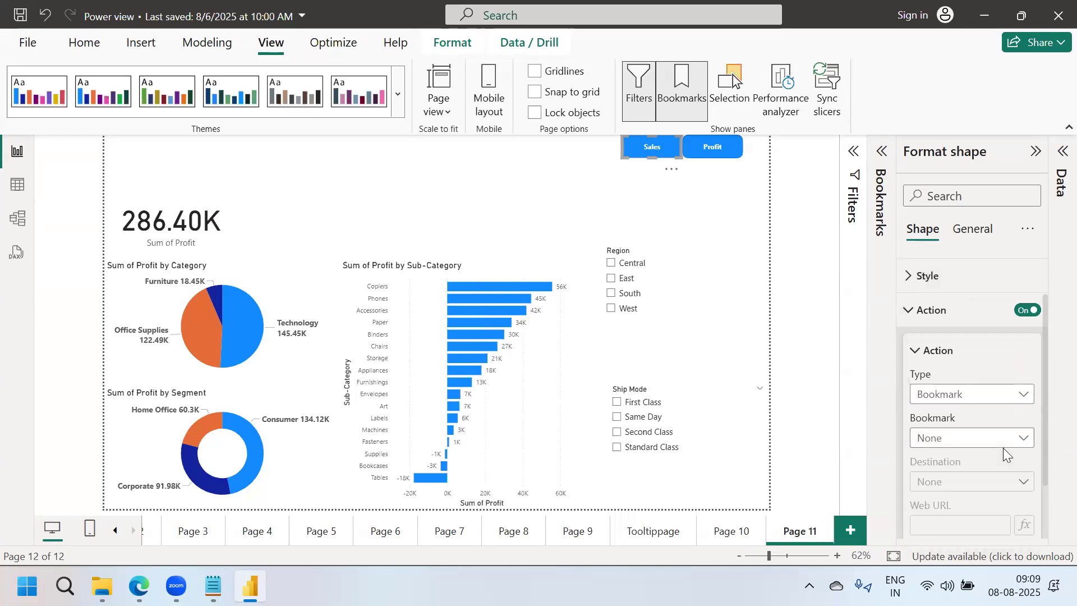
pyautogui.click(810, 325)
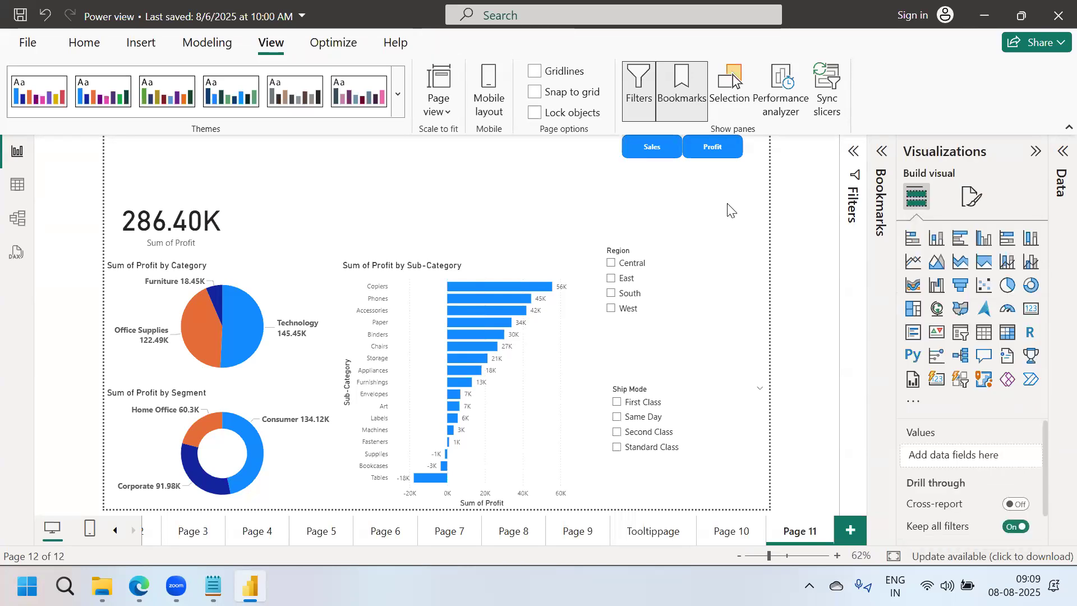
# Turn on the Profit button's action and set it to the Bookmark type with the Profit bookmark.
pyautogui.click(715, 150)
pyautogui.click(1028, 372)
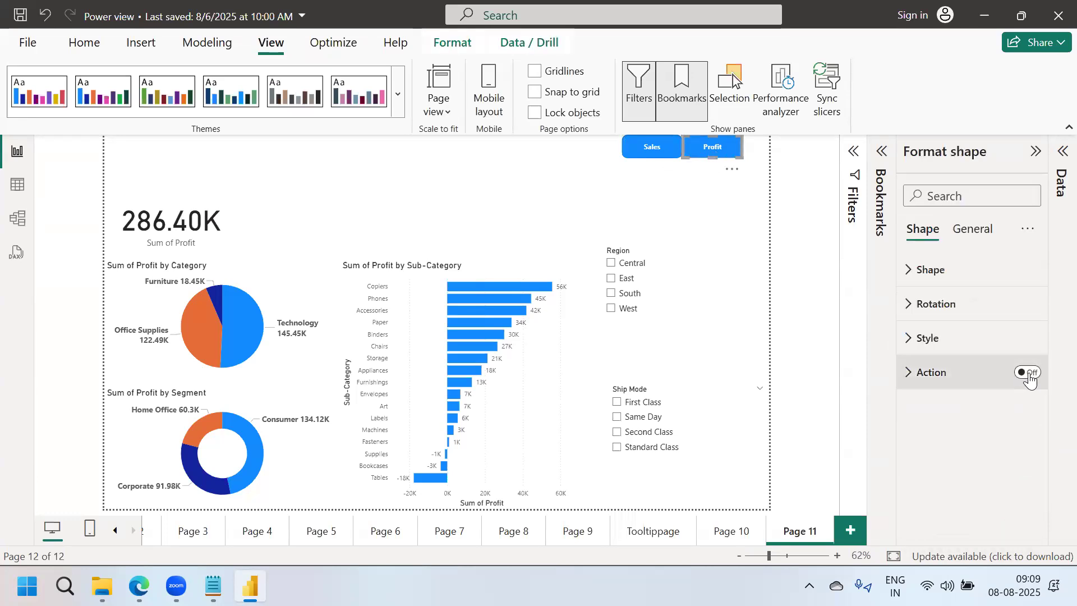
pyautogui.click(926, 373)
pyautogui.click(954, 456)
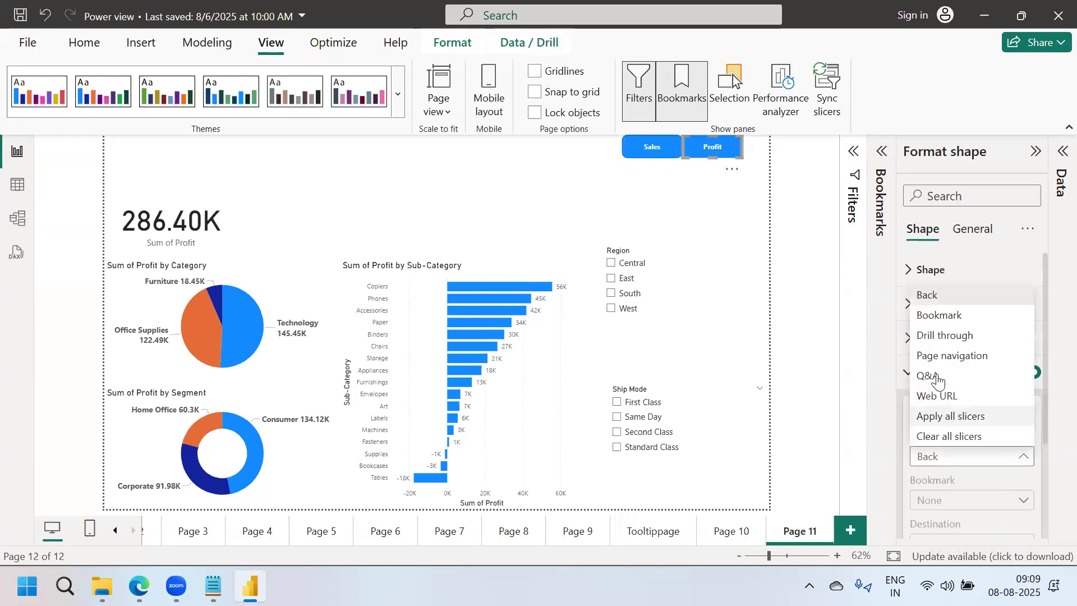
pyautogui.click(937, 315)
pyautogui.click(979, 499)
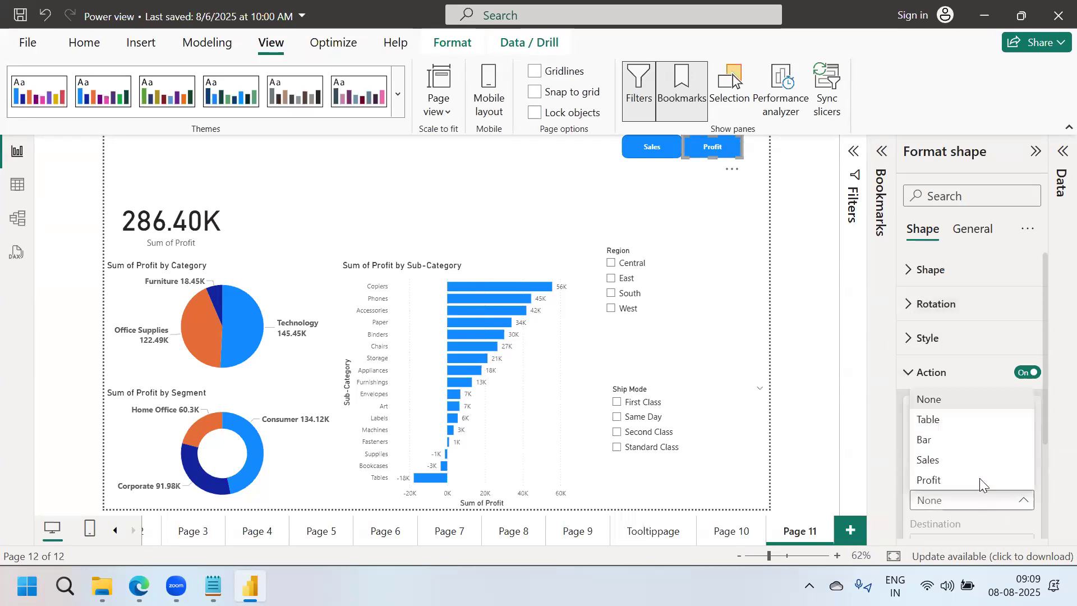
pyautogui.click(942, 477)
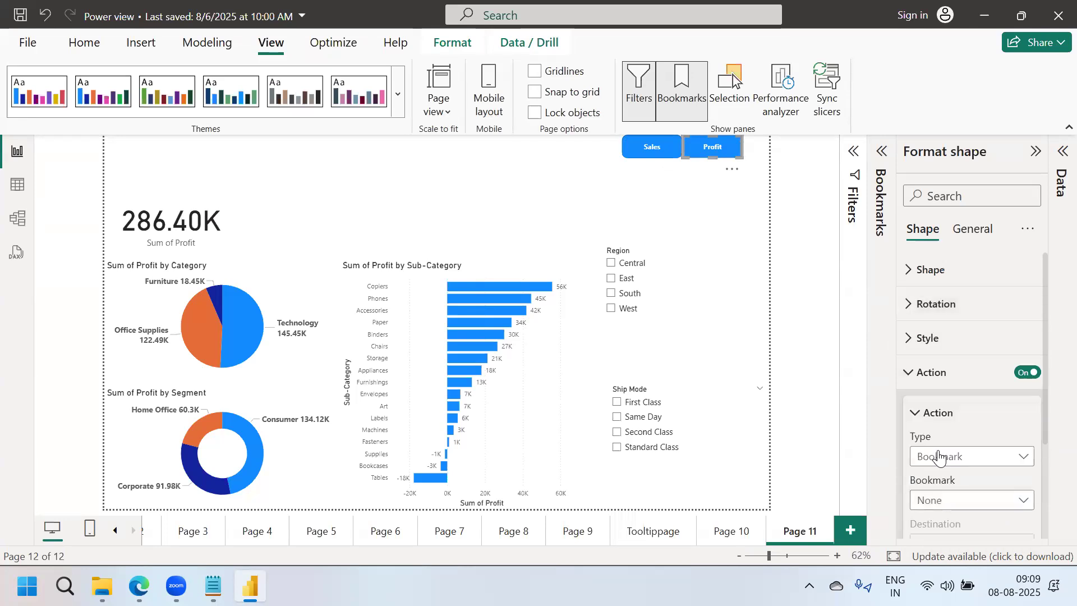
pyautogui.click(810, 365)
# Clear the side panes and test the page buttons by switching to Sales, Profit and back to Sales.
pyautogui.click(1036, 151)
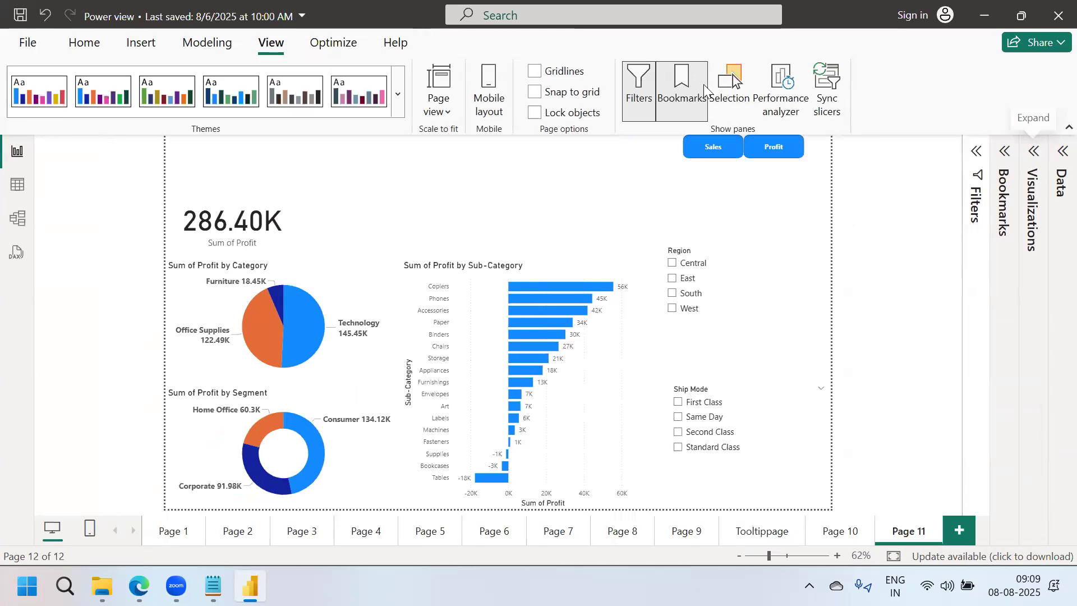
pyautogui.click(689, 101)
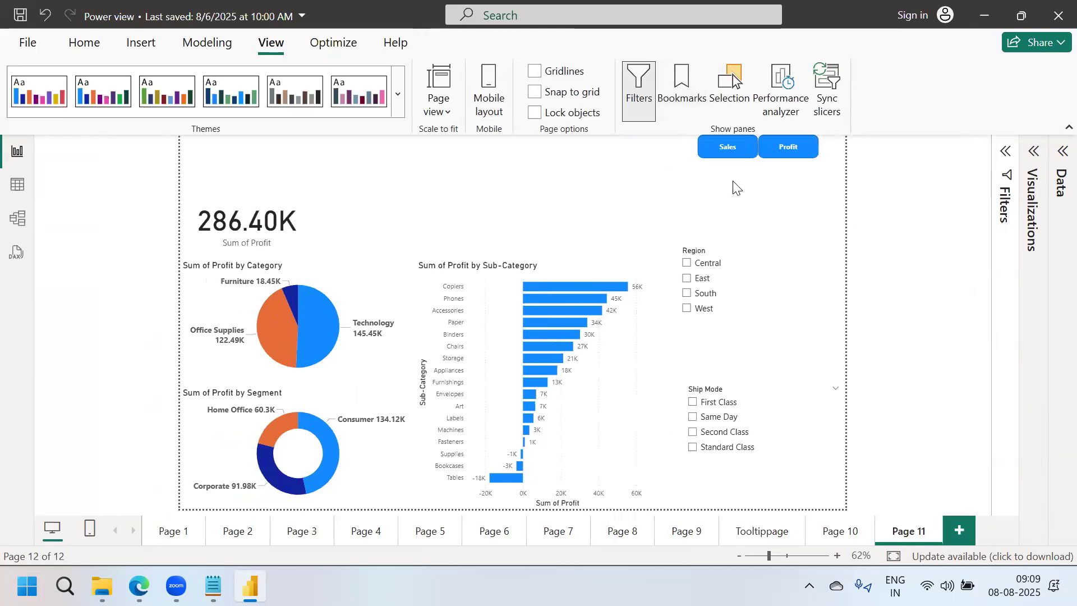
pyautogui.keyDown('ctrl'); pyautogui.click(727, 161); pyautogui.keyUp('ctrl')
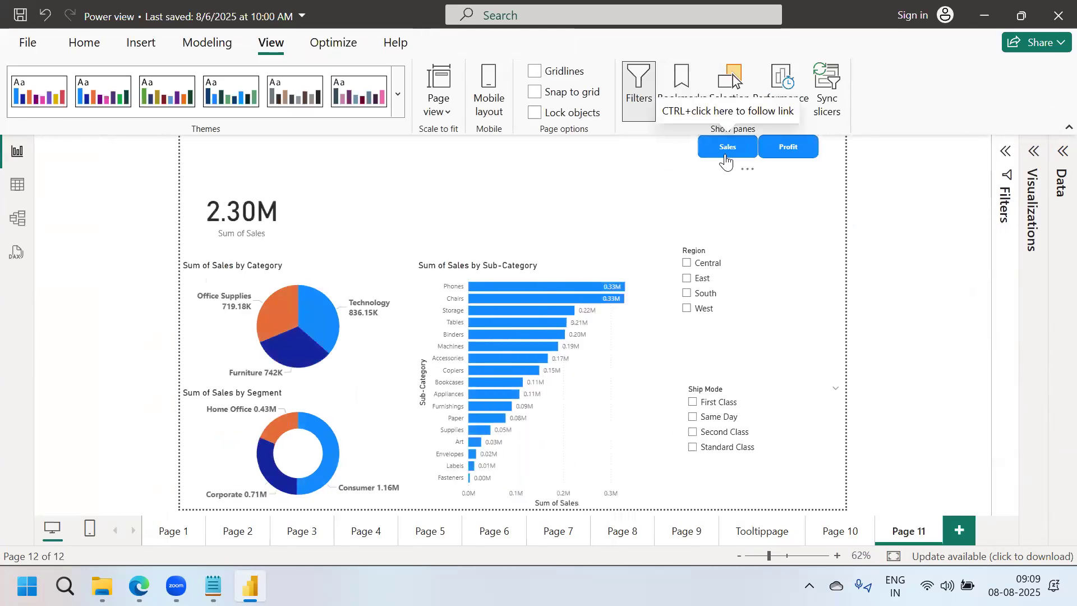
pyautogui.keyDown('ctrl'); pyautogui.click(788, 152); pyautogui.keyUp('ctrl')
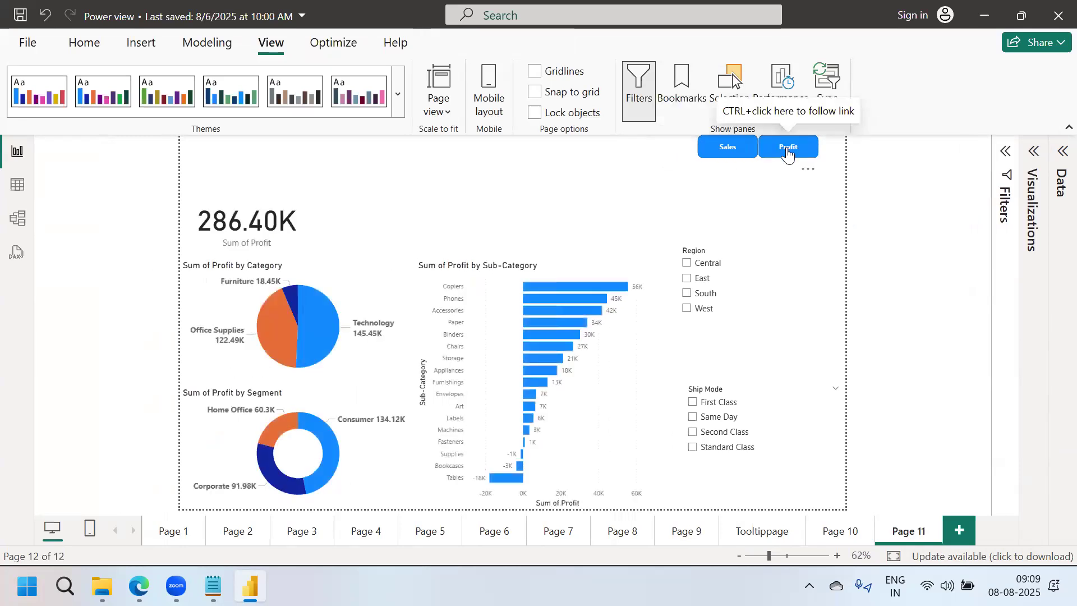
pyautogui.keyDown('ctrl'); pyautogui.click(748, 152); pyautogui.keyUp('ctrl')
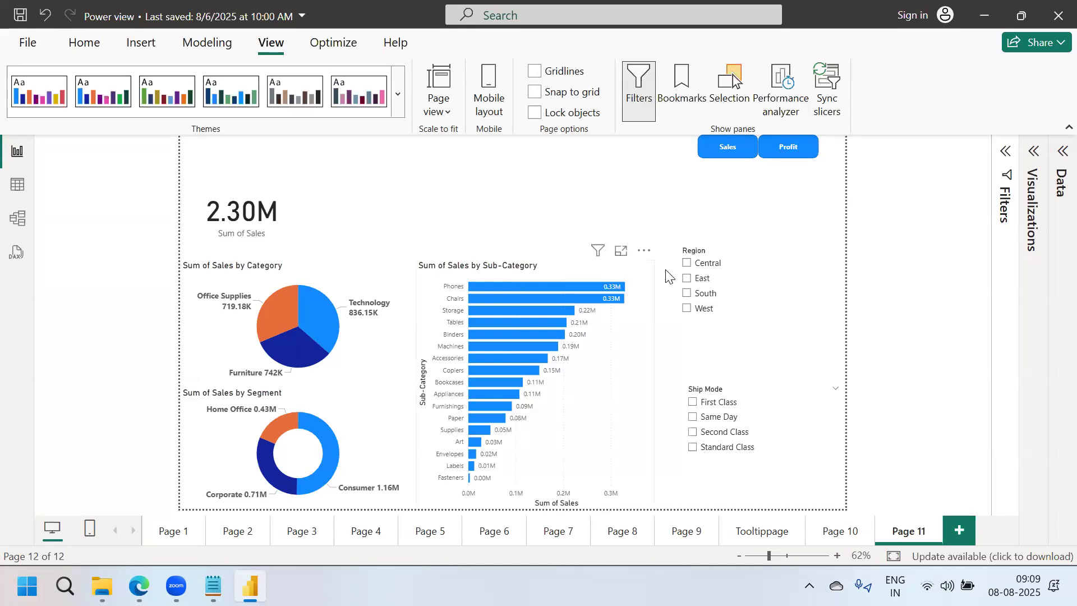
# Test the Region slicer with East in the Sales view and again in the Profit view, switching views with the buttons.
pyautogui.click(688, 279)
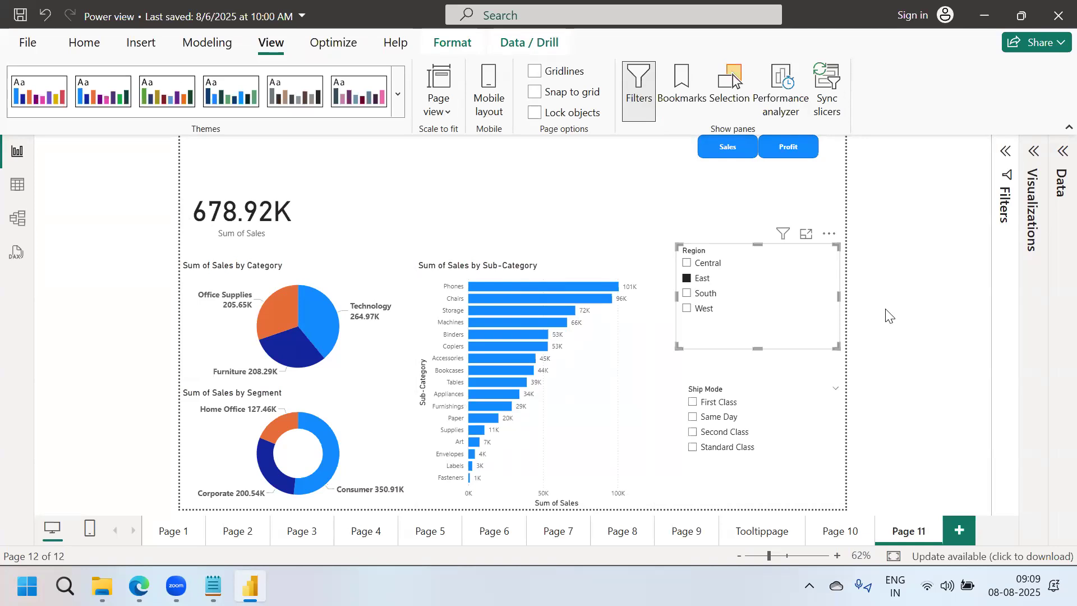
pyautogui.keyDown('ctrl'); pyautogui.click(792, 155); pyautogui.keyUp('ctrl')
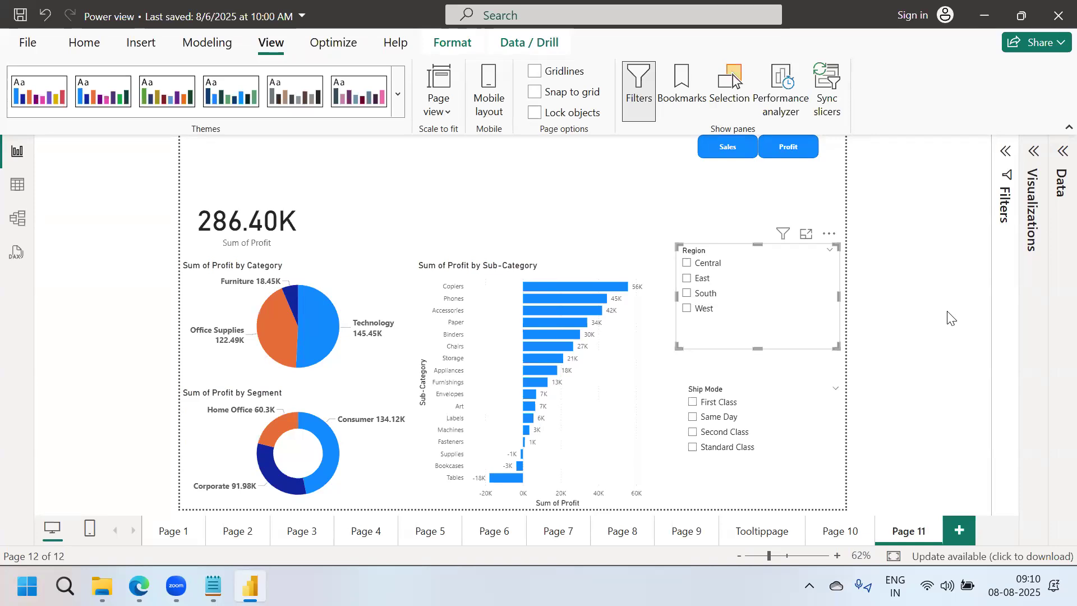
pyautogui.click(686, 279)
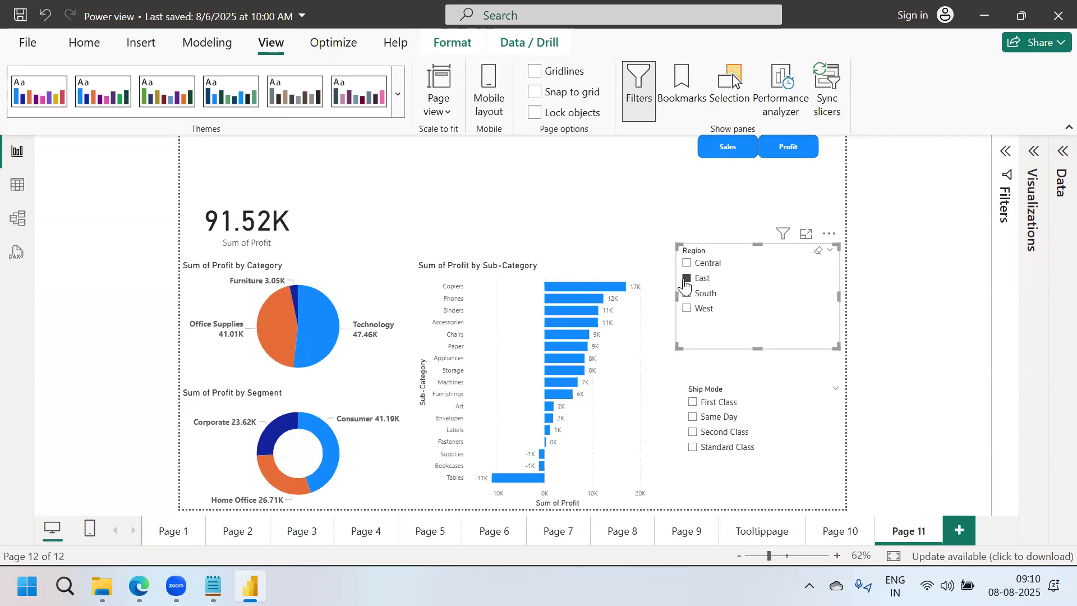
pyautogui.keyDown('ctrl'); pyautogui.click(726, 154); pyautogui.keyUp('ctrl')
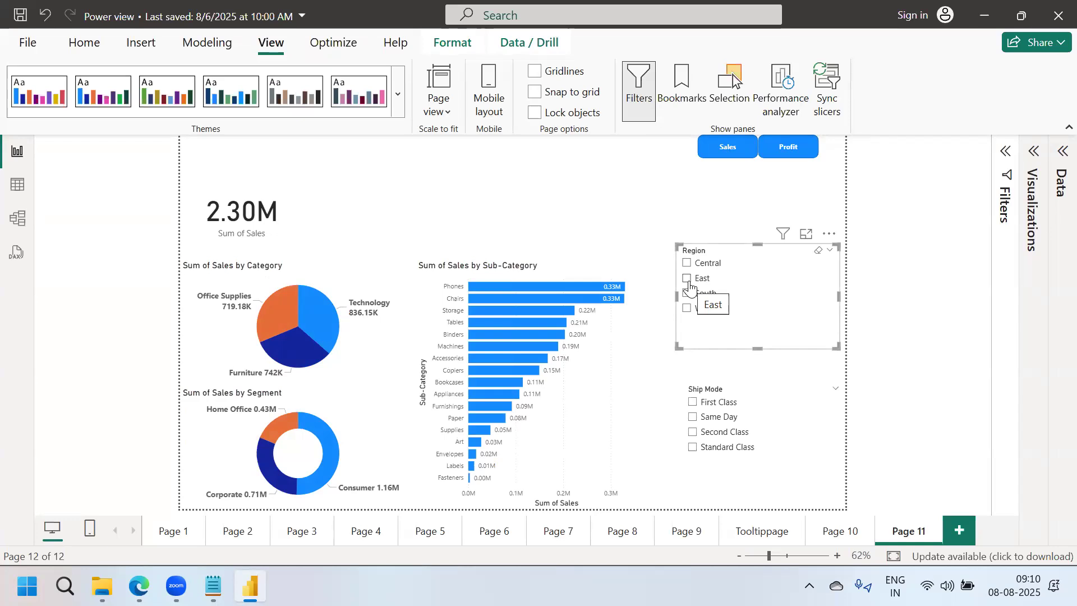
# Test switching to Profit with Ship Mode filtered to First Class, and back to Sales with Region filtered to East.
pyautogui.click(692, 403)
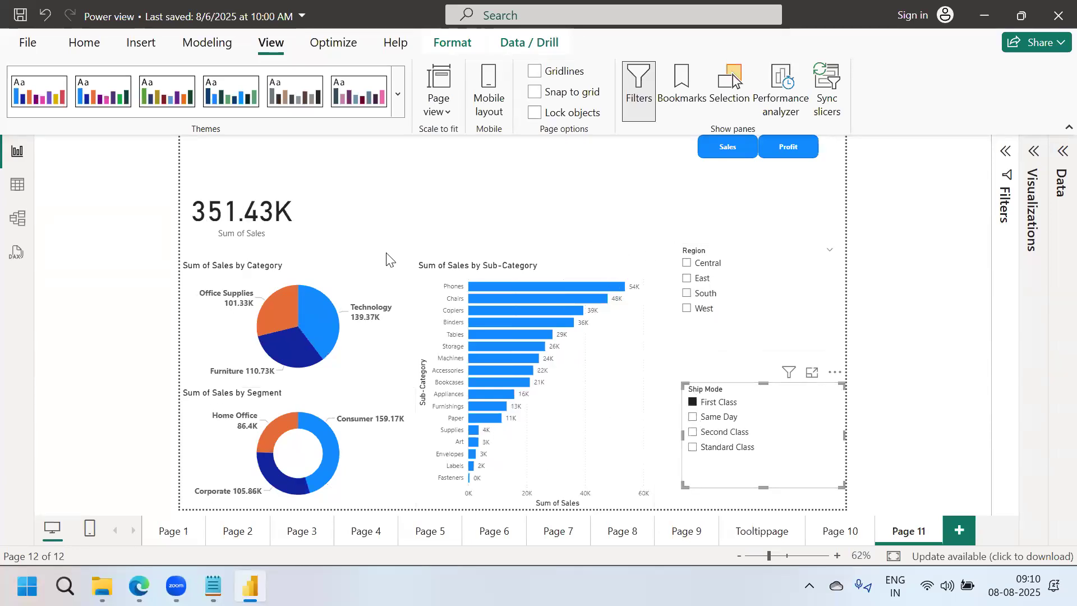
pyautogui.keyDown('ctrl'); pyautogui.click(782, 151); pyautogui.keyUp('ctrl')
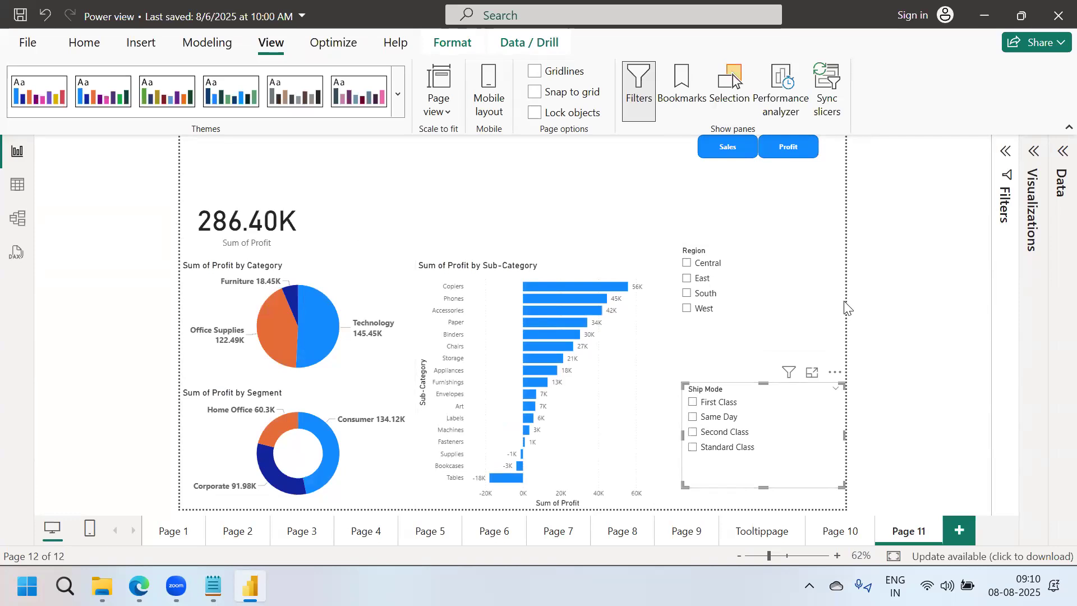
pyautogui.click(895, 244)
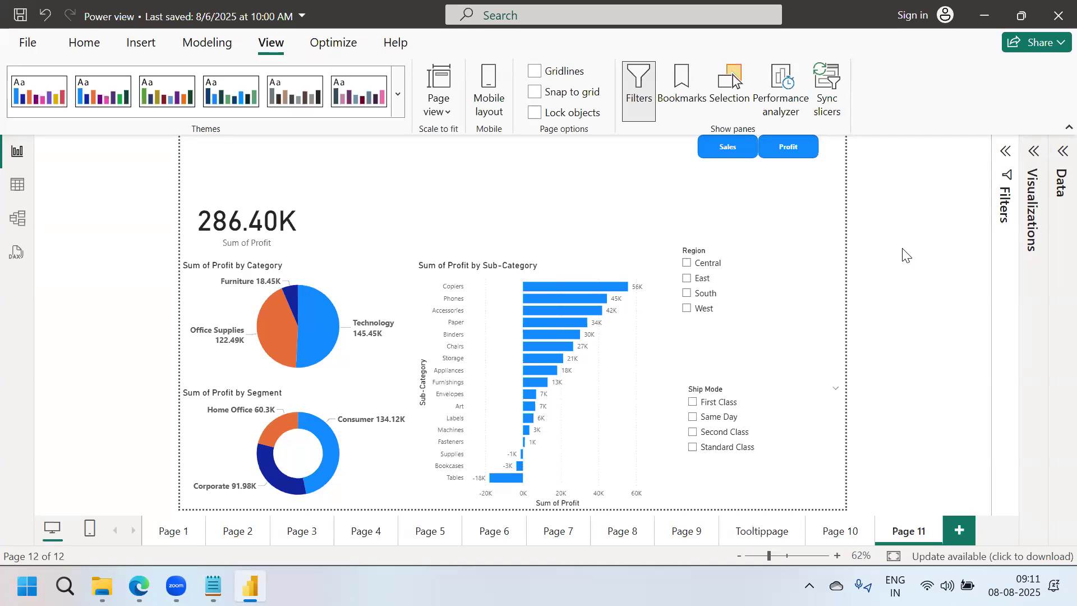
pyautogui.click(690, 280)
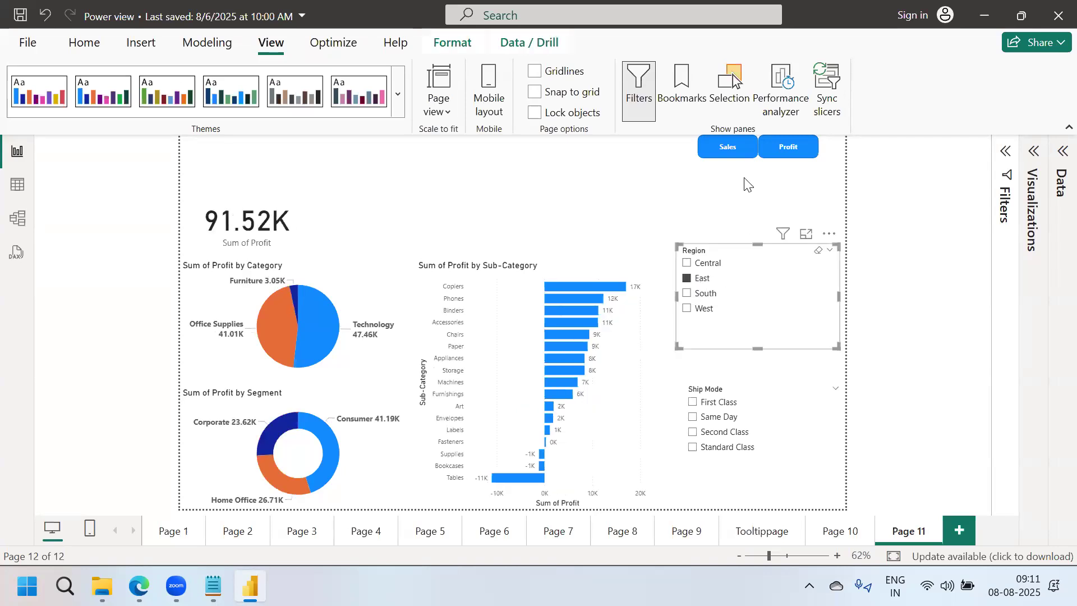
pyautogui.keyDown('ctrl'); pyautogui.click(728, 149); pyautogui.keyUp('ctrl')
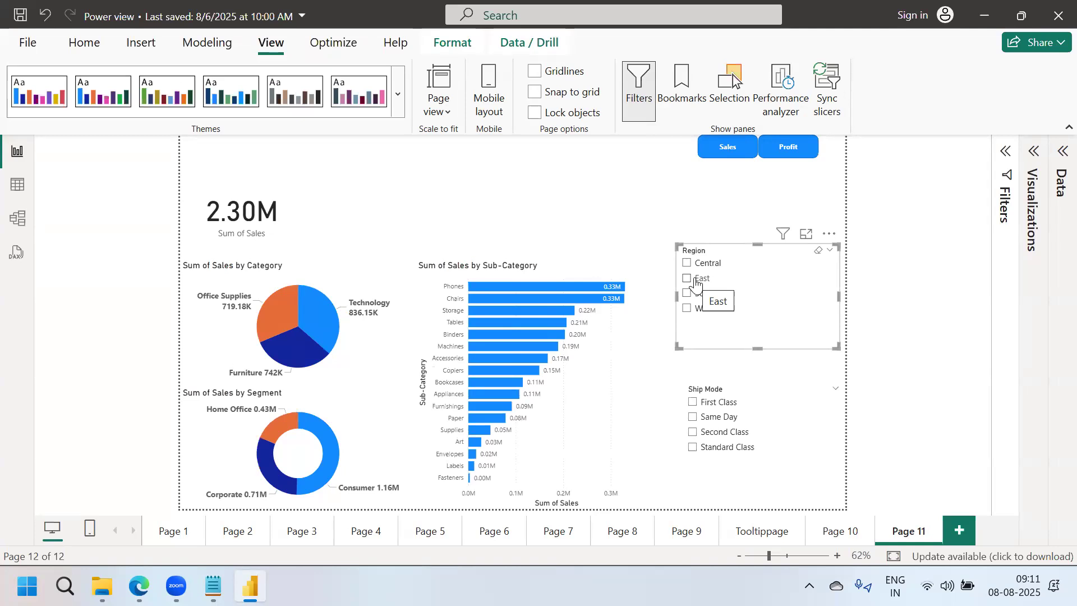
# Test the Sales view with Region filtered to East and Ship Mode to Same Day, and switch to the Profit view.
pyautogui.click(532, 562)
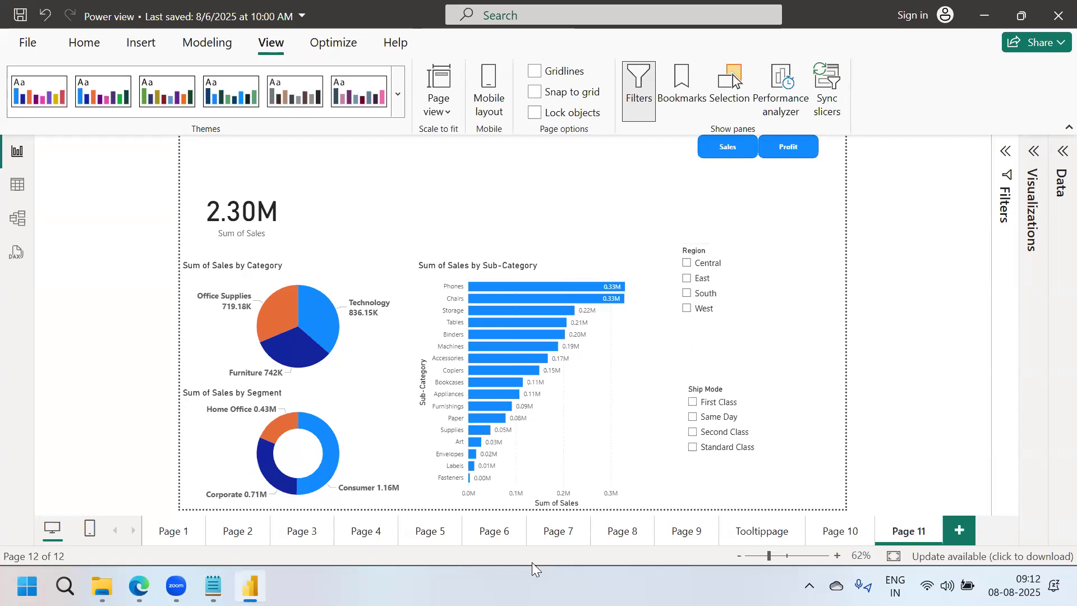
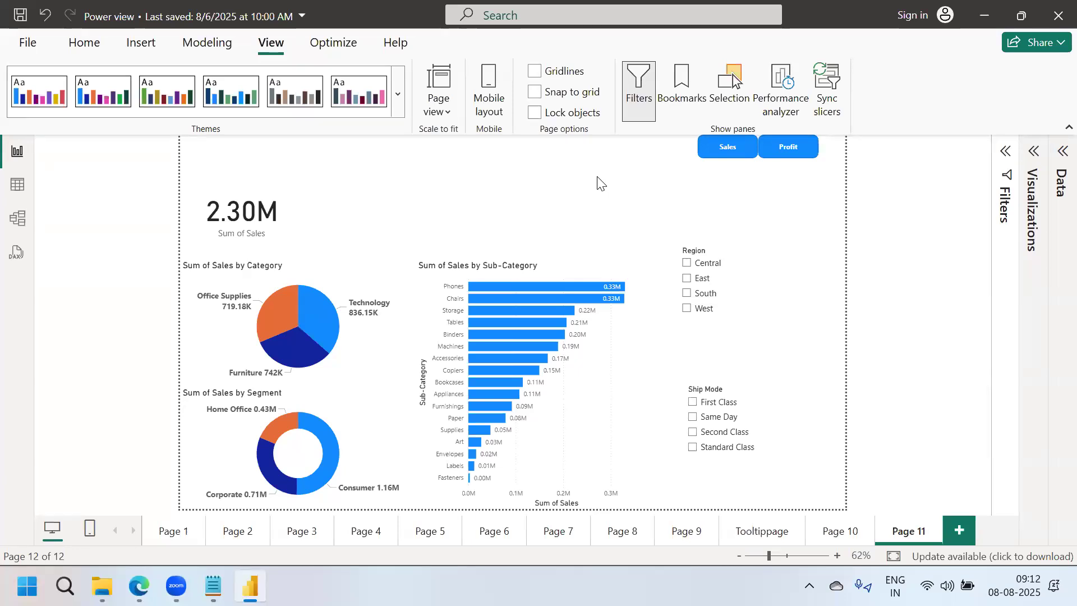
pyautogui.click(688, 278)
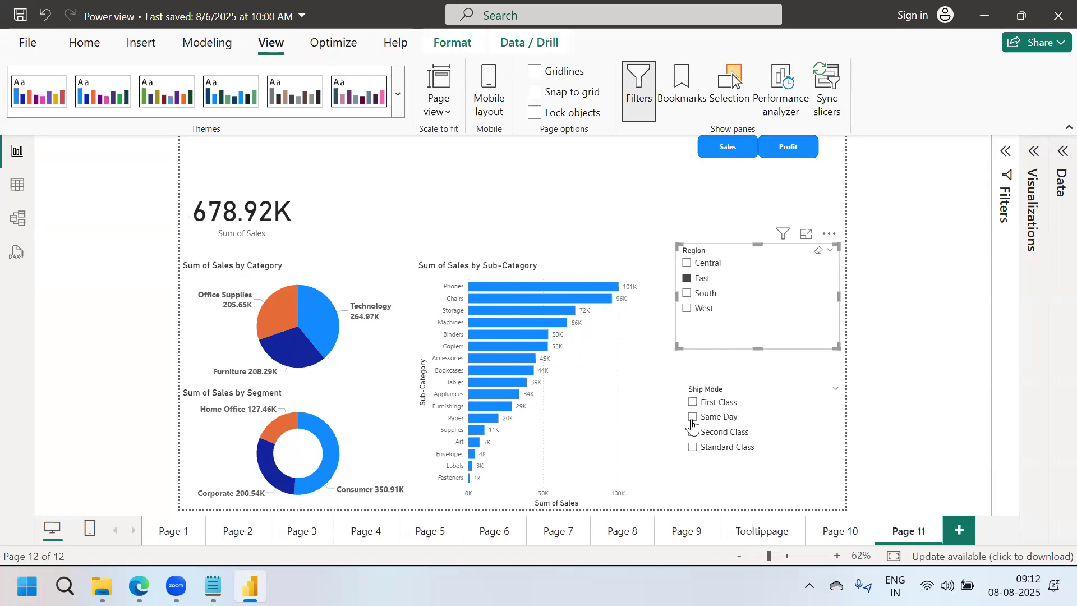
pyautogui.click(693, 417)
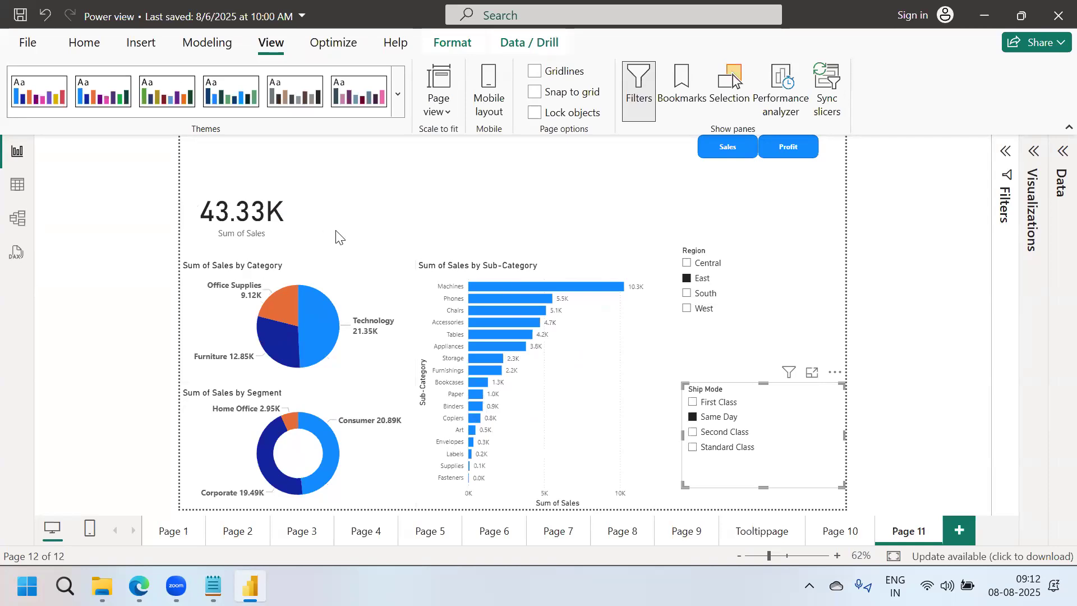
pyautogui.keyDown('ctrl'); pyautogui.click(789, 150); pyautogui.keyUp('ctrl')
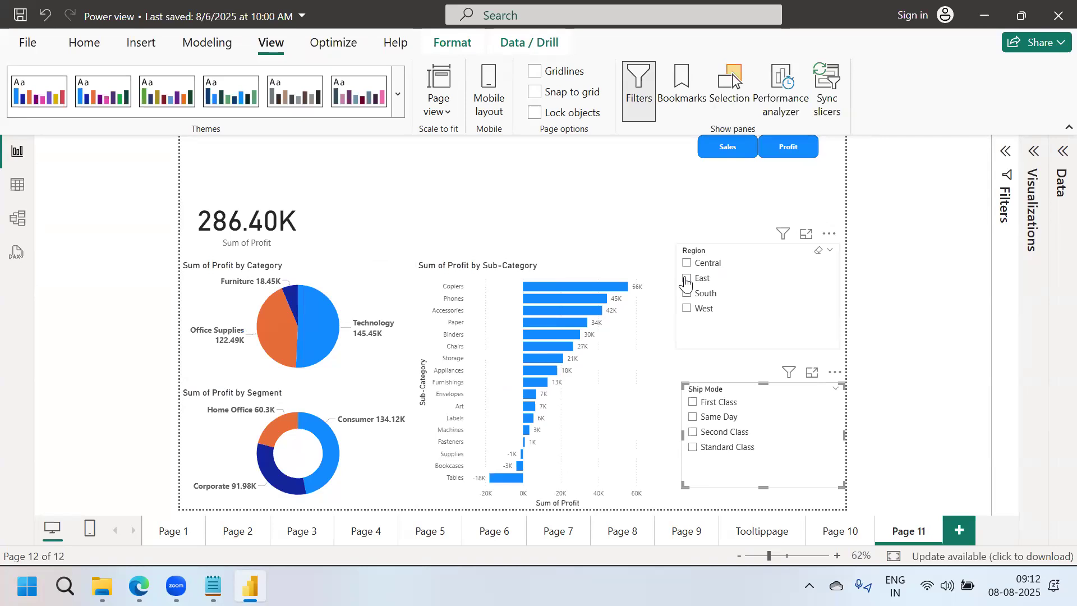
# Test the slicers in the Profit view with Region set to East and Ship Mode first to First Class, finally to Same Day.
pyautogui.click(688, 279)
pyautogui.click(693, 403)
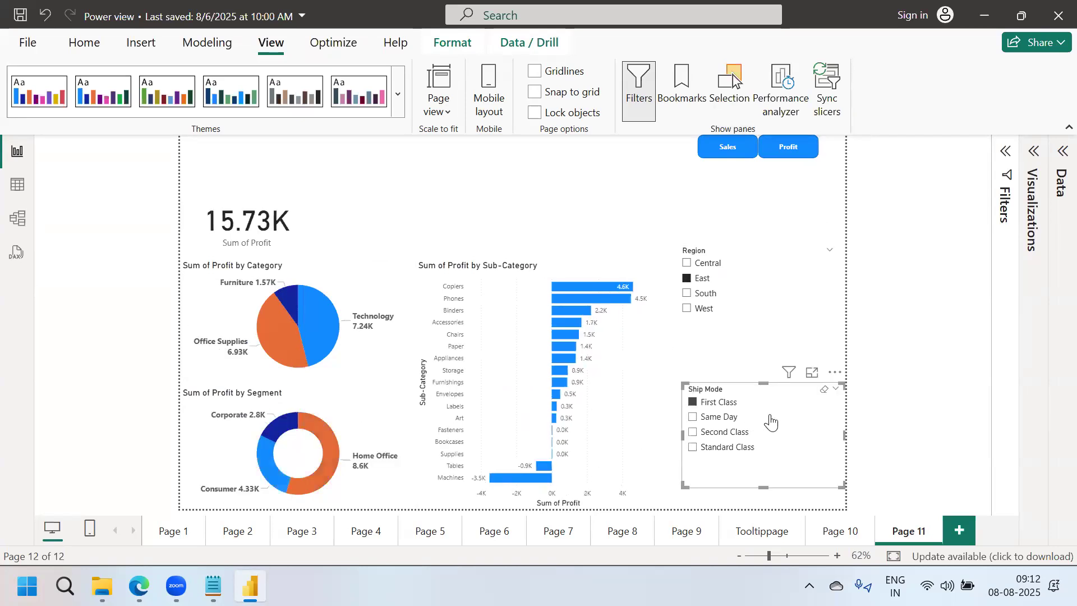
pyautogui.click(693, 418)
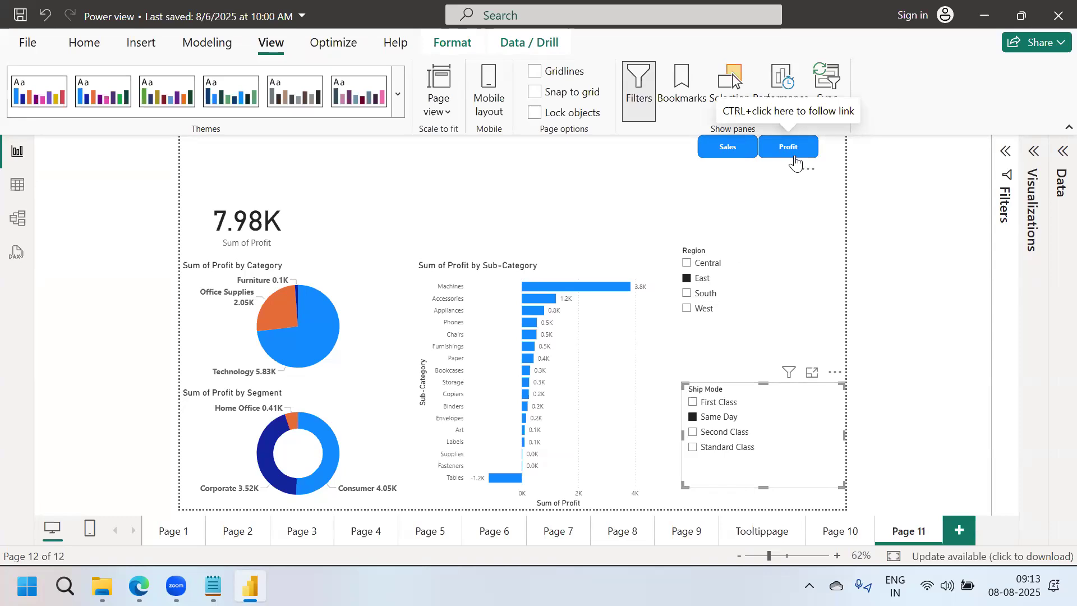
pyautogui.click(586, 226)
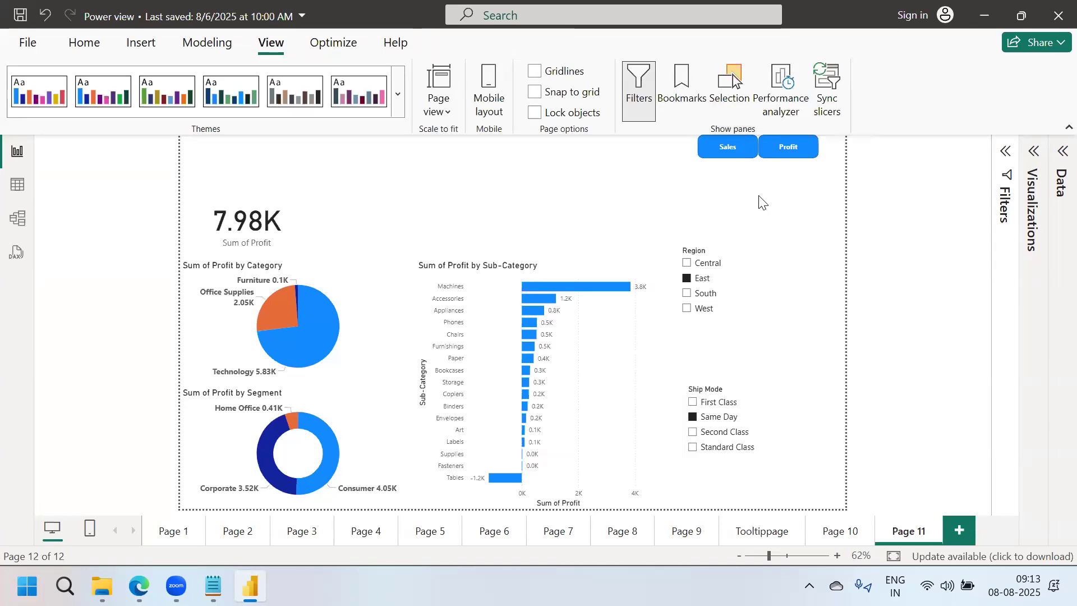
# Copy the Profit card, the three Profit charts and the Region and Ship Mode slicers to a new page without syncing them.
pyautogui.moveTo(595, 368)
pyautogui.click(278, 227)
pyautogui.keyDown('ctrl'); pyautogui.click(350, 319); pyautogui.keyUp('ctrl')
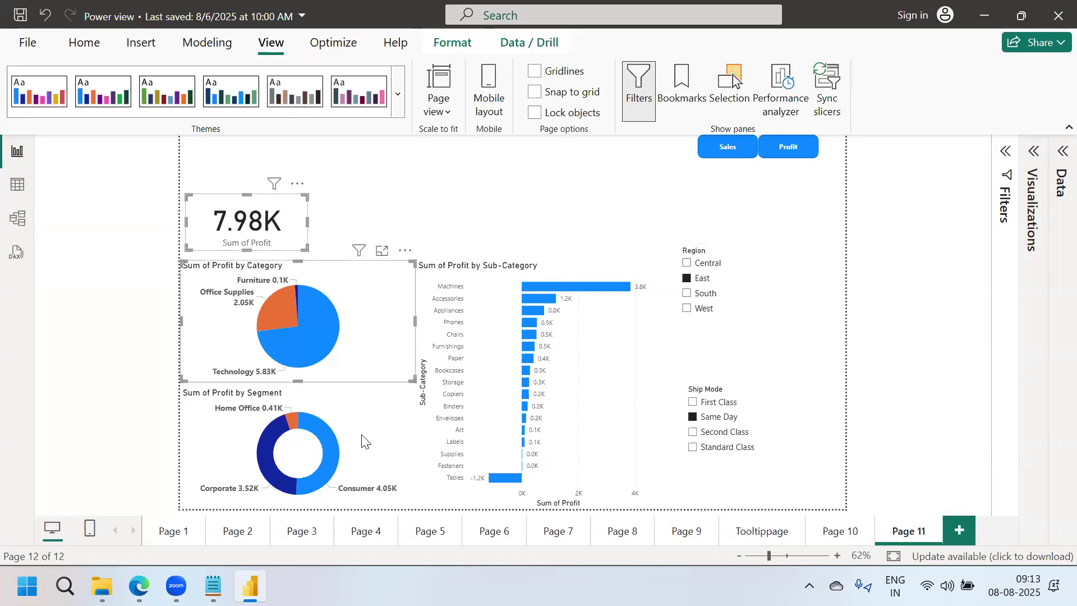
pyautogui.keyDown('ctrl'); pyautogui.click(362, 442); pyautogui.keyUp('ctrl')
pyautogui.keyDown('ctrl'); pyautogui.click(589, 352); pyautogui.keyUp('ctrl')
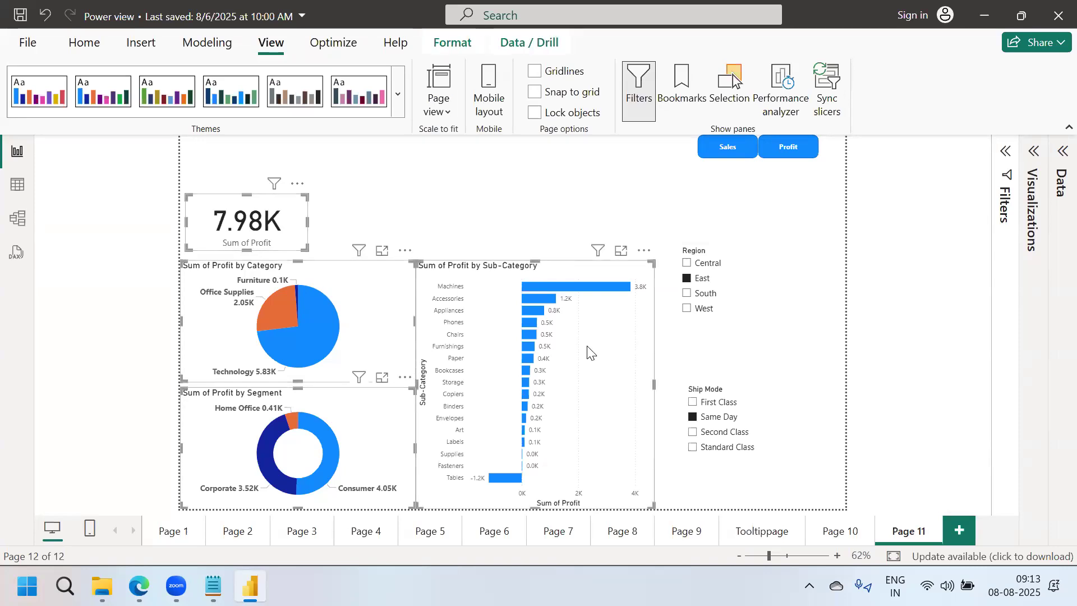
pyautogui.keyDown('ctrl'); pyautogui.click(711, 352); pyautogui.keyUp('ctrl')
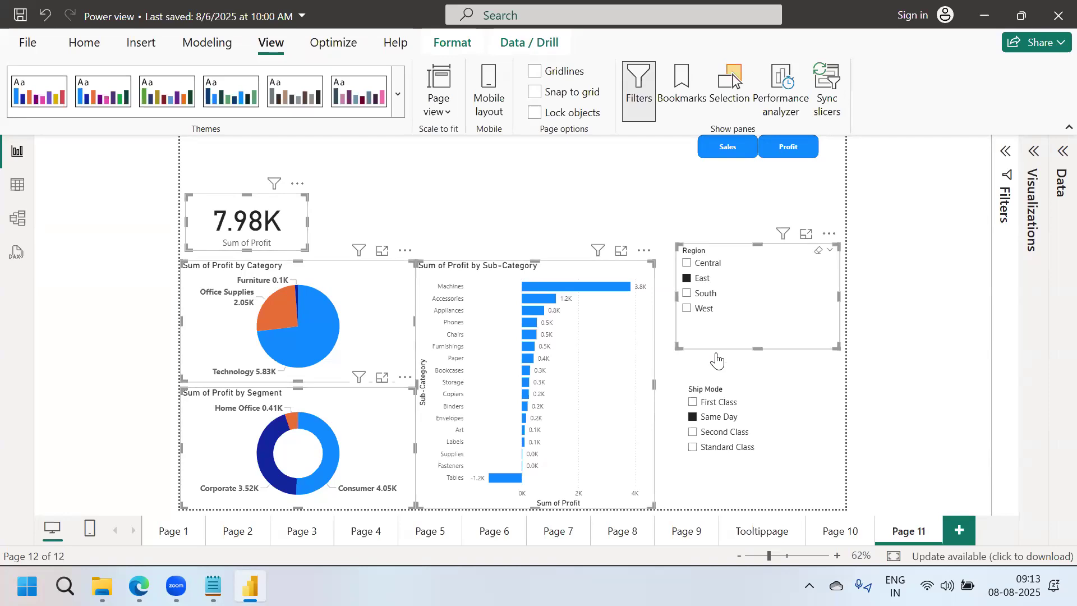
pyautogui.keyDown('ctrl'); pyautogui.click(752, 486); pyautogui.keyUp('ctrl')
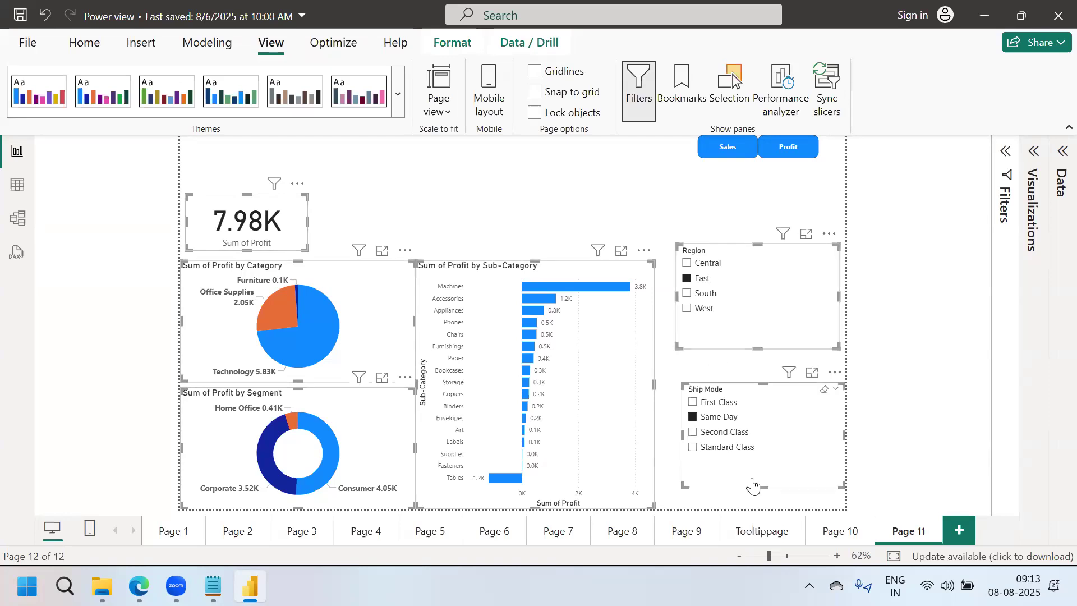
pyautogui.hotkey('ctrl', 'm')
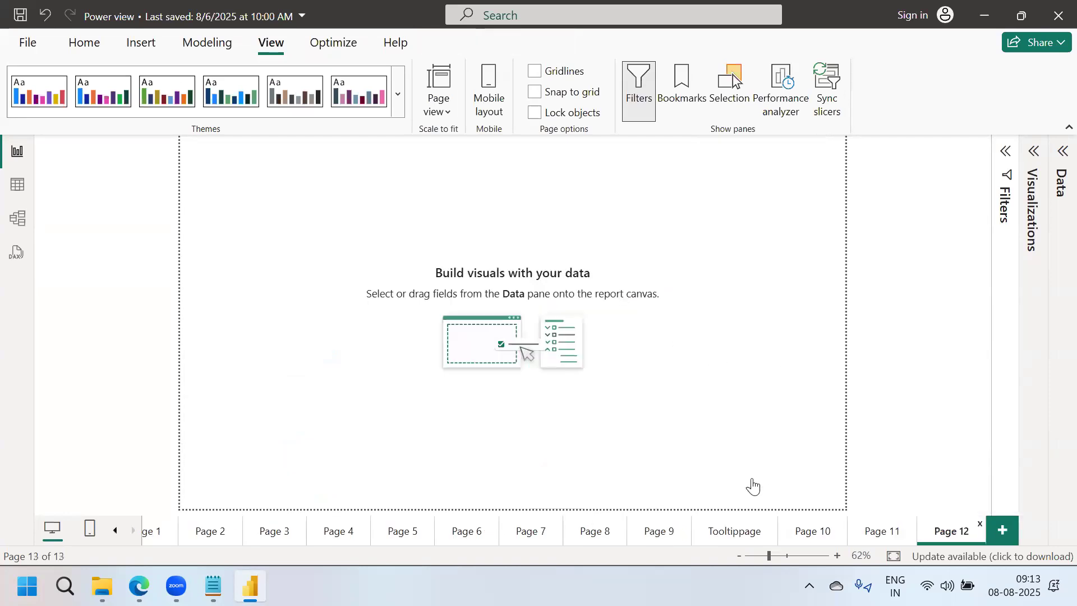
pyautogui.hotkey('ctrl', 'v')
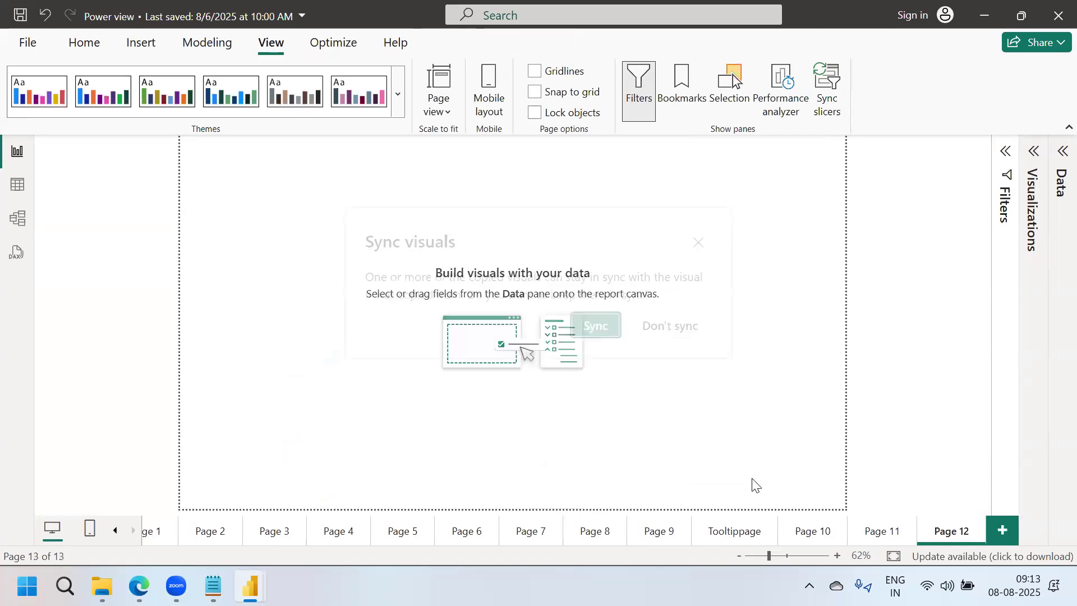
pyautogui.click(662, 338)
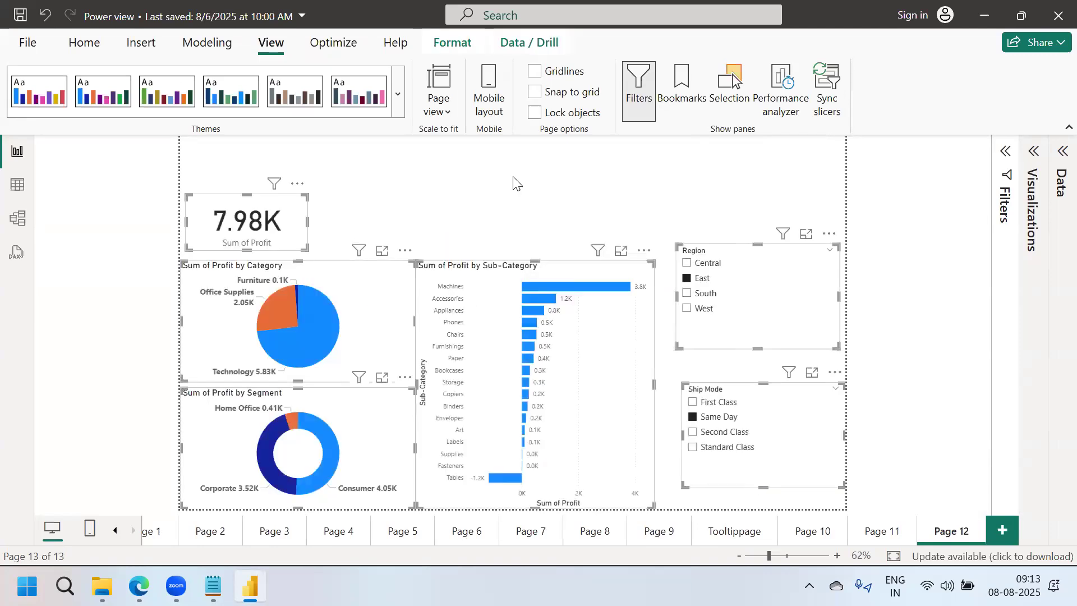
pyautogui.click(516, 182)
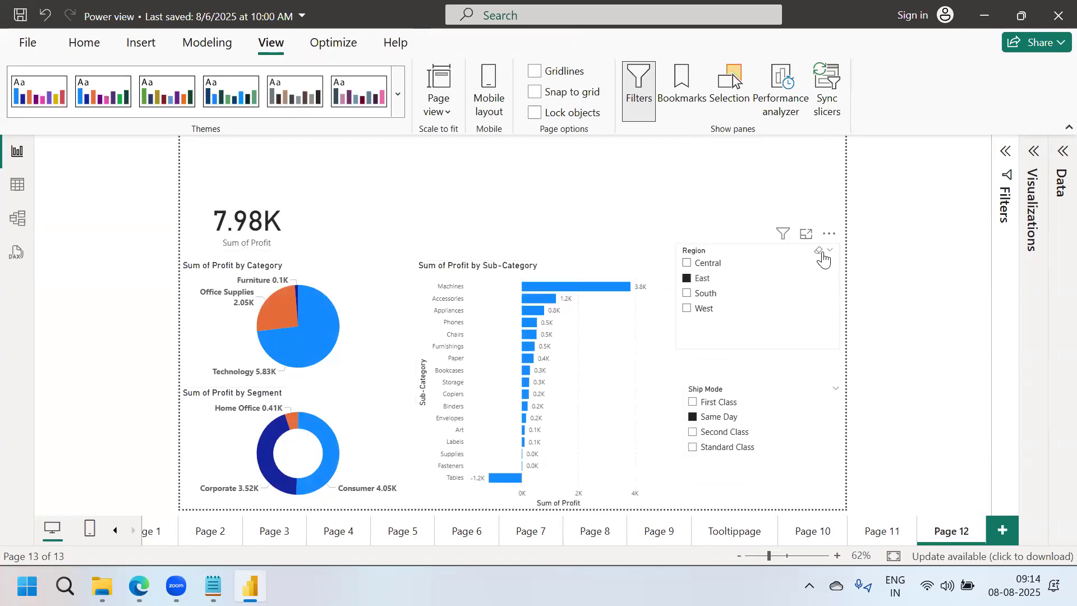
# Clear the selections in the Region and Ship Mode slicers on Page 12.
pyautogui.click(819, 250)
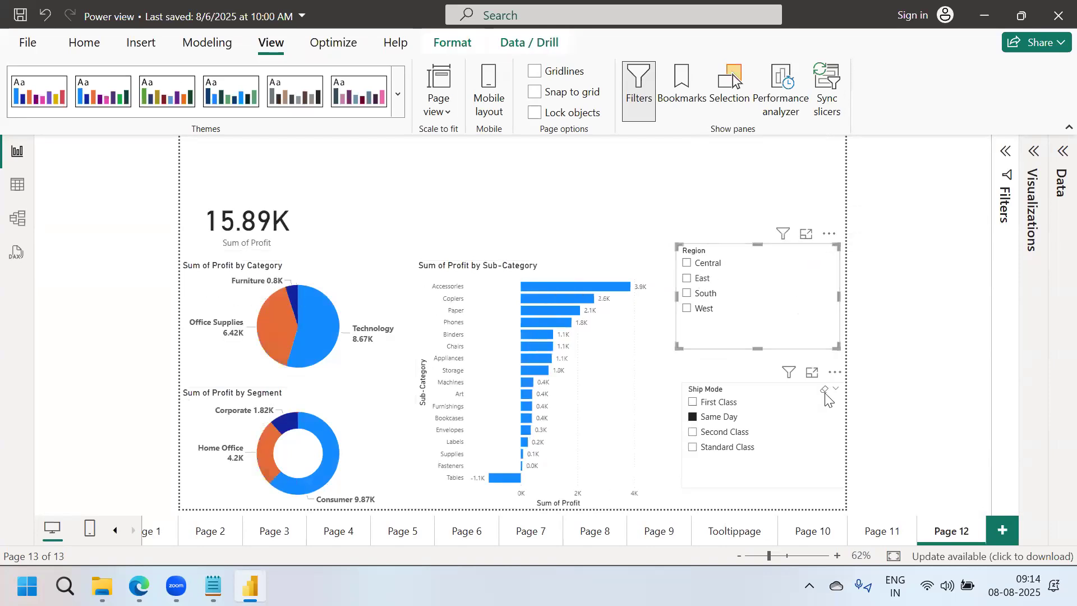
pyautogui.click(825, 399)
pyautogui.click(824, 391)
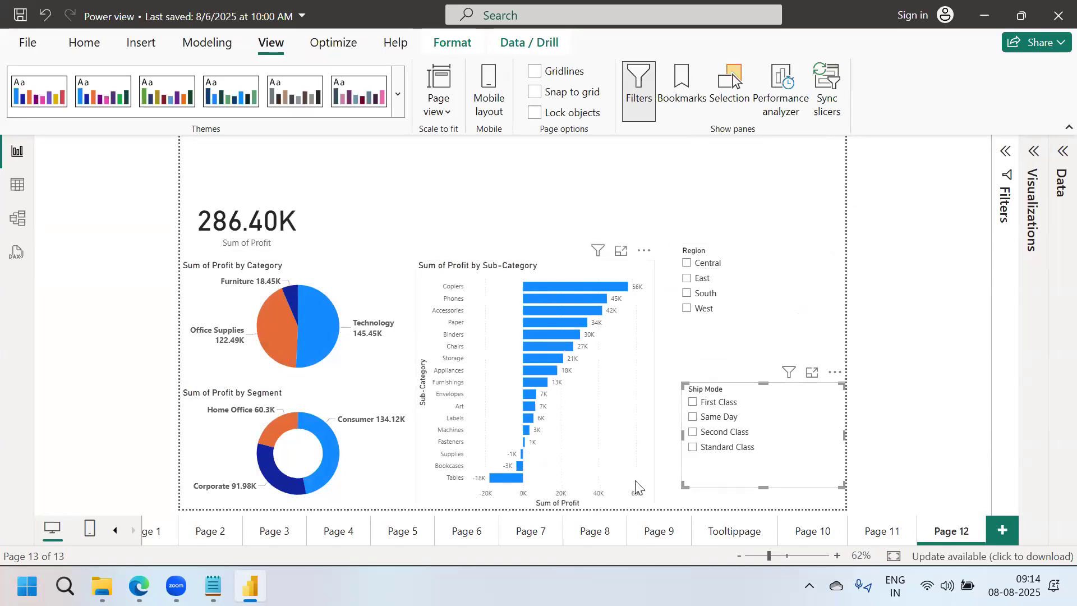
# Rename Page 12 as ProfitPage.
pyautogui.doubleClick(952, 531)
pyautogui.press('BackSpace')
pyautogui.press('BackSpace')
pyautogui.press('BackSpace')
pyautogui.press('BackSpace')
pyautogui.press('BackSpace')
pyautogui.press('BackSpace')
pyautogui.write('rofitPage')
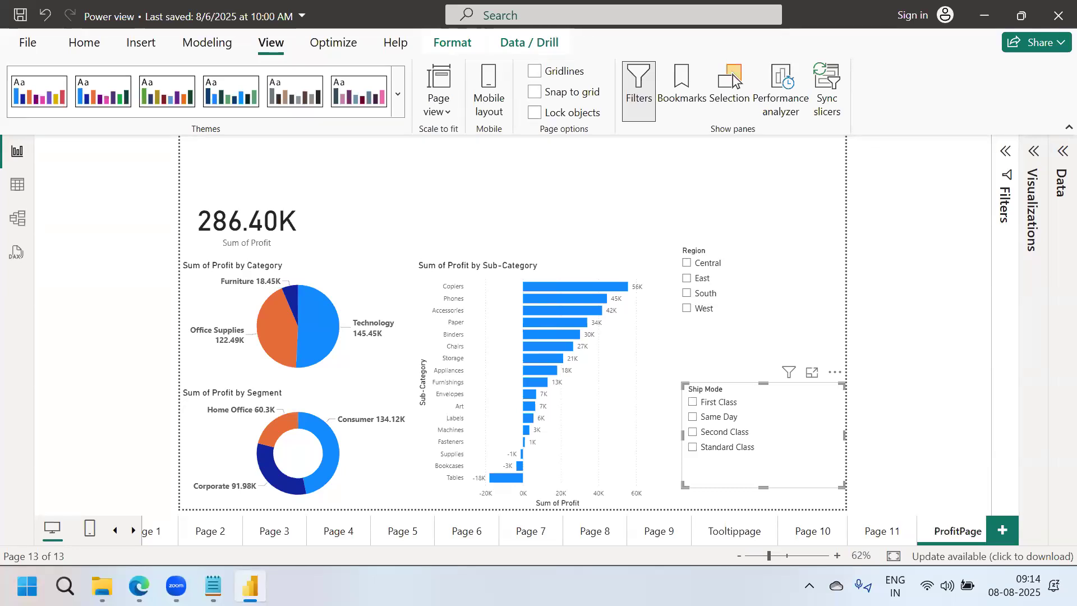
pyautogui.click(642, 209)
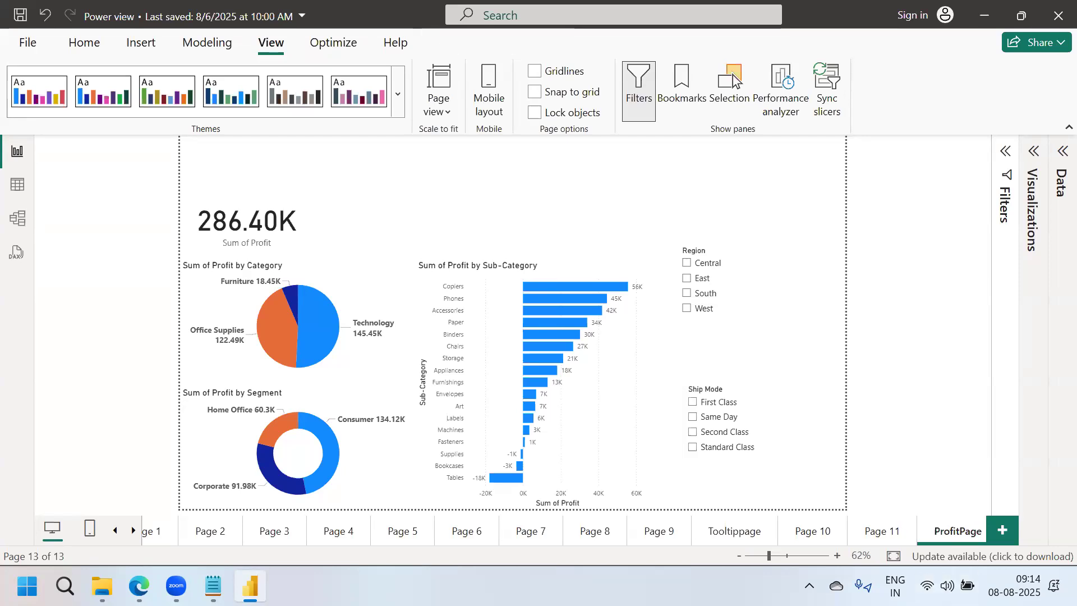
# Duplicate ProfitPage and name the copy SalesPage.
pyautogui.rightClick(954, 531)
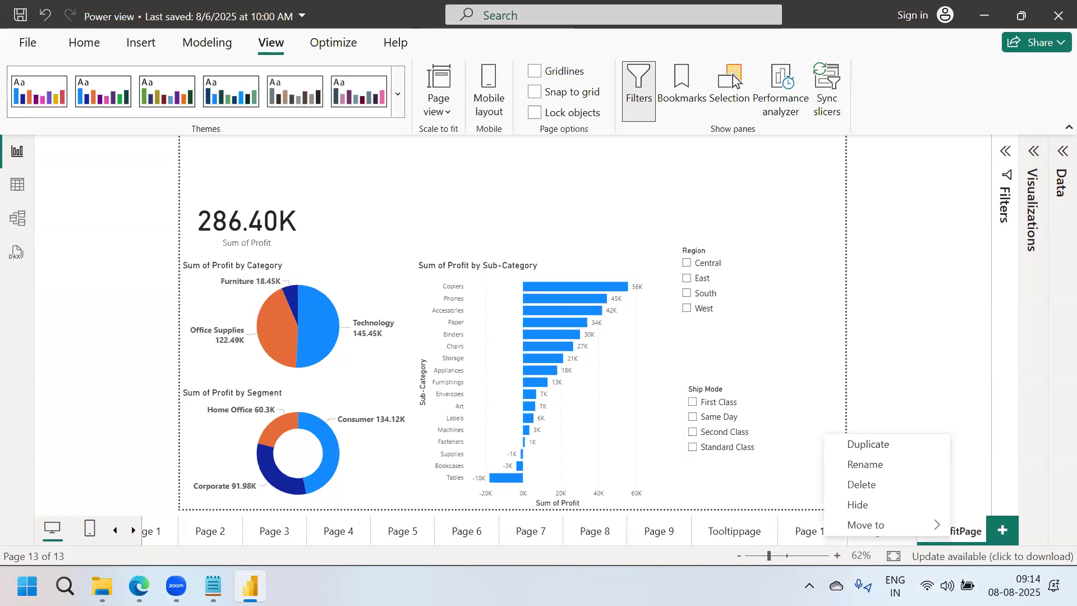
pyautogui.click(868, 446)
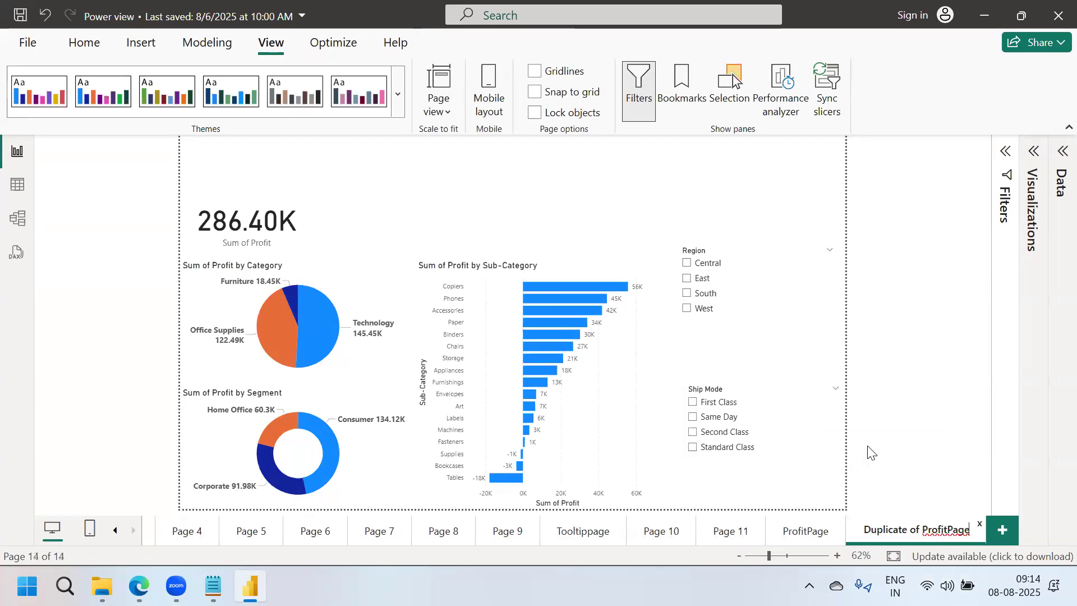
pyautogui.press('BackSpace')
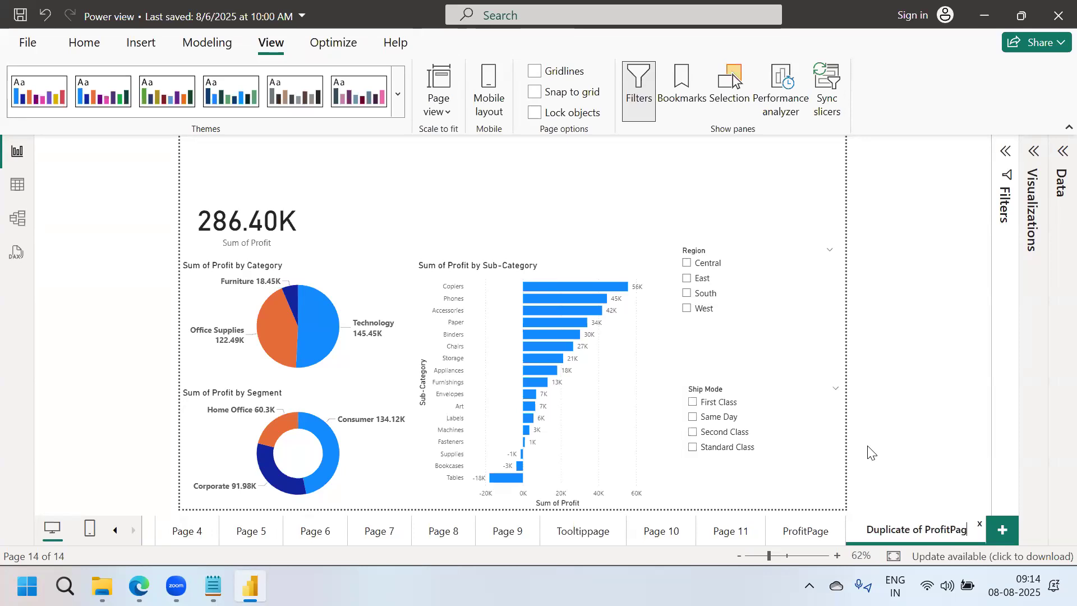
pyautogui.hotkey('ctrl', 'a')
pyautogui.write('Sale')
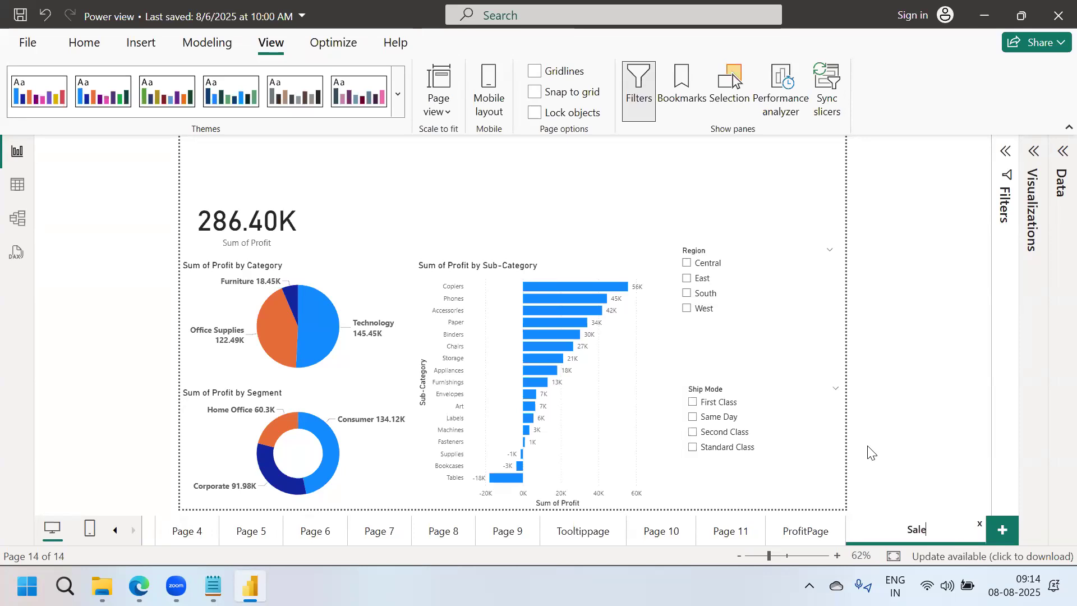
pyautogui.write('sPage')
pyautogui.press('Return')
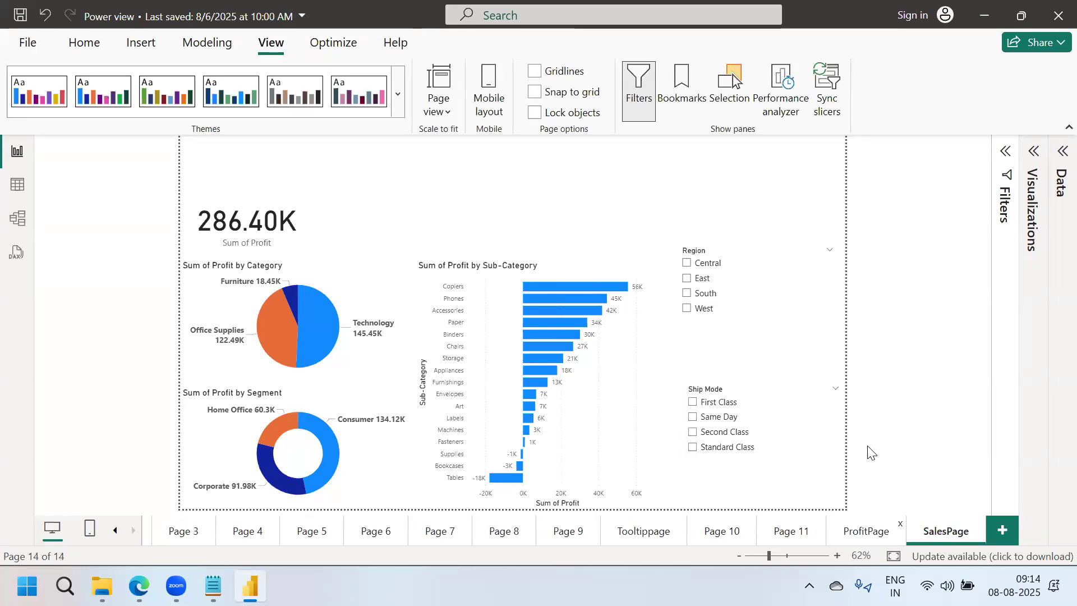
# Replace the Profit field with Sales in the card on SalesPage.
pyautogui.click(303, 216)
pyautogui.click(1059, 158)
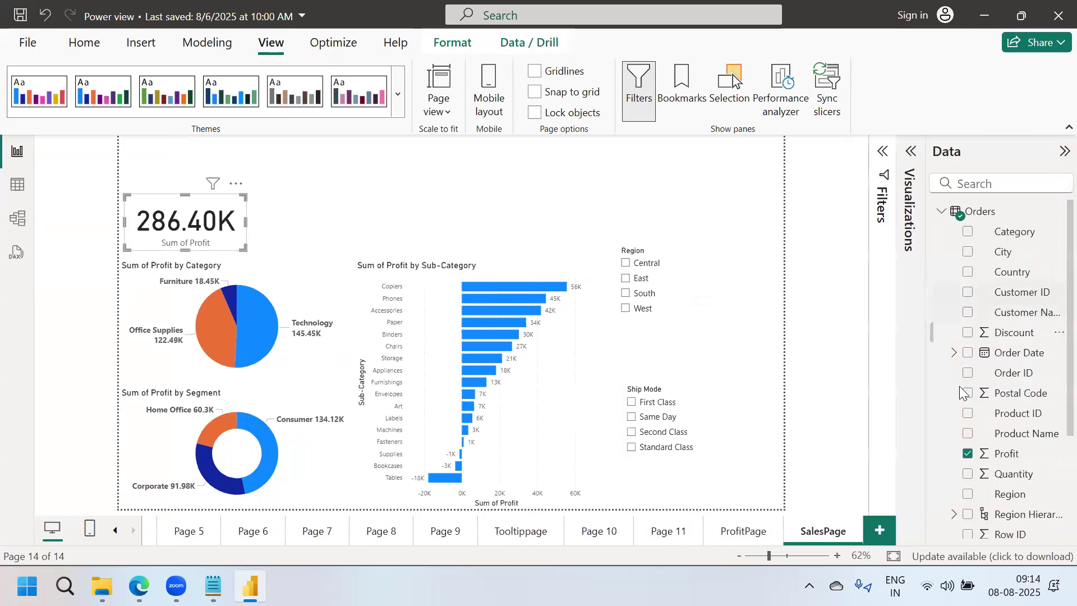
pyautogui.click(967, 453)
pyautogui.click(1001, 177)
pyautogui.write('sales')
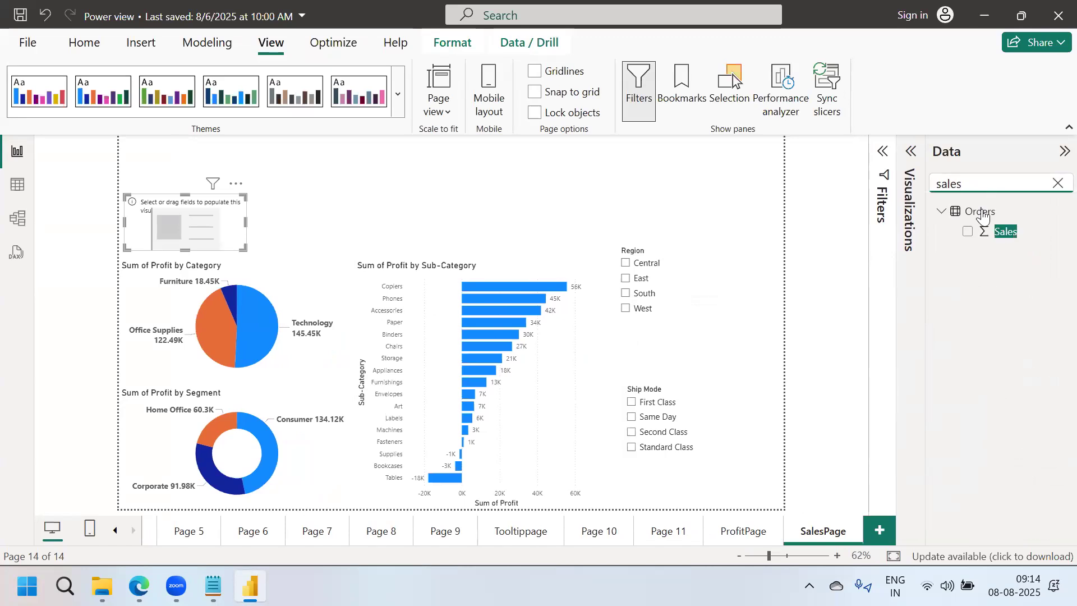
pyautogui.click(967, 231)
# Replace Profit with Sales as the value of the Category pie chart and the Segment donut chart.
pyautogui.click(285, 314)
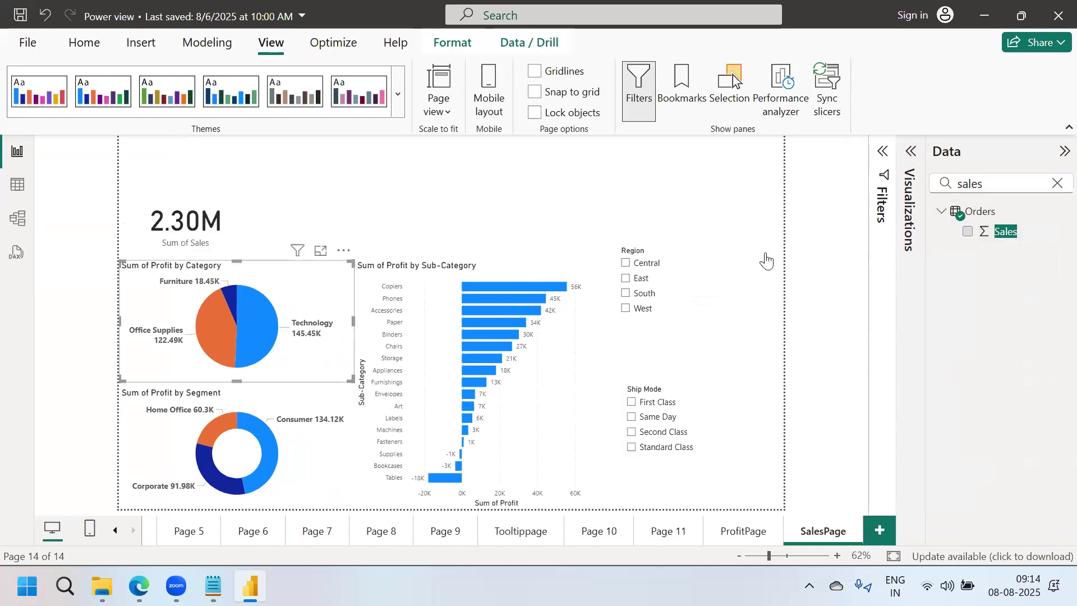
pyautogui.click(915, 167)
pyautogui.click(910, 511)
pyautogui.click(968, 232)
pyautogui.click(271, 473)
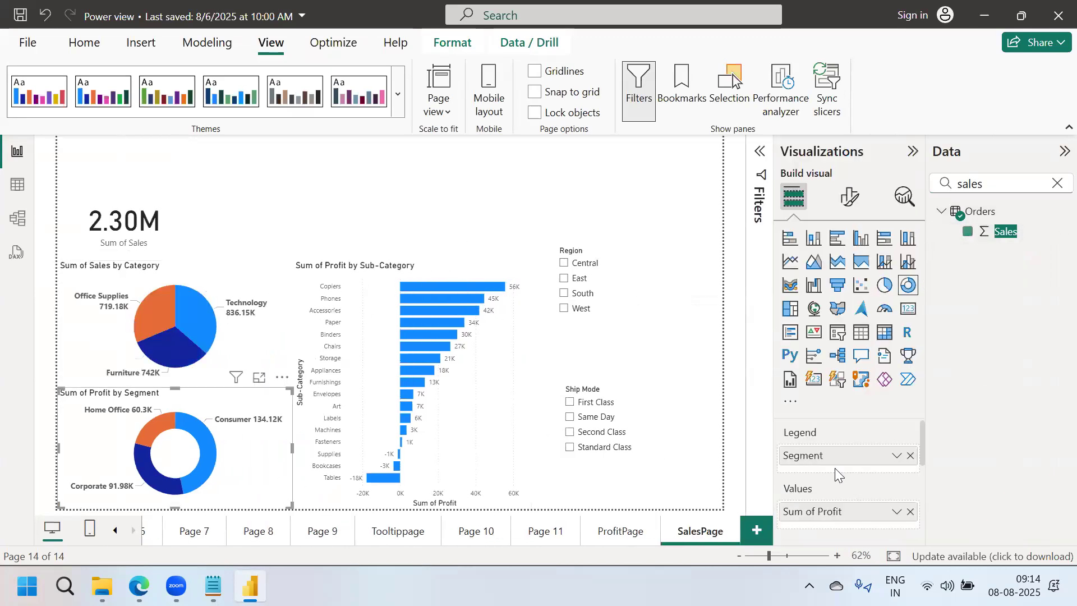
pyautogui.moveTo(825, 511); pyautogui.dragTo(561, 493)
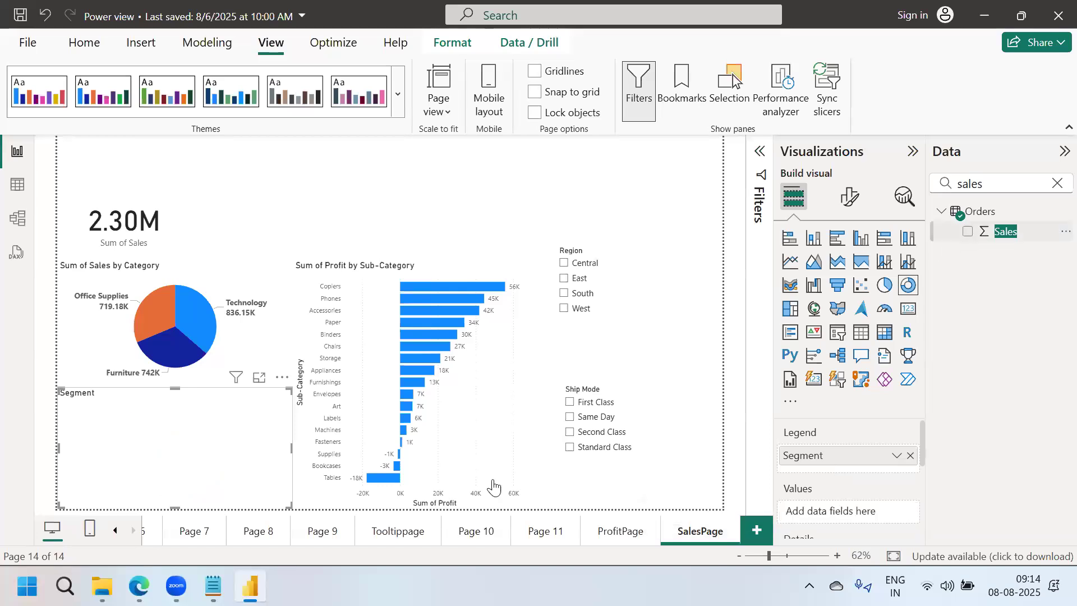
# Replace Profit with Sales on the X-axis of the Sub-Category bar chart.
pyautogui.click(466, 429)
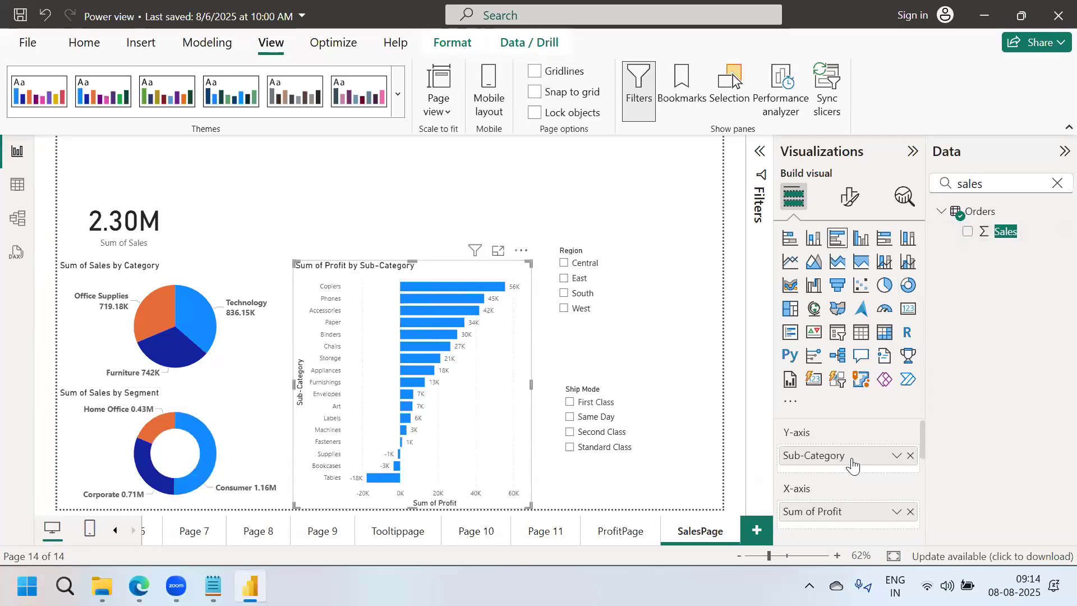
pyautogui.moveTo(825, 511); pyautogui.dragTo(673, 517)
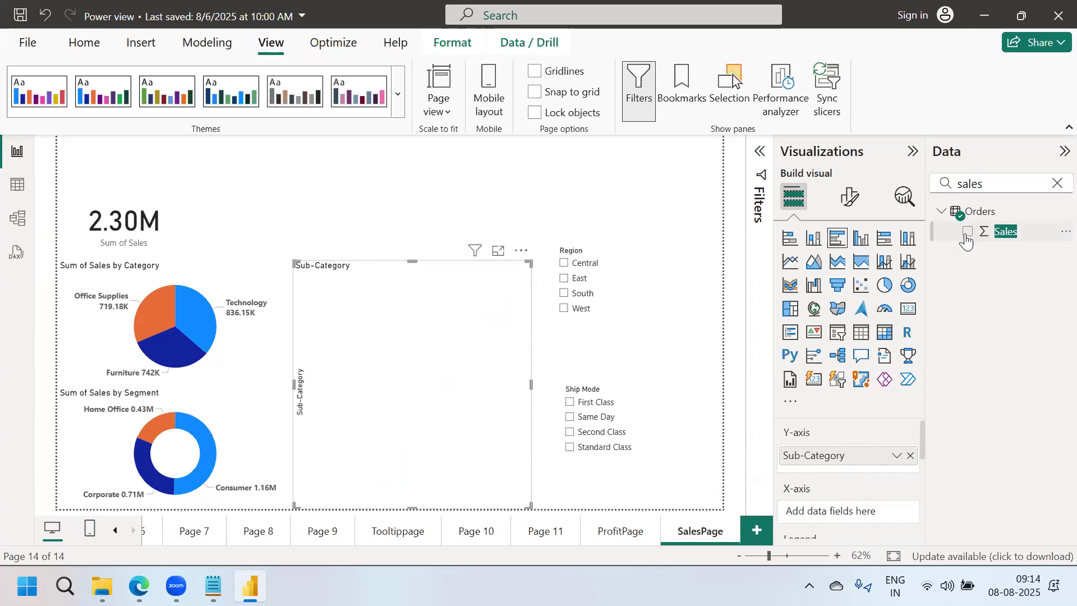
pyautogui.click(967, 232)
pyautogui.click(512, 189)
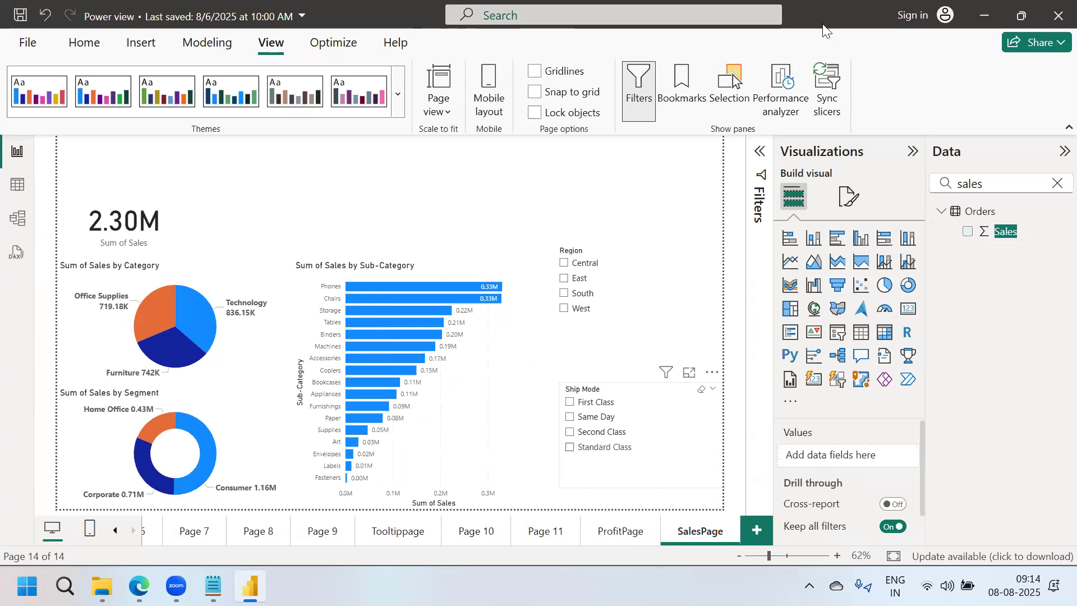
# Insert a rounded rectangle shape on SalesPage.
pyautogui.click(141, 42)
pyautogui.click(588, 112)
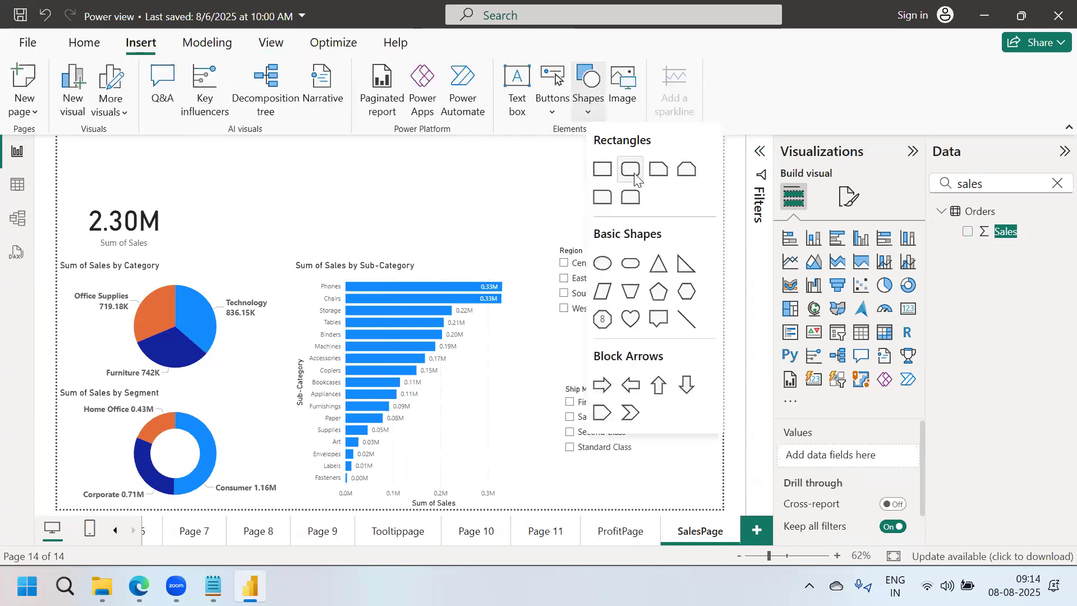
pyautogui.click(630, 169)
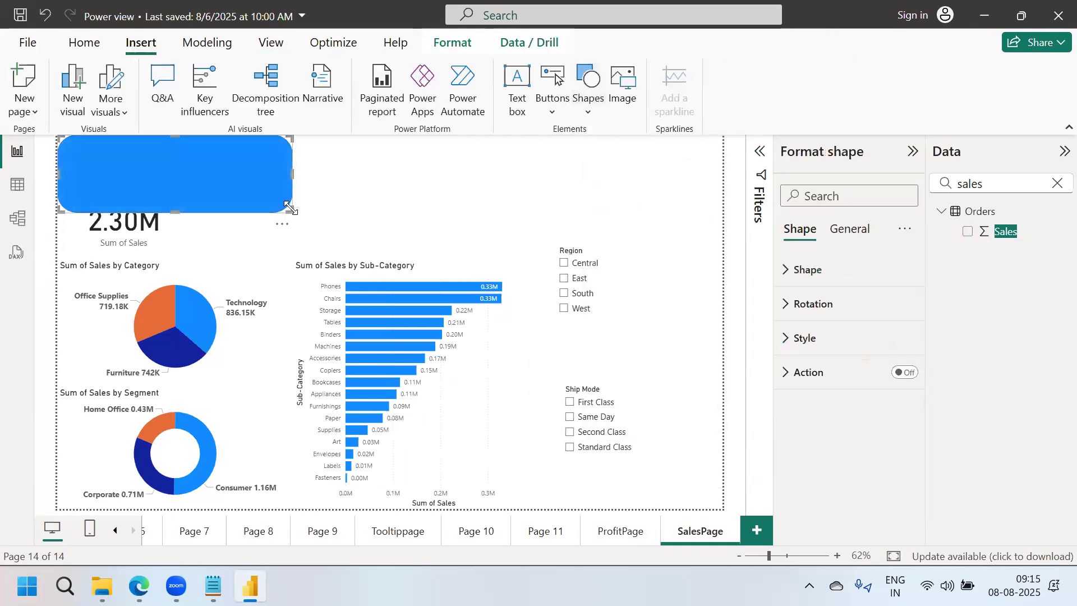
# Shrink the rounded rectangle to button size and place it at the top of SalesPage, above the Region slicer.
pyautogui.moveTo(289, 213); pyautogui.dragTo(217, 200)
pyautogui.moveTo(134, 181); pyautogui.dragTo(616, 144)
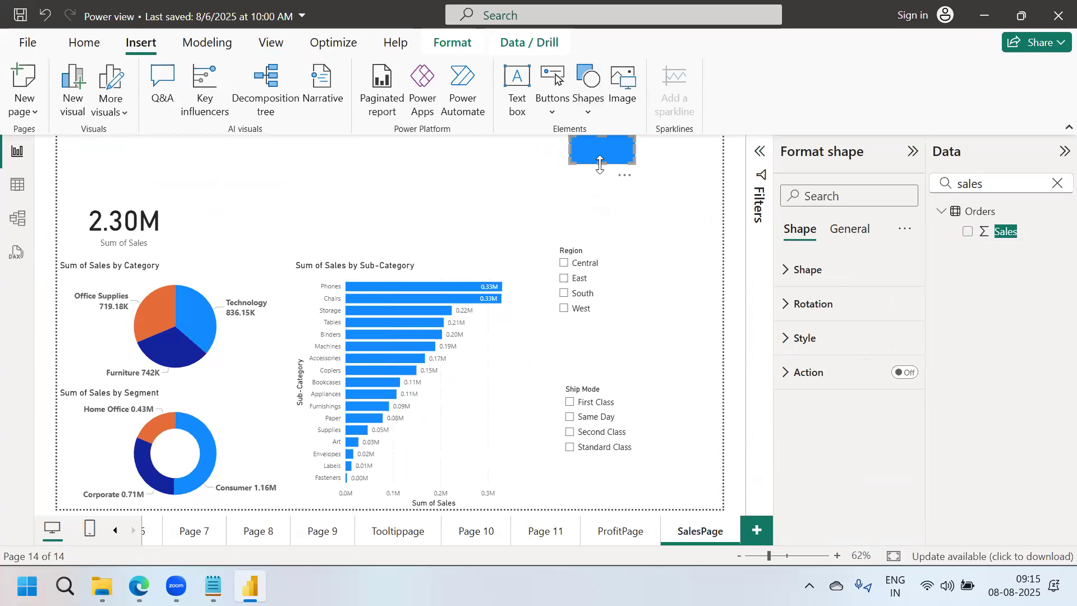
pyautogui.click(604, 163)
# Duplicate the small rounded rectangle and place the copy directly to its right.
pyautogui.click(606, 158)
pyautogui.moveTo(599, 154); pyautogui.dragTo(672, 153)
pyautogui.keyDown('ctrl'); pyautogui.click(599, 147); pyautogui.keyUp('ctrl')
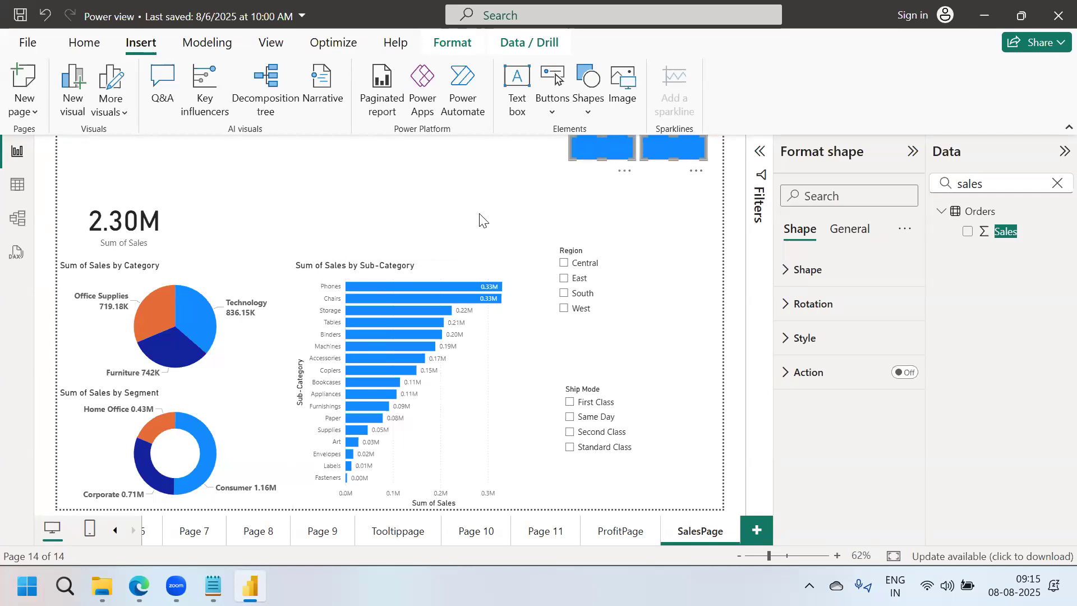
# Change the fill colour of the right-hand rounded rectangle to white.
pyautogui.click(688, 151)
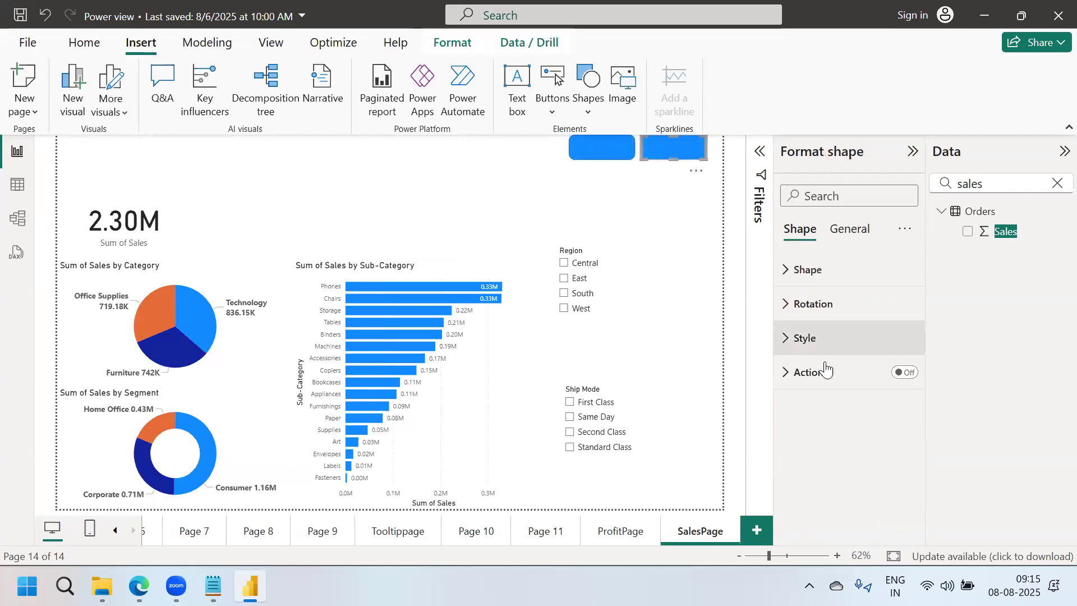
pyautogui.click(811, 339)
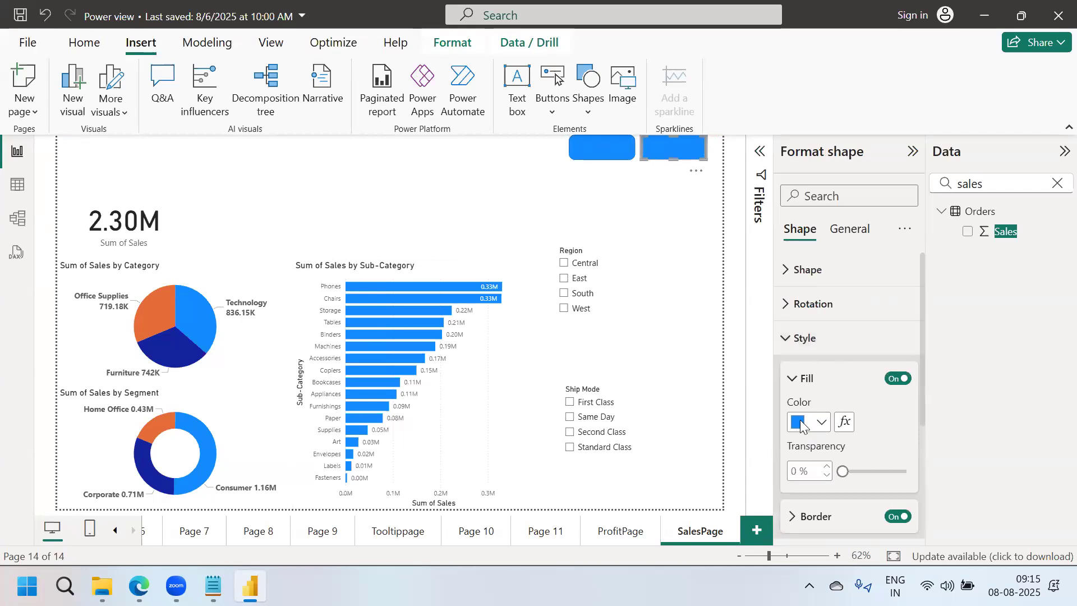
pyautogui.click(809, 422)
pyautogui.click(833, 349)
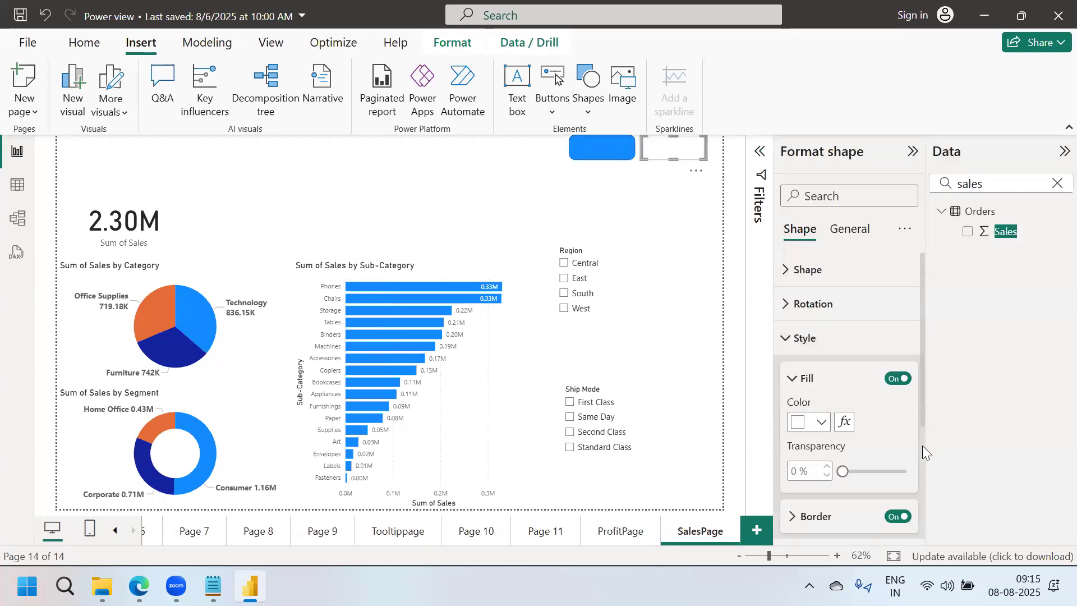
# Add the text "Profit" to the white shape, in Segoe UI Bold with a black font colour.
pyautogui.scroll(-3, 923, 449)
pyautogui.click(887, 444)
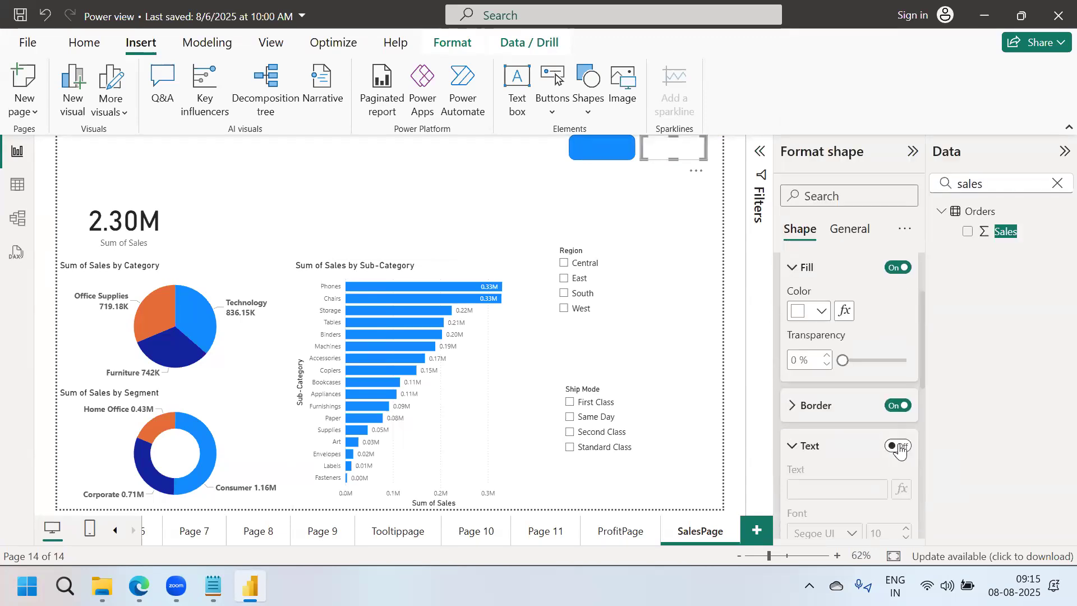
pyautogui.click(806, 487)
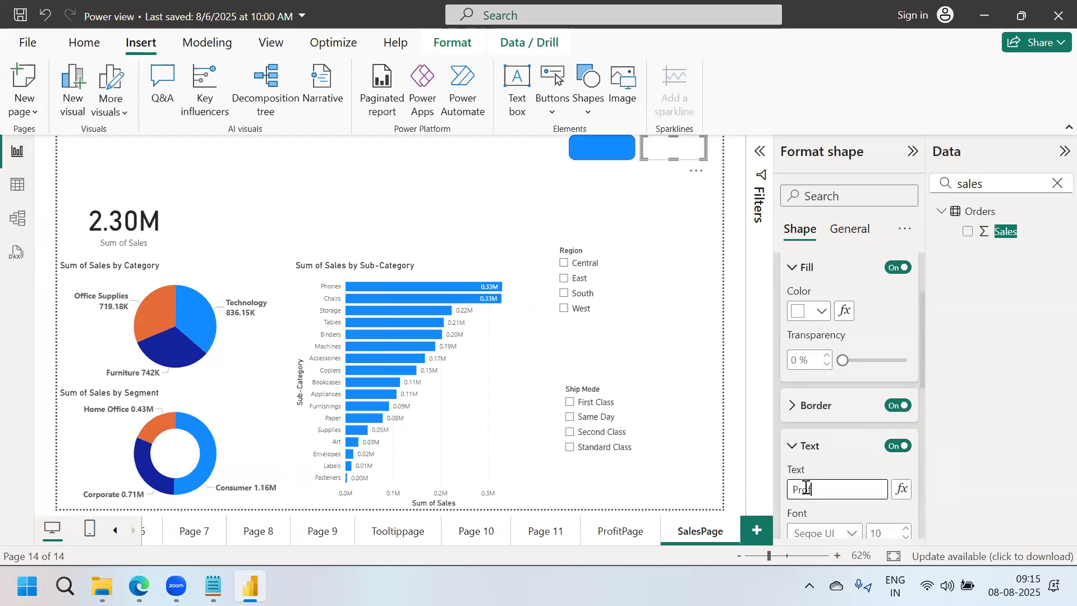
pyautogui.click(839, 533)
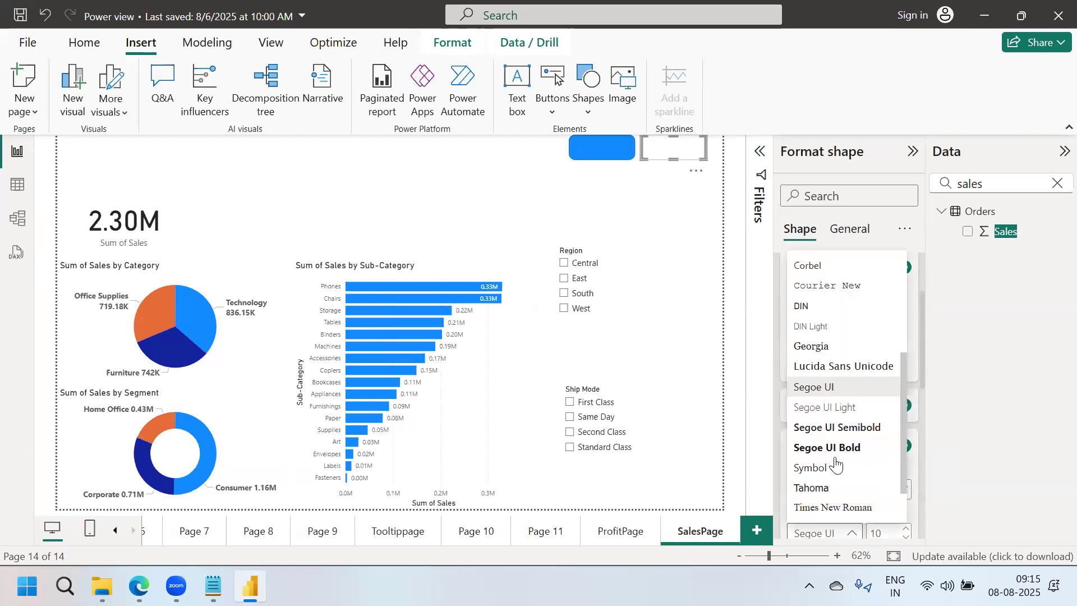
pyautogui.click(837, 449)
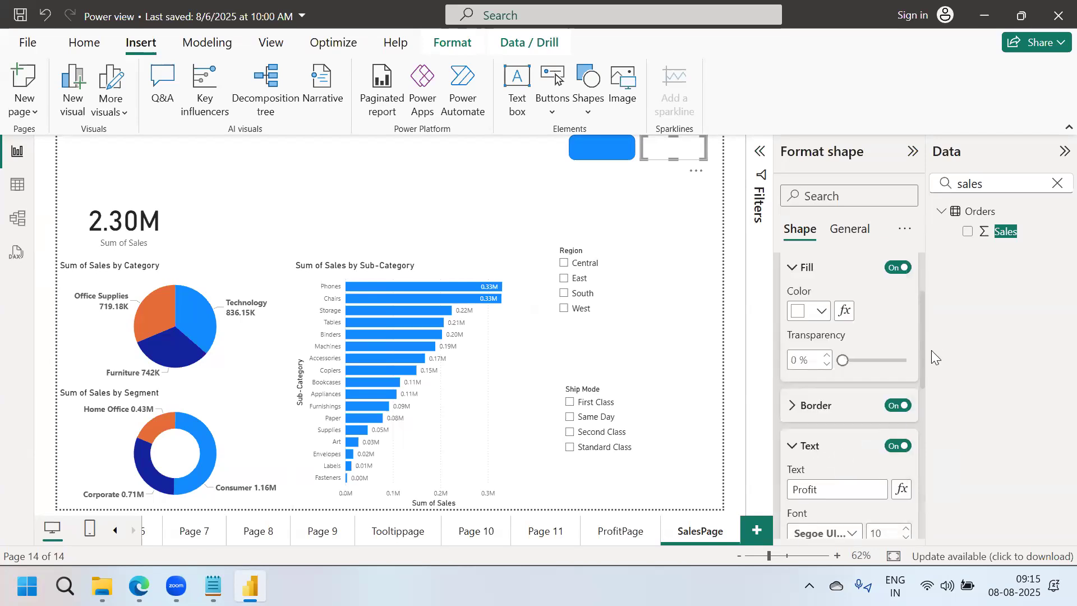
pyautogui.scroll(-3, 923, 358)
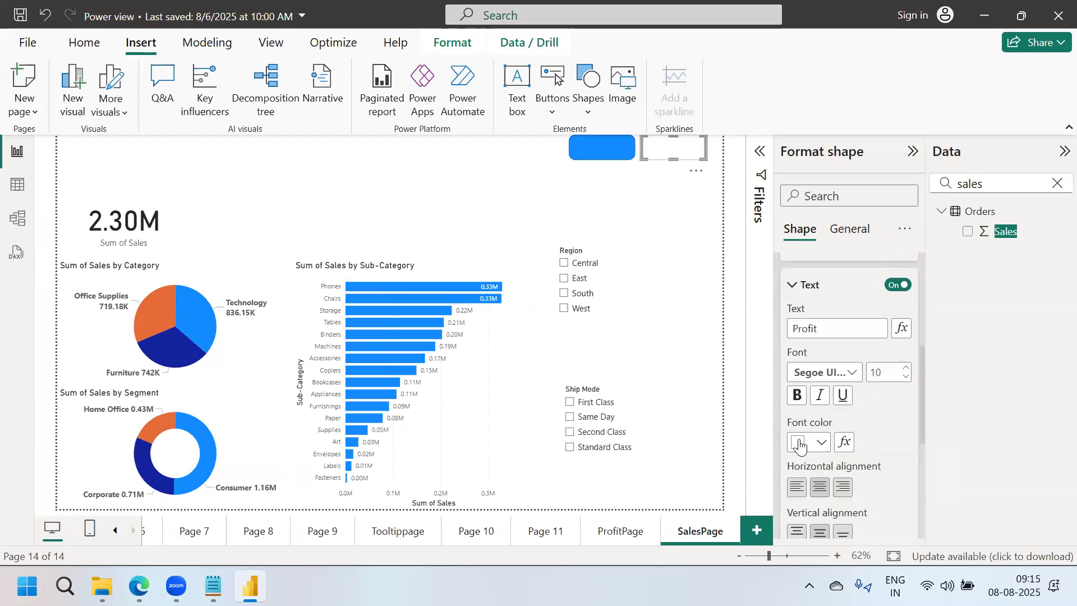
pyautogui.click(799, 446)
pyautogui.click(831, 369)
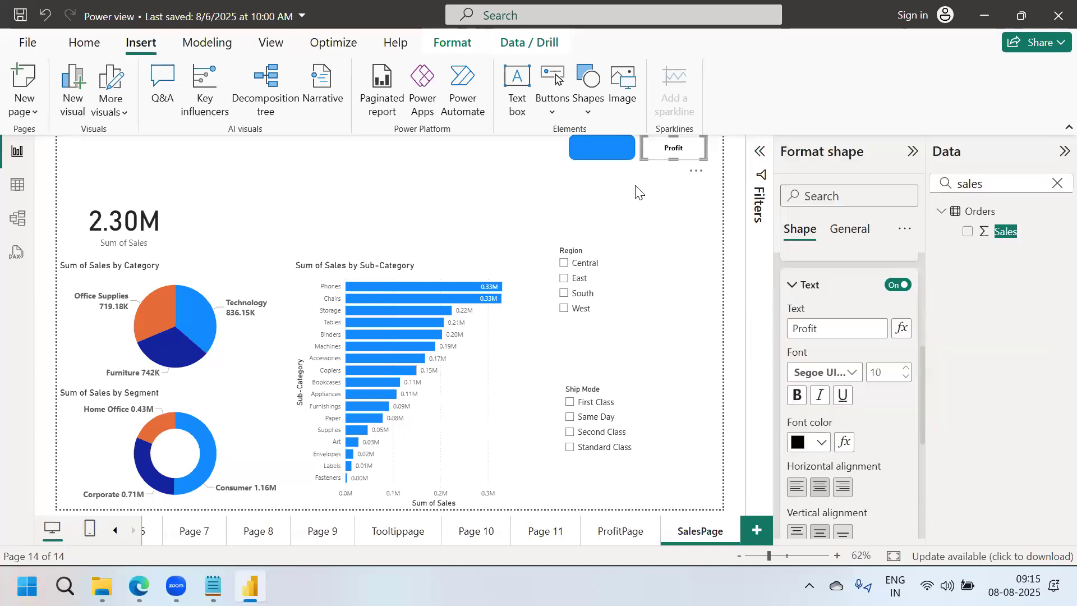
# Add the text "Sales" in Segoe UI Bold to the blue rounded rectangle.
pyautogui.click(609, 156)
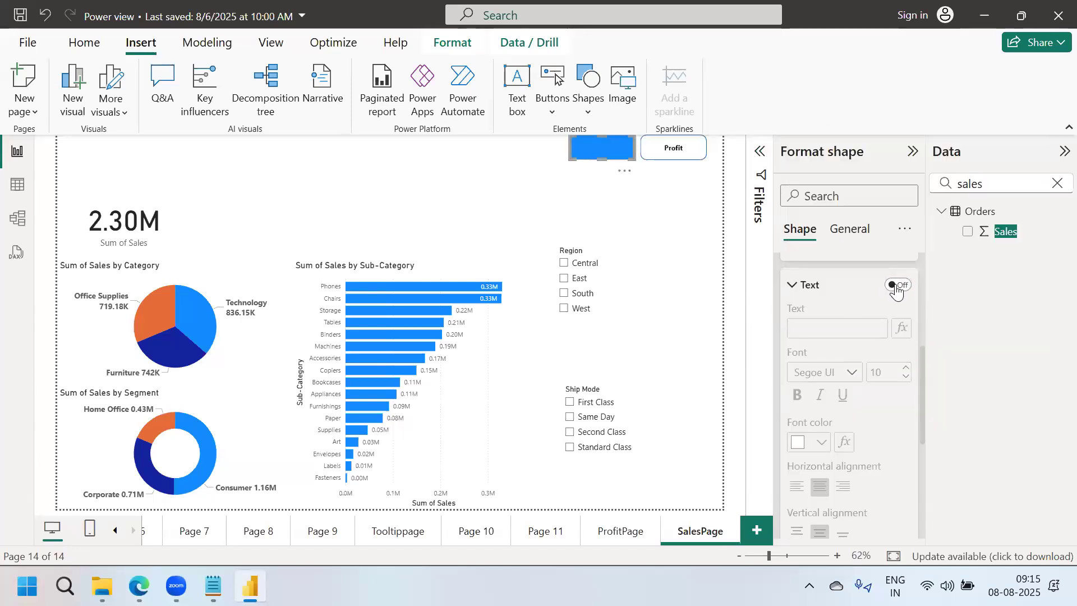
pyautogui.click(848, 335)
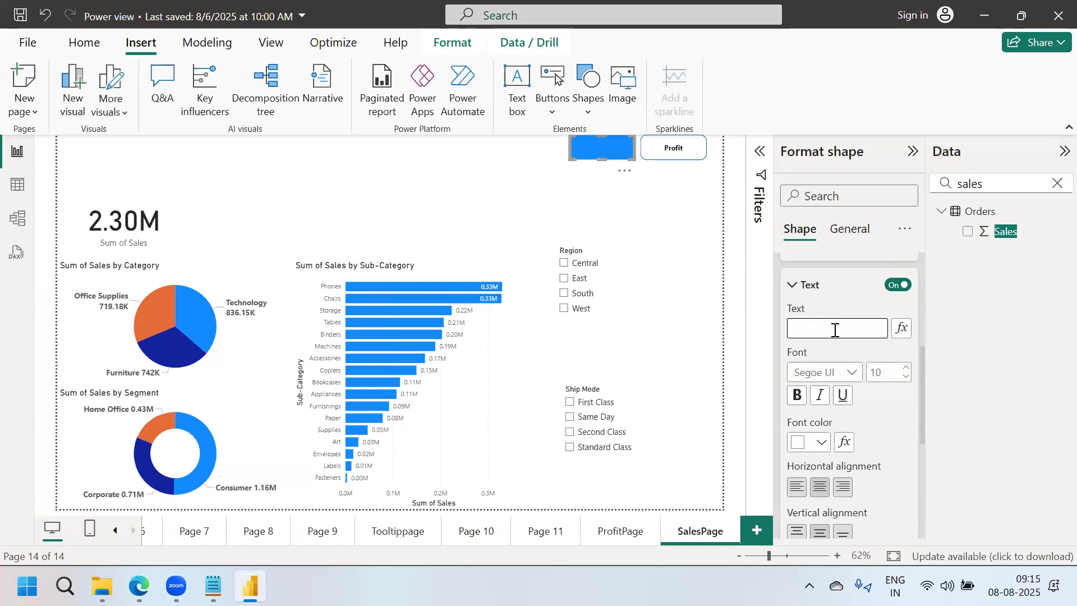
pyautogui.click(853, 372)
pyautogui.click(836, 286)
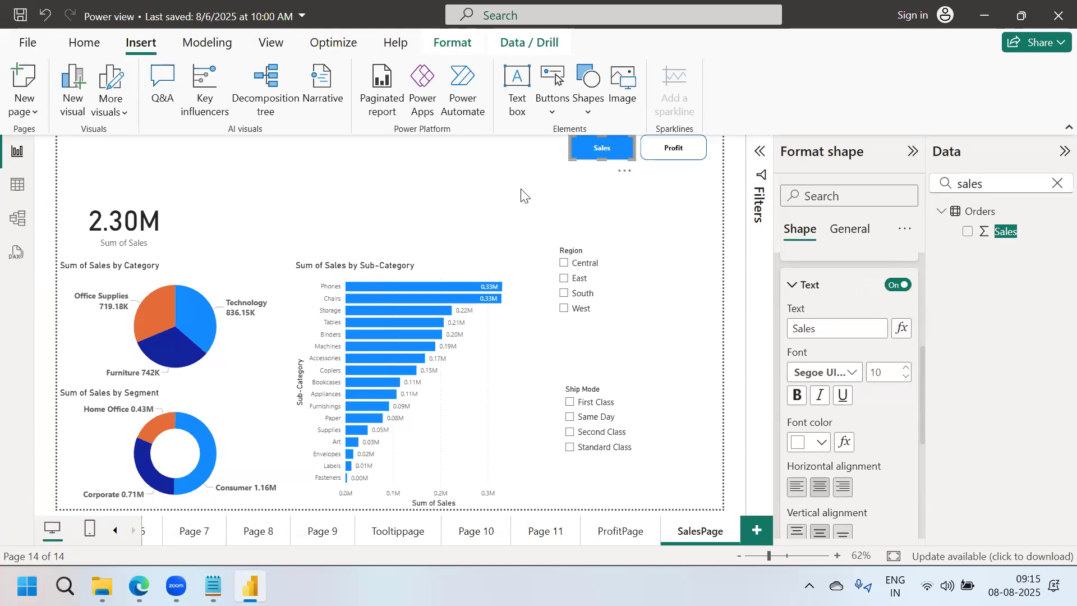
pyautogui.click(439, 196)
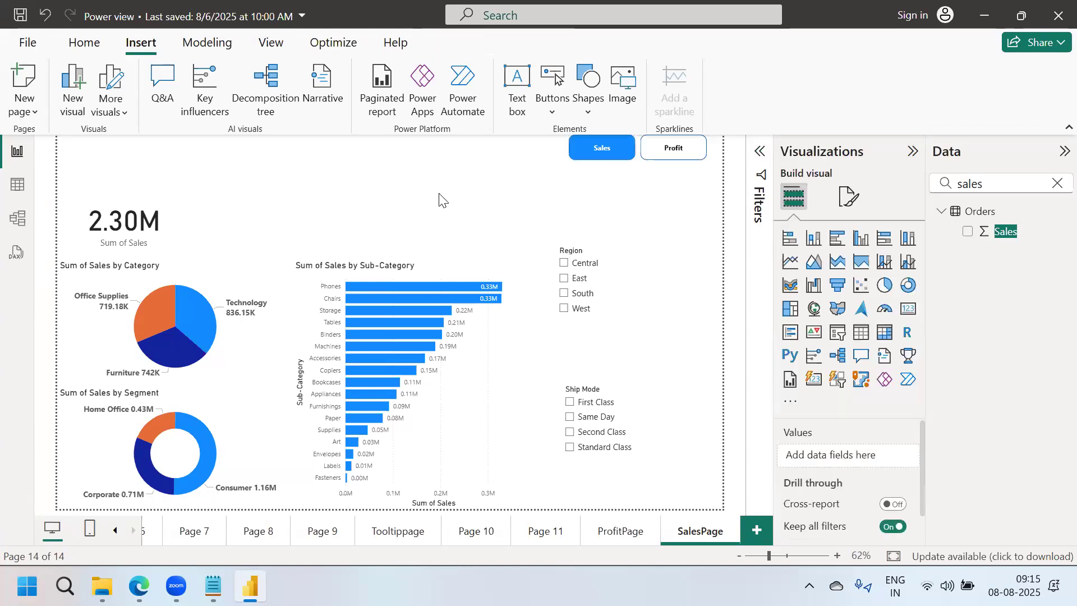
# Copy the Sales and Profit shapes from SalesPage and paste them onto ProfitPage.
pyautogui.click(600, 157)
pyautogui.keyDown('ctrl'); pyautogui.click(682, 154); pyautogui.keyUp('ctrl')
pyautogui.click(639, 532)
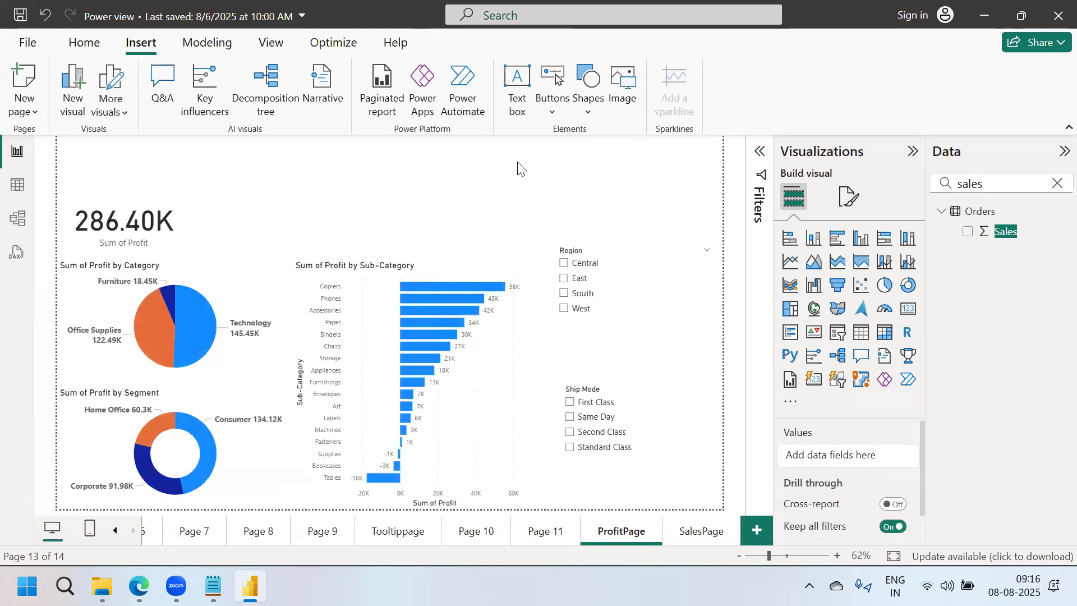
pyautogui.hotkey('ctrl', 'v')
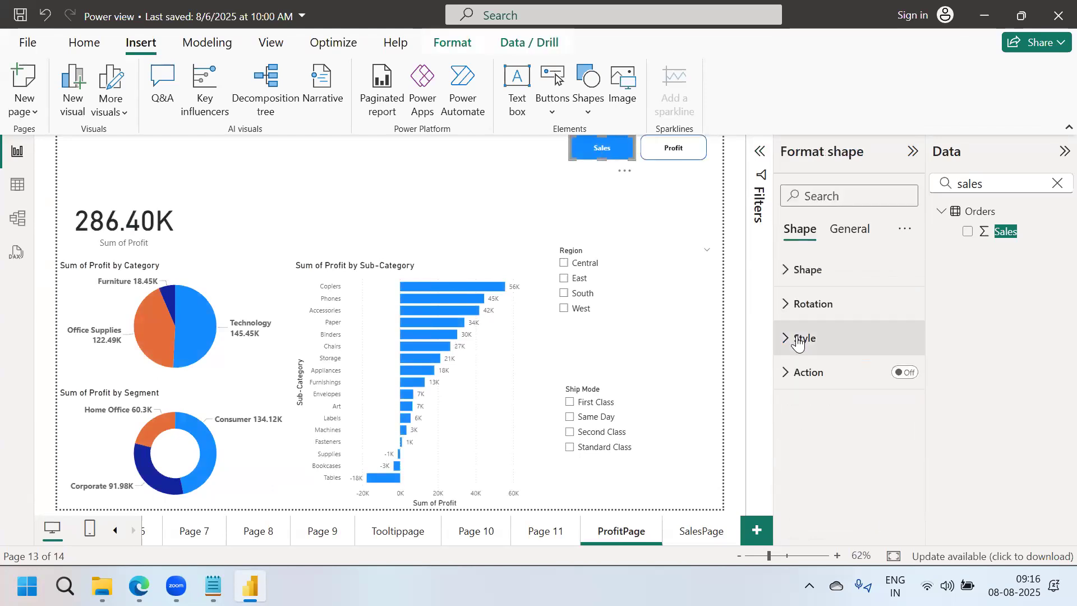
# Give the Sales shape on ProfitPage a white fill and a black font colour.
pyautogui.click(799, 341)
pyautogui.click(803, 431)
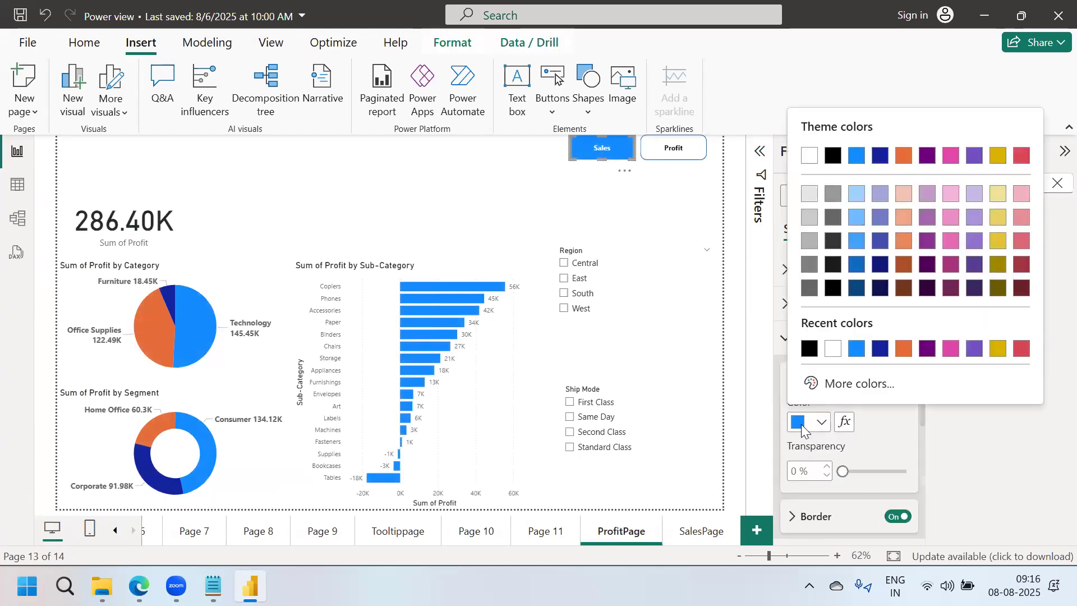
pyautogui.click(833, 349)
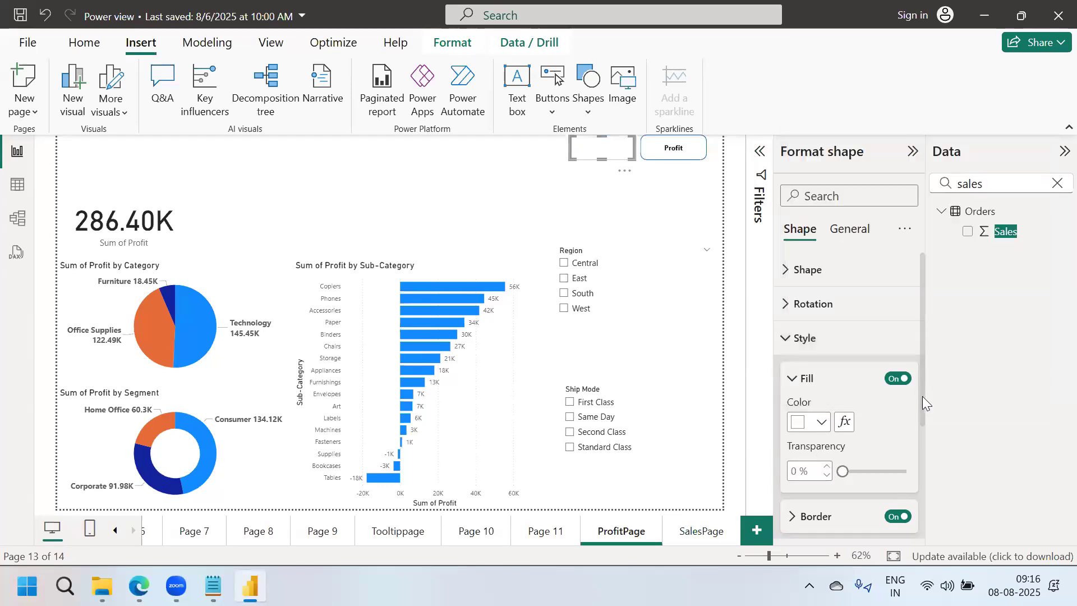
pyautogui.scroll(-3, 925, 437)
pyautogui.click(808, 457)
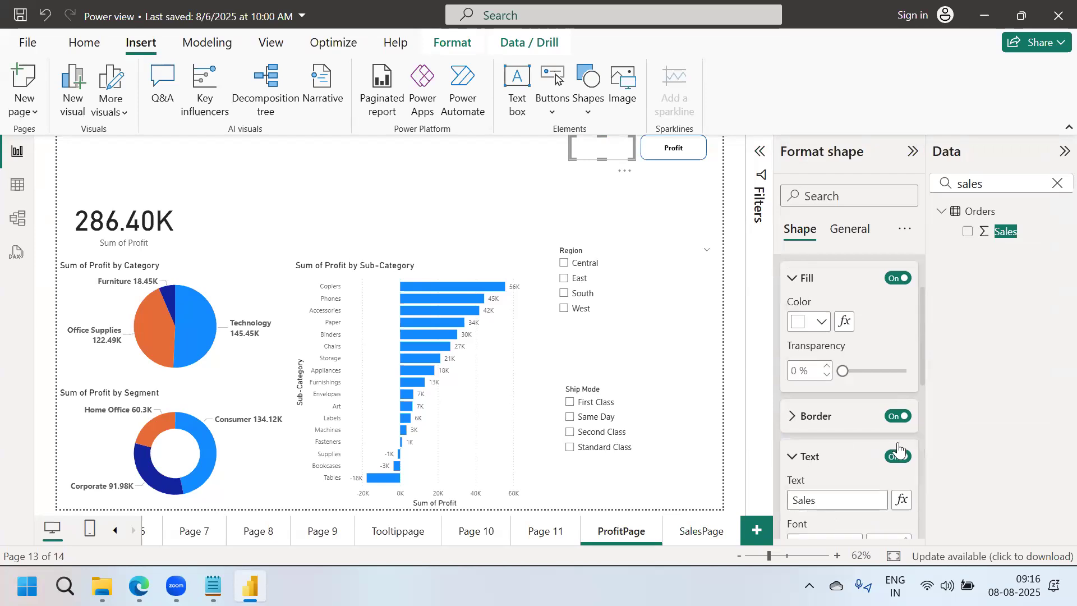
pyautogui.scroll(-3, 920, 424)
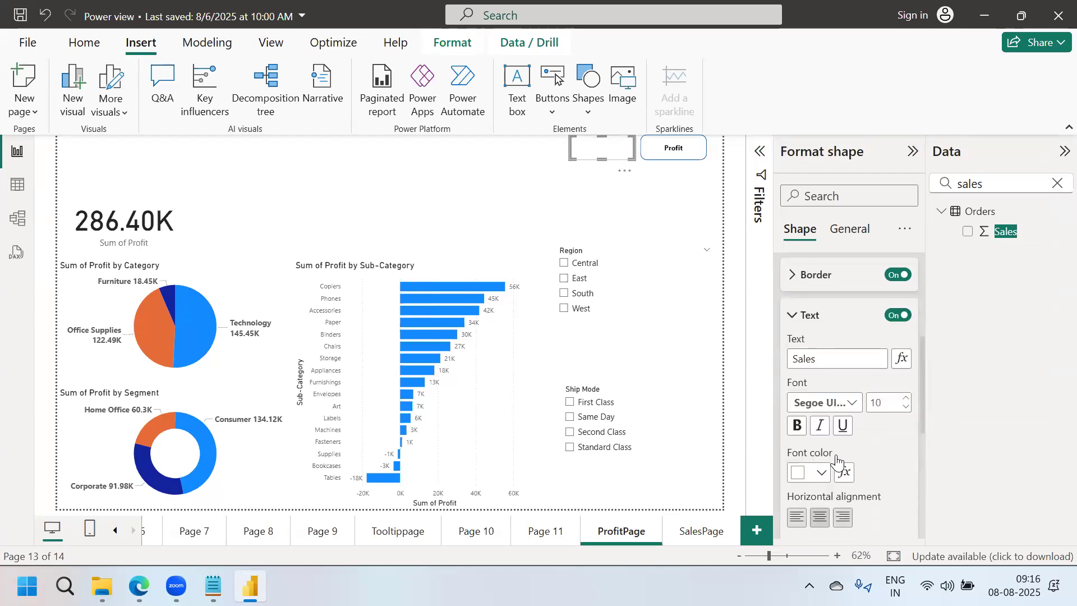
pyautogui.click(799, 476)
pyautogui.click(835, 401)
# Give the Profit shape on ProfitPage a white font colour and a blue fill.
pyautogui.click(686, 157)
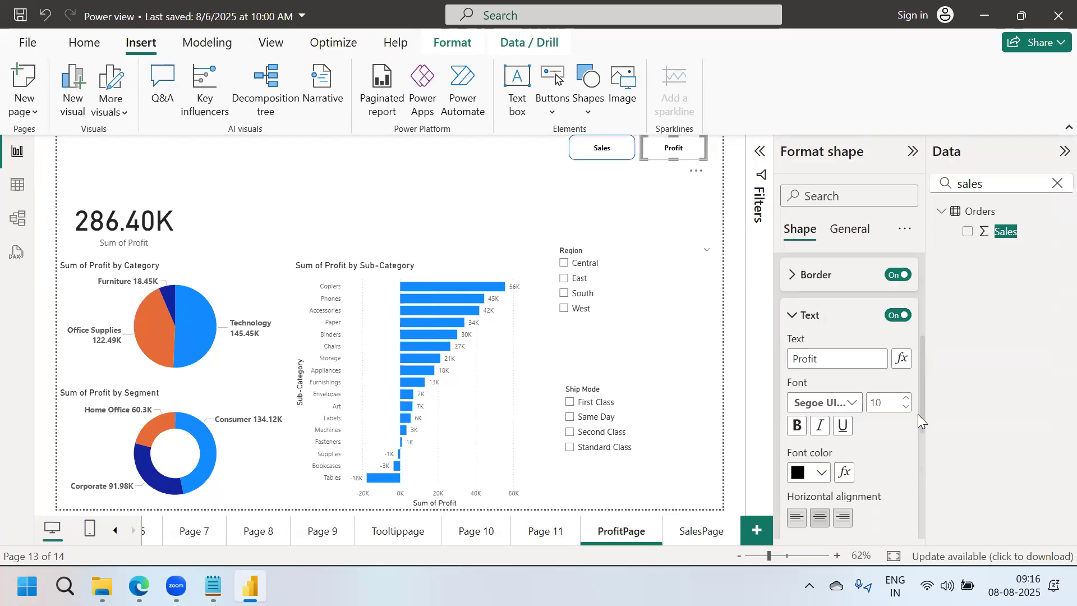
pyautogui.click(800, 474)
pyautogui.click(831, 400)
pyautogui.moveTo(924, 417); pyautogui.dragTo(860, 356)
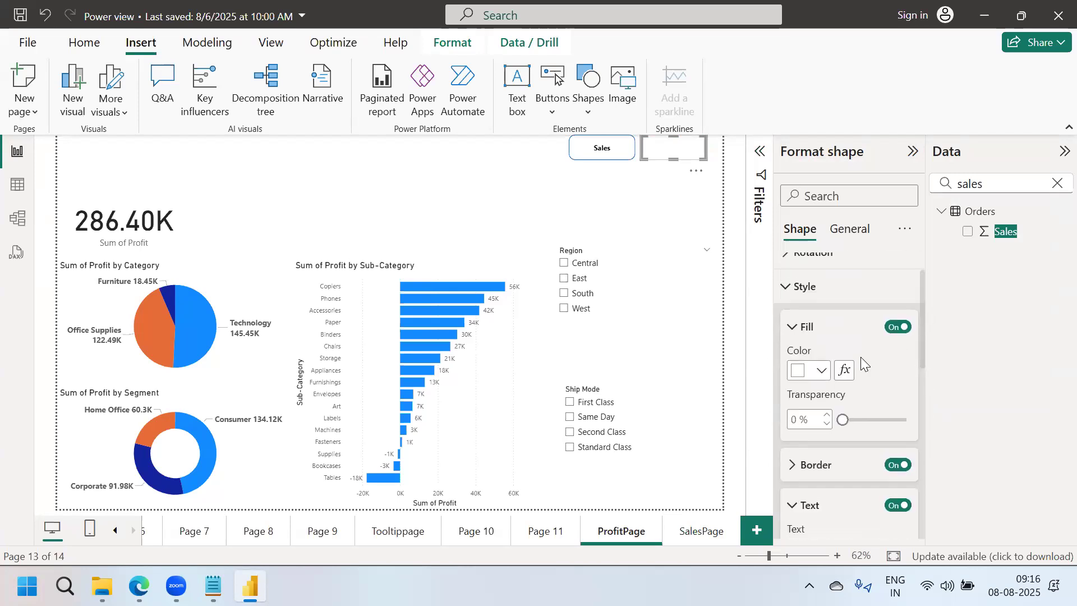
pyautogui.click(804, 376)
pyautogui.click(857, 295)
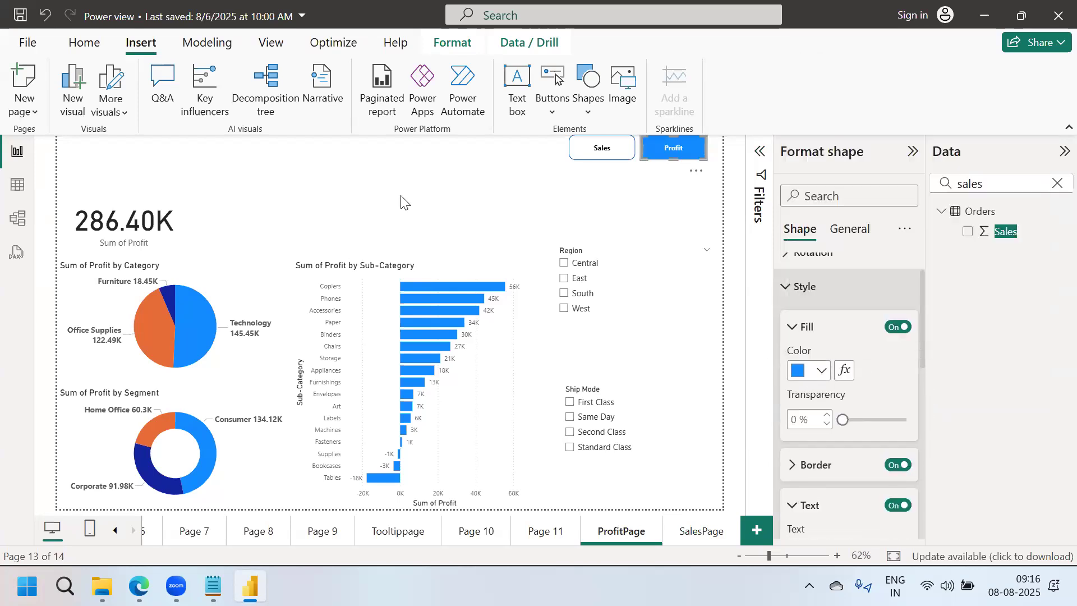
pyautogui.click(402, 197)
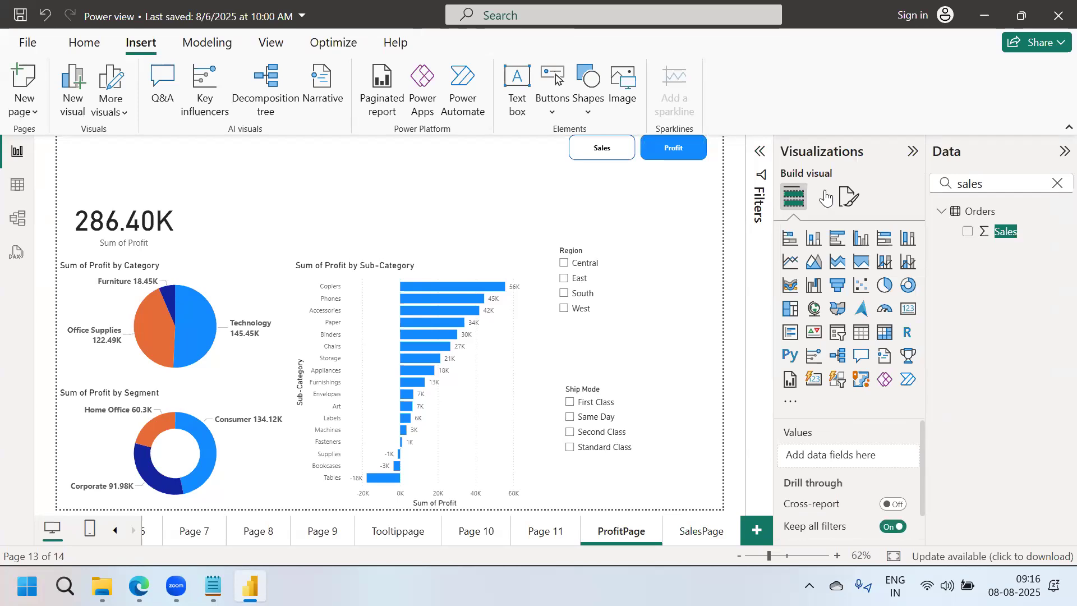
# Clear the field search and collapse the Visualizations and Data panes.
pyautogui.click(913, 151)
pyautogui.click(1058, 183)
pyautogui.click(1065, 151)
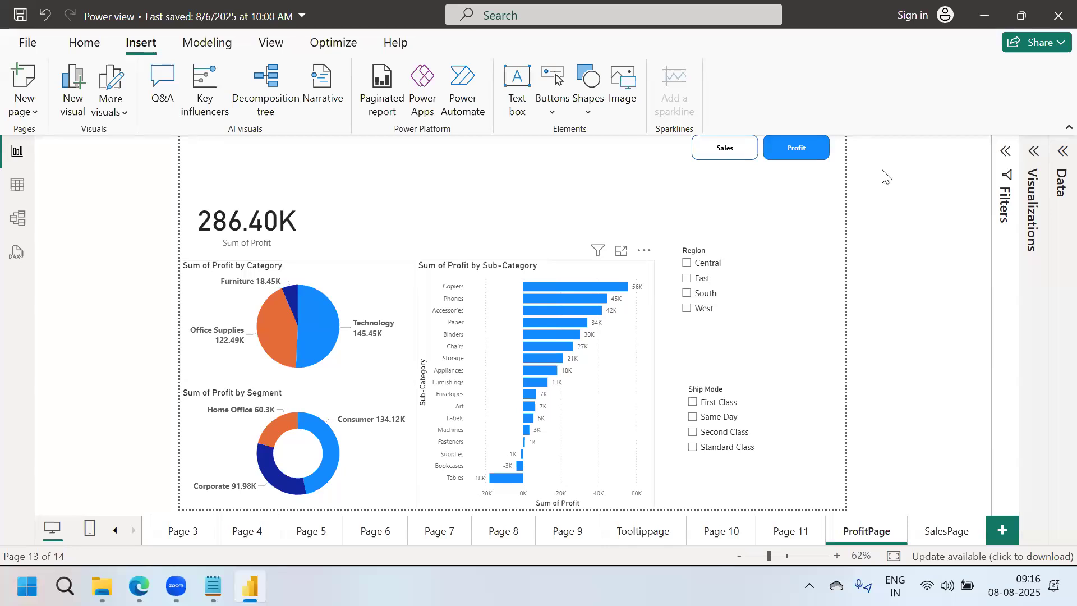
# Switch to SalesPage and back to ProfitPage to compare the Sales and Profit shapes on both pages.
pyautogui.click(728, 151)
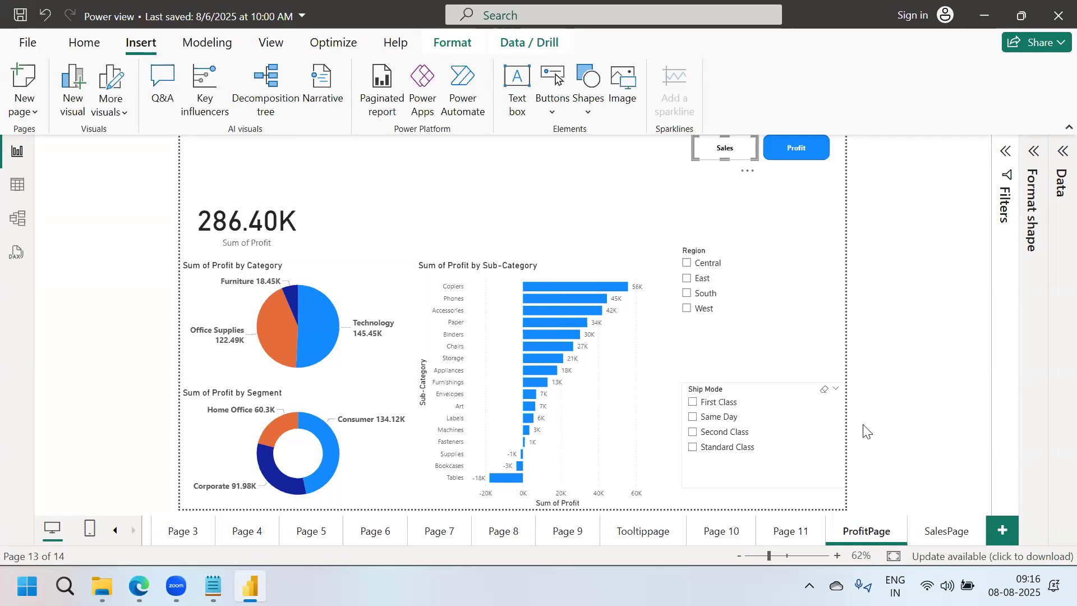
pyautogui.click(949, 536)
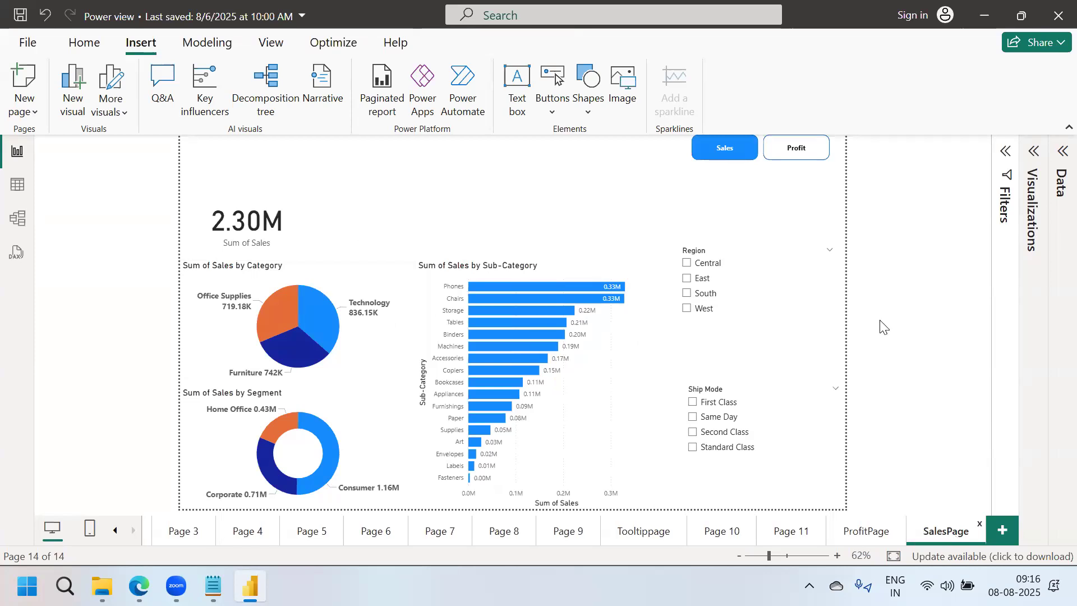
pyautogui.click(879, 538)
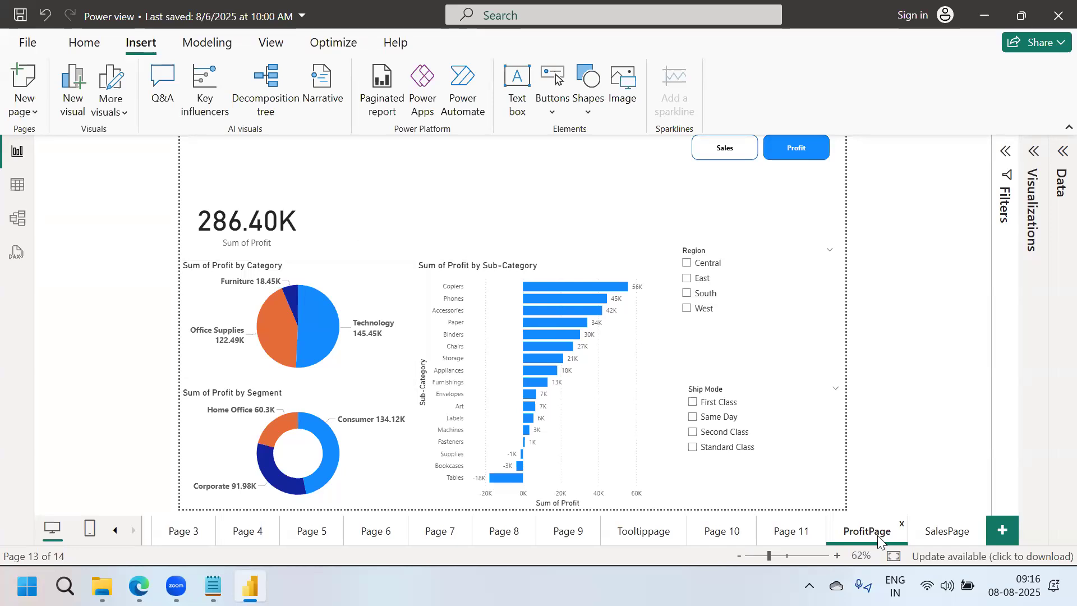
# Turn on the action of ProfitPage's Sales shape, with type Page navigation and destination SalesPage.
pyautogui.click(730, 154)
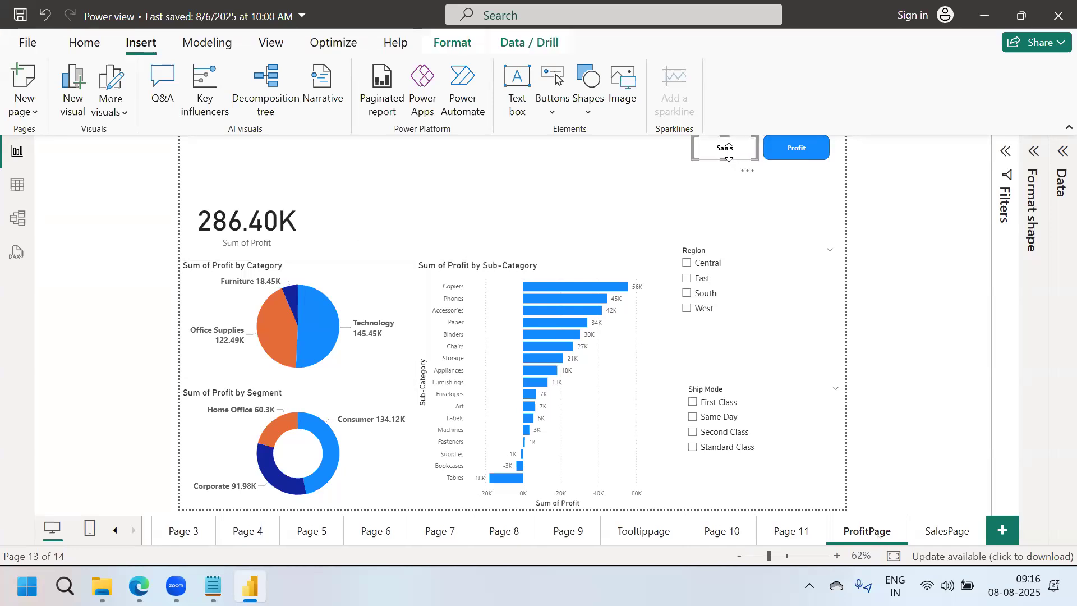
pyautogui.click(1027, 372)
pyautogui.click(931, 376)
pyautogui.click(954, 462)
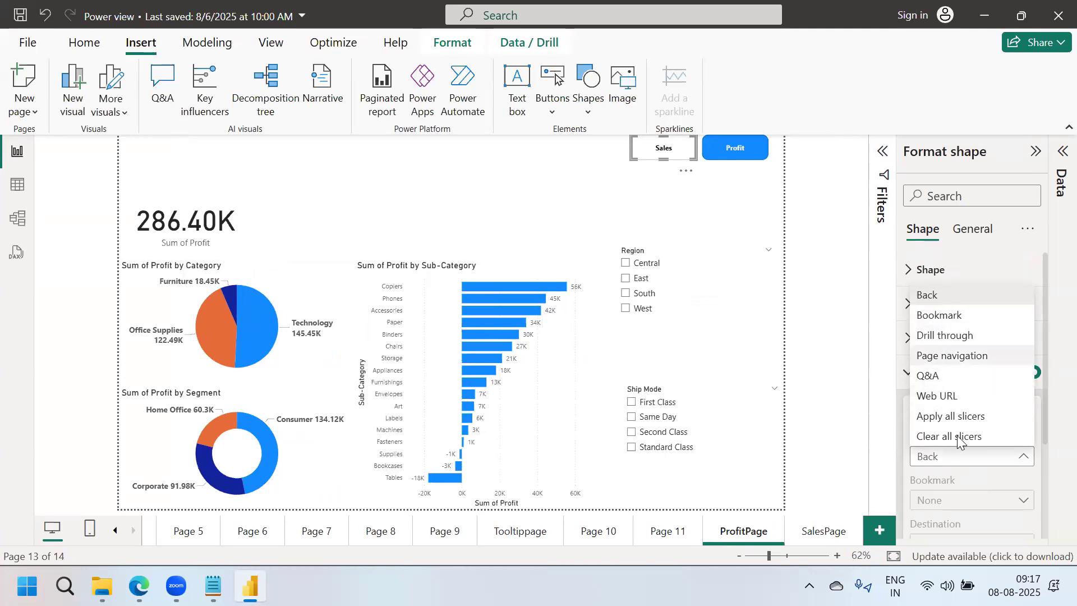
pyautogui.click(937, 357)
pyautogui.moveTo(1045, 345); pyautogui.dragTo(1045, 399)
pyautogui.click(991, 467)
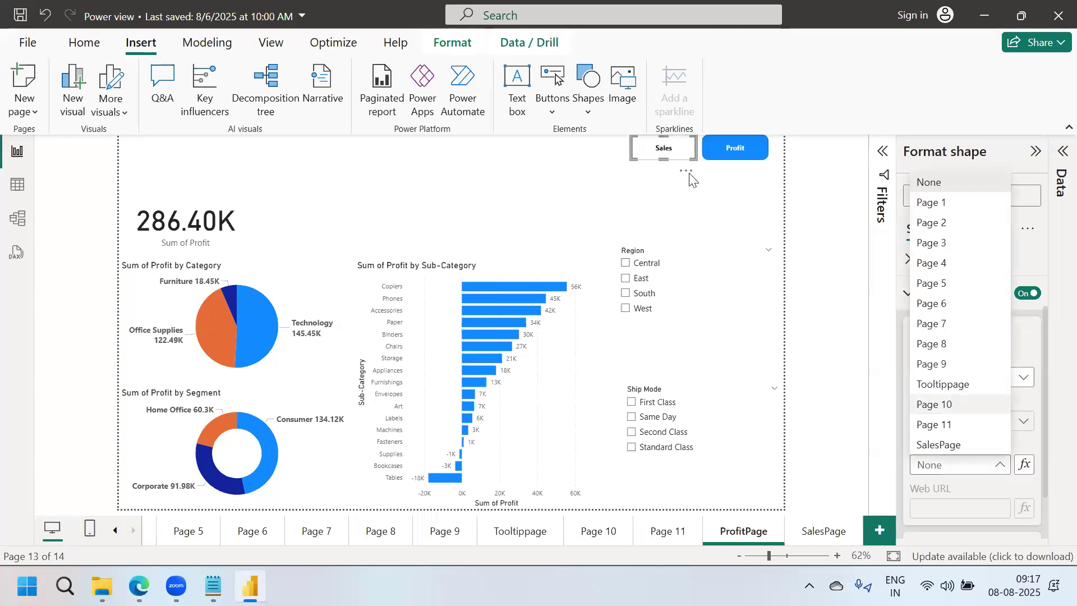
pyautogui.click(943, 445)
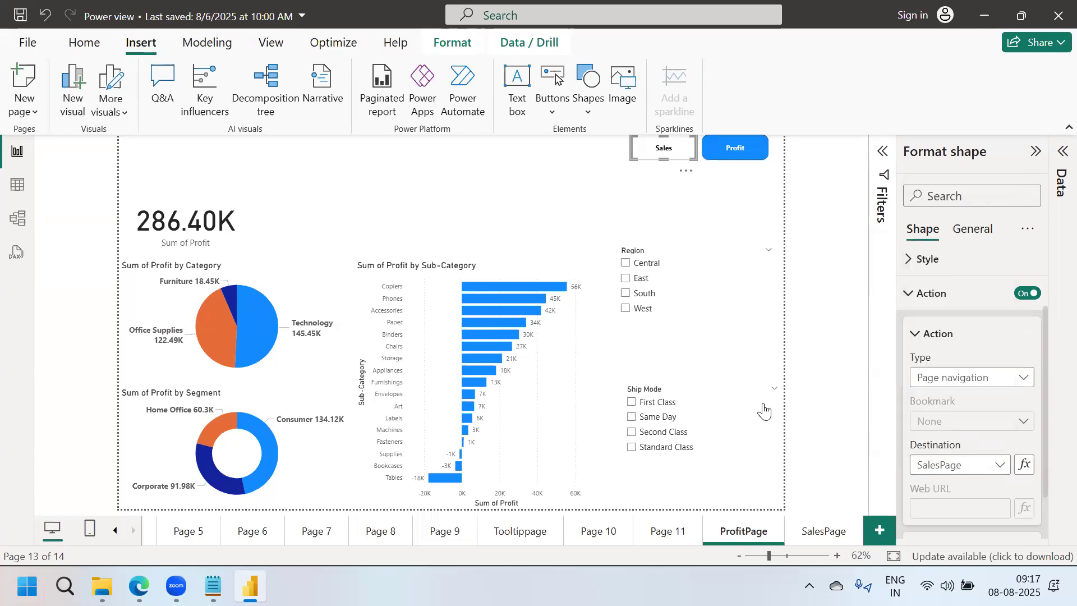
# Deselect the Sales shape on ProfitPage and follow its link to test the page navigation.
pyautogui.click(836, 267)
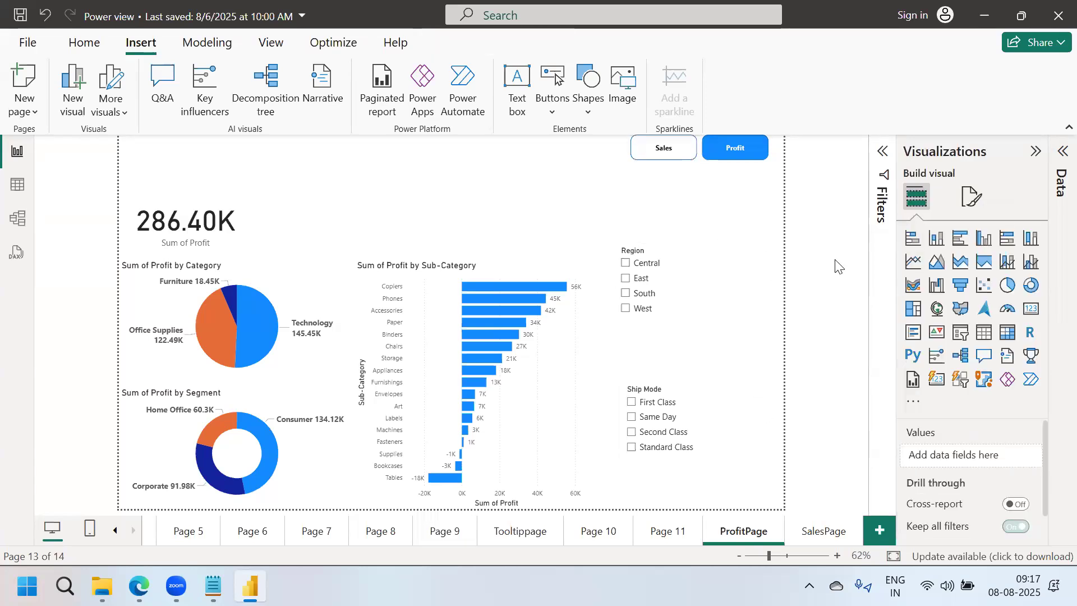
pyautogui.keyDown('ctrl'); pyautogui.click(665, 163); pyautogui.keyUp('ctrl')
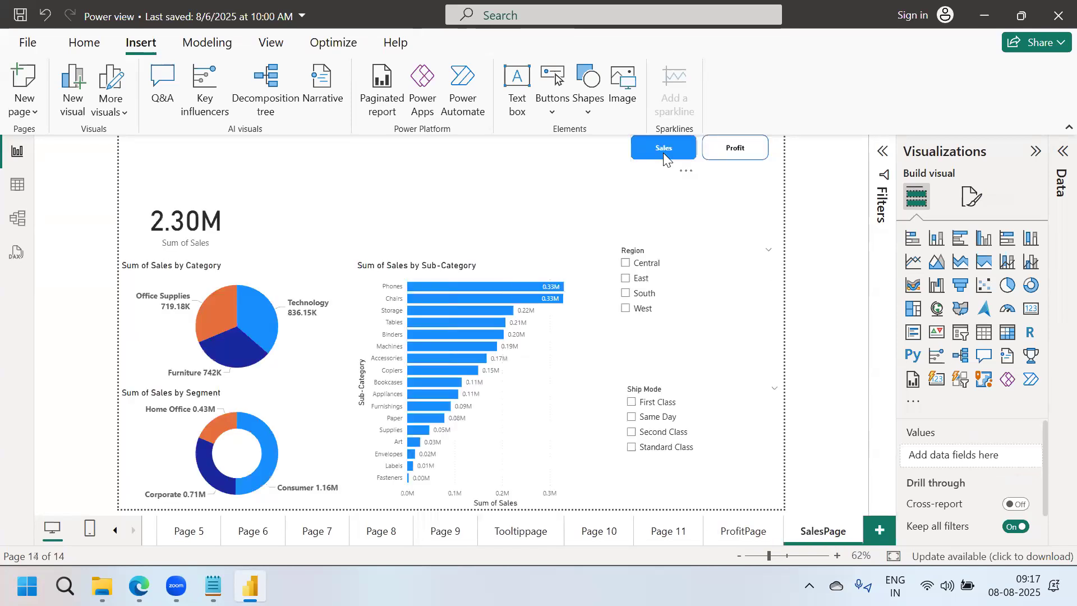
# Turn on the action of SalesPage's Profit shape, with type Page navigation and destination ProfitPage.
pyautogui.click(733, 151)
pyautogui.click(1027, 372)
pyautogui.click(921, 377)
pyautogui.click(995, 461)
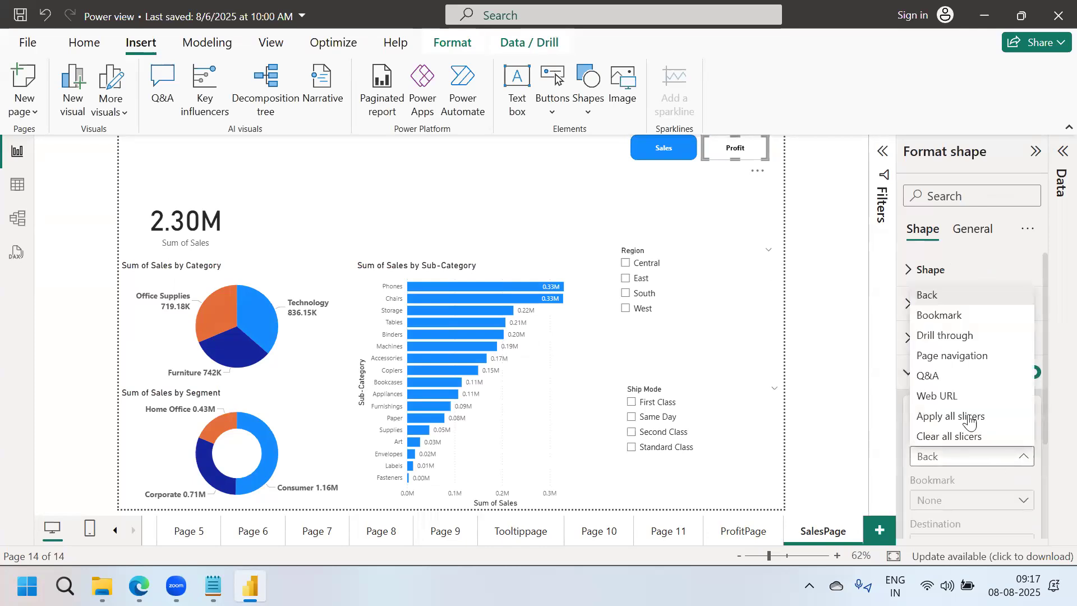
pyautogui.click(943, 359)
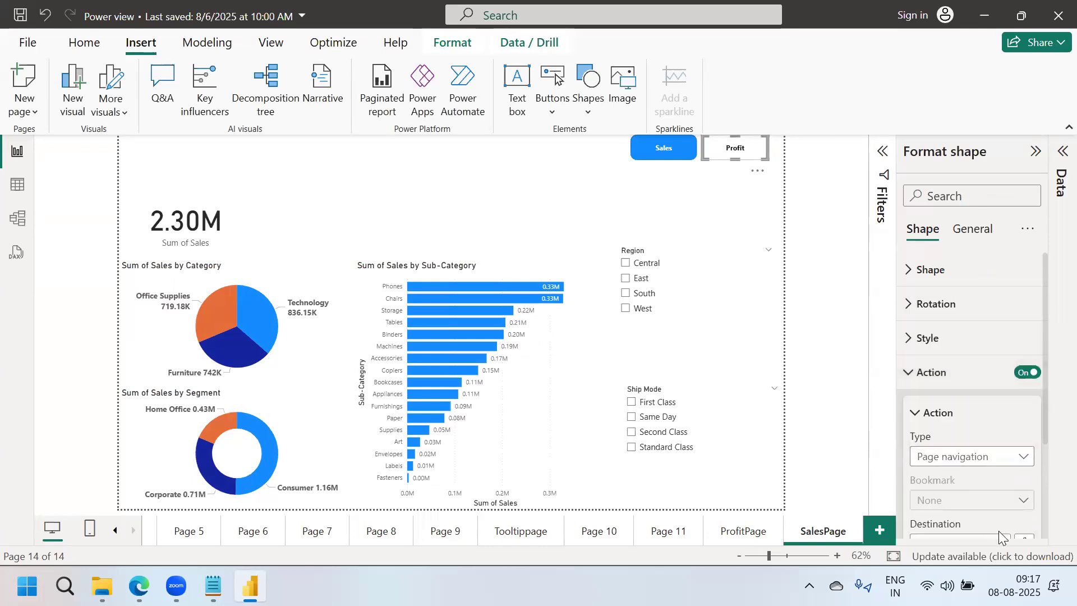
pyautogui.scroll(-2, 992, 496)
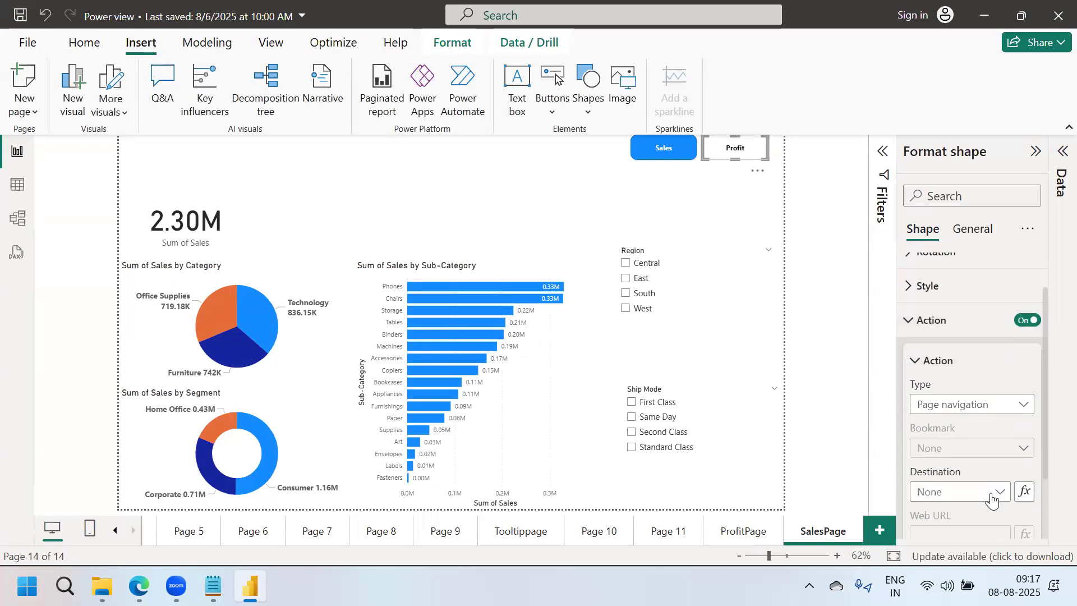
pyautogui.click(992, 492)
pyautogui.click(945, 472)
# Deselect the Profit shape, collapse its formatting pane, and follow the Profit and Sales links to test navigation in both directions.
pyautogui.click(815, 366)
pyautogui.click(1030, 150)
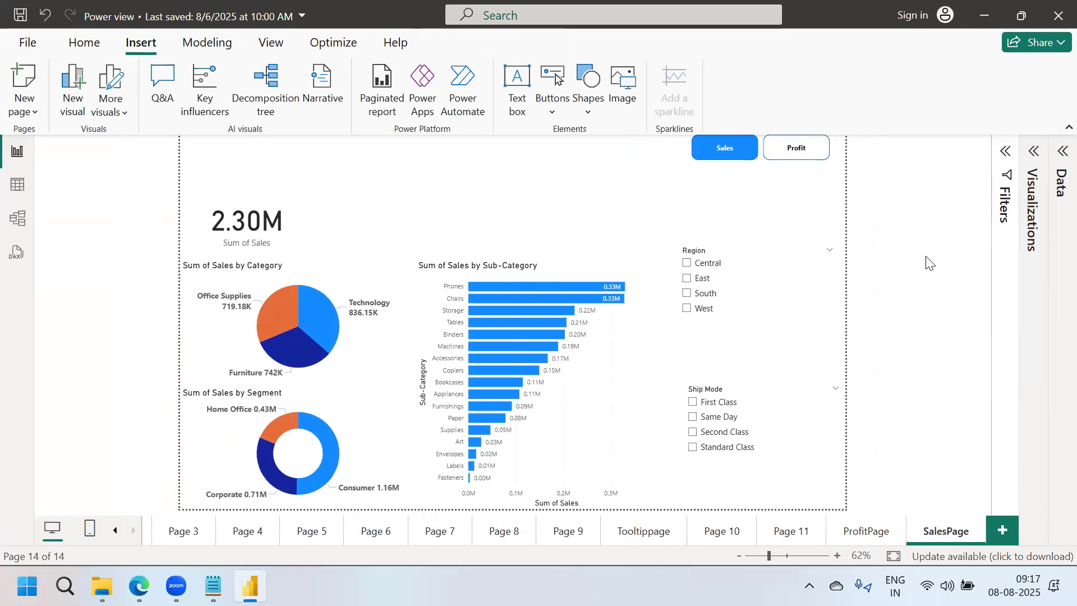
pyautogui.keyDown('ctrl'); pyautogui.click(805, 150); pyautogui.keyUp('ctrl')
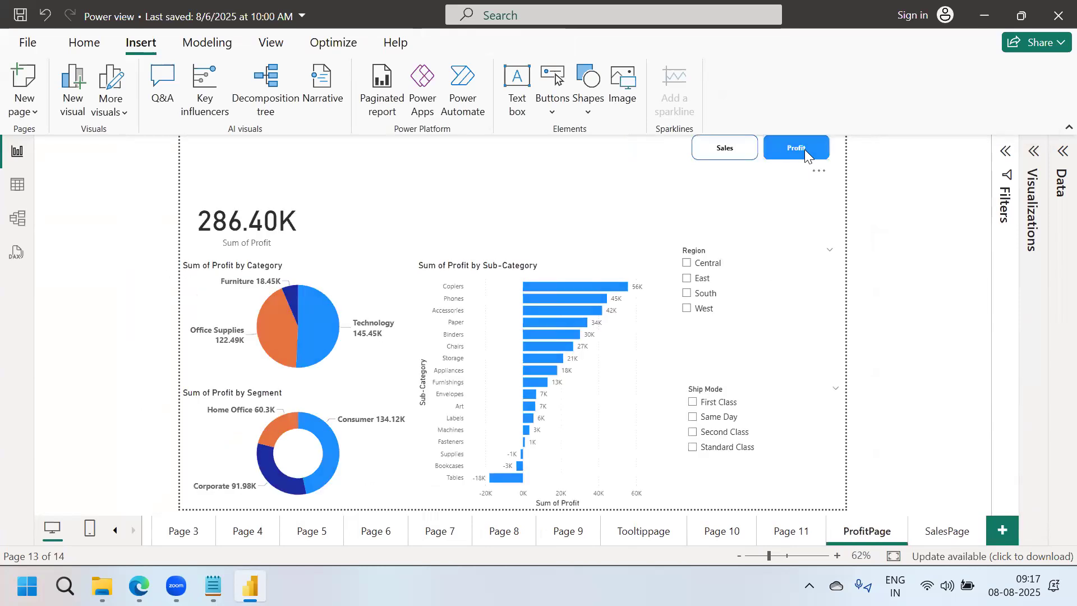
pyautogui.keyDown('ctrl'); pyautogui.click(734, 153); pyautogui.keyUp('ctrl')
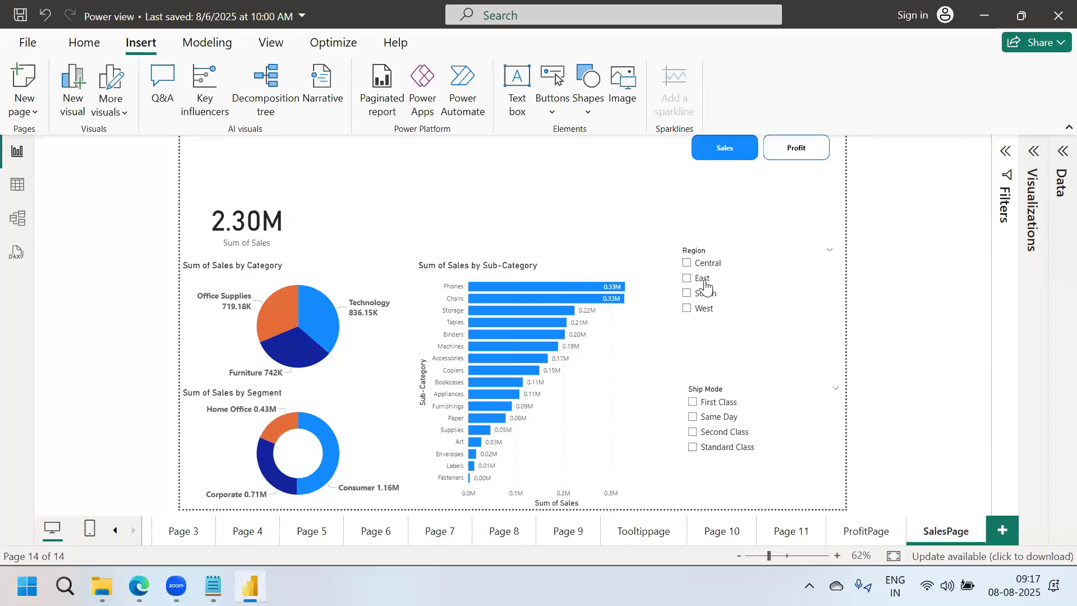
# Filter SalesPage's Region slicer to East and switch between both pages to check whether the selection carries over to ProfitPage.
pyautogui.click(688, 279)
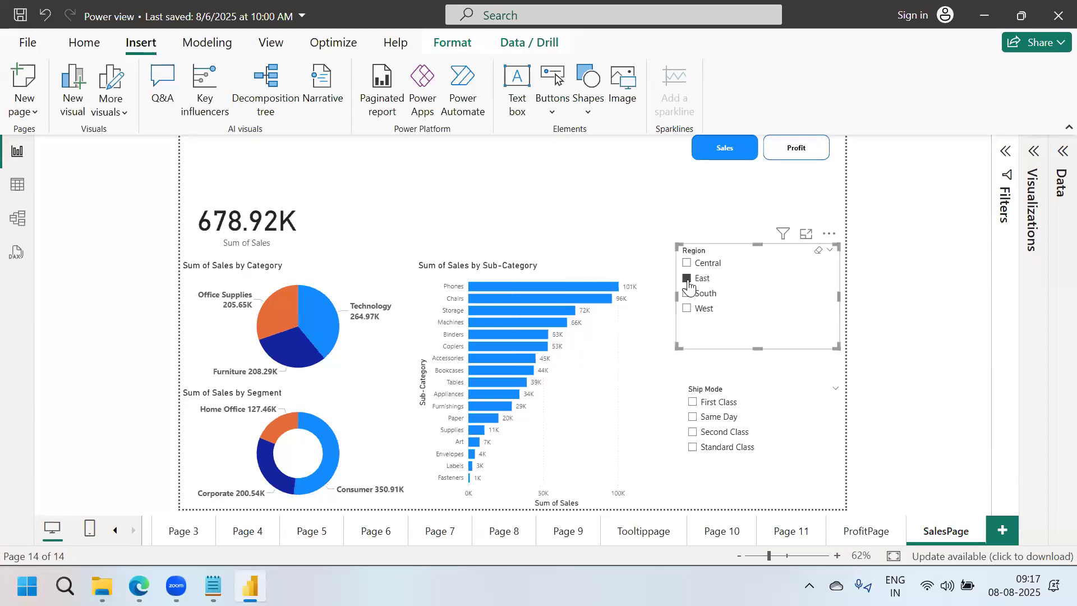
pyautogui.keyDown('ctrl'); pyautogui.click(787, 150); pyautogui.keyUp('ctrl')
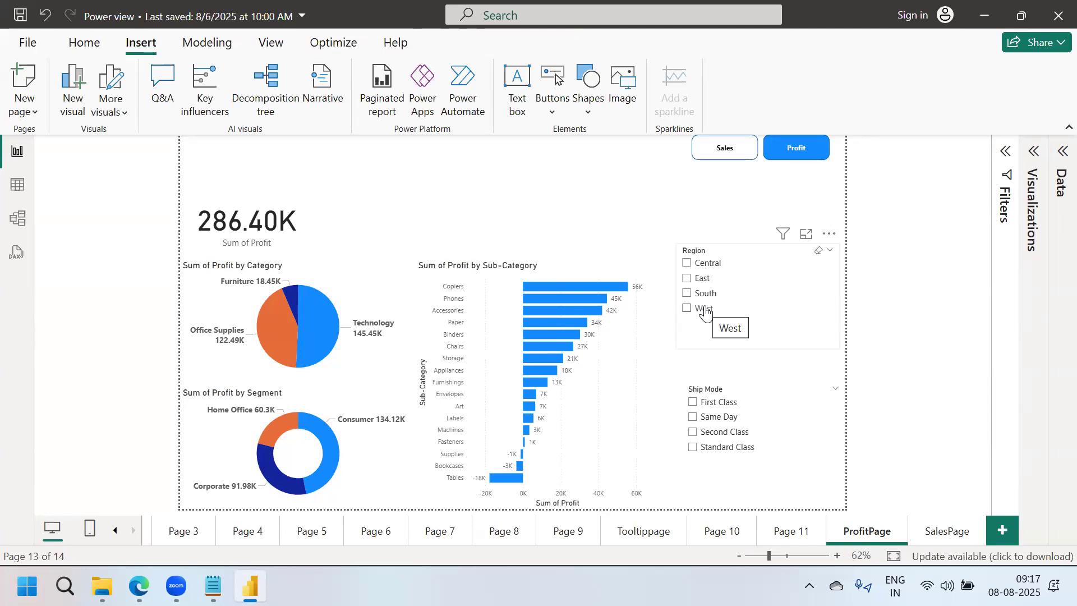
pyautogui.click(943, 532)
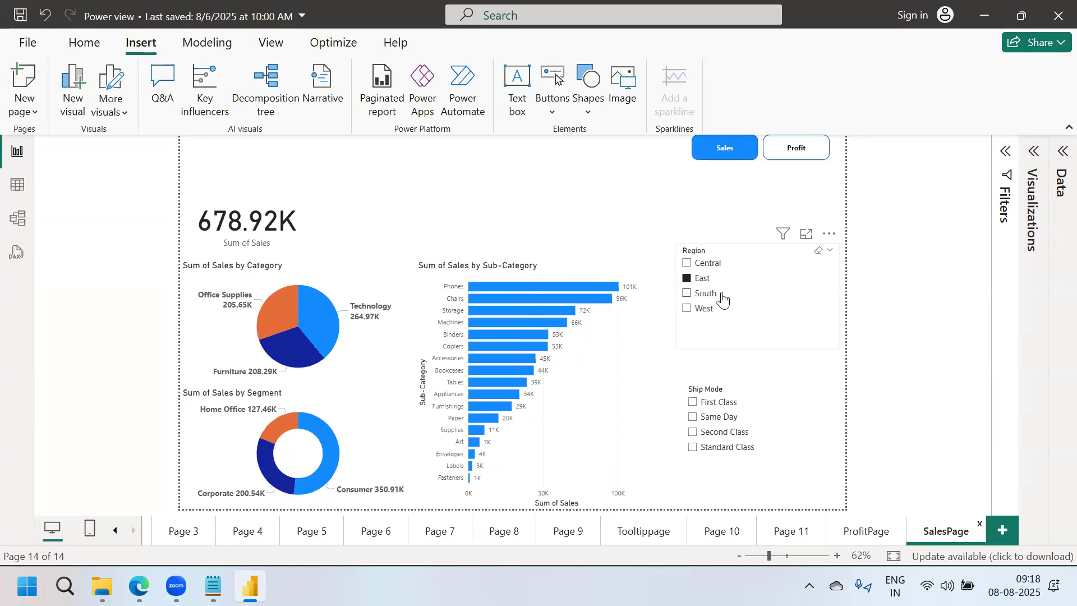
pyautogui.keyDown('ctrl'); pyautogui.click(792, 161); pyautogui.keyUp('ctrl')
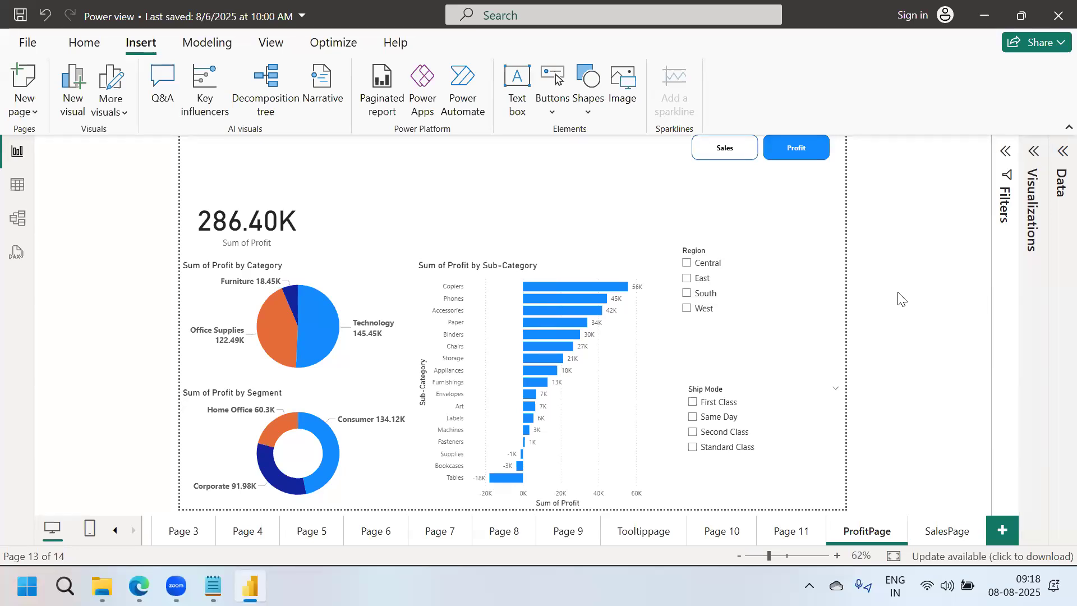
# Sync the Region and Ship Mode slicers across ProfitPage and SalesPage.
pyautogui.click(718, 257)
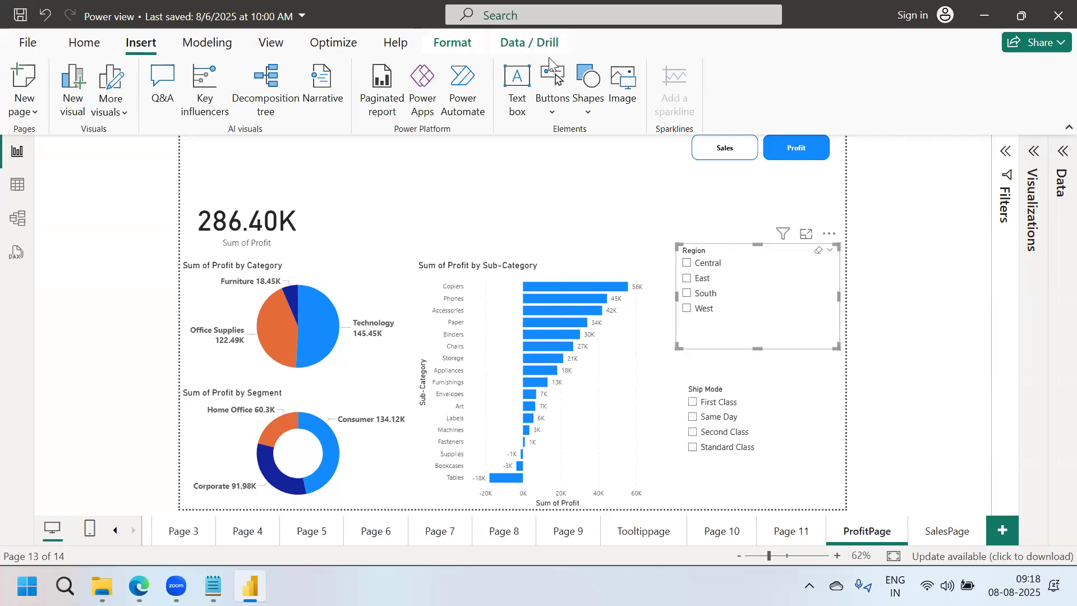
pyautogui.click(271, 44)
pyautogui.click(827, 90)
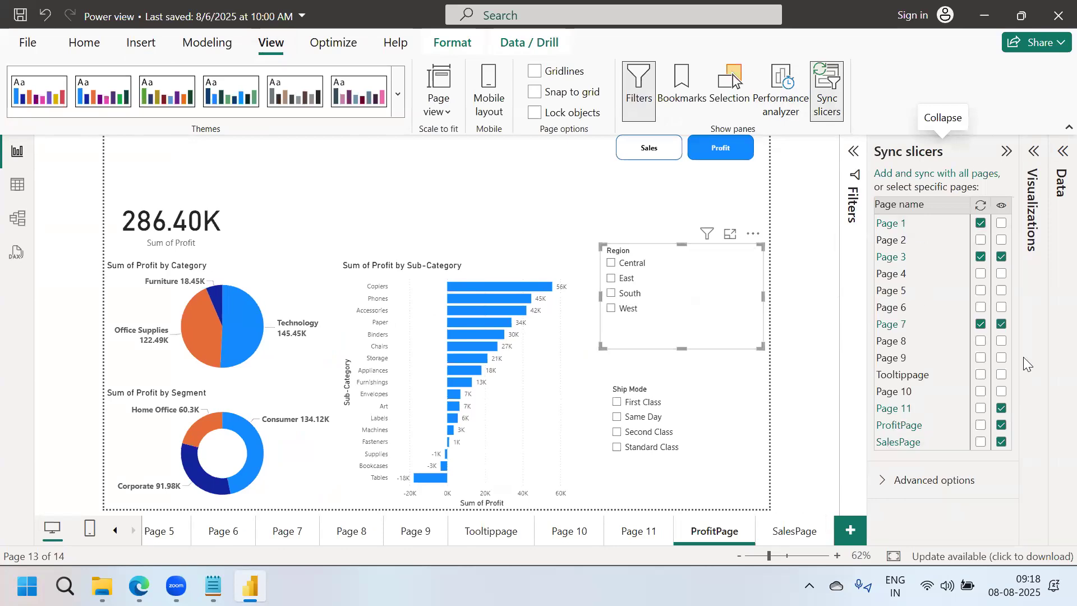
pyautogui.click(981, 425)
pyautogui.click(980, 443)
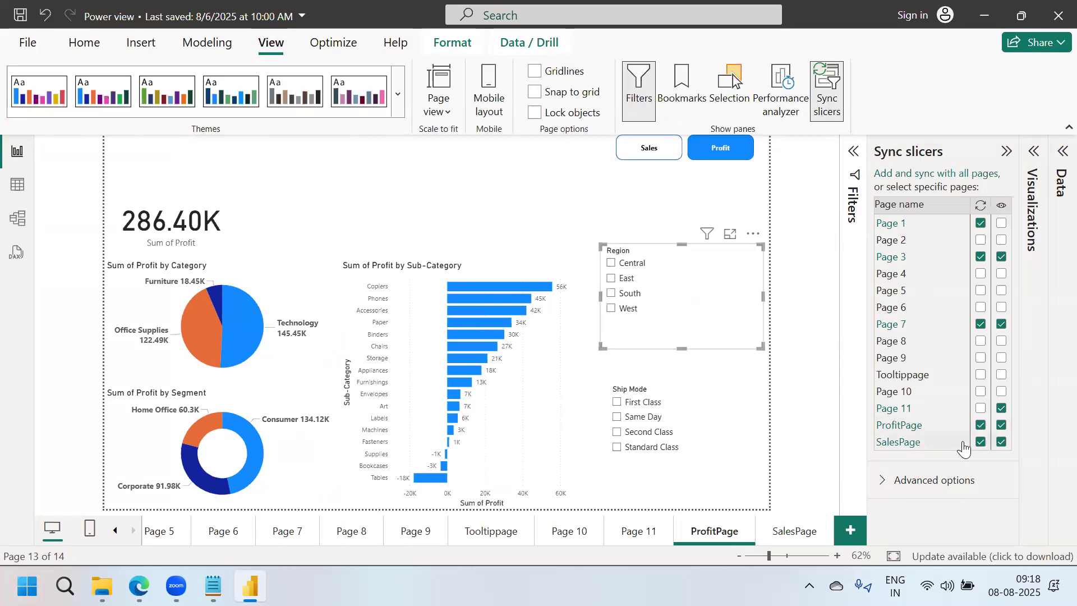
pyautogui.click(703, 400)
pyautogui.click(981, 425)
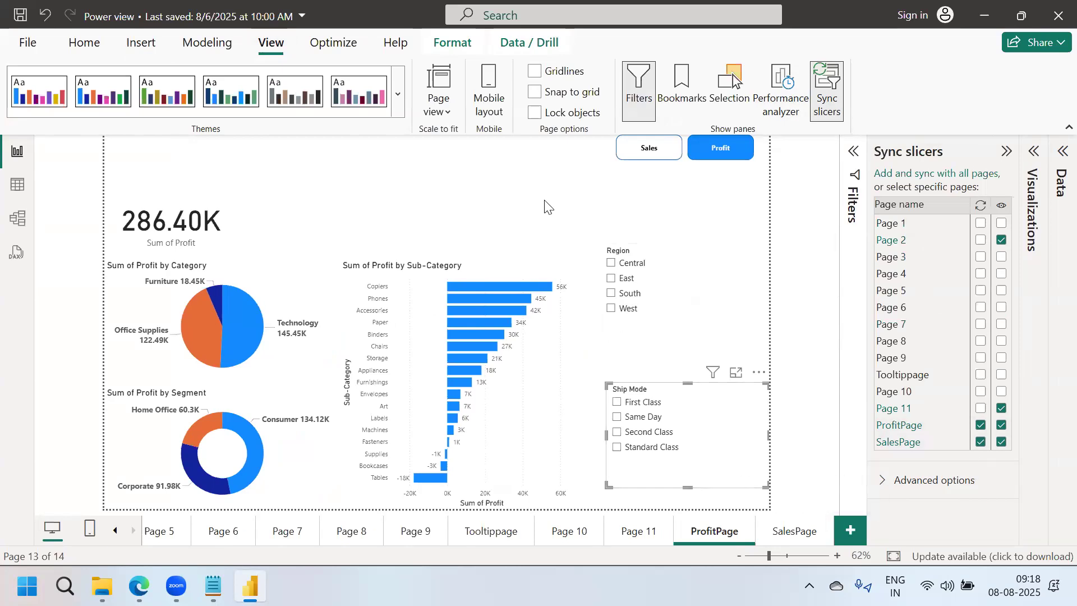
pyautogui.click(530, 191)
# Test the synced slicers by choosing East and Same Day on ProfitPage, adding Standard Class on SalesPage, and following the page links.
pyautogui.click(612, 279)
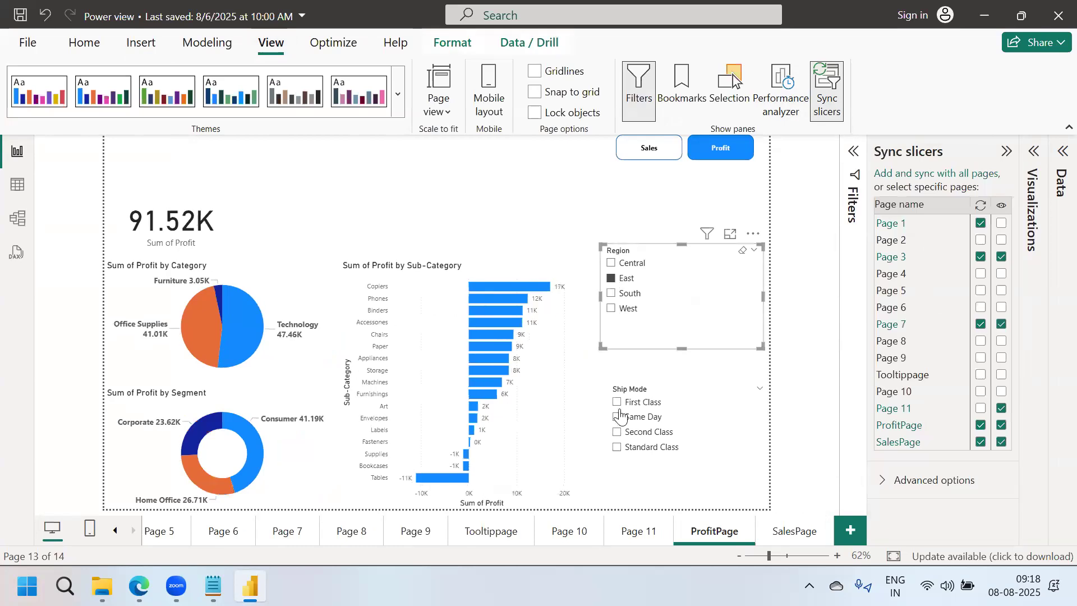
pyautogui.click(618, 417)
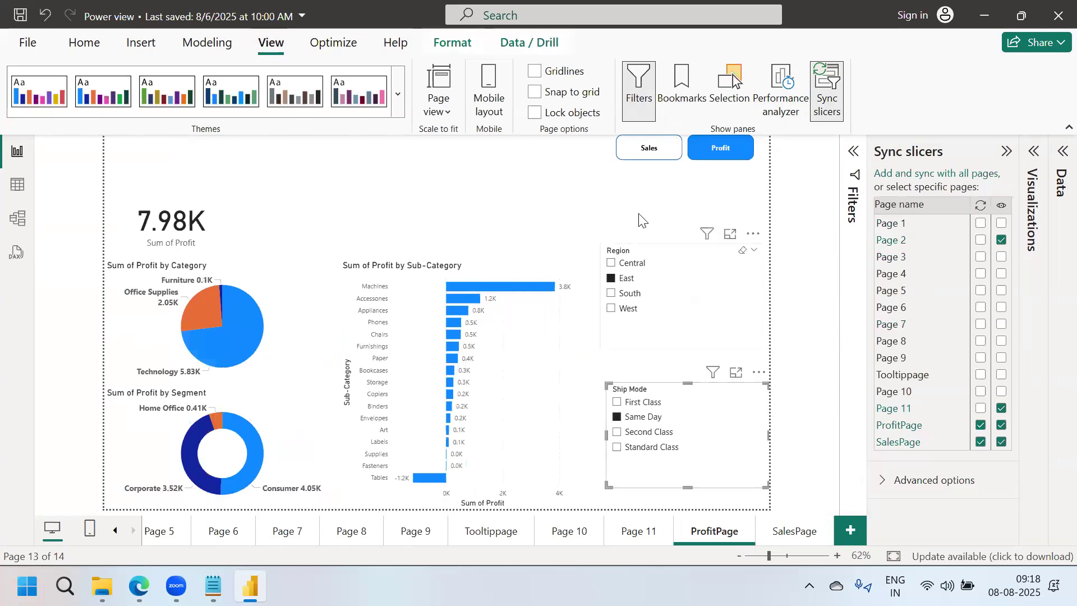
pyautogui.keyDown('ctrl'); pyautogui.click(644, 156); pyautogui.keyUp('ctrl')
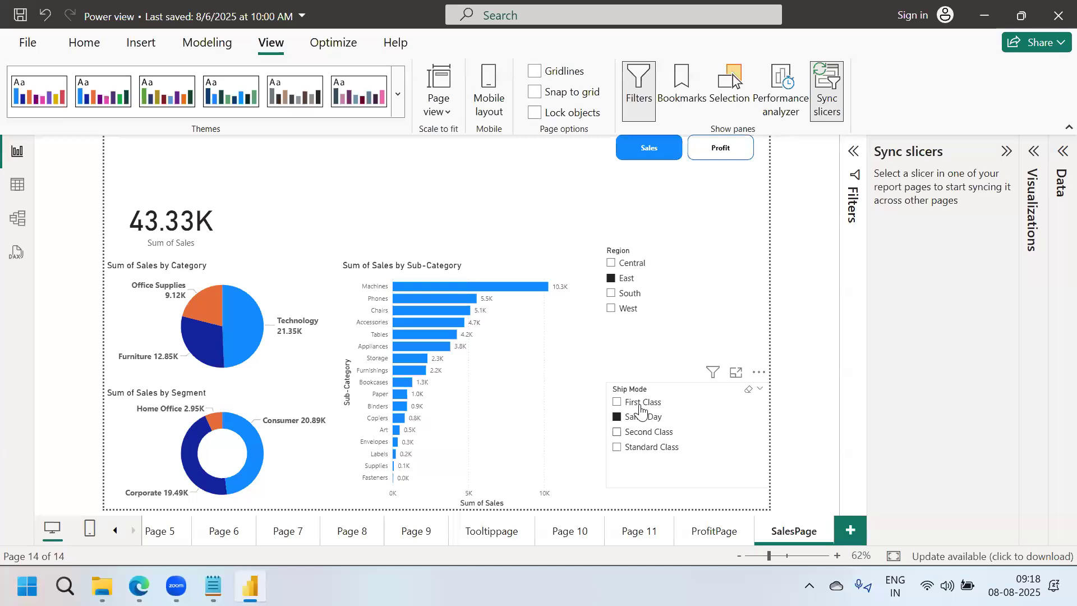
pyautogui.keyDown('ctrl'); pyautogui.click(617, 448); pyautogui.keyUp('ctrl')
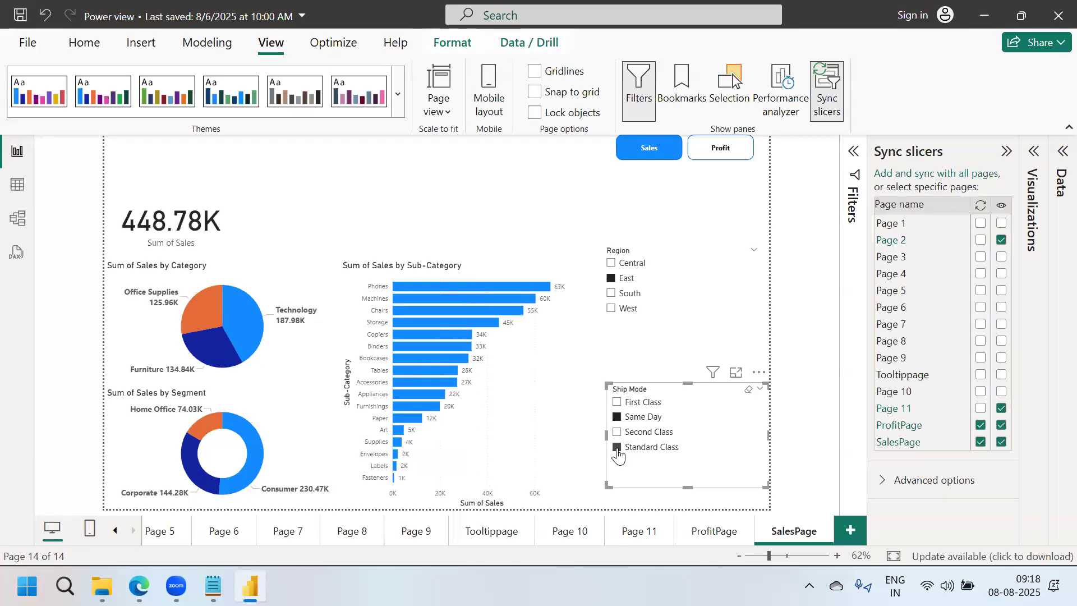
pyautogui.keyDown('ctrl'); pyautogui.click(717, 152); pyautogui.keyUp('ctrl')
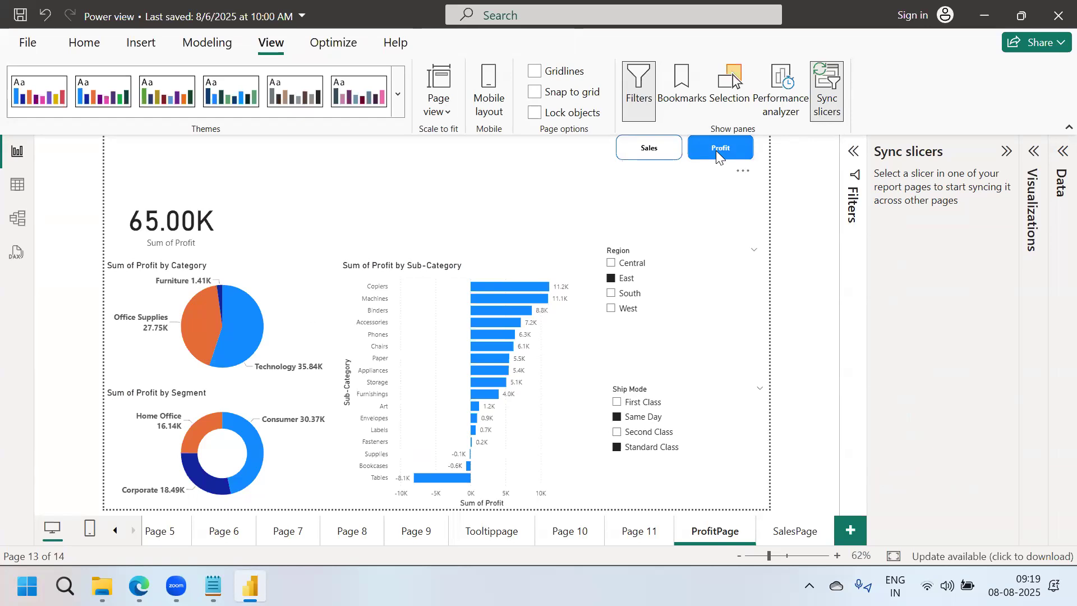
# Add a new blank report page and move it to the front of the page order.
pyautogui.click(842, 531)
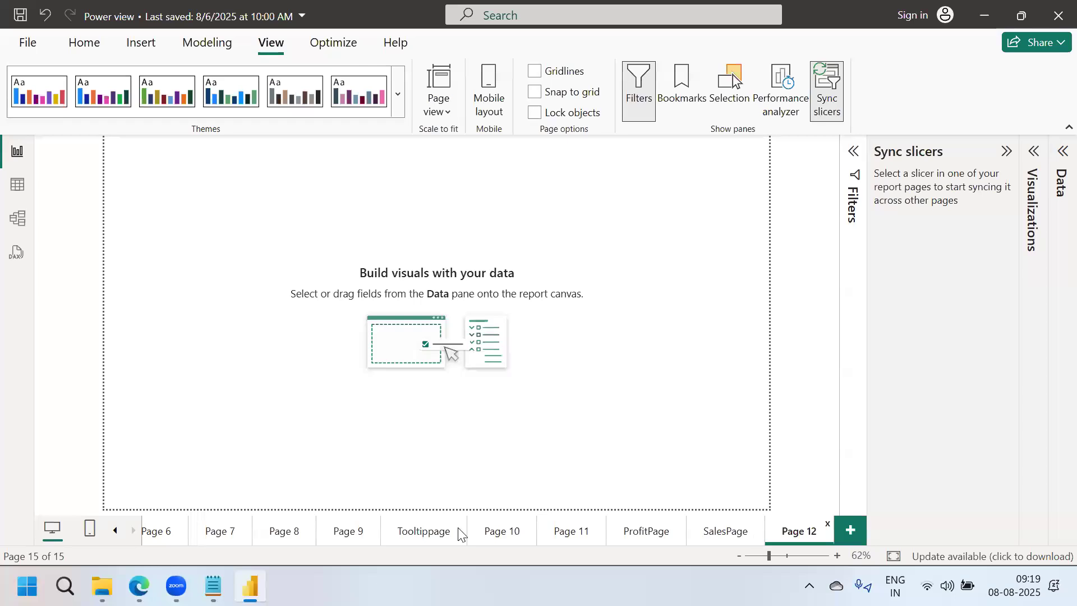
pyautogui.click(115, 530)
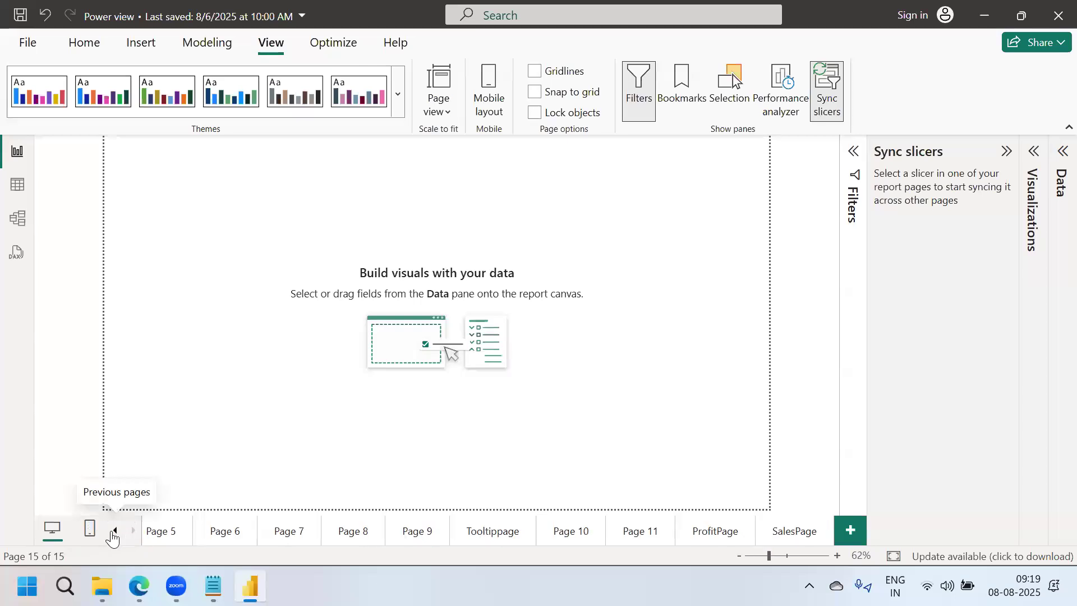
pyautogui.click(115, 531)
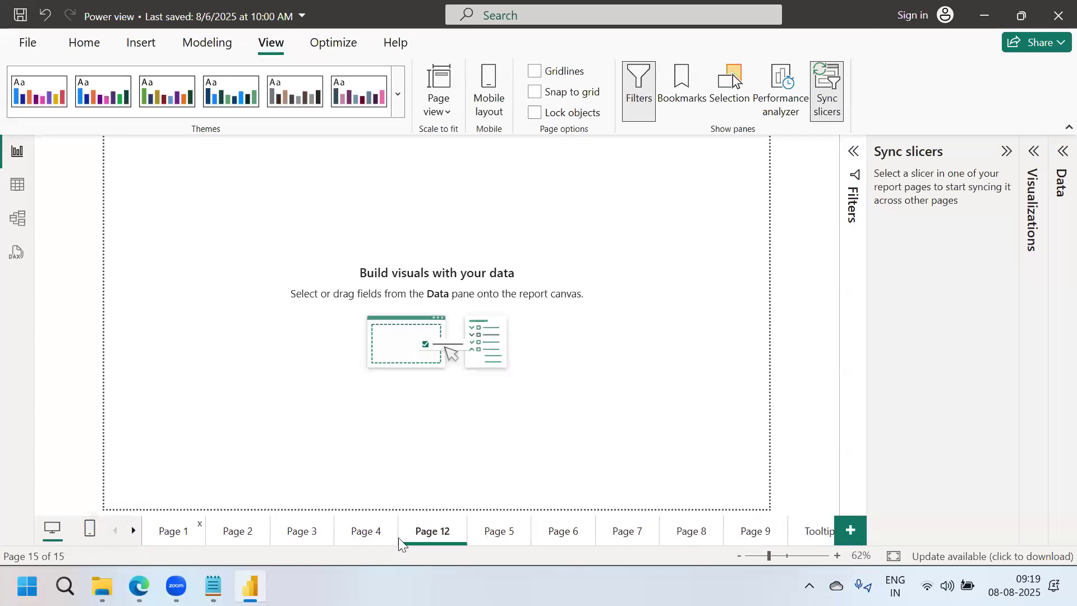
pyautogui.moveTo(433, 530); pyautogui.dragTo(177, 540)
# Rename the new first page as "Landing page".
pyautogui.doubleClick(177, 538)
pyautogui.press('BackSpace')
pyautogui.press('BackSpace')
pyautogui.press('BackSpace')
pyautogui.press('BackSpace')
pyautogui.press('BackSpace')
pyautogui.press('BackSpace')
pyautogui.write('Landing page')
pyautogui.press('Return')
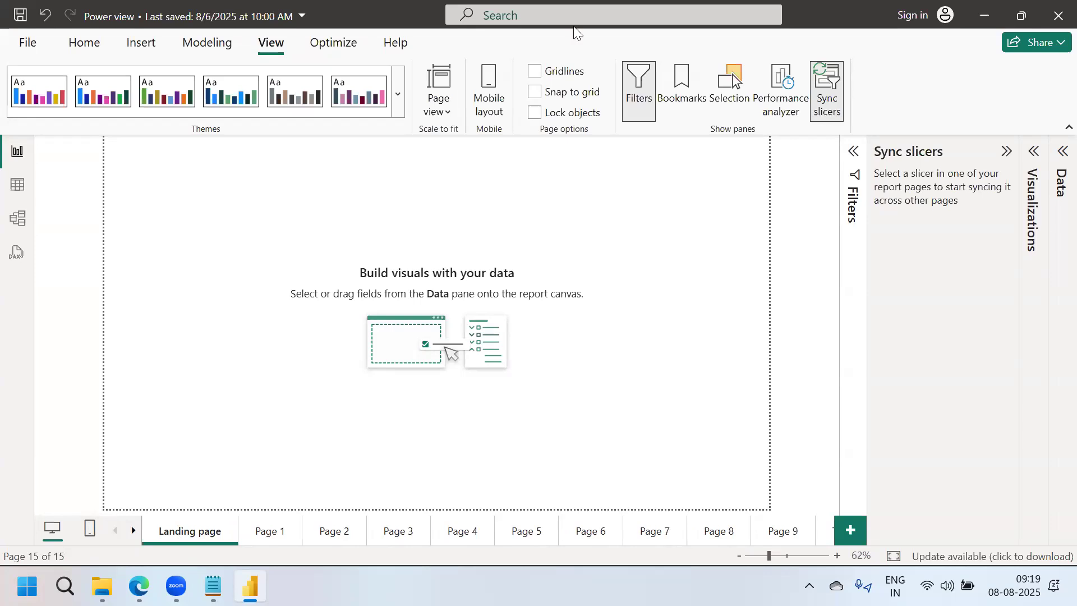
# Insert the image Talentele-logo_FINAL-01-1-1-300x121 from the Desktop and move it near the centre of the landing page.
pyautogui.click(143, 46)
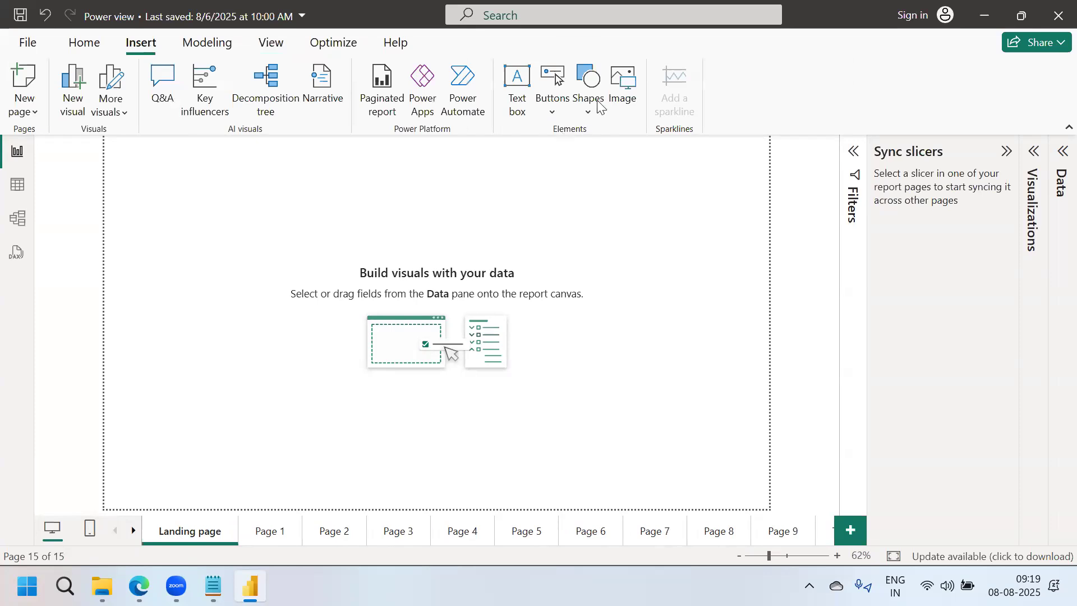
pyautogui.click(618, 104)
pyautogui.click(49, 226)
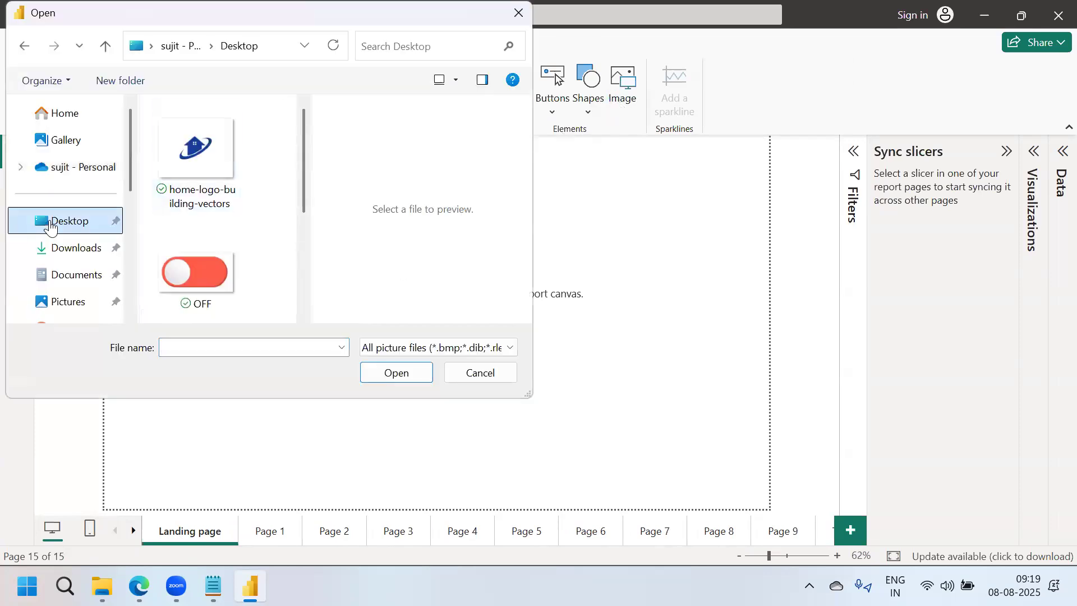
pyautogui.moveTo(305, 199); pyautogui.dragTo(308, 324)
pyautogui.click(232, 281)
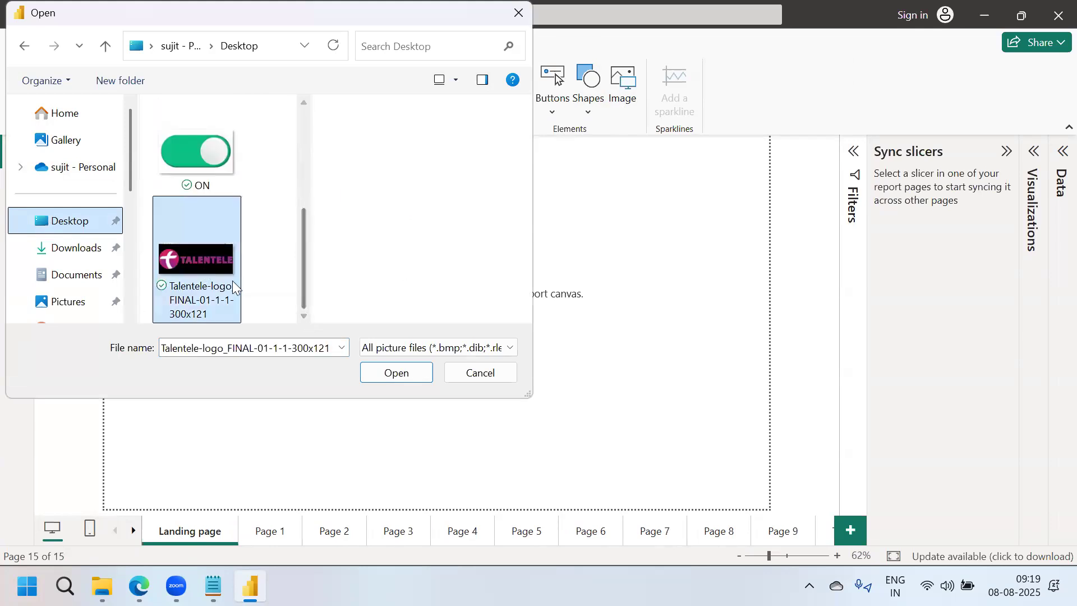
pyautogui.click(386, 372)
pyautogui.moveTo(250, 269); pyautogui.dragTo(510, 333)
pyautogui.click(577, 318)
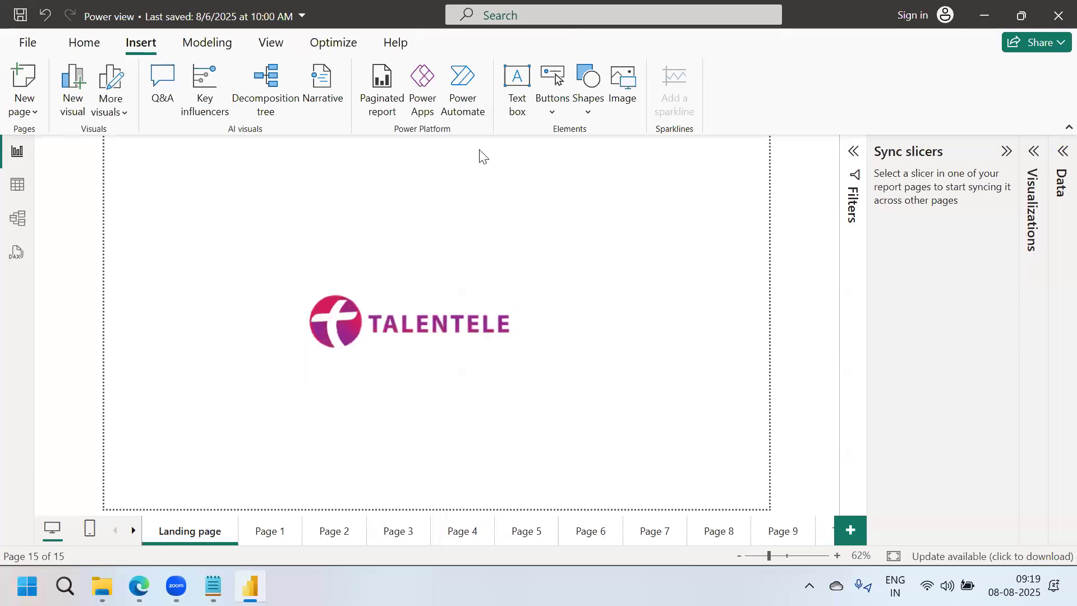
# Insert a rounded rectangle, move it above and right of the logo, and shrink it to a slim button-sized bar.
pyautogui.click(588, 112)
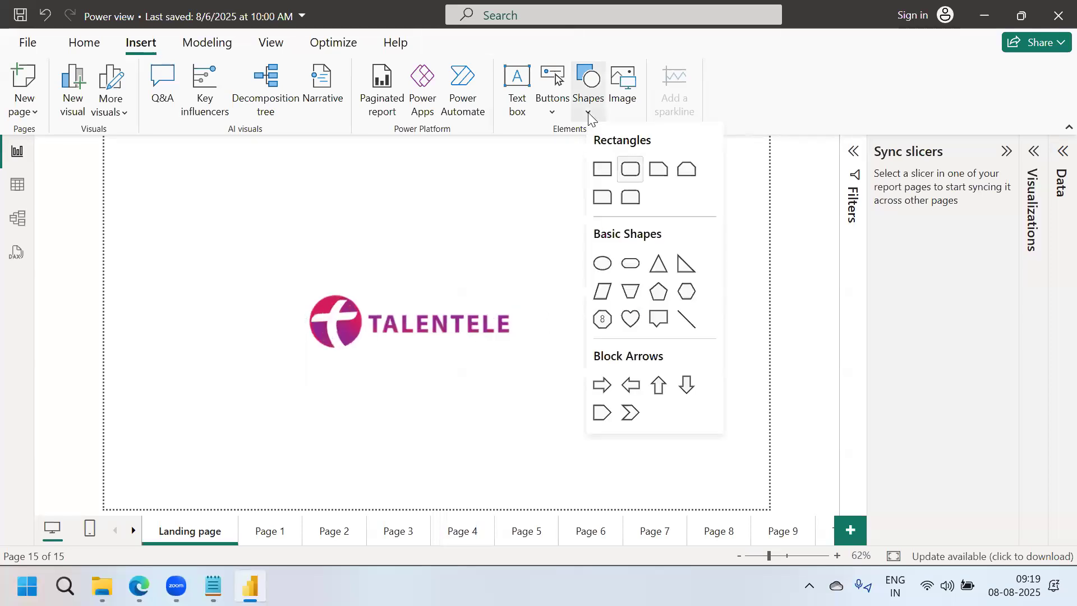
pyautogui.press('Return')
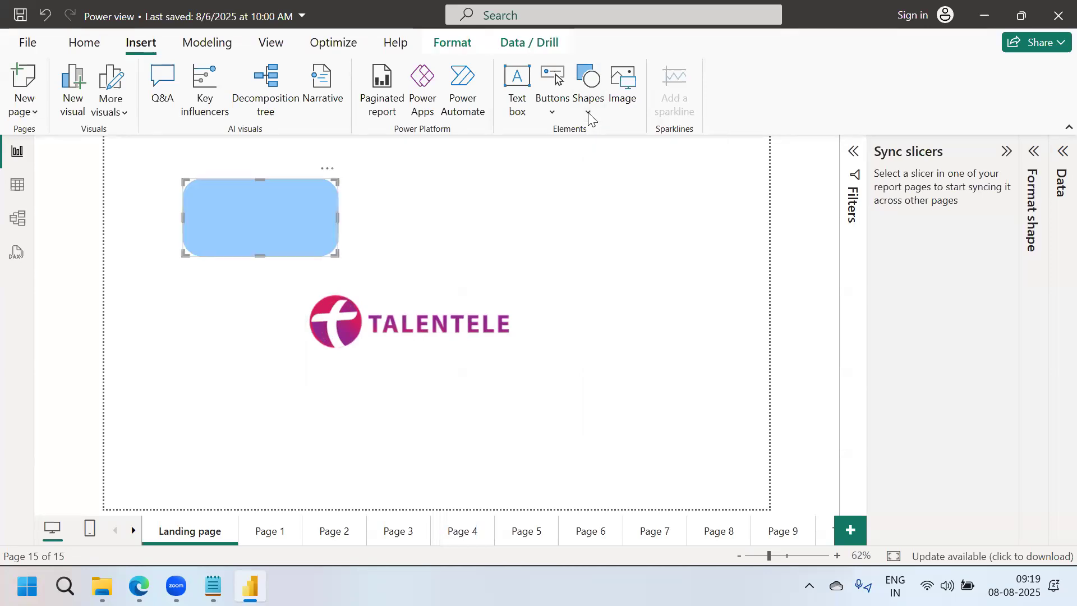
pyautogui.click(679, 237)
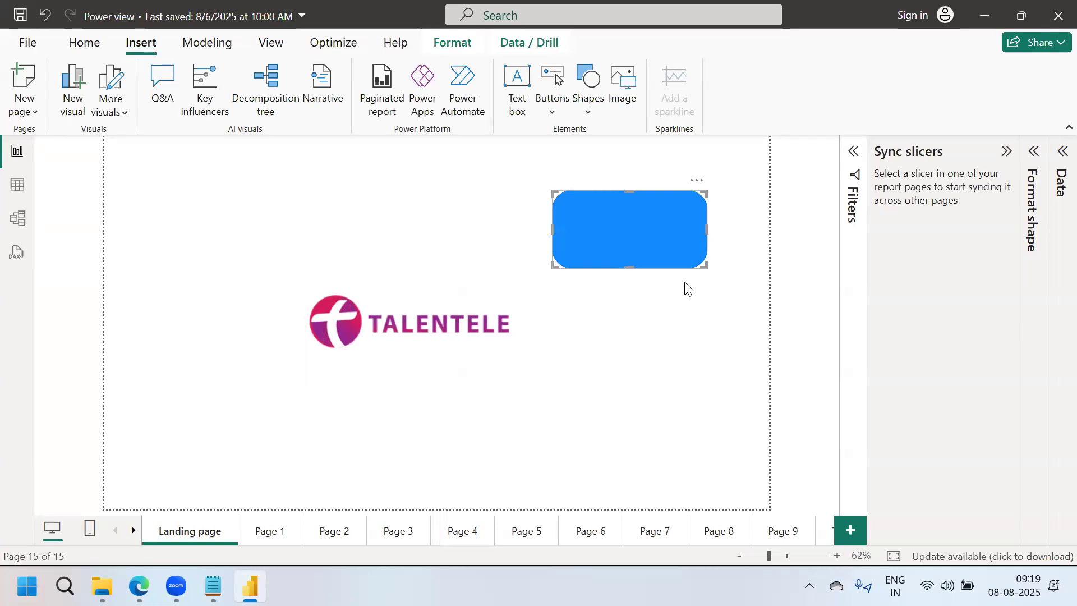
pyautogui.moveTo(705, 232); pyautogui.dragTo(651, 218)
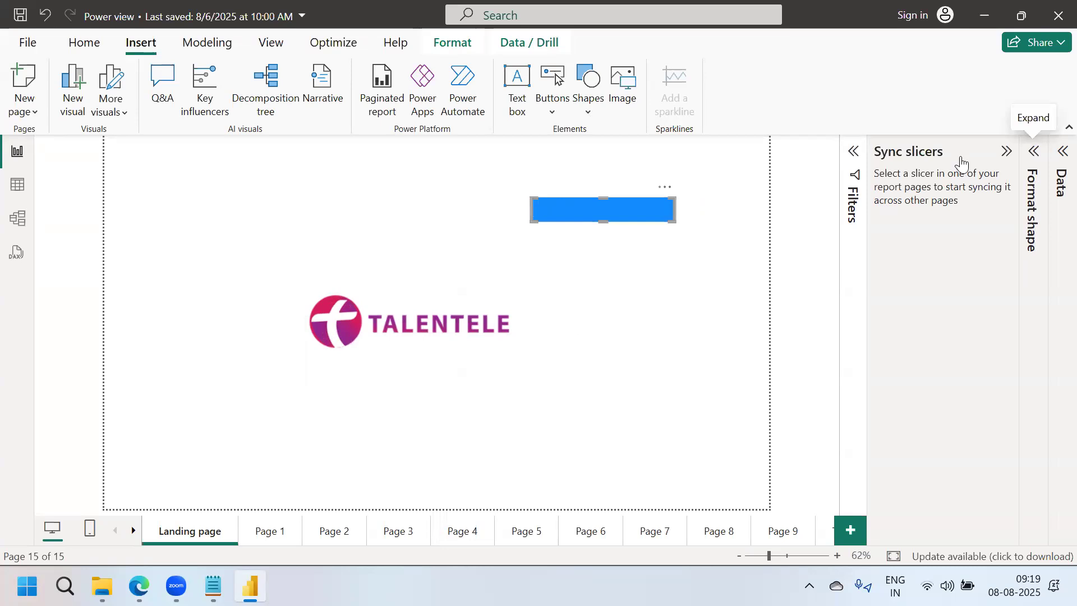
# Turn on the rectangle's text with the label "Sales Report" and choose the blue theme colour as its fill.
pyautogui.click(1034, 151)
pyautogui.click(926, 339)
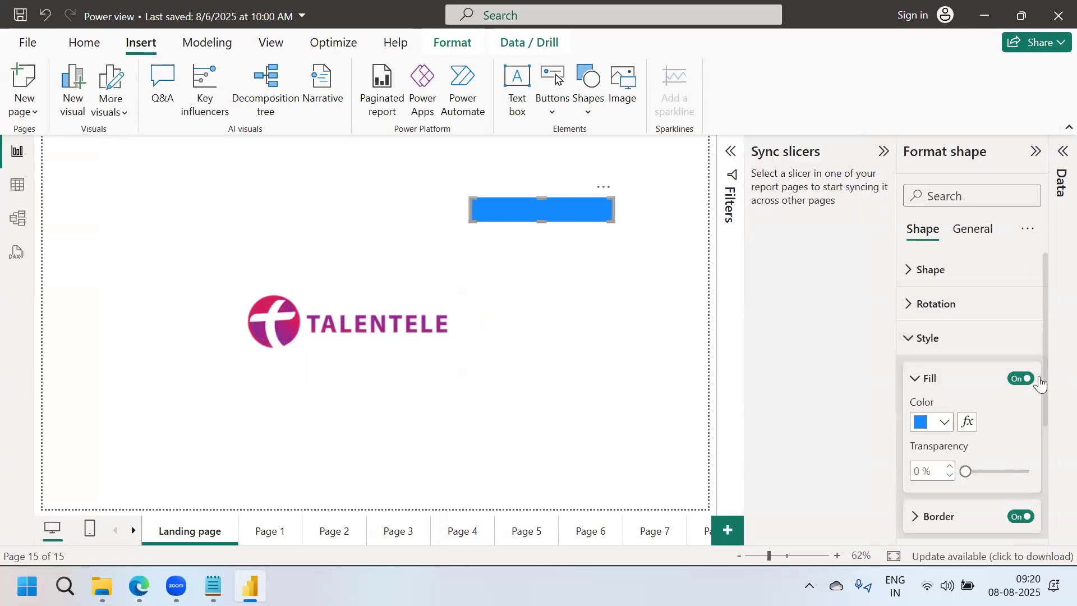
pyautogui.moveTo(1043, 398); pyautogui.dragTo(1045, 485)
pyautogui.click(1023, 416)
pyautogui.click(919, 417)
pyautogui.click(938, 459)
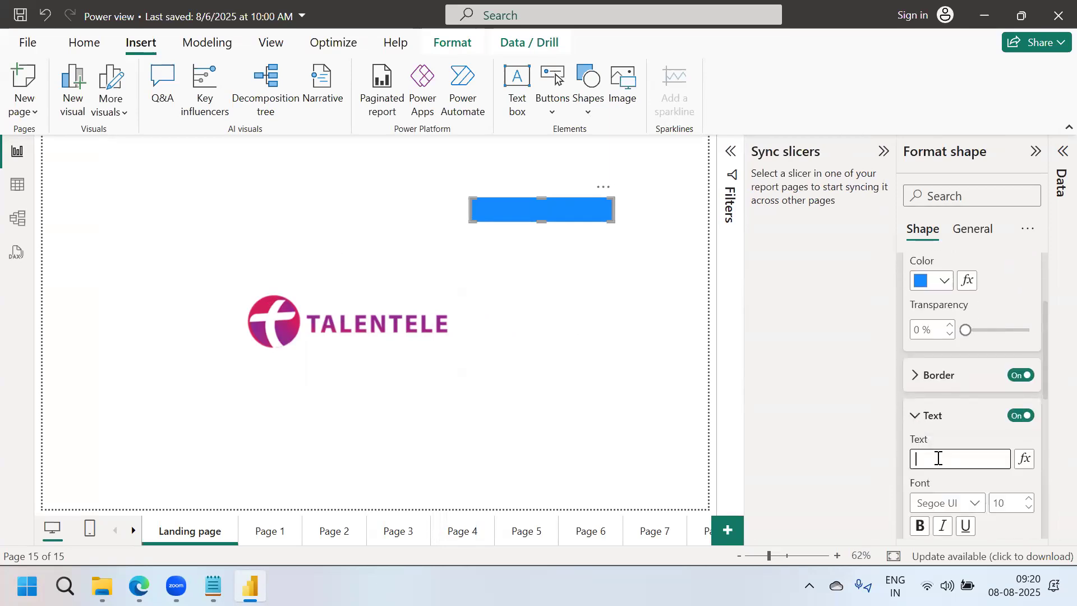
pyautogui.write('Sales Report')
pyautogui.click(925, 287)
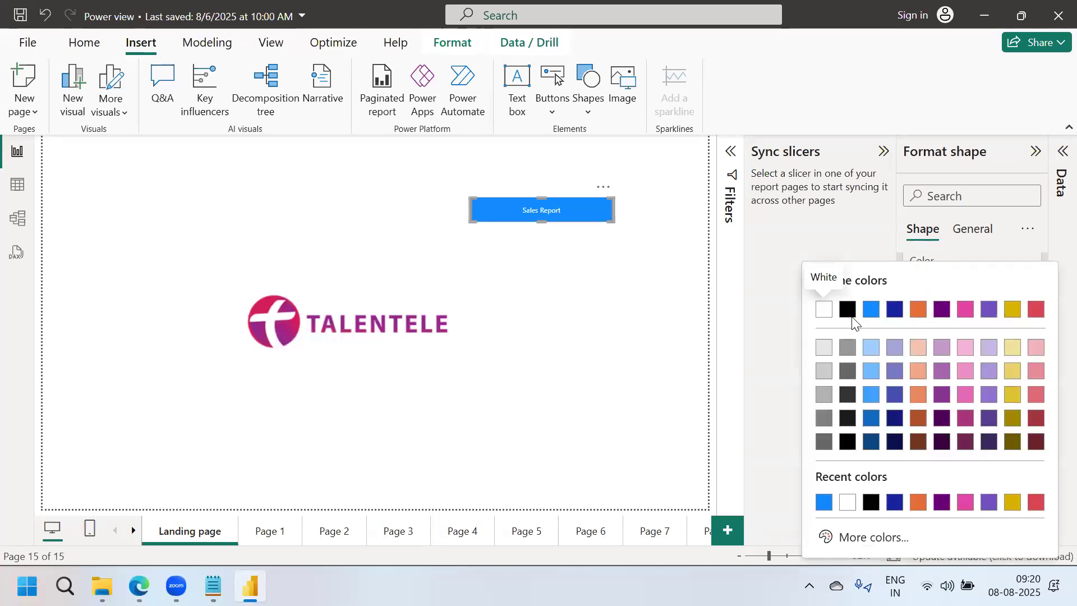
pyautogui.click(871, 309)
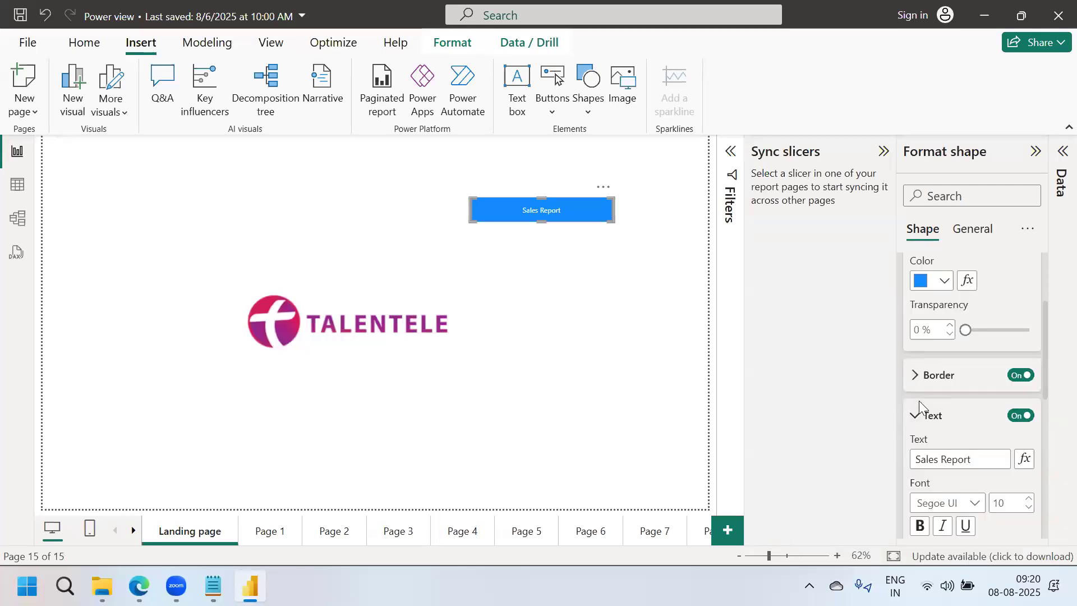
# Make the "Sales Report" label bold and set its font to Segoe UI Bold.
pyautogui.click(920, 526)
pyautogui.click(972, 504)
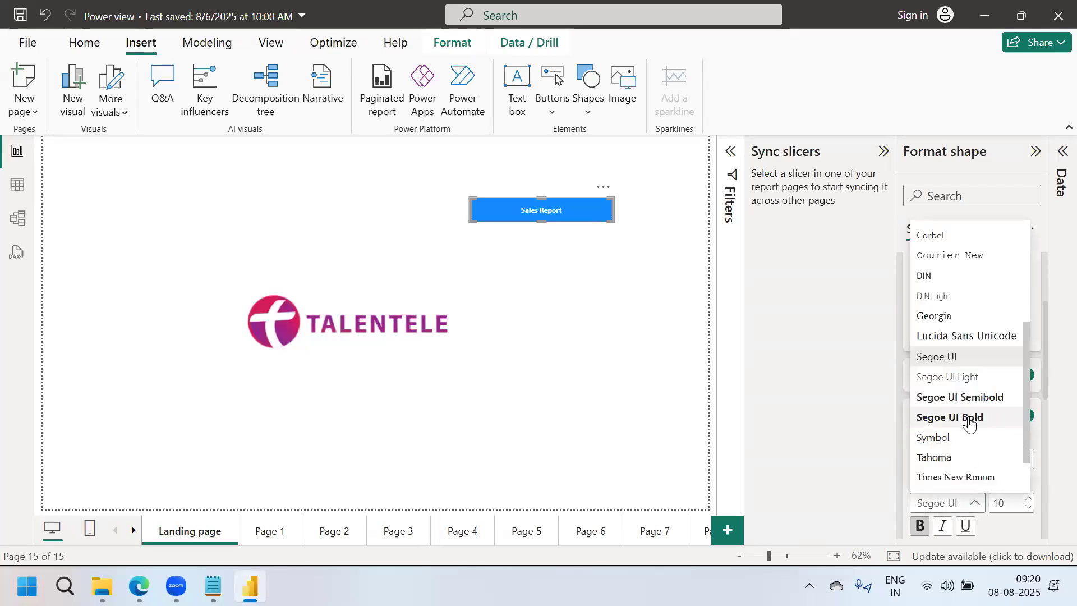
pyautogui.click(954, 417)
# Set the fill transparency of the Sales Report shape to 100 %.
pyautogui.scroll(3, 1046, 337)
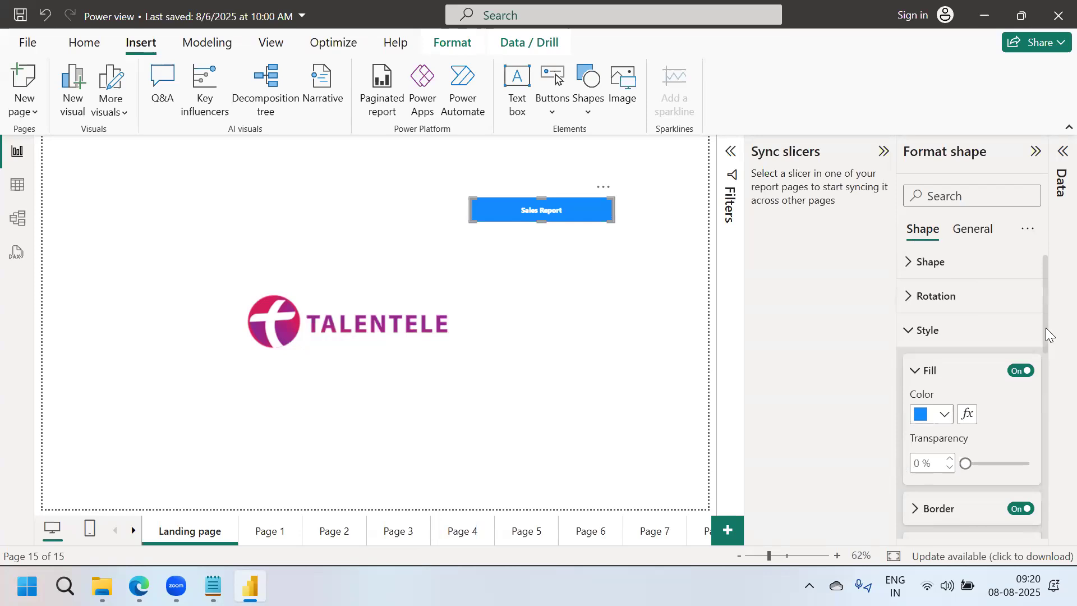
pyautogui.scroll(-2, 1047, 359)
pyautogui.scroll(-3, 1051, 398)
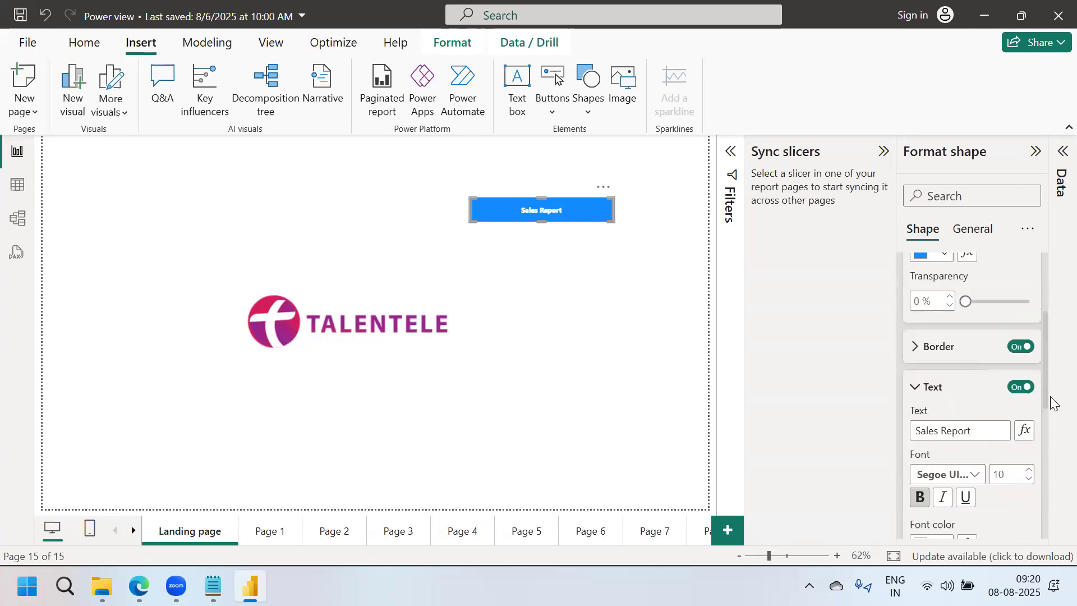
pyautogui.scroll(3, 1051, 361)
pyautogui.moveTo(966, 396); pyautogui.dragTo(1042, 398)
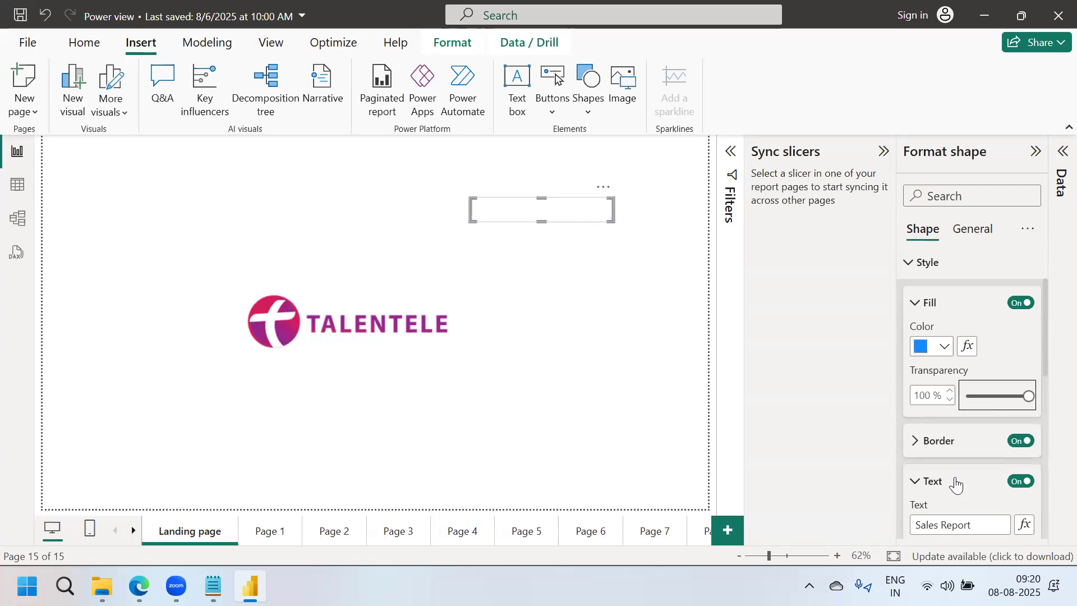
# Colour the "Sales Report" label dark blue and underline it.
pyautogui.scroll(-5, 1046, 367)
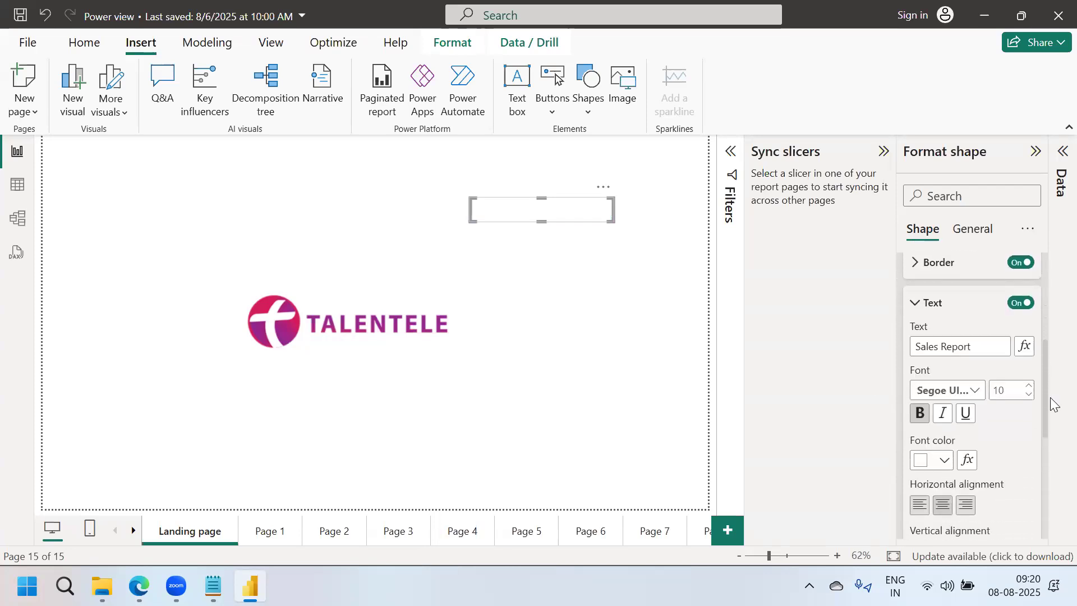
pyautogui.click(926, 461)
pyautogui.click(877, 387)
pyautogui.click(912, 464)
pyautogui.click(895, 387)
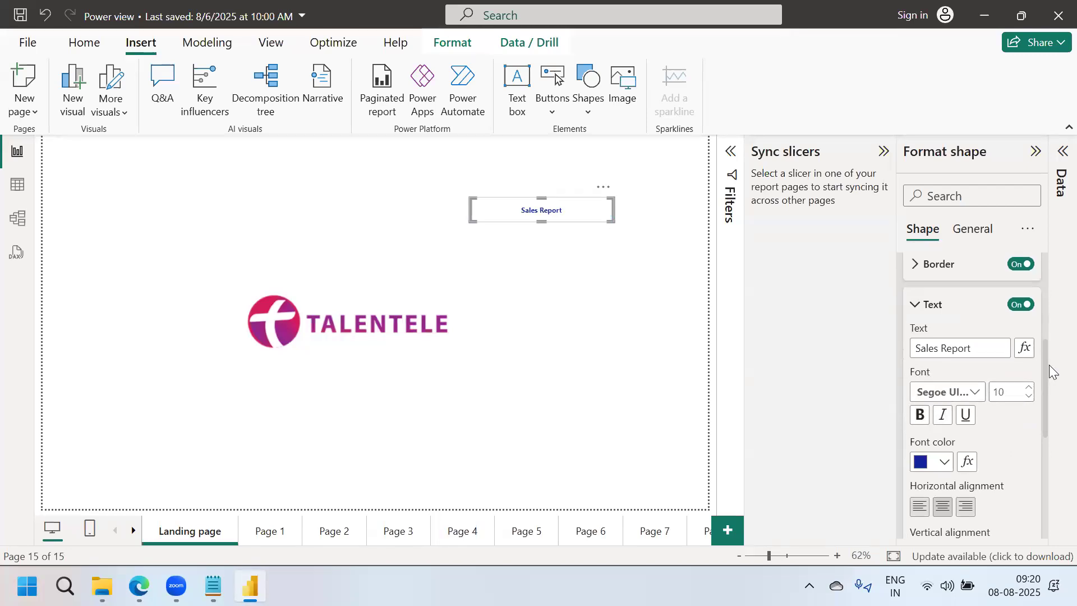
pyautogui.click(966, 414)
pyautogui.click(606, 336)
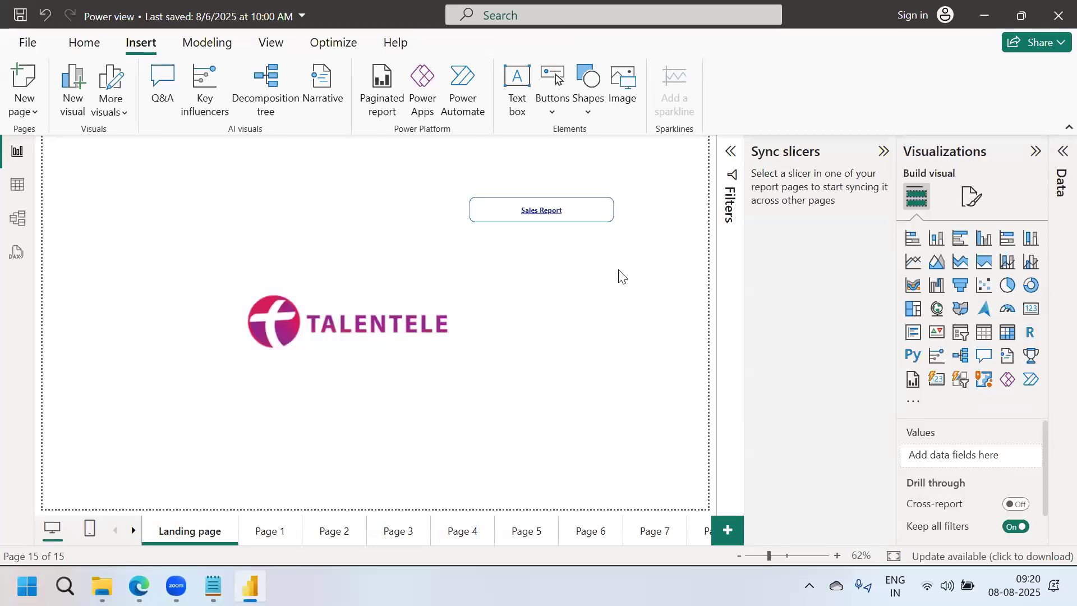
# Duplicate the Sales Report shape and place the copy below it, to the right of the logo.
pyautogui.click(590, 221)
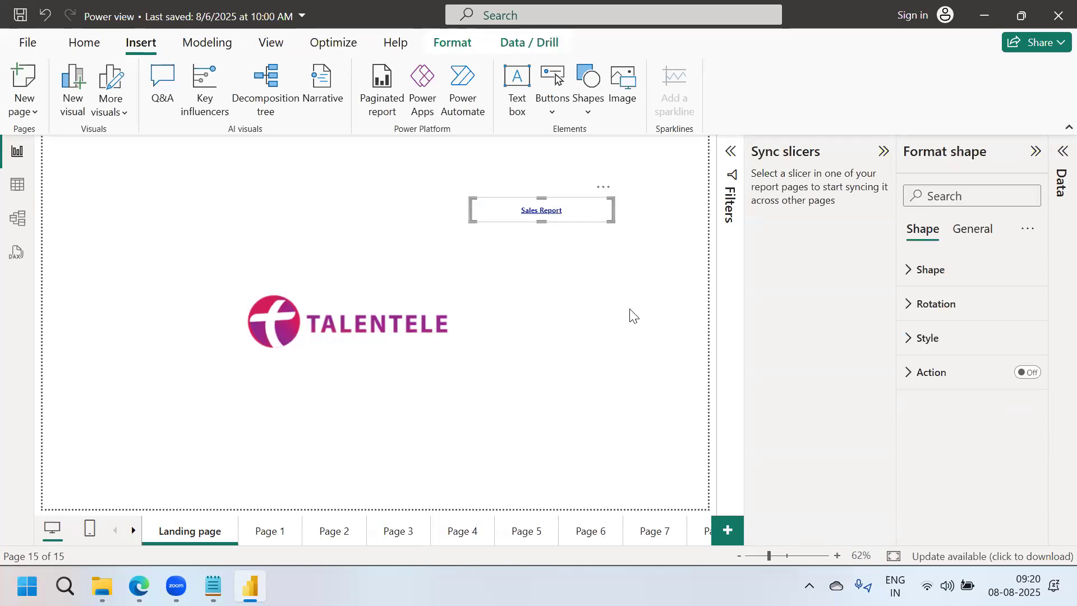
pyautogui.hotkey('ctrl', 'v')
pyautogui.moveTo(610, 213); pyautogui.dragTo(654, 308)
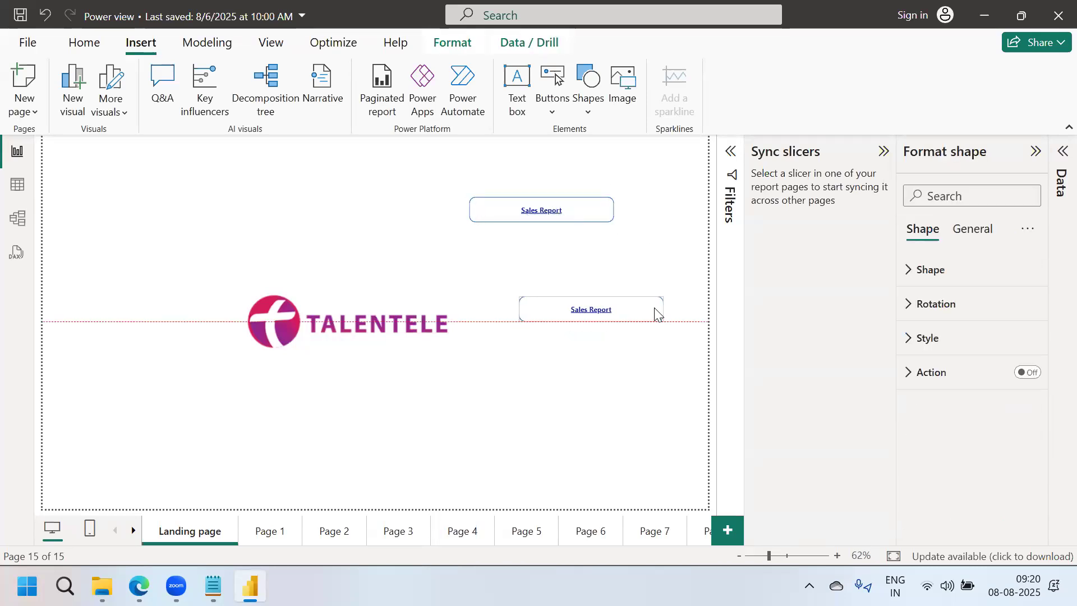
# Turn off the copied shape's border and change its text to "Profit Report".
pyautogui.click(895, 332)
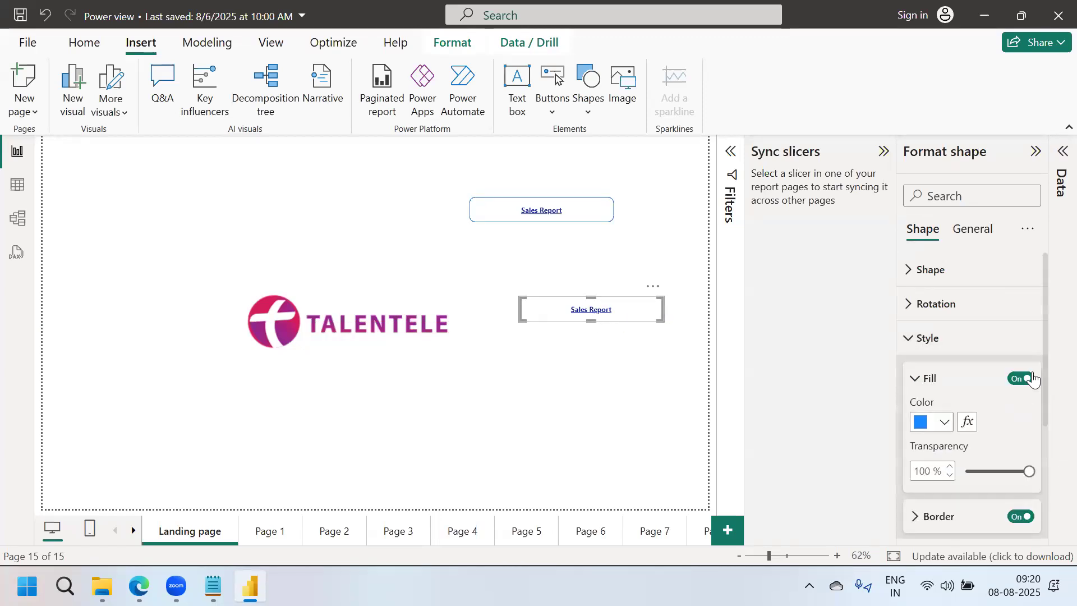
pyautogui.scroll(-3, 1048, 426)
pyautogui.click(1018, 398)
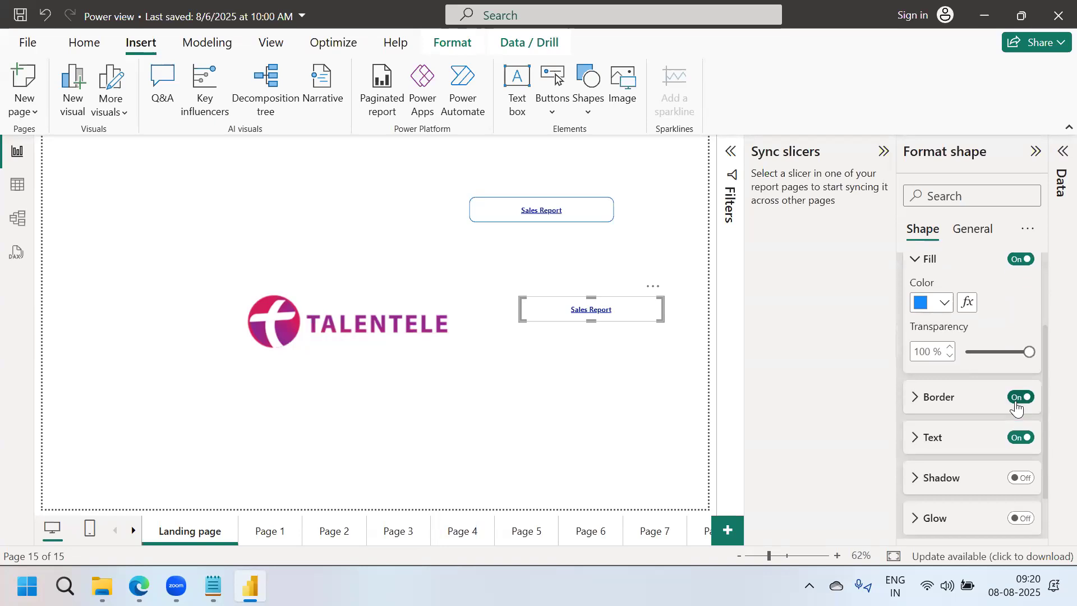
pyautogui.click(929, 438)
pyautogui.click(937, 482)
pyautogui.press('BackSpace')
pyautogui.press('BackSpace')
pyautogui.press('BackSpace')
pyautogui.press('BackSpace')
pyautogui.press('BackSpace')
pyautogui.write('Profit Report')
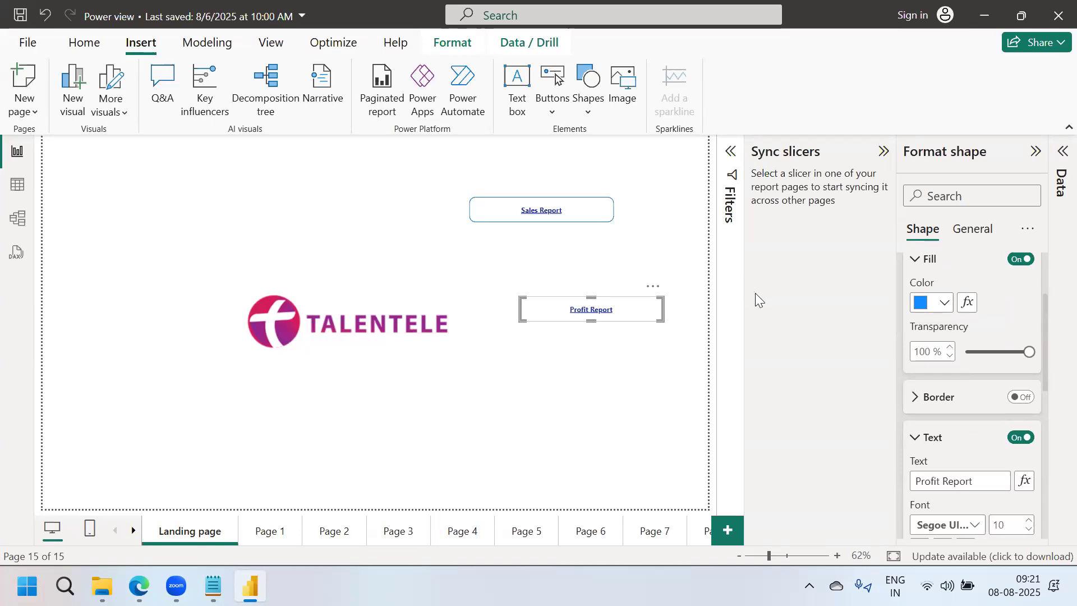
# Turn off the border of the Sales Report shape.
pyautogui.click(606, 216)
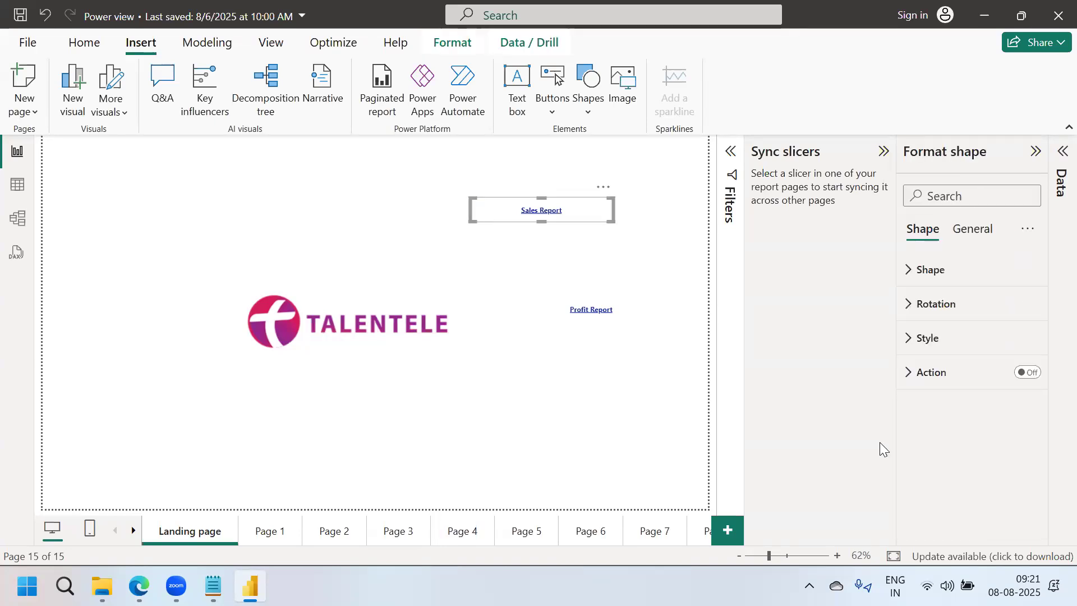
pyautogui.click(924, 339)
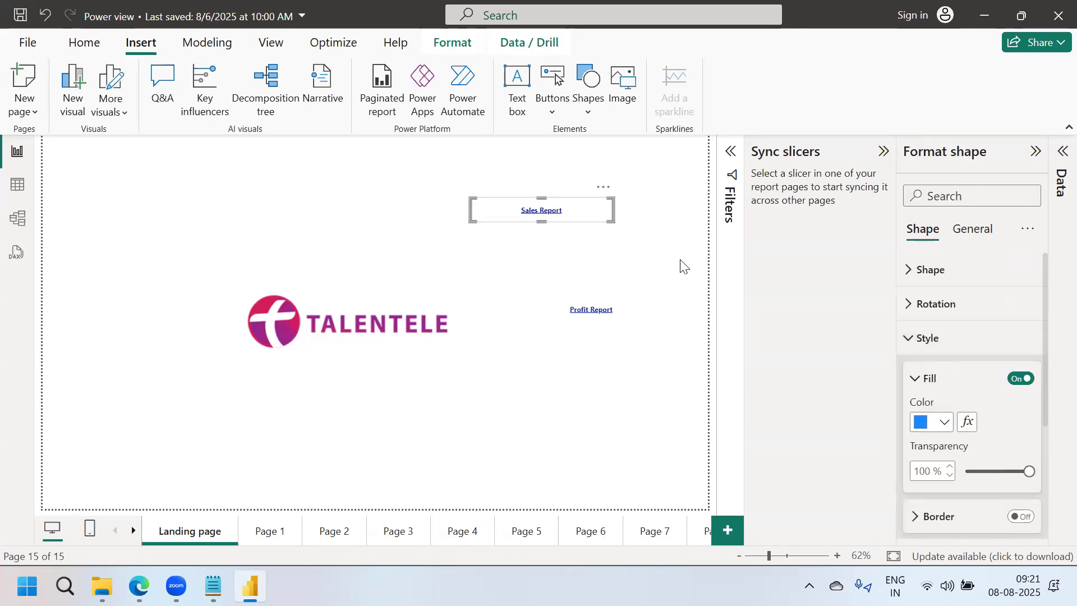
pyautogui.click(628, 173)
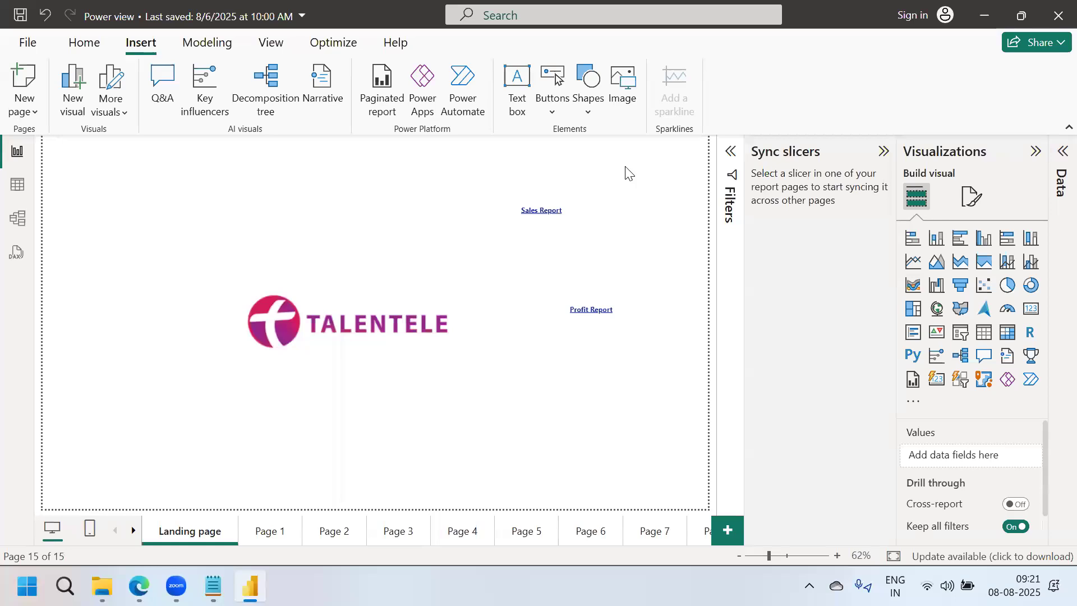
# Turn on the Sales Report shape's action as Page navigation with SalesPage as the destination.
pyautogui.click(550, 218)
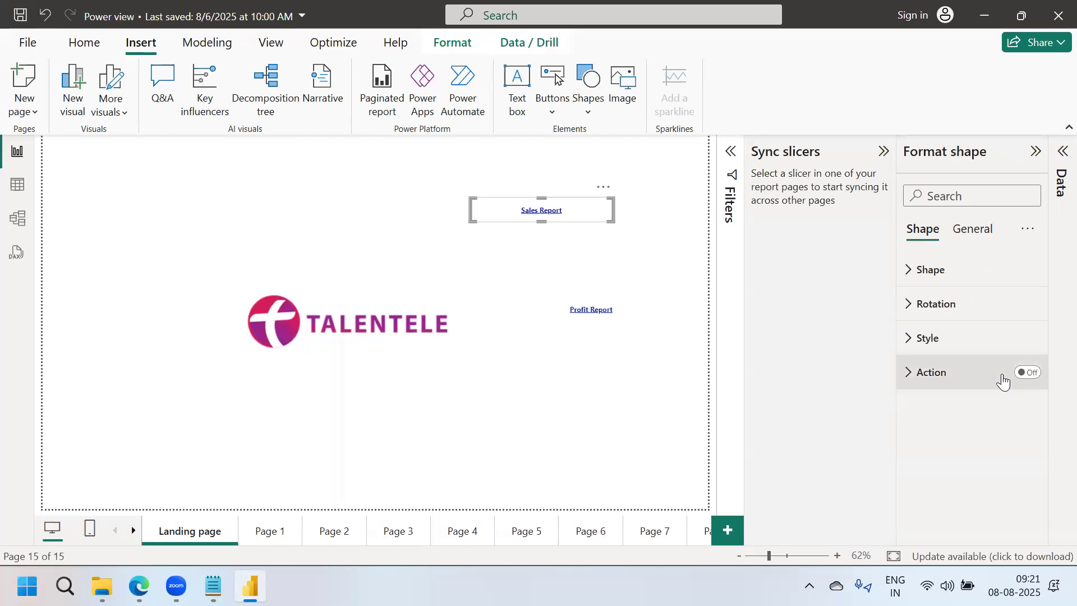
pyautogui.click(922, 372)
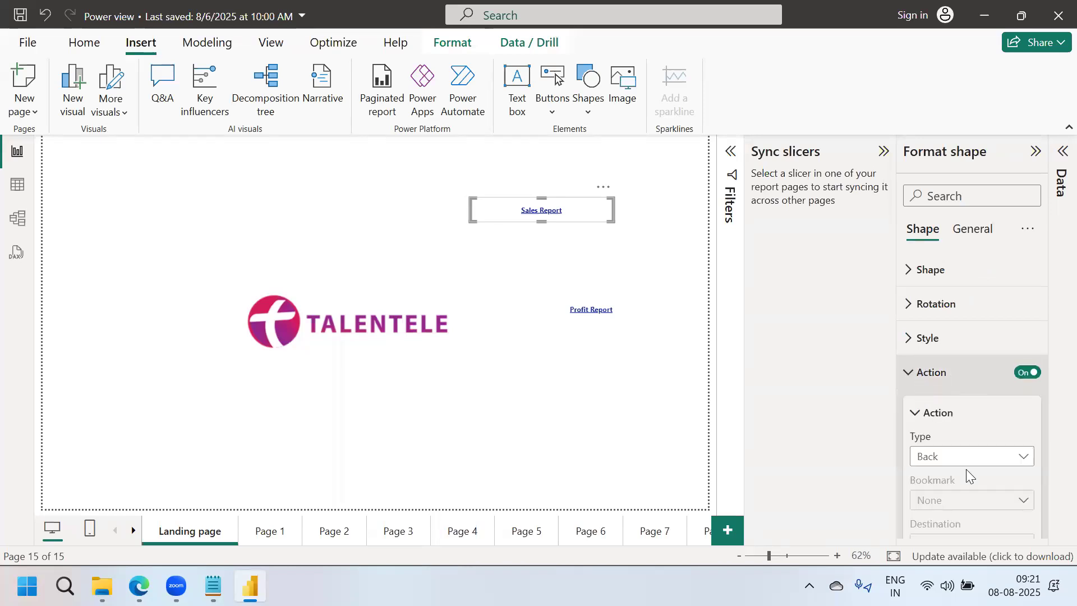
pyautogui.click(982, 458)
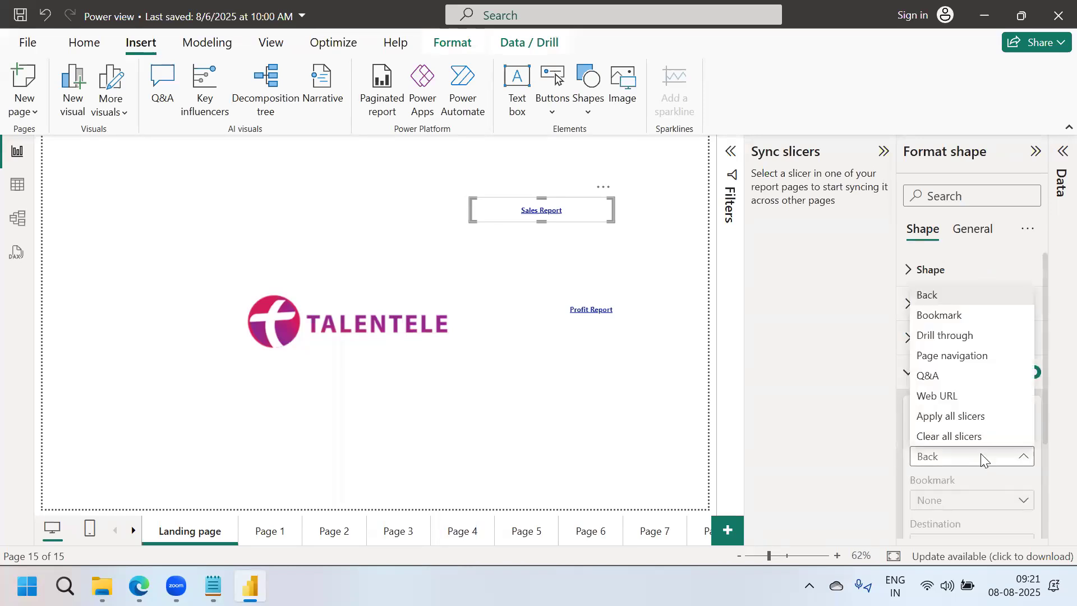
pyautogui.click(953, 355)
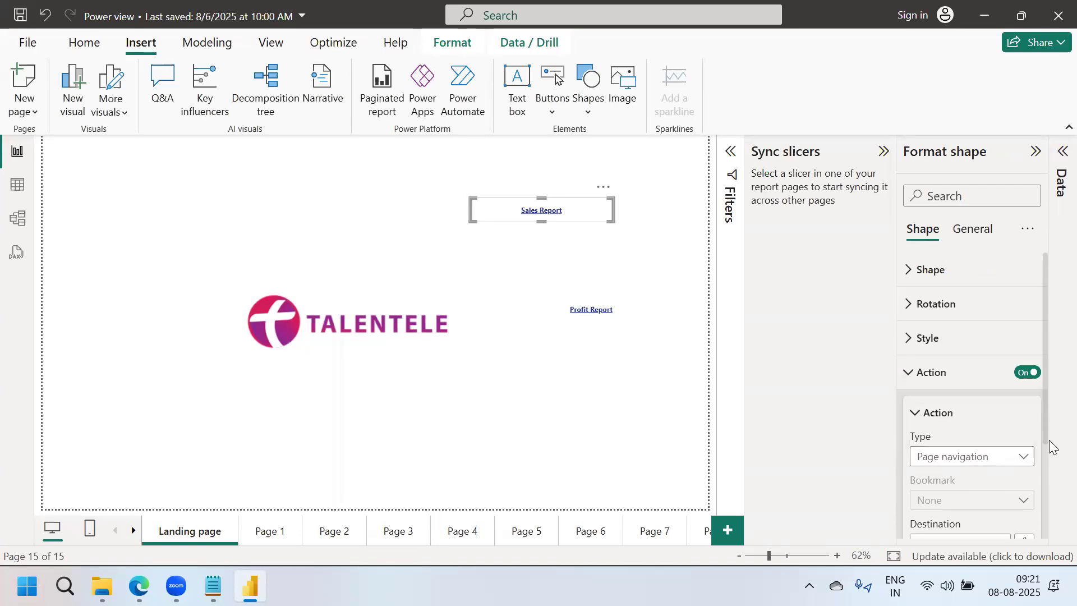
pyautogui.scroll(-2, 1032, 459)
pyautogui.click(1004, 480)
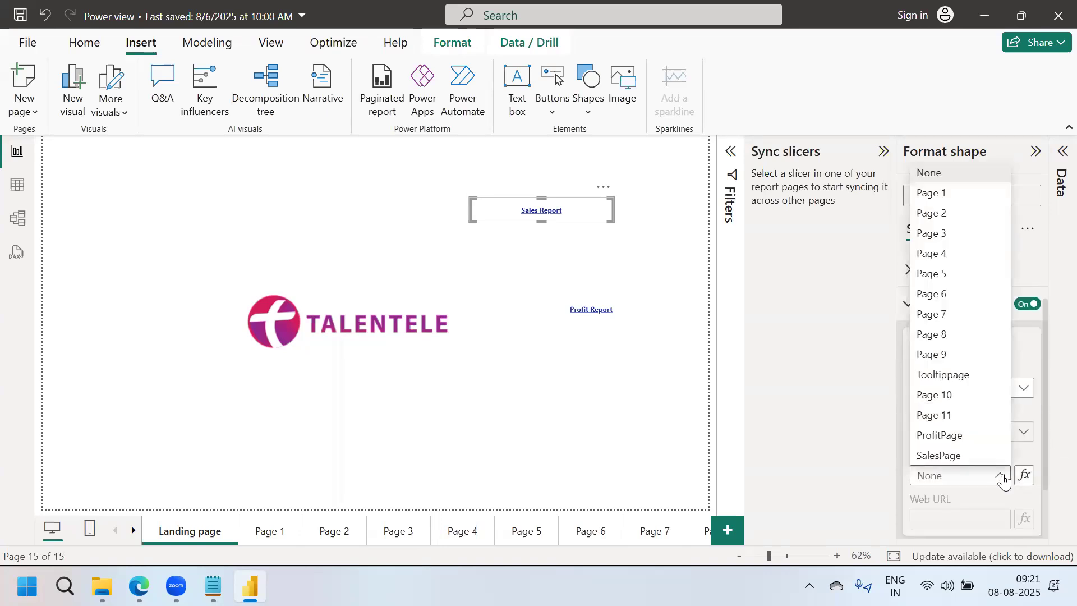
pyautogui.click(941, 454)
# Turn on the Profit Report shape's action as Page navigation with ProfitPage as the destination.
pyautogui.click(607, 316)
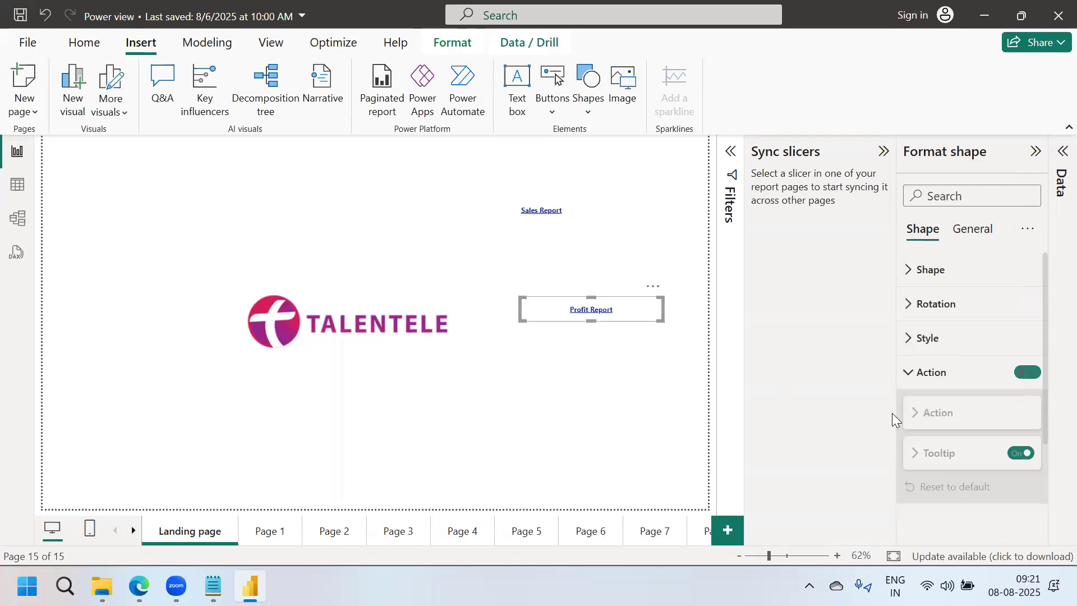
pyautogui.click(1030, 373)
pyautogui.click(1030, 374)
pyautogui.click(983, 457)
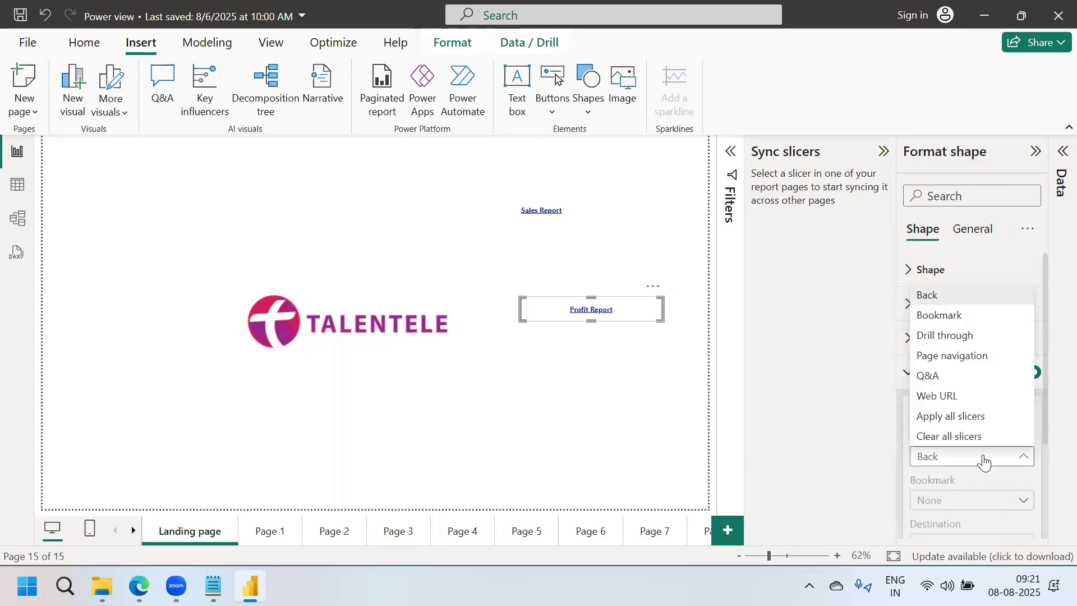
pyautogui.click(951, 356)
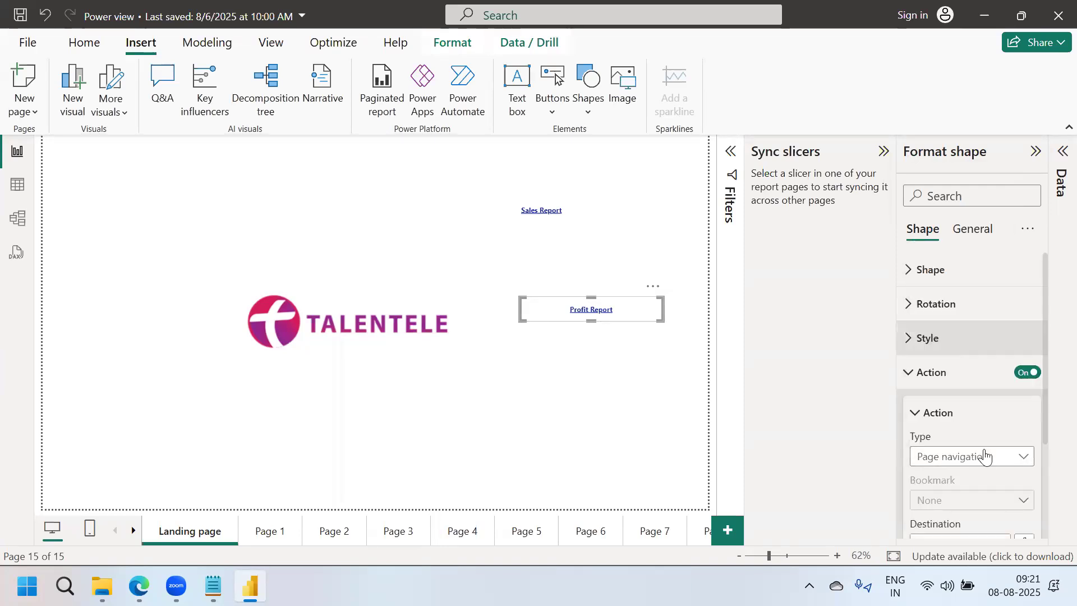
pyautogui.scroll(-2, 1051, 466)
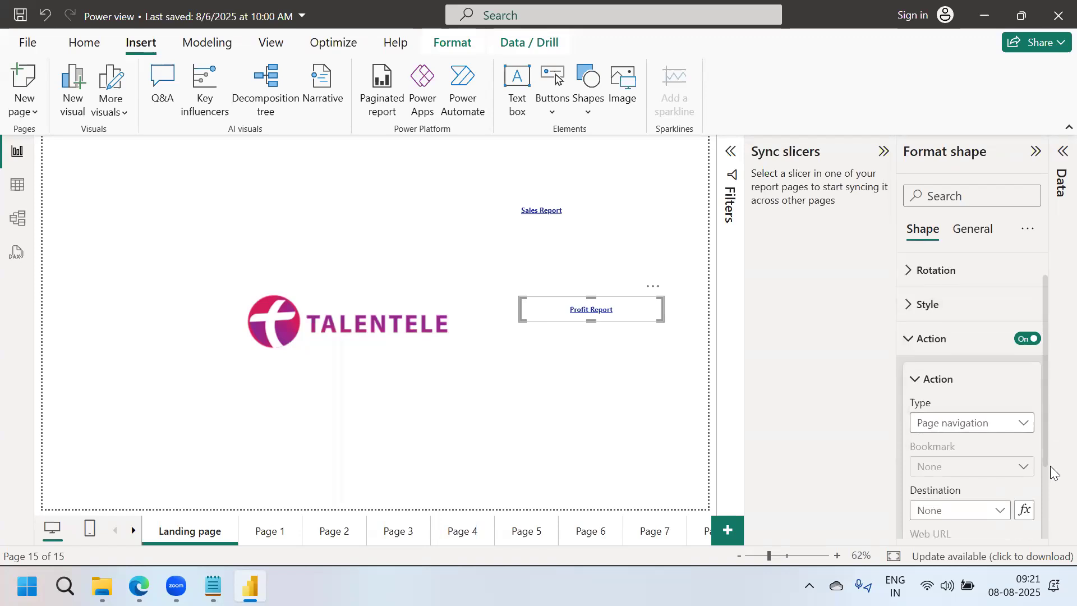
pyautogui.click(992, 489)
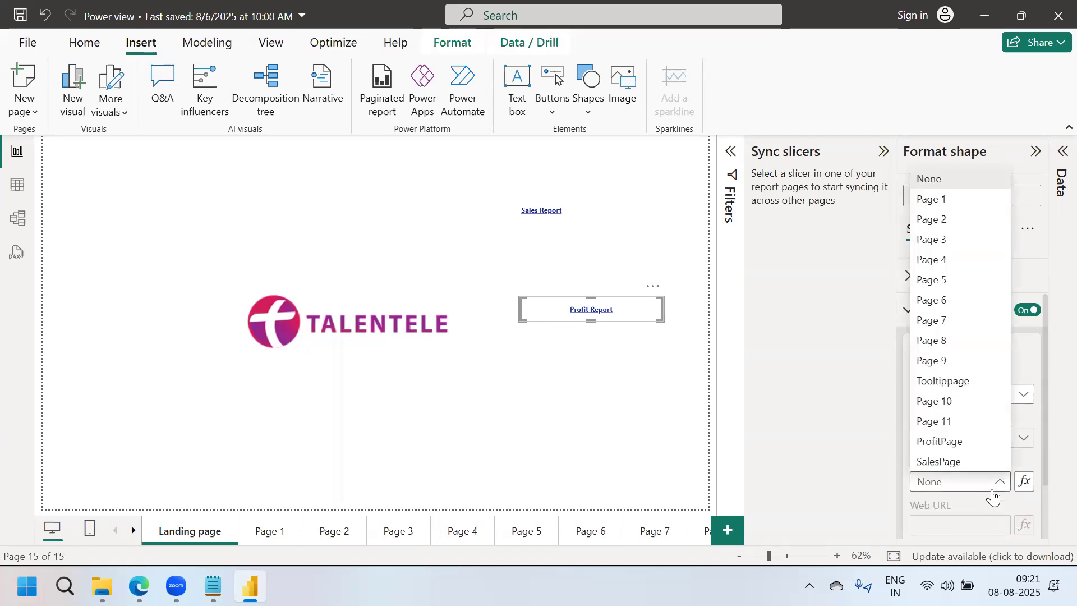
pyautogui.click(932, 445)
pyautogui.click(665, 409)
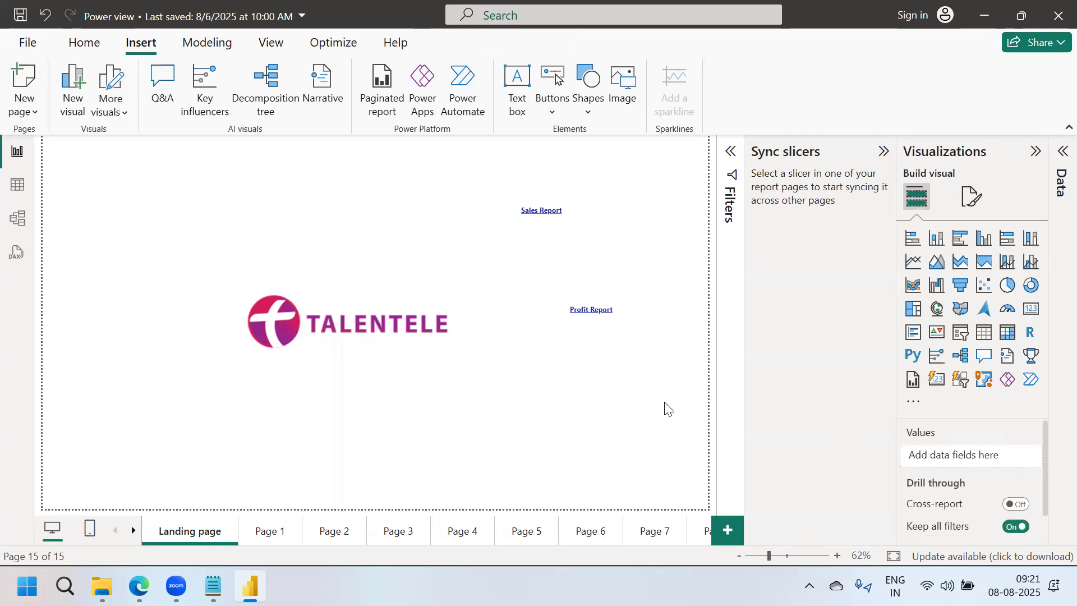
# Follow the Sales Report link to the sales page and insert a Back button there.
pyautogui.keyDown('ctrl'); pyautogui.click(547, 218); pyautogui.keyUp('ctrl')
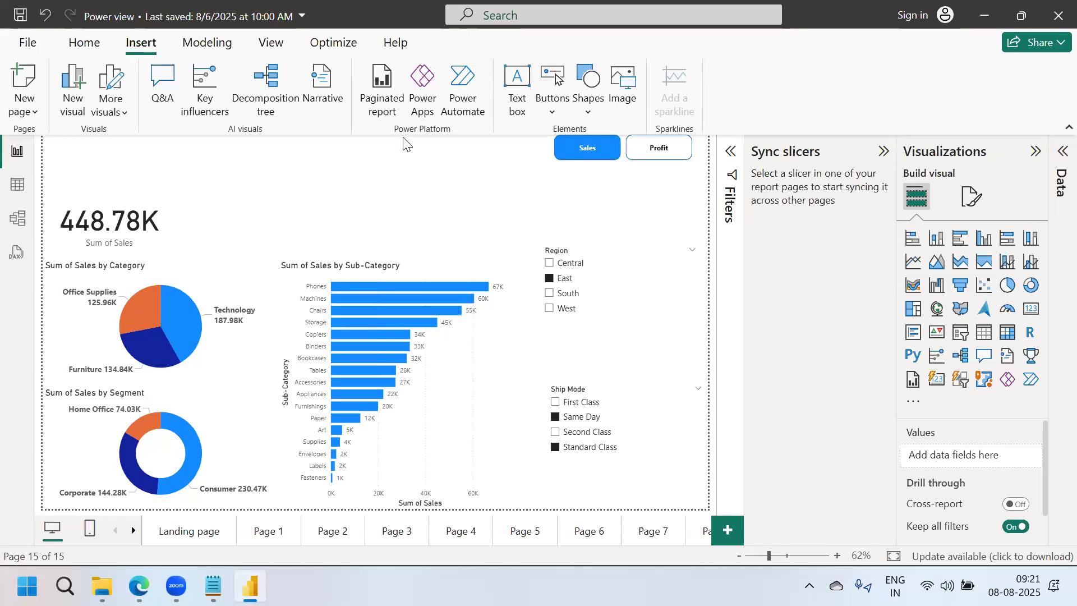
pyautogui.click(552, 112)
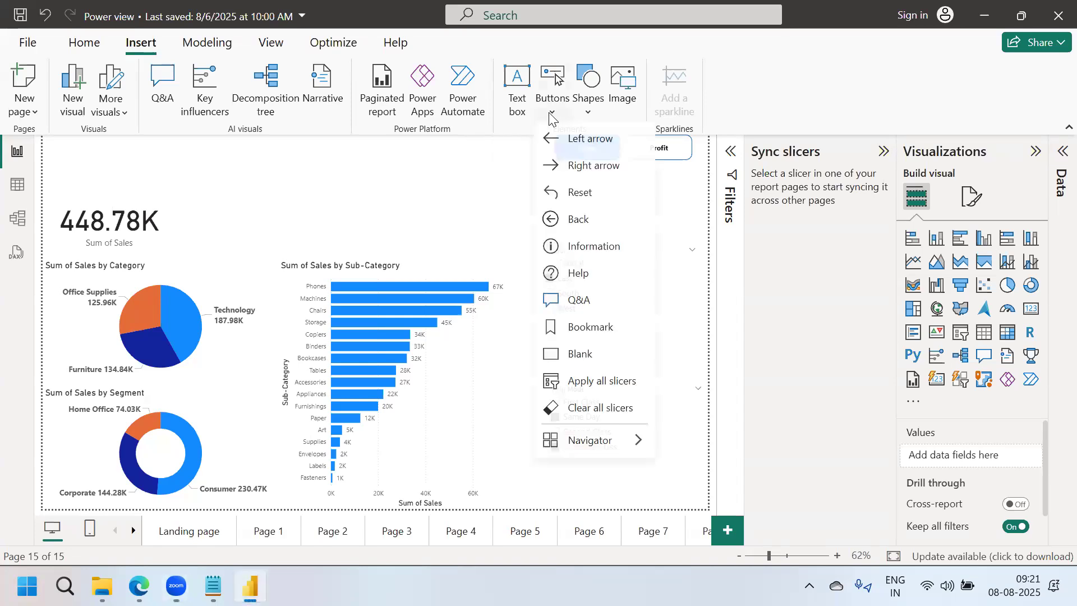
pyautogui.click(570, 216)
pyautogui.click(391, 187)
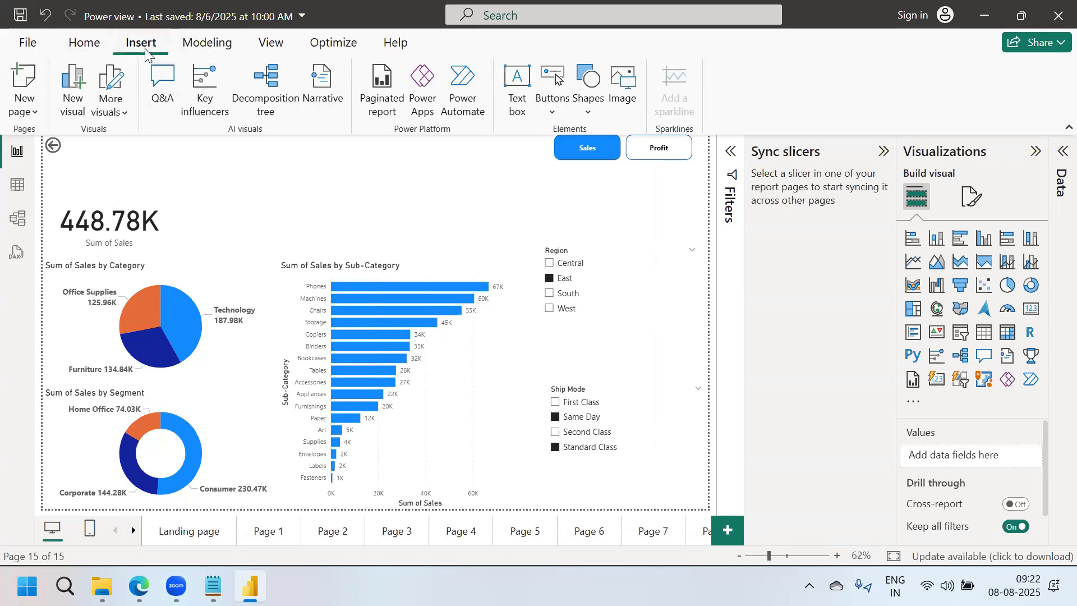
# Insert the image home-logo-building-vectors from the Desktop, shrink it to icon size, and place it just below the Profit button.
pyautogui.click(616, 108)
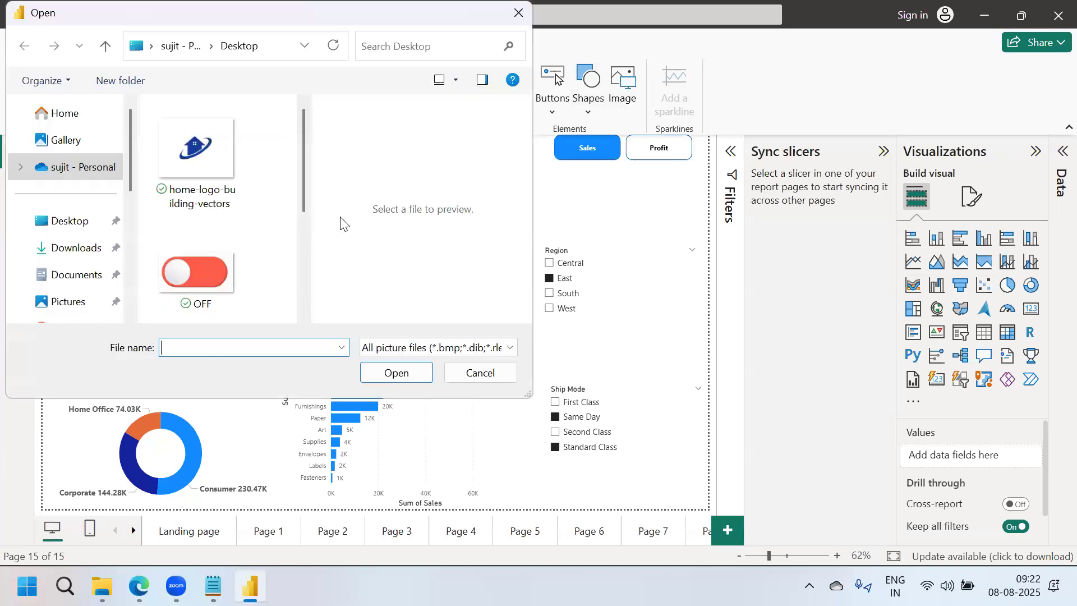
pyautogui.click(185, 169)
pyautogui.click(407, 372)
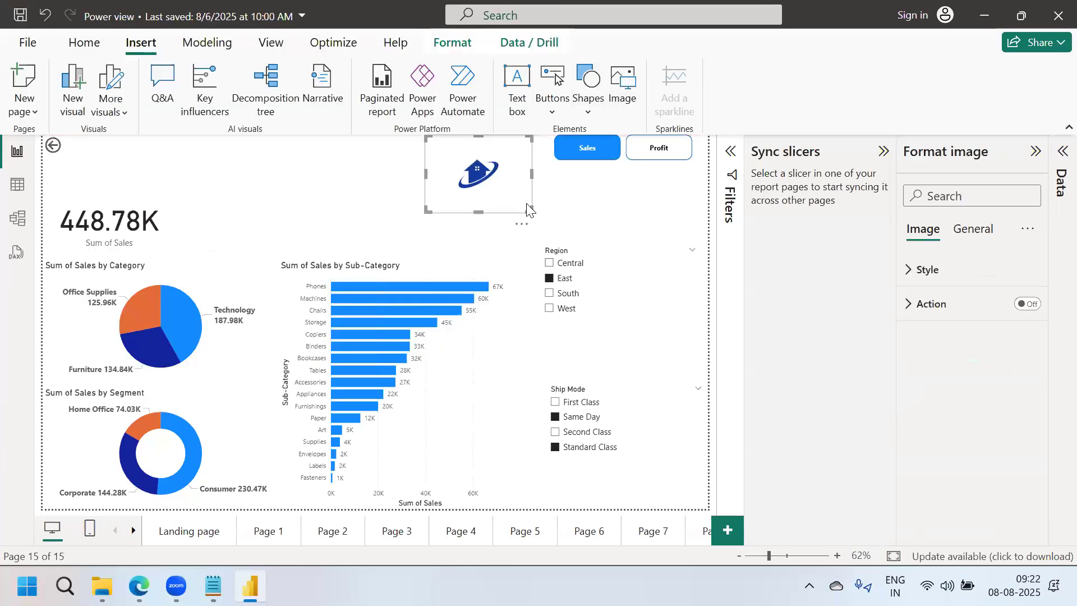
pyautogui.moveTo(531, 211); pyautogui.dragTo(709, 180)
pyautogui.click(471, 178)
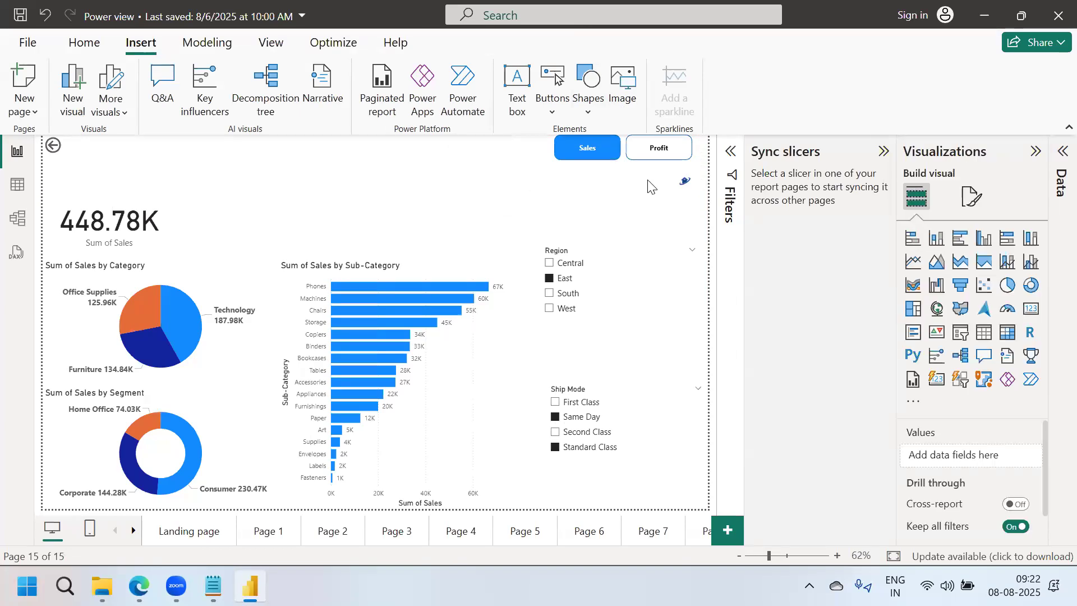
# Turn on the home icon's action on the sales page as Page navigation with Landing page as the destination.
pyautogui.click(685, 181)
pyautogui.click(1036, 308)
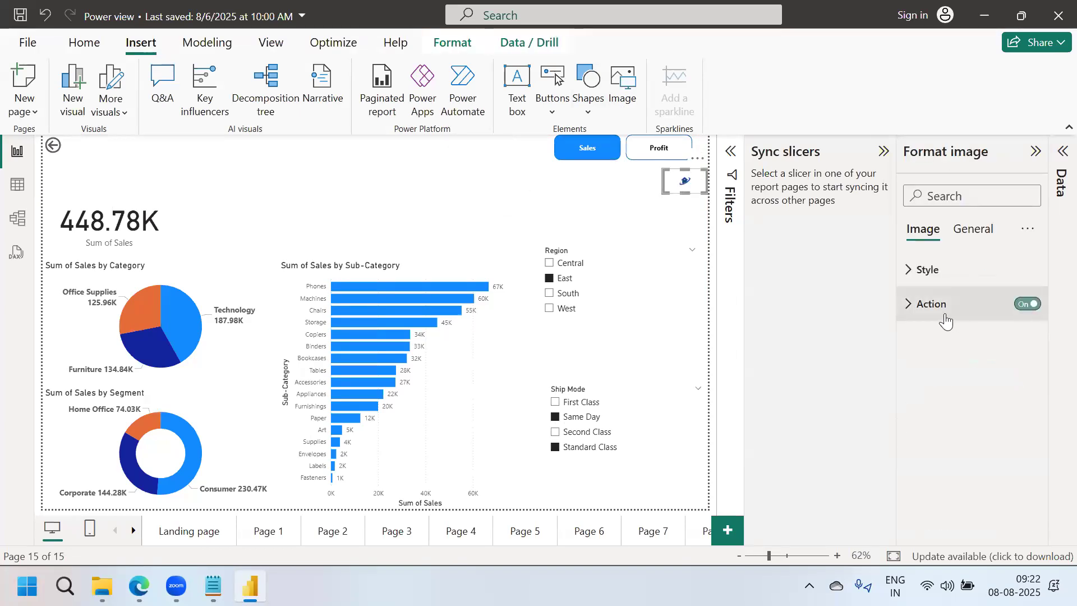
pyautogui.click(920, 308)
pyautogui.click(973, 391)
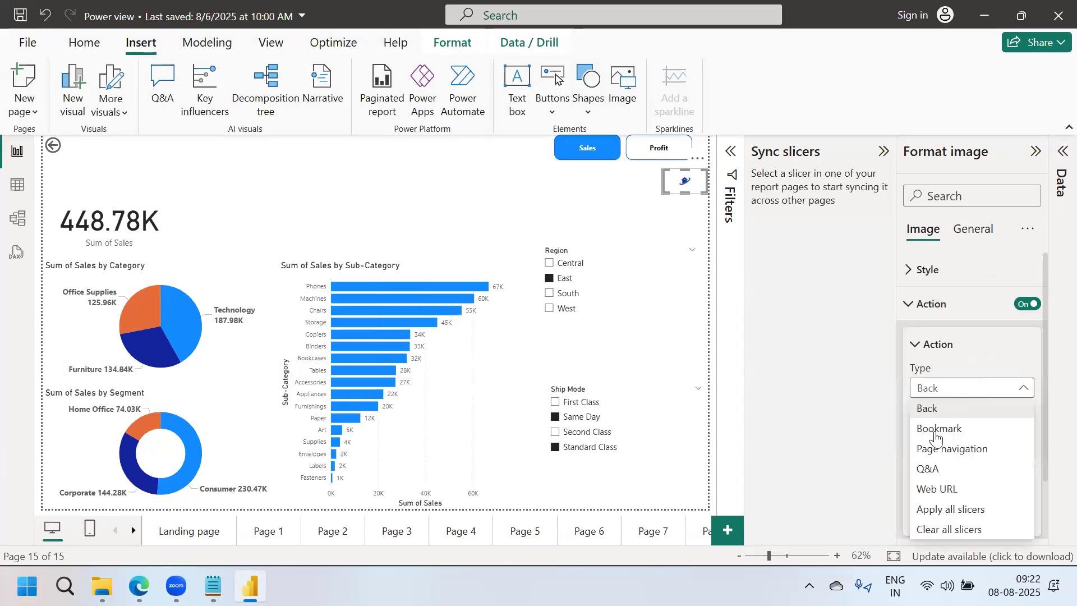
pyautogui.click(948, 448)
pyautogui.click(932, 476)
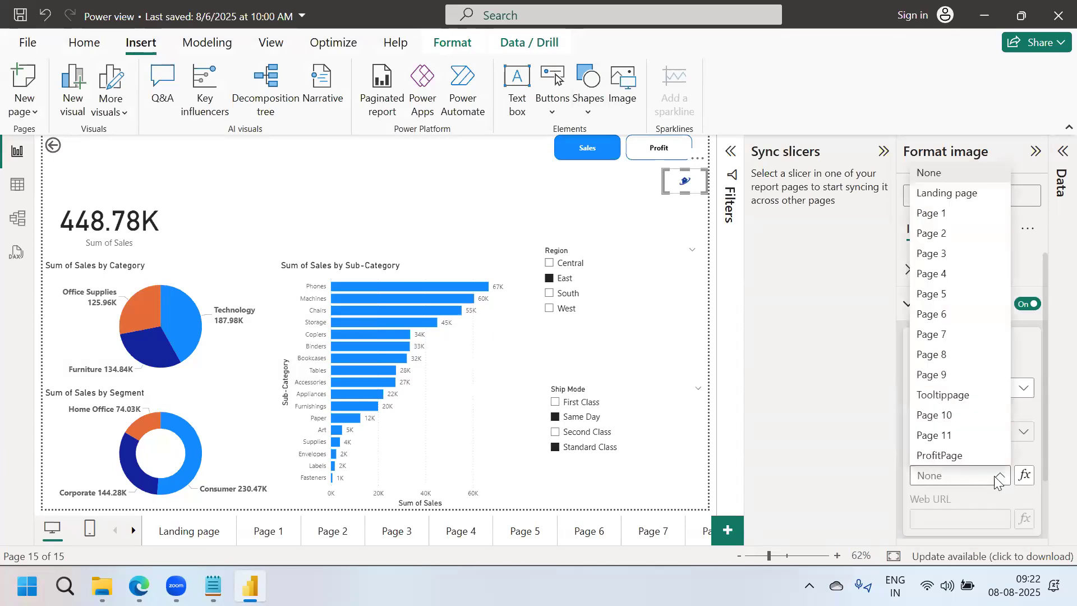
pyautogui.click(936, 196)
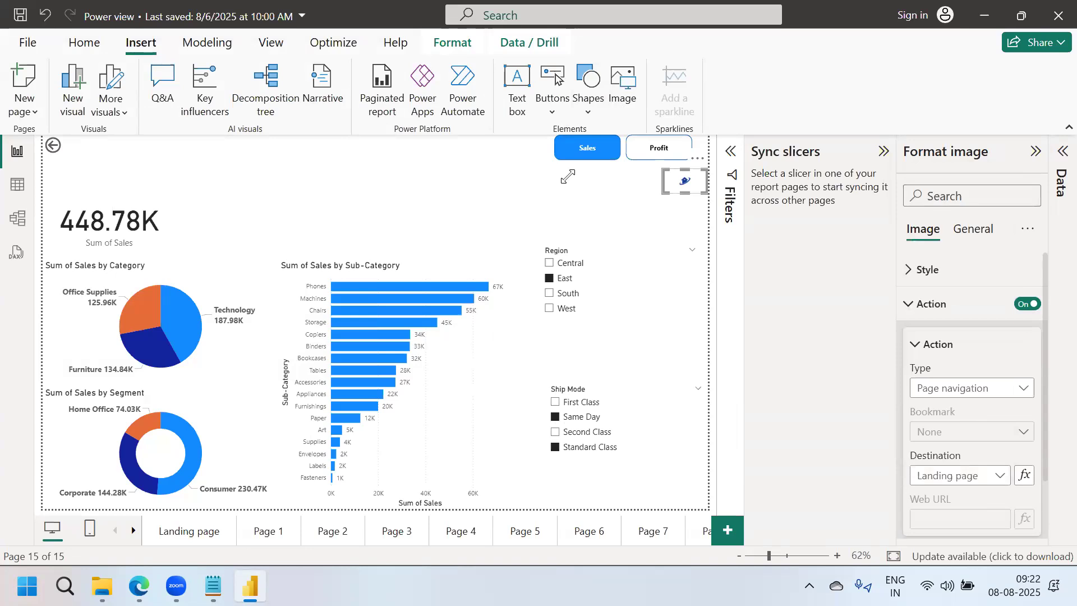
# Copy the home icon from SalesPage and paste it onto ProfitPage.
pyautogui.click(671, 195)
pyautogui.click(683, 181)
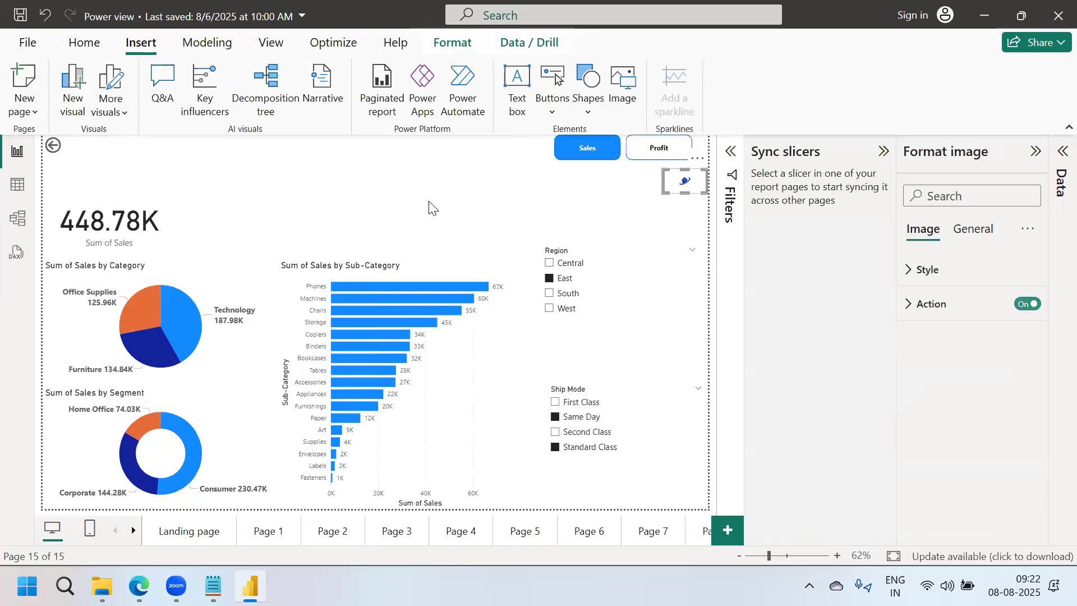
pyautogui.click(133, 530)
pyautogui.click(133, 530)
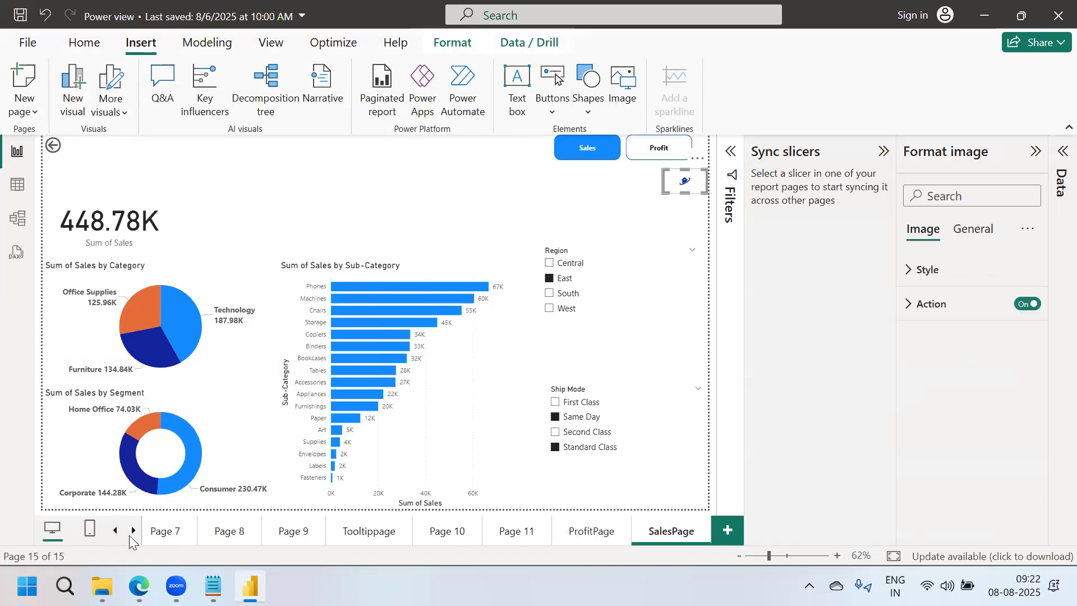
pyautogui.click(592, 532)
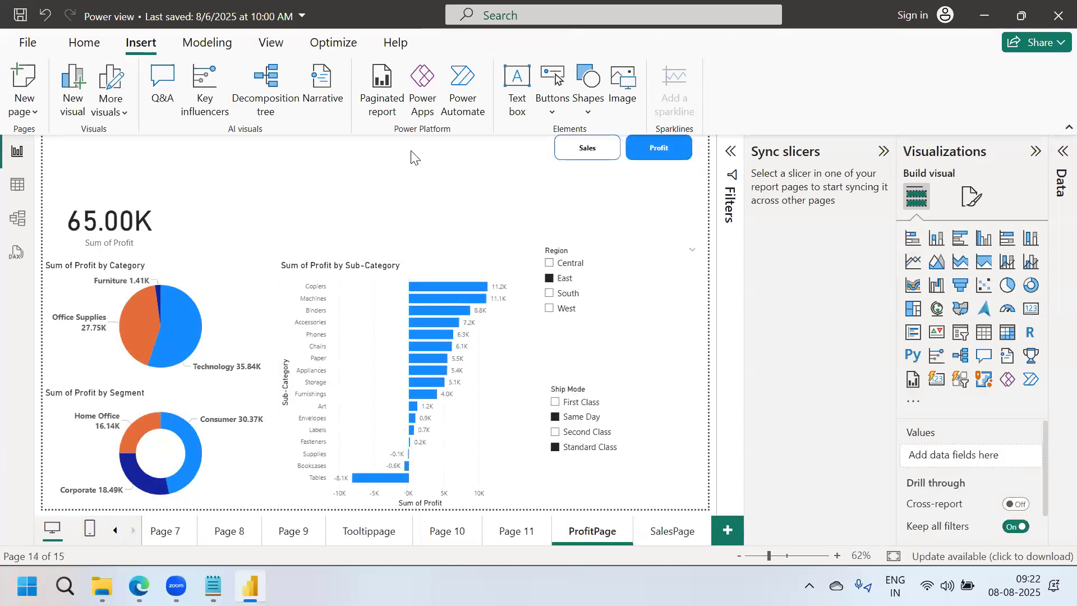
pyautogui.hotkey('ctrl', 'v')
pyautogui.click(505, 164)
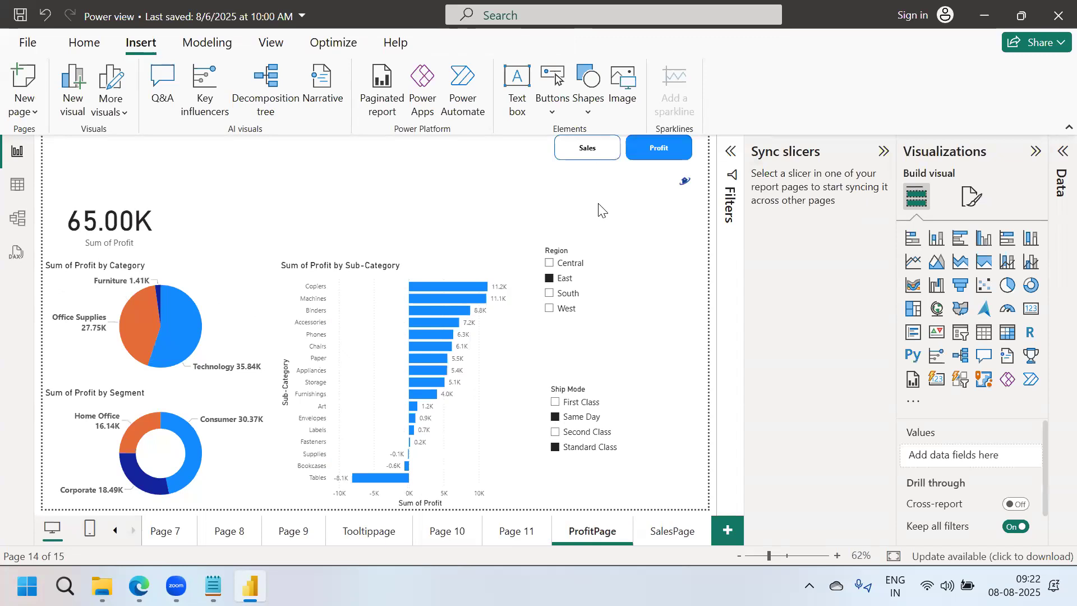
# Test the navigation between the landing page and both report pages using the home icons, the report links and the Back button.
pyautogui.keyDown('ctrl'); pyautogui.click(686, 187); pyautogui.keyUp('ctrl')
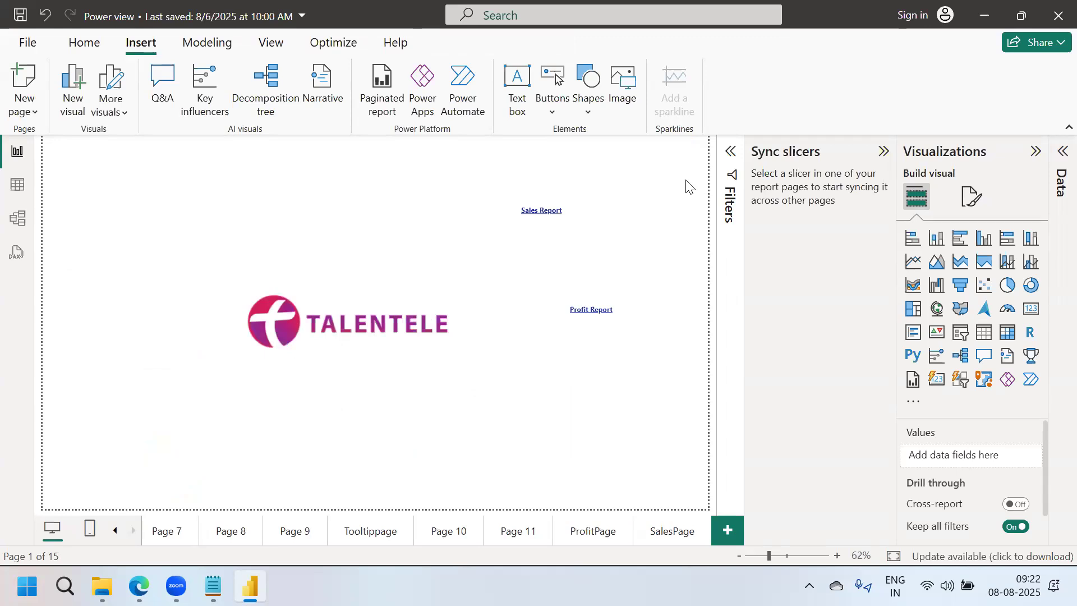
pyautogui.keyDown('ctrl'); pyautogui.click(593, 312); pyautogui.keyUp('ctrl')
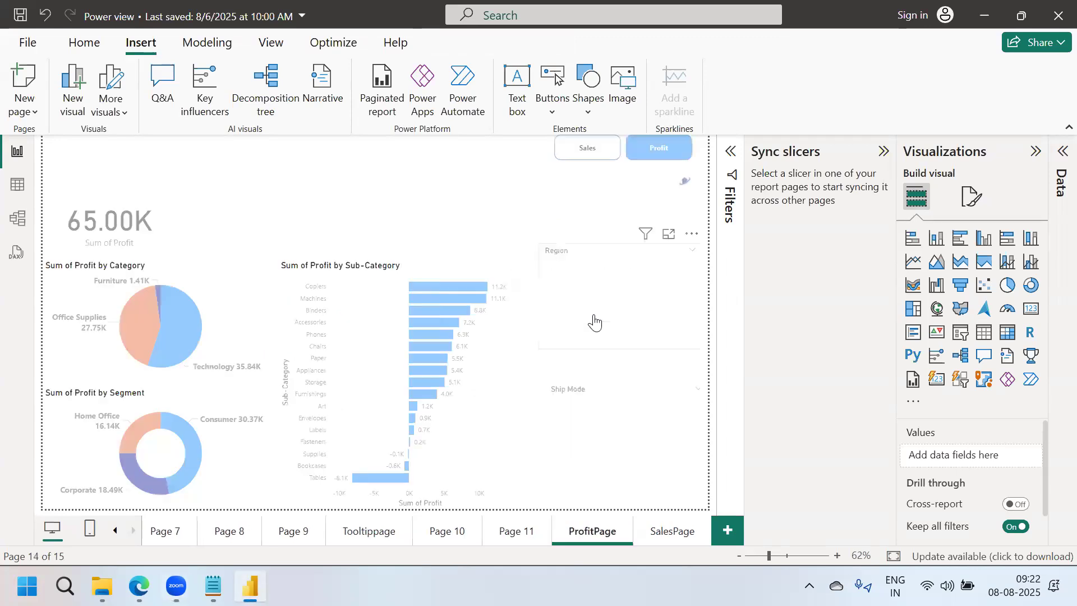
pyautogui.keyDown('ctrl'); pyautogui.click(684, 186); pyautogui.keyUp('ctrl')
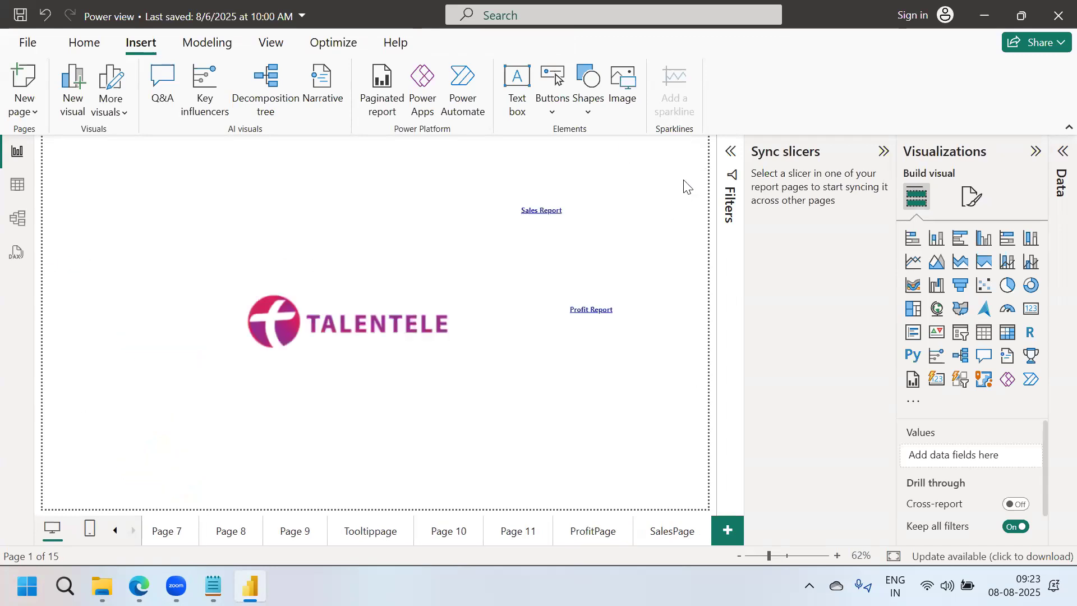
pyautogui.keyDown('ctrl'); pyautogui.click(542, 218); pyautogui.keyUp('ctrl')
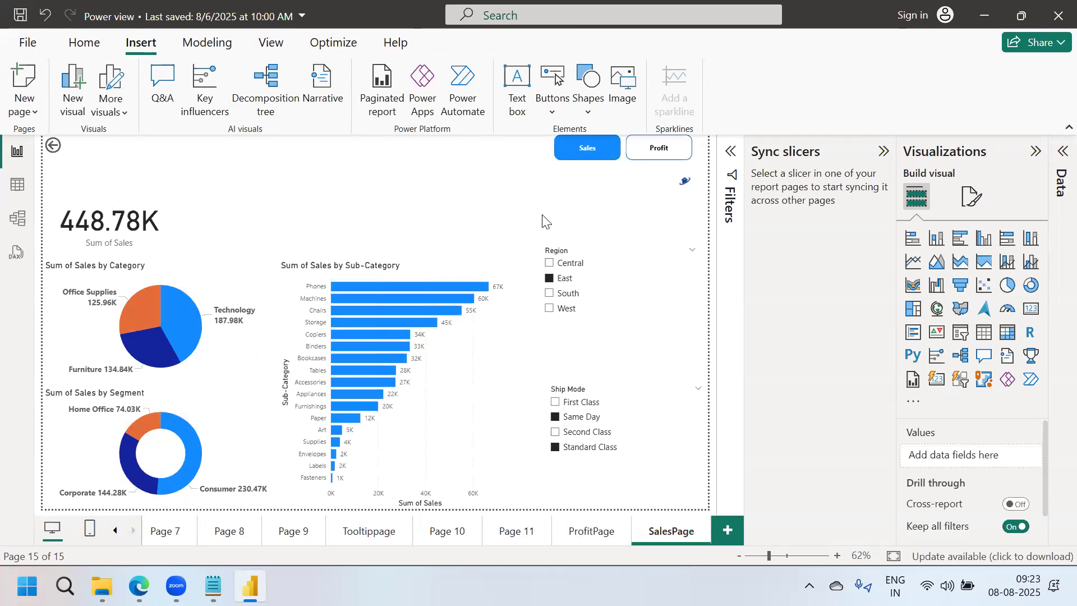
pyautogui.keyDown('ctrl'); pyautogui.click(52, 145); pyautogui.keyUp('ctrl')
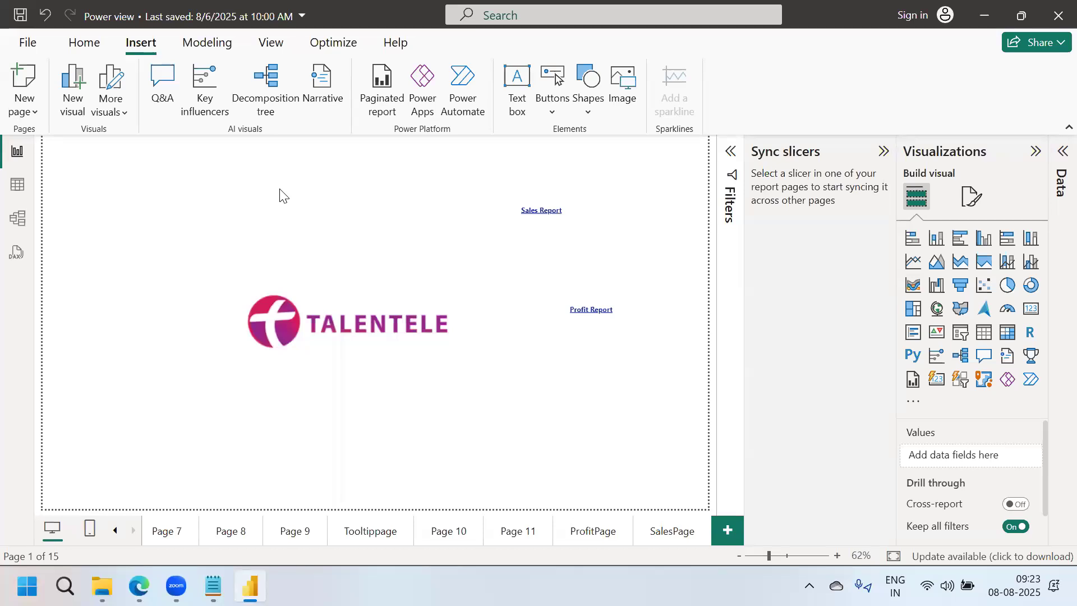
# Switch to June_Running Notes.txt in Notepad and add the heading "Page navigation" below "Bookmarks & Selection", leaving blank lines between them.
pyautogui.click(214, 586)
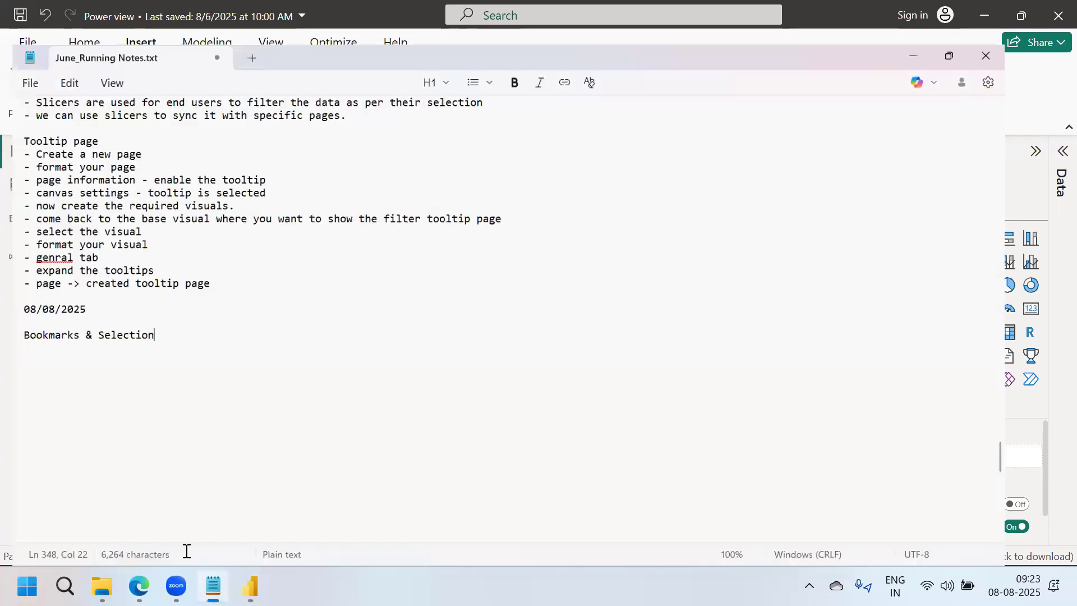
pyautogui.press('Return')
pyautogui.press('Return')
pyautogui.press('Return')
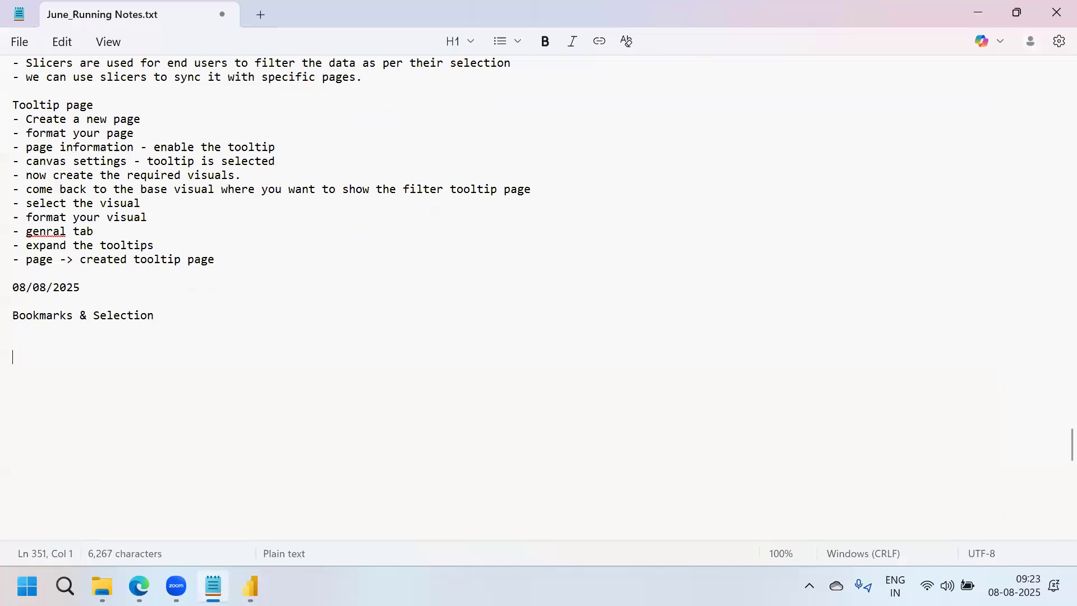
pyautogui.write('Pag')
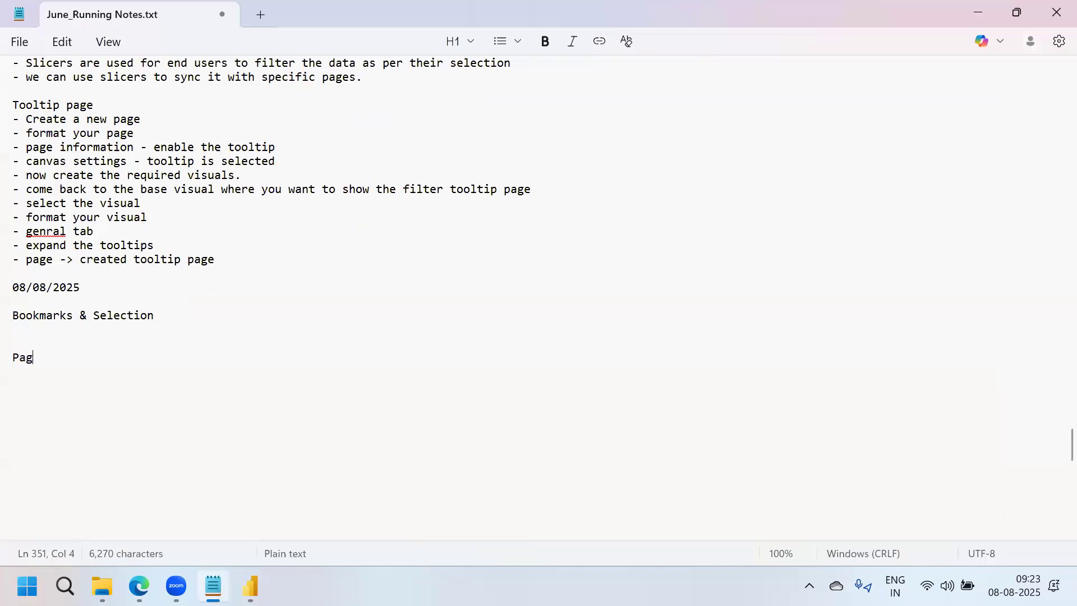
pyautogui.write('e navigation')
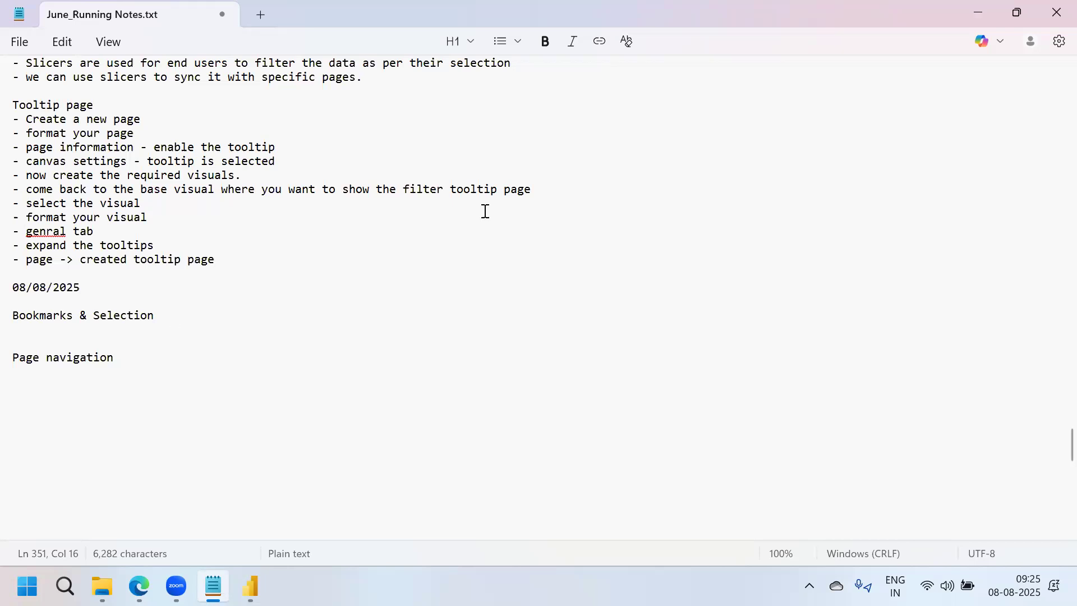
# Switch back to the Power BI report and review Page 8 and Page 11.
pyautogui.middleClick(510, 99)
pyautogui.hotkey('alt', 'Tab')
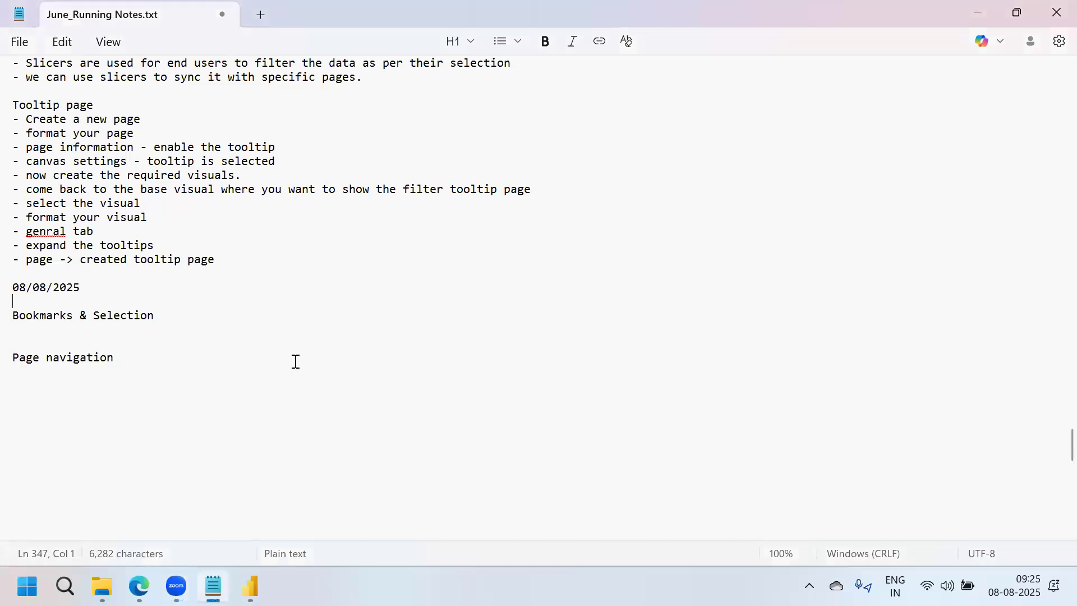
pyautogui.hotkey('alt', 'Tab')
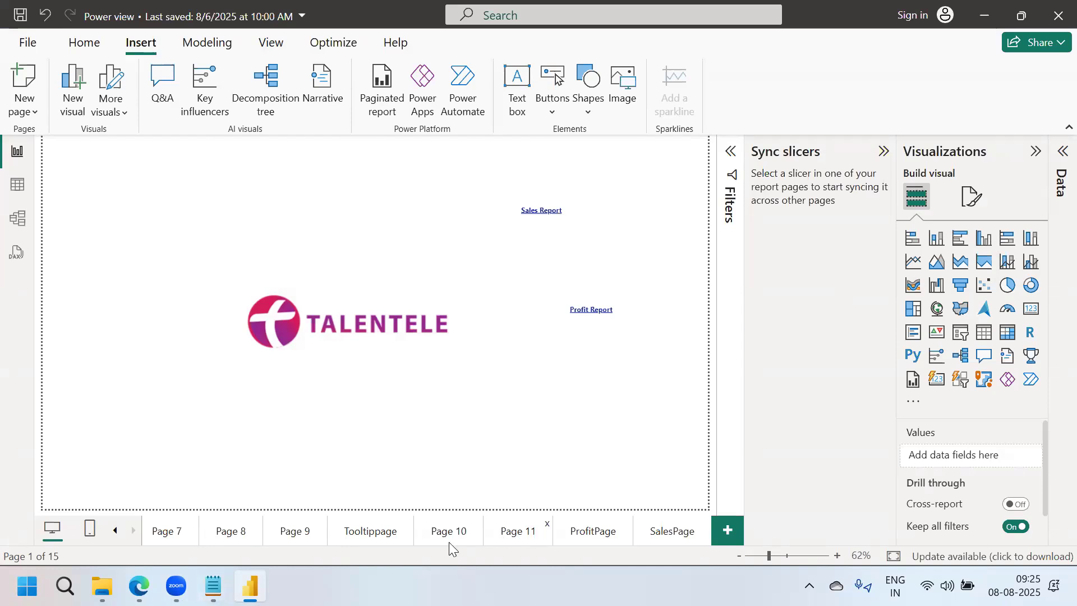
pyautogui.click(230, 533)
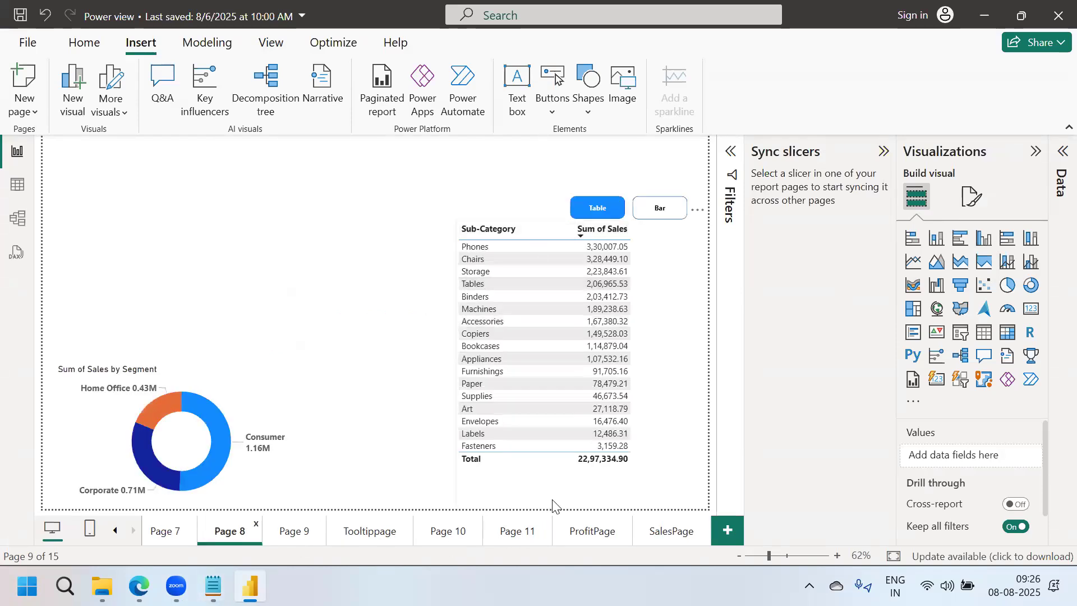
pyautogui.click(528, 539)
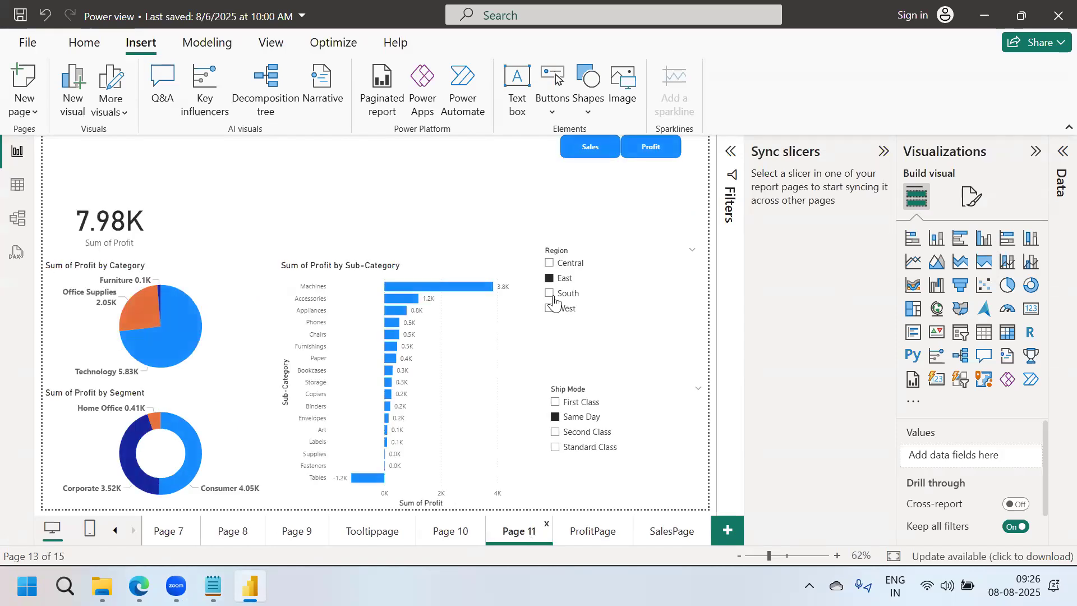